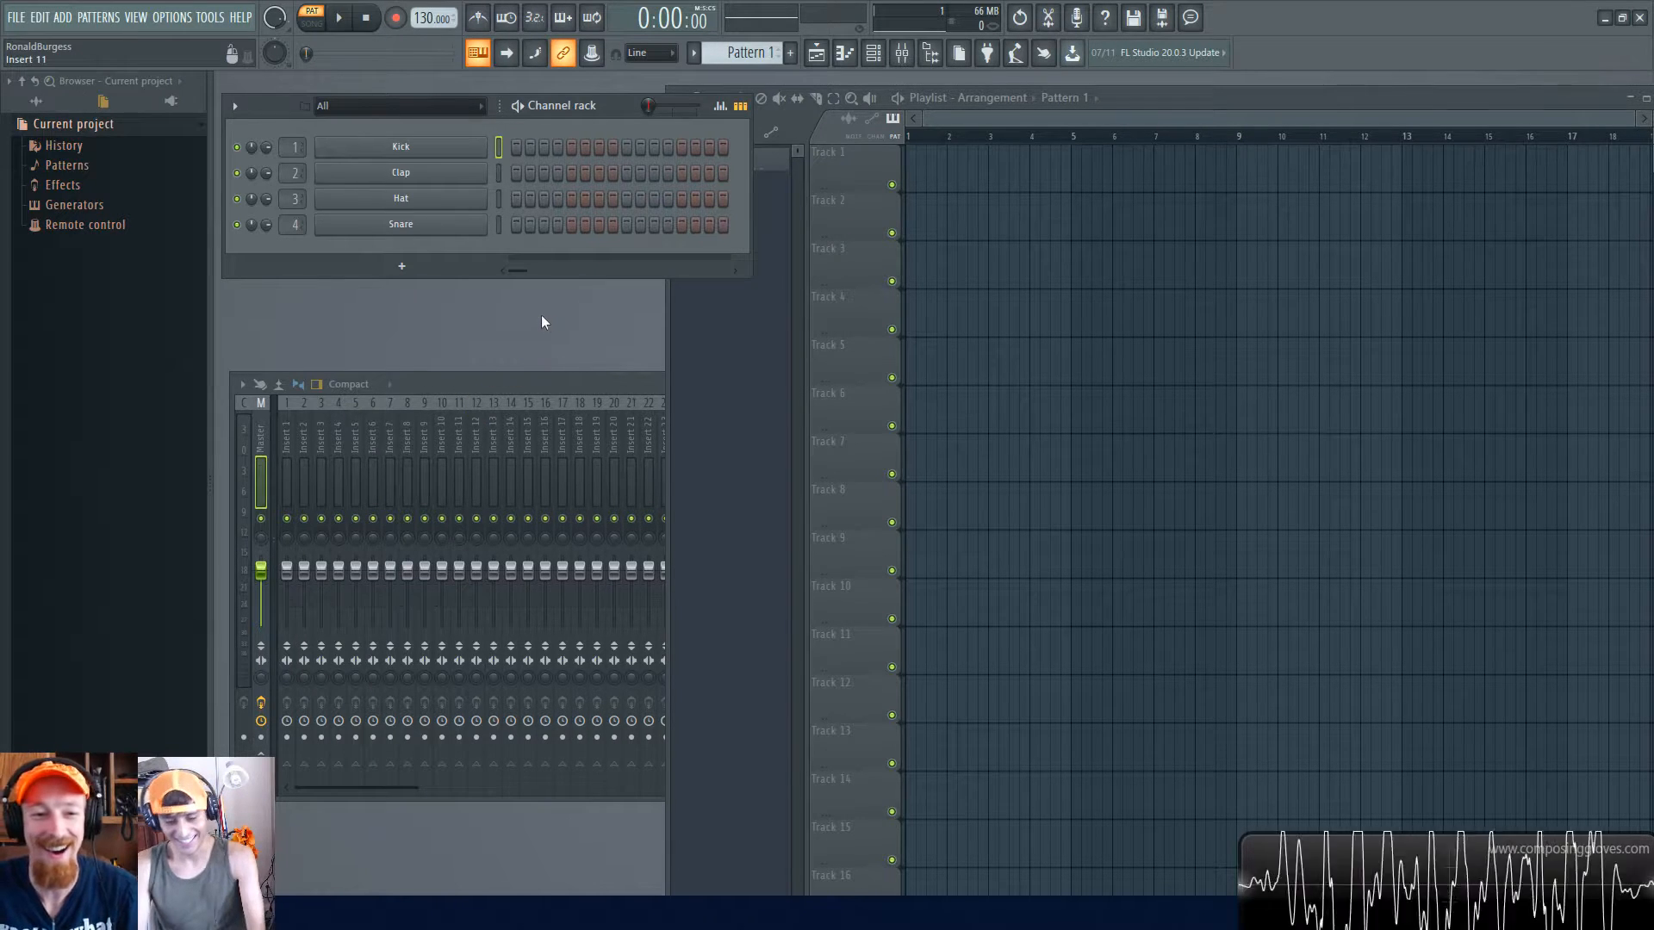
- Reopen the mixer window and place it just below the channel rack
{"action": "left_click_drag", "start_coordinate": [553, 379], "coordinate": [561, 353]}
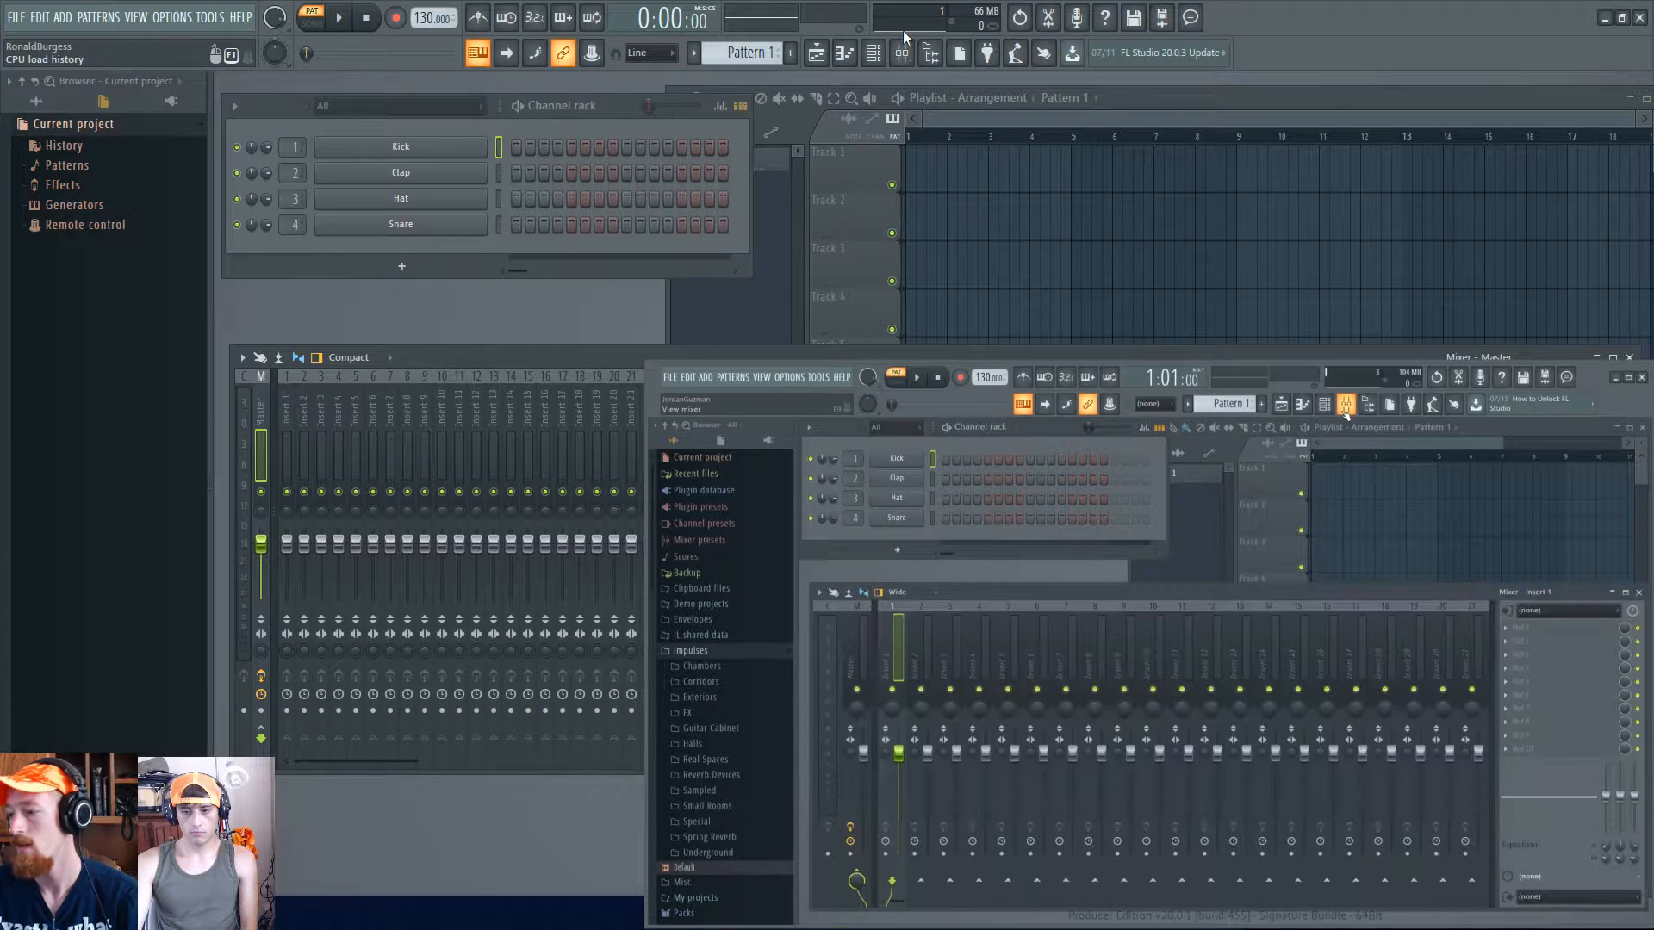
{"action": "left_click", "coordinate": [904, 52]}
{"action": "left_click", "coordinate": [905, 52]}
{"action": "left_click_drag", "start_coordinate": [763, 351], "coordinate": [694, 310]}
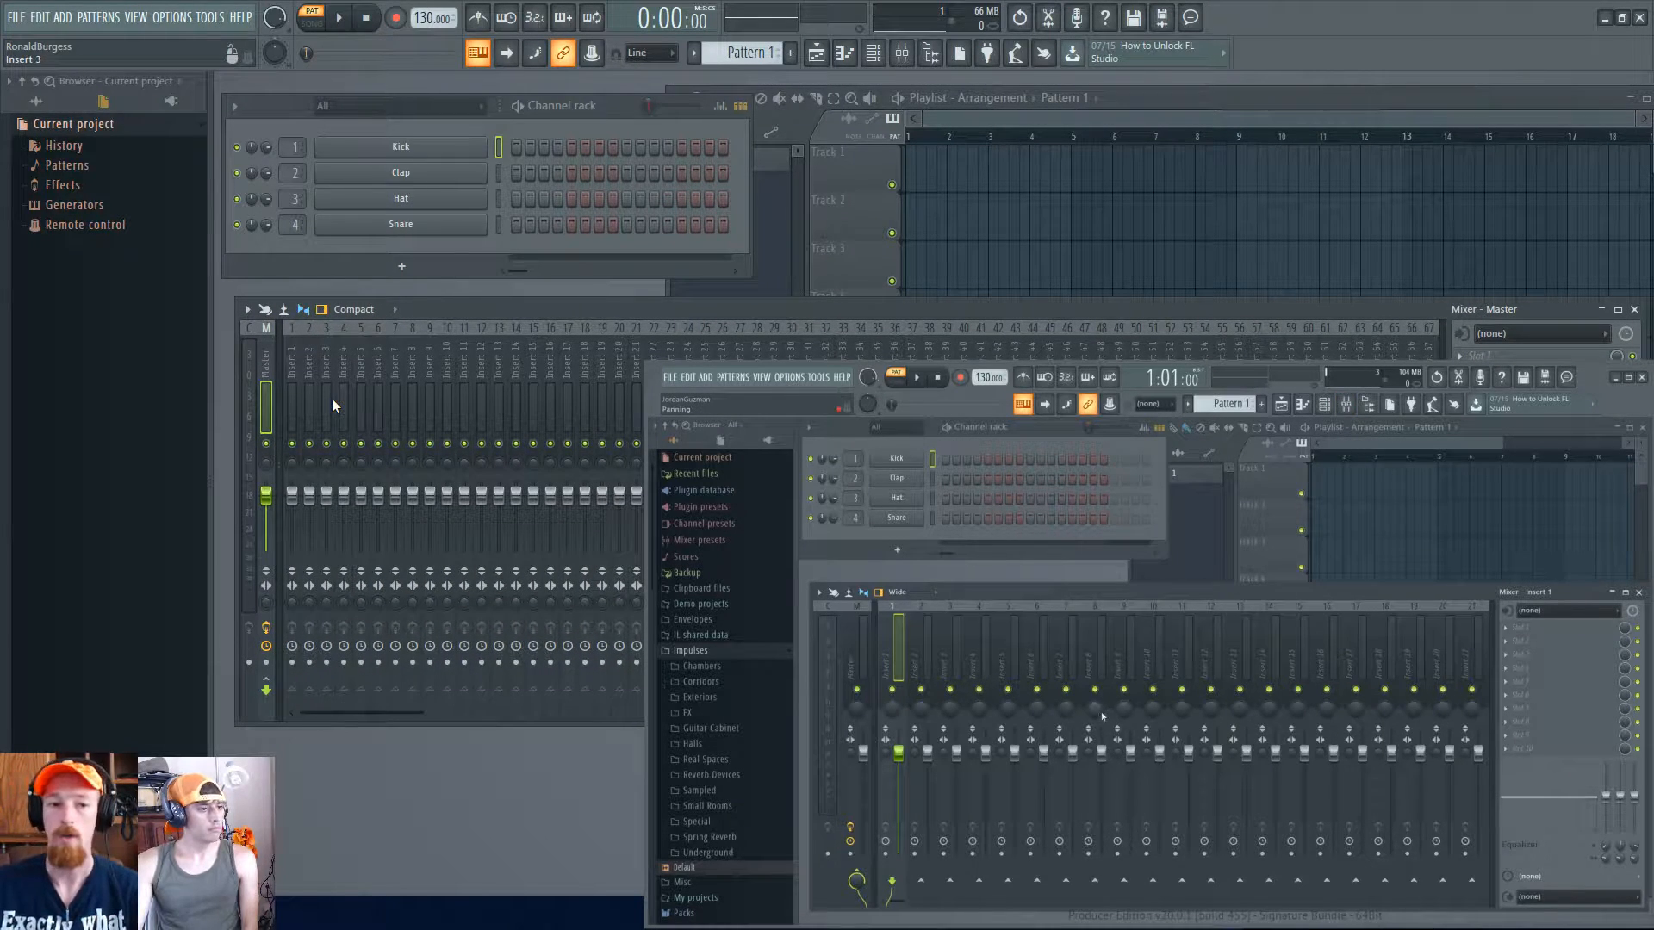
- Select the Kick, Clap and Hat channels one after another to examine which mixer track each is linked to
{"action": "left_click", "coordinate": [456, 155]}
{"action": "left_click", "coordinate": [450, 160]}
{"action": "left_click", "coordinate": [452, 173]}
{"action": "left_click", "coordinate": [453, 174]}
{"action": "left_click", "coordinate": [453, 201]}
{"action": "left_click", "coordinate": [448, 202]}
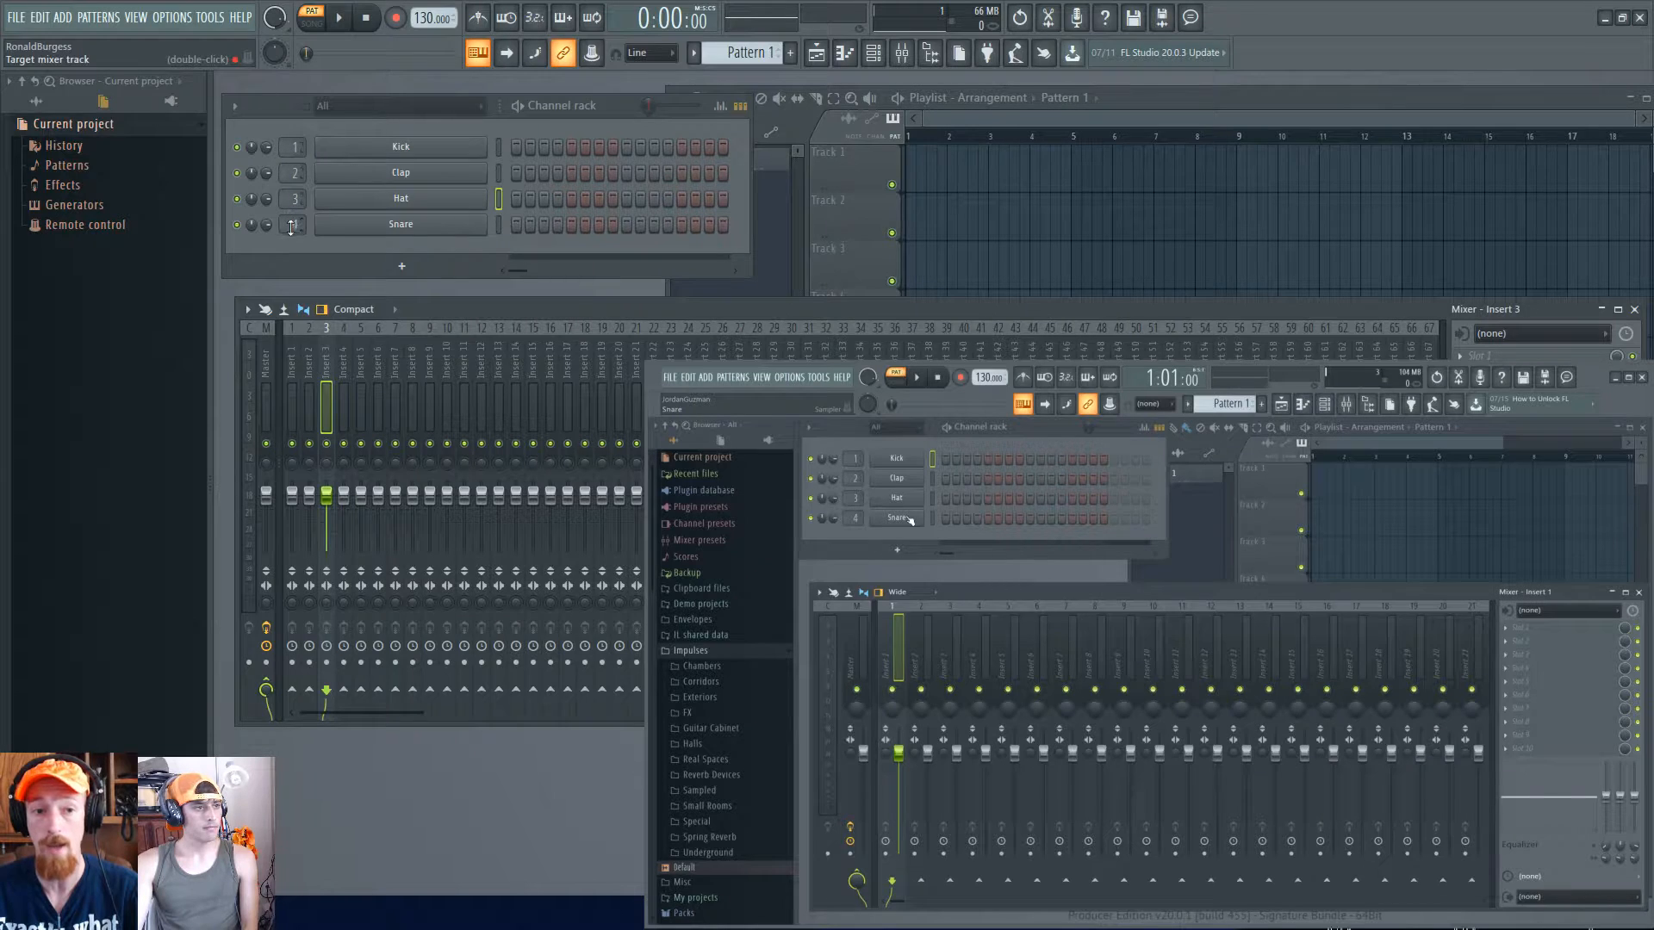
- Place a Kick hit on the first step of Pattern 1, select the Kick channel and play the pattern
{"action": "left_click", "coordinate": [515, 147]}
{"action": "left_click", "coordinate": [498, 147]}
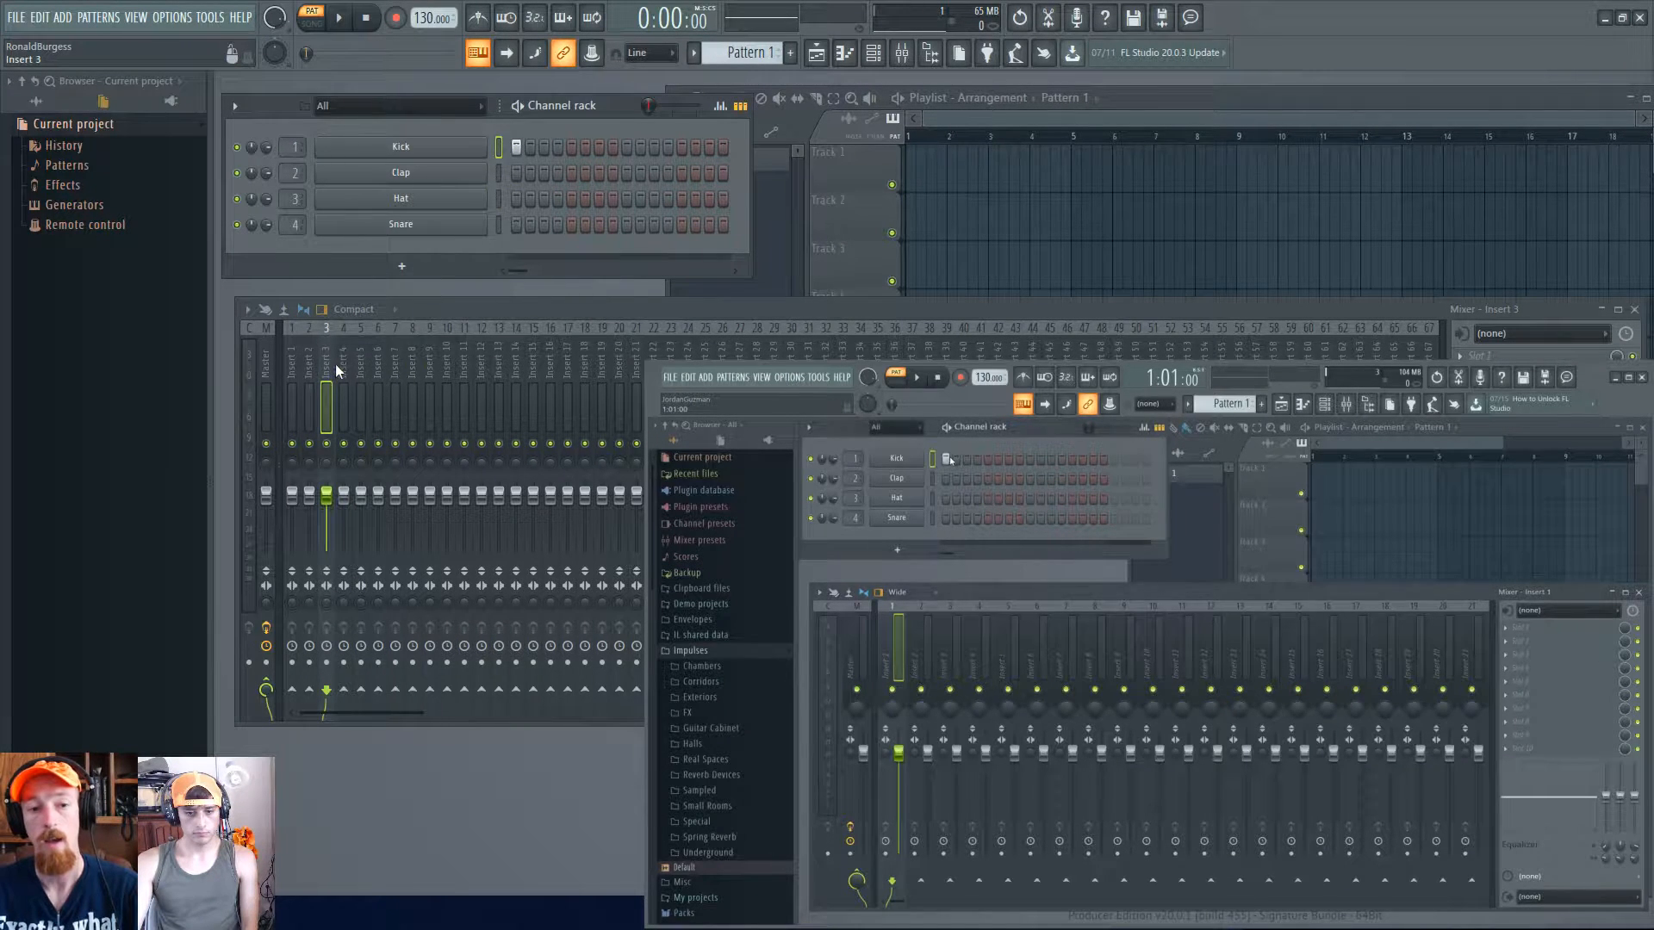
{"action": "key", "text": "space"}
{"action": "key", "text": "space"}
- Select the Insert 1 and Master mixer tracks in turn to examine how the Kick channel is routed
{"action": "left_click", "coordinate": [291, 374]}
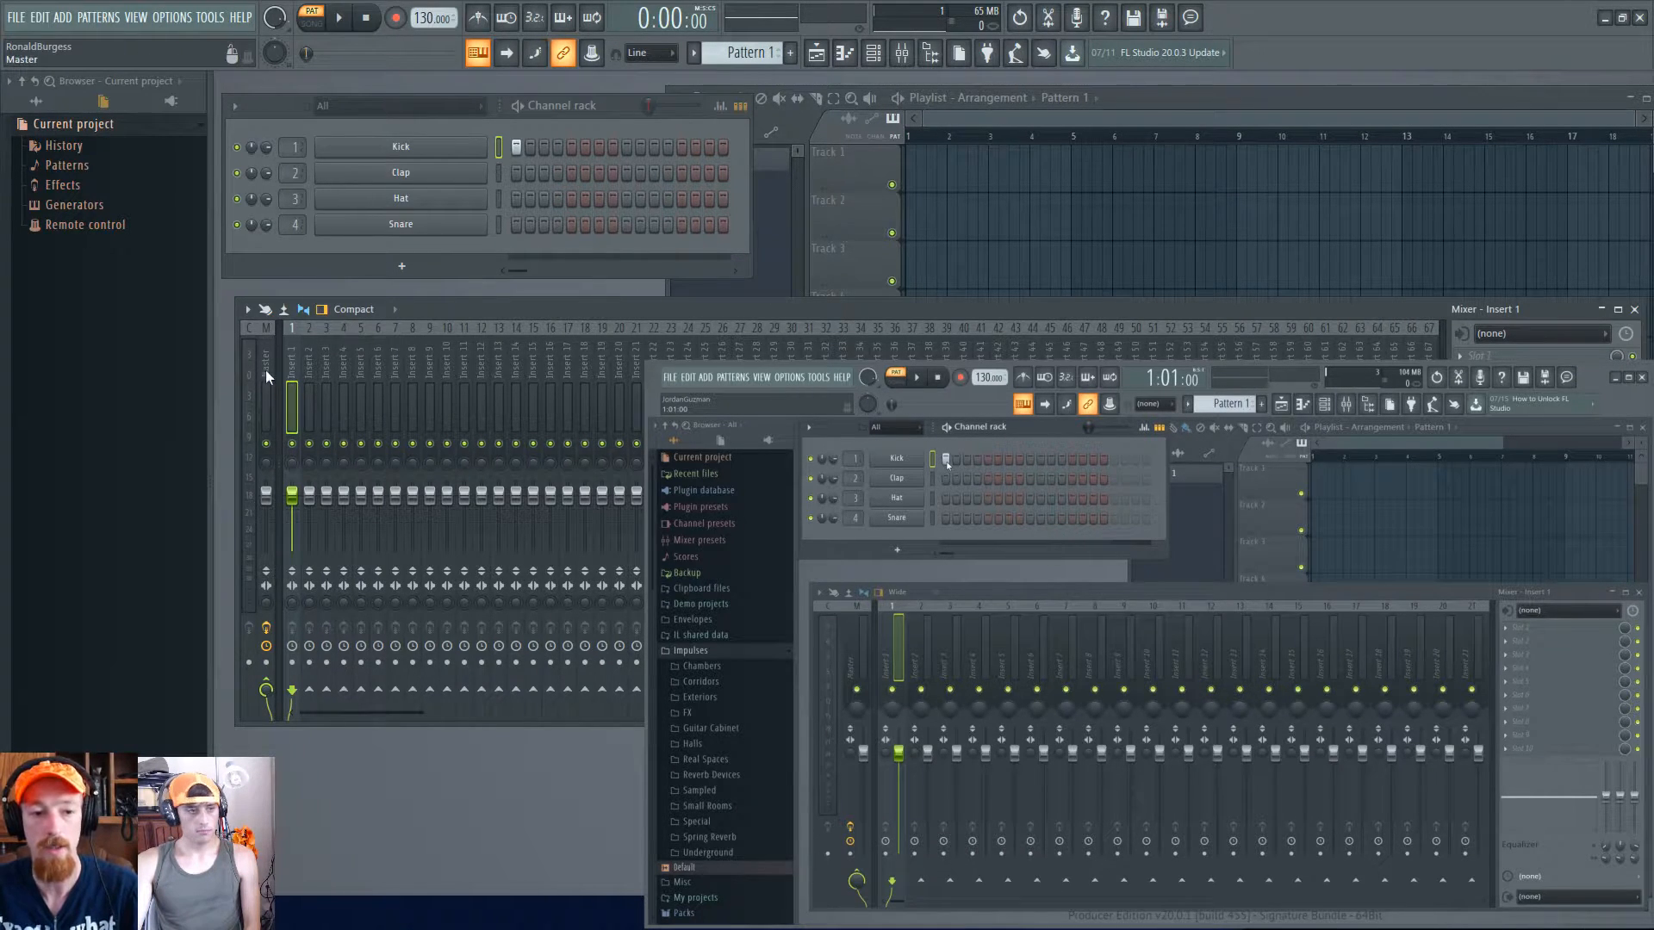
{"action": "left_click", "coordinate": [266, 376]}
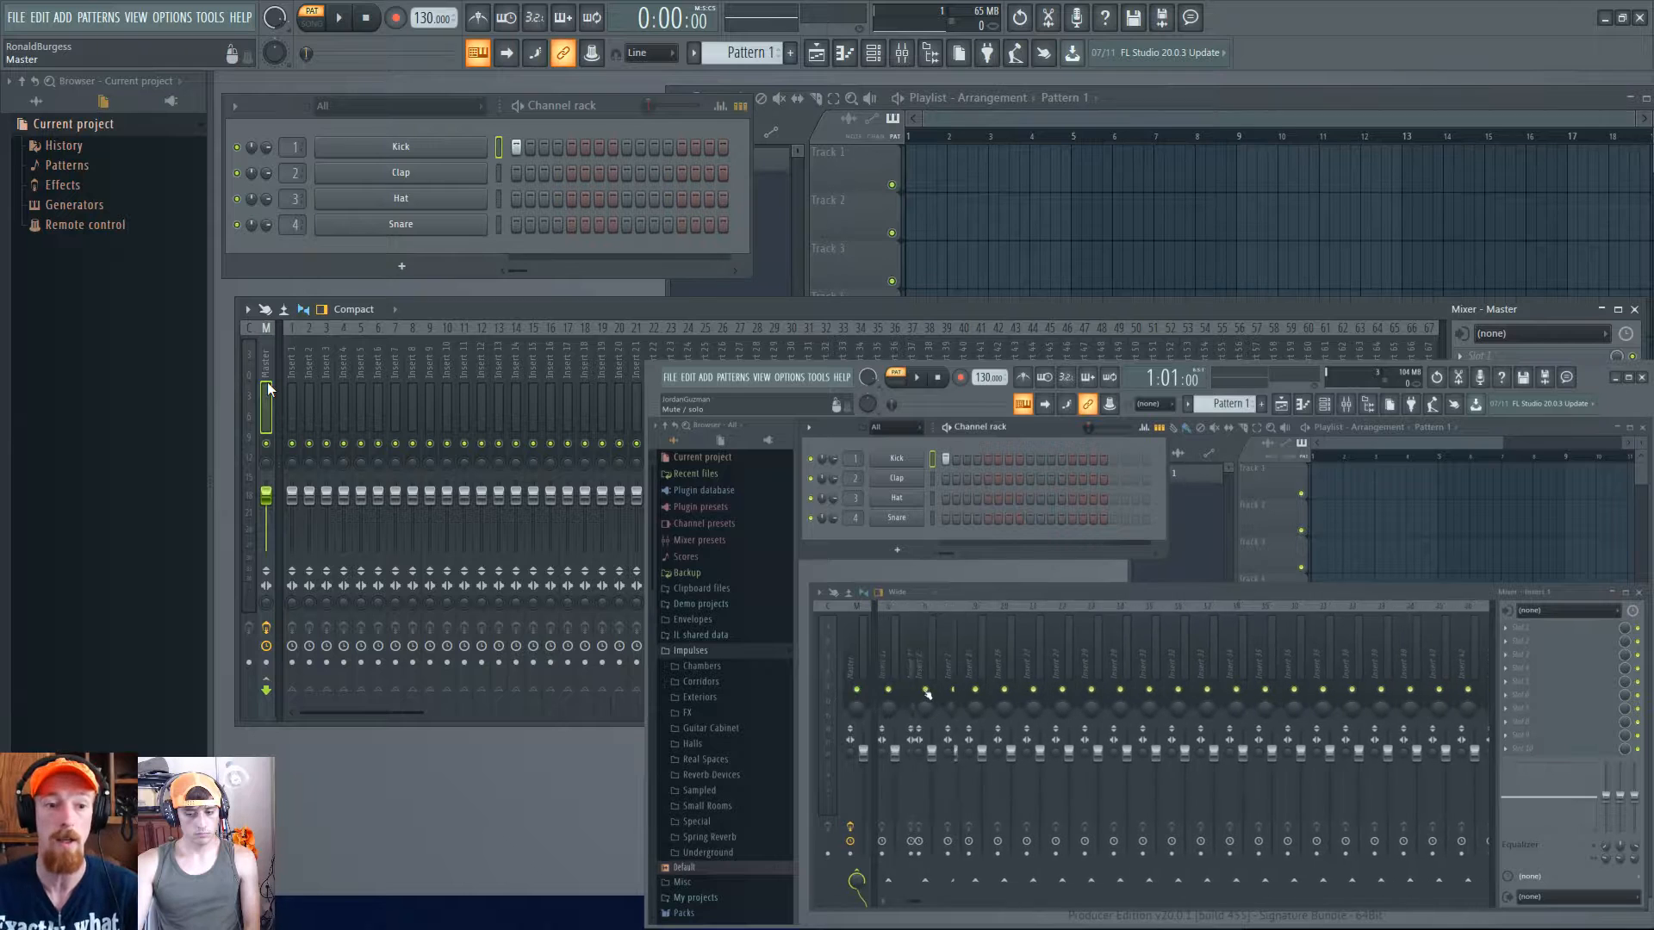
{"action": "left_click", "coordinate": [293, 384]}
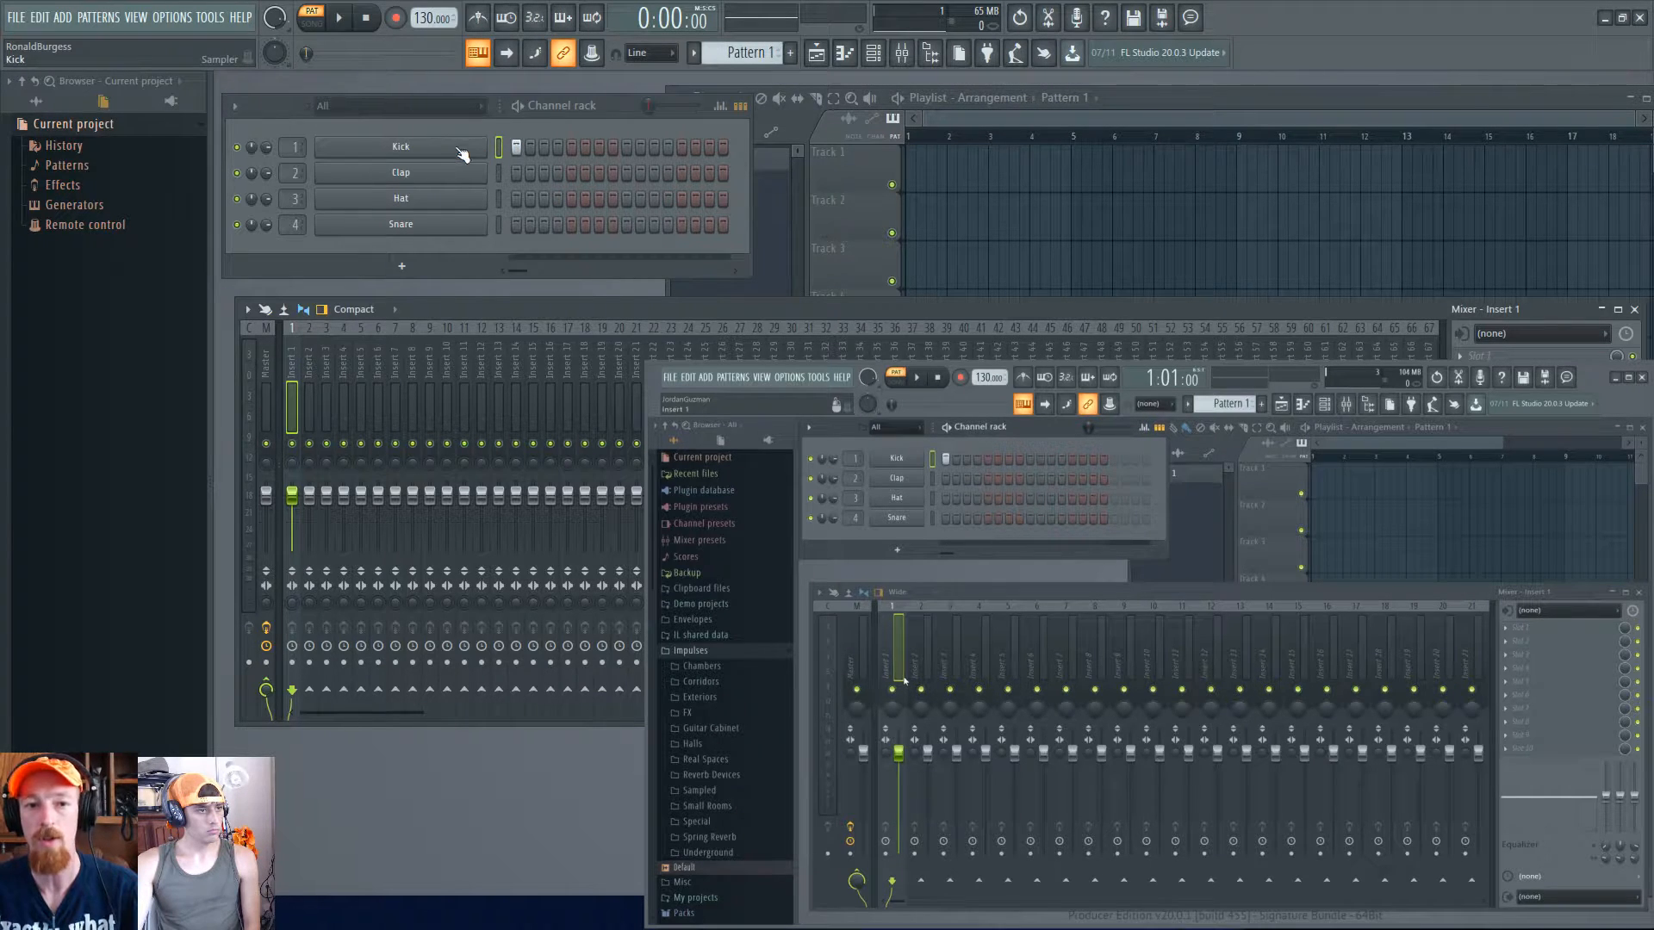
{"action": "mouse_move", "coordinate": [289, 365]}
{"action": "left_mouse_down"}
{"action": "mouse_move", "coordinate": [473, 365]}
{"action": "mouse_move", "coordinate": [309, 353]}
{"action": "left_mouse_up"}
{"action": "left_click_drag", "start_coordinate": [296, 155], "coordinate": [291, 145]}
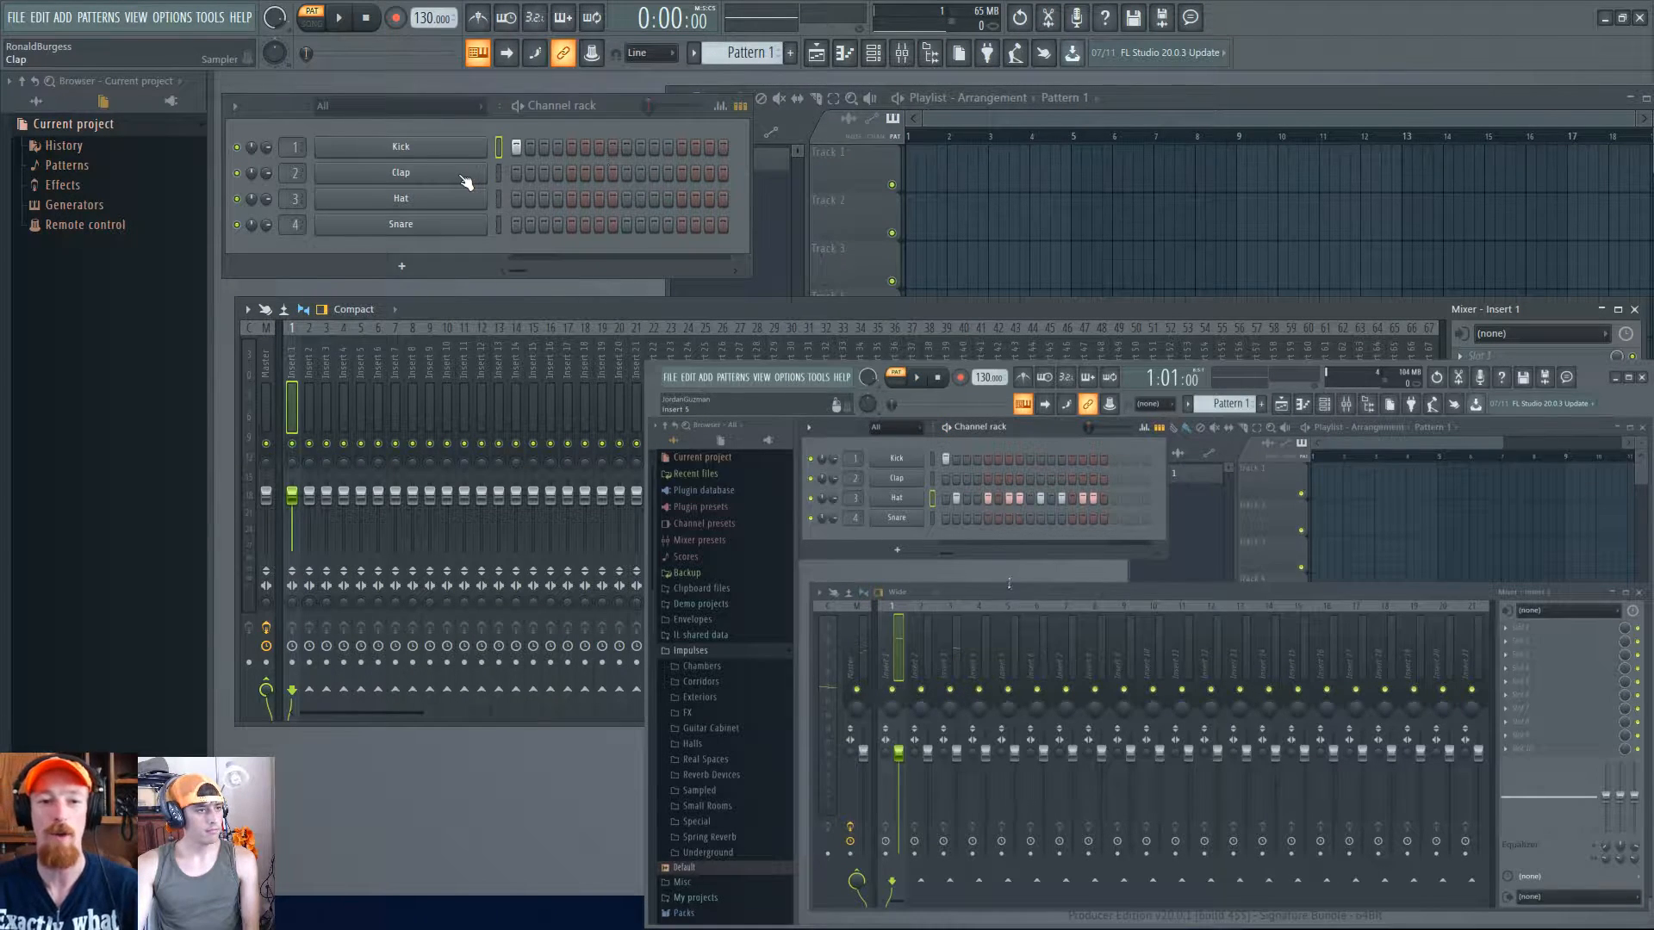
{"action": "left_click", "coordinate": [307, 417]}
{"action": "left_click", "coordinate": [294, 414]}
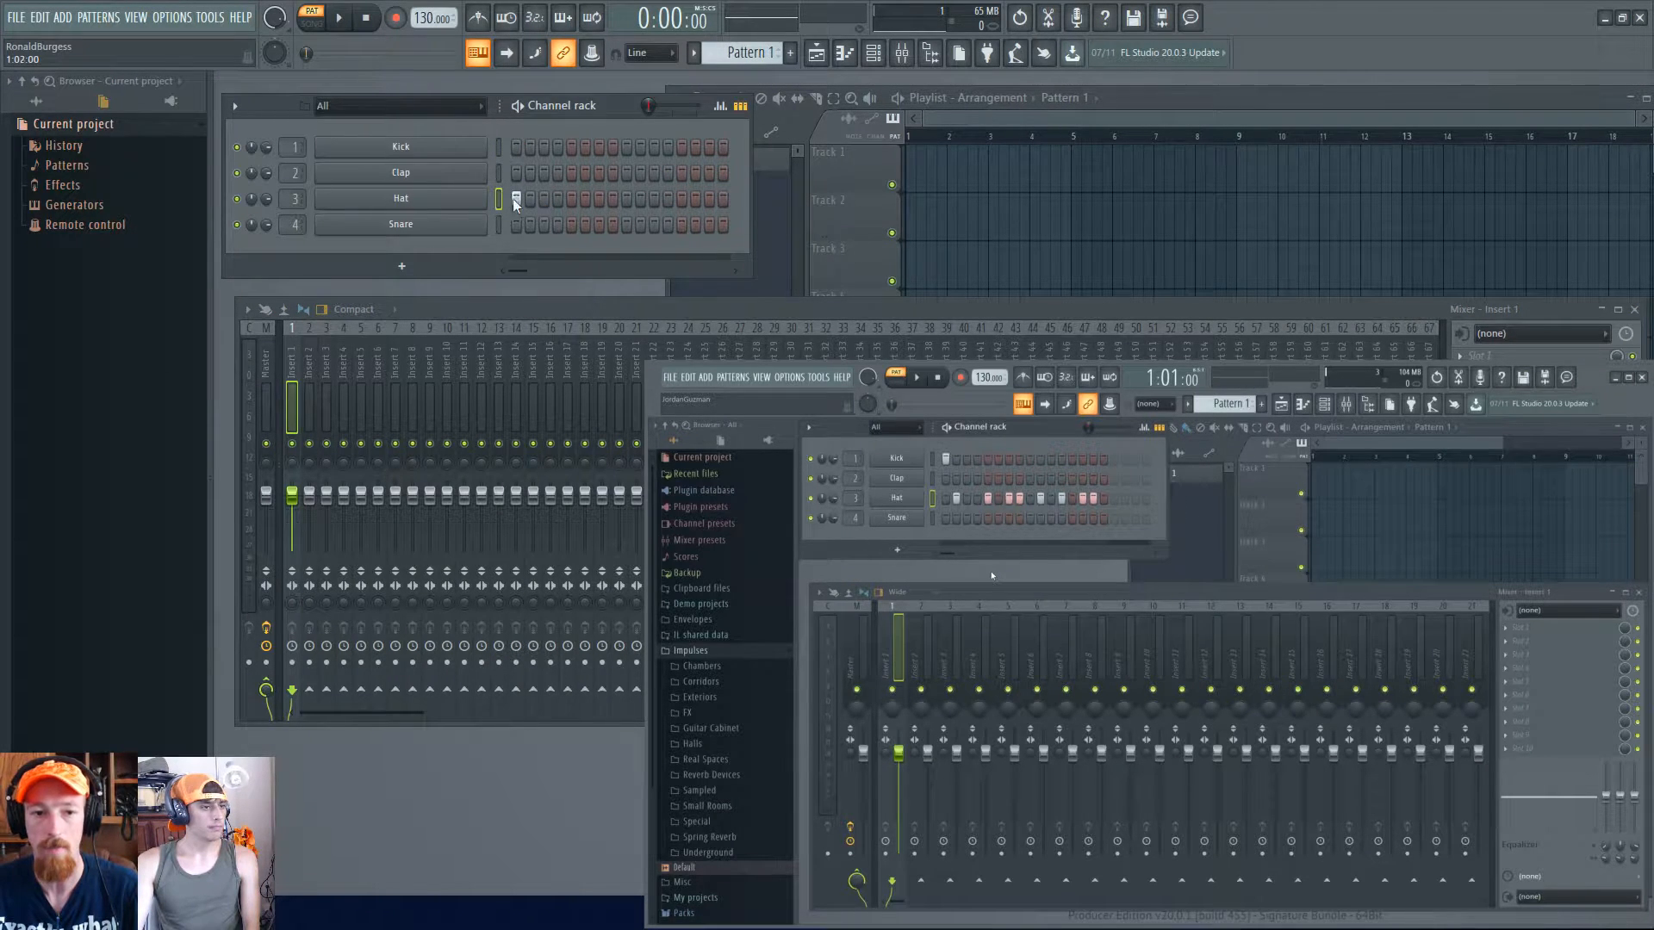
- Fill the Hat channel with hits on every second step from 1 to 15 and play the pattern
{"action": "left_click", "coordinate": [570, 199]}
{"action": "left_click", "coordinate": [708, 199]}
{"action": "key", "text": "space"}
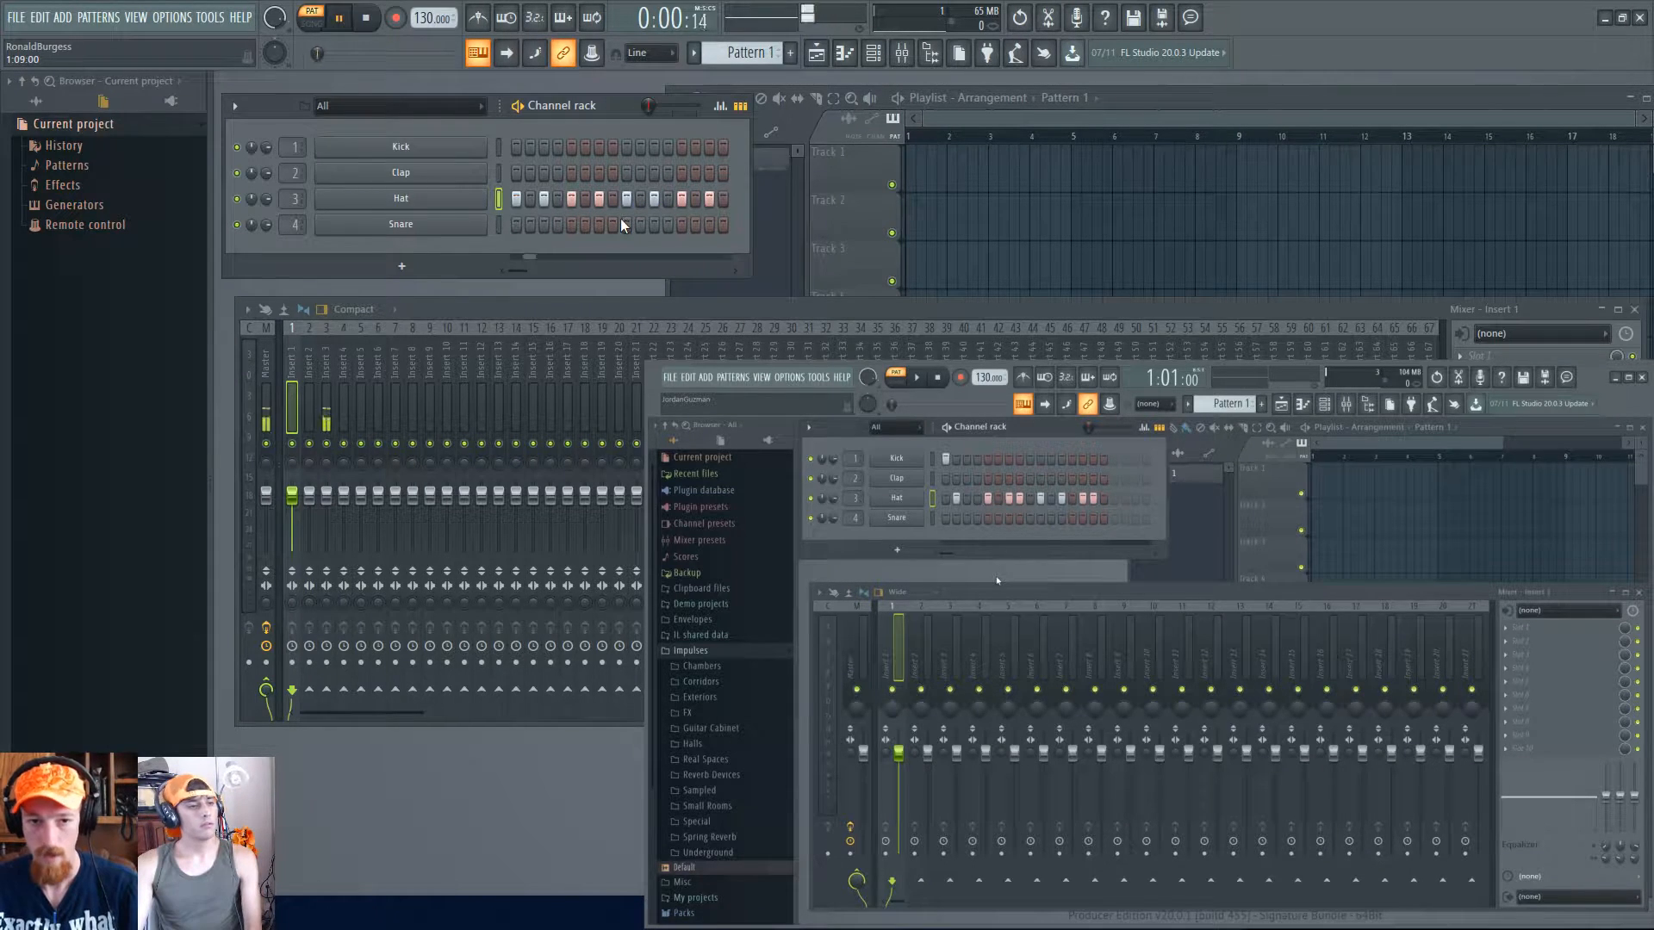
{"action": "key", "text": "space"}
- Load Fruity Parametric EQ 2 into the first effect slot of Insert 3 and move its window clear of the slot list
{"action": "left_click", "coordinate": [328, 374]}
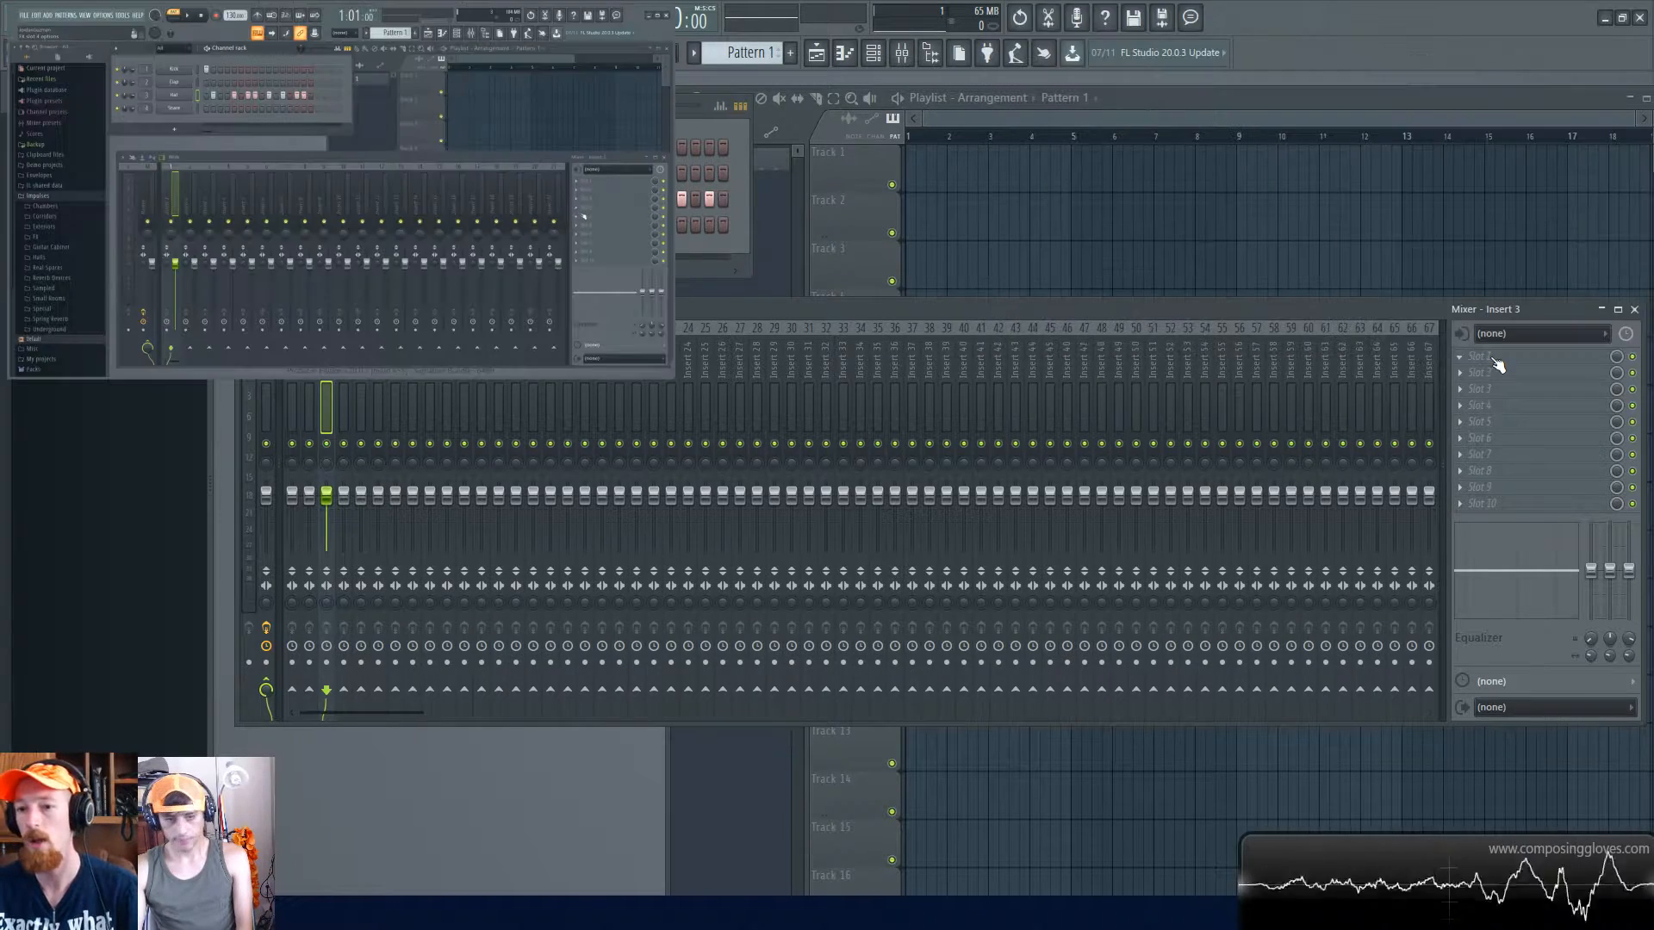
{"action": "left_click", "coordinate": [1490, 355]}
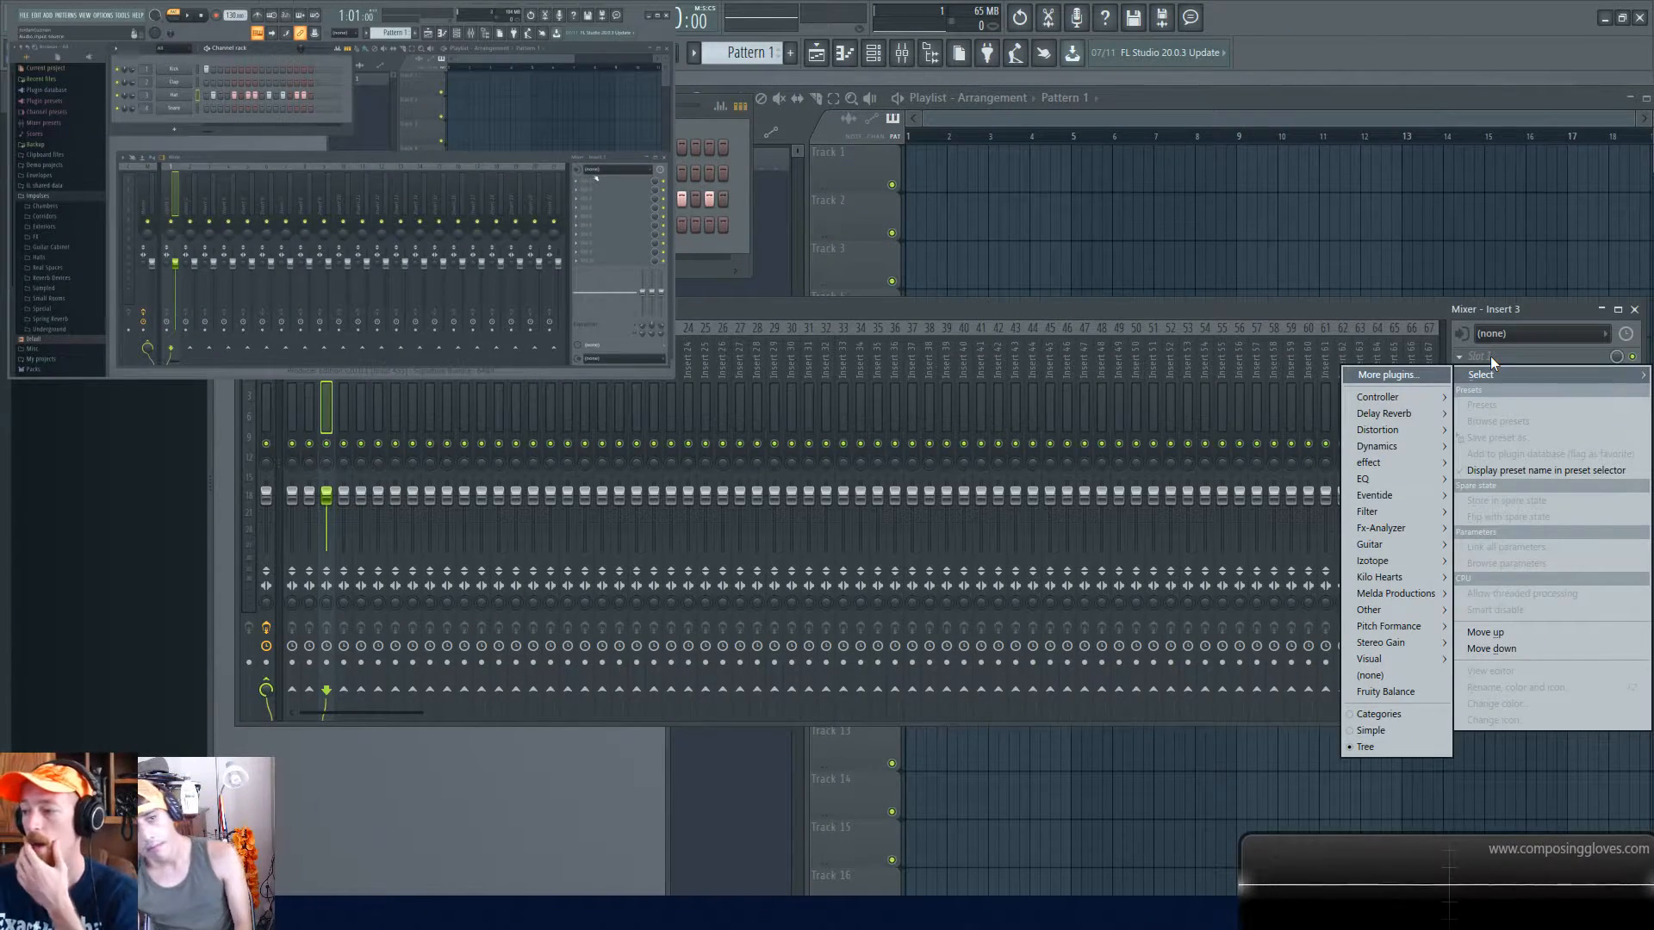
{"action": "mouse_move", "coordinate": [1399, 435]}
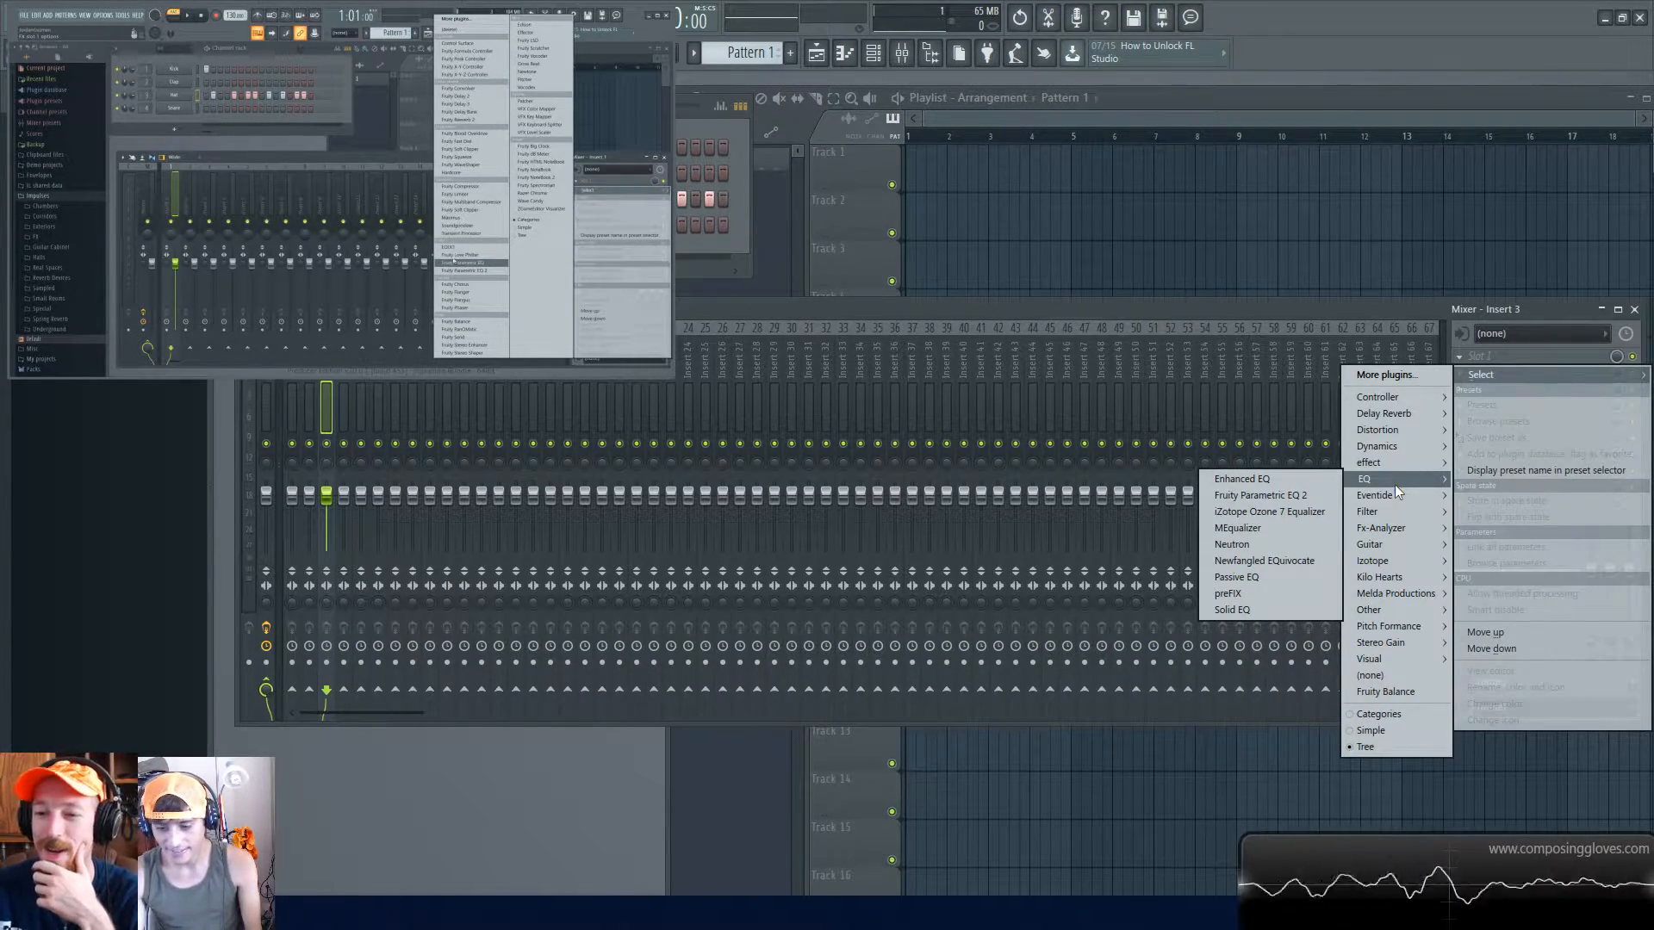
{"action": "mouse_move", "coordinate": [1399, 465]}
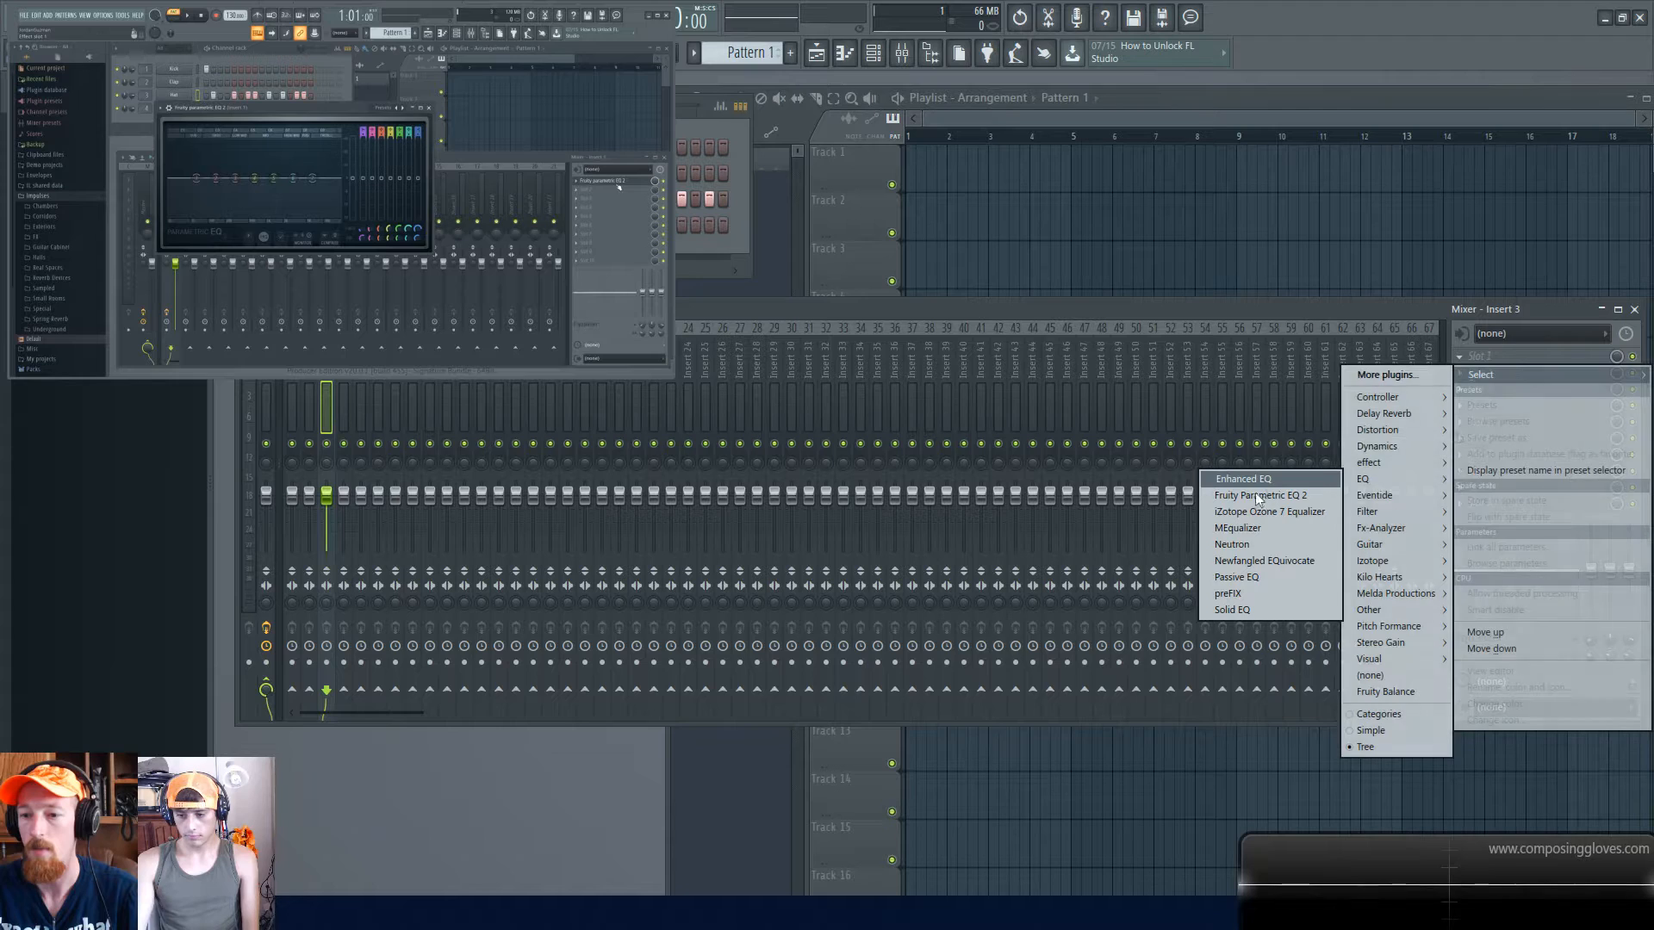
{"action": "left_click", "coordinate": [1259, 305]}
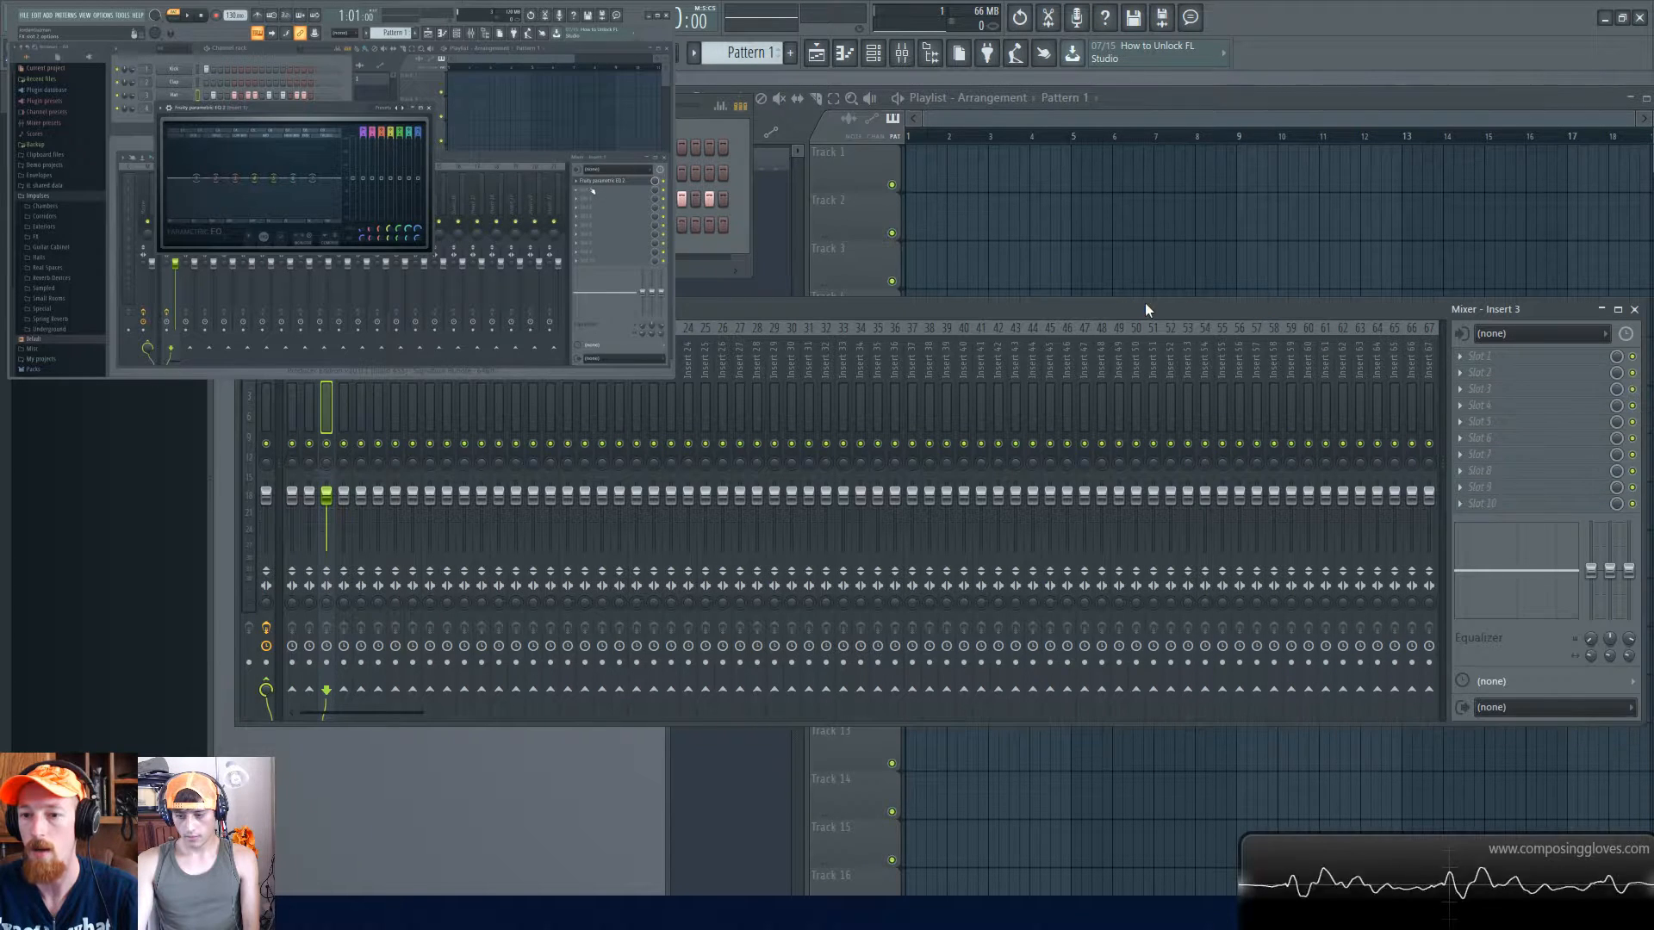
{"action": "left_click", "coordinate": [1516, 356]}
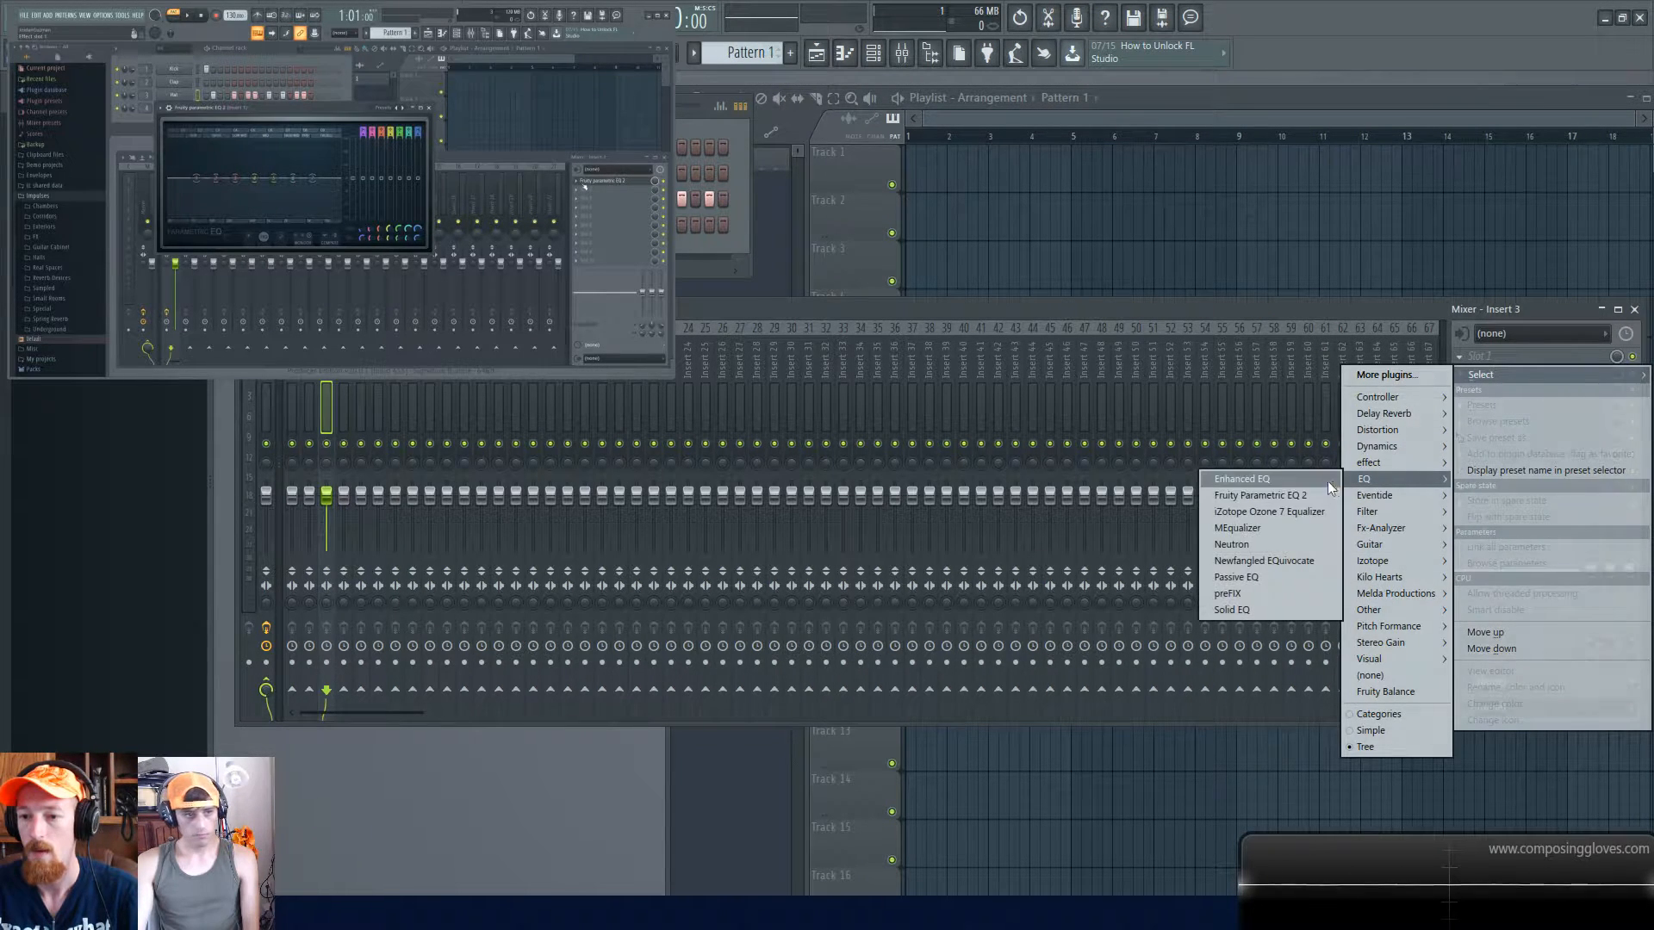
{"action": "left_click", "coordinate": [1314, 496]}
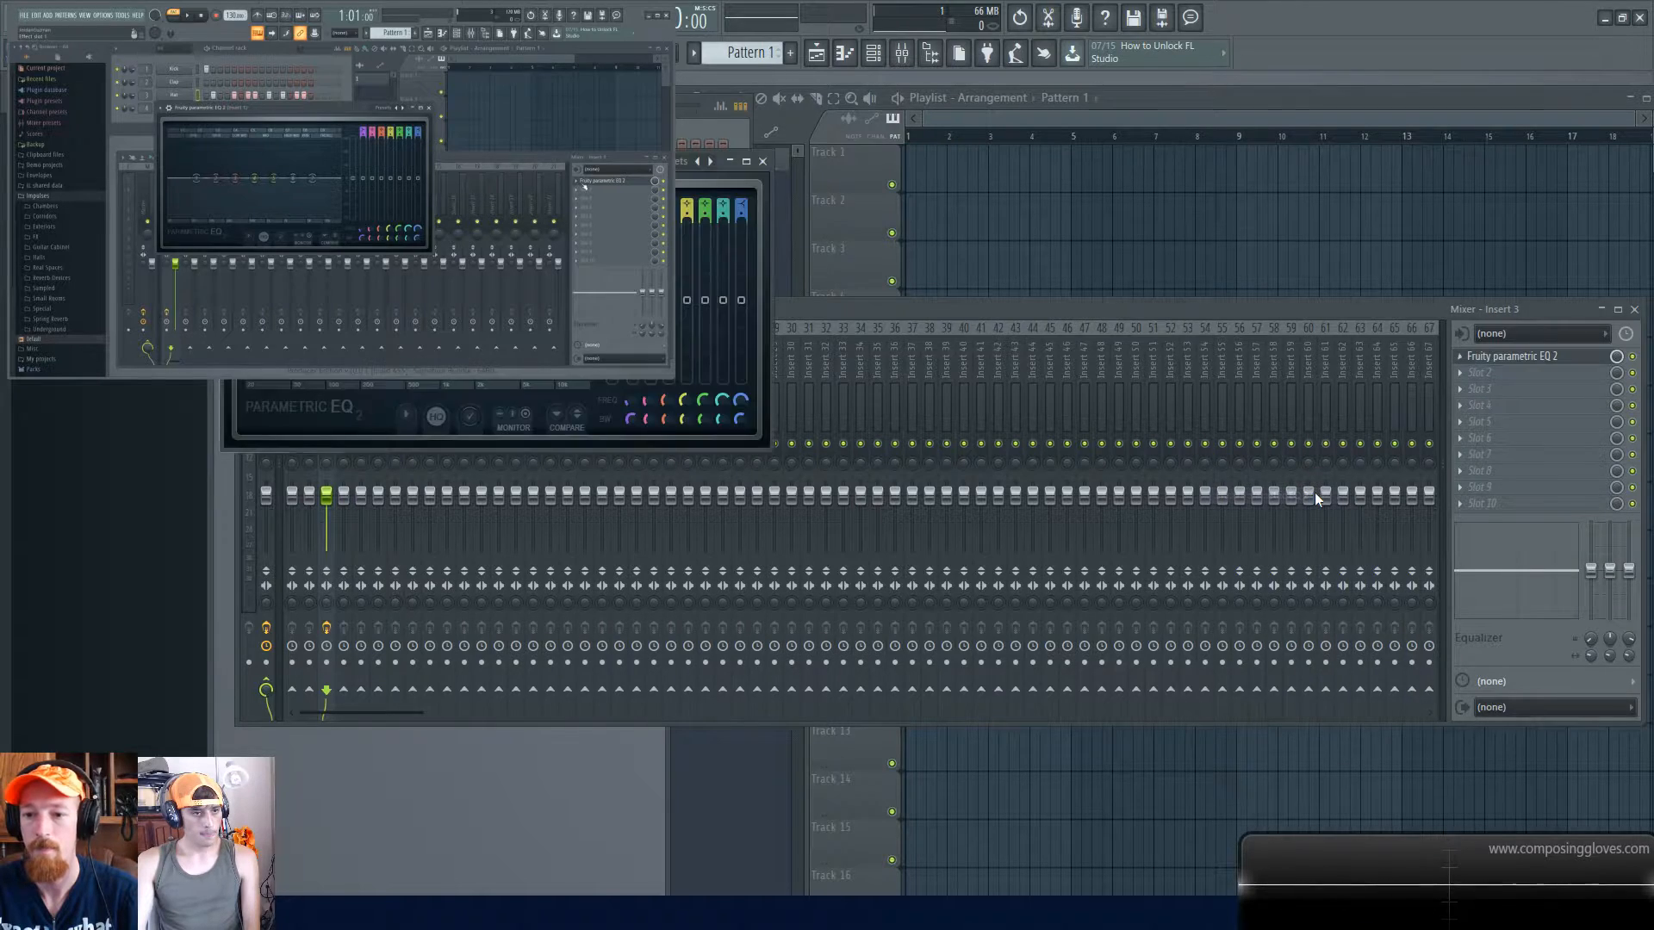
{"action": "left_click_drag", "start_coordinate": [566, 158], "coordinate": [1047, 238]}
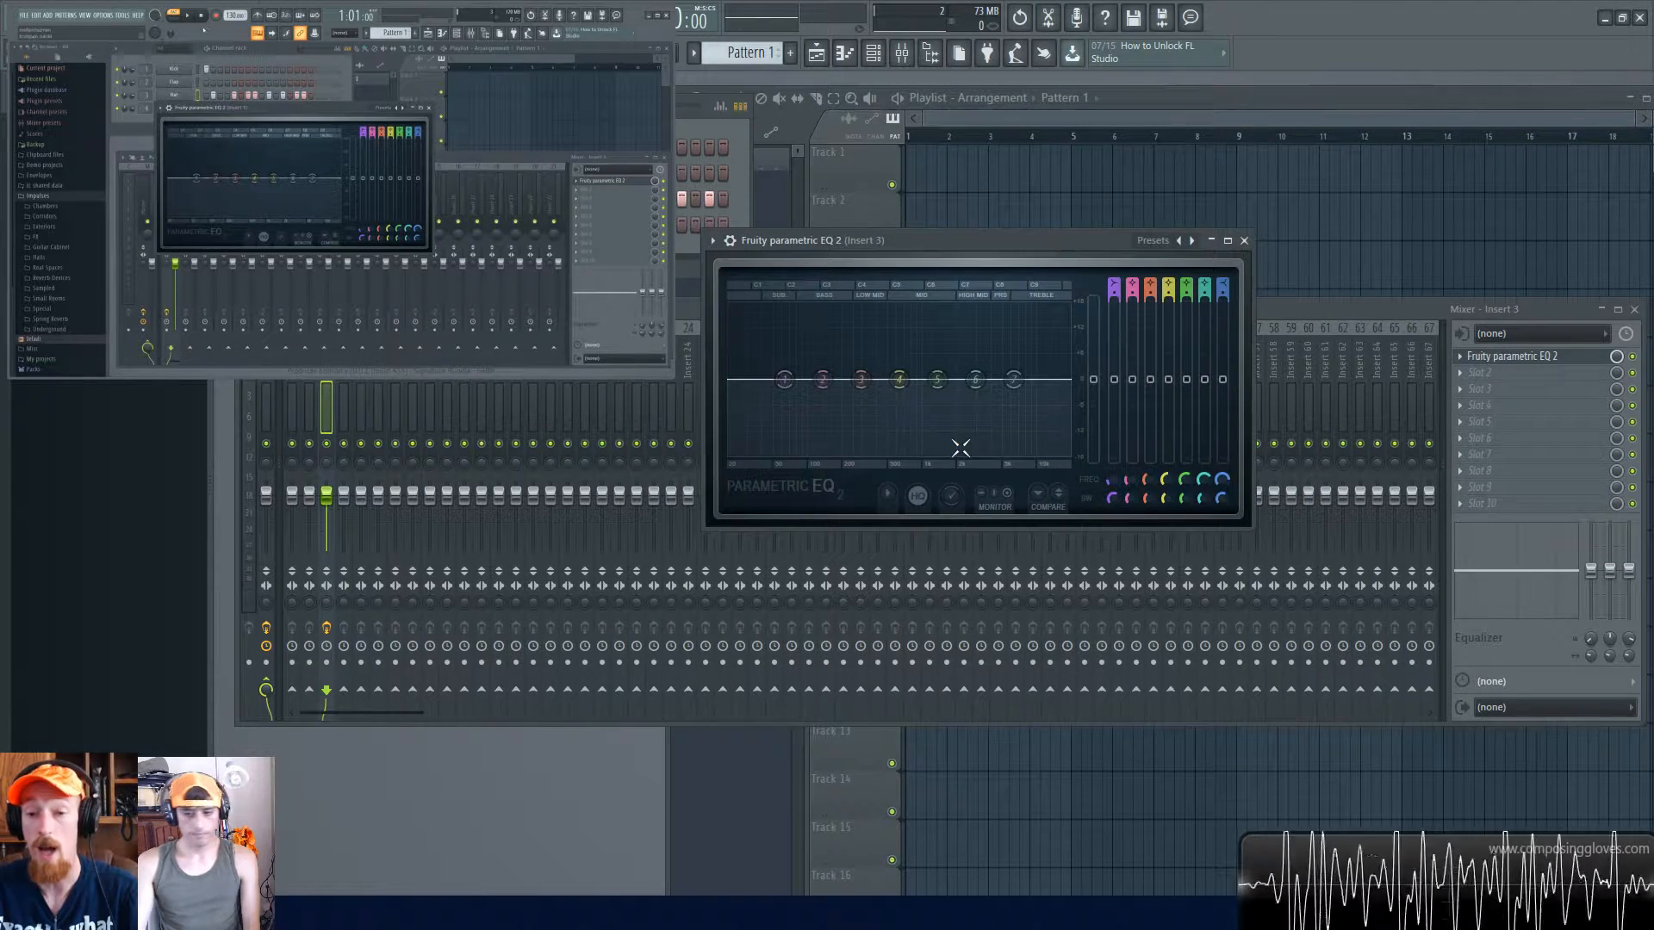
- Play the hat pattern and examine its frequency spectrum in the equalizer
{"action": "key", "text": "space"}
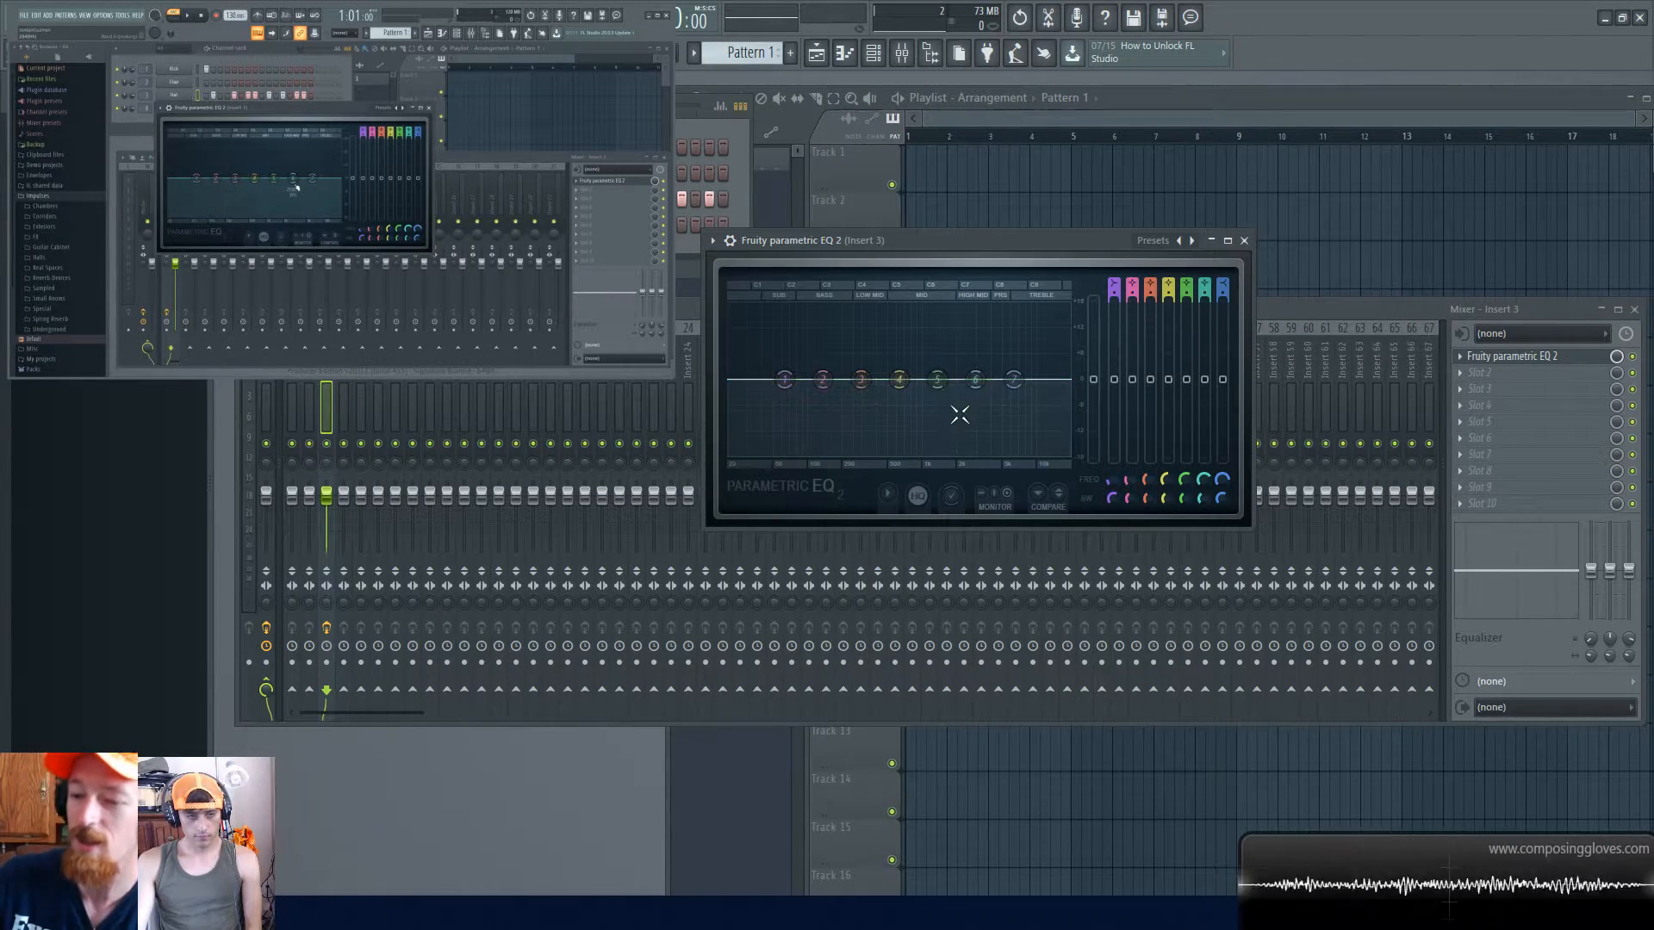
{"action": "key", "text": "space"}
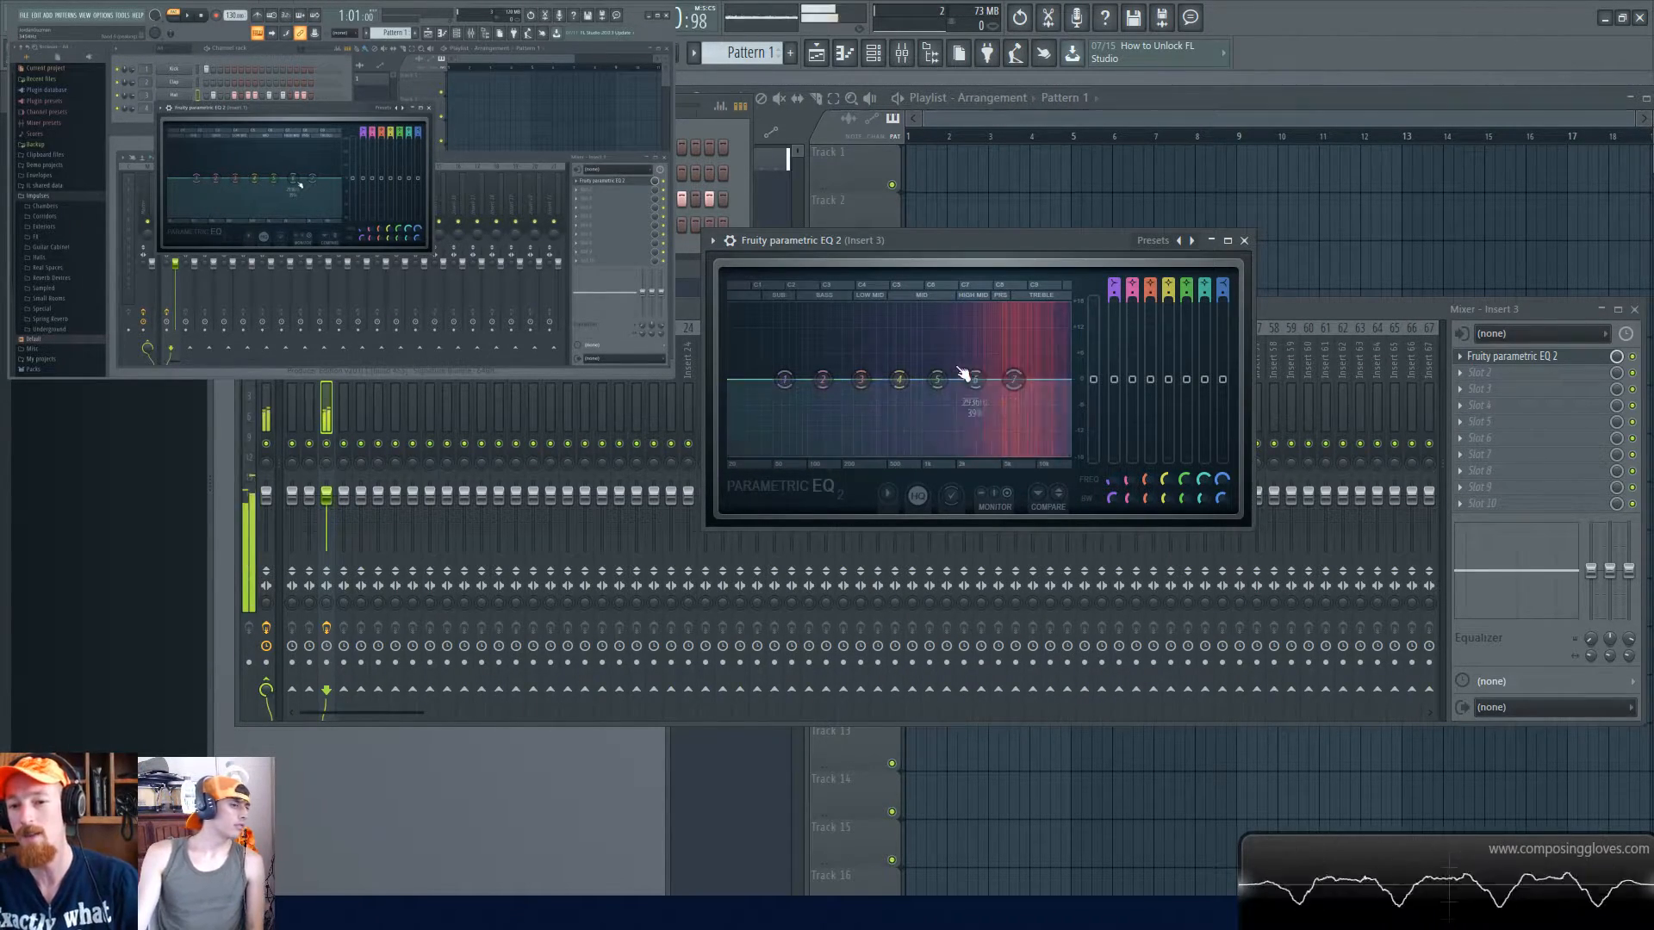
{"action": "key", "text": "space"}
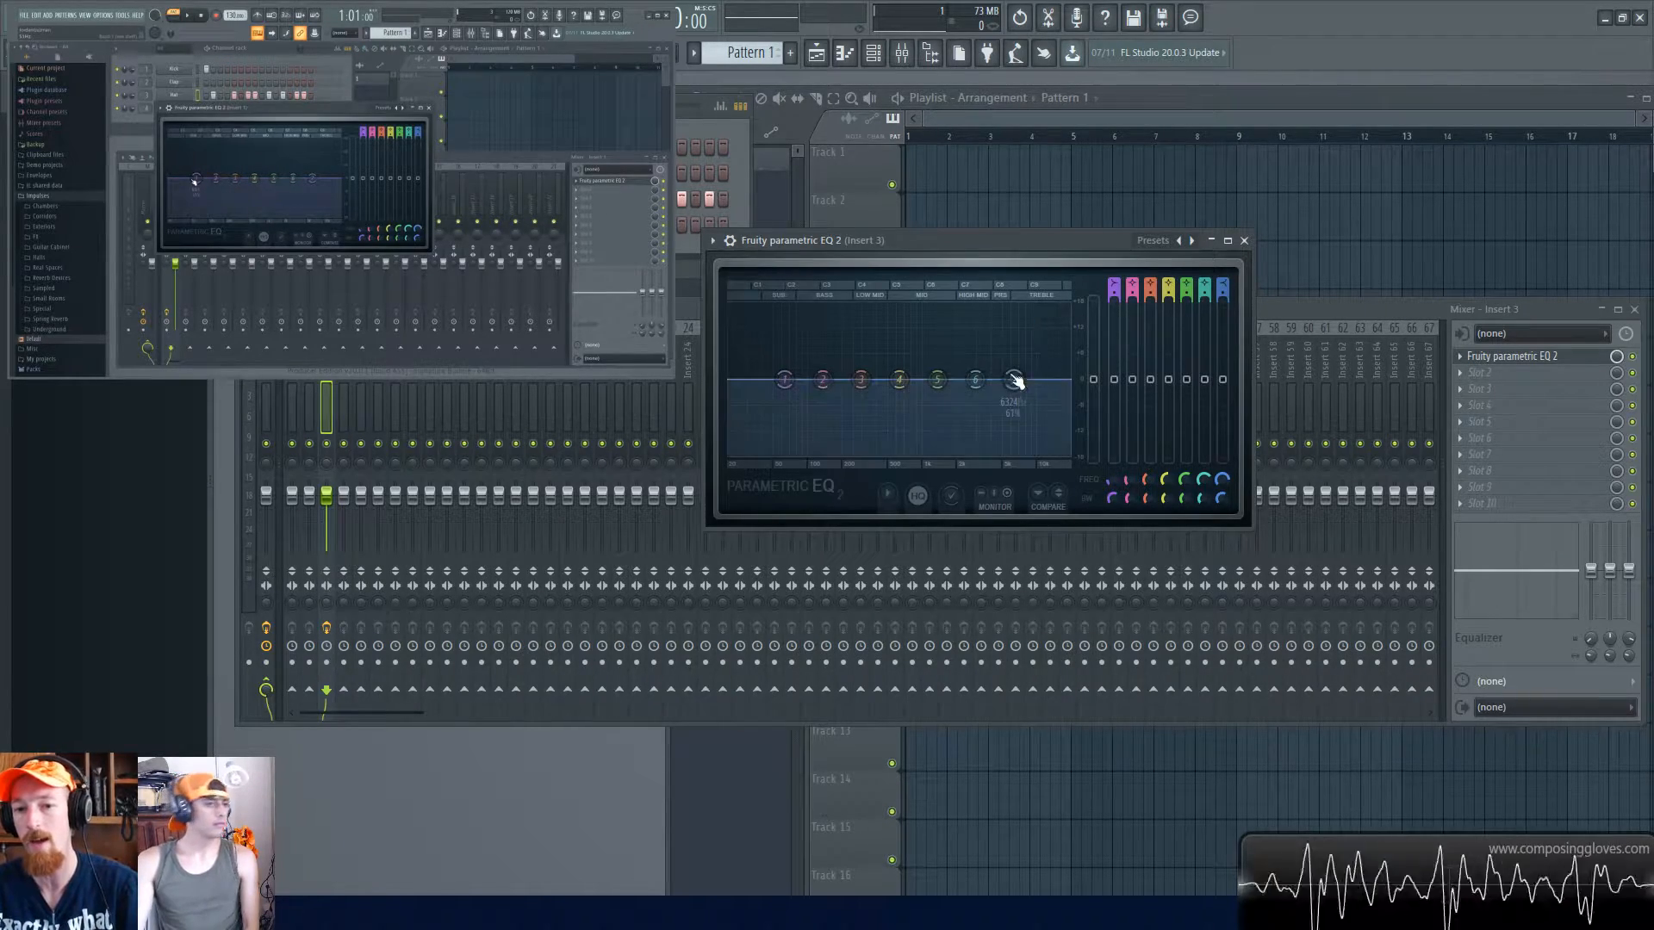
{"action": "key", "text": "space"}
{"action": "key", "text": "space"}
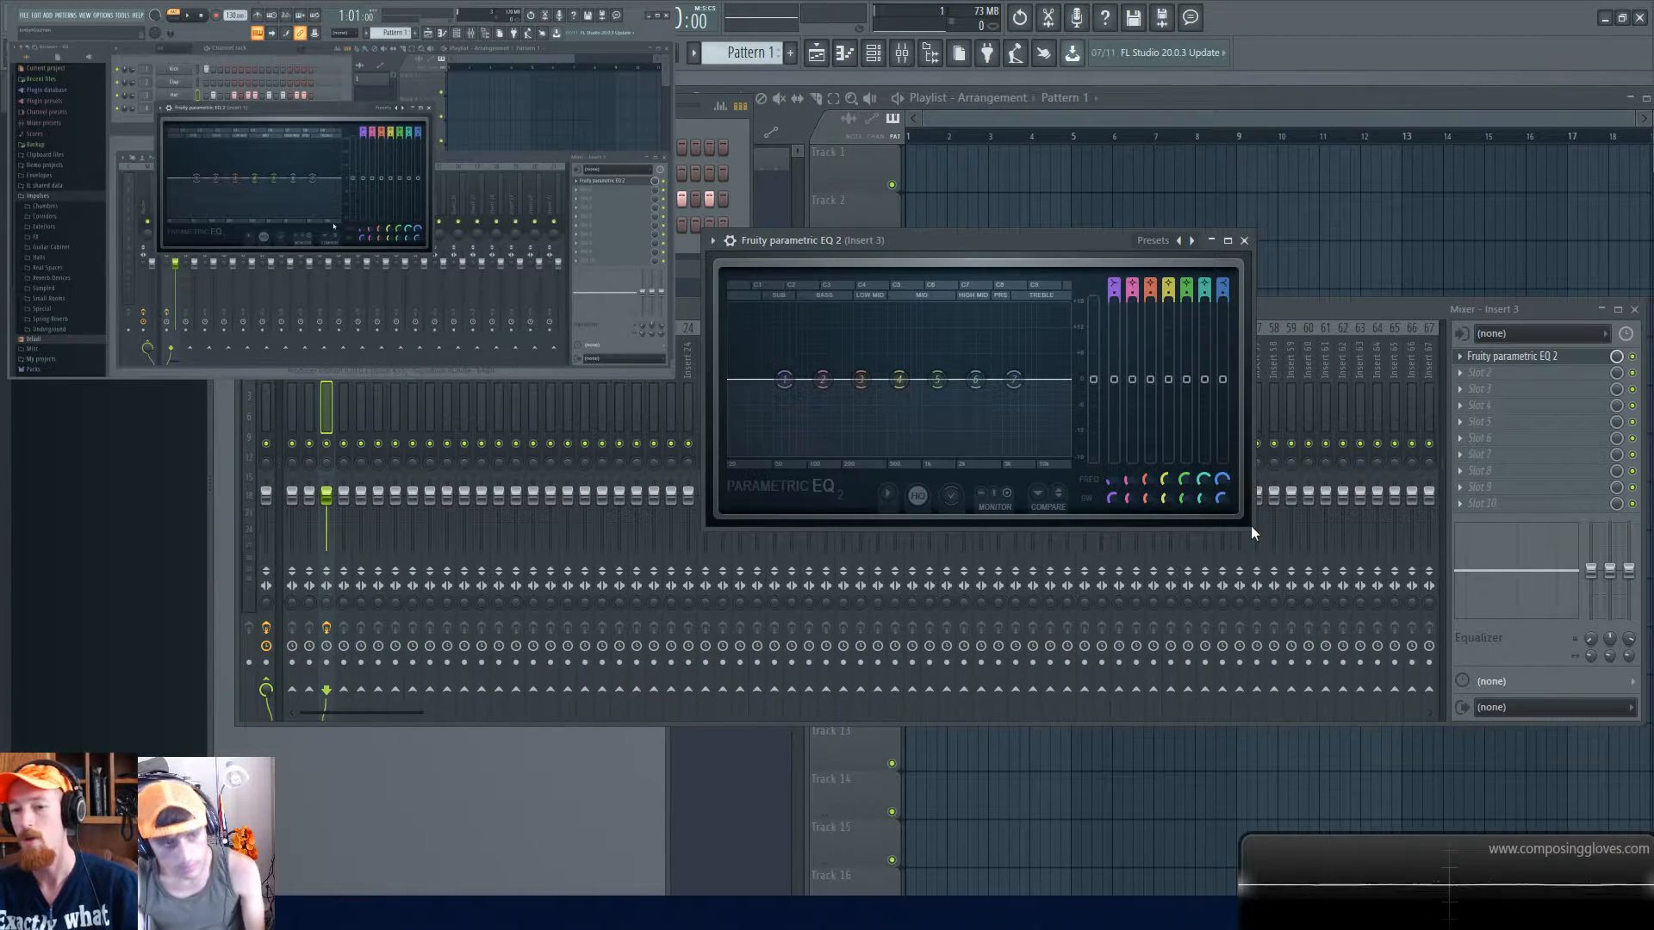
- Enlarge the equalizer window, try cutting and boosting band 6 around 4.1 kHz during playback, and return the band to nearly flat
{"action": "left_click_drag", "start_coordinate": [1249, 524], "coordinate": [1464, 713]}
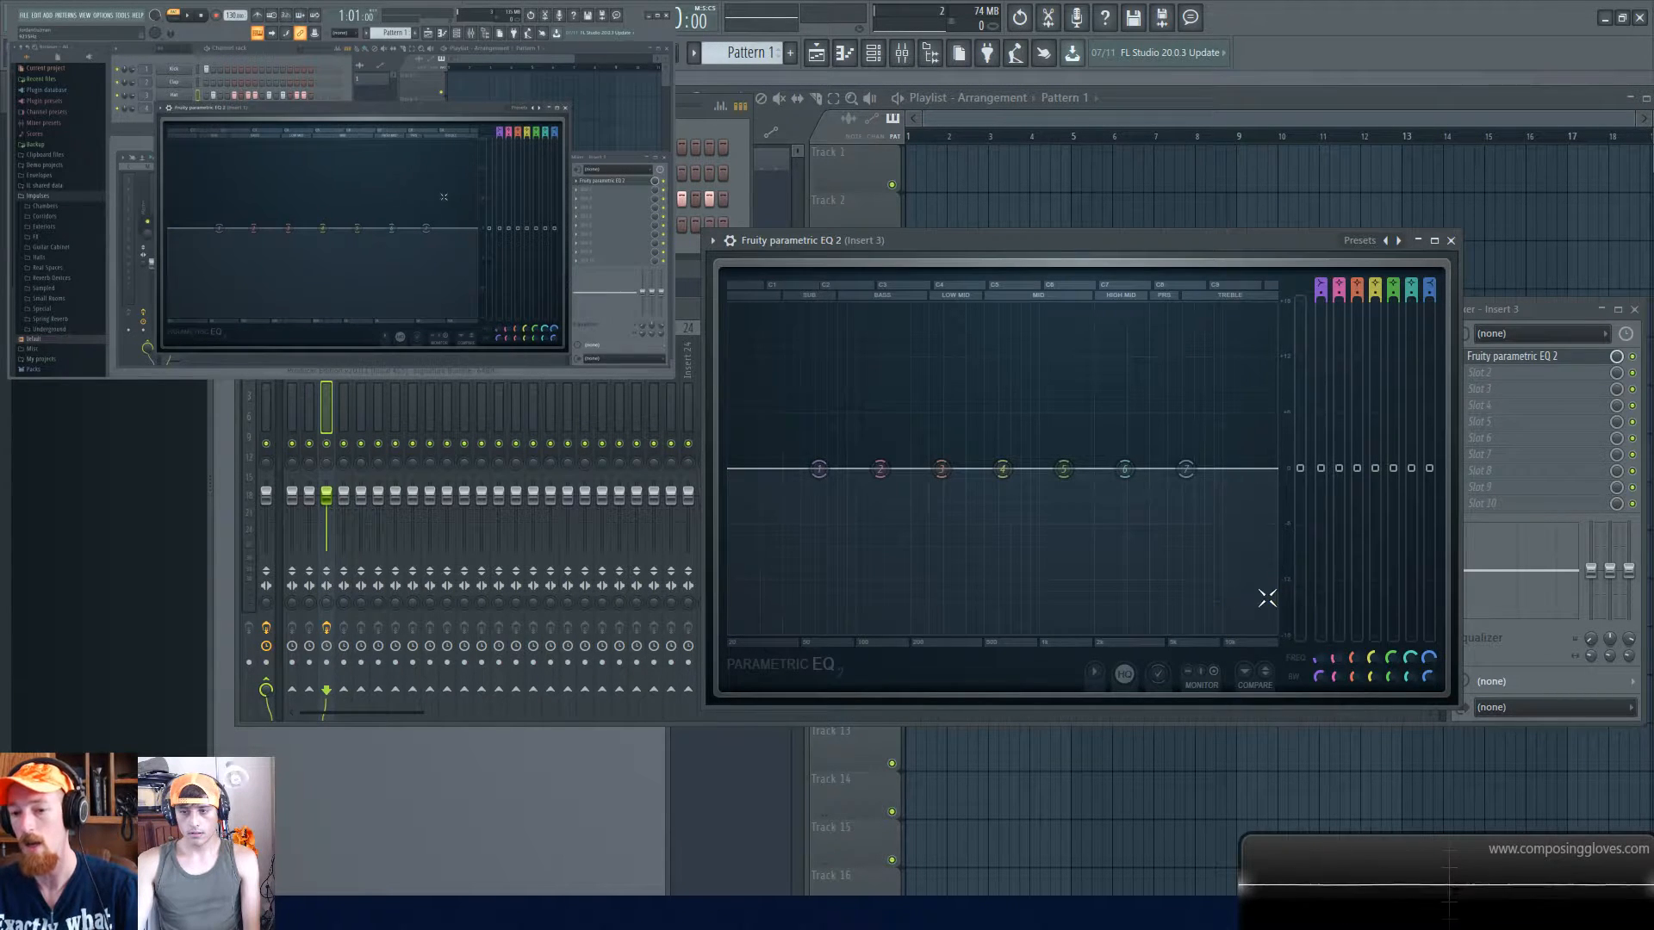
{"action": "left_click_drag", "start_coordinate": [1125, 469], "coordinate": [1151, 503]}
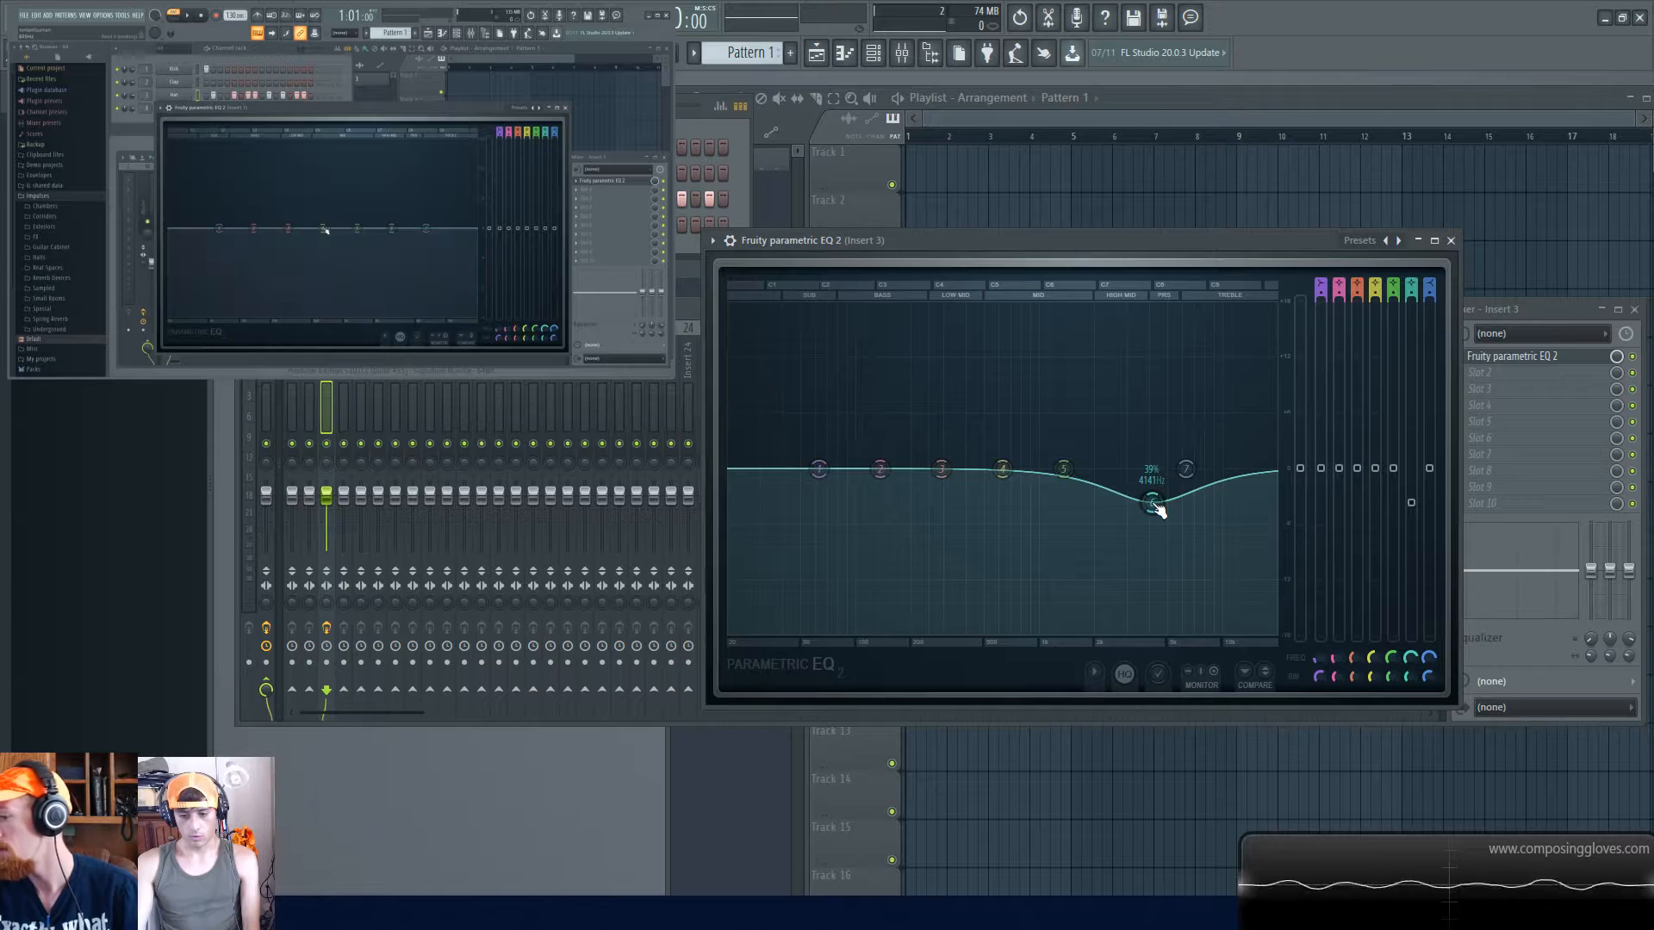
{"action": "left_click_drag", "start_coordinate": [1151, 504], "coordinate": [1152, 350]}
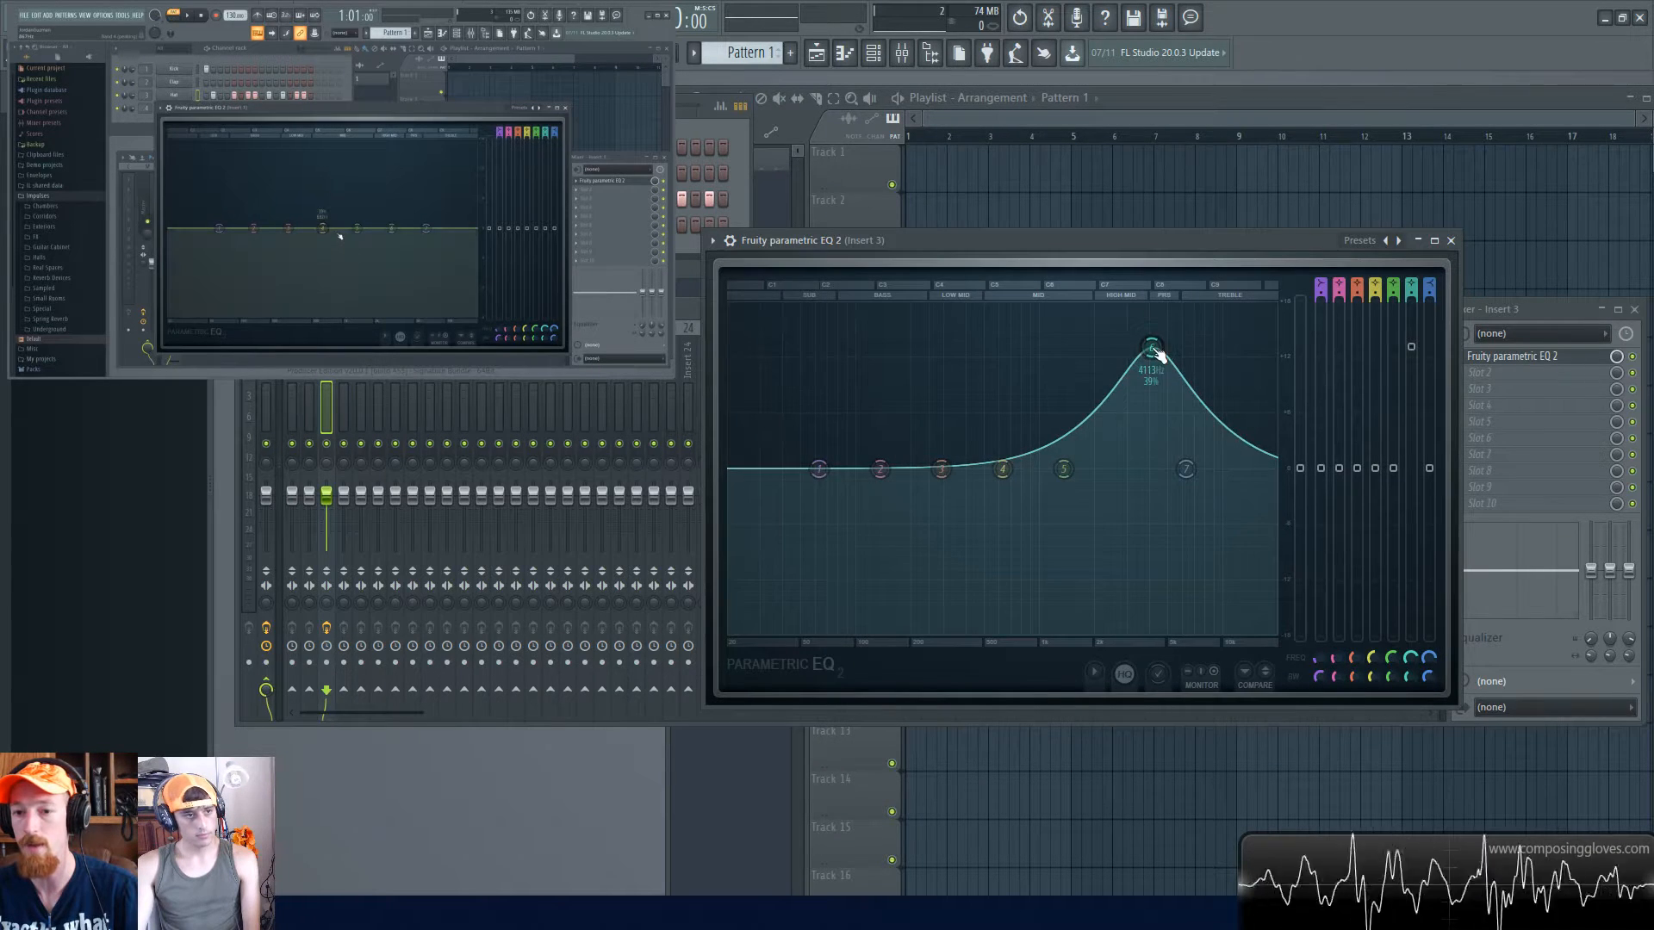
{"action": "key", "text": "space"}
{"action": "left_click_drag", "start_coordinate": [1154, 351], "coordinate": [1158, 466]}
{"action": "key", "text": "space"}
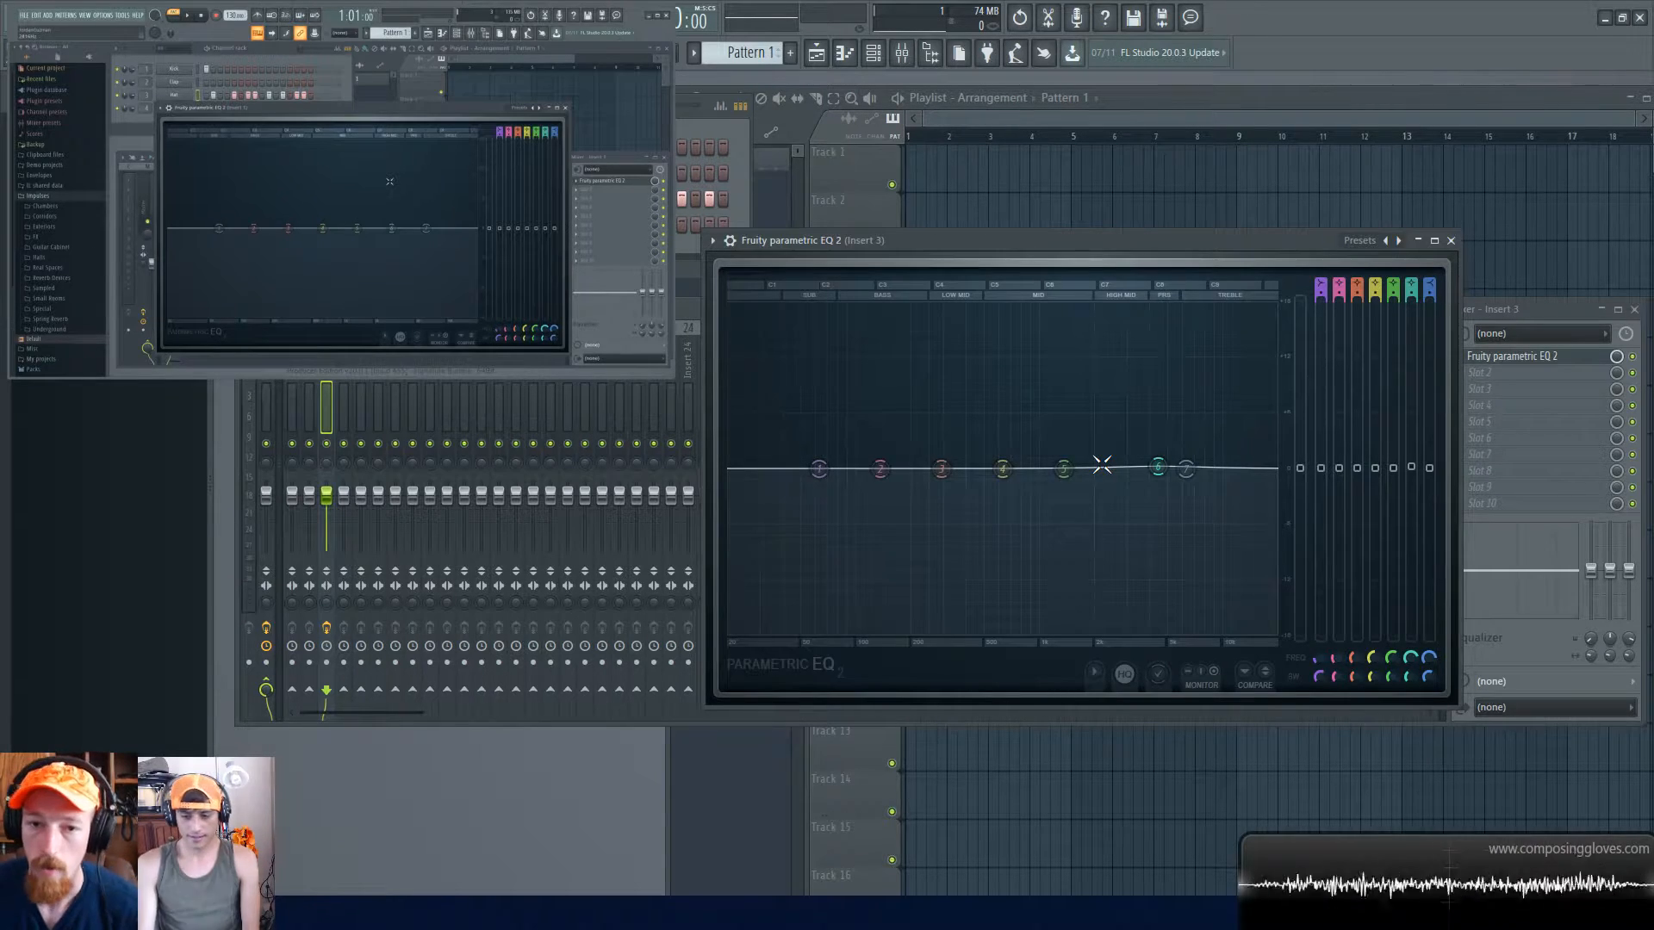
- Shape an extreme EQ curve by boosting bands 5 and 2 to maximum and cutting bands 4 and 3 to minimum
{"action": "left_click_drag", "start_coordinate": [1064, 468], "coordinate": [984, 302]}
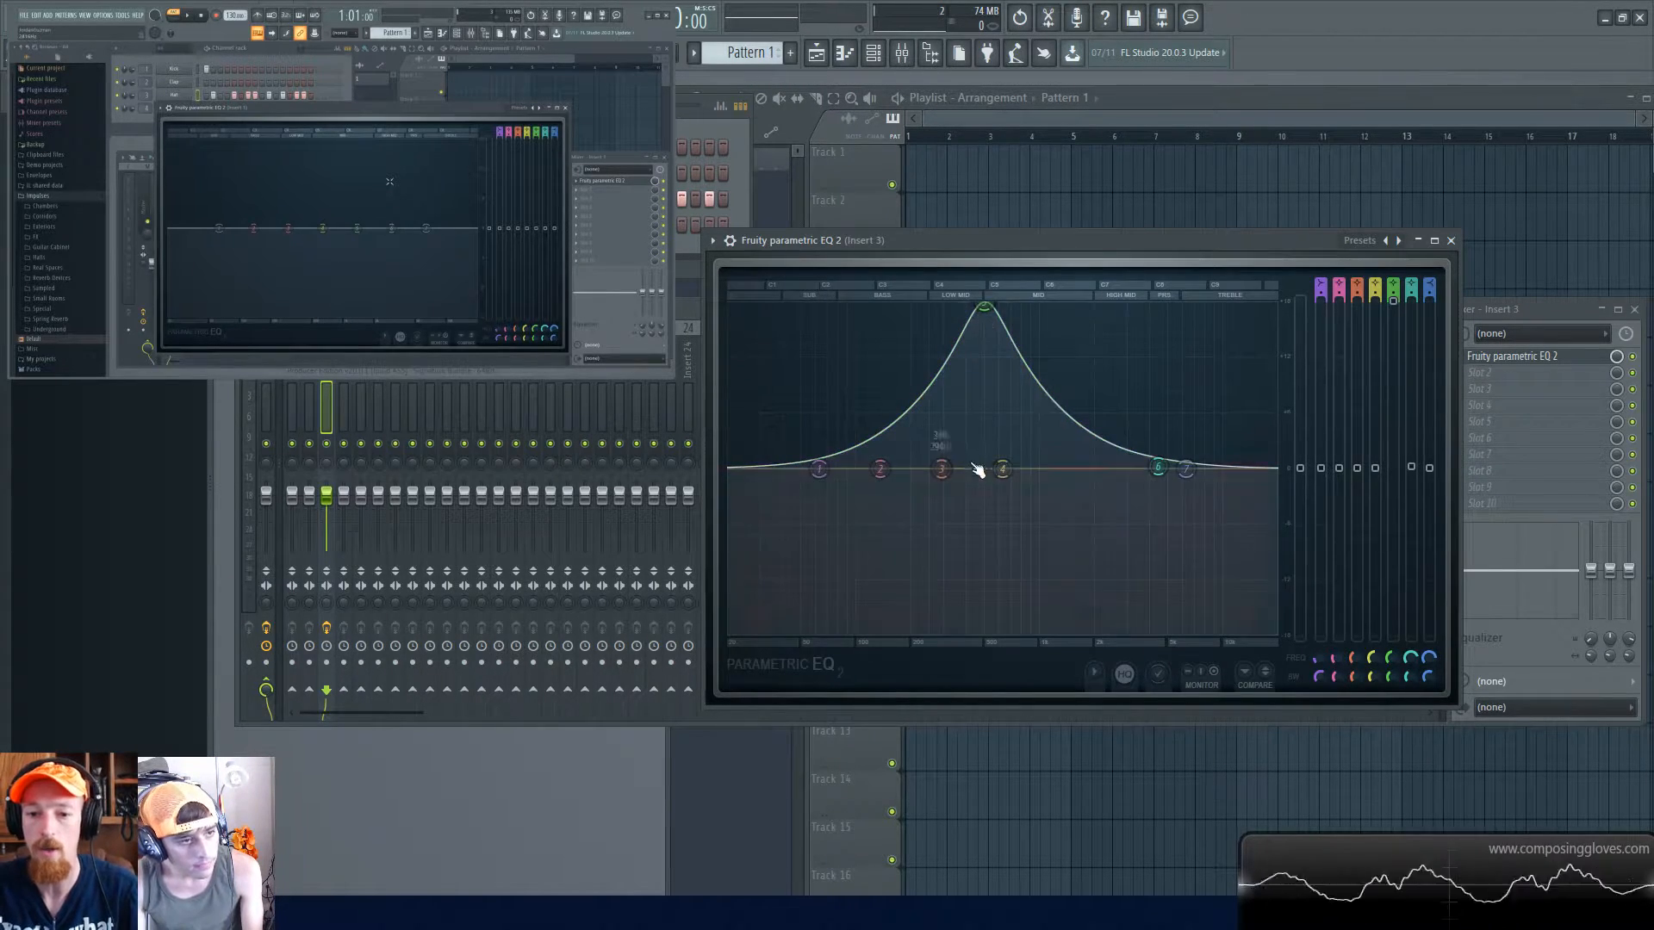
{"action": "left_click_drag", "start_coordinate": [1002, 469], "coordinate": [1111, 634]}
{"action": "left_click_drag", "start_coordinate": [942, 468], "coordinate": [729, 632]}
{"action": "left_click_drag", "start_coordinate": [879, 468], "coordinate": [782, 305]}
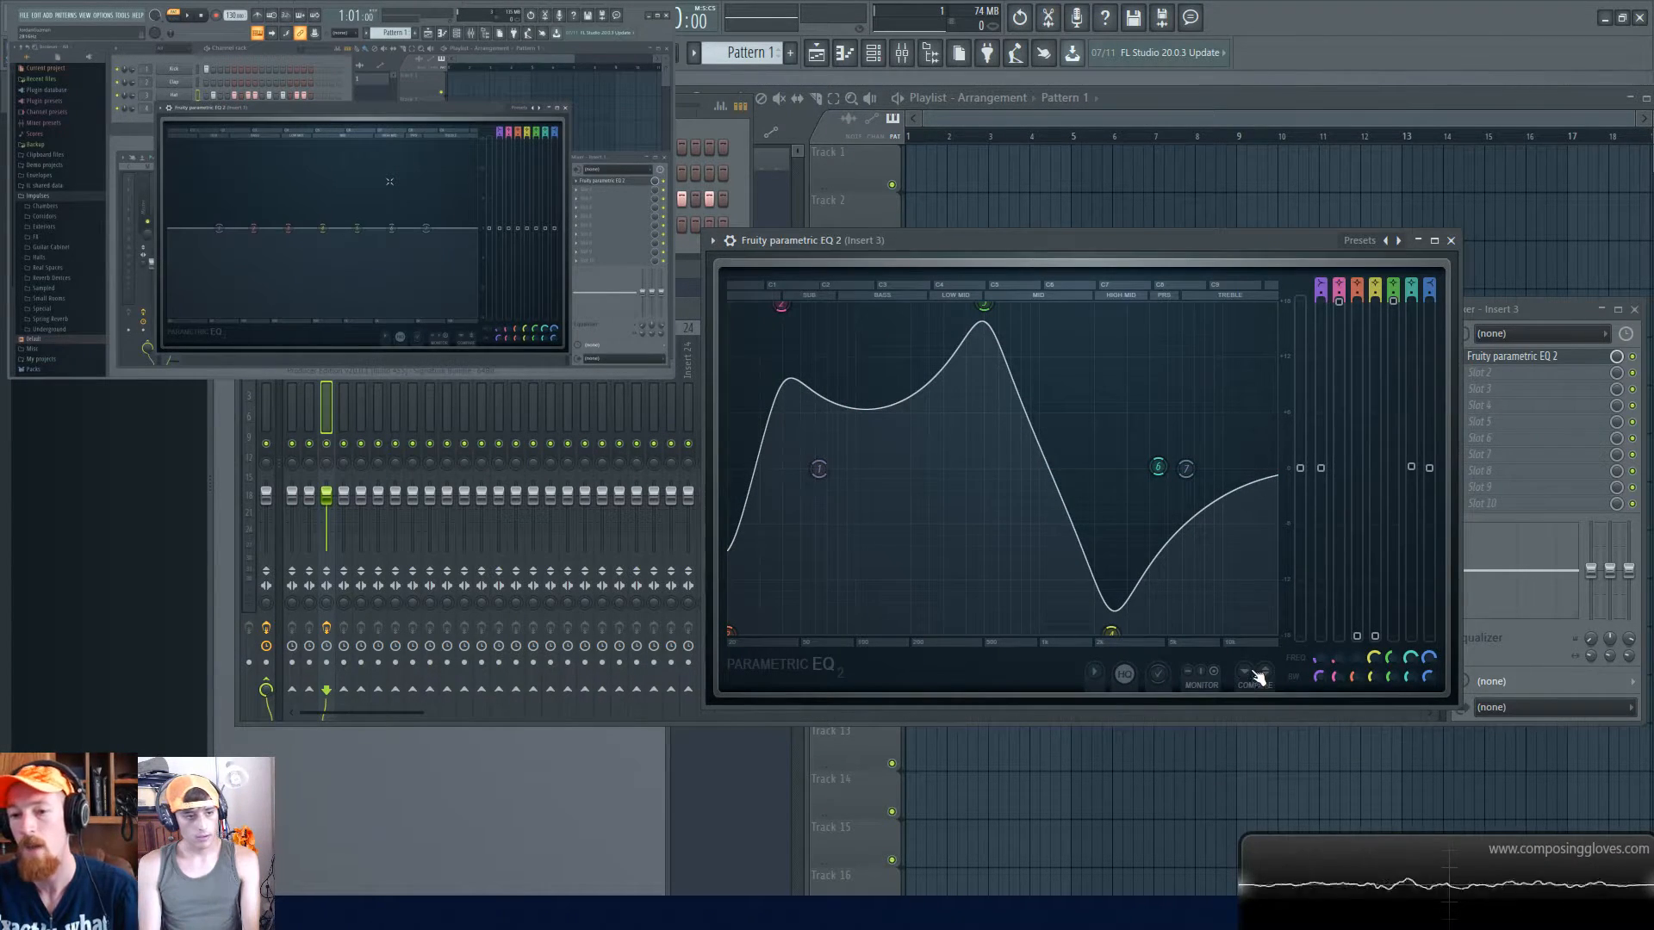
- Rearrange the mixer and equalizer windows so the effect slots stay reachable, and look through the equalizer's preset list
{"action": "left_click_drag", "start_coordinate": [1264, 243], "coordinate": [980, 275]}
{"action": "left_click_drag", "start_coordinate": [1345, 303], "coordinate": [1134, 306]}
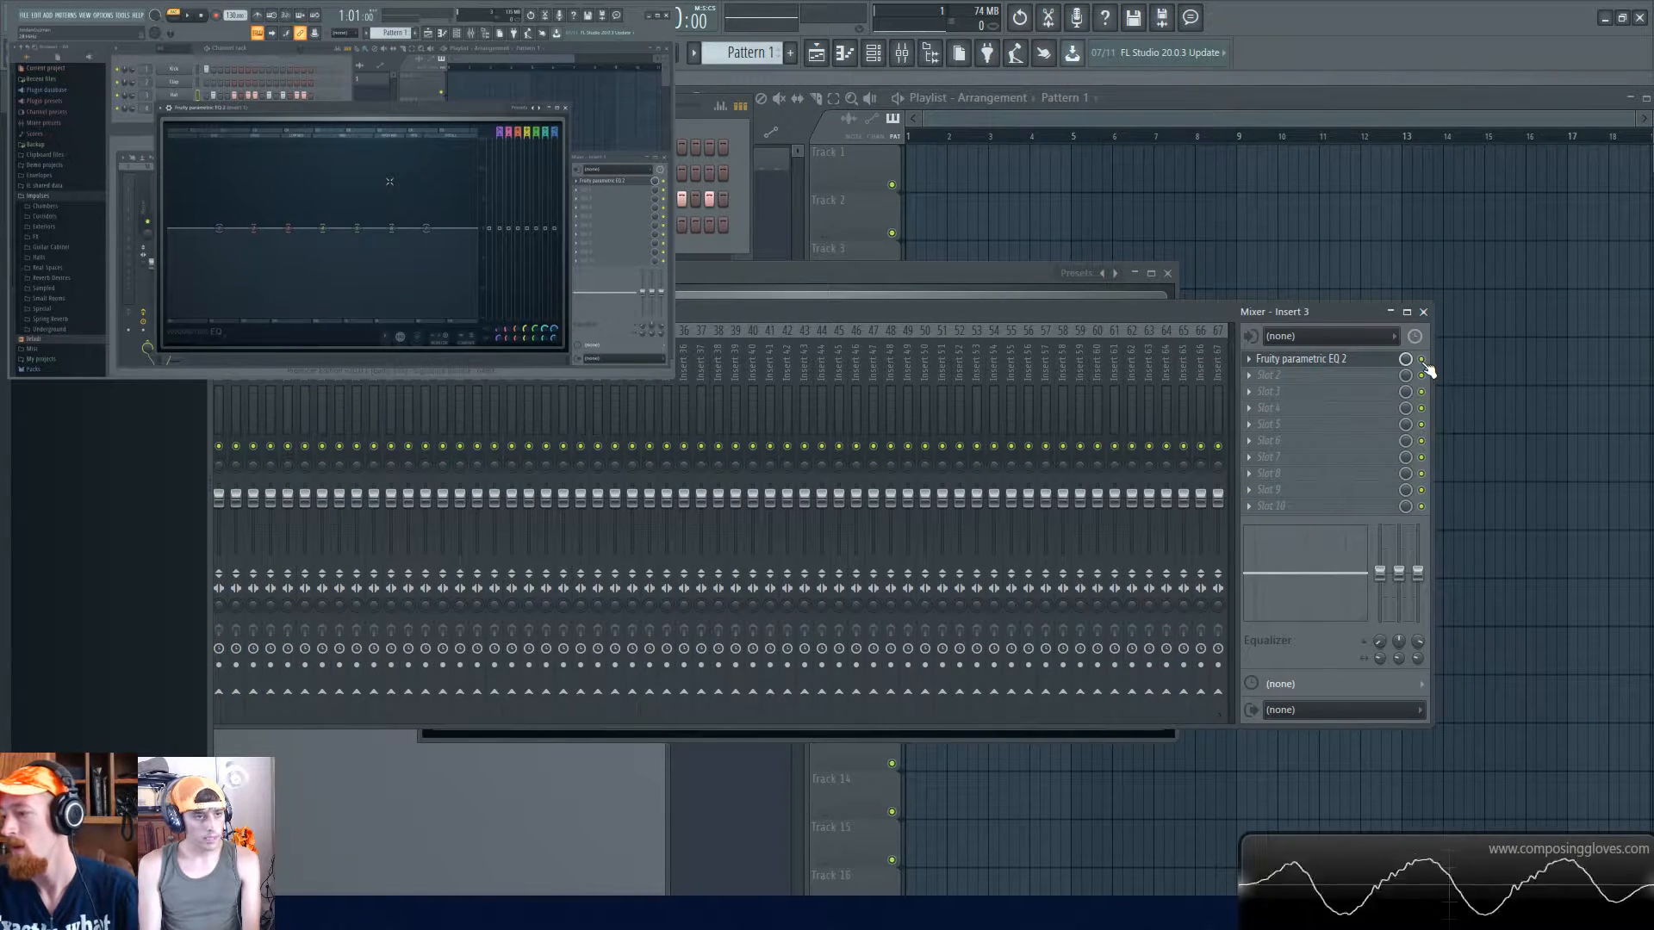
{"action": "left_click", "coordinate": [1329, 360]}
{"action": "left_click_drag", "start_coordinate": [895, 262], "coordinate": [1016, 261]}
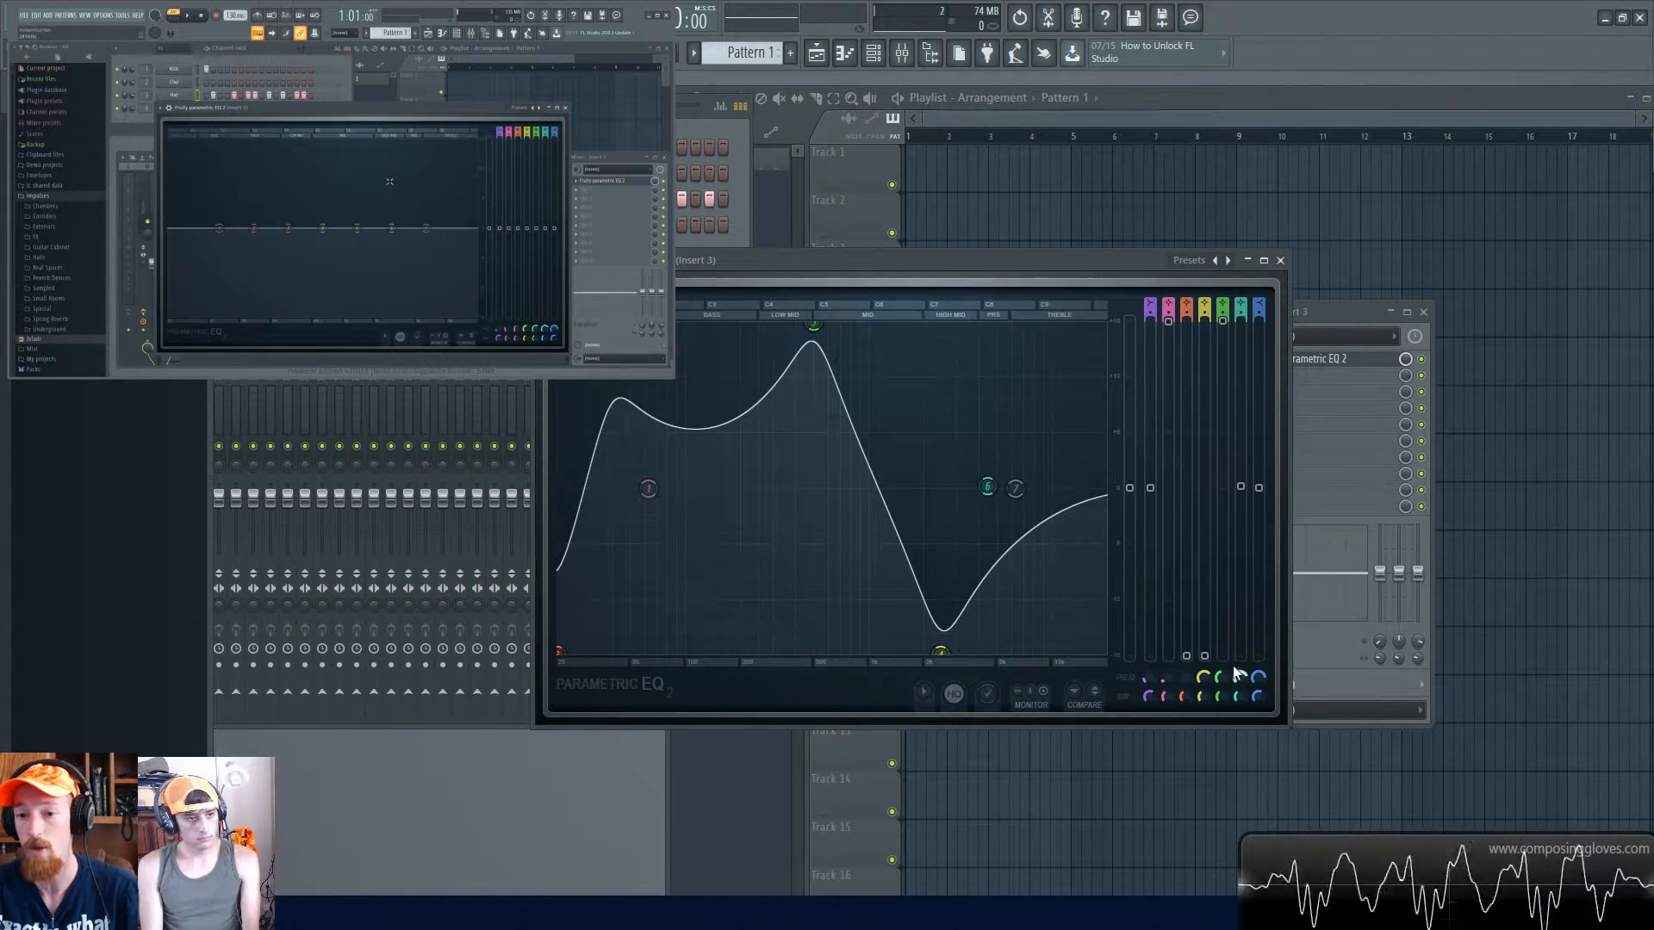
{"action": "left_click", "coordinate": [1228, 260]}
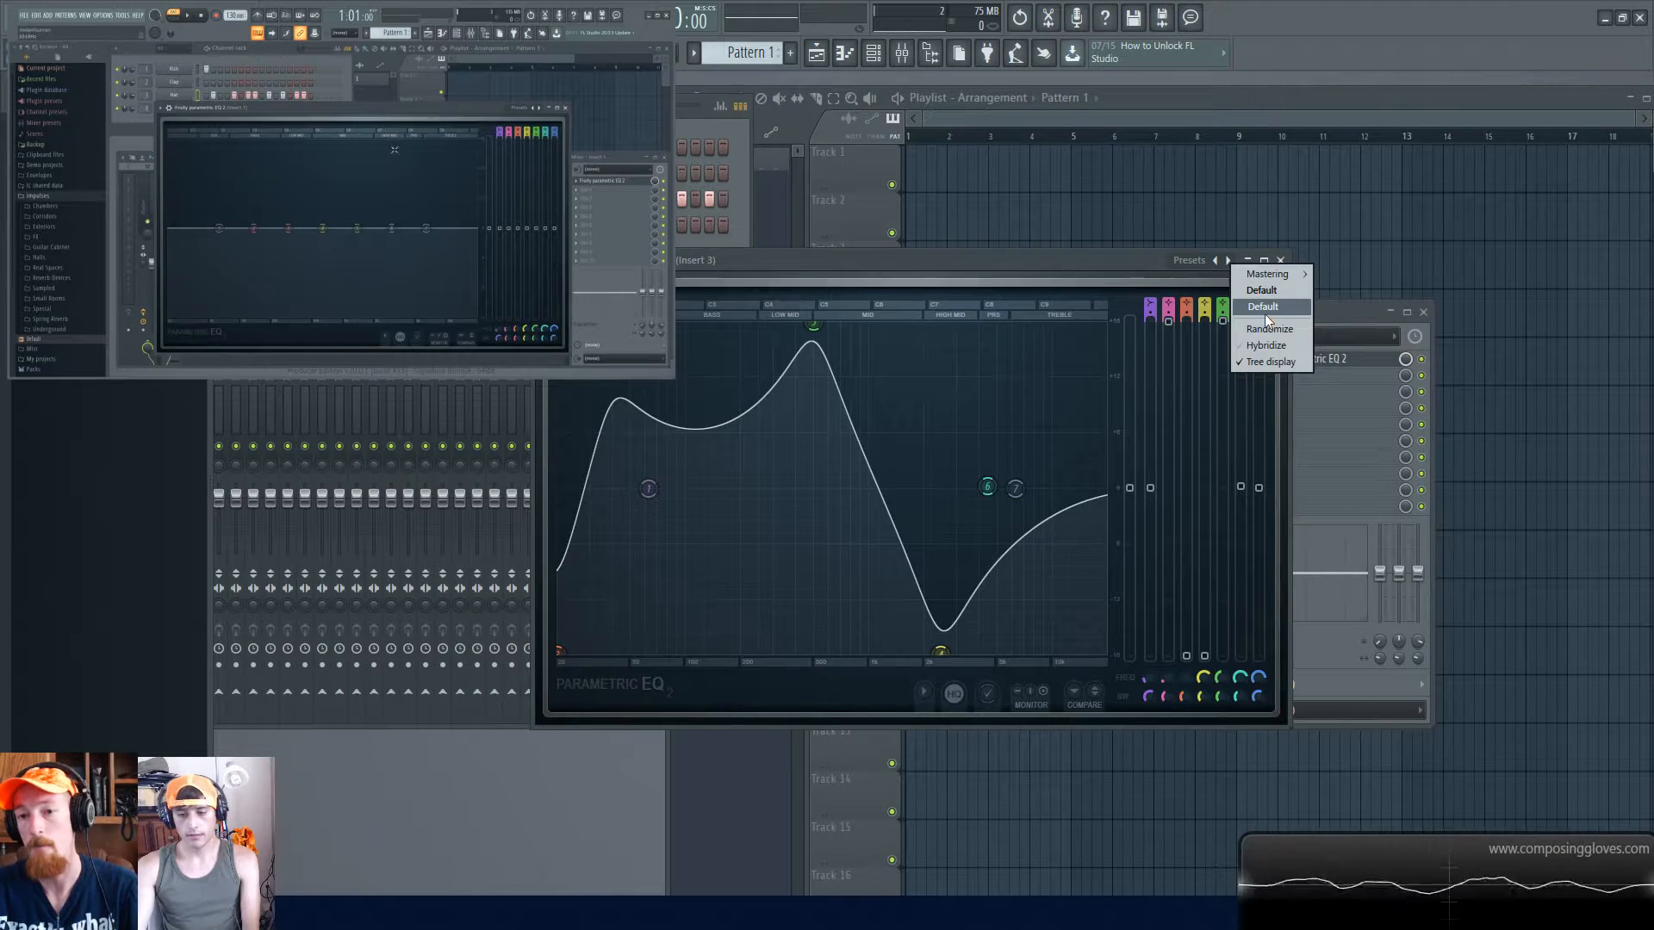
{"action": "left_click", "coordinate": [1092, 264]}
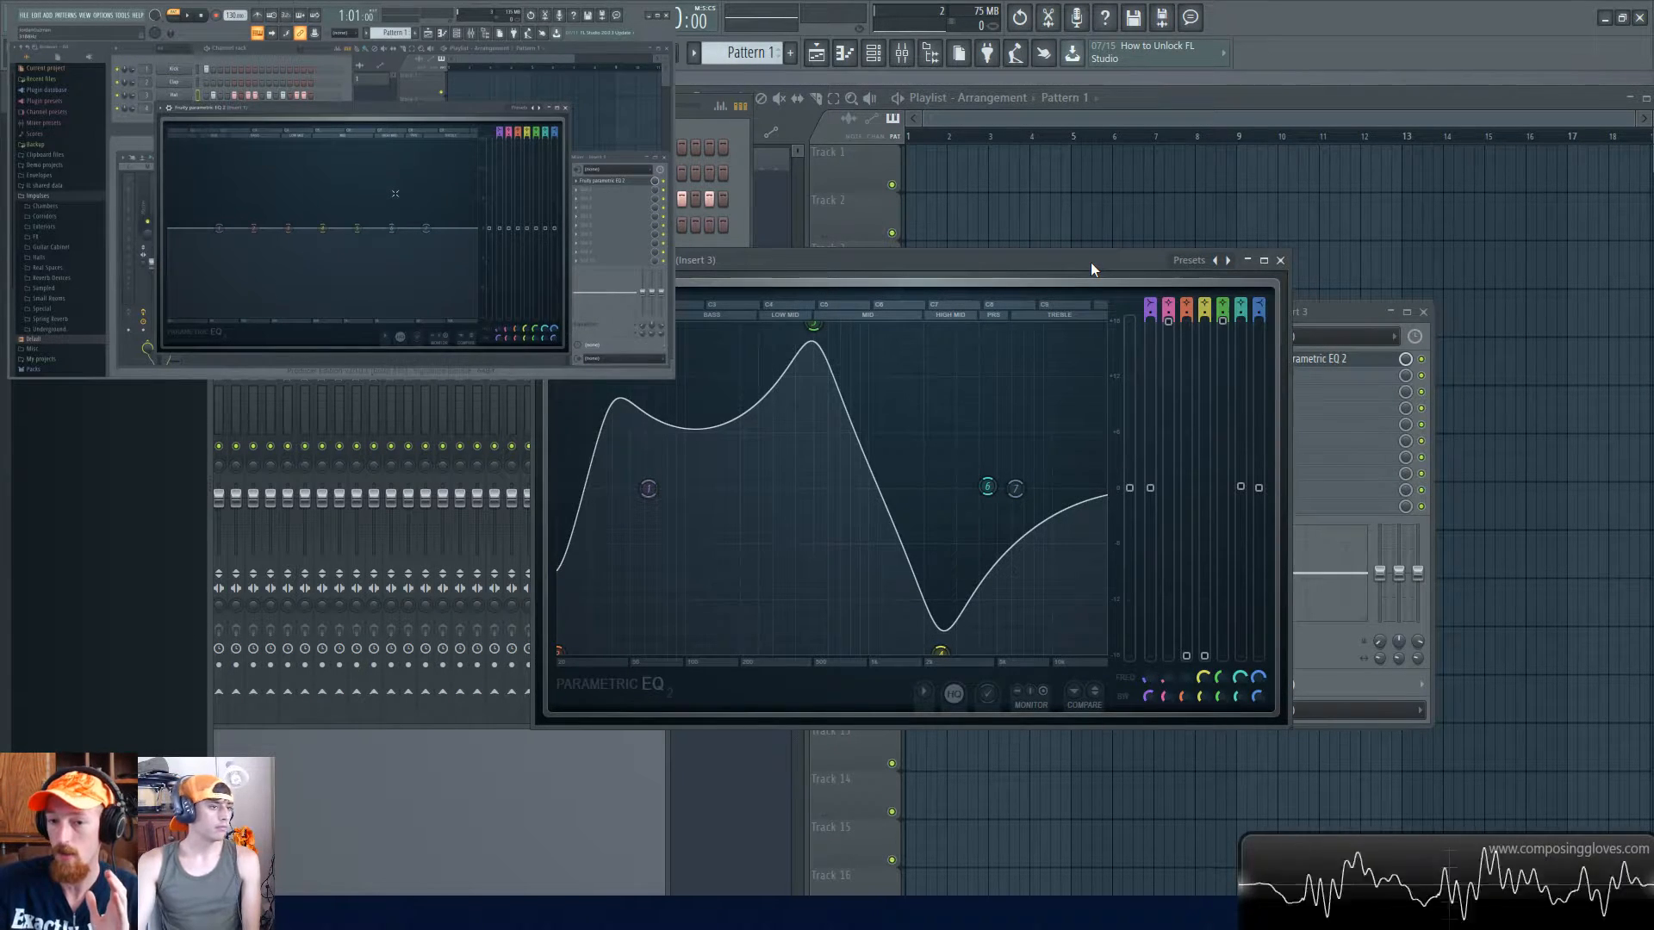
- Compare the hat with and without the Fruity Parametric EQ 2 on Insert 3 during playback, leaving the effect switched off
{"action": "left_click", "coordinate": [1422, 359]}
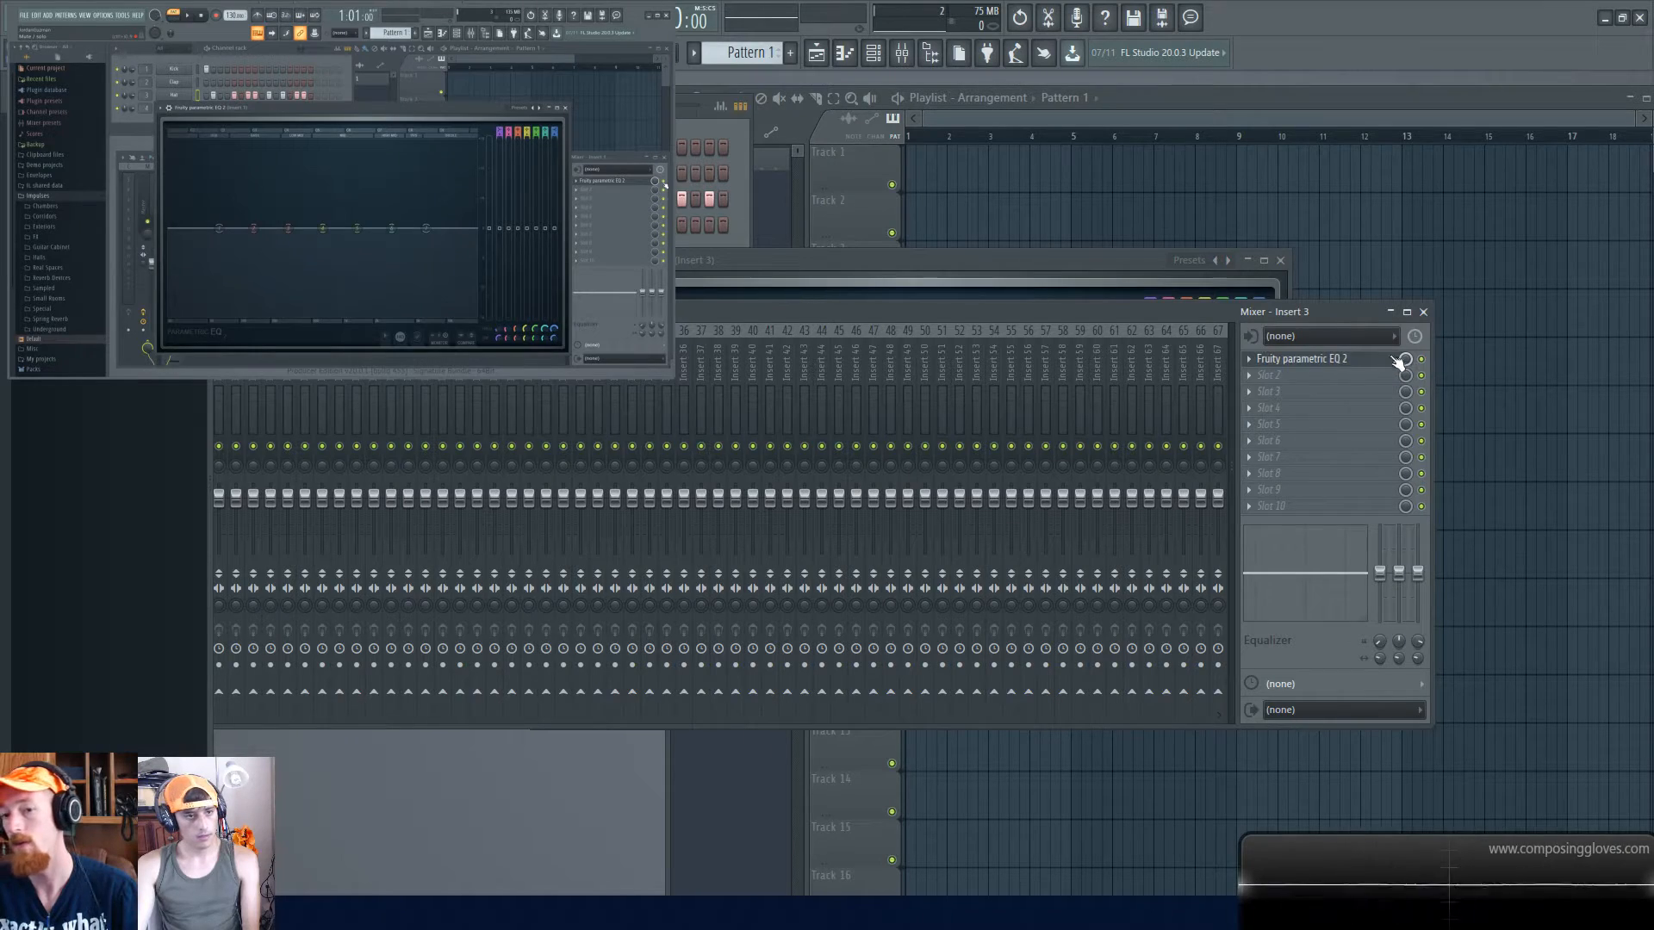
{"action": "left_click", "coordinate": [1336, 361]}
{"action": "left_click", "coordinate": [1427, 364]}
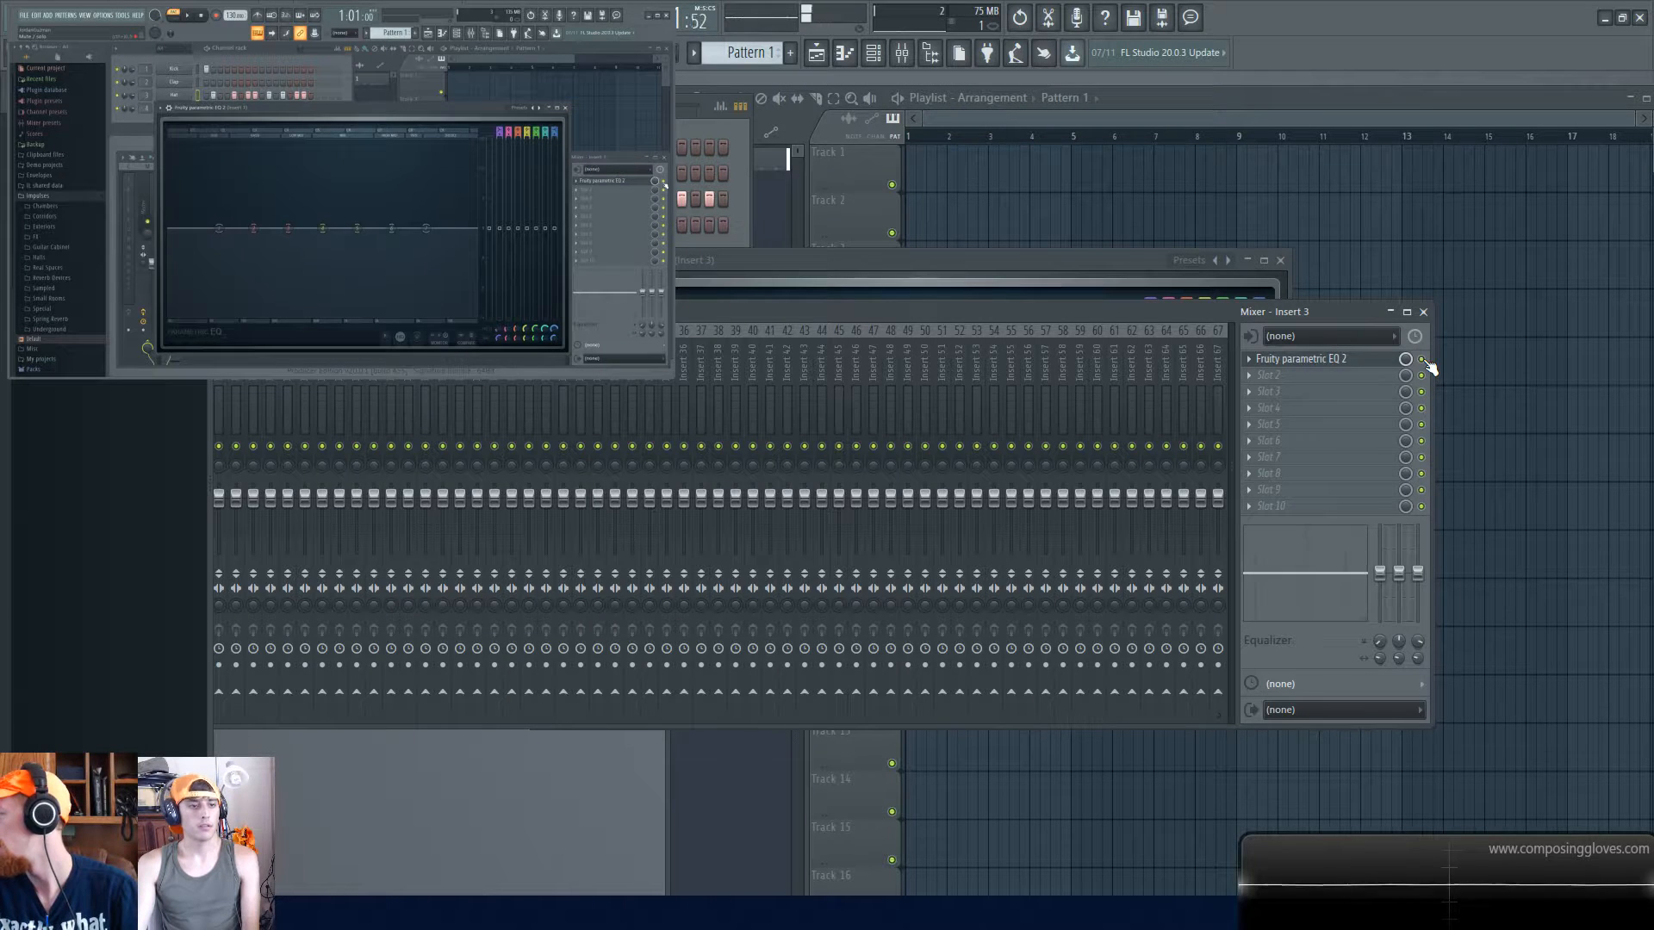
{"action": "left_click", "coordinate": [1422, 359]}
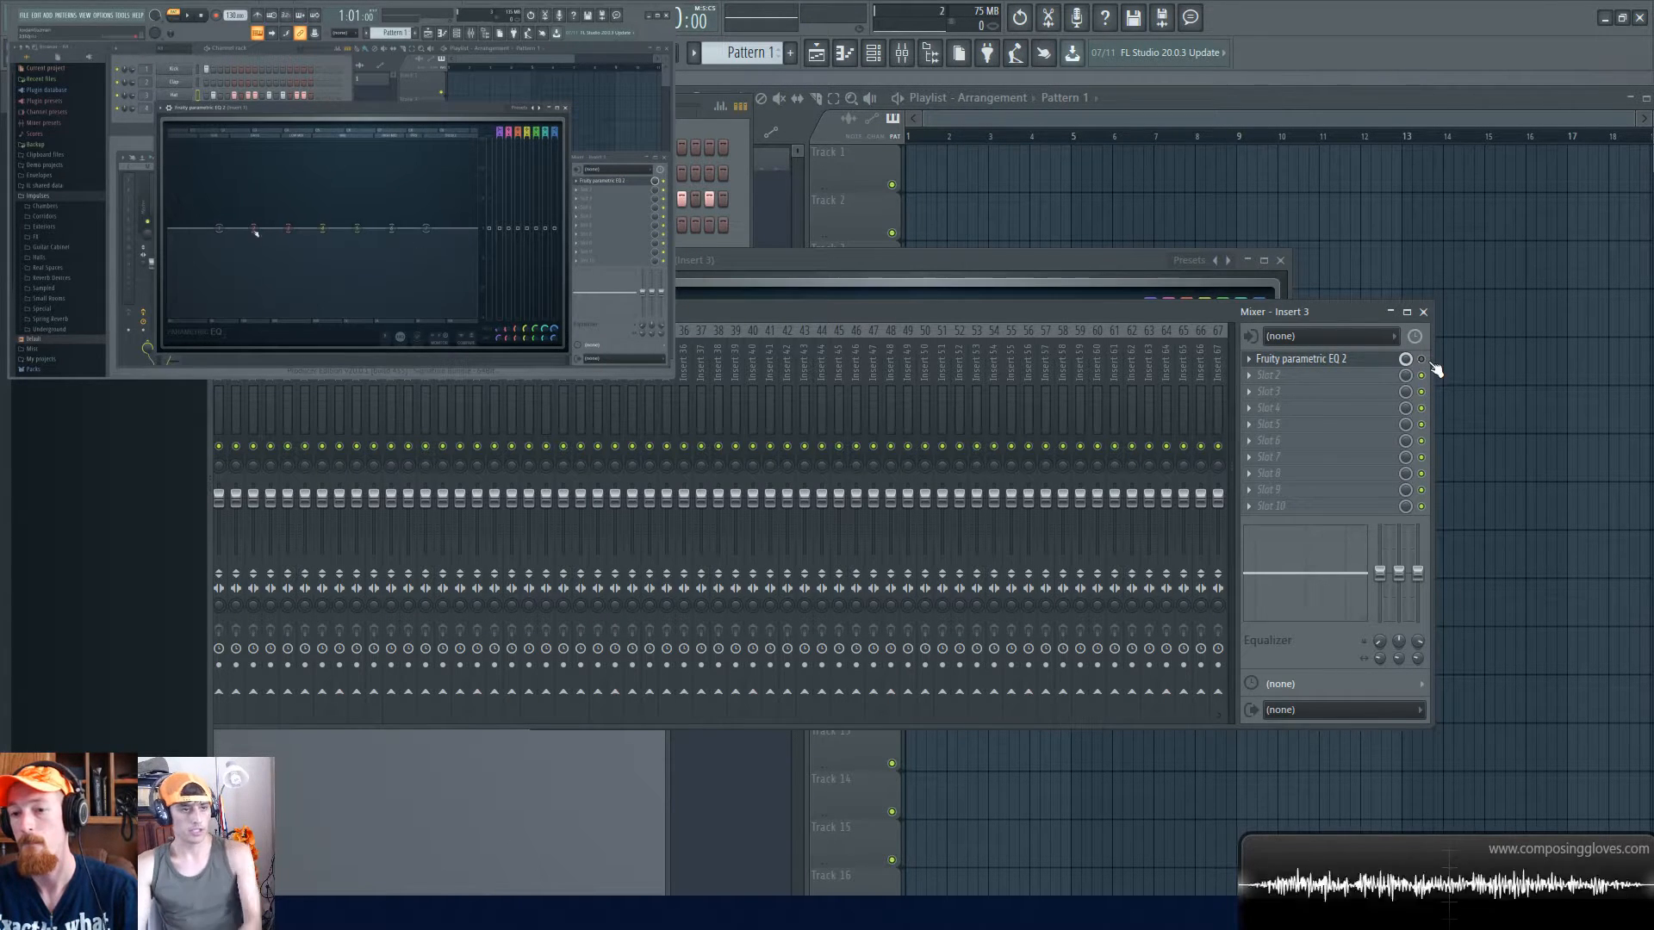
- Switch the Fruity Parametric EQ 2 on Insert 3 back on and bring up its editor
{"action": "left_click", "coordinate": [1356, 360]}
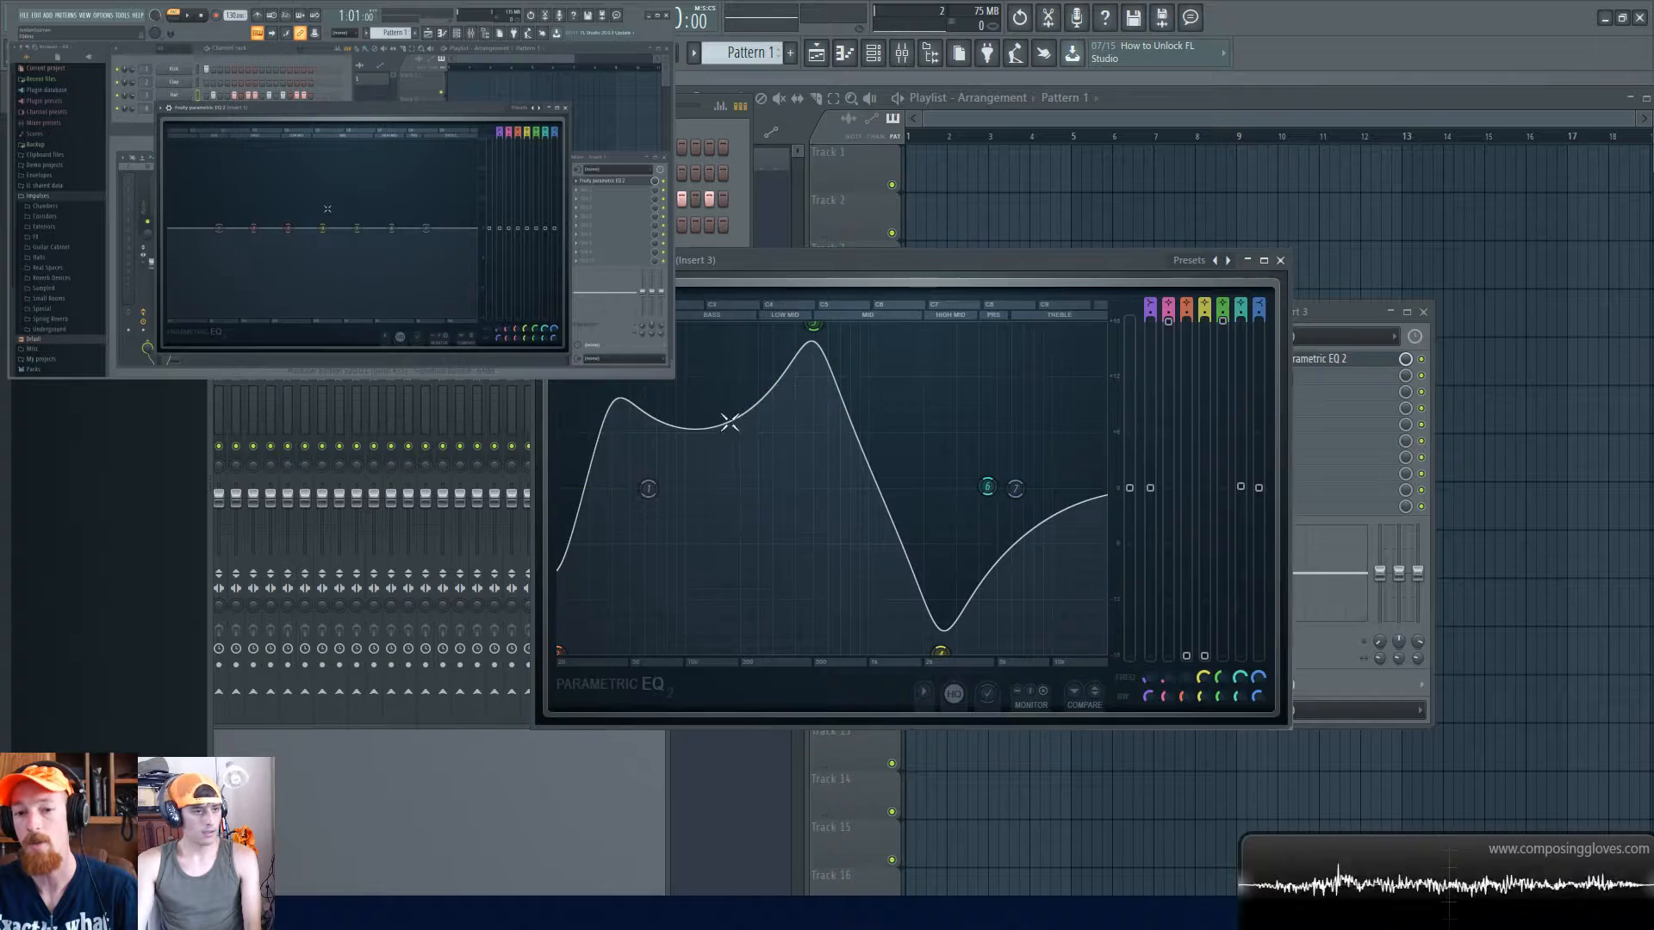
{"action": "left_click", "coordinate": [1421, 360]}
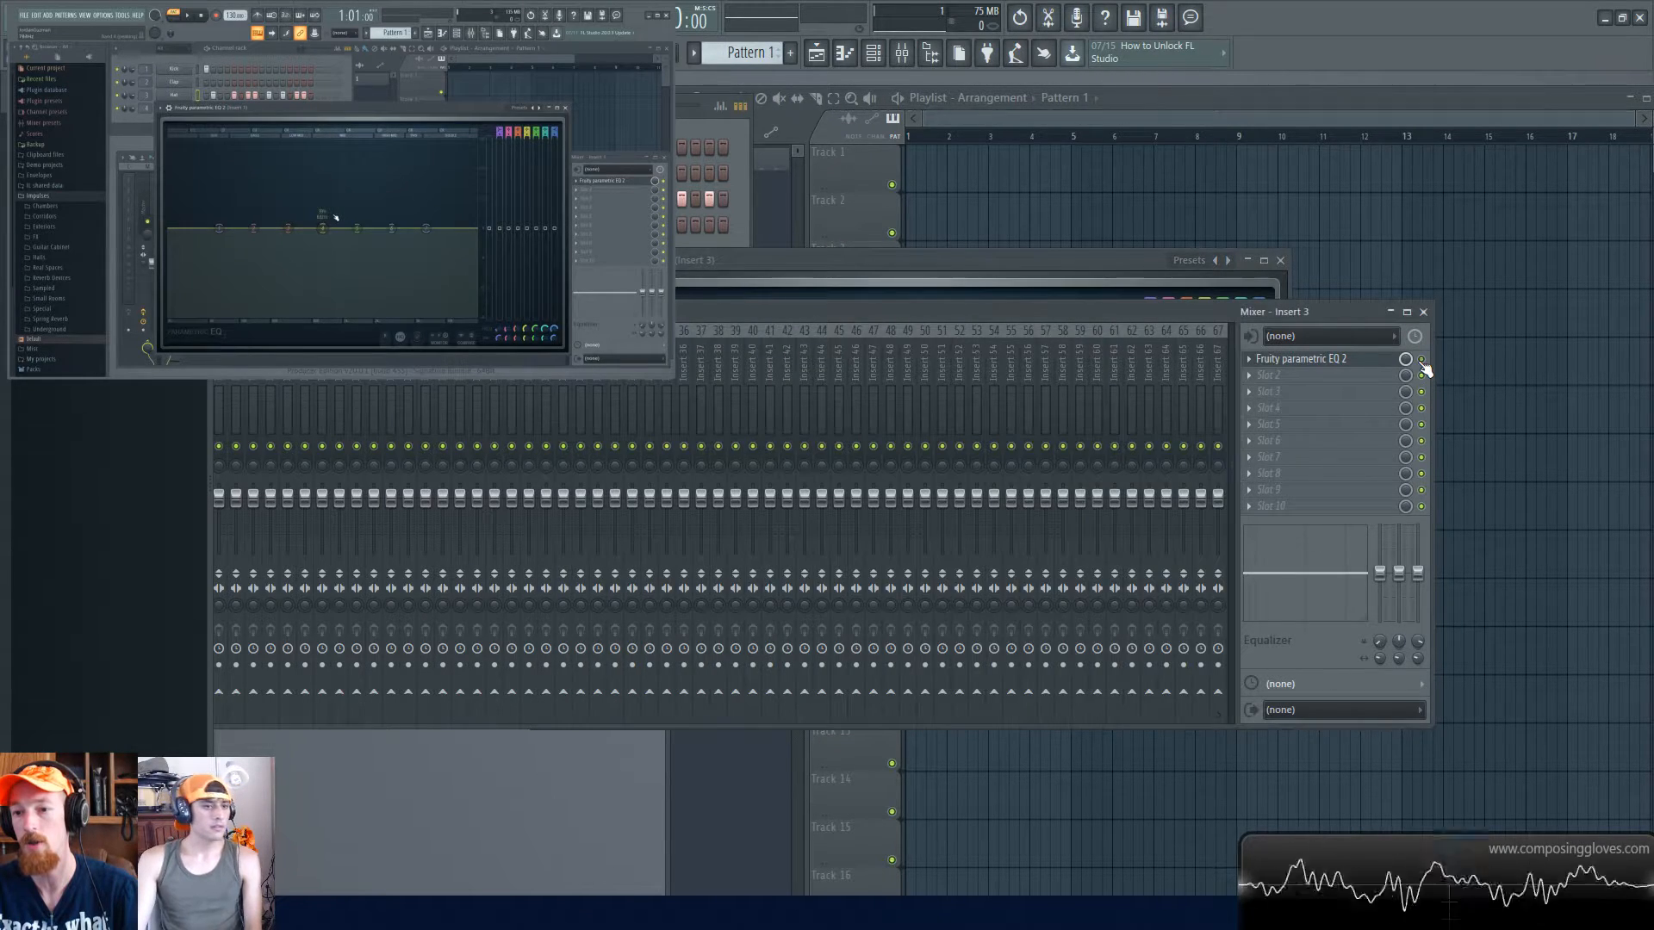
{"action": "left_click", "coordinate": [1378, 359]}
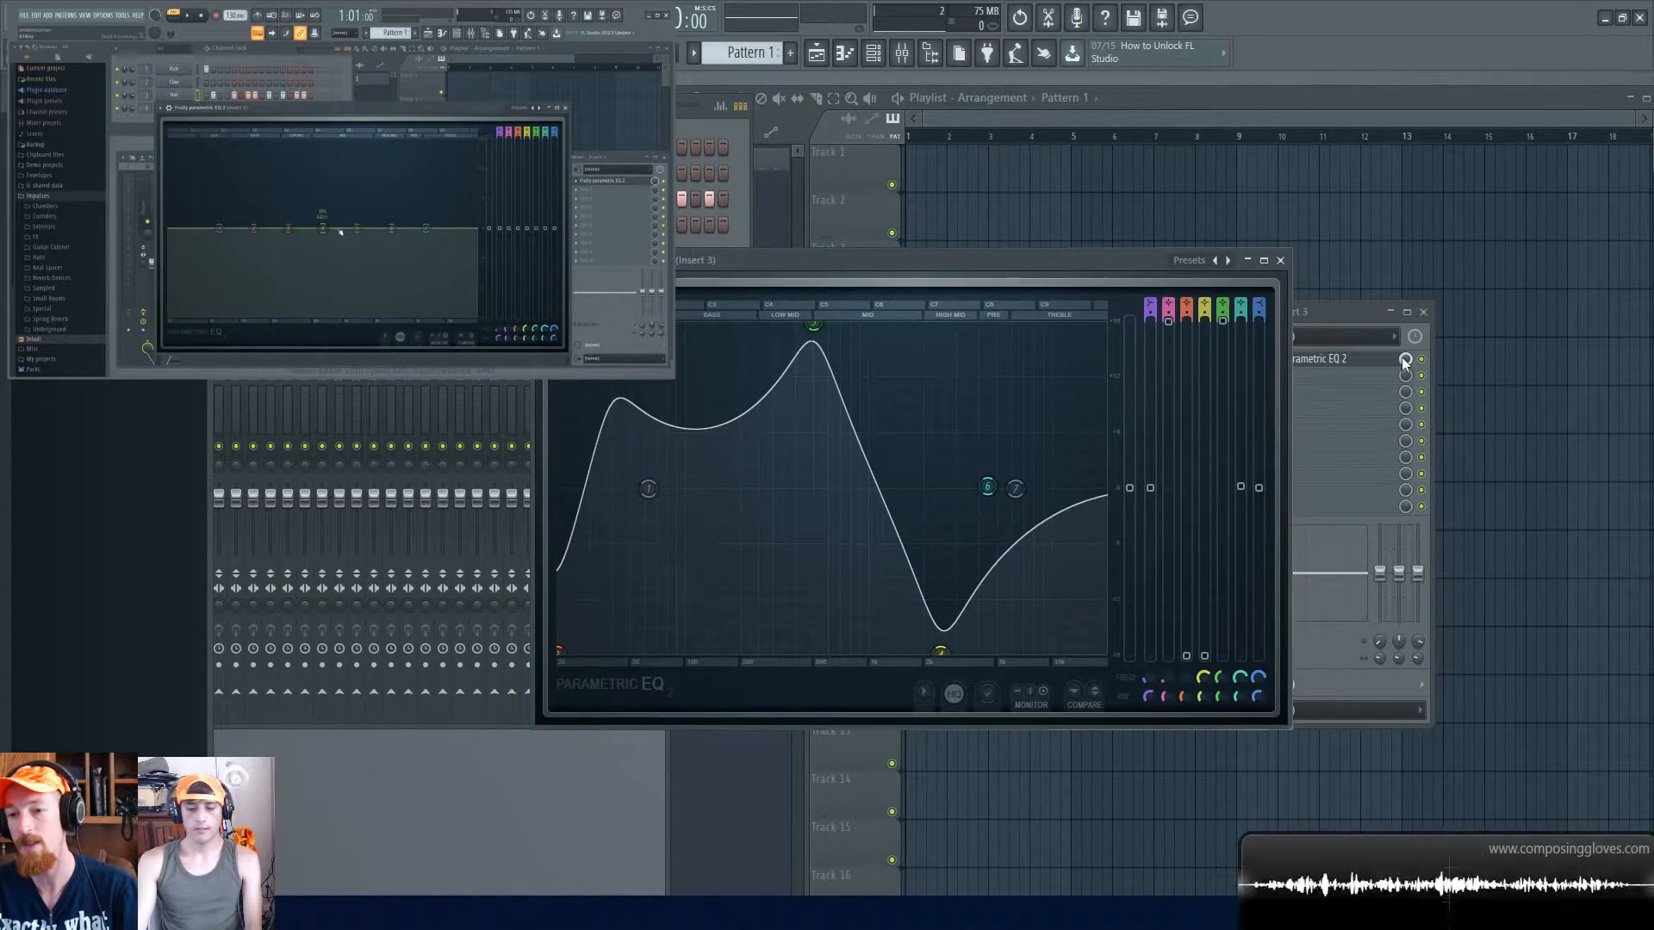
- Try lowering the mix level of the Fruity Parametric EQ 2 slot on Insert 3 and return it to full
{"action": "left_click", "coordinate": [1405, 361]}
{"action": "left_click_drag", "start_coordinate": [1408, 359], "coordinate": [1407, 311]}
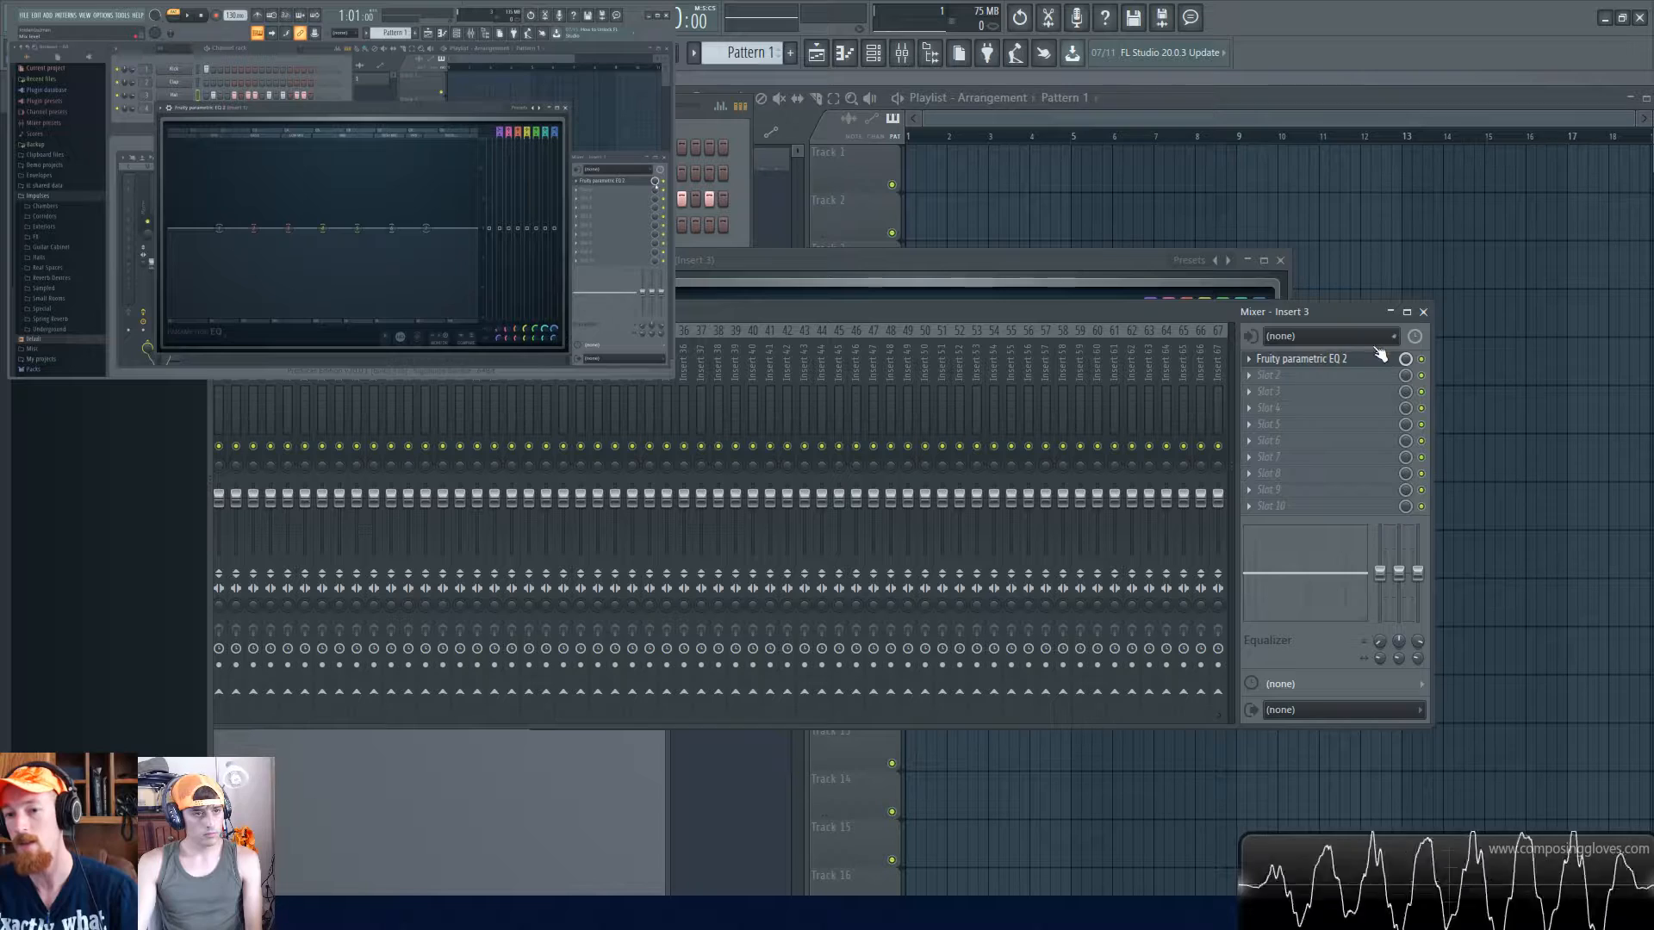
{"action": "left_click", "coordinate": [1340, 360]}
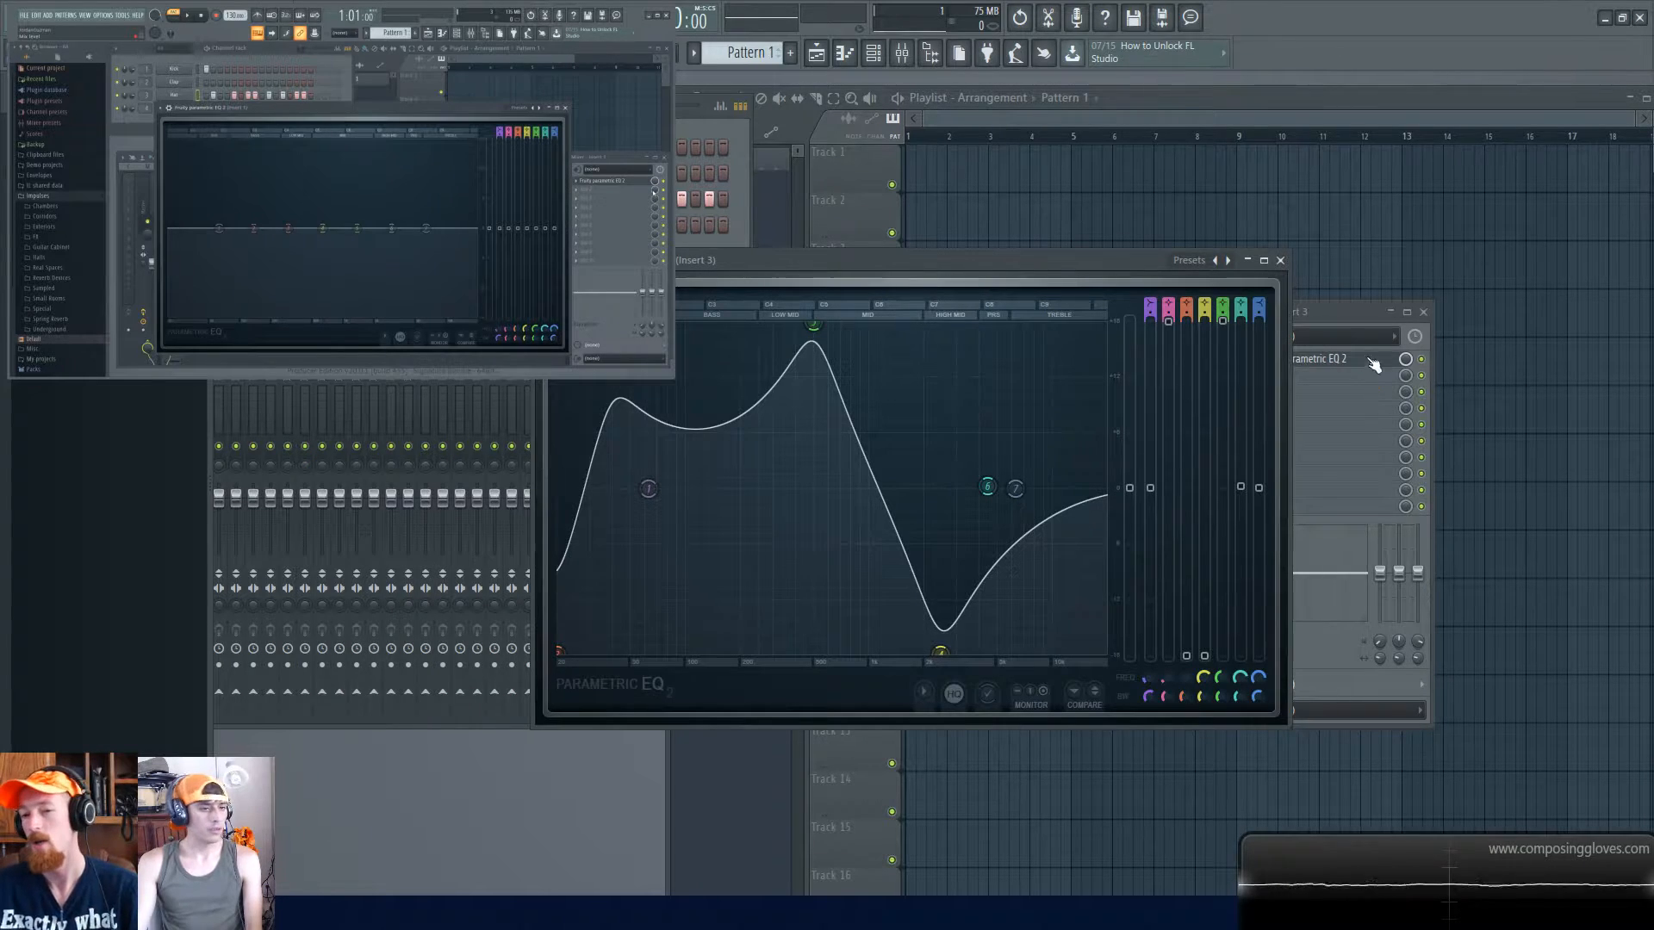
{"action": "left_click", "coordinate": [1409, 358]}
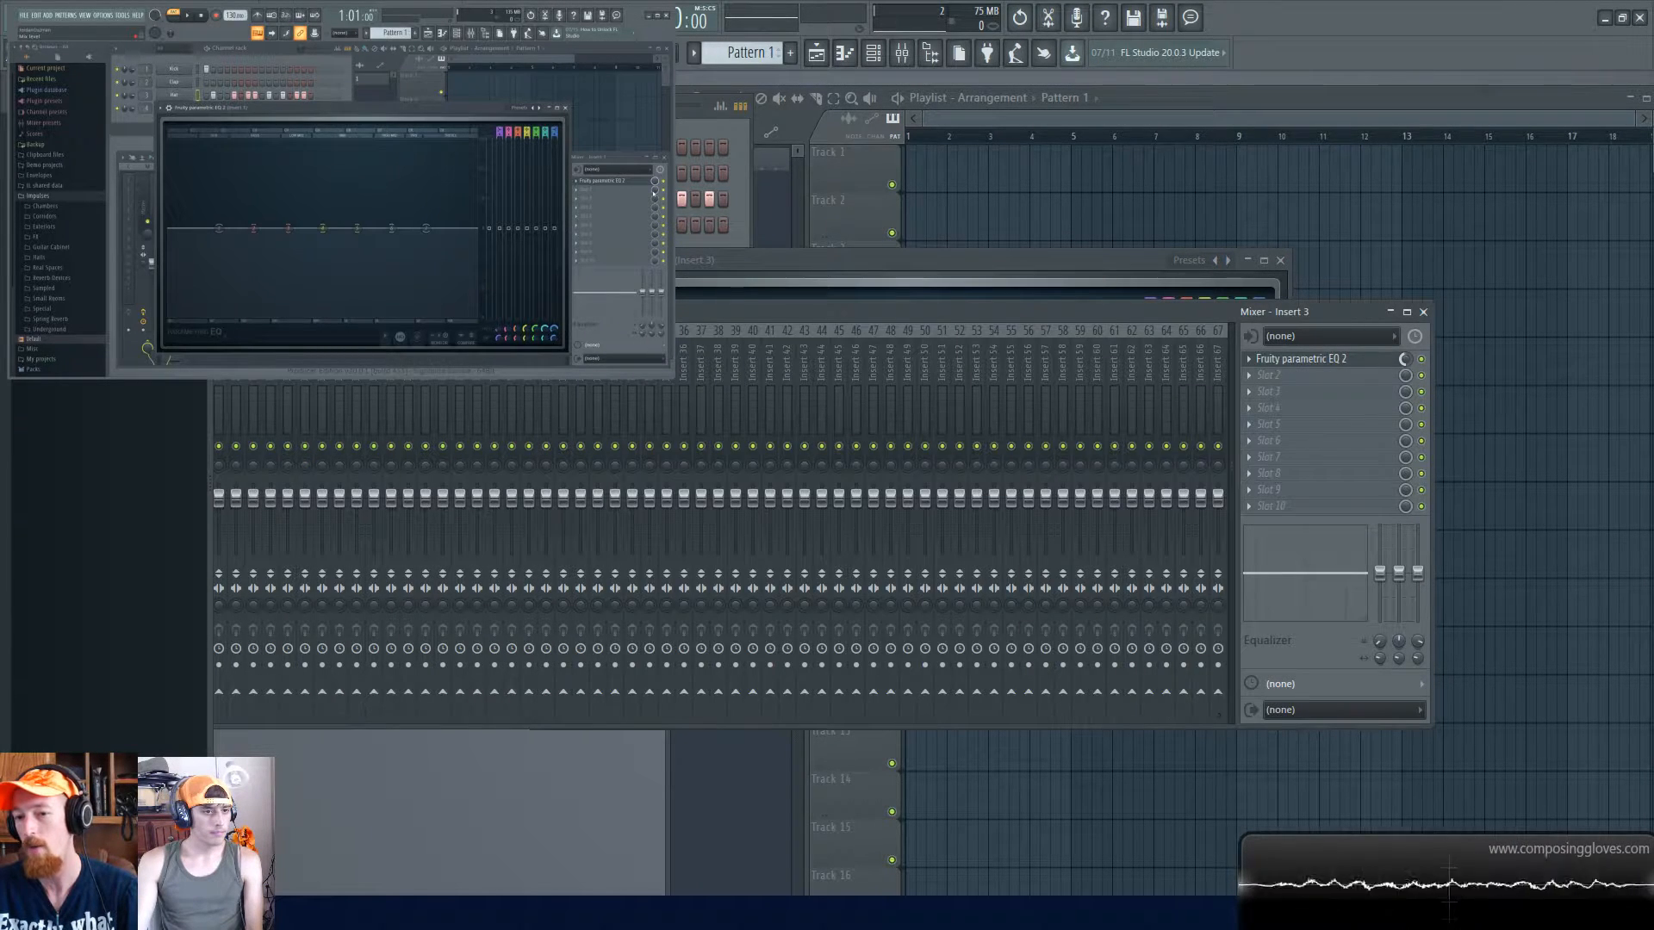
{"action": "left_click_drag", "start_coordinate": [1408, 359], "coordinate": [1407, 430]}
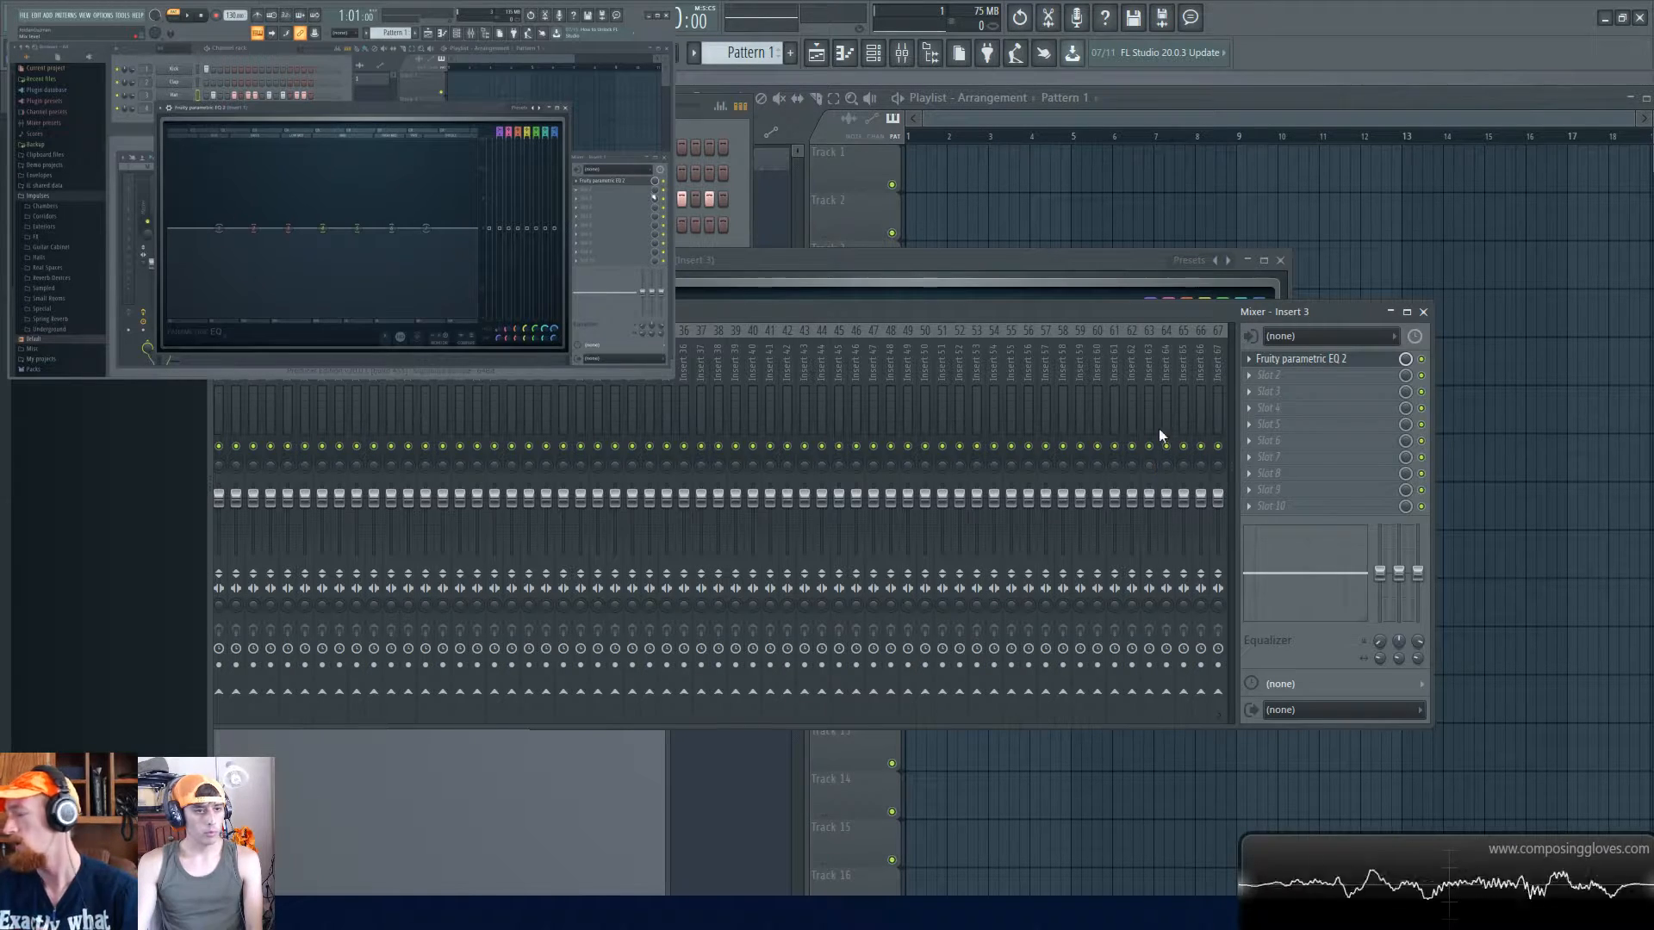
- Move the equalizer window clear of Insert 3's effect slots, reopening it as needed, and close it
{"action": "left_click", "coordinate": [944, 267]}
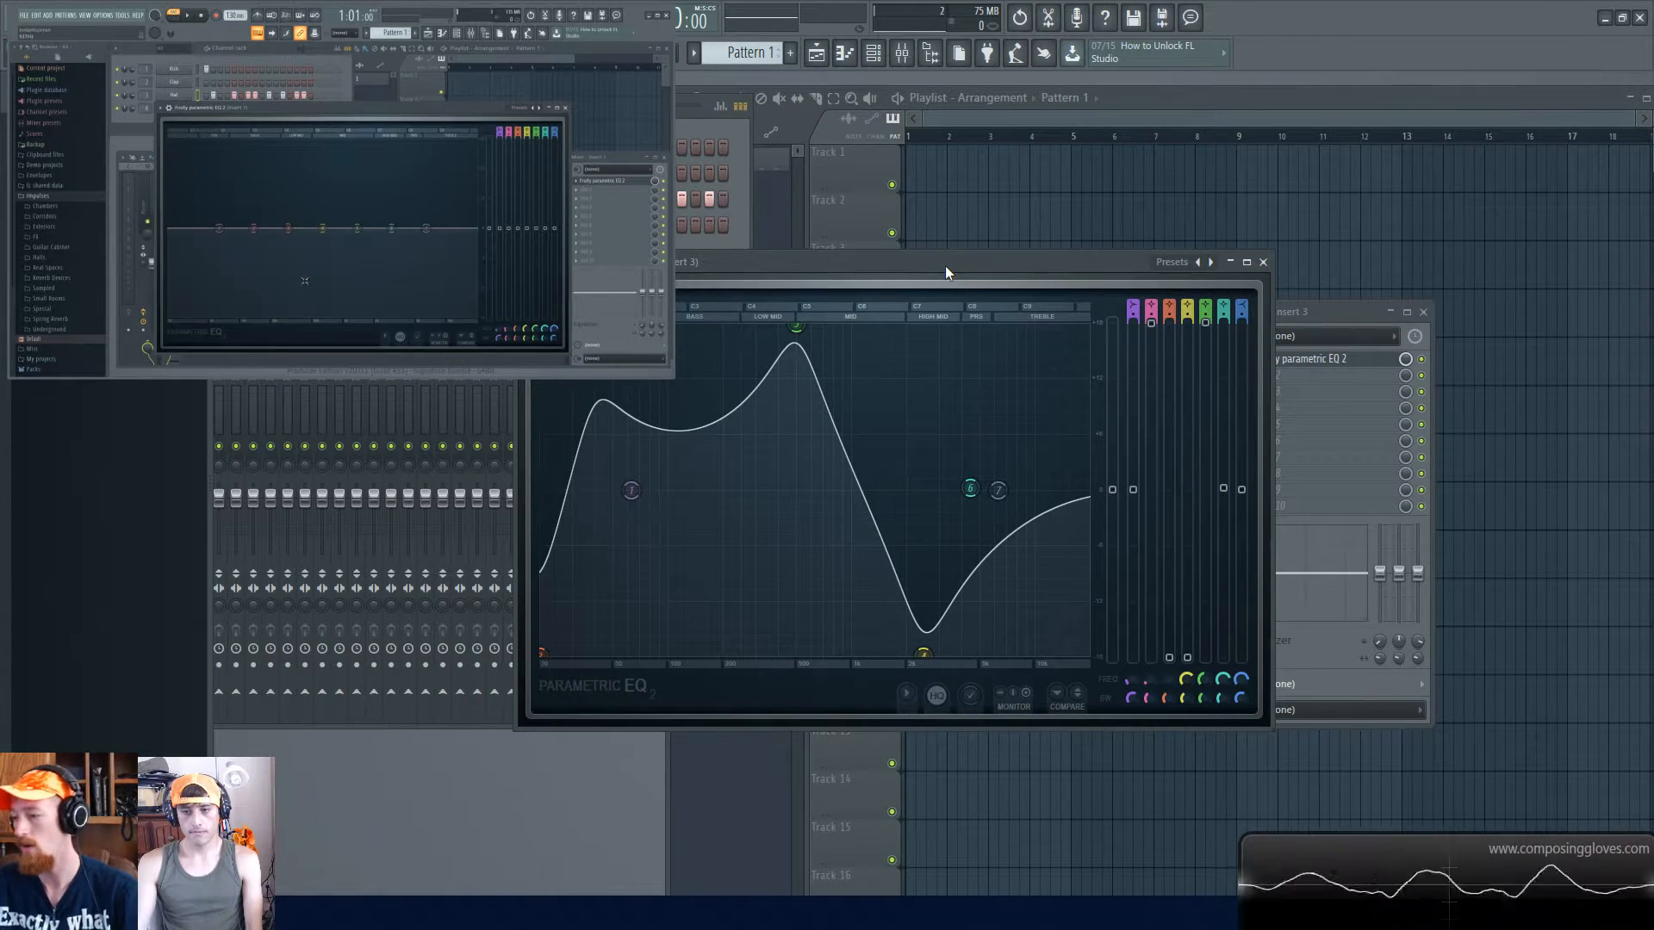
{"action": "left_click", "coordinate": [1421, 359]}
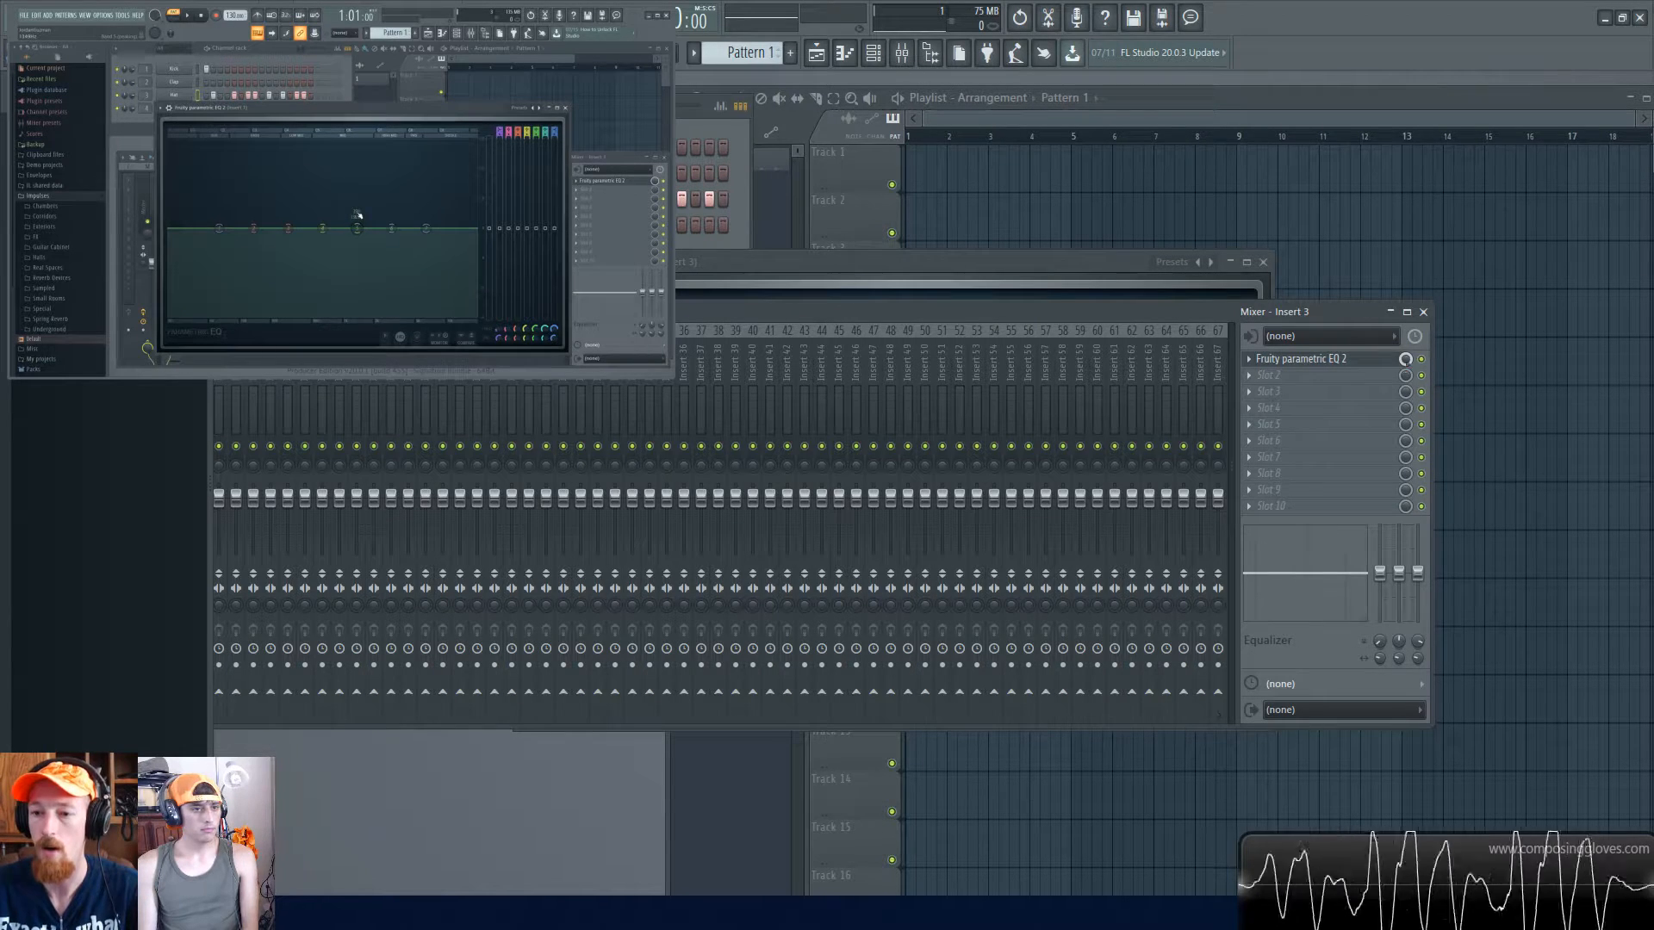
{"action": "left_click_drag", "start_coordinate": [1039, 259], "coordinate": [987, 265]}
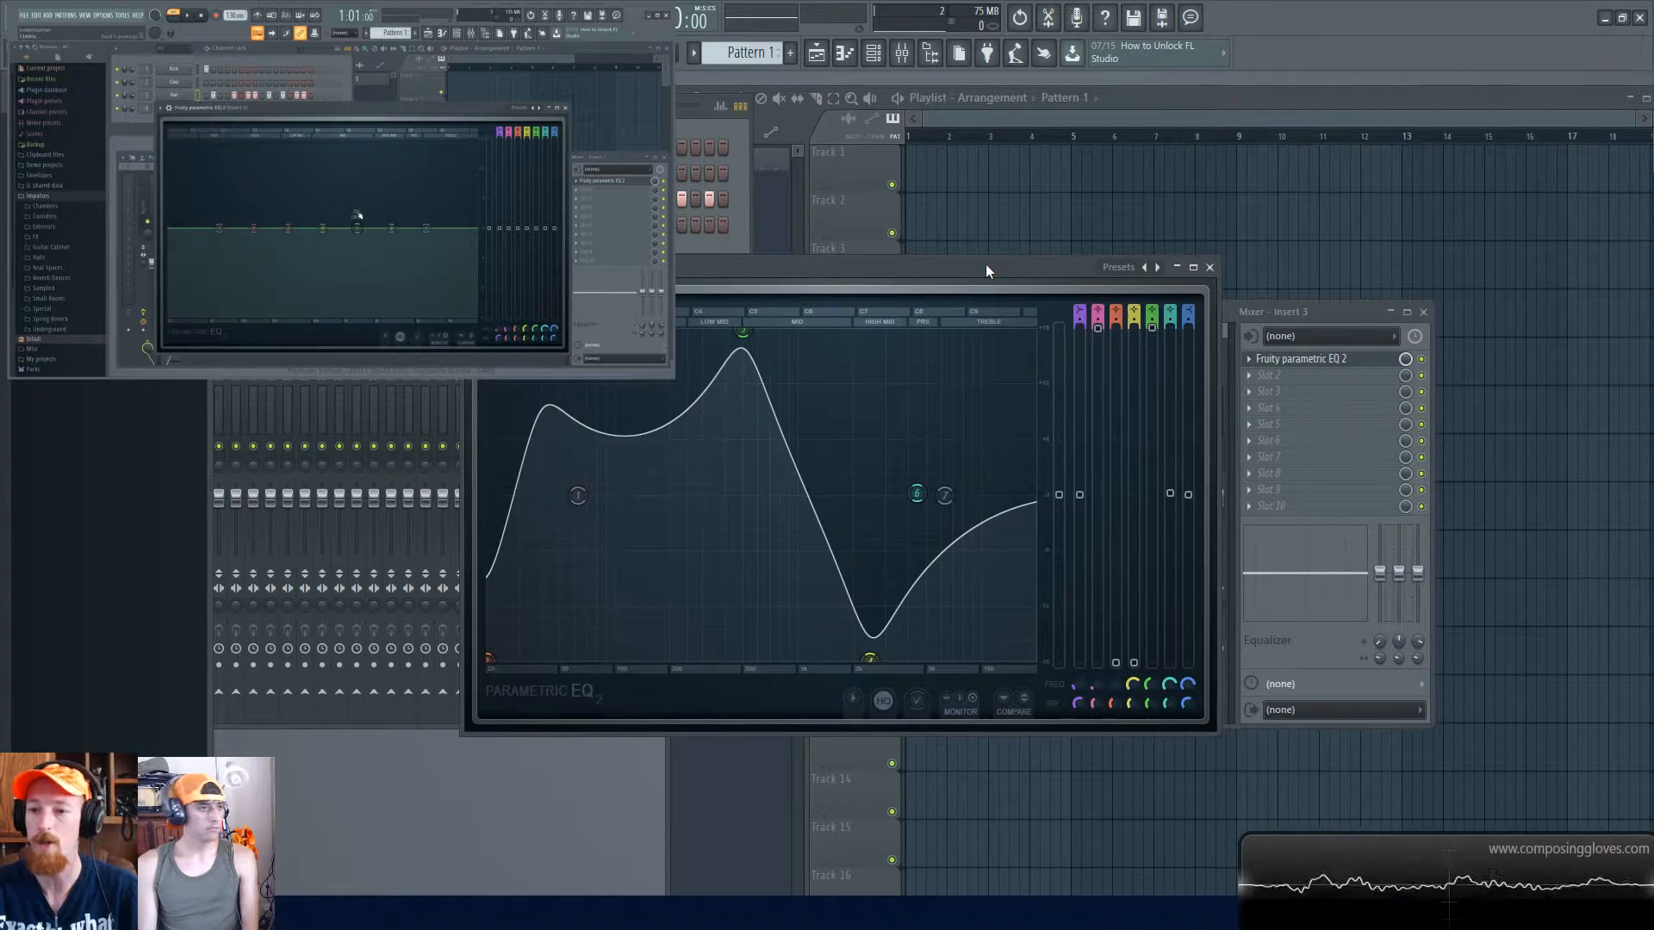
{"action": "left_click", "coordinate": [1315, 360]}
{"action": "left_click", "coordinate": [1314, 360]}
{"action": "left_click_drag", "start_coordinate": [946, 270], "coordinate": [961, 225]}
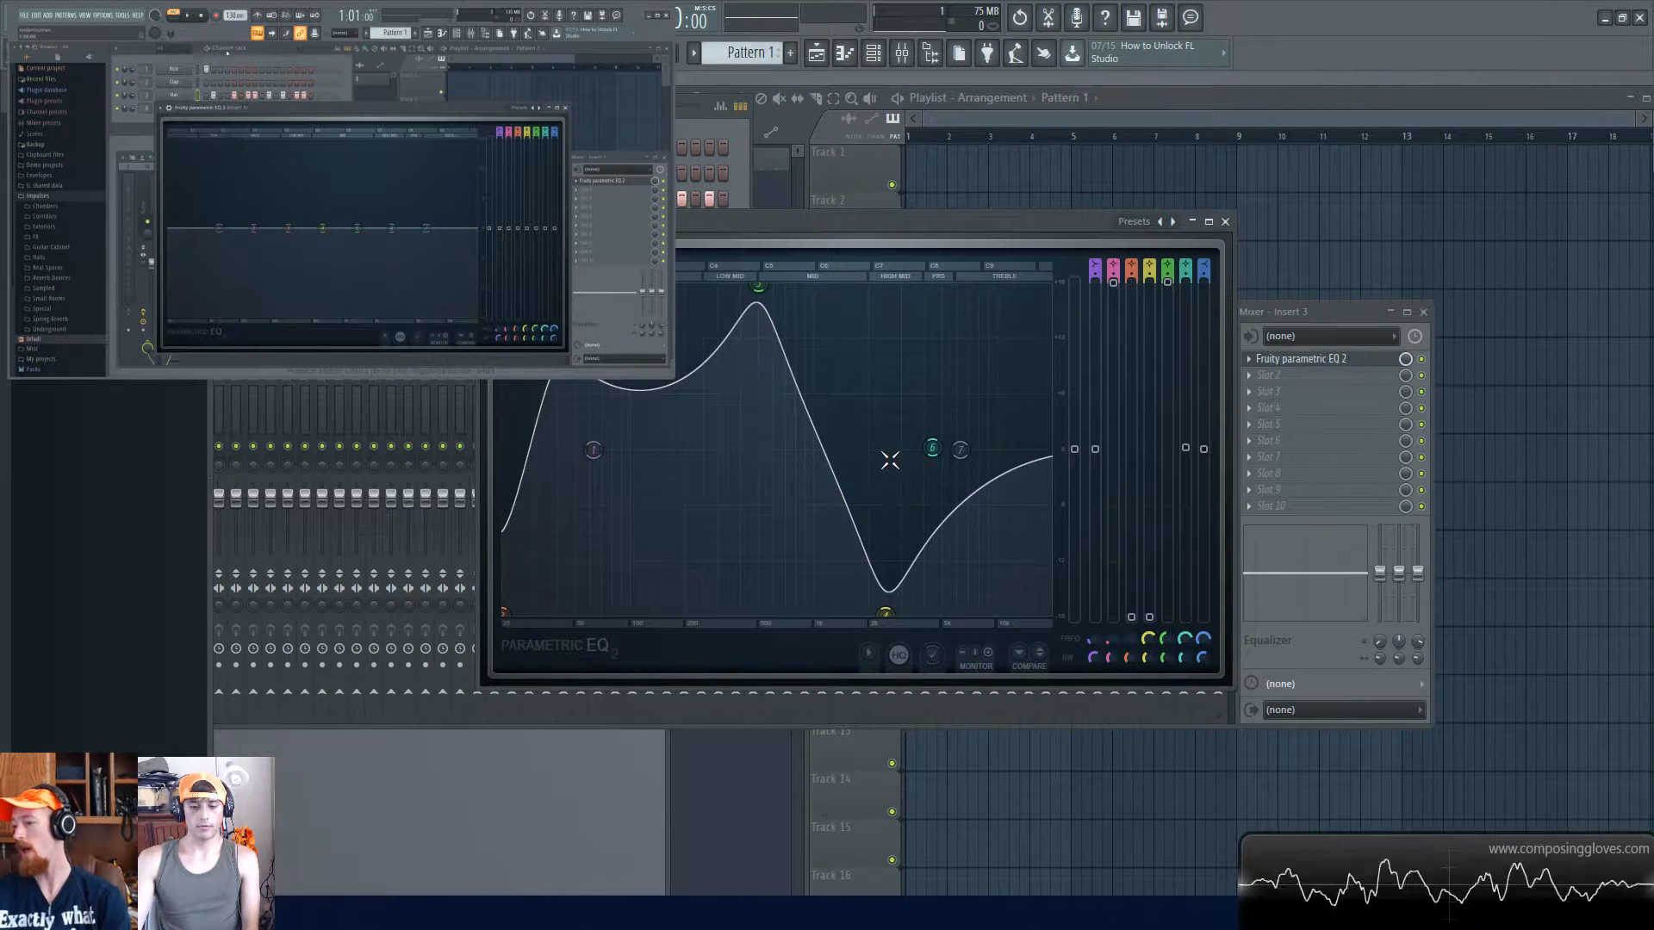
{"action": "left_click", "coordinate": [1225, 222]}
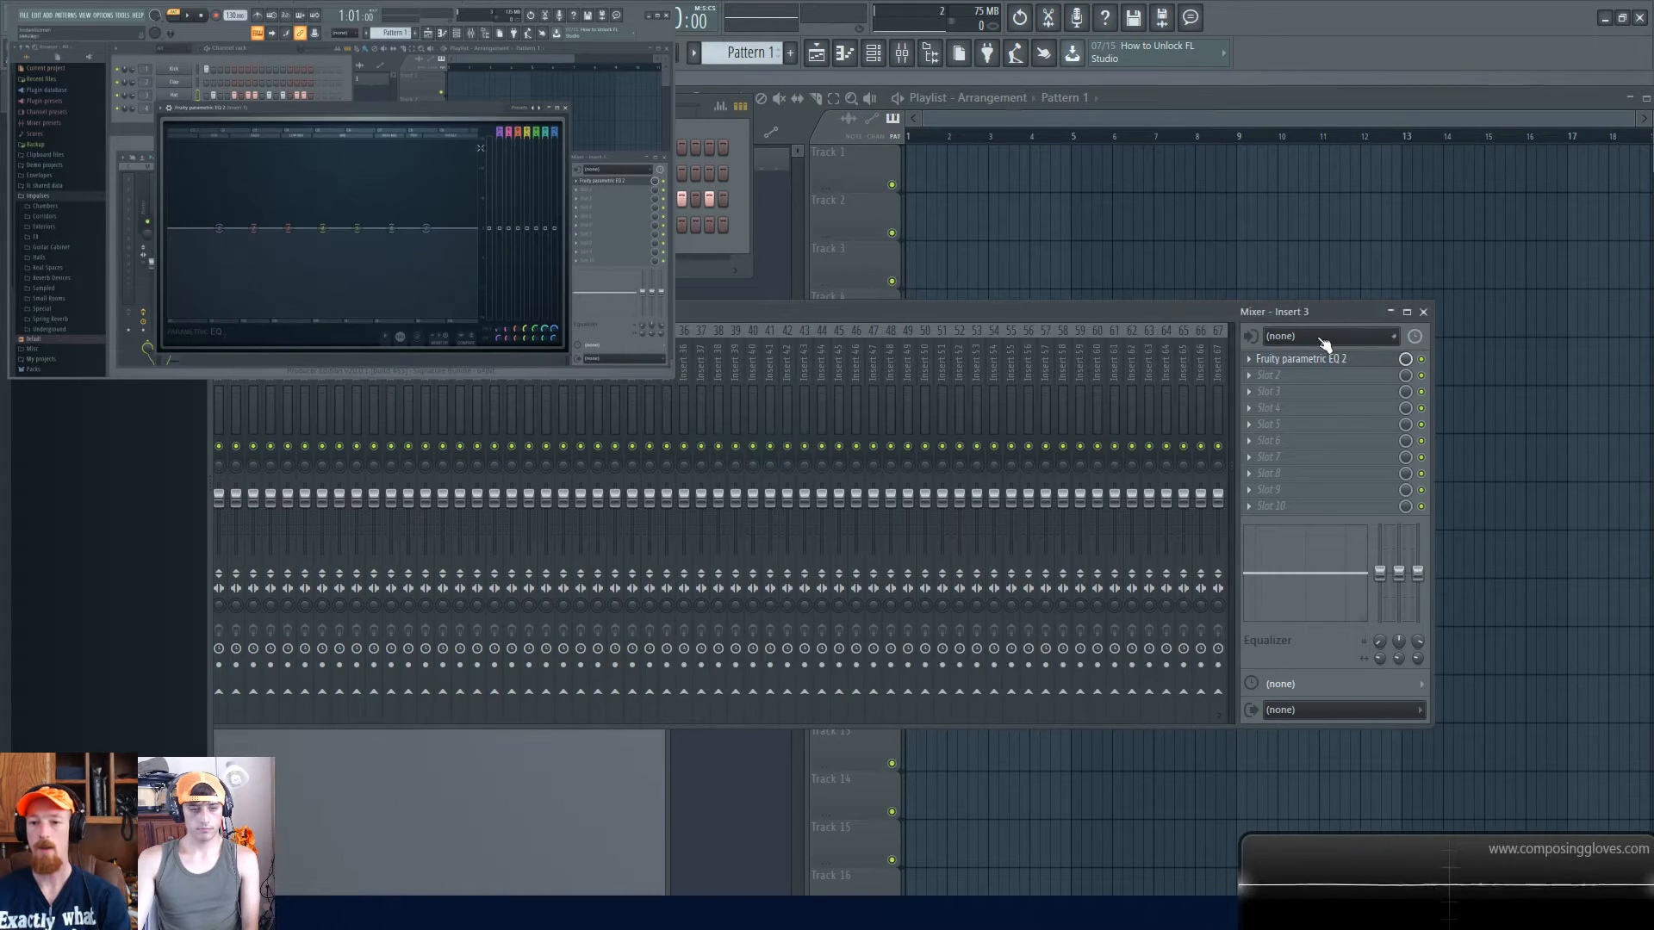
- Look through the plugin choices for replacing the effect in slot 1 and filling slot 2 of Insert 3
{"action": "left_click", "coordinate": [1249, 359]}
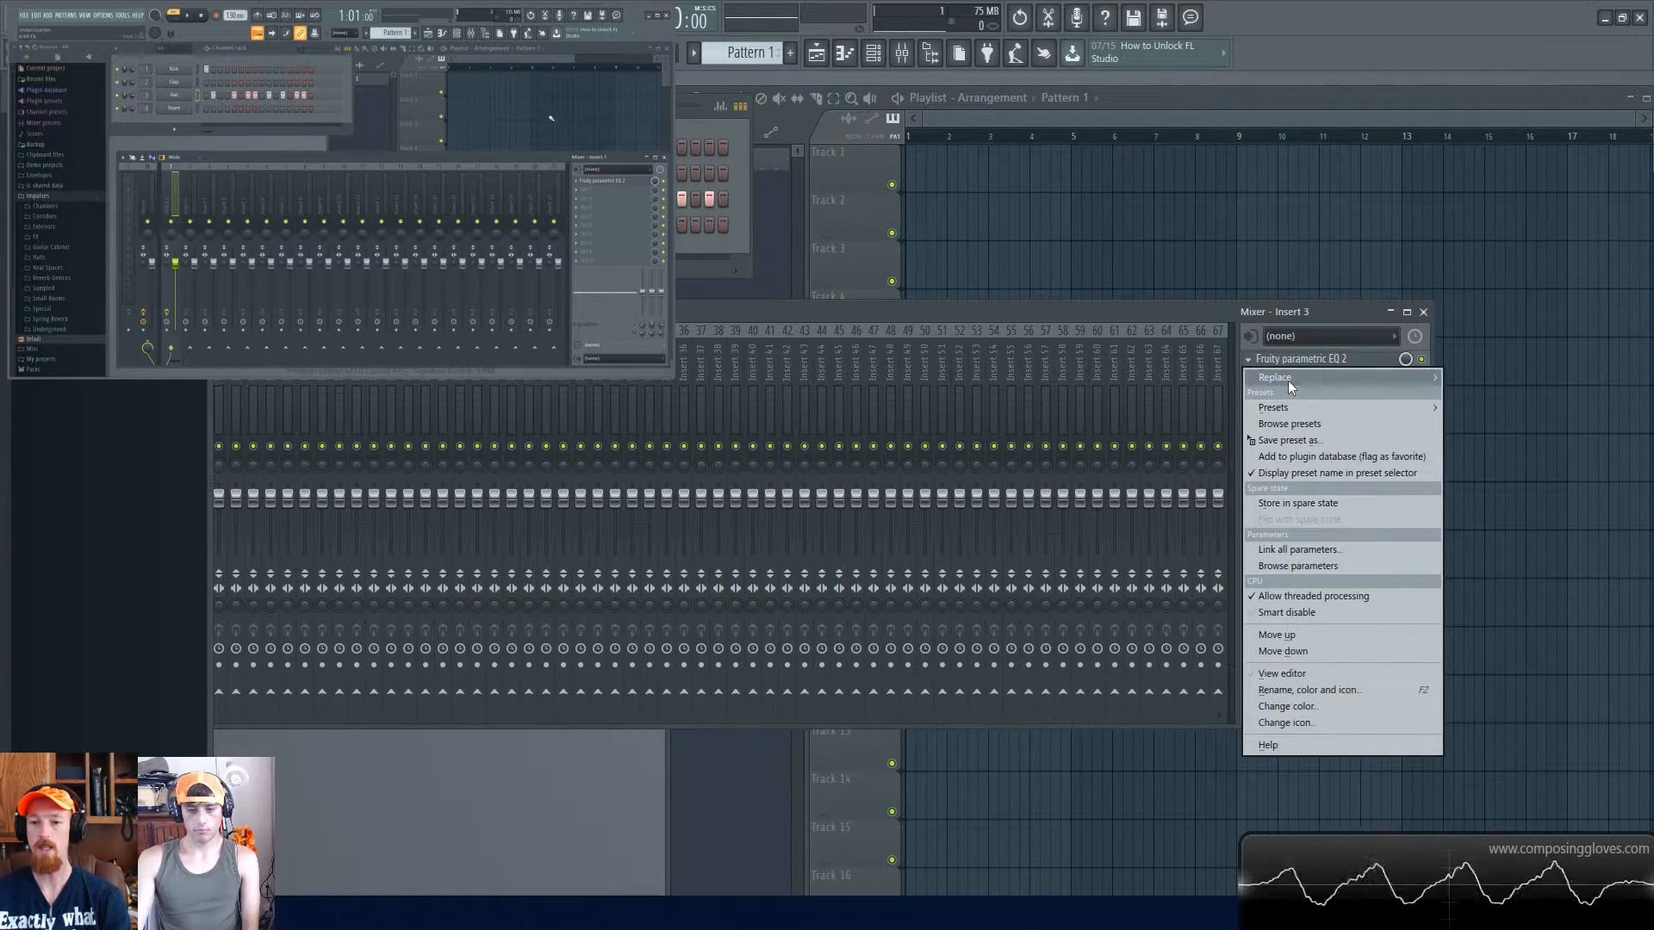
{"action": "mouse_move", "coordinate": [1288, 378]}
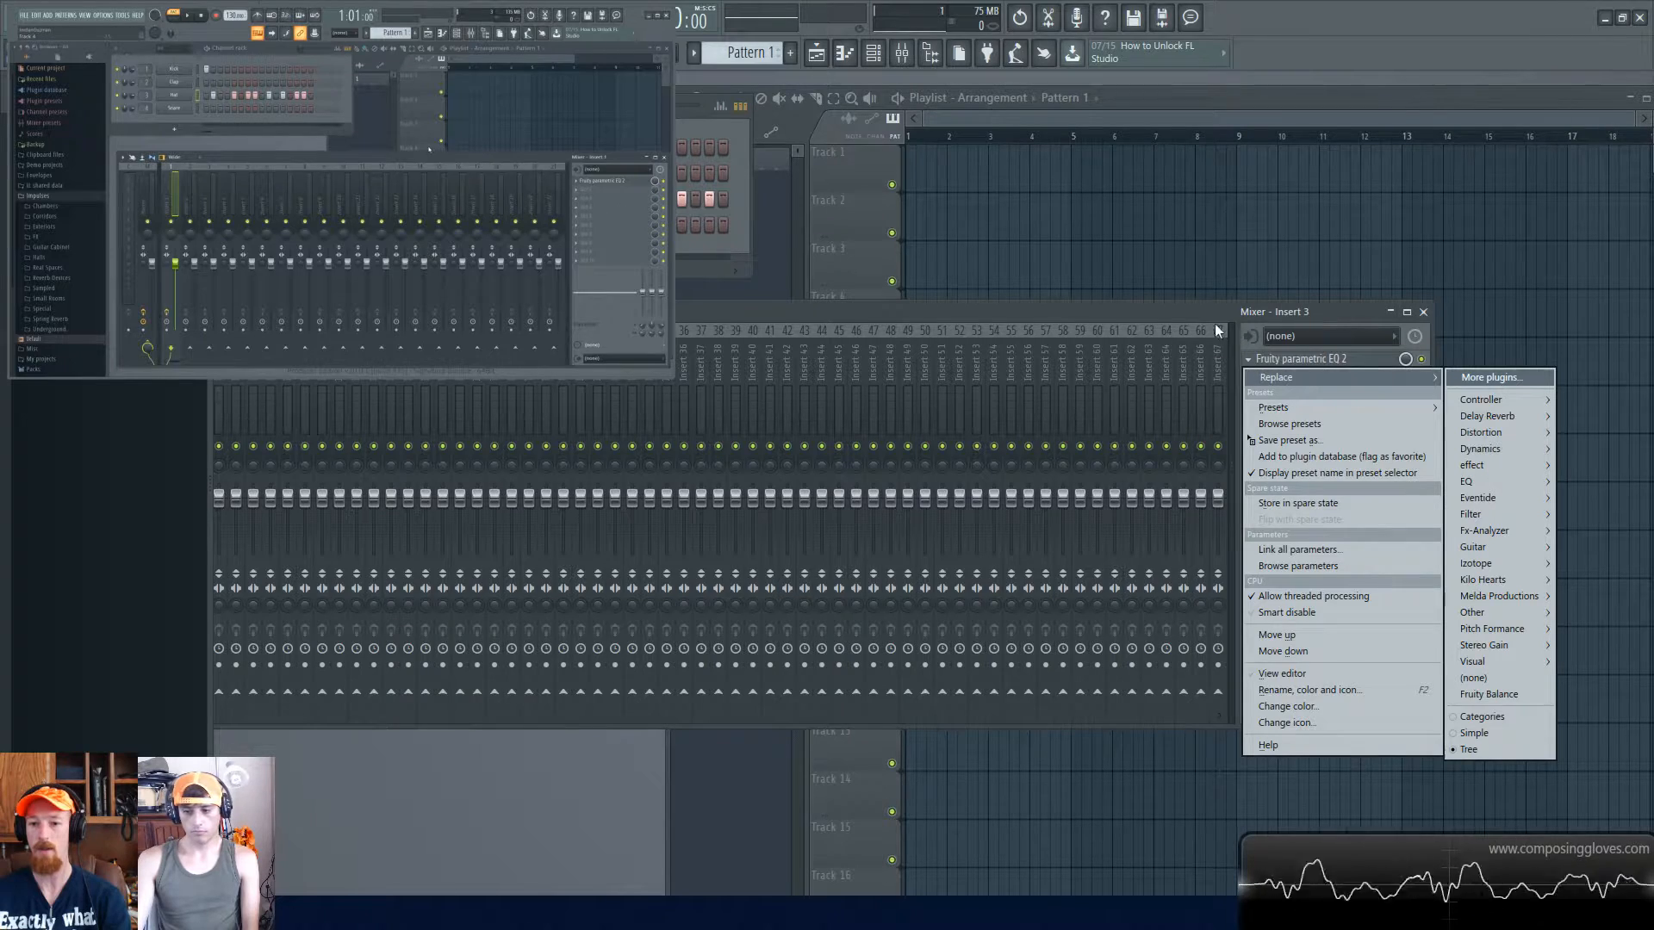
{"action": "left_click", "coordinate": [1175, 315]}
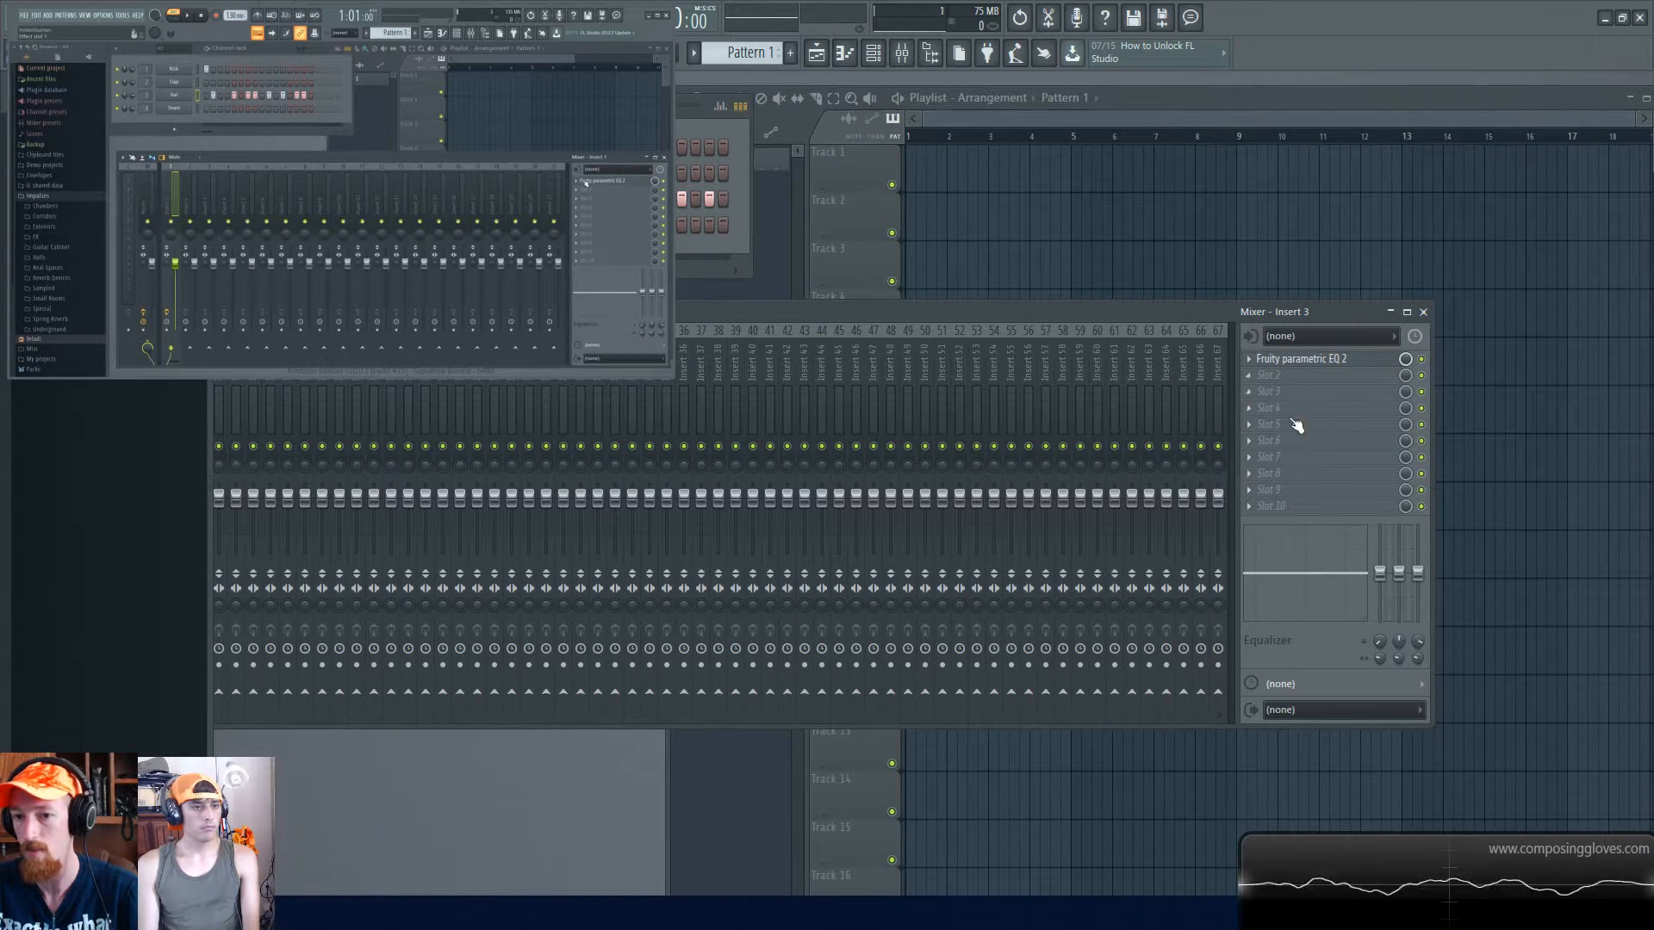
{"action": "left_click", "coordinate": [1258, 374]}
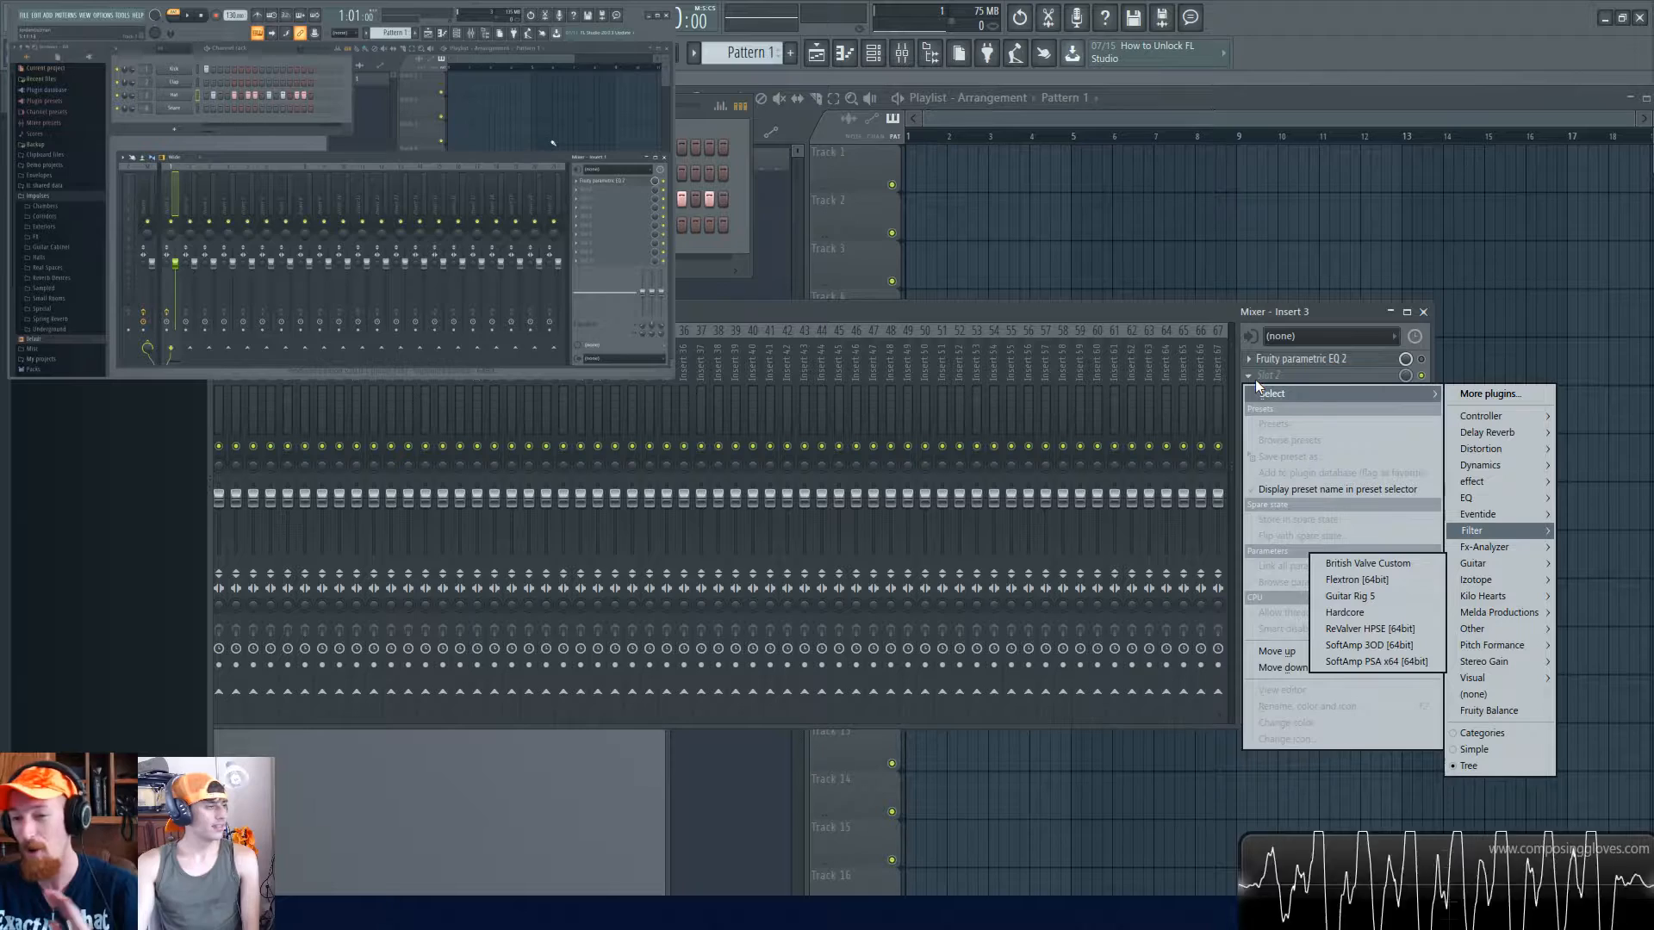
{"action": "left_click", "coordinate": [1160, 319]}
- Re-enable the Fruity Parametric EQ 2 on Insert 3 and remove it by replacing slot 1's effect with (none)
{"action": "left_click", "coordinate": [1424, 359]}
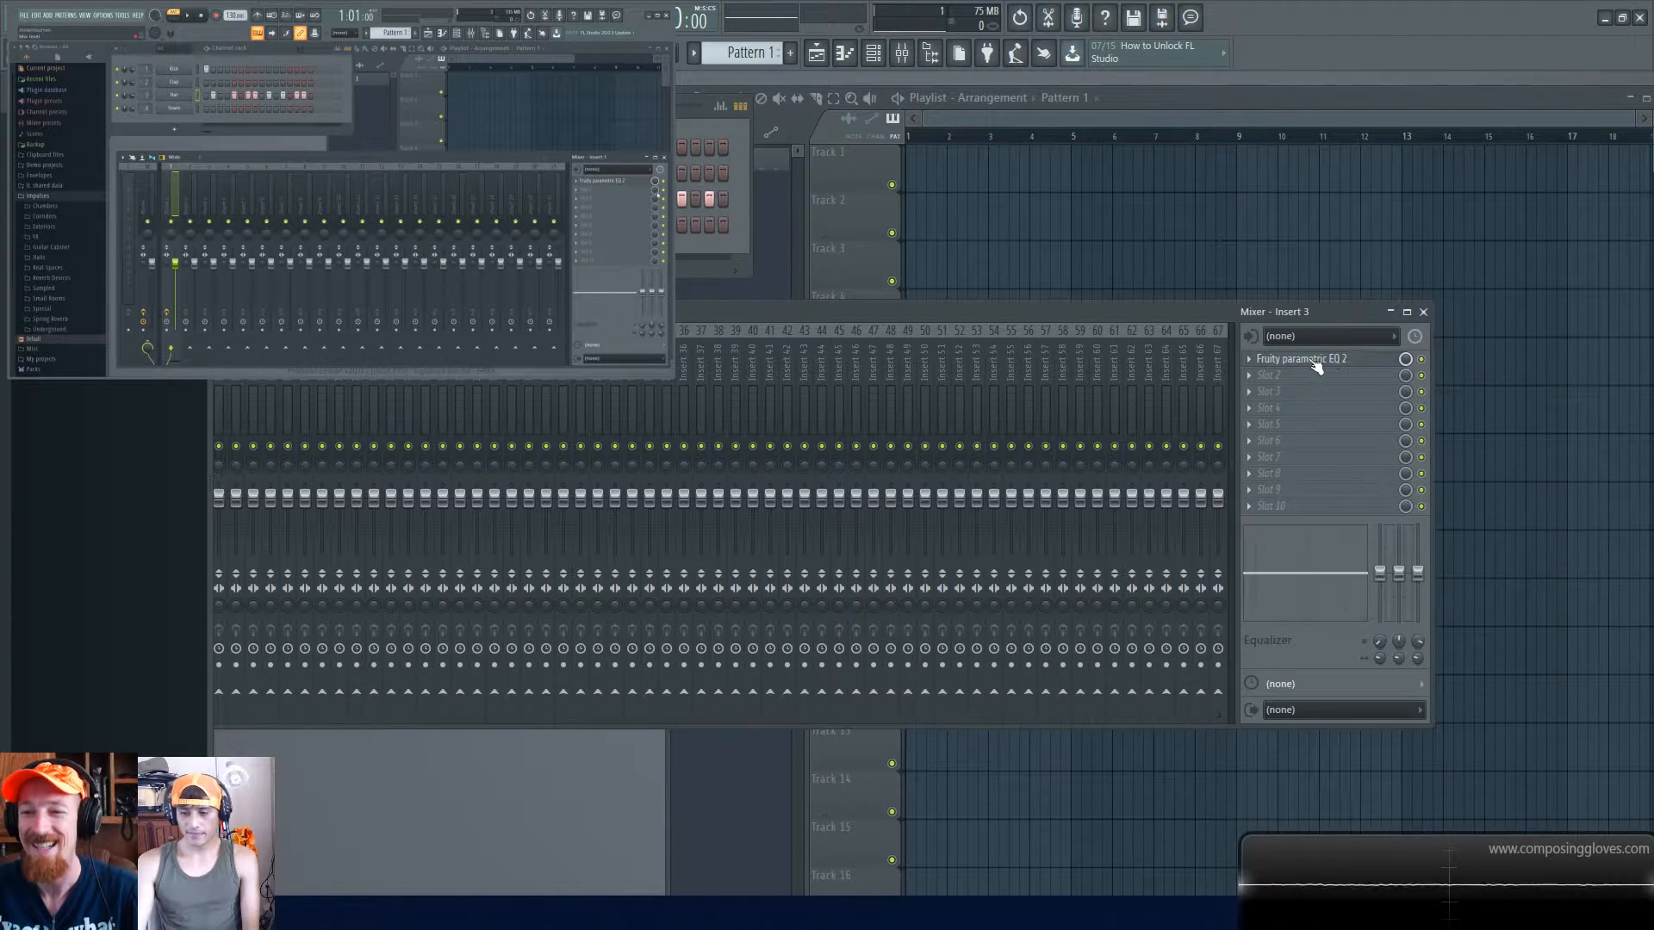
{"action": "left_click", "coordinate": [1253, 359]}
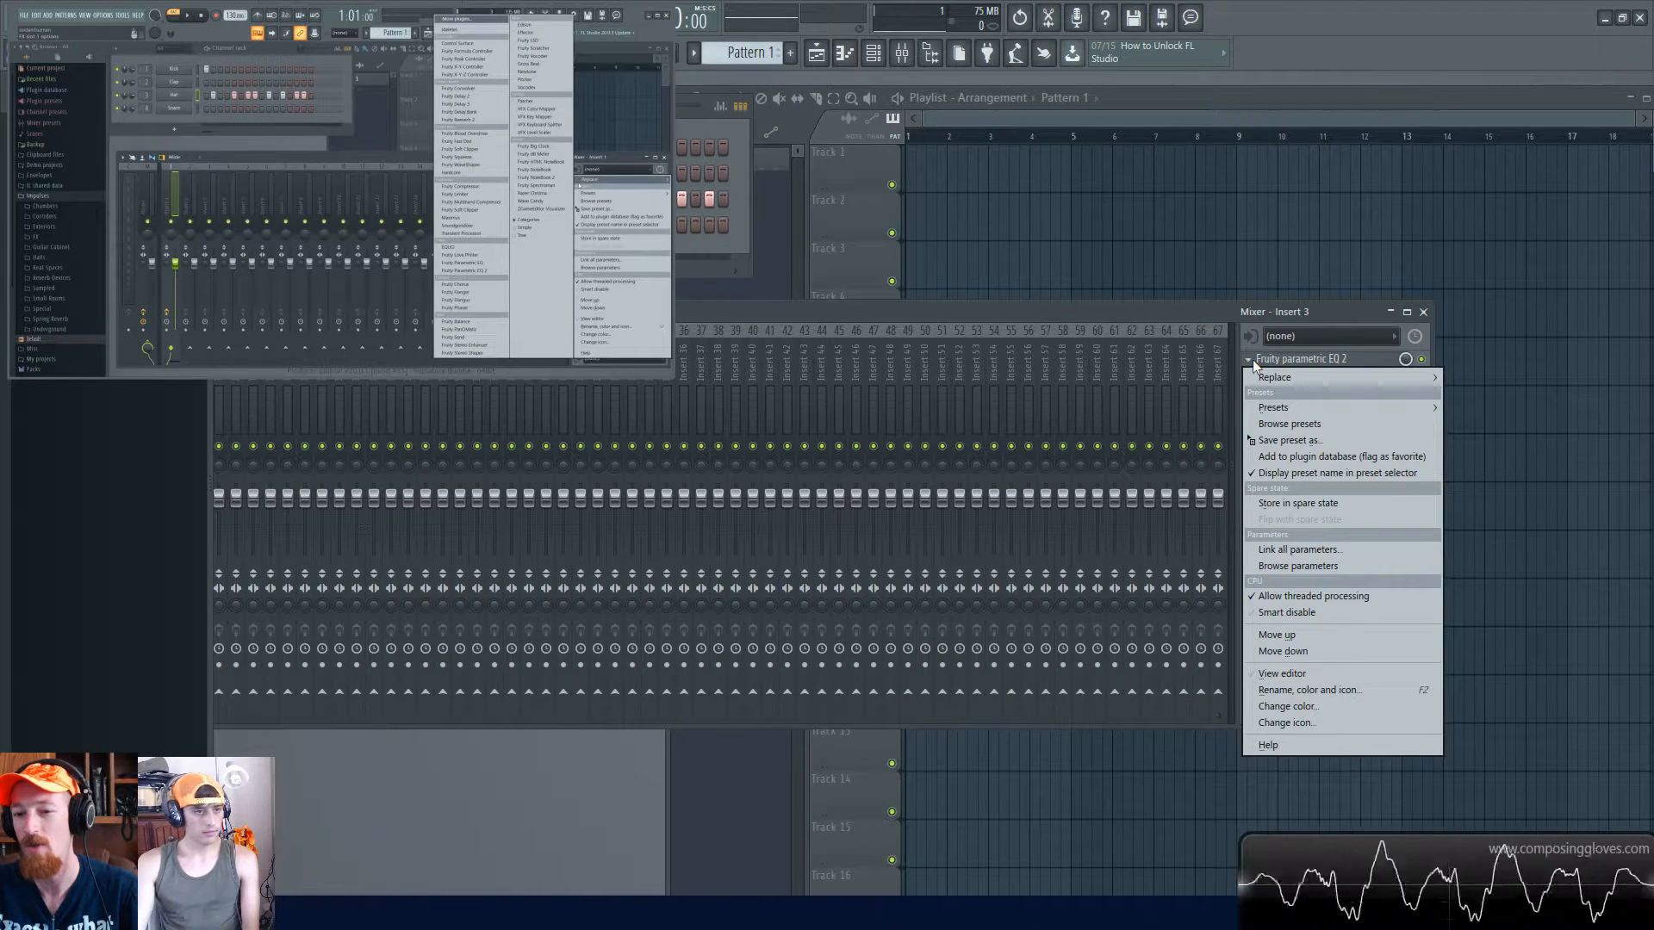
{"action": "mouse_move", "coordinate": [1284, 375]}
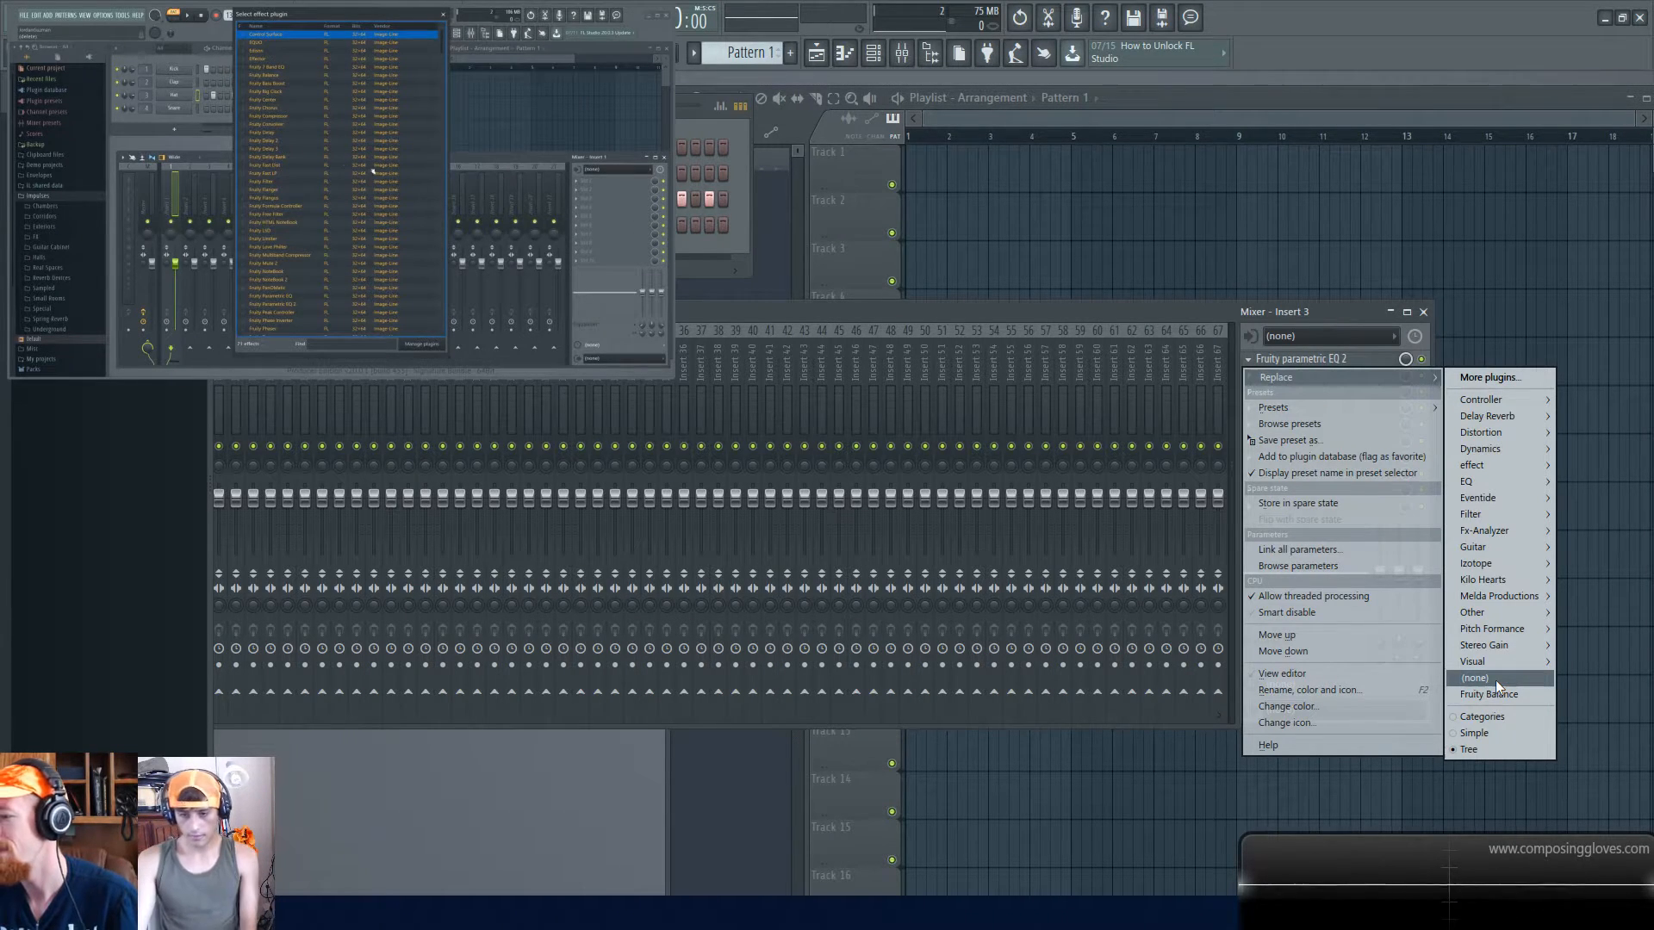
{"action": "left_click", "coordinate": [1495, 679]}
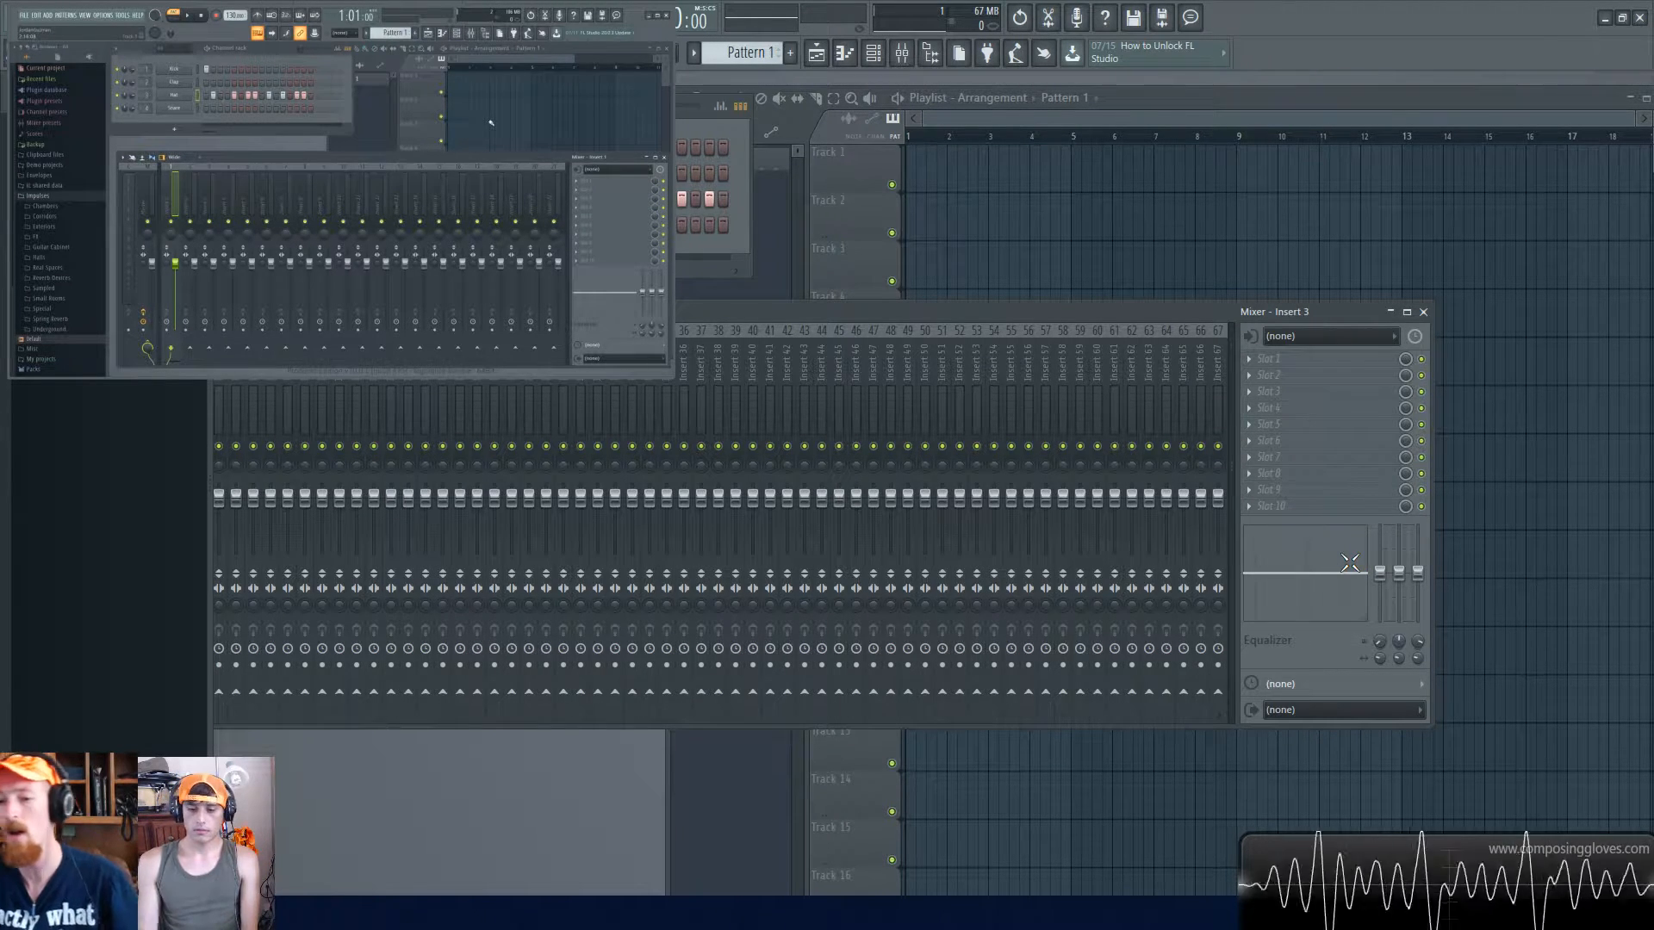
- Open the full effect plugin list for slot 6 of Insert 3, examine the available plugins and their favorite marks, and close it without choosing one
{"action": "left_click", "coordinate": [1283, 438]}
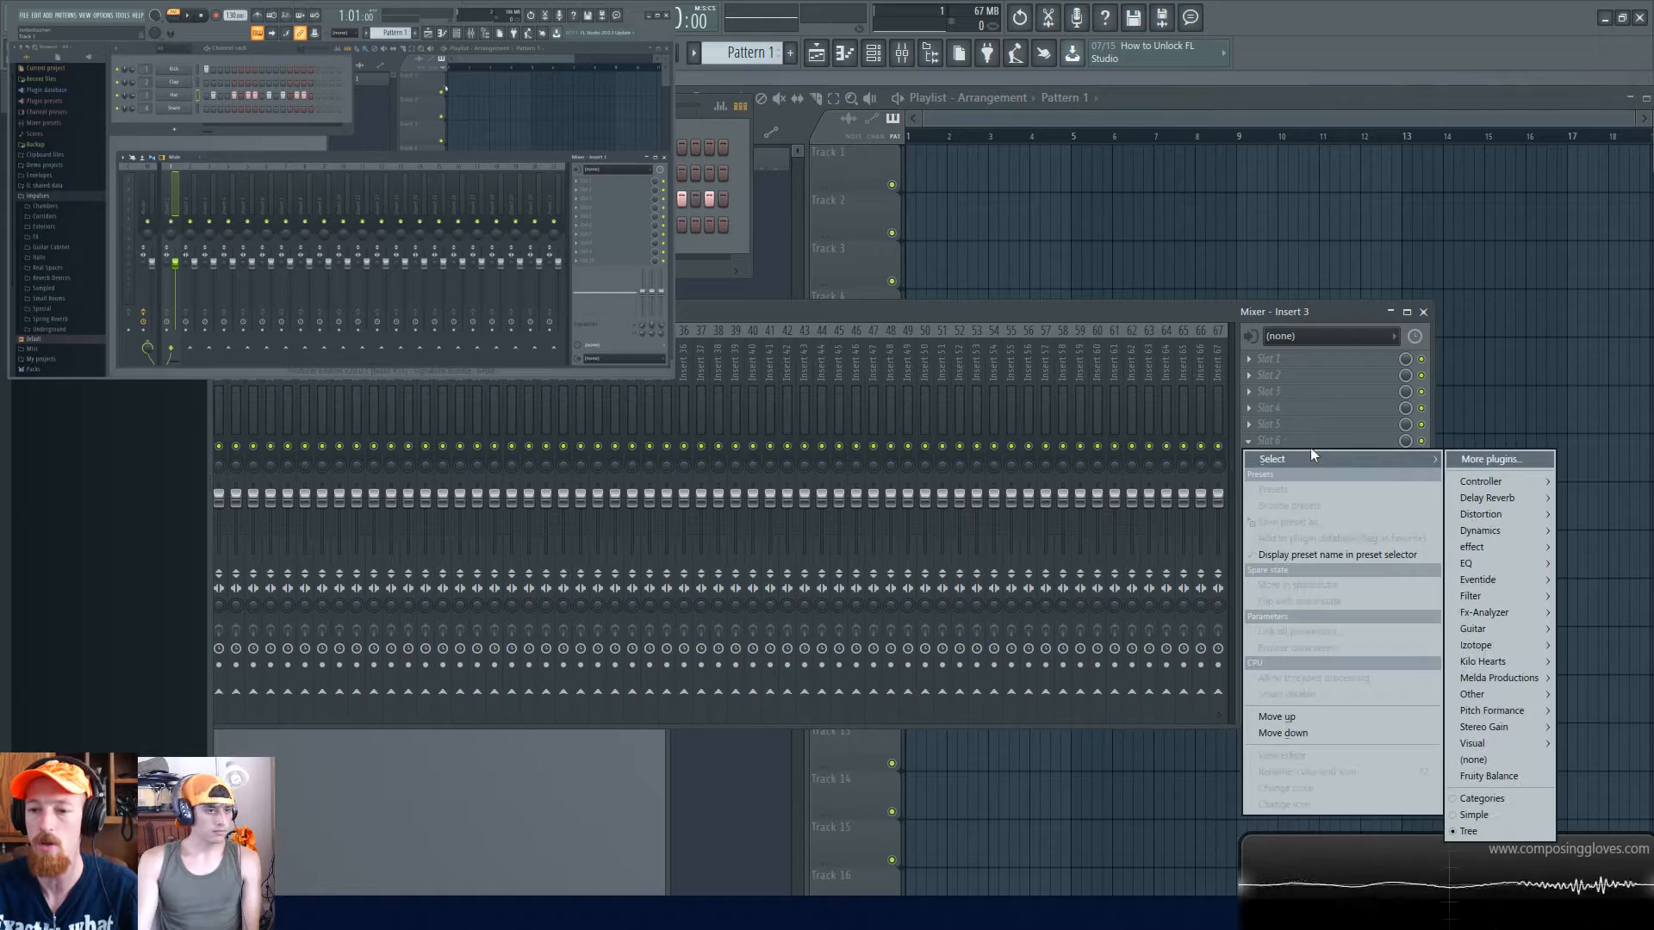
{"action": "left_click", "coordinate": [1471, 458]}
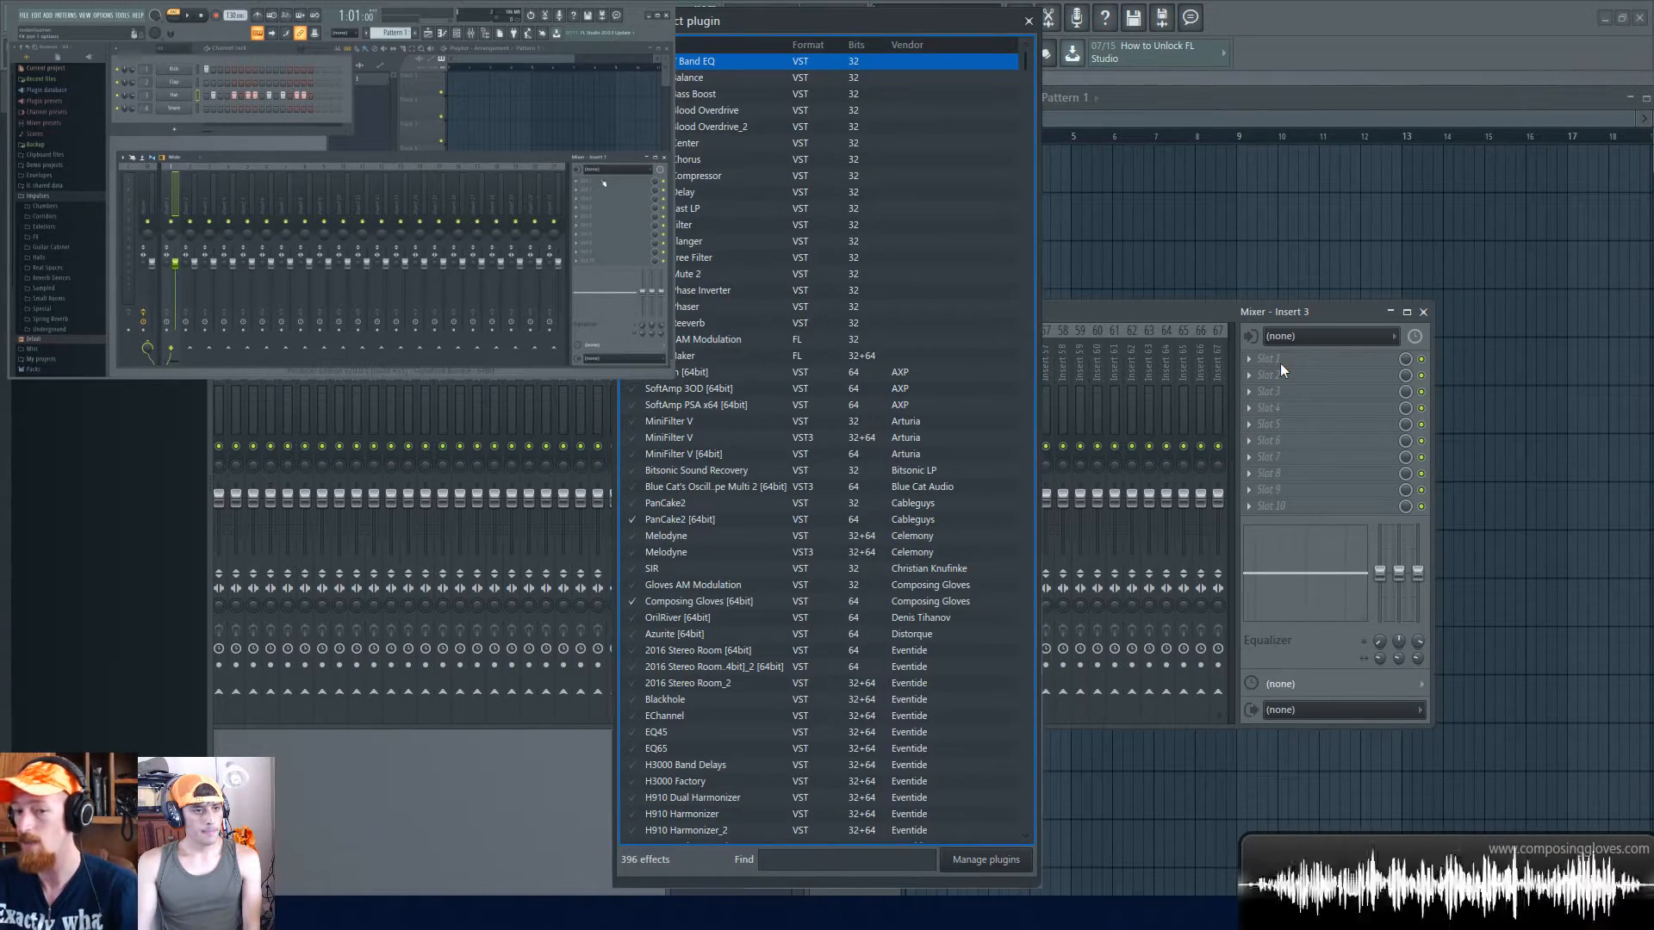
{"action": "scroll", "coordinate": [740, 243], "scroll_direction": "down", "scroll_amount": 20}
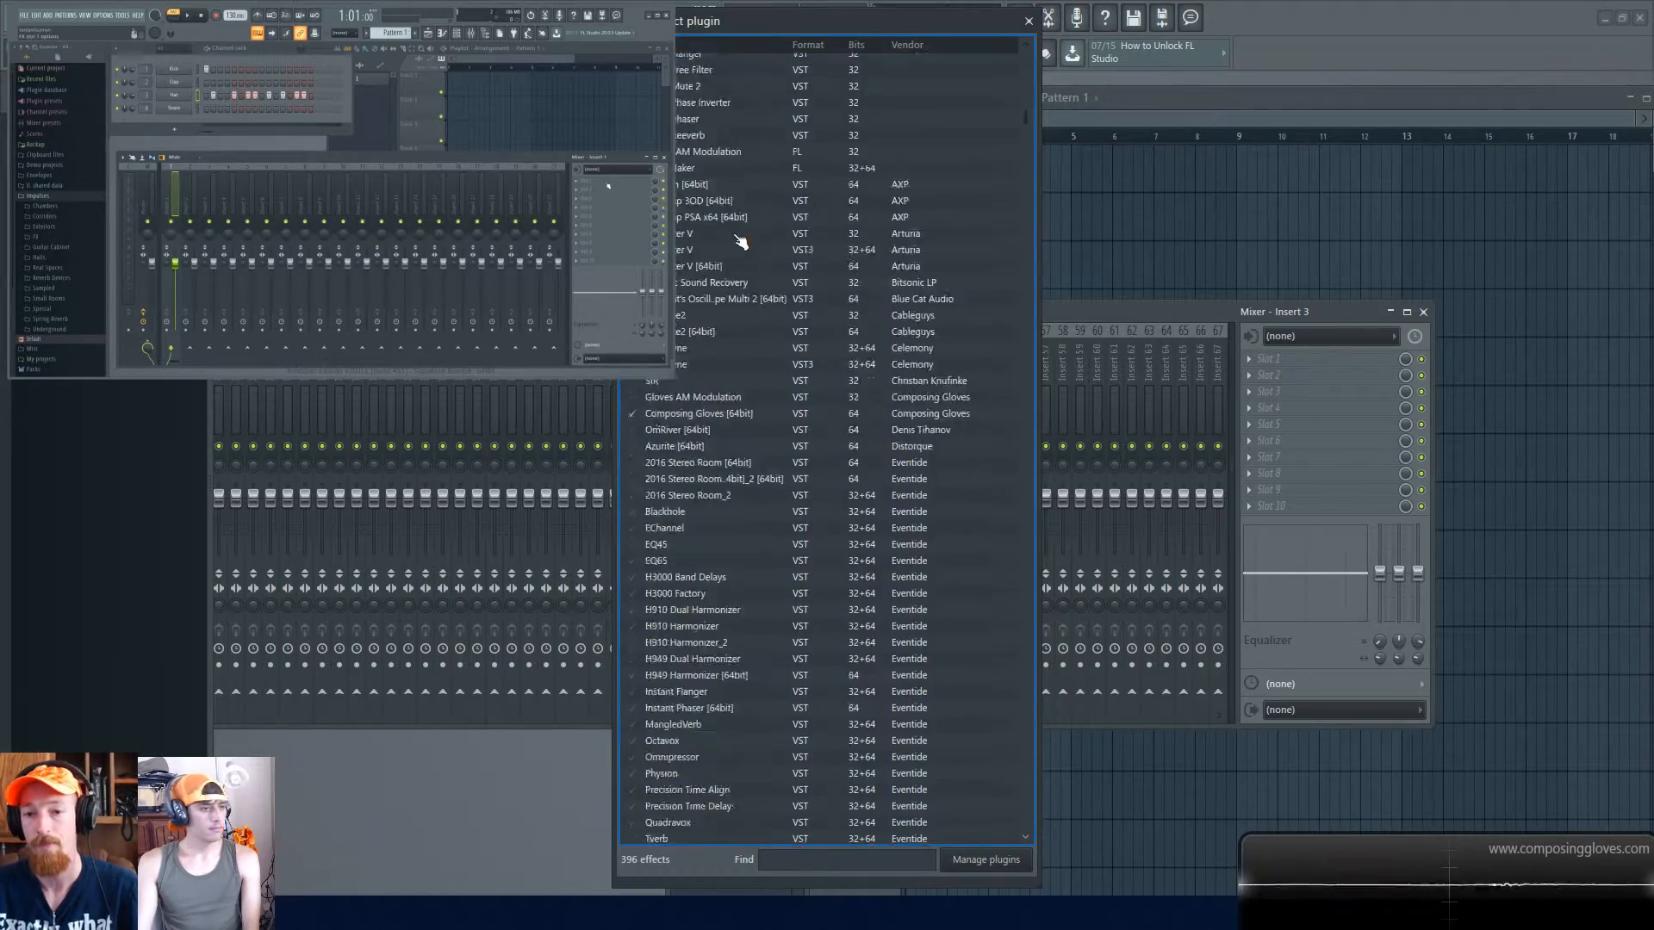
{"action": "scroll", "coordinate": [741, 243], "scroll_direction": "down", "scroll_amount": 20}
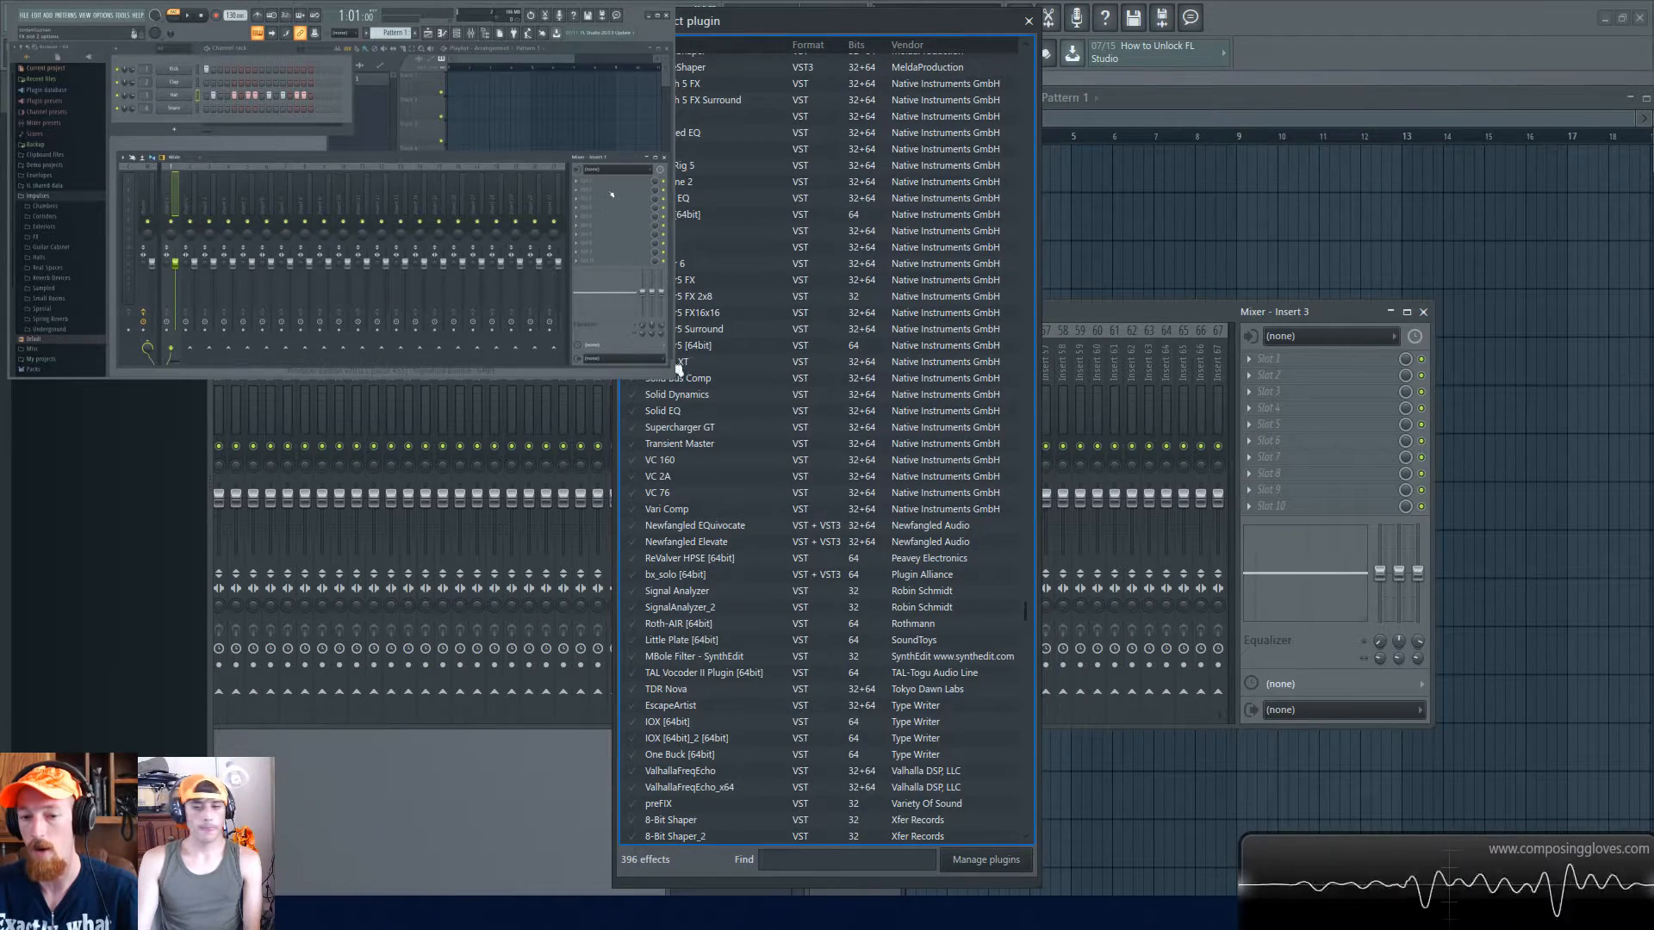
{"action": "scroll", "coordinate": [738, 413], "scroll_direction": "down", "scroll_amount": 10}
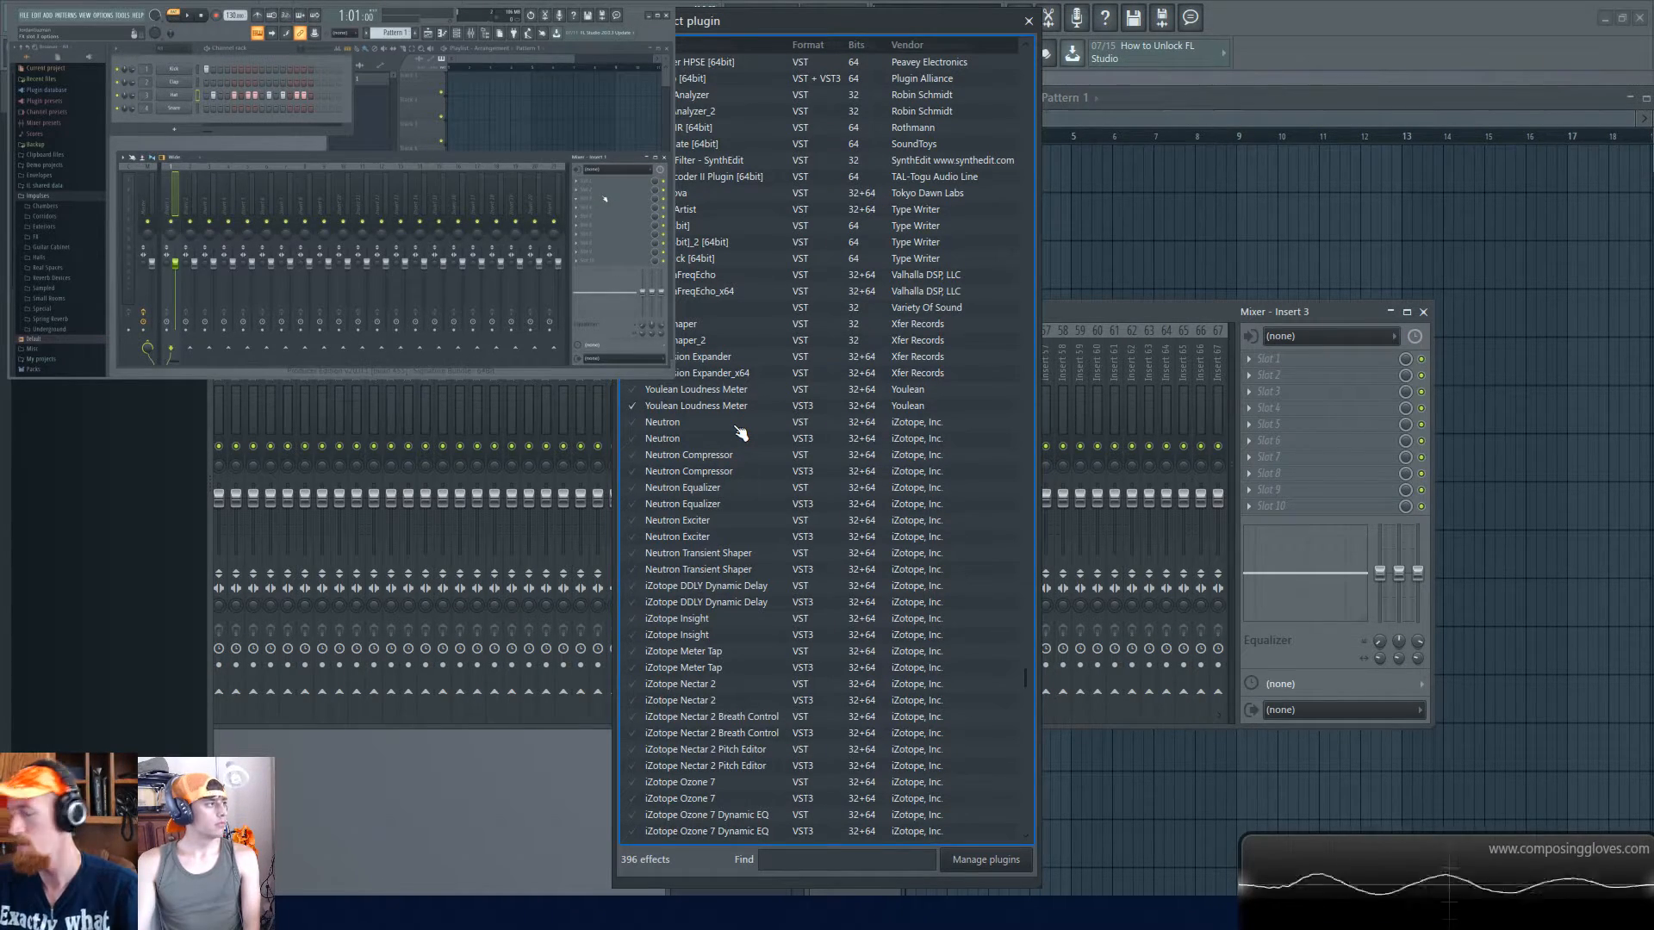
{"action": "scroll", "coordinate": [741, 433], "scroll_direction": "down", "scroll_amount": 20}
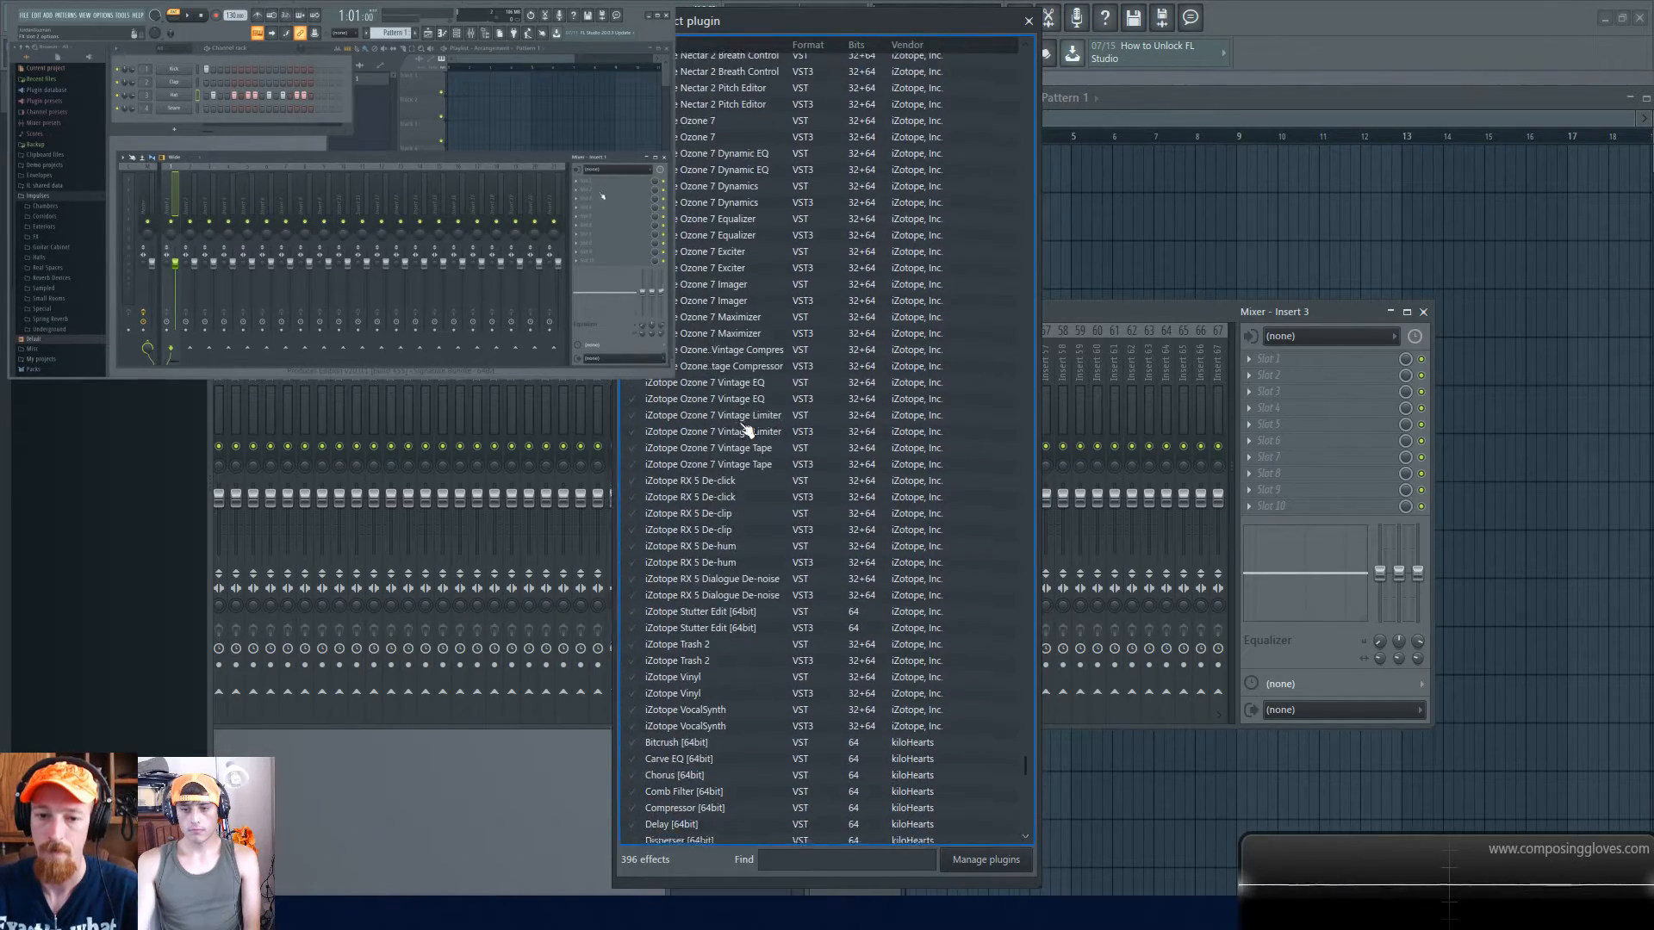
{"action": "scroll", "coordinate": [729, 603], "scroll_direction": "up", "scroll_amount": 12}
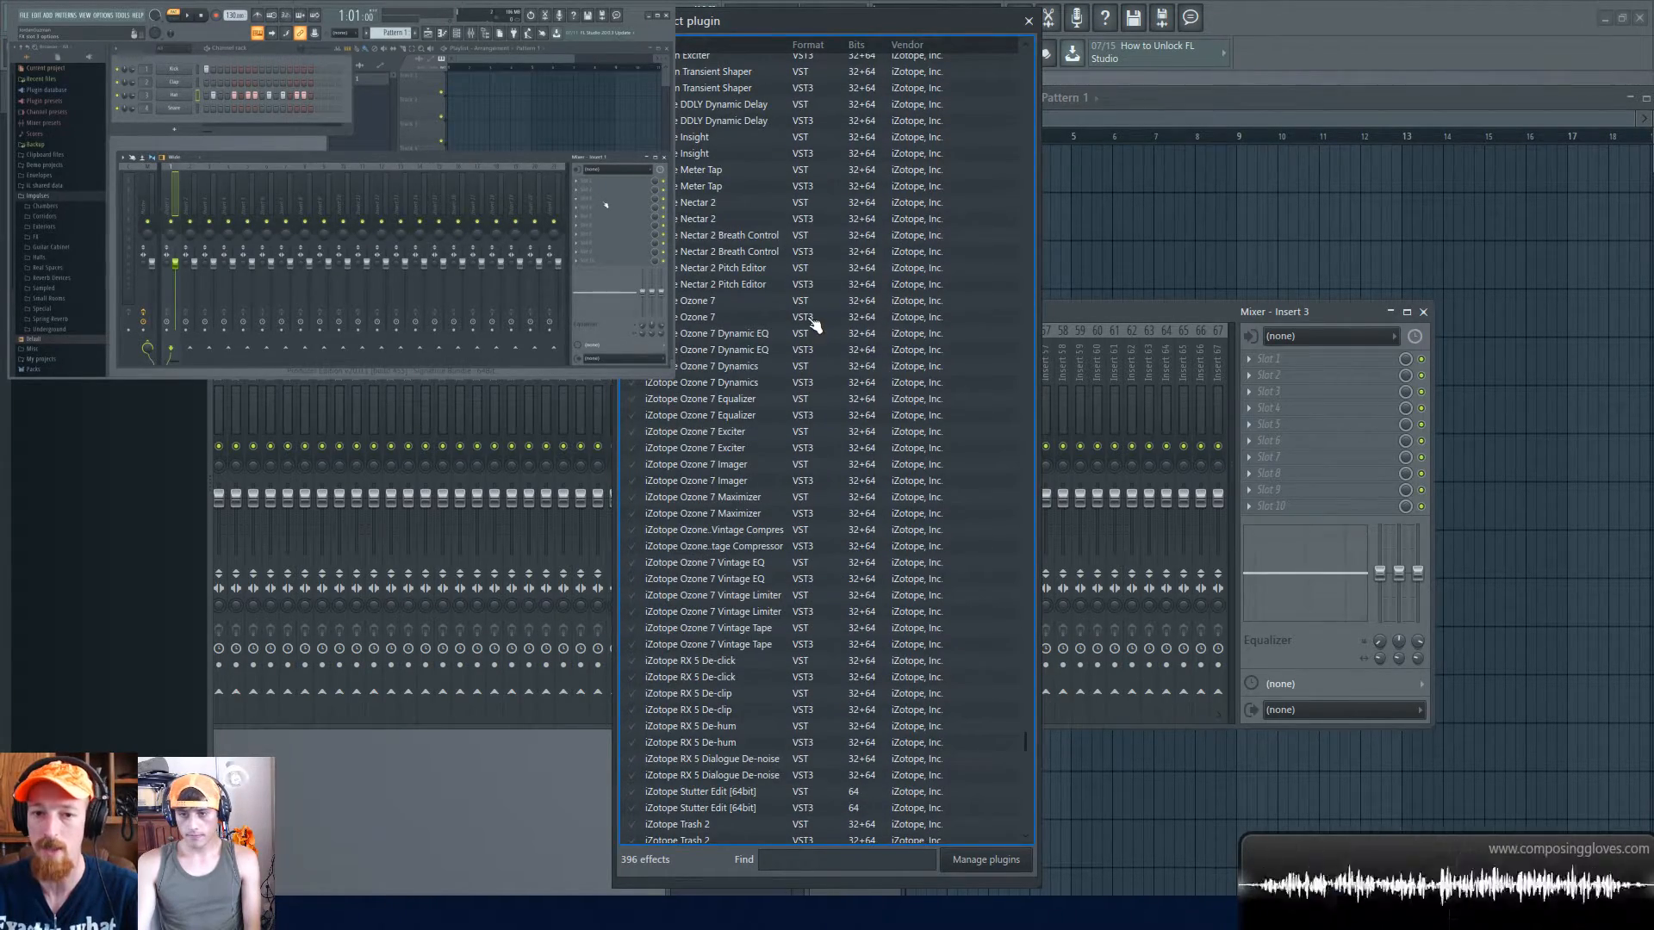
{"action": "scroll", "coordinate": [810, 327], "scroll_direction": "down", "scroll_amount": 12}
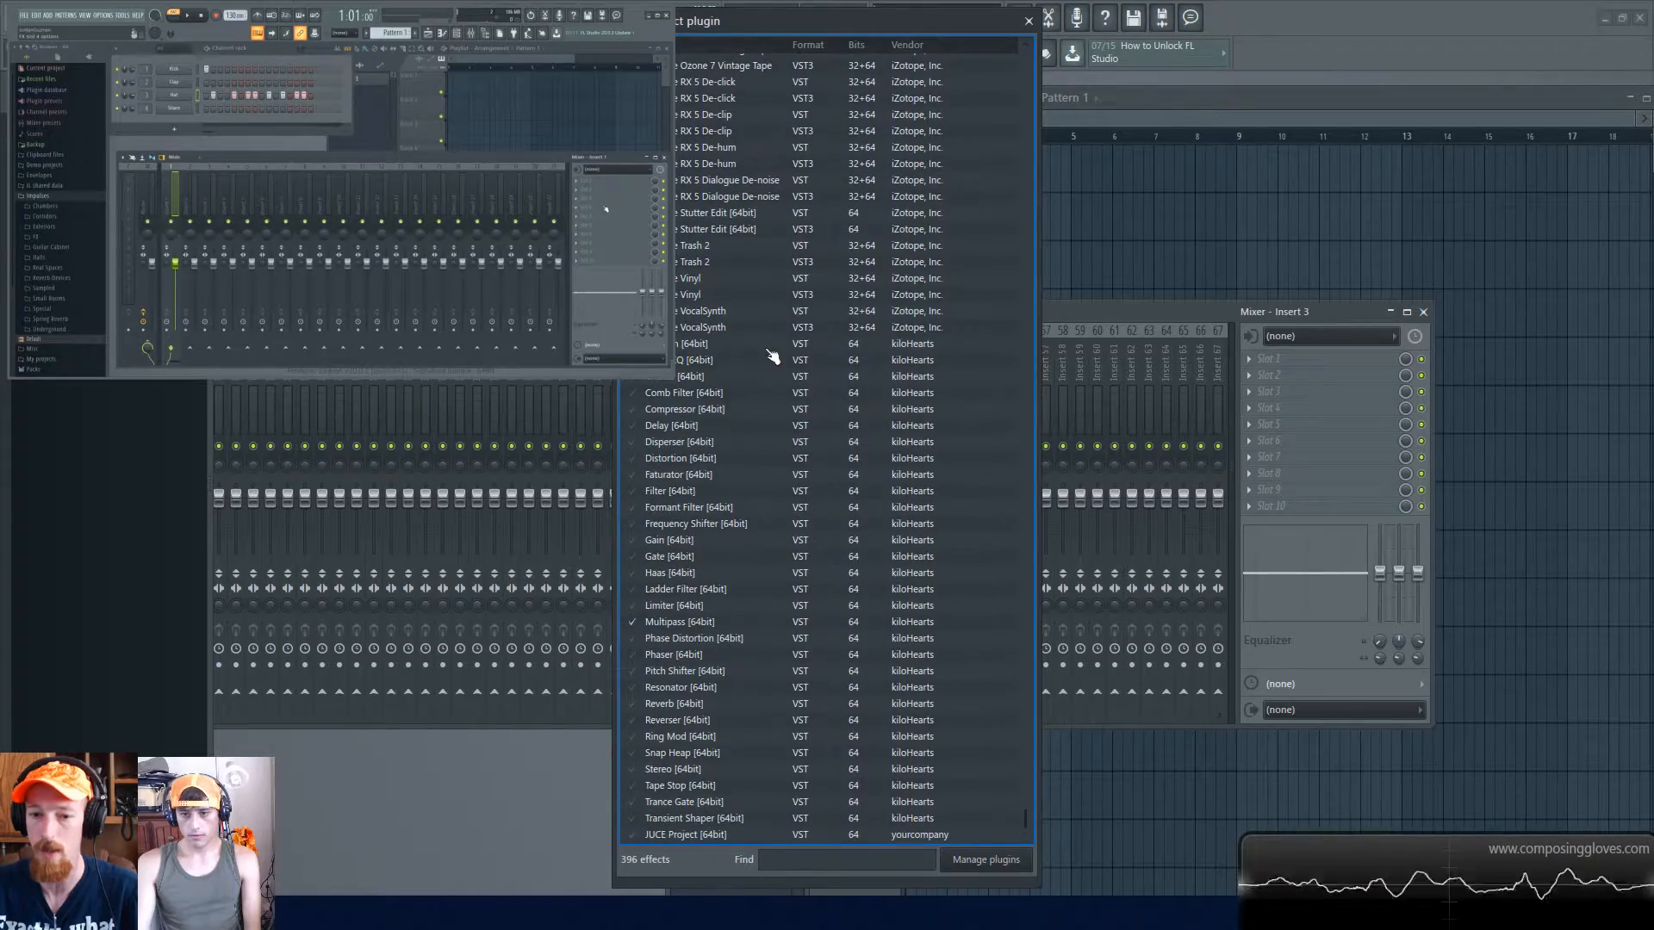
{"action": "scroll", "coordinate": [731, 454], "scroll_direction": "up", "scroll_amount": 15}
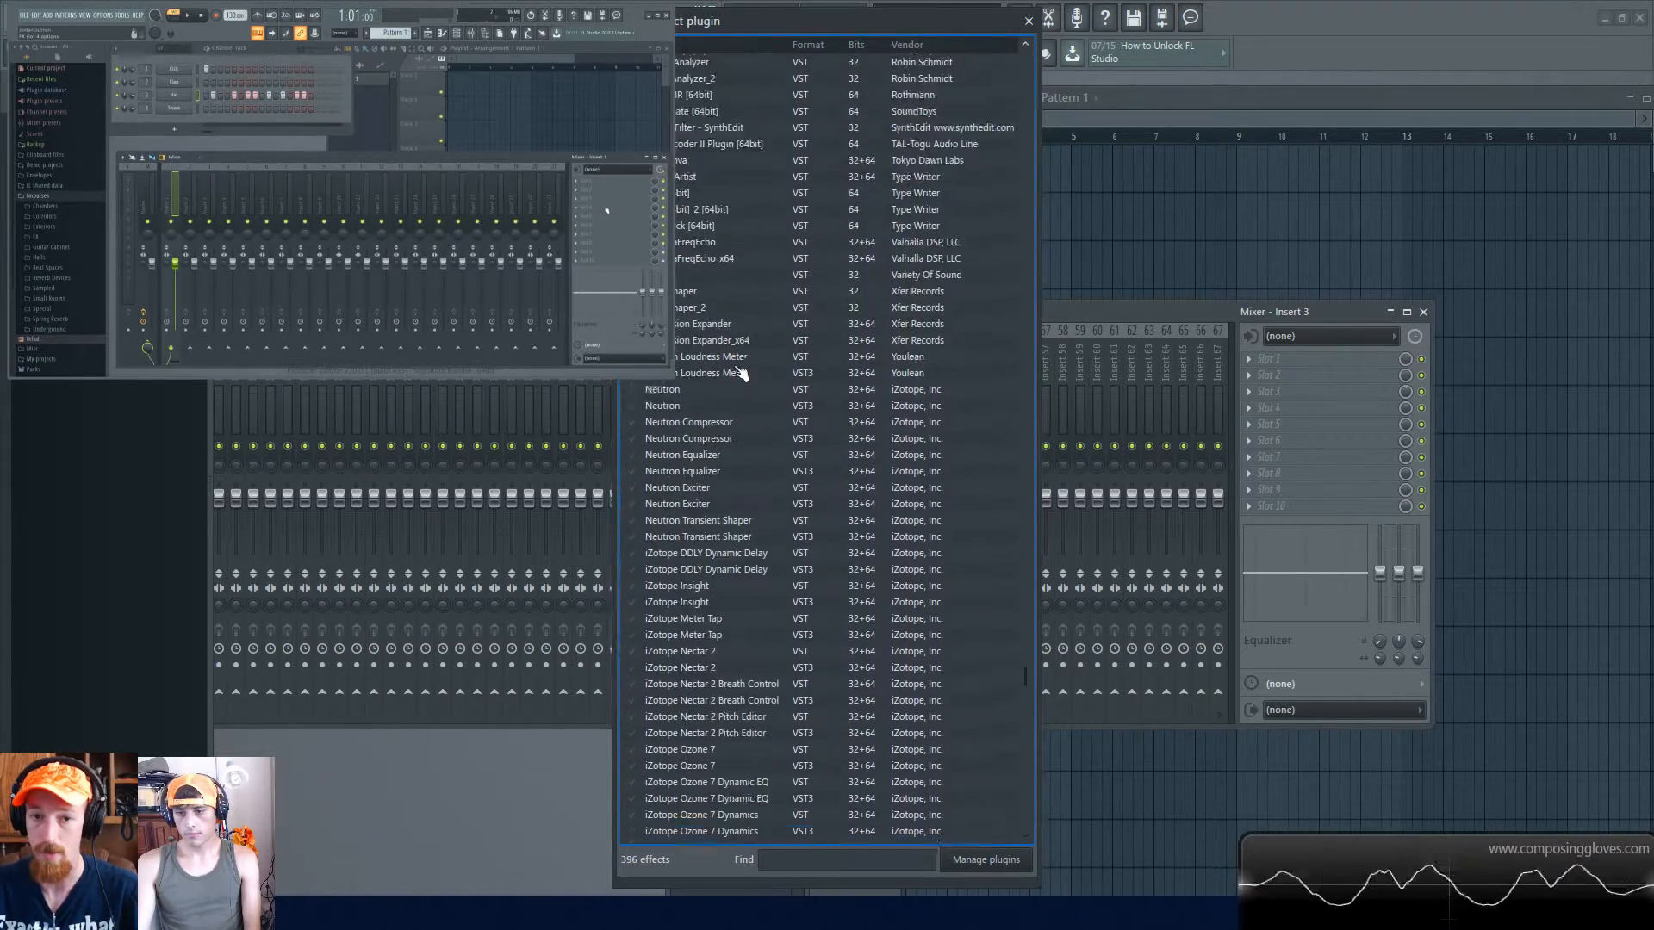
{"action": "scroll", "coordinate": [758, 368], "scroll_direction": "up", "scroll_amount": 20}
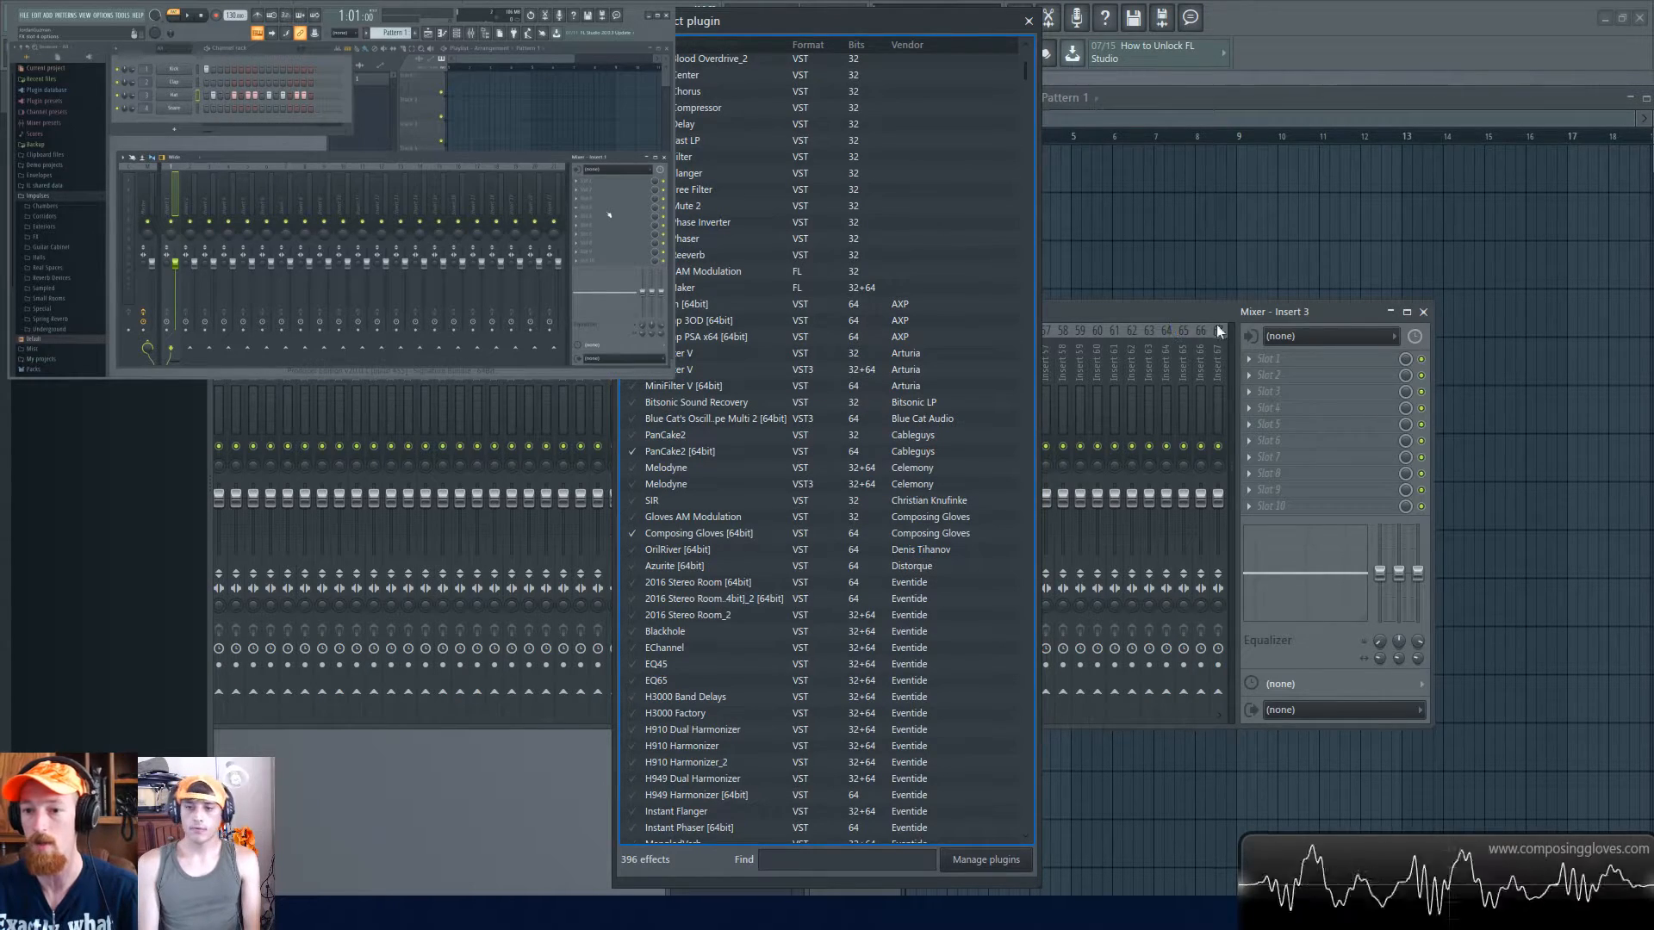
{"action": "scroll", "coordinate": [771, 263], "scroll_direction": "up", "scroll_amount": 2}
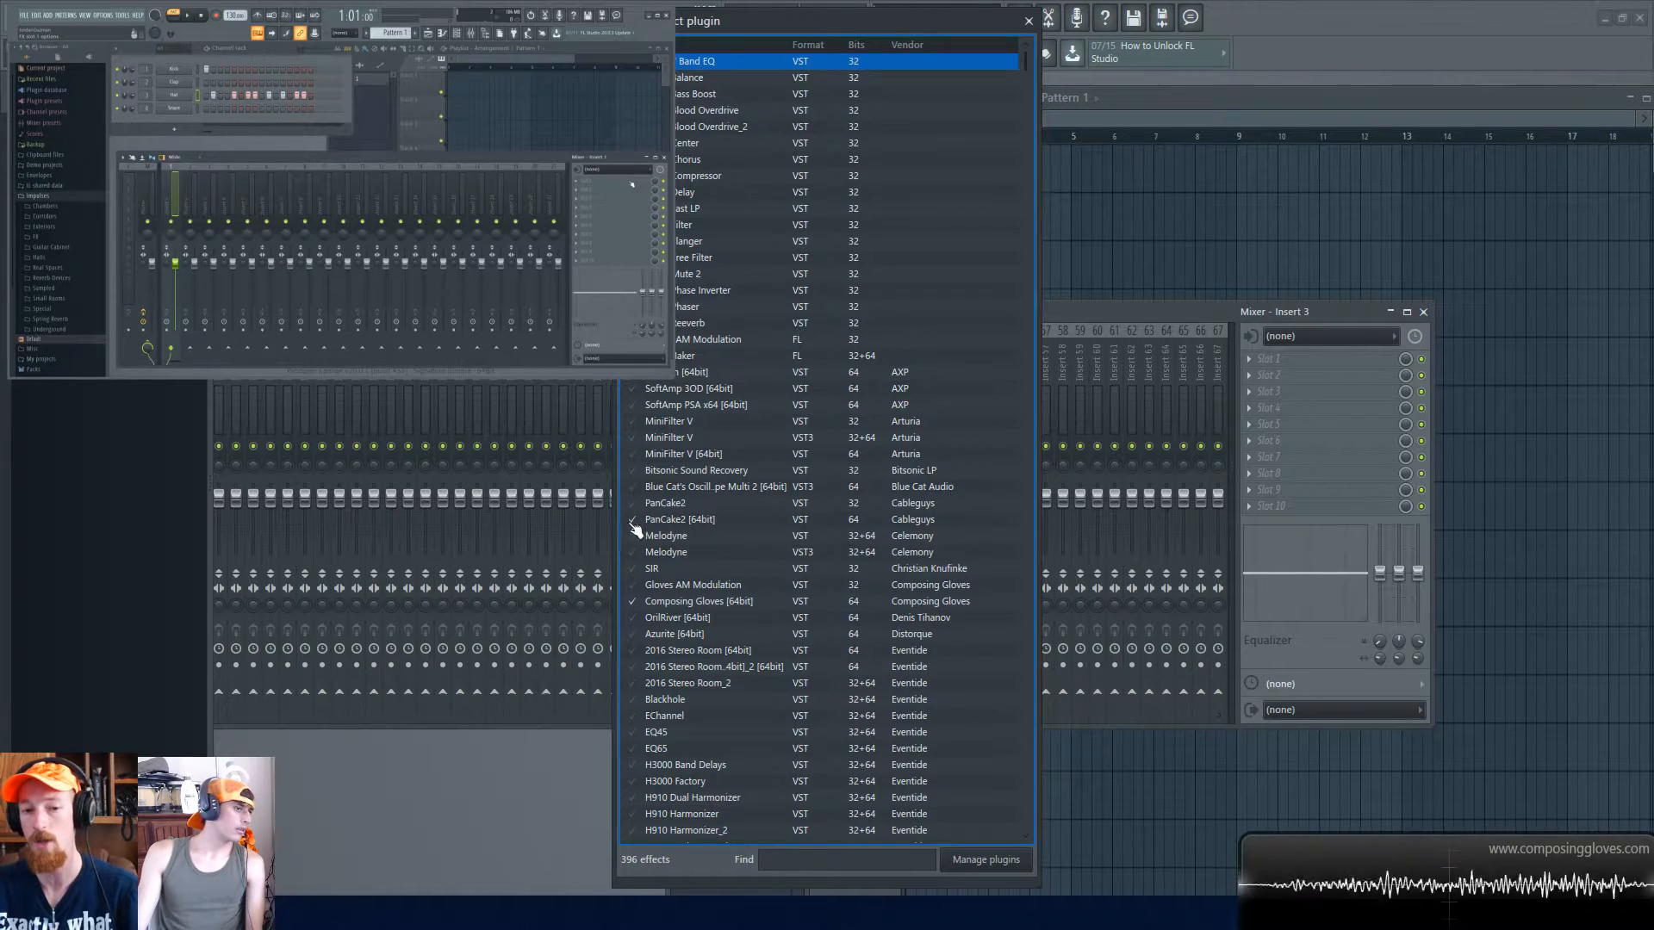
{"action": "scroll", "coordinate": [672, 491], "scroll_direction": "down", "scroll_amount": 3}
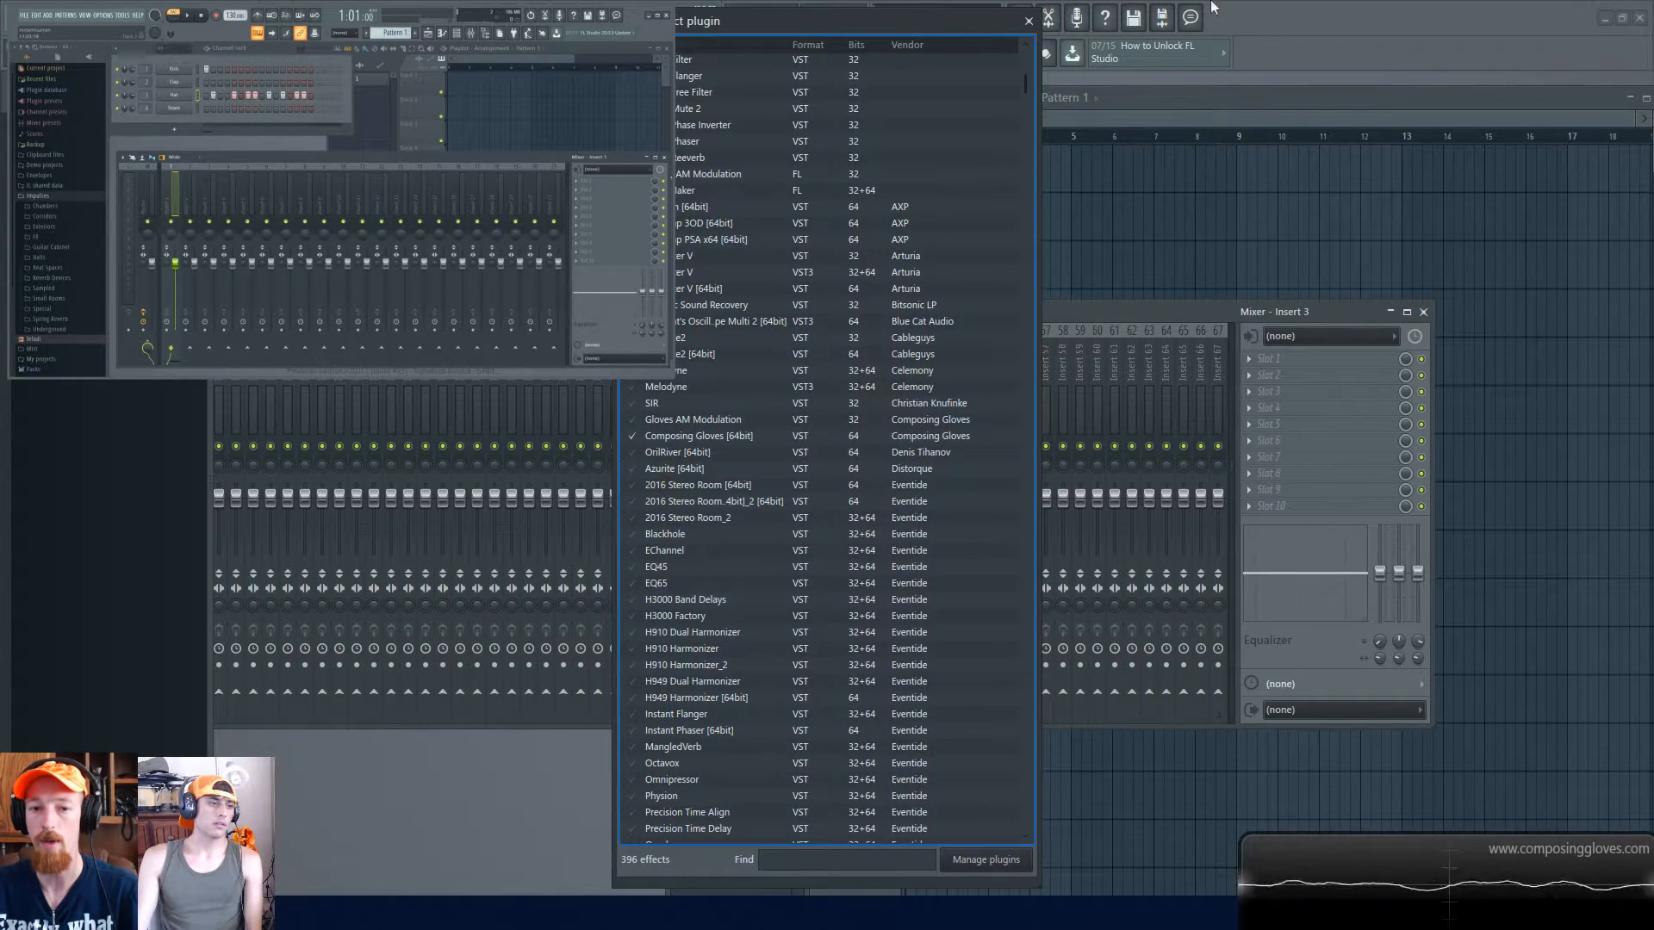
{"action": "left_click", "coordinate": [1027, 21]}
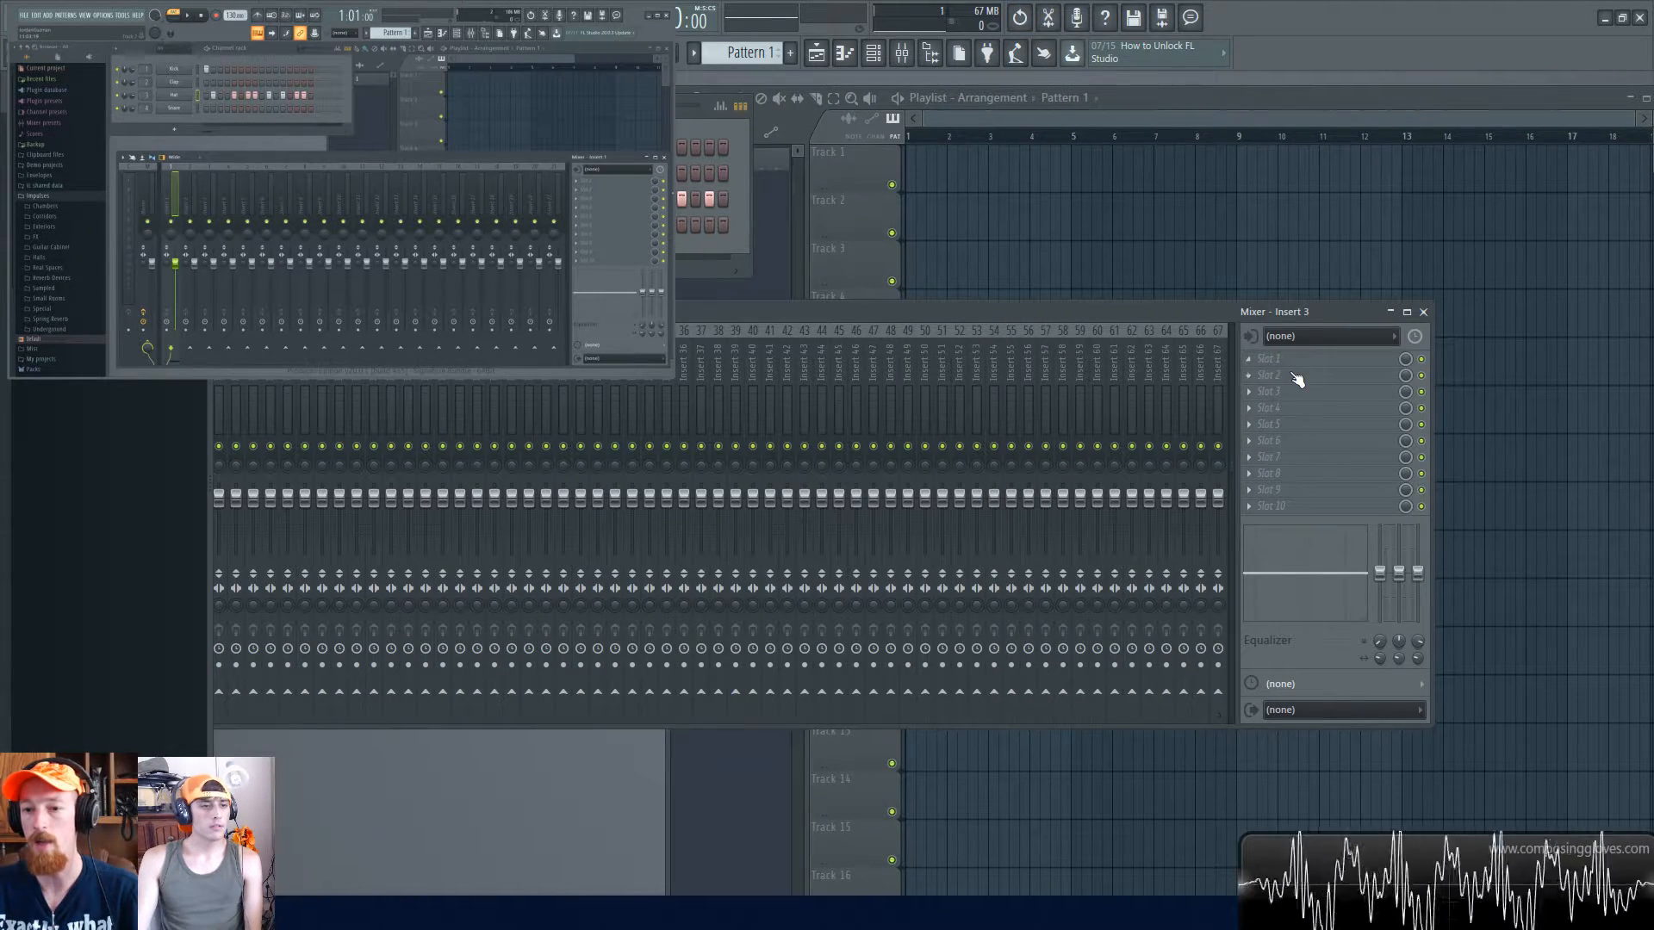
- Shift the mixer window so its Master track is reachable, and add a Clap hit on step 14 in the channel rack
{"action": "left_click_drag", "start_coordinate": [747, 307], "coordinate": [945, 310]}
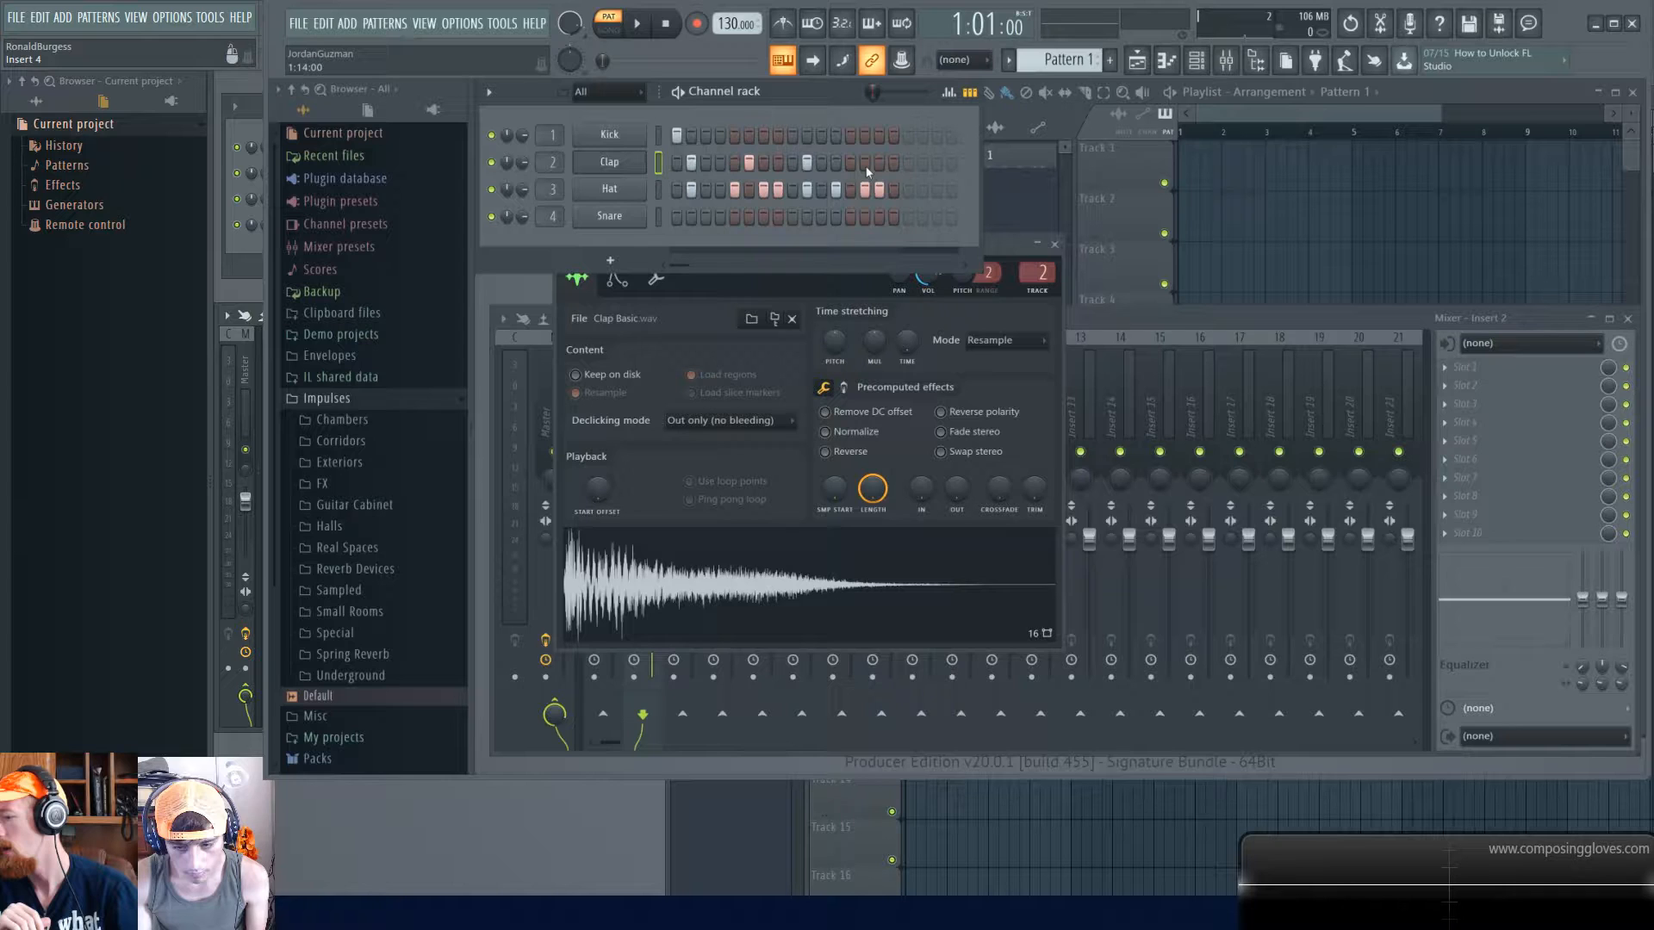
{"action": "left_click", "coordinate": [865, 163]}
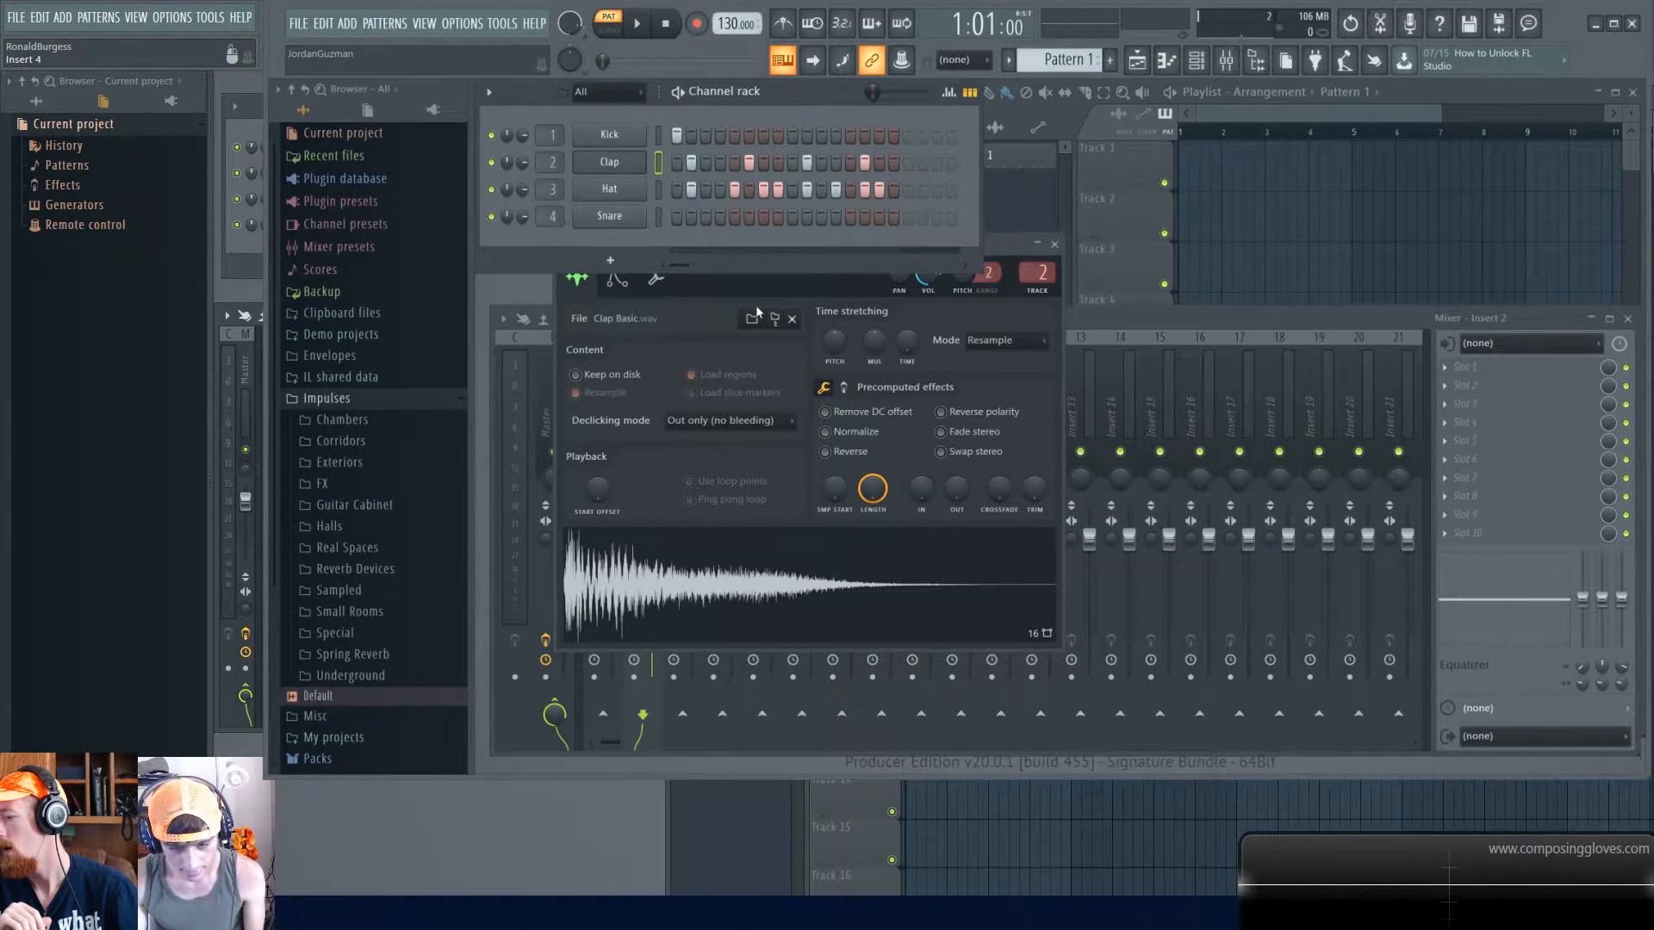
- Review the Hat channel's settings window and close it, and load Fruity Love Philter in slot 2 of Insert 2
{"action": "left_click", "coordinate": [1450, 394]}
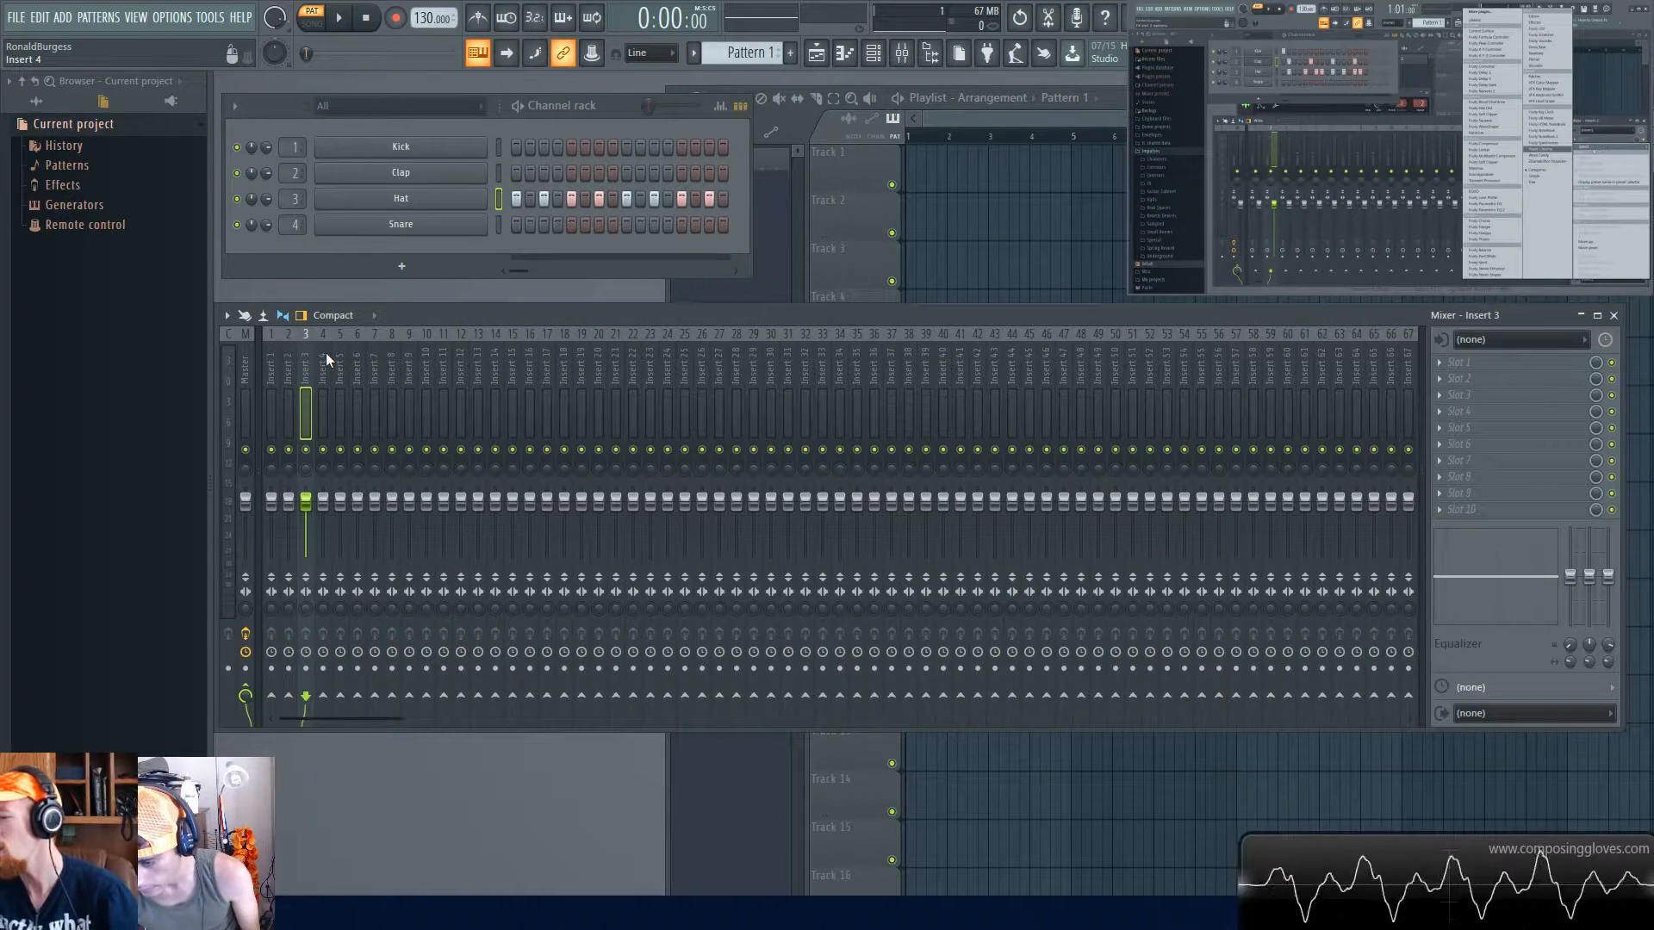
{"action": "left_click", "coordinate": [445, 198]}
{"action": "left_click_drag", "start_coordinate": [479, 247], "coordinate": [383, 264]}
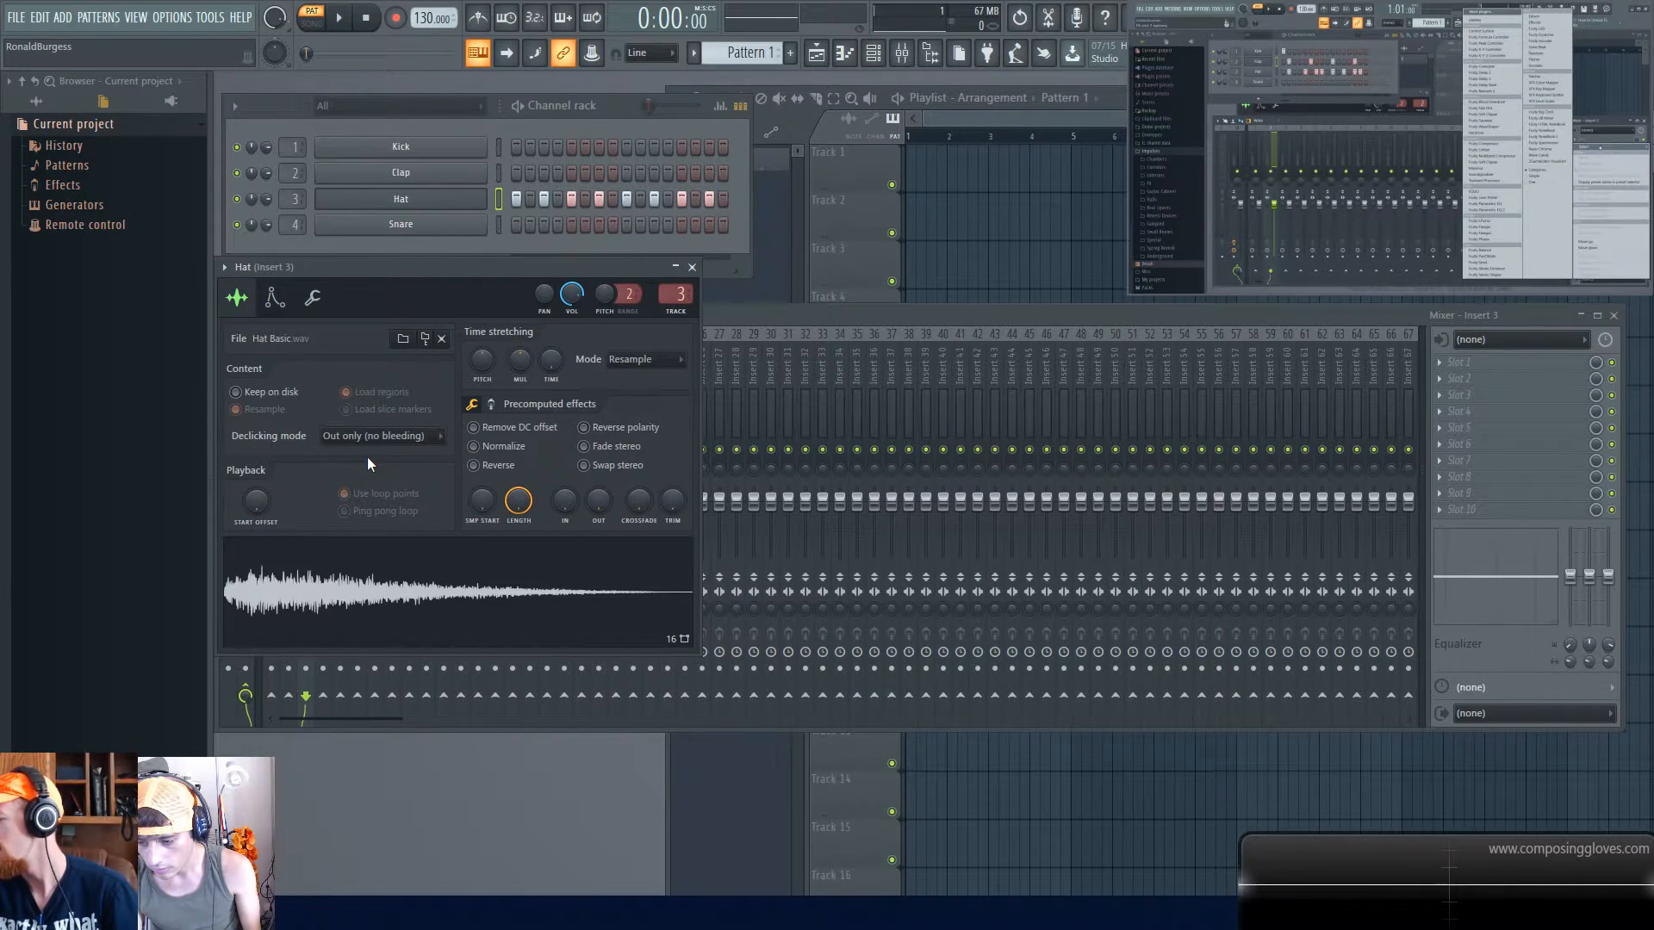
{"action": "left_click", "coordinate": [692, 267]}
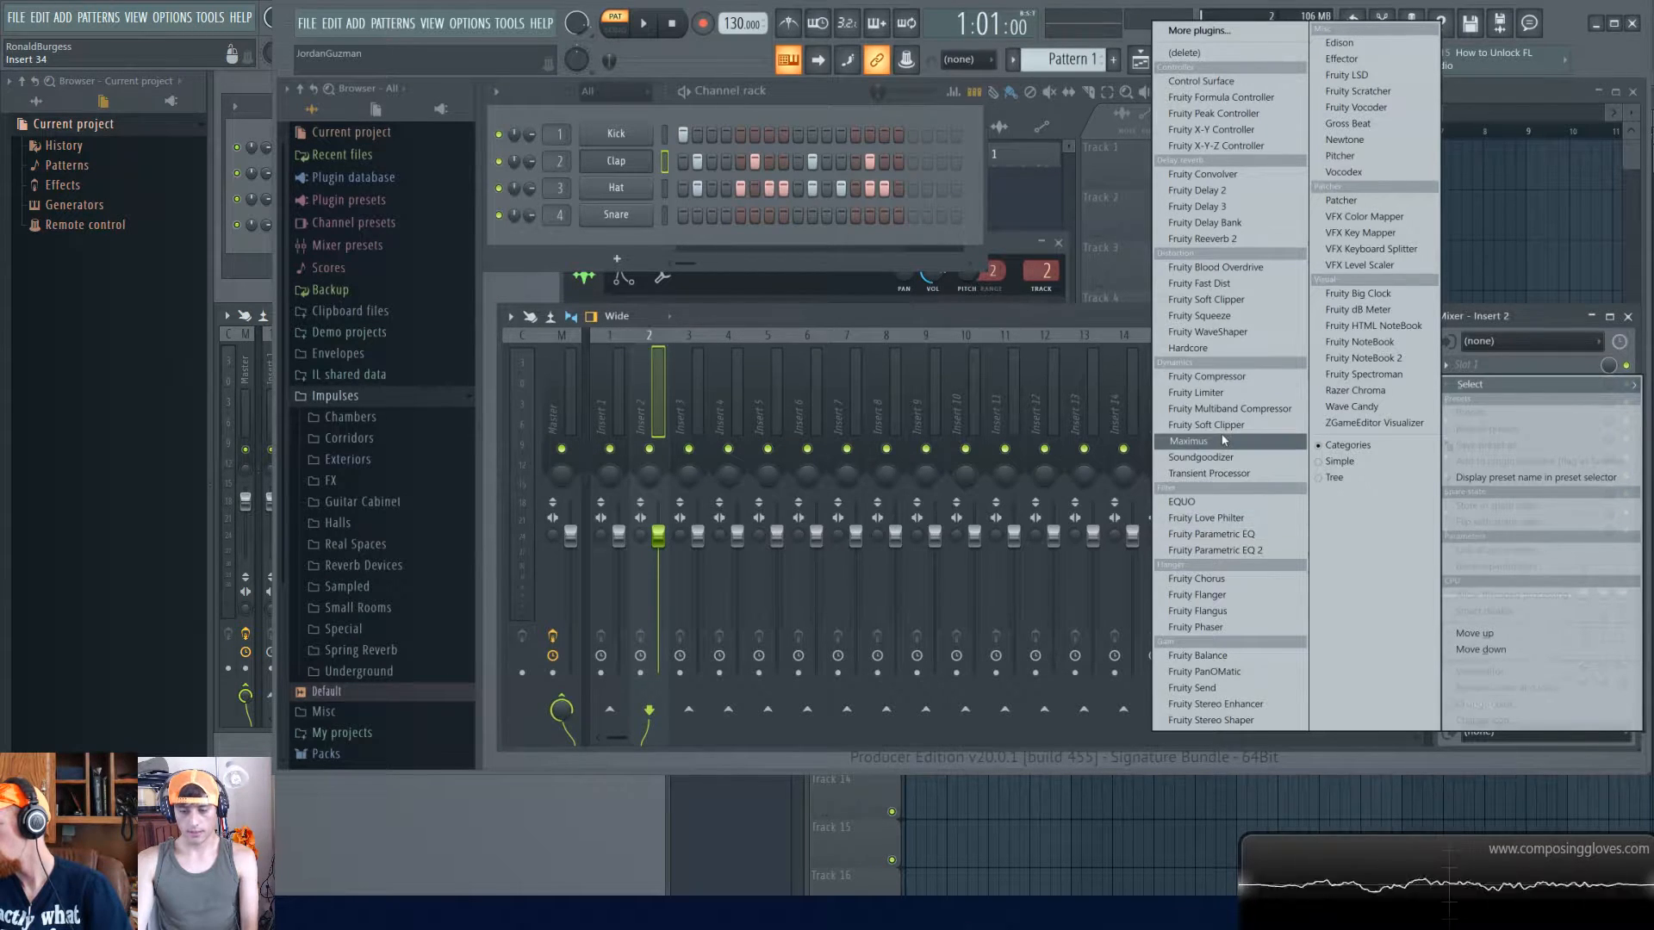
{"action": "left_click", "coordinate": [1253, 520]}
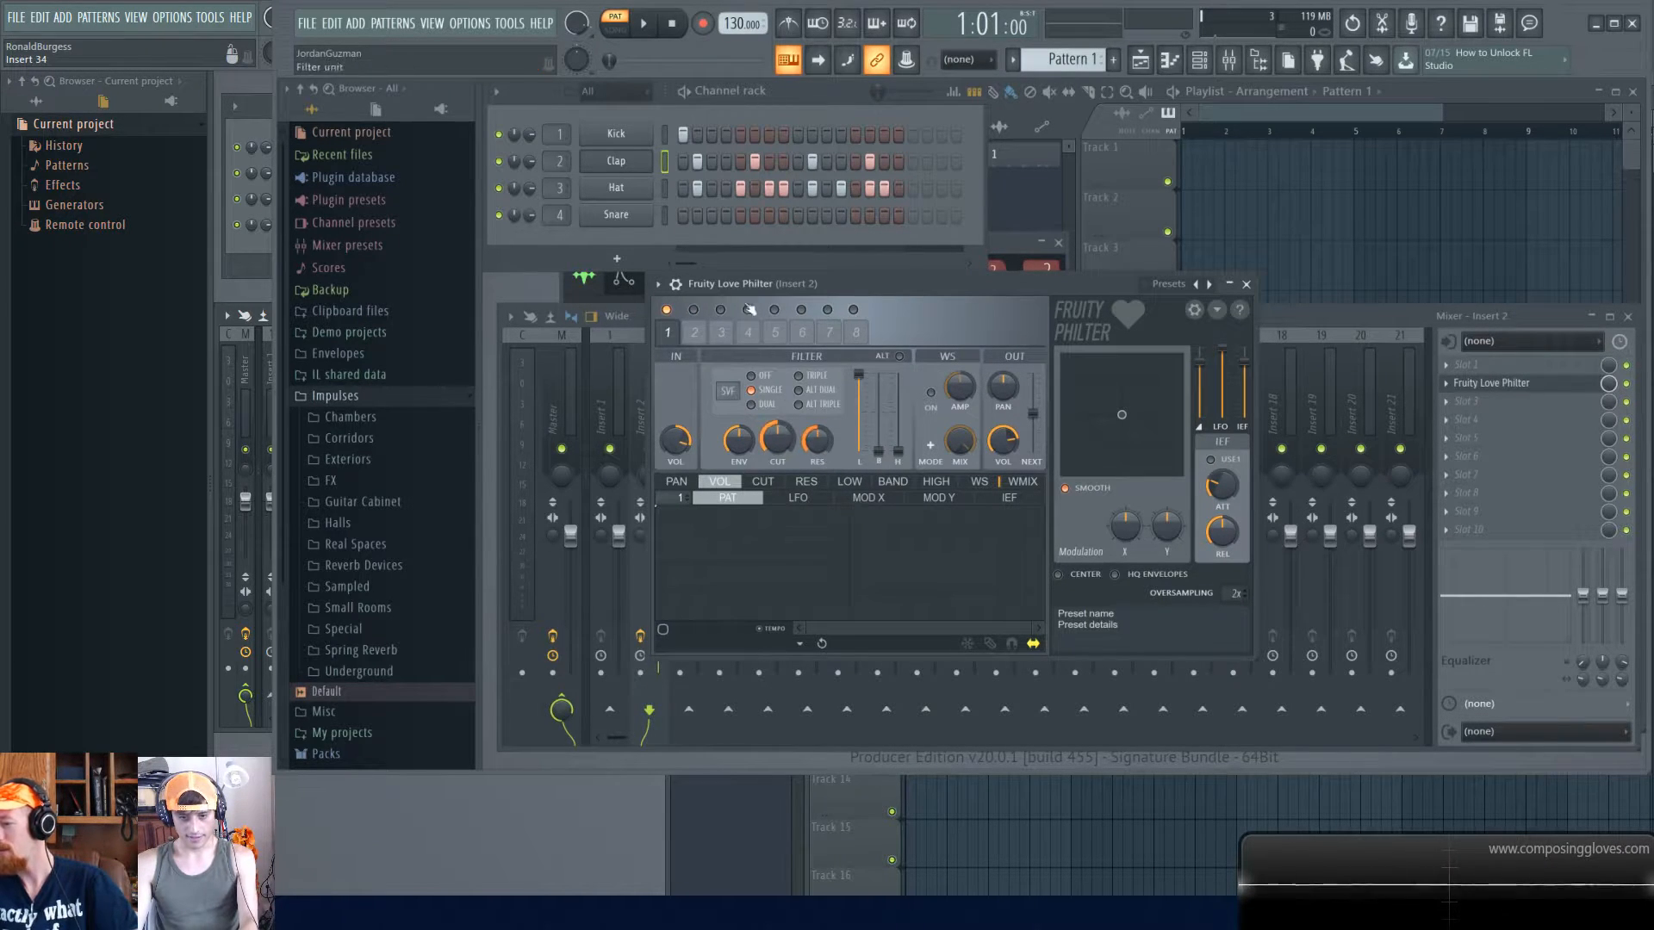
- Play and stop the pattern several times to hear the Clap through Fruity Love Philter on Insert 2
{"action": "key", "text": "space"}
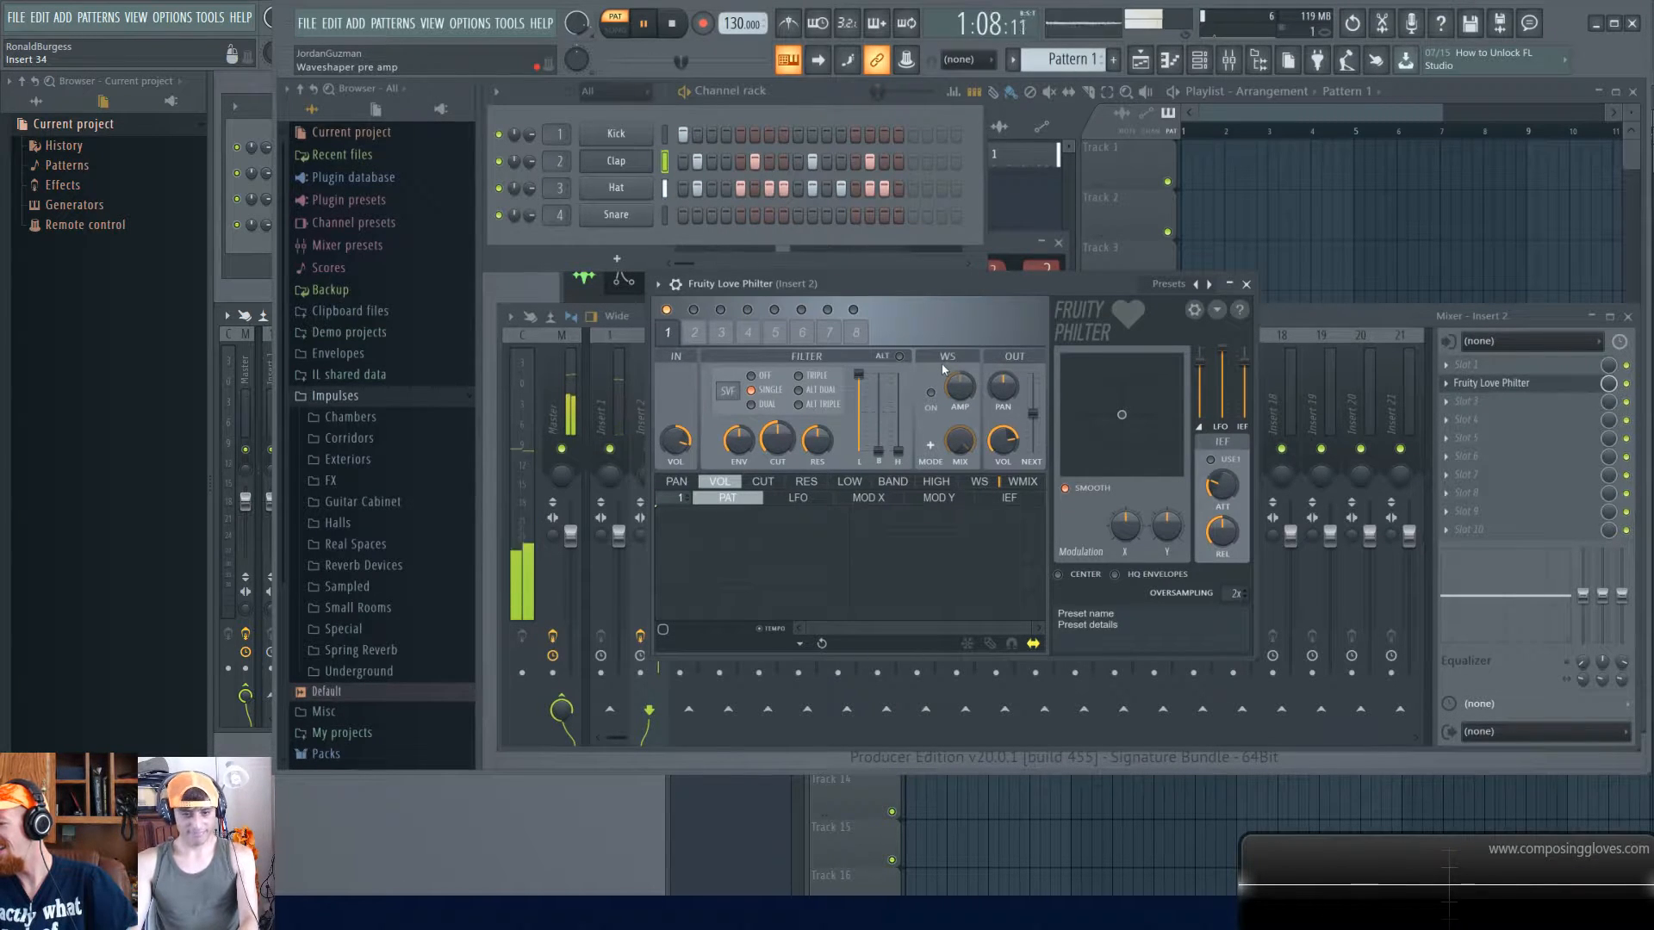
{"action": "key", "text": "space"}
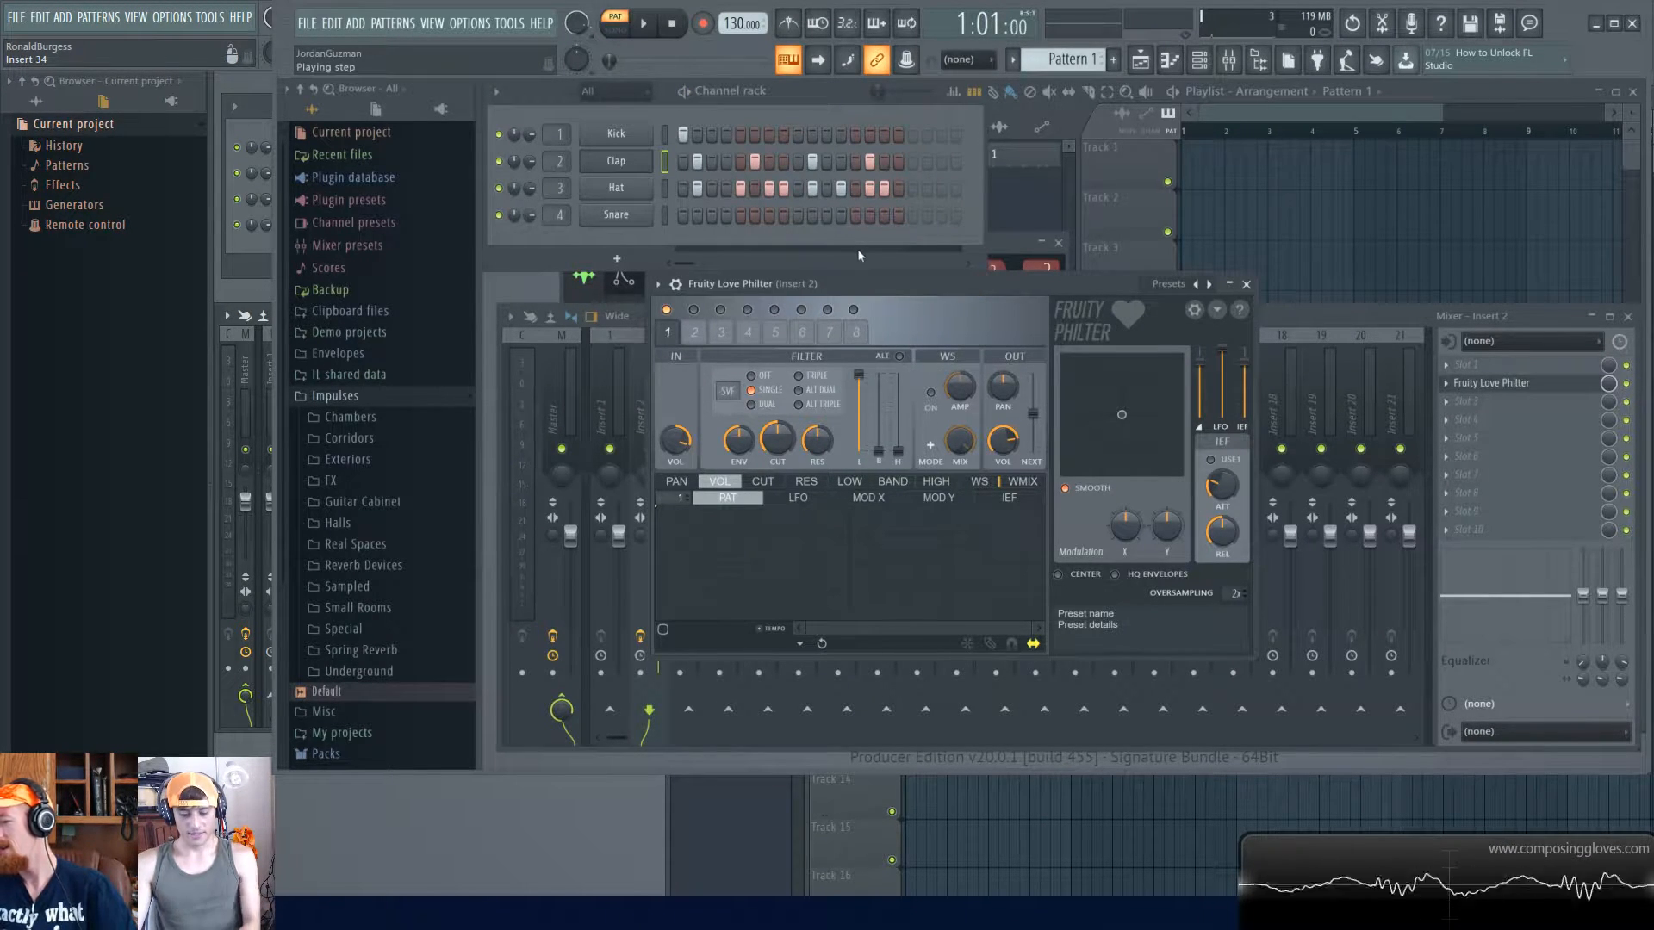
{"action": "key", "text": "space"}
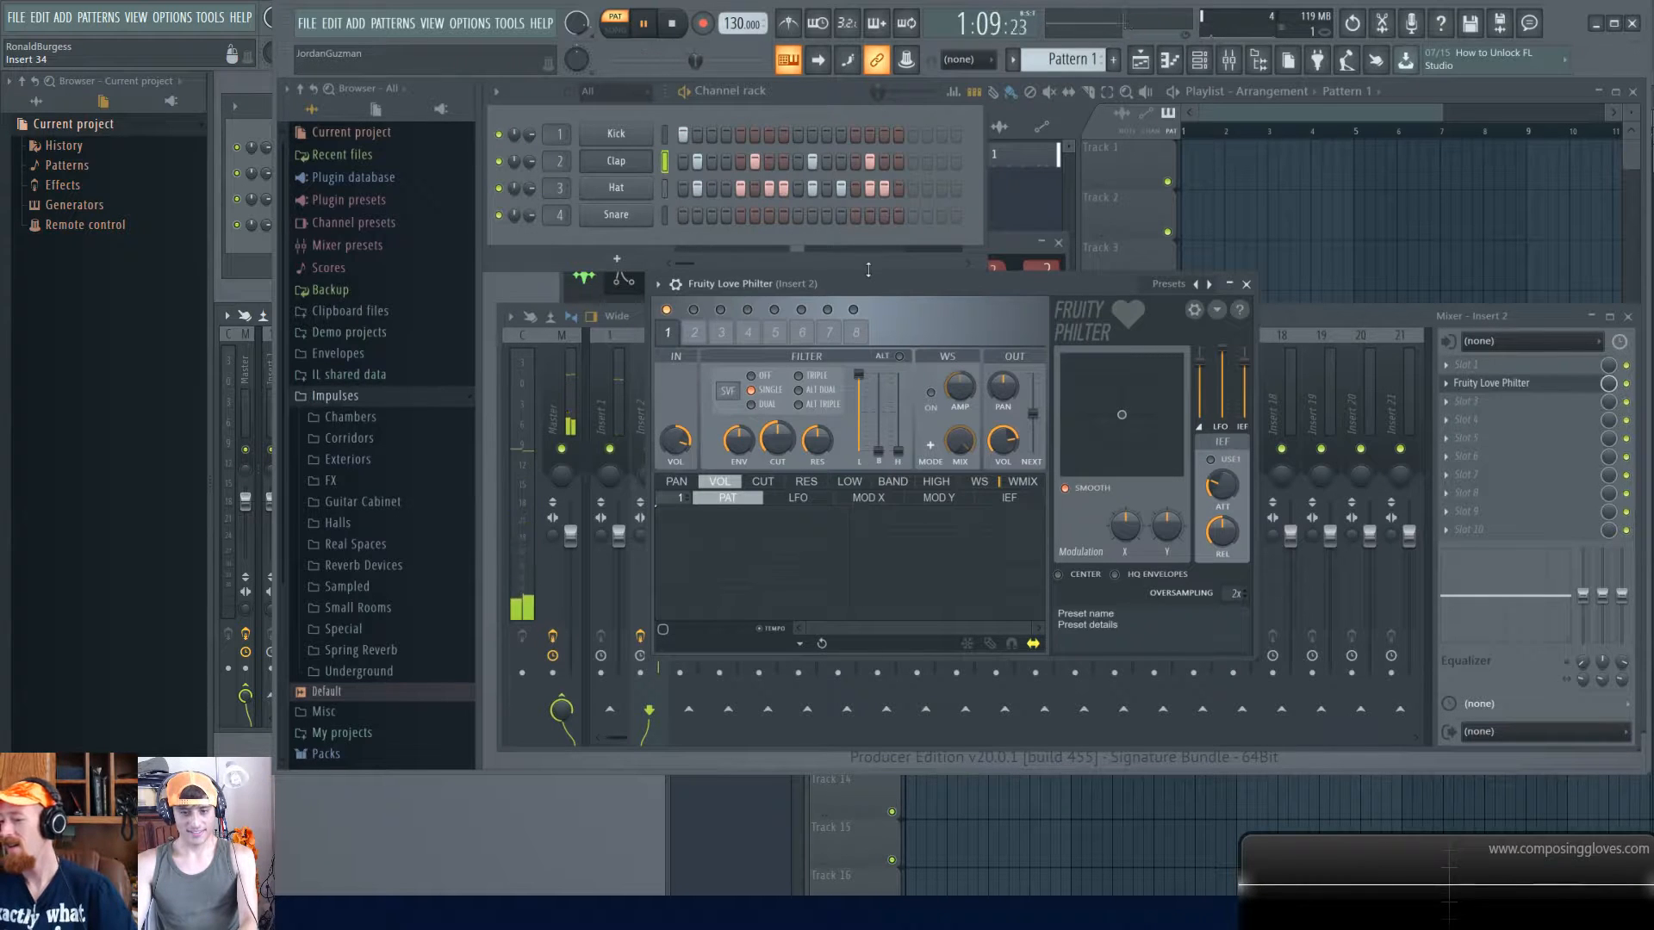
{"action": "key", "text": "space"}
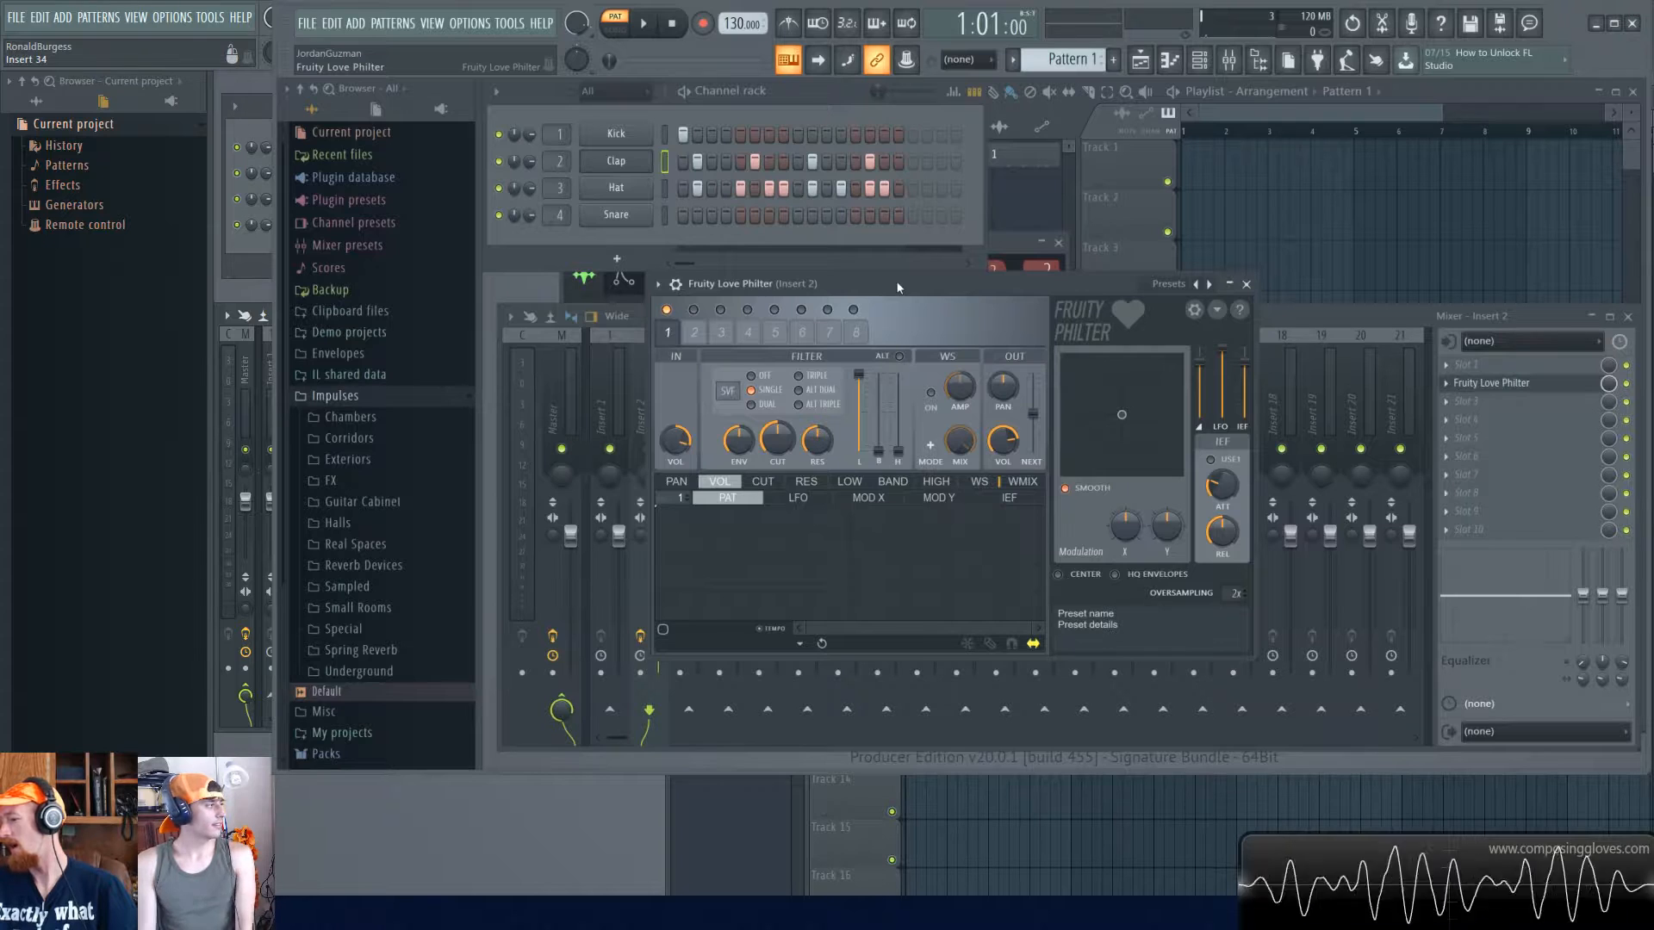
{"action": "key", "text": "space"}
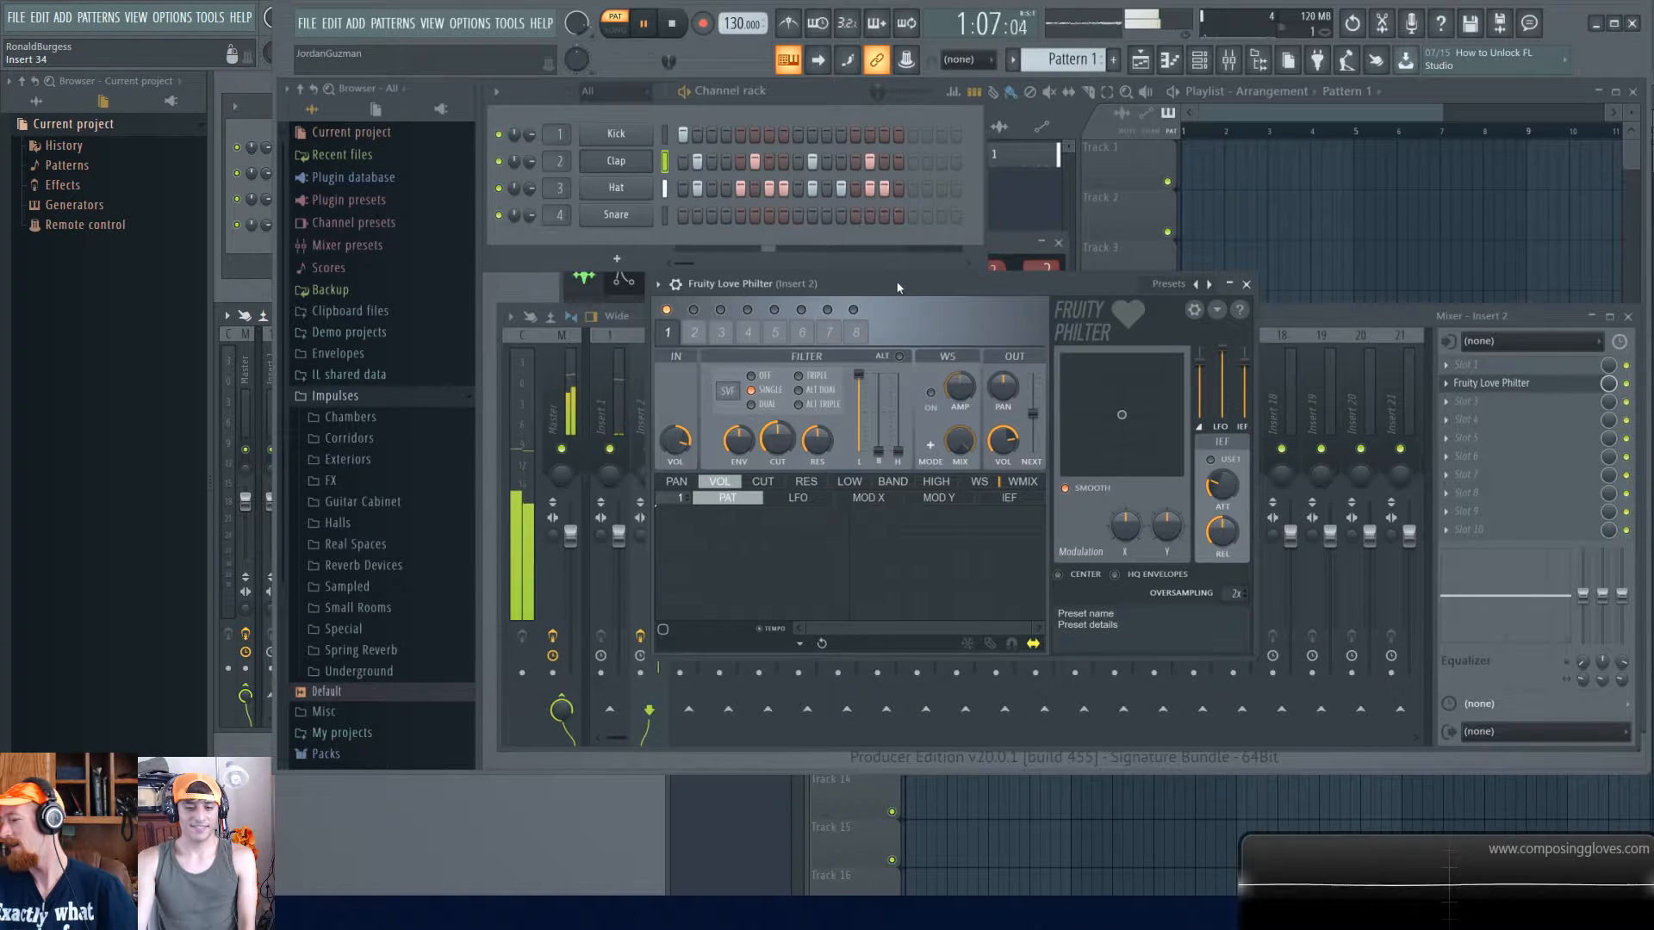
{"action": "key", "text": "space"}
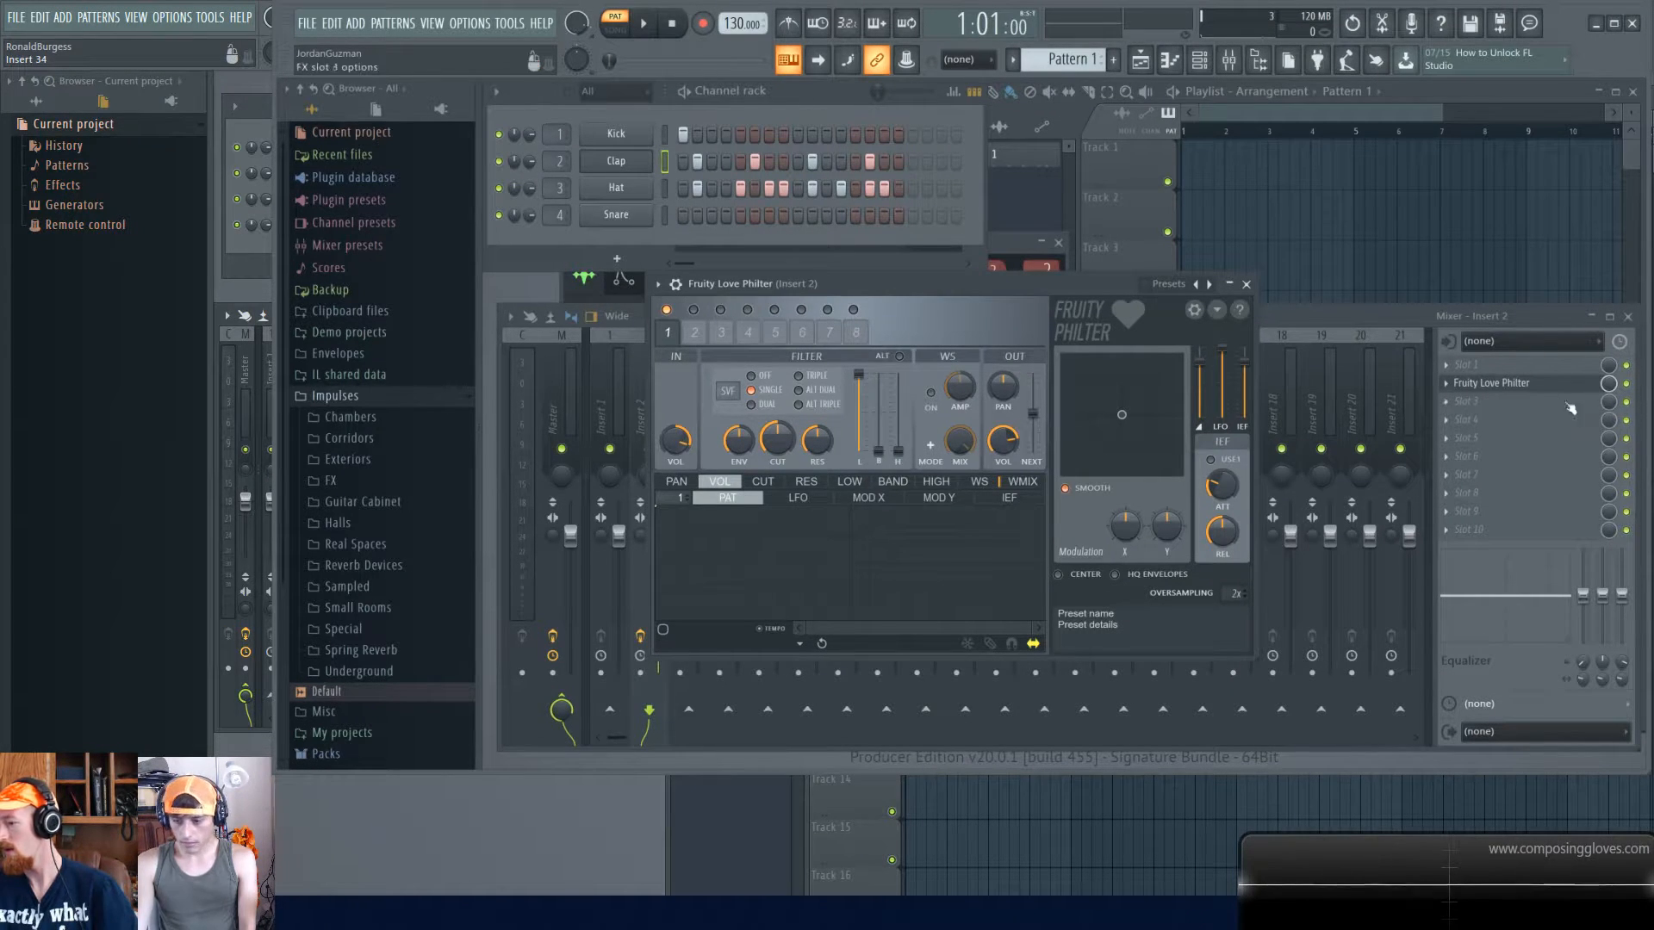
- Disable Fruity Love Philter in slot 2 of Insert 2 and play the pattern to hear it without the effect
{"action": "left_click", "coordinate": [1626, 384]}
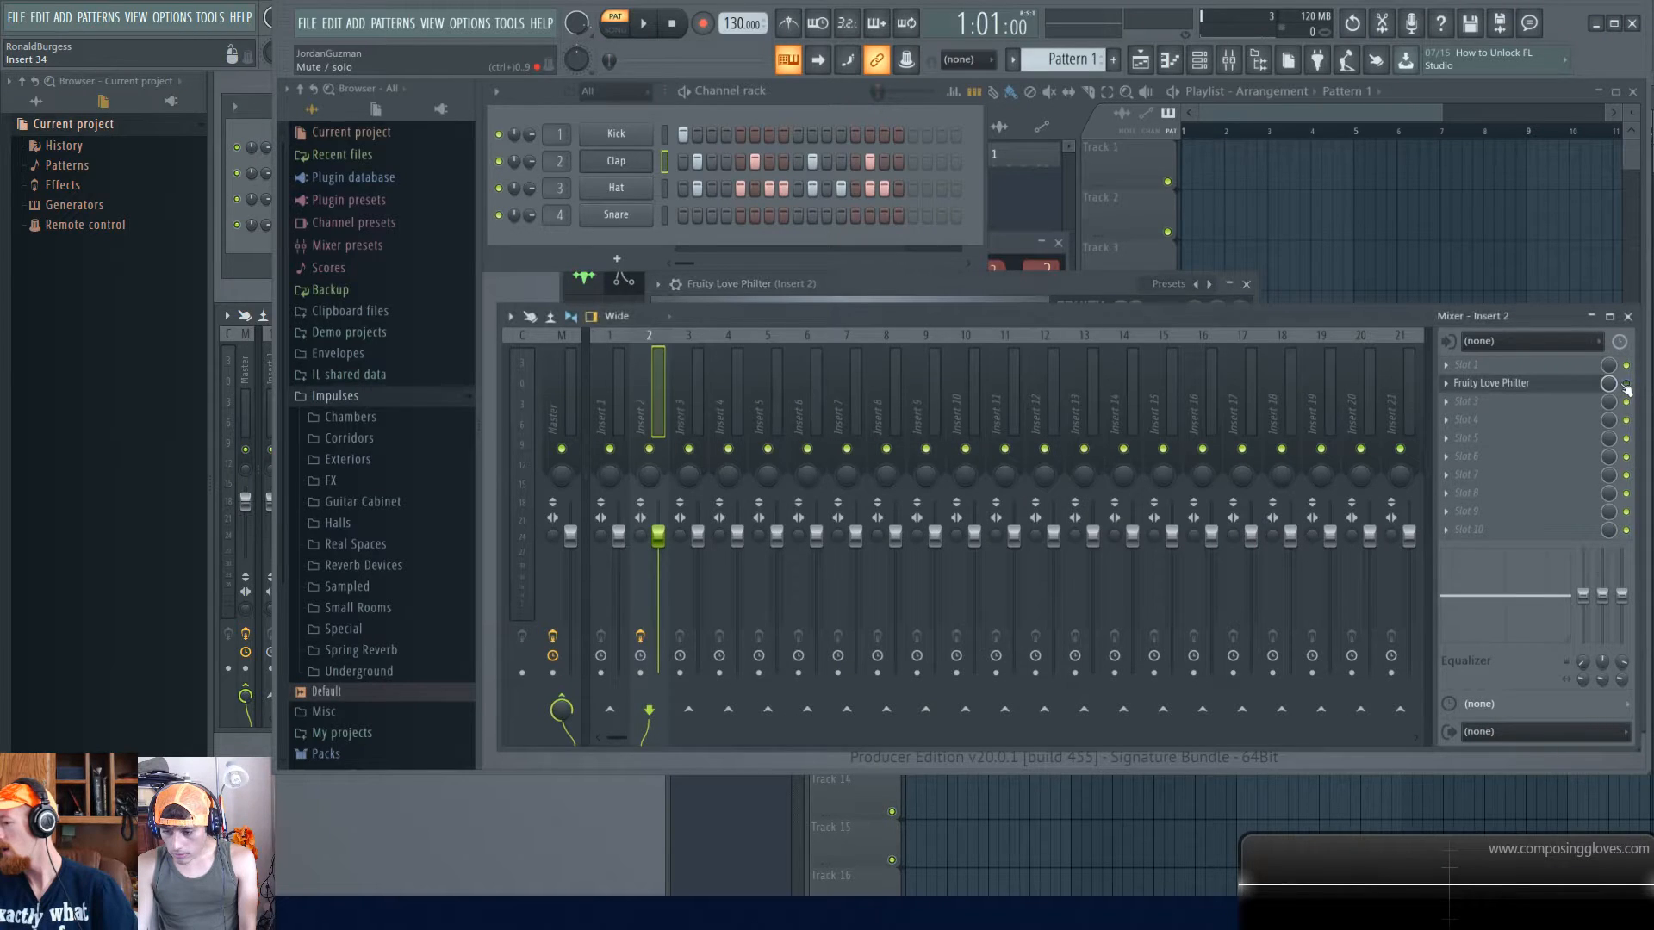
{"action": "key", "text": "space"}
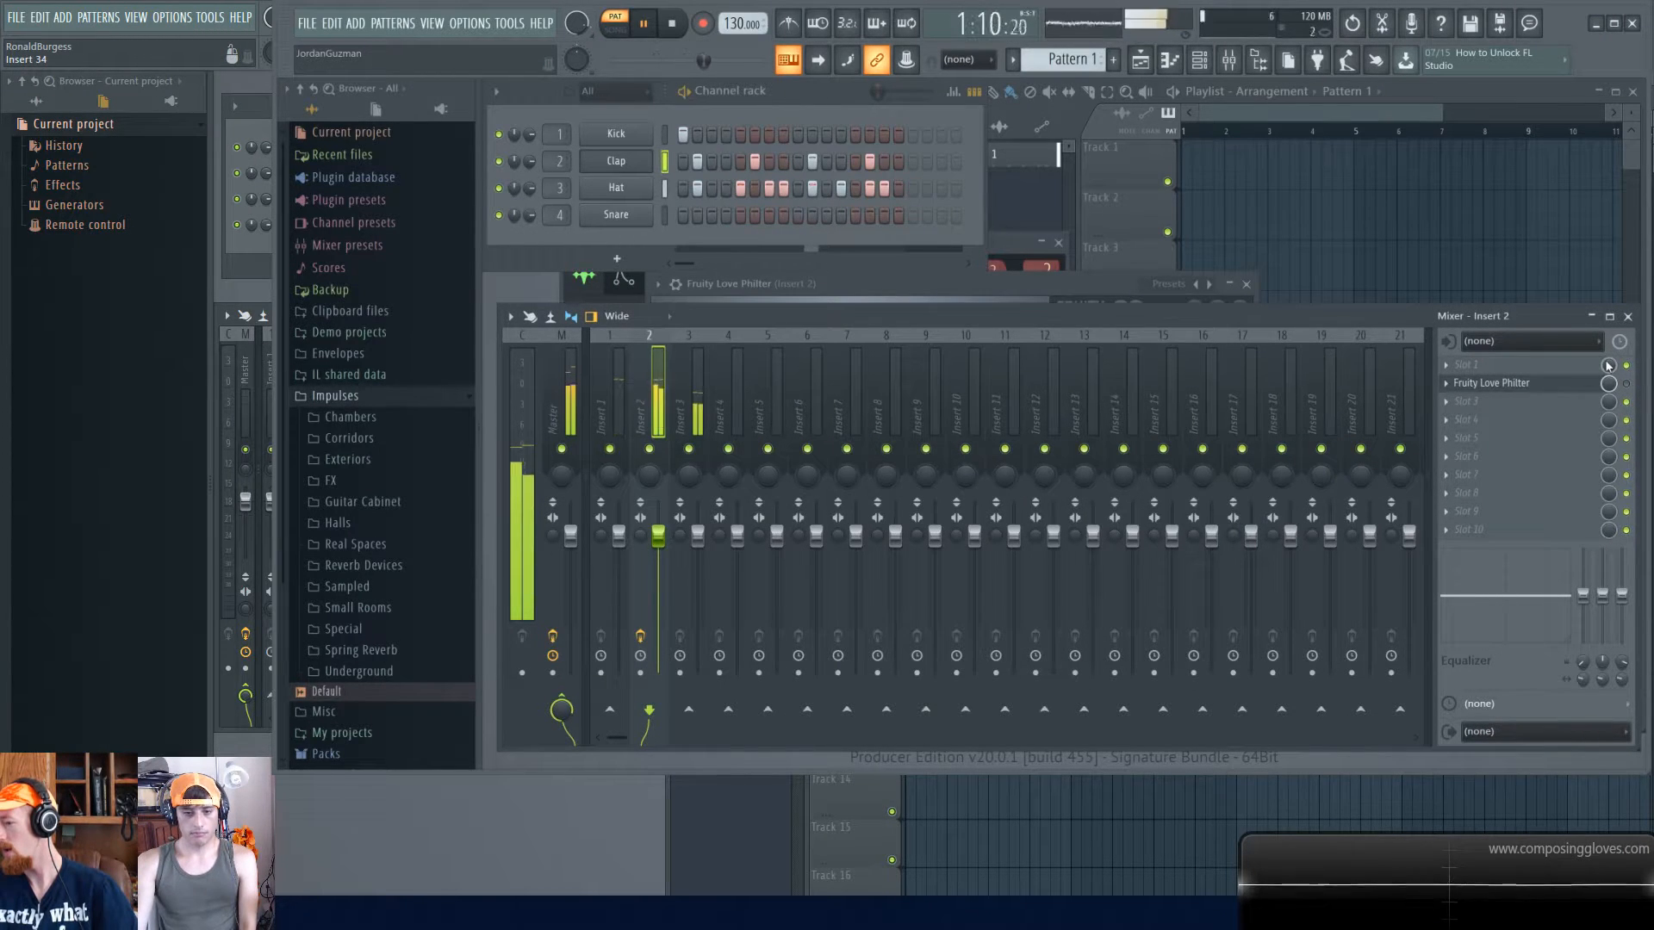
{"action": "key", "text": "space"}
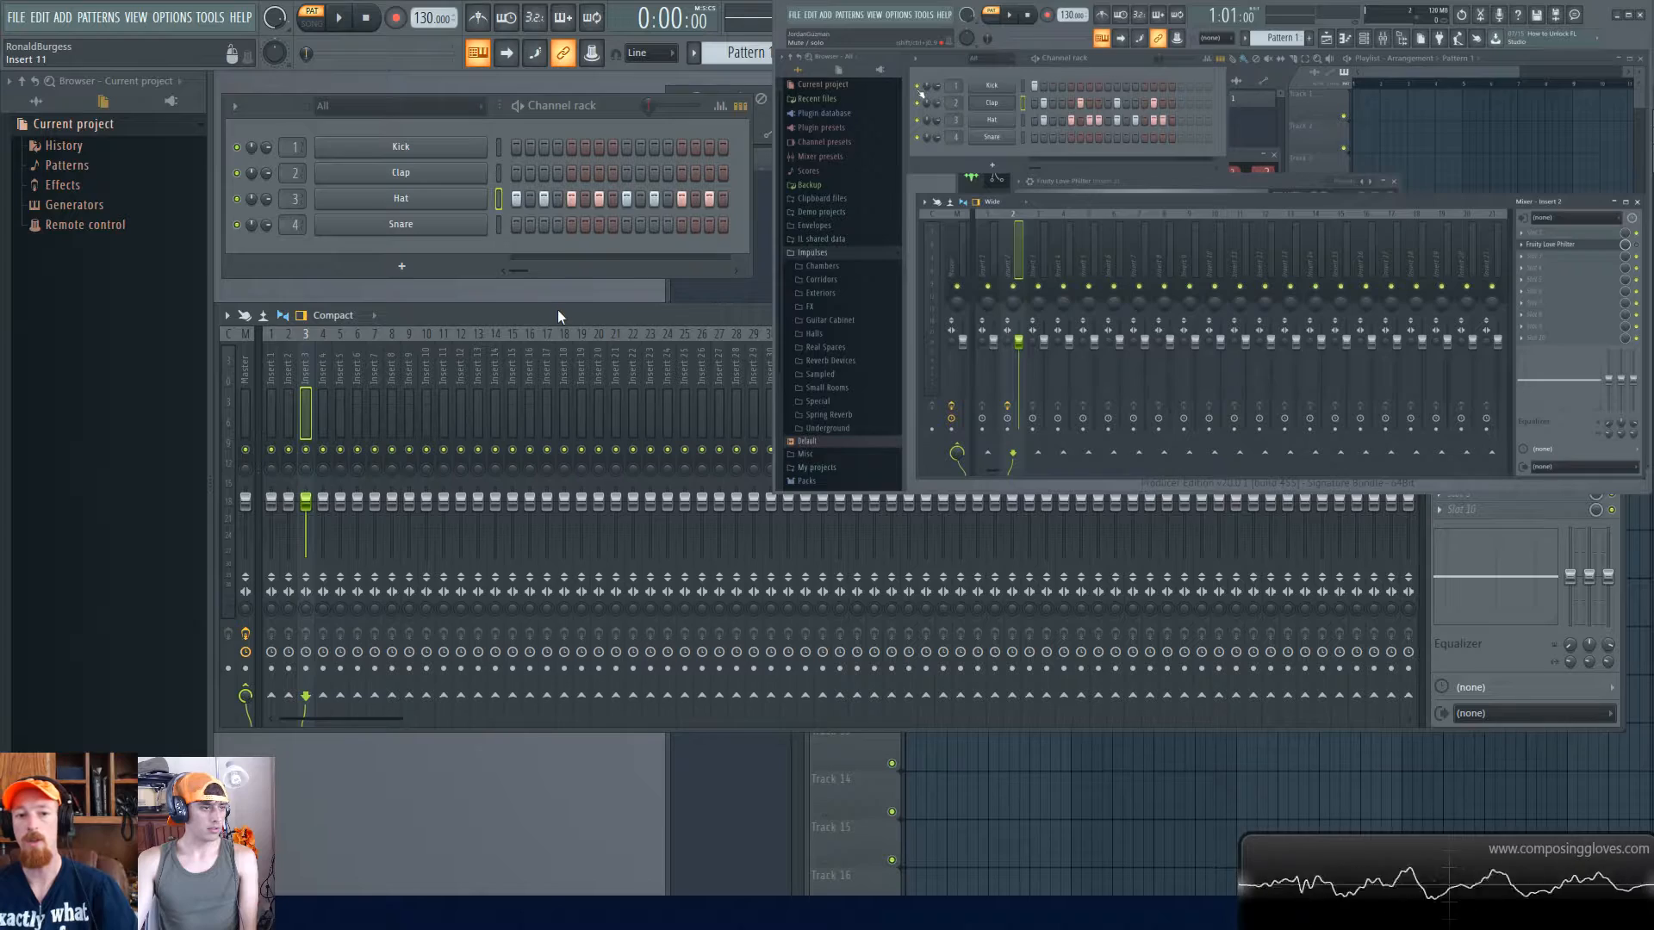
- Solo Insert 3 in the mixer and release the solo, and play the pattern with only Insert 2 soloed
{"action": "left_click_drag", "start_coordinate": [556, 310], "coordinate": [584, 287]}
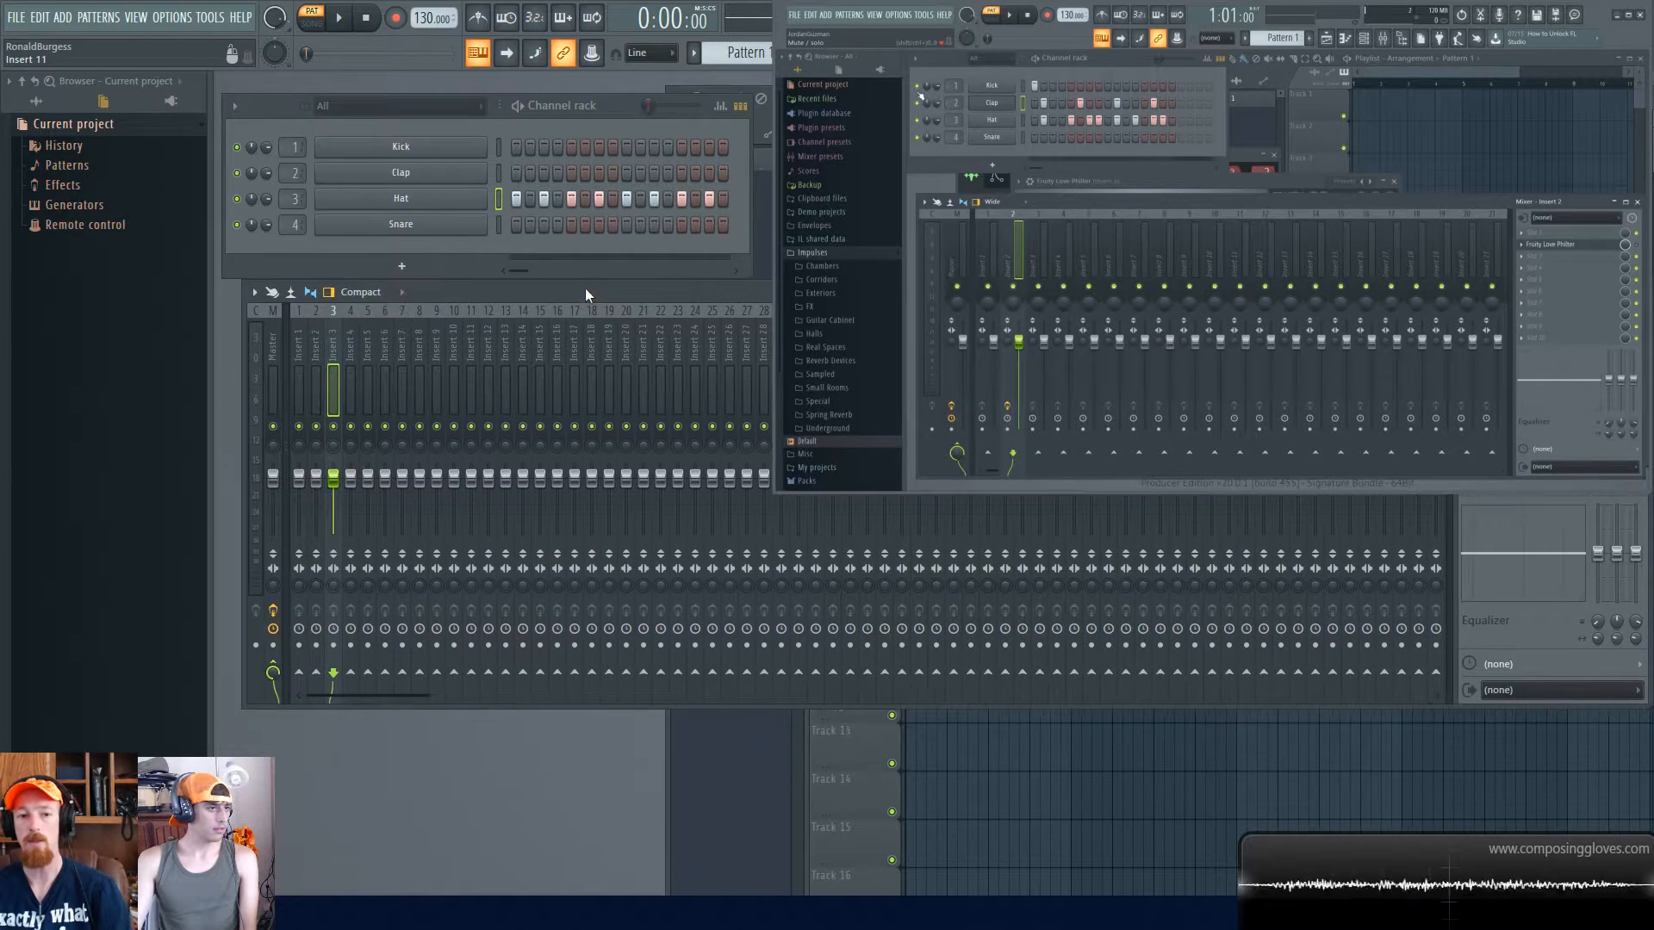
{"action": "right_click", "coordinate": [339, 430]}
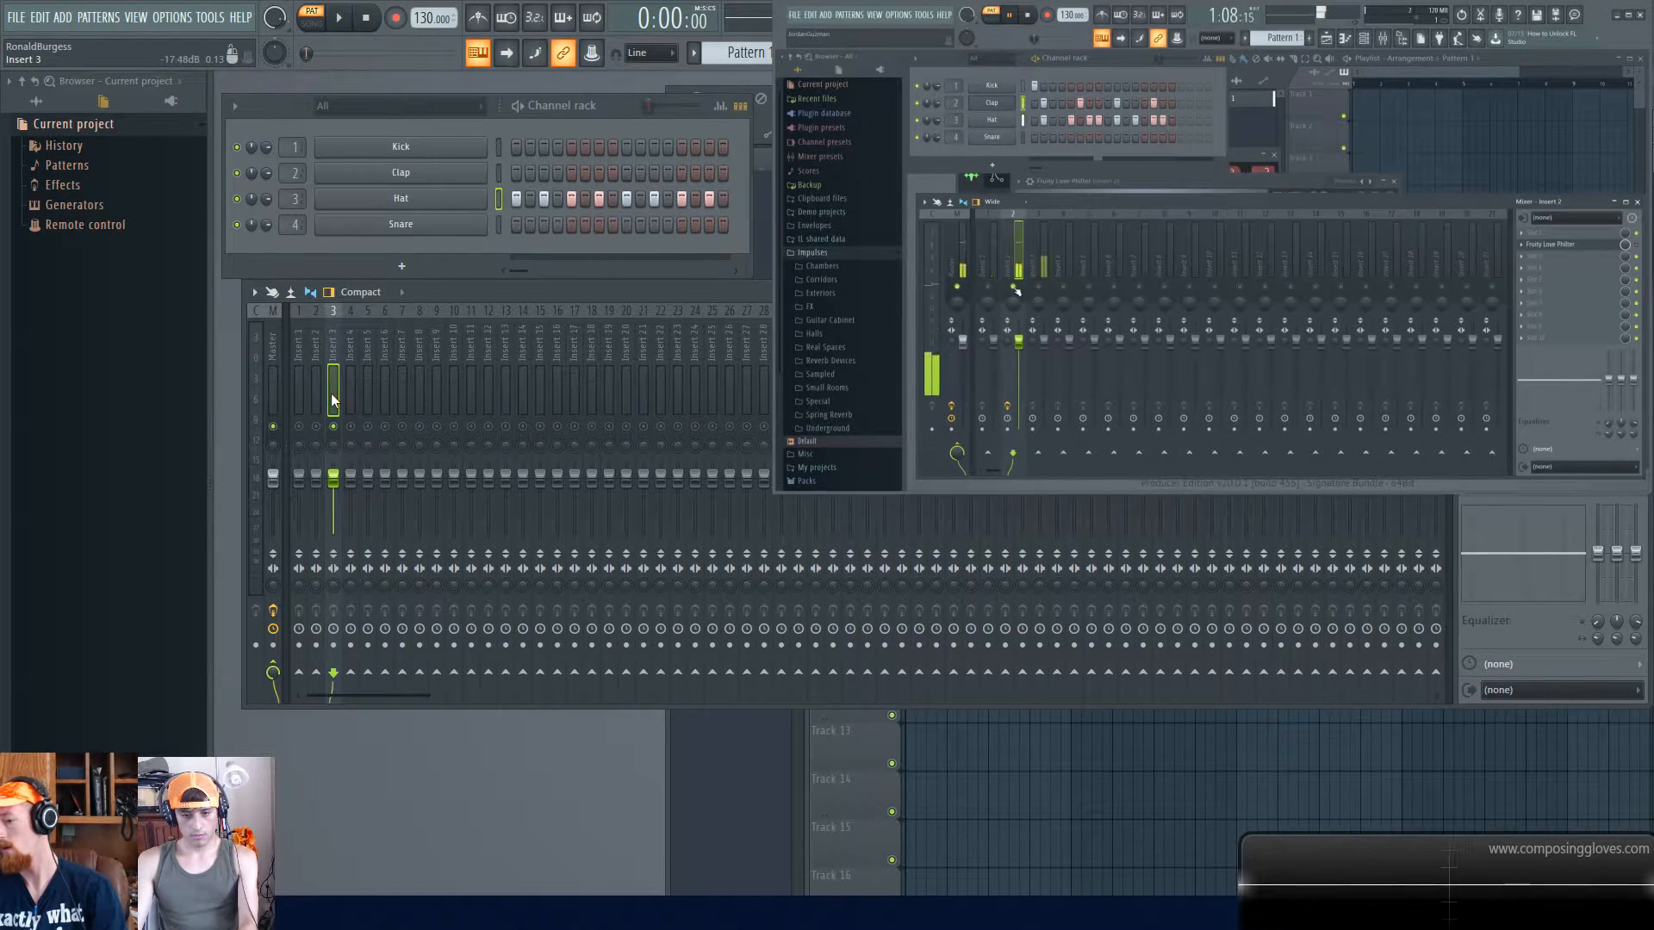
{"action": "right_click", "coordinate": [335, 430]}
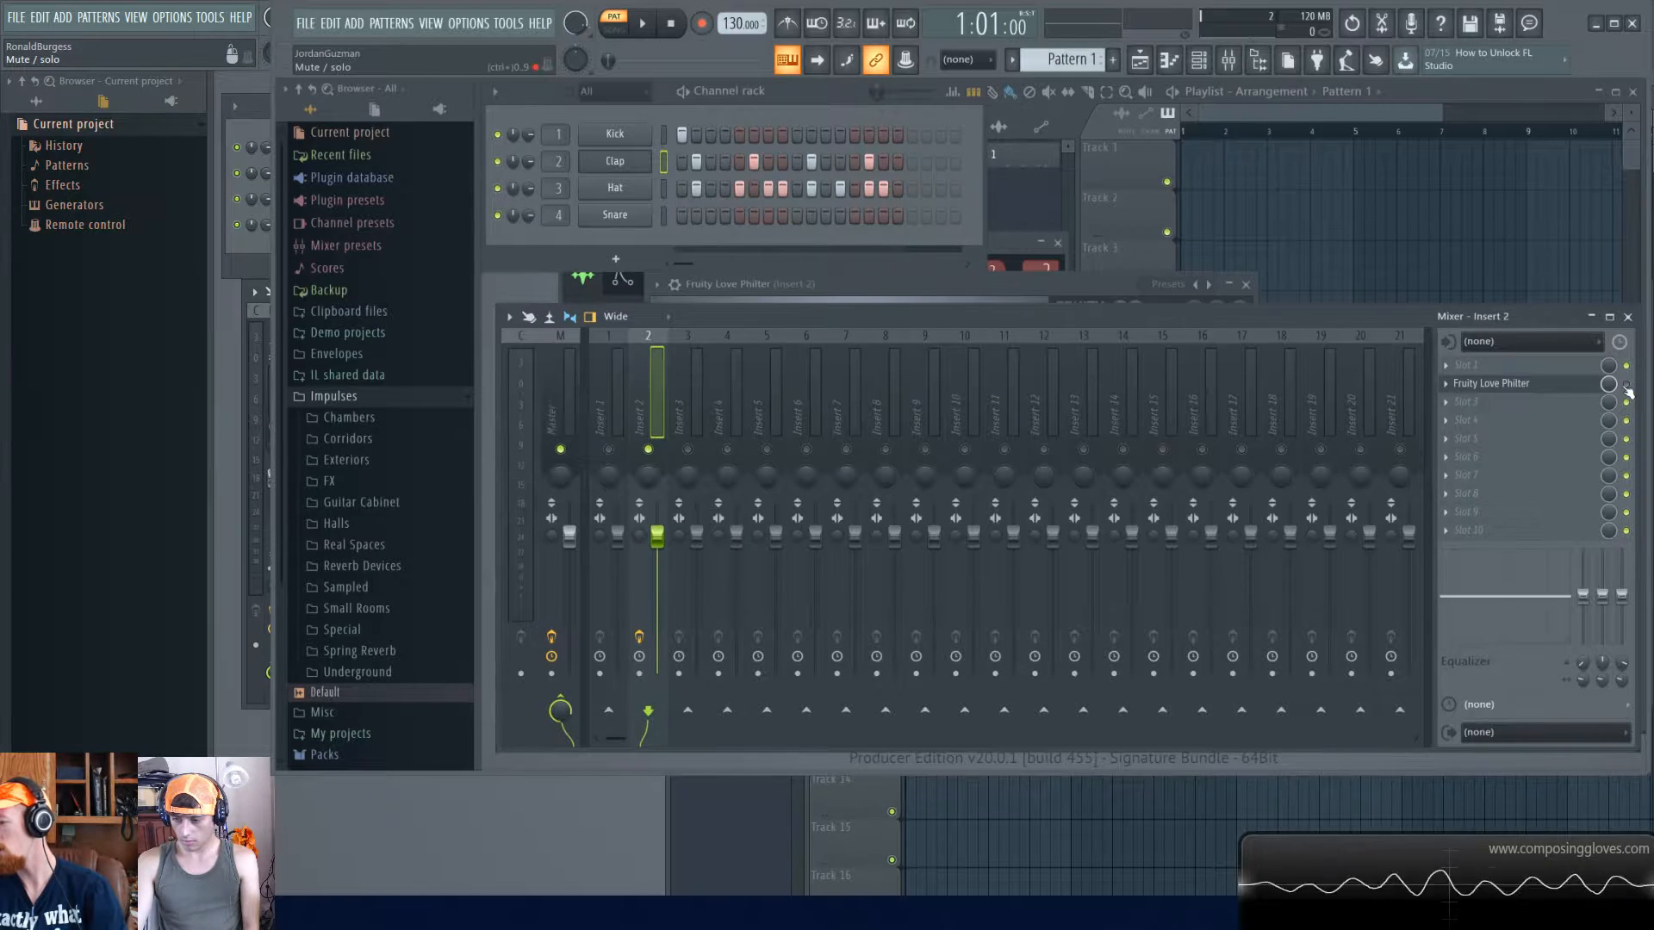
{"action": "key", "text": "space"}
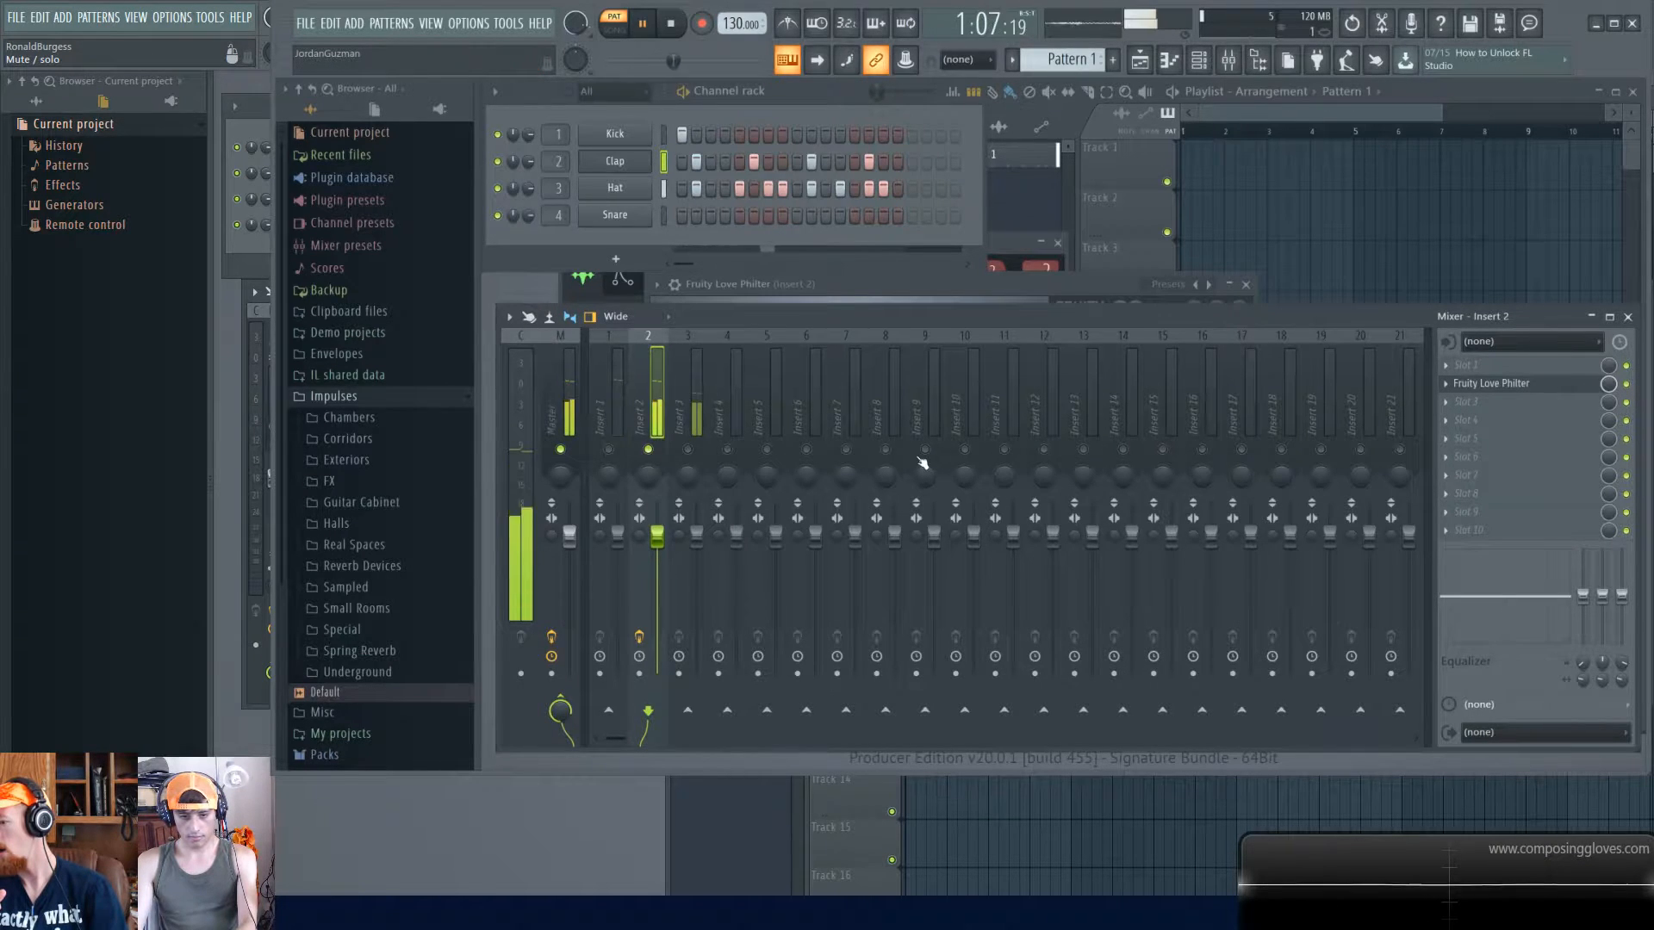
{"action": "key", "text": "space"}
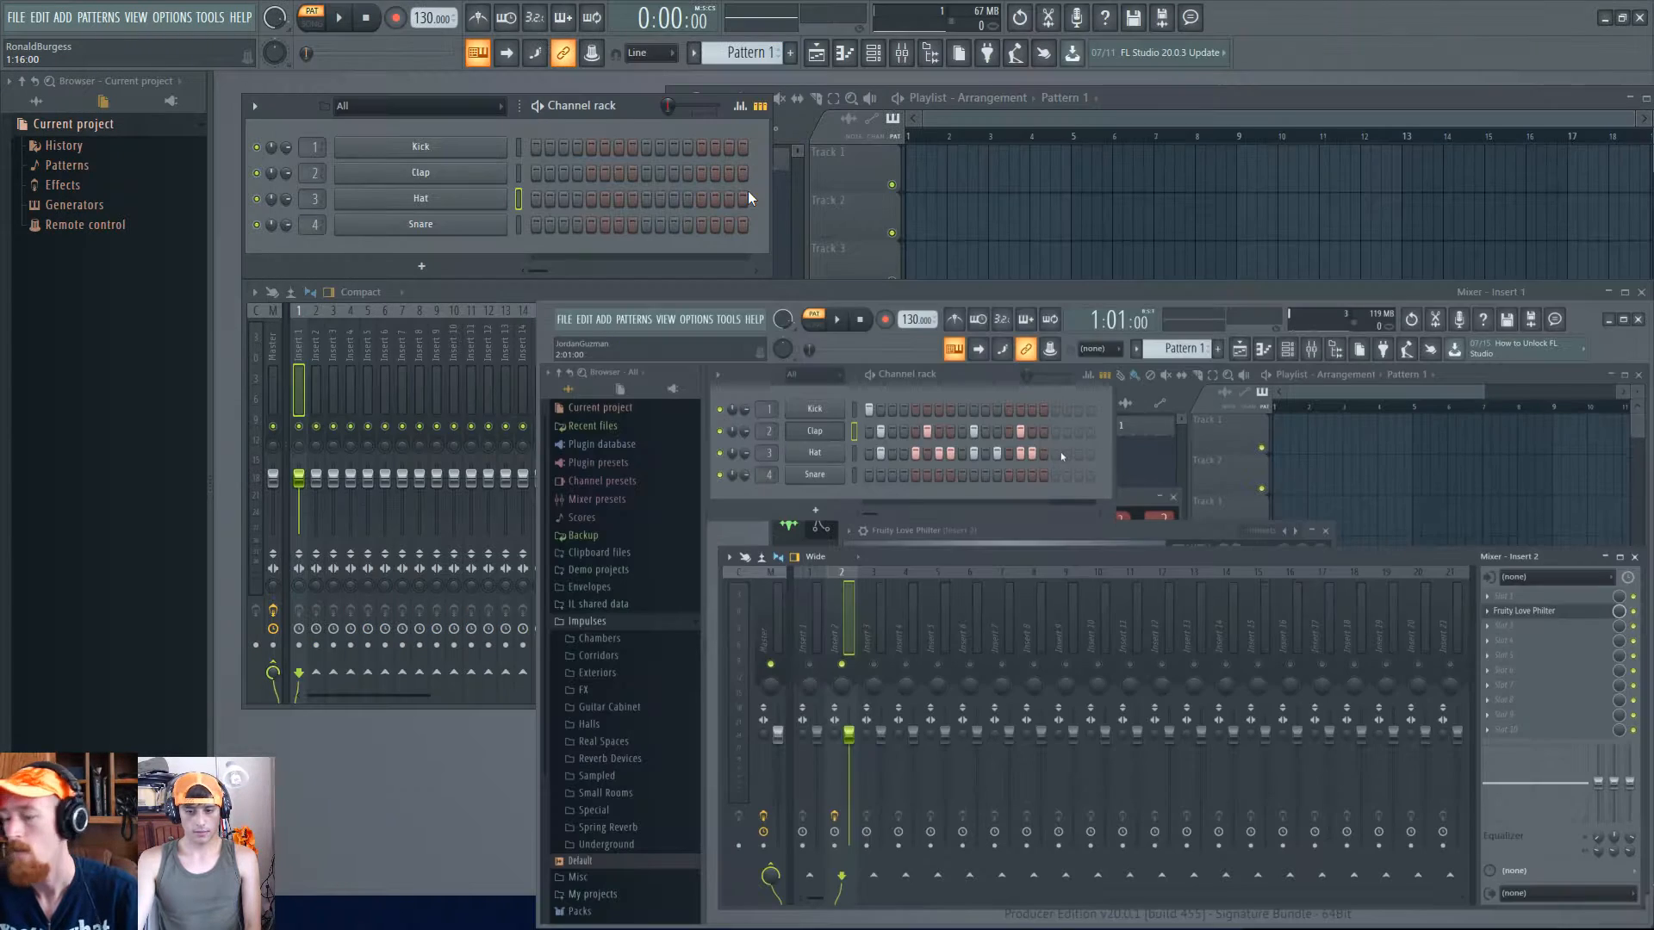
- Clear the existing steps from the channel rack and fill the Kick channel on every 4 steps
{"action": "right_click", "coordinate": [908, 187]}
{"action": "right_click", "coordinate": [1019, 429]}
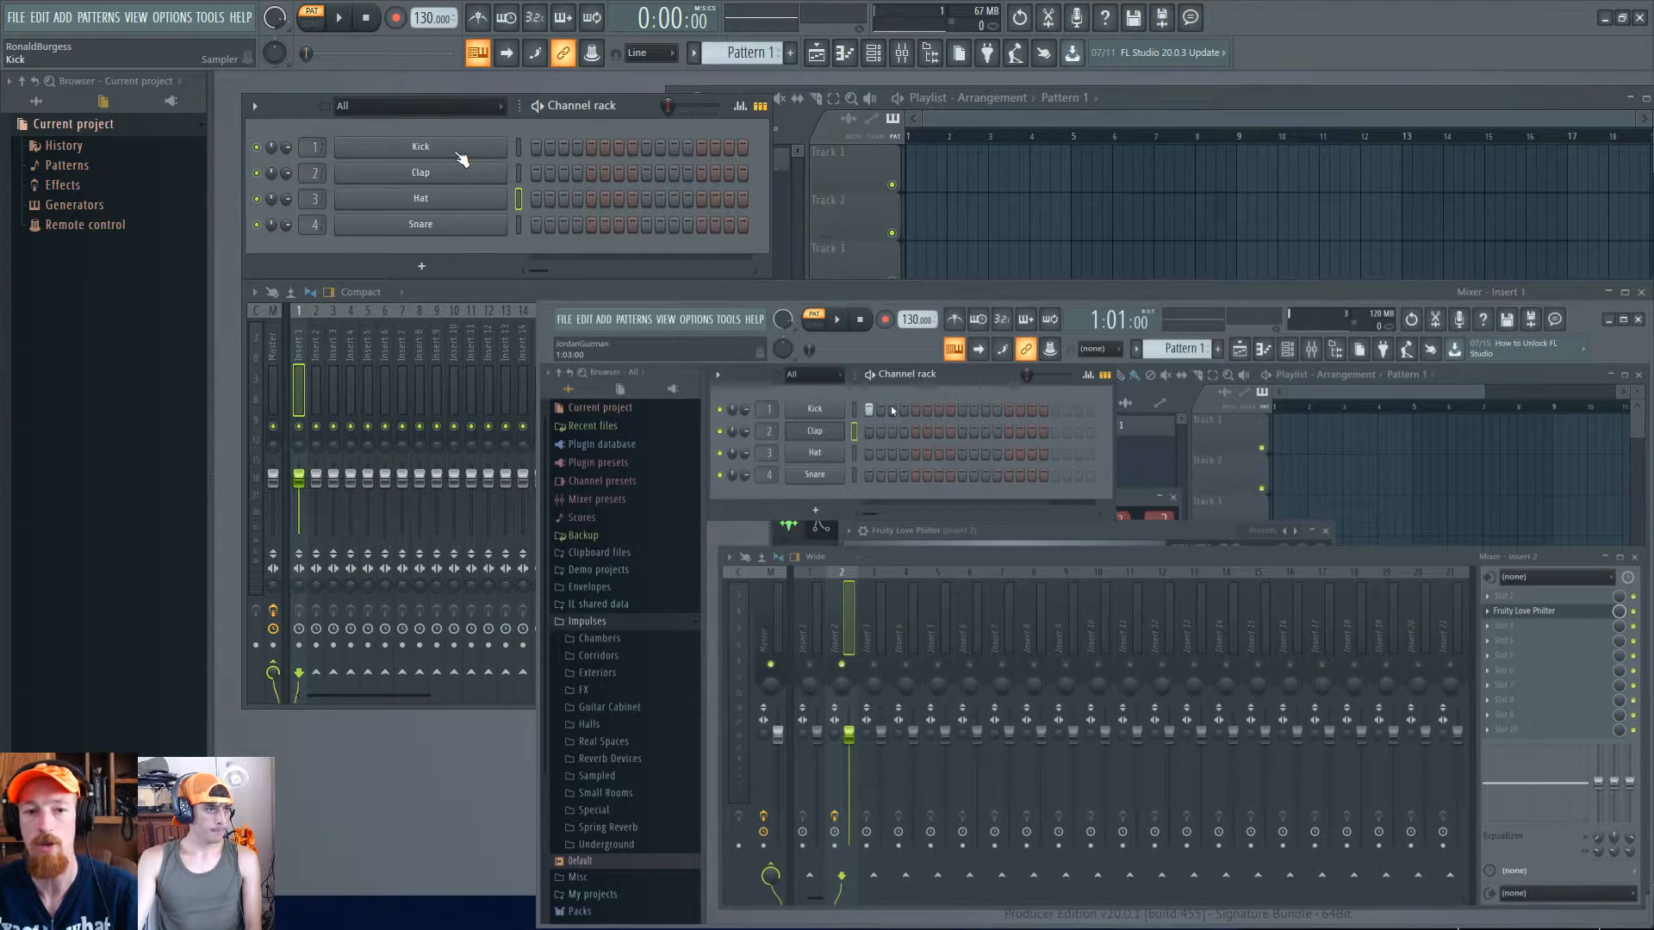
{"action": "right_click", "coordinate": [455, 151]}
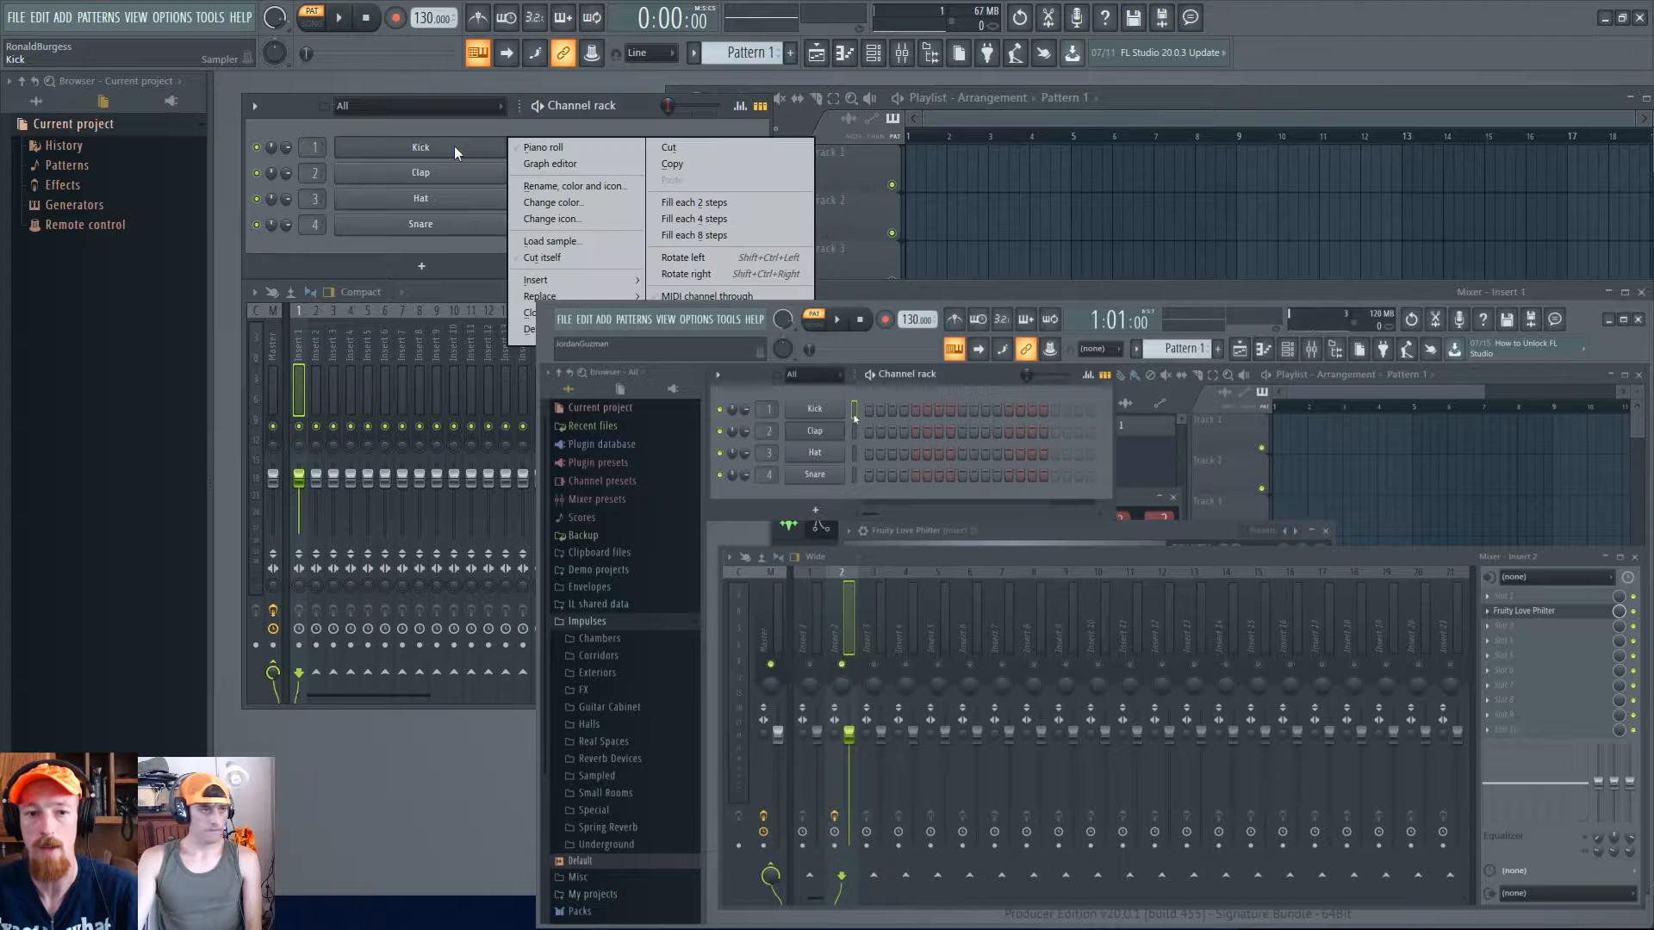
{"action": "right_click", "coordinate": [808, 416]}
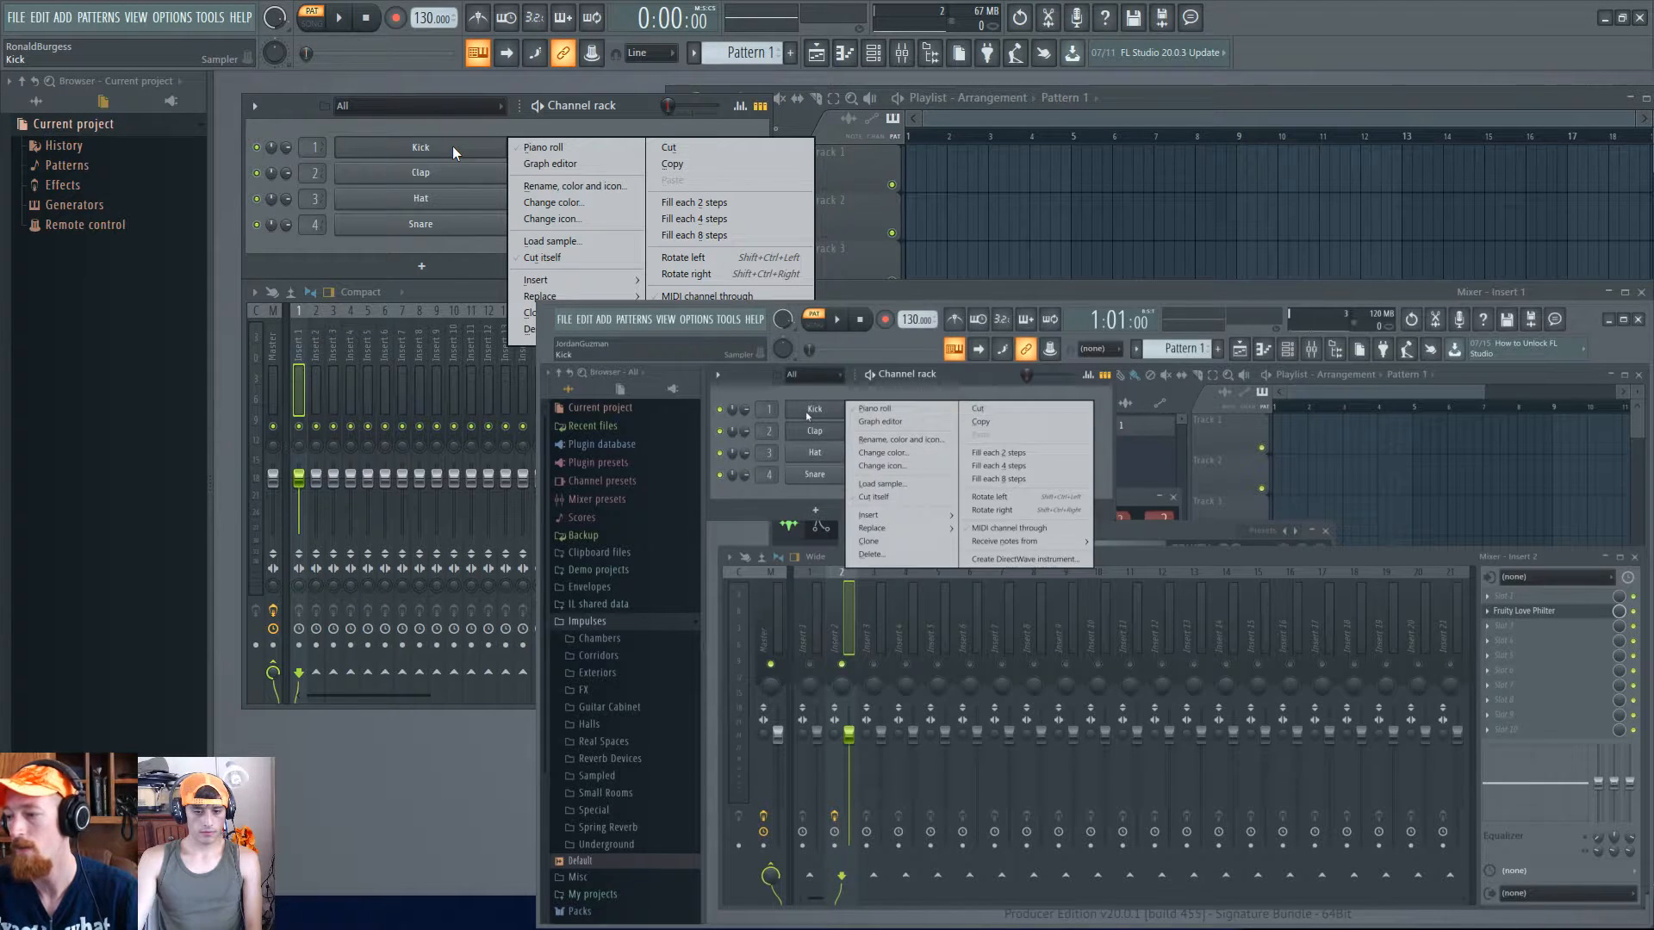
{"action": "left_click", "coordinate": [703, 219]}
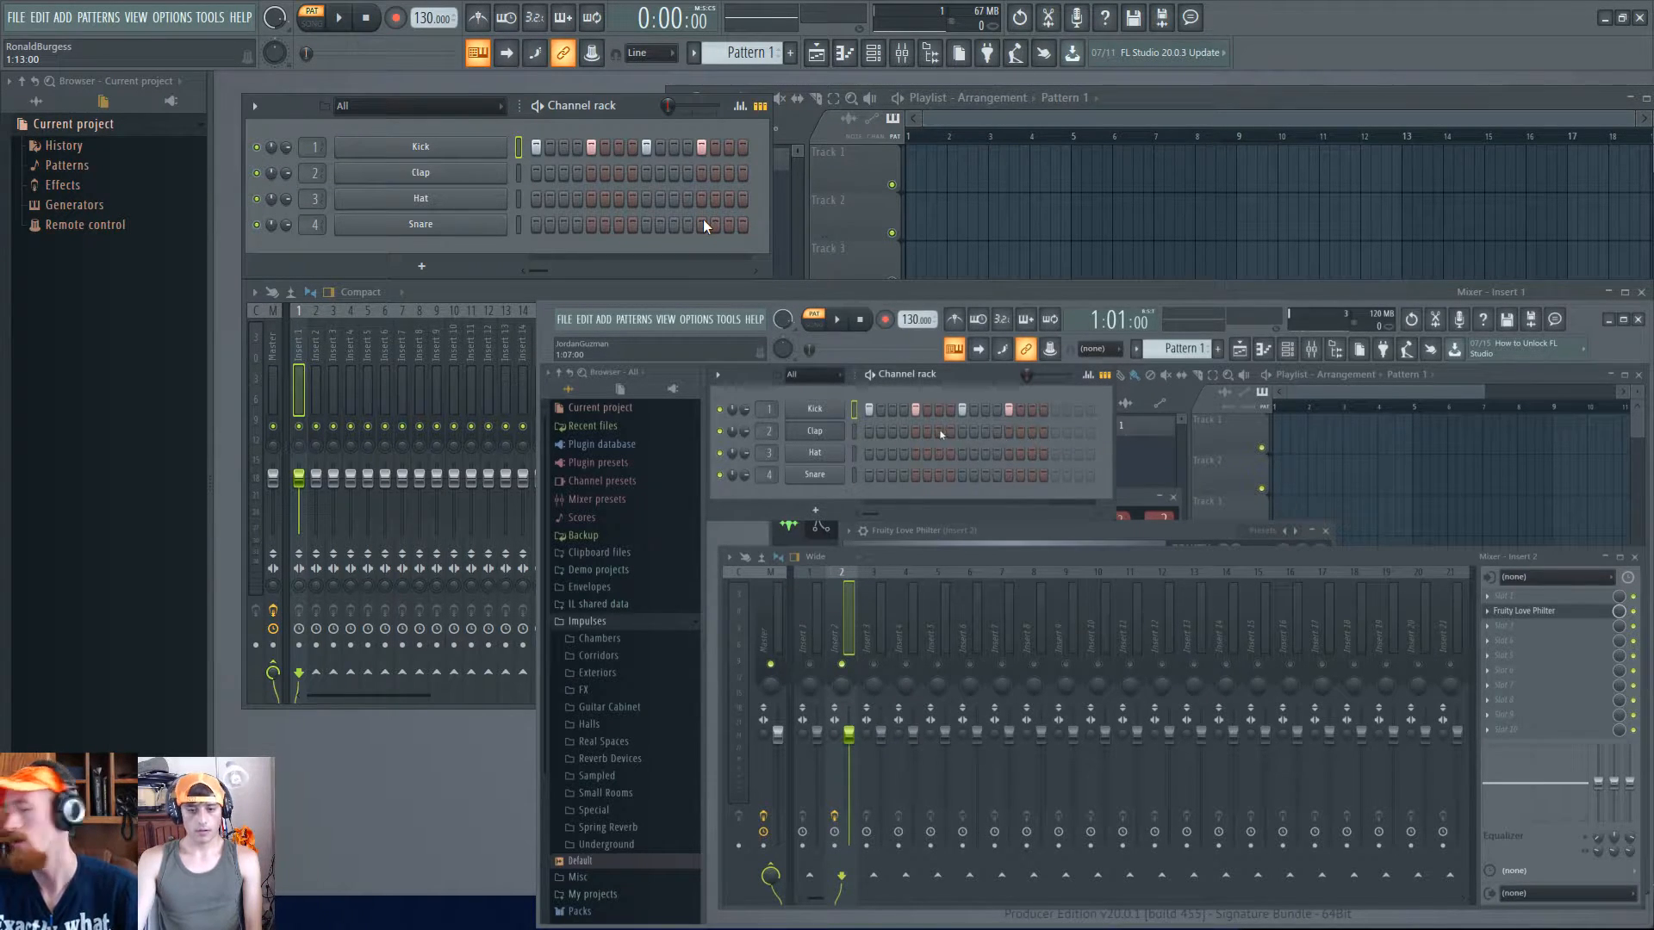
- Add Hat hits on steps 3, 7, 11 and 15 and Clap hits on steps 5 and 13, and play the pattern
{"action": "left_click", "coordinate": [563, 203]}
{"action": "left_click", "coordinate": [618, 199]}
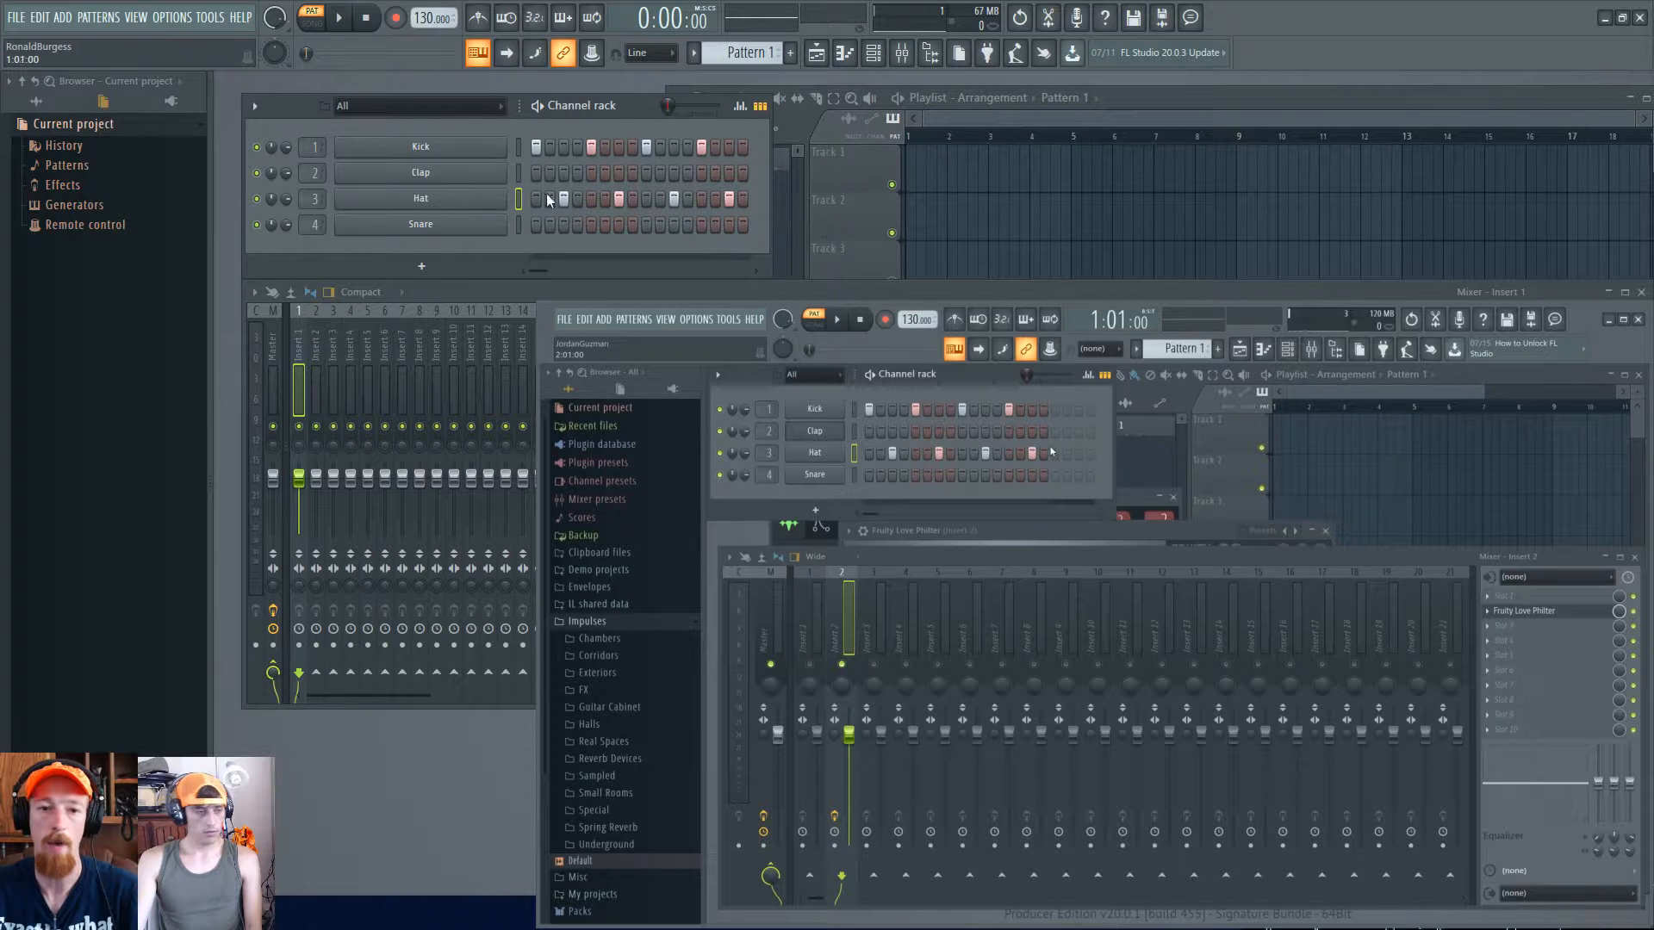
{"action": "left_click", "coordinate": [589, 174]}
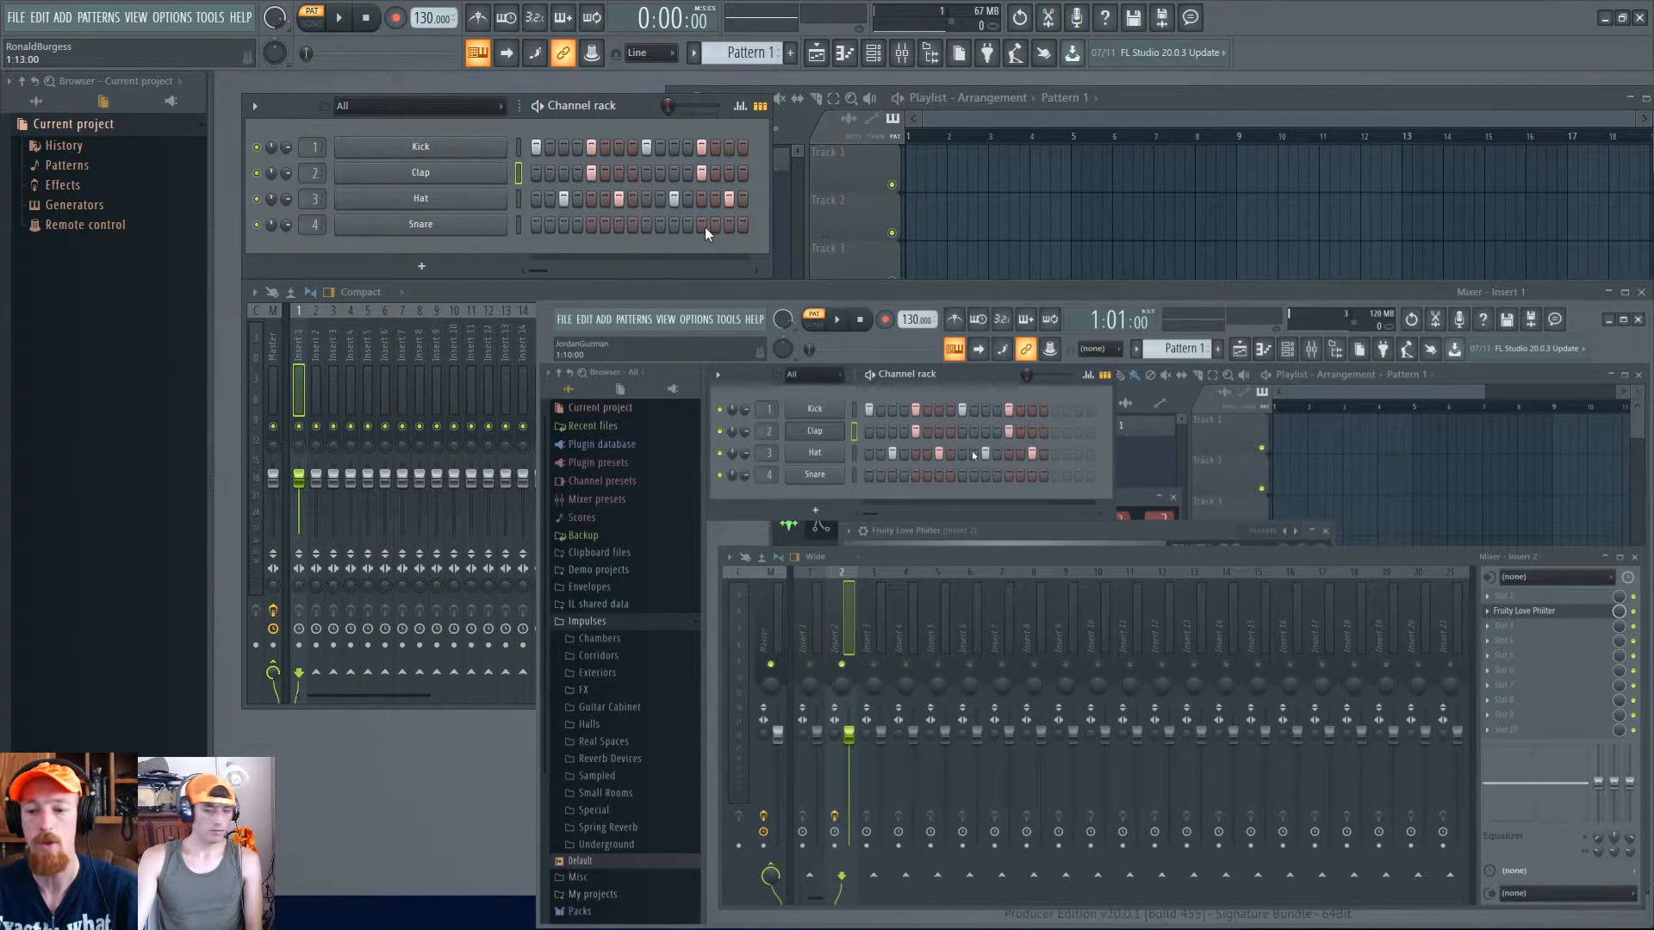
{"action": "key", "text": "space"}
{"action": "key", "text": "space"}
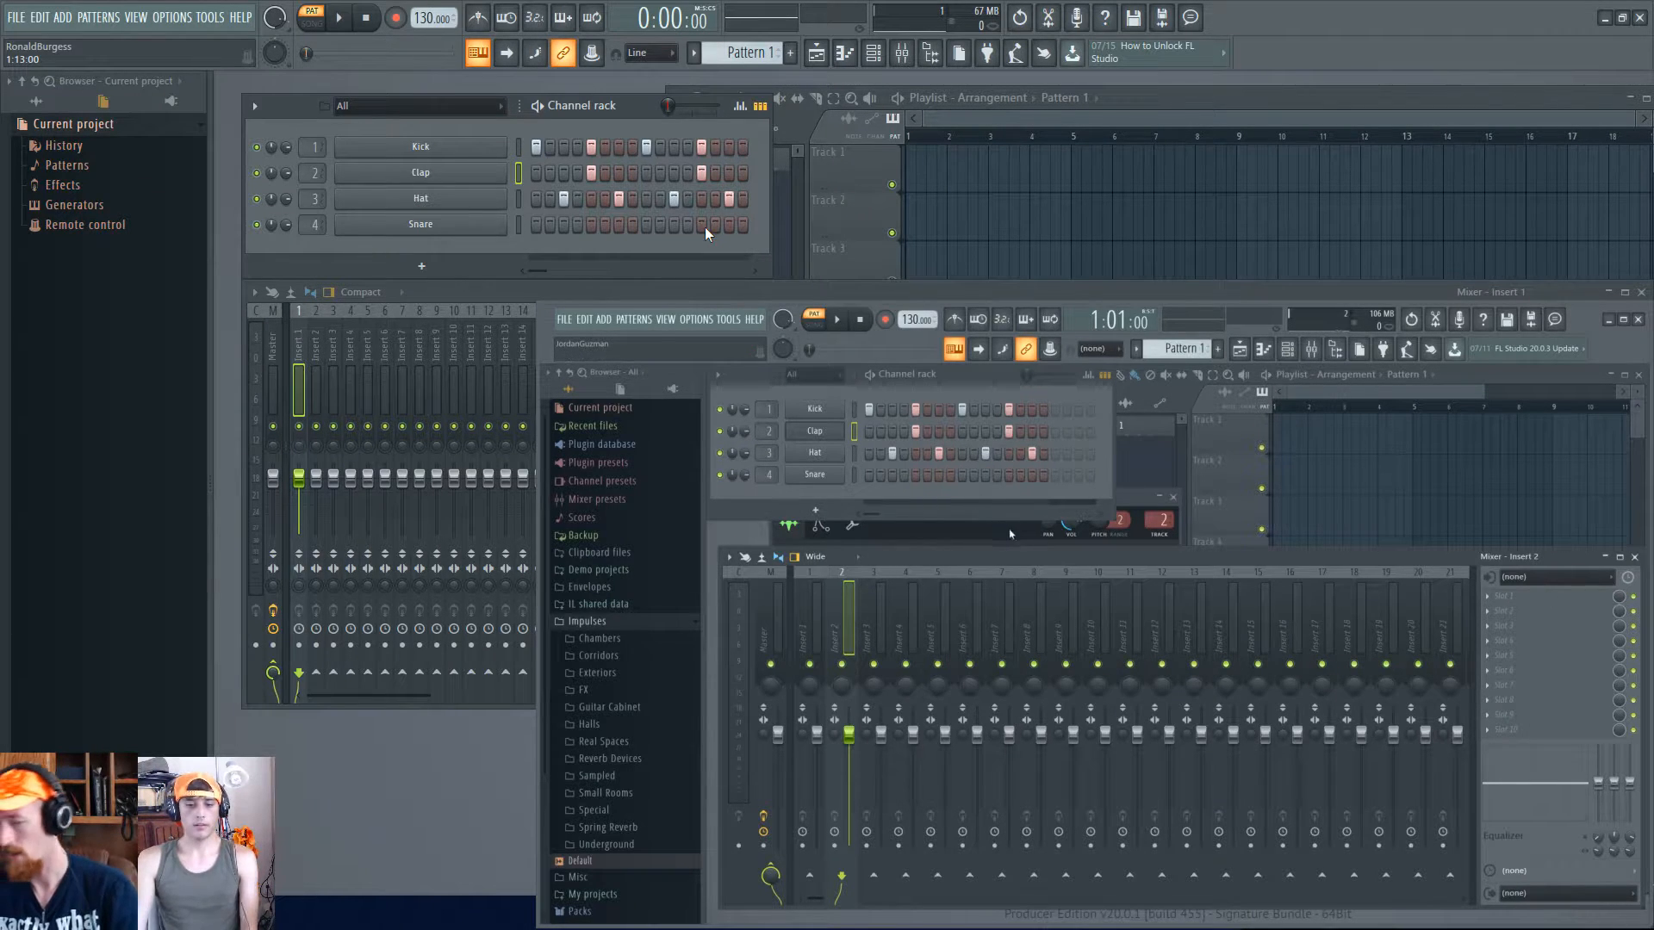
- Add a Harmless synth channel from the classic synths to the channel rack and move its window clear of the rack
{"action": "left_click_drag", "start_coordinate": [865, 287], "coordinate": [840, 286]}
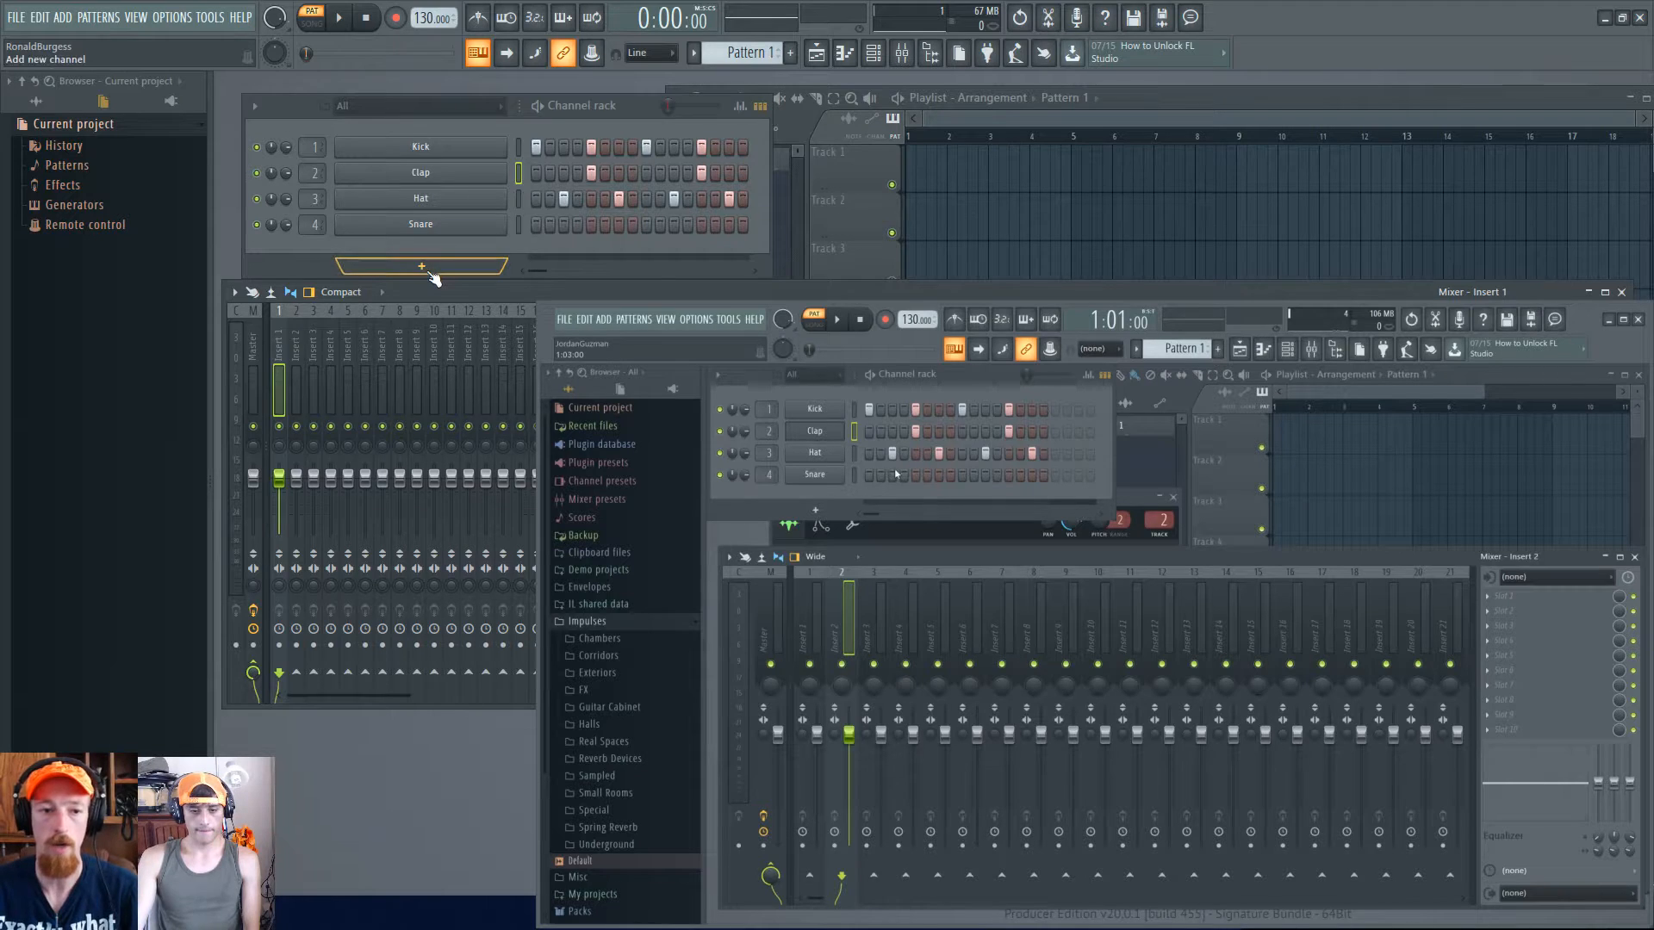
{"action": "left_click", "coordinate": [429, 274]}
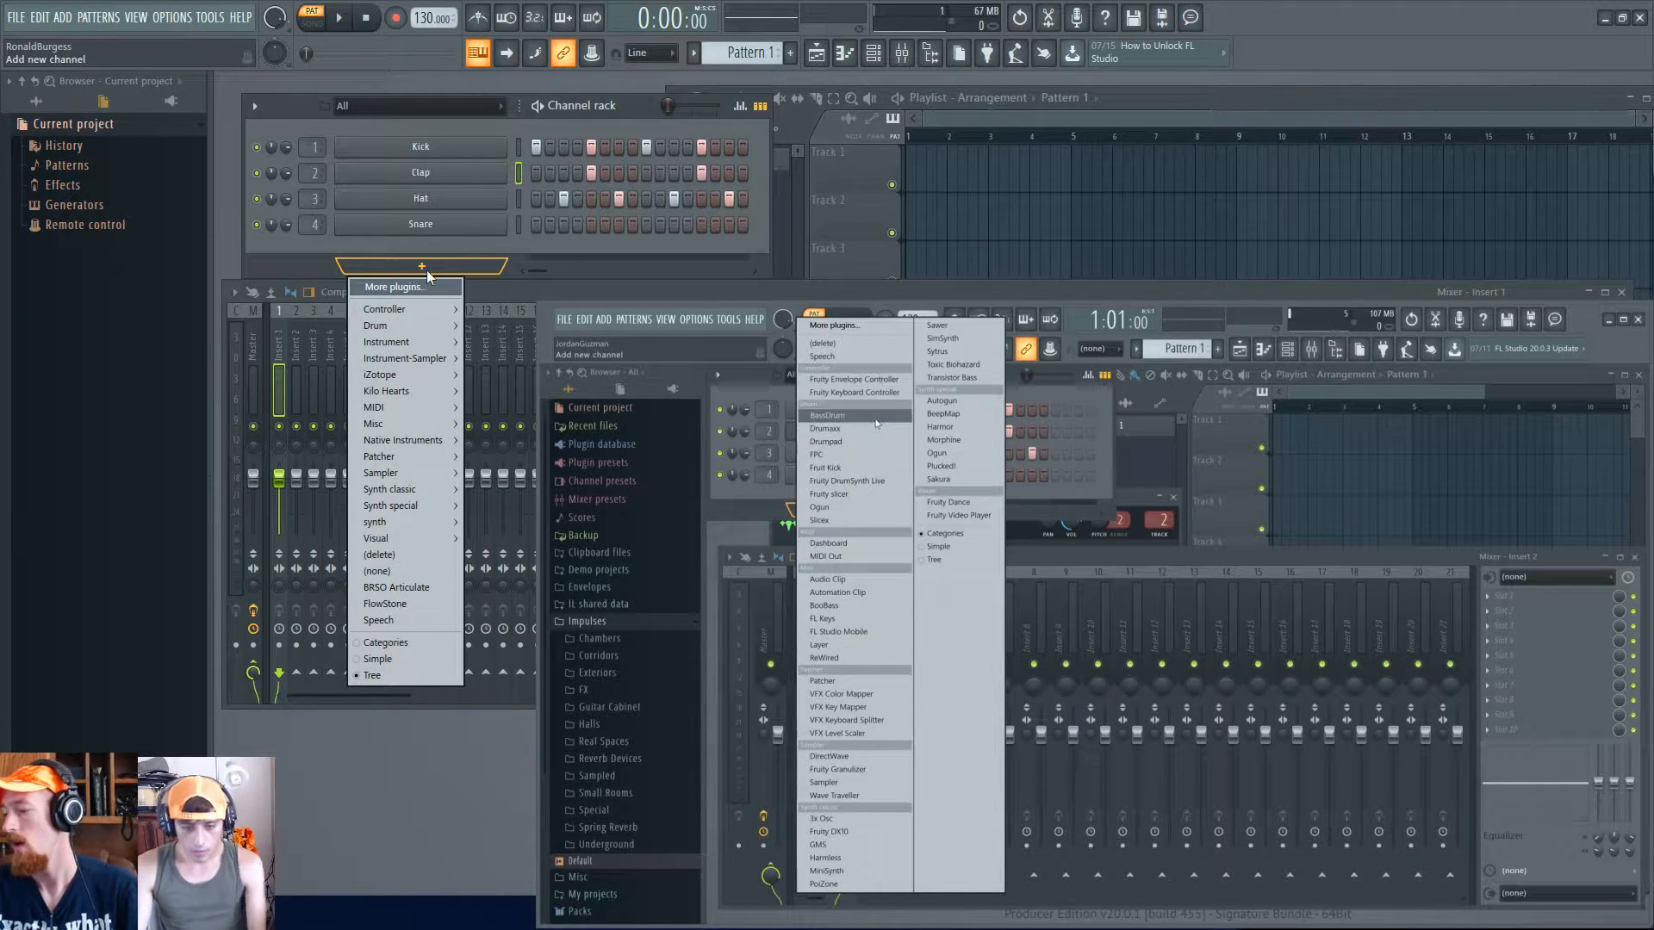
{"action": "mouse_move", "coordinate": [429, 496]}
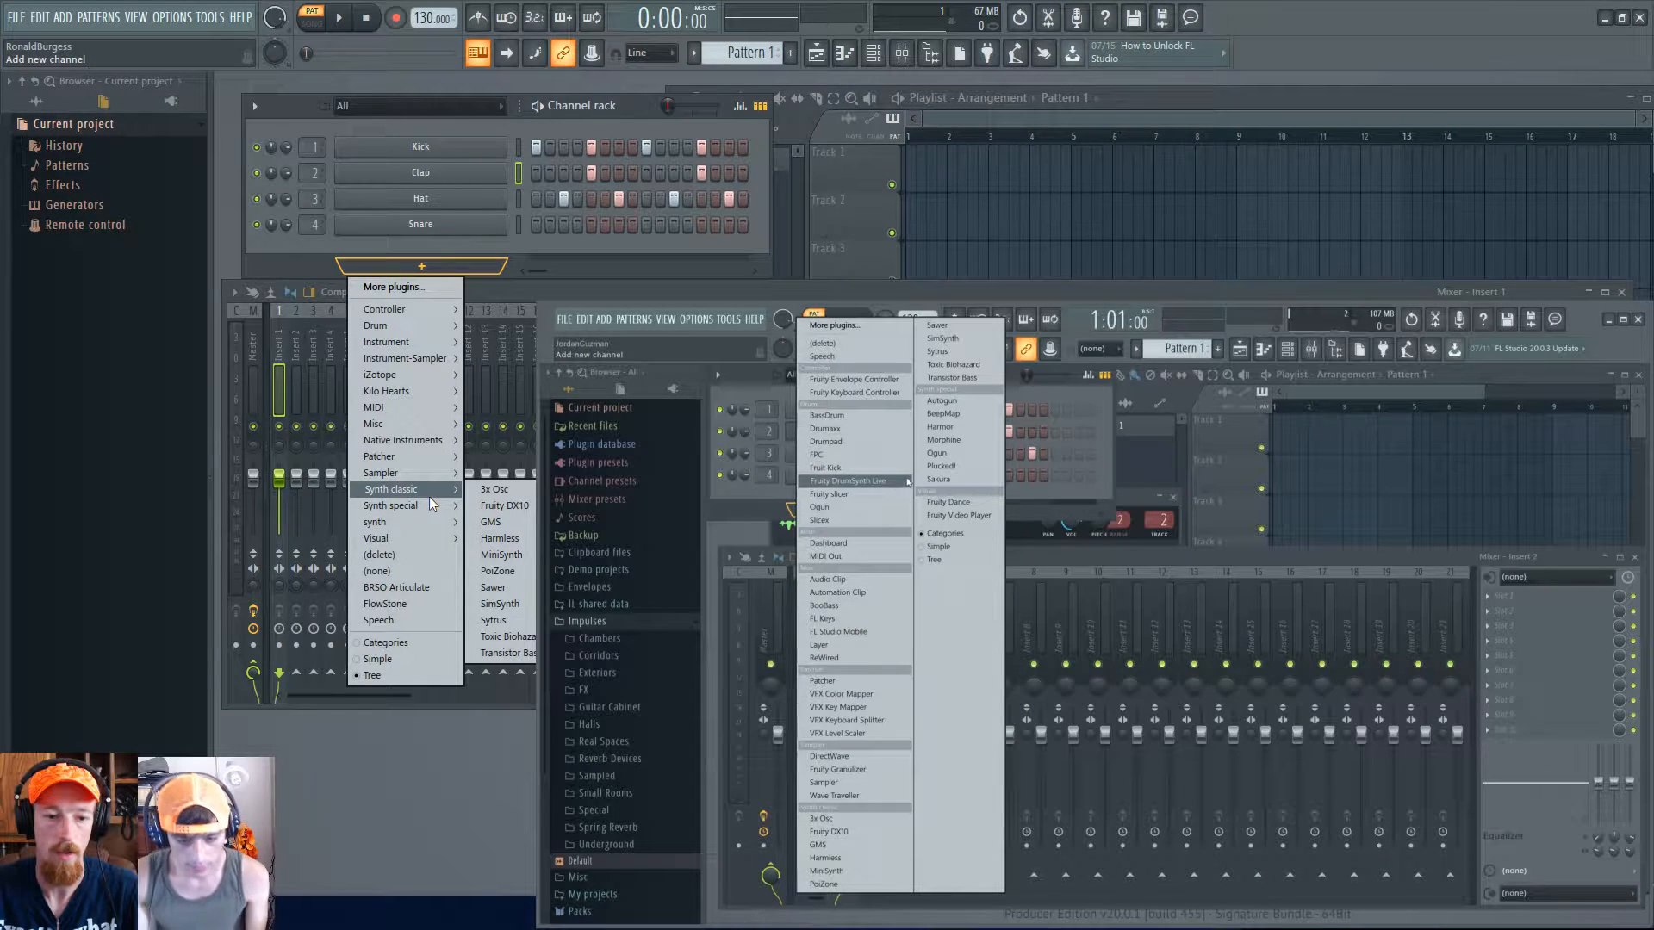
{"action": "left_click", "coordinate": [527, 540]}
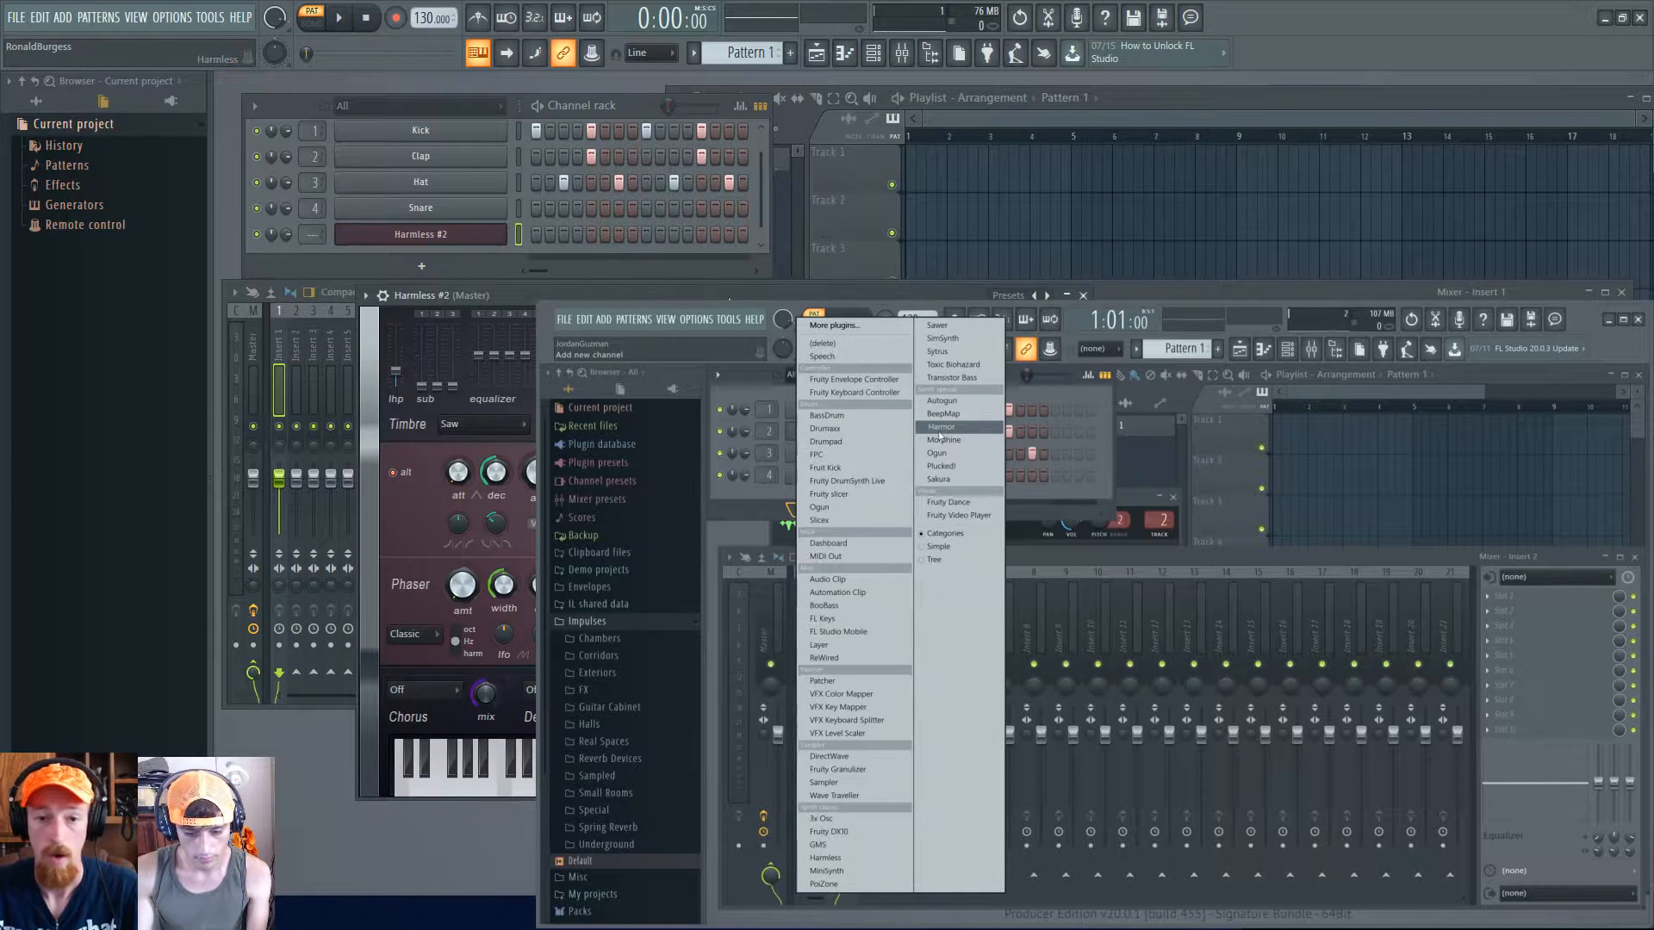
{"action": "left_click_drag", "start_coordinate": [734, 292], "coordinate": [875, 250]}
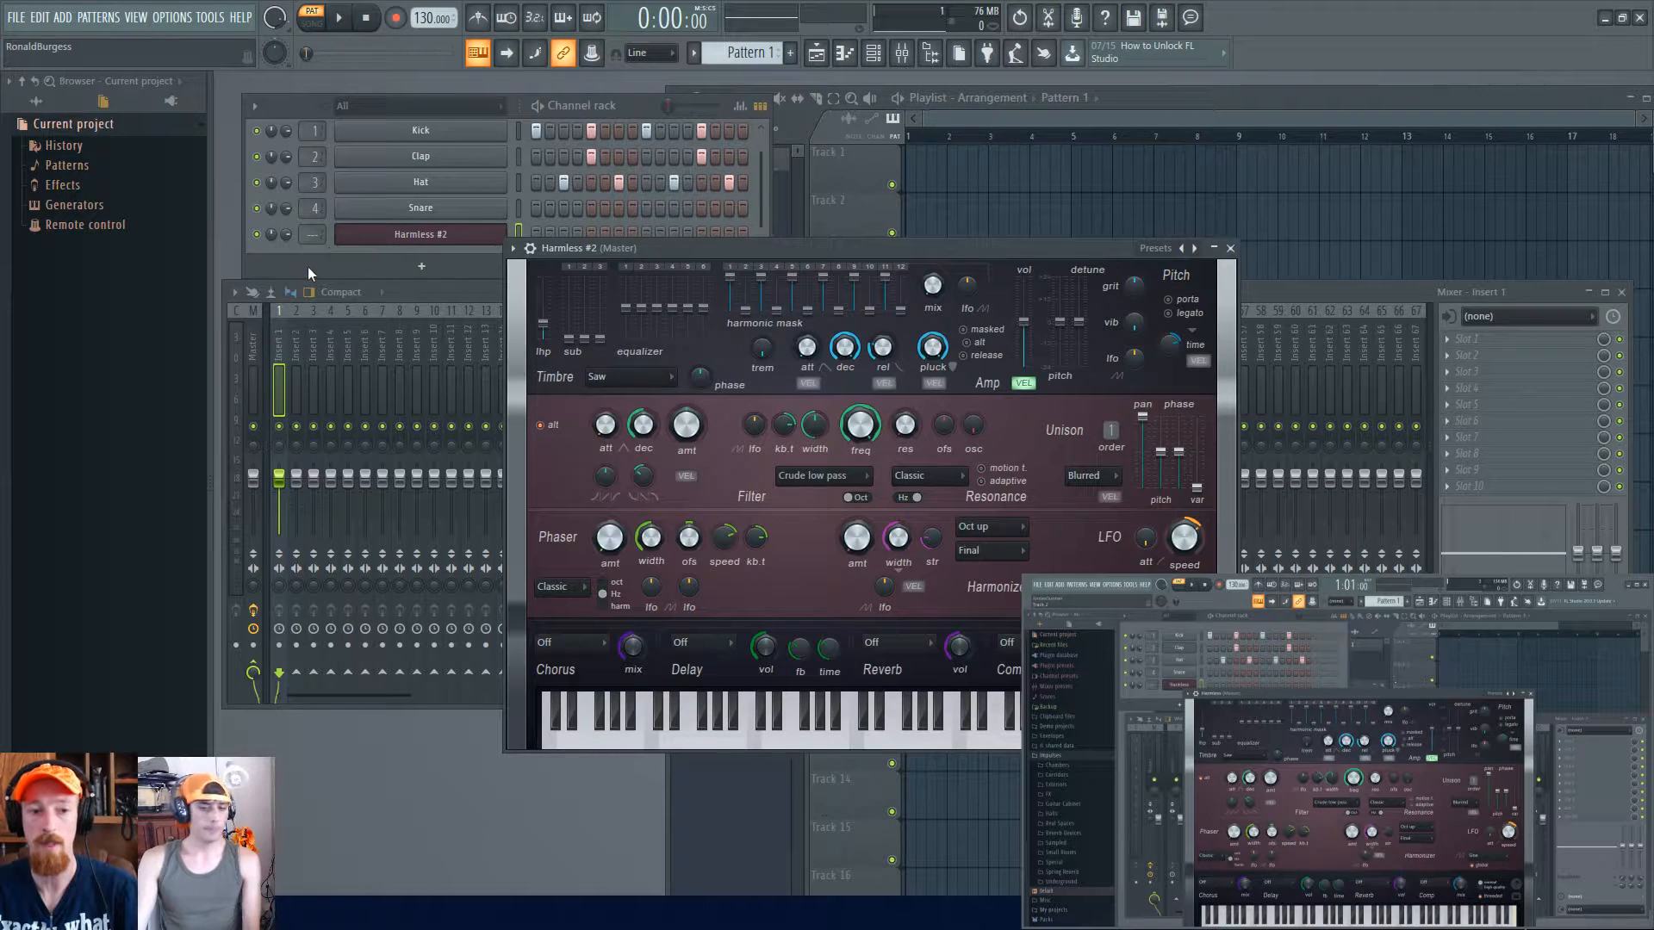
- Search the full generator plugin list for Harmless, and open the visual plugin picker to look over all available plugins
{"action": "left_click", "coordinate": [401, 270]}
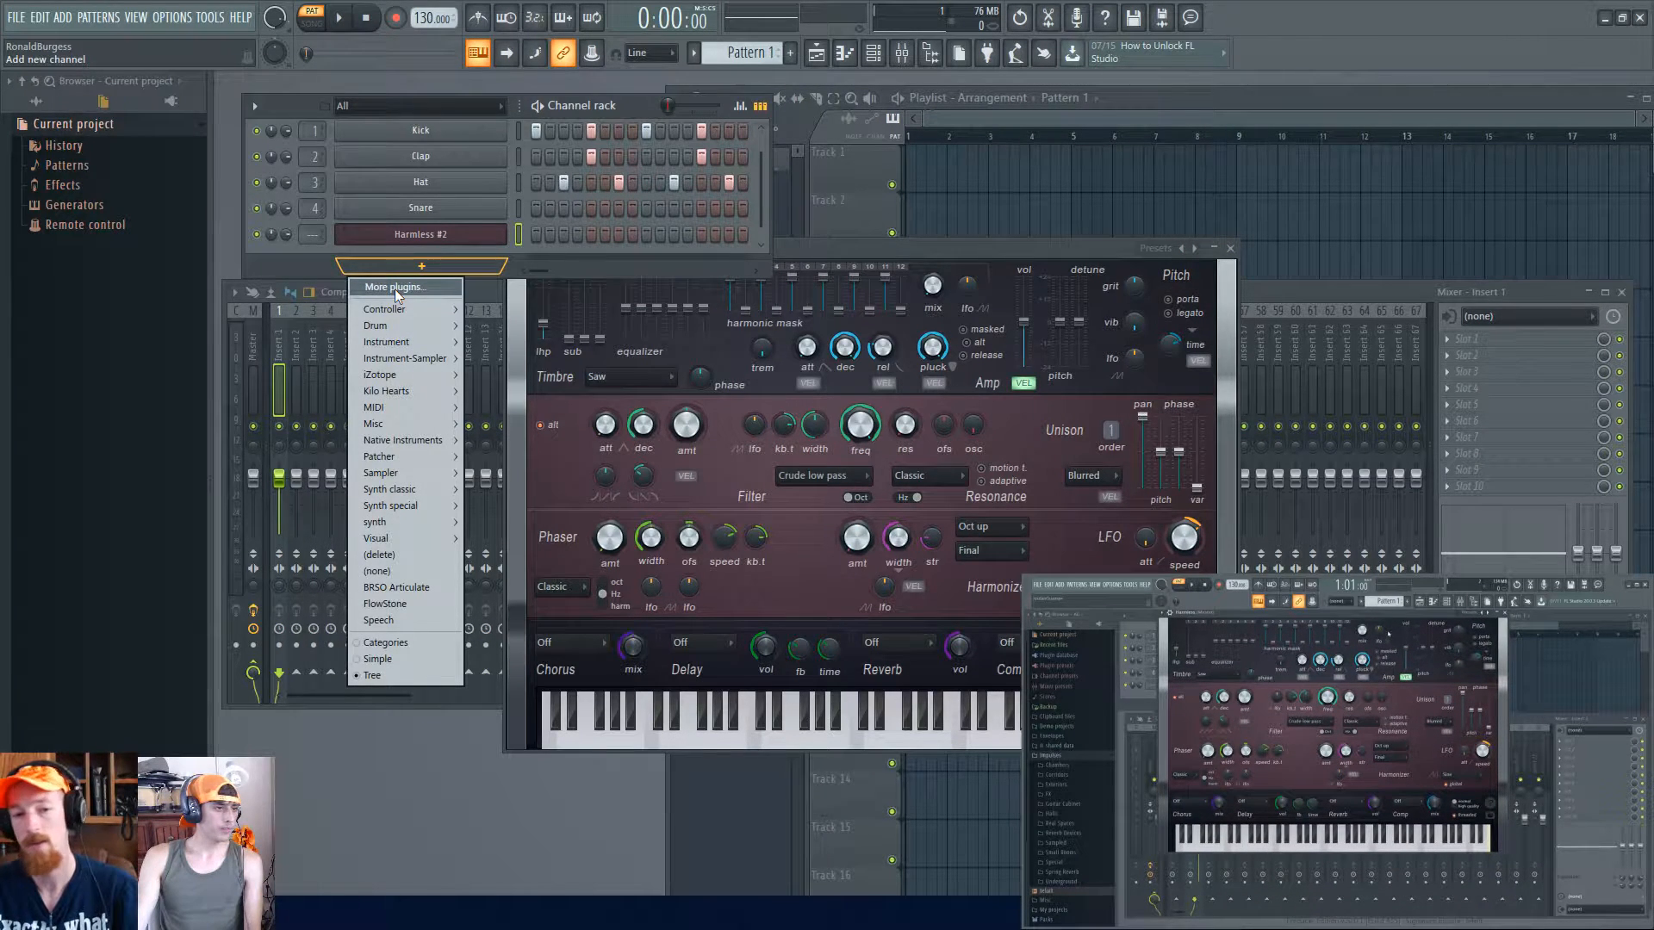
{"action": "left_click", "coordinate": [395, 288]}
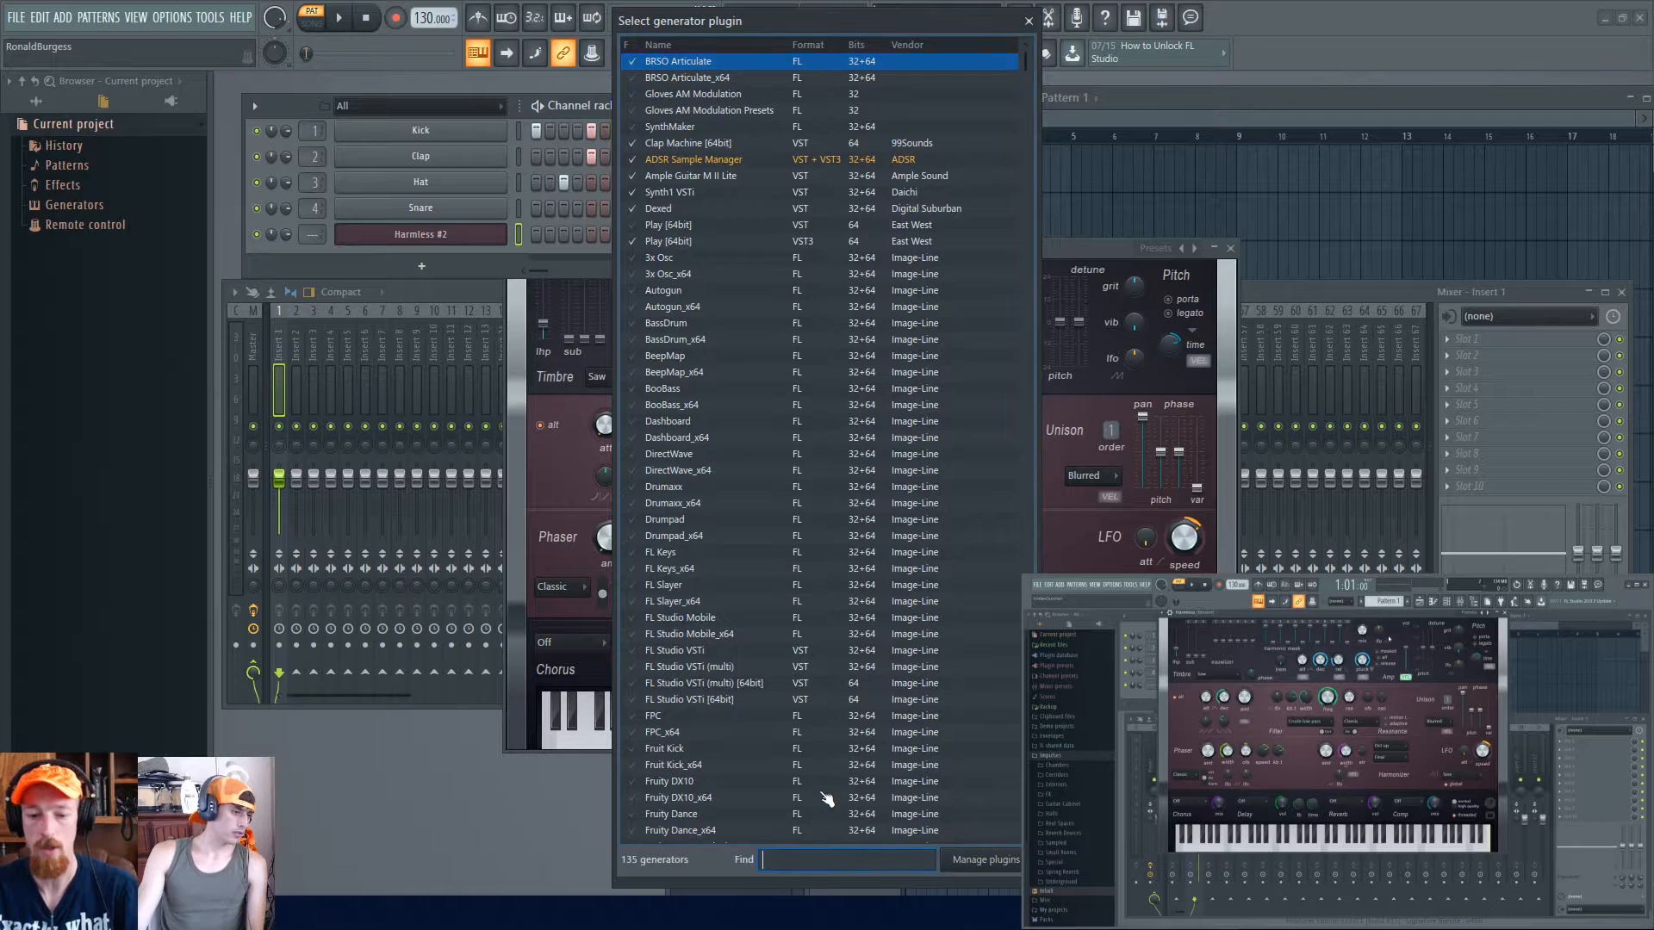
{"action": "type", "text": "Harmle"}
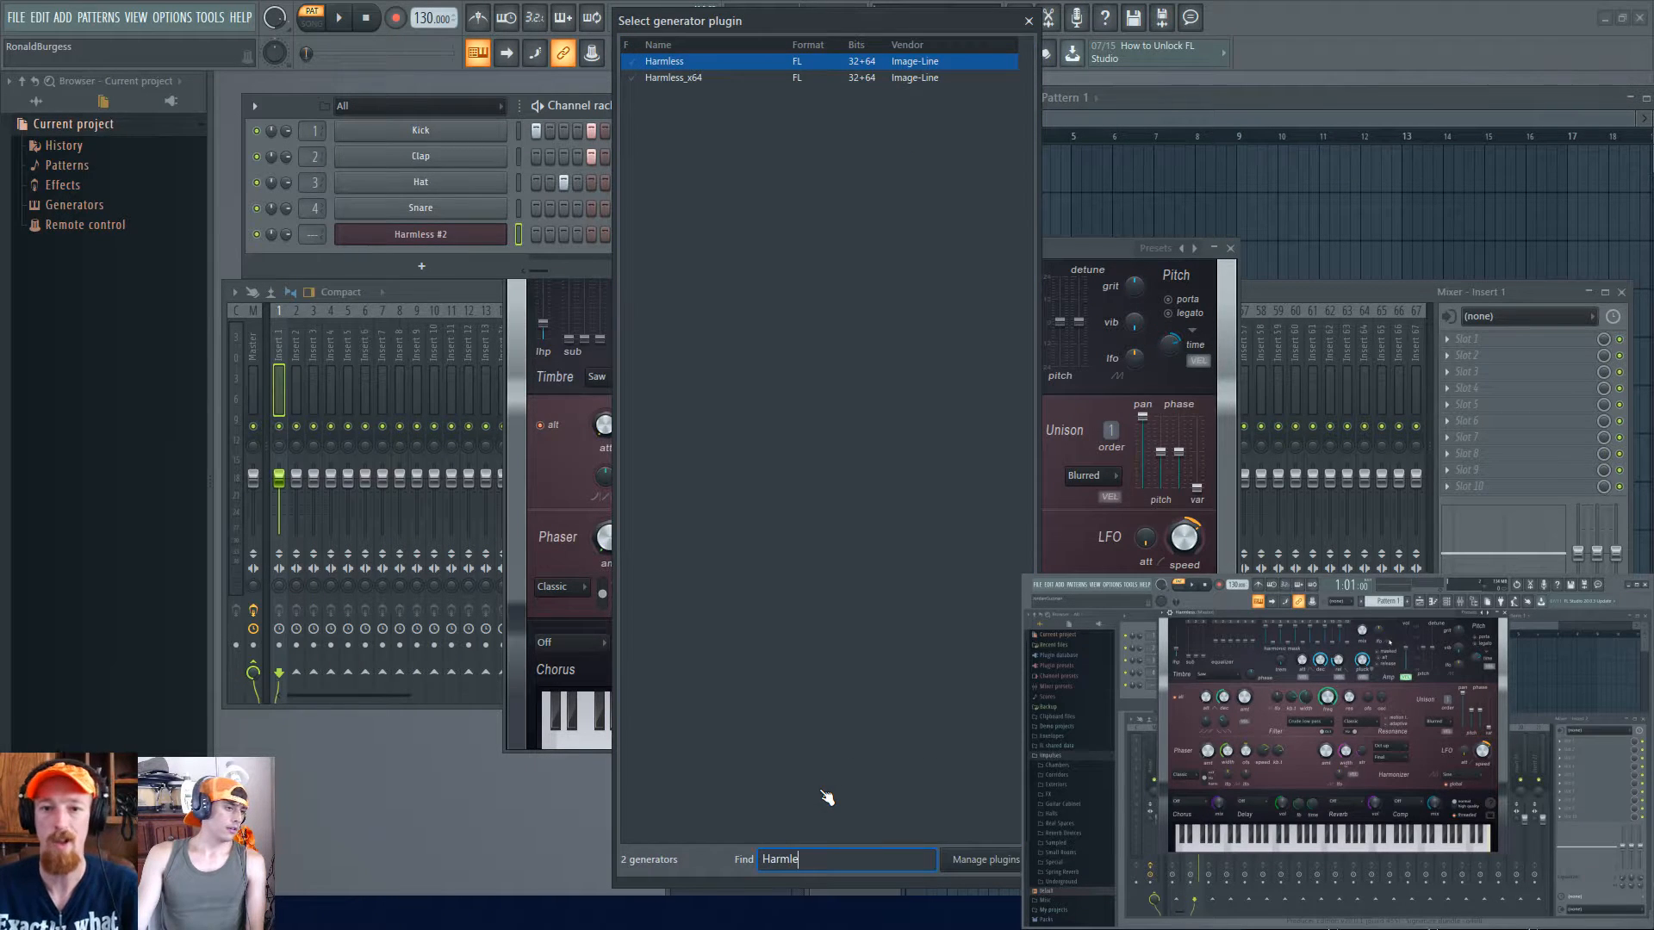
{"action": "key", "text": "Return"}
{"action": "mouse_move", "coordinate": [923, 267]}
{"action": "left_mouse_down"}
{"action": "mouse_move", "coordinate": [983, 248]}
{"action": "mouse_move", "coordinate": [942, 262]}
{"action": "left_mouse_up"}
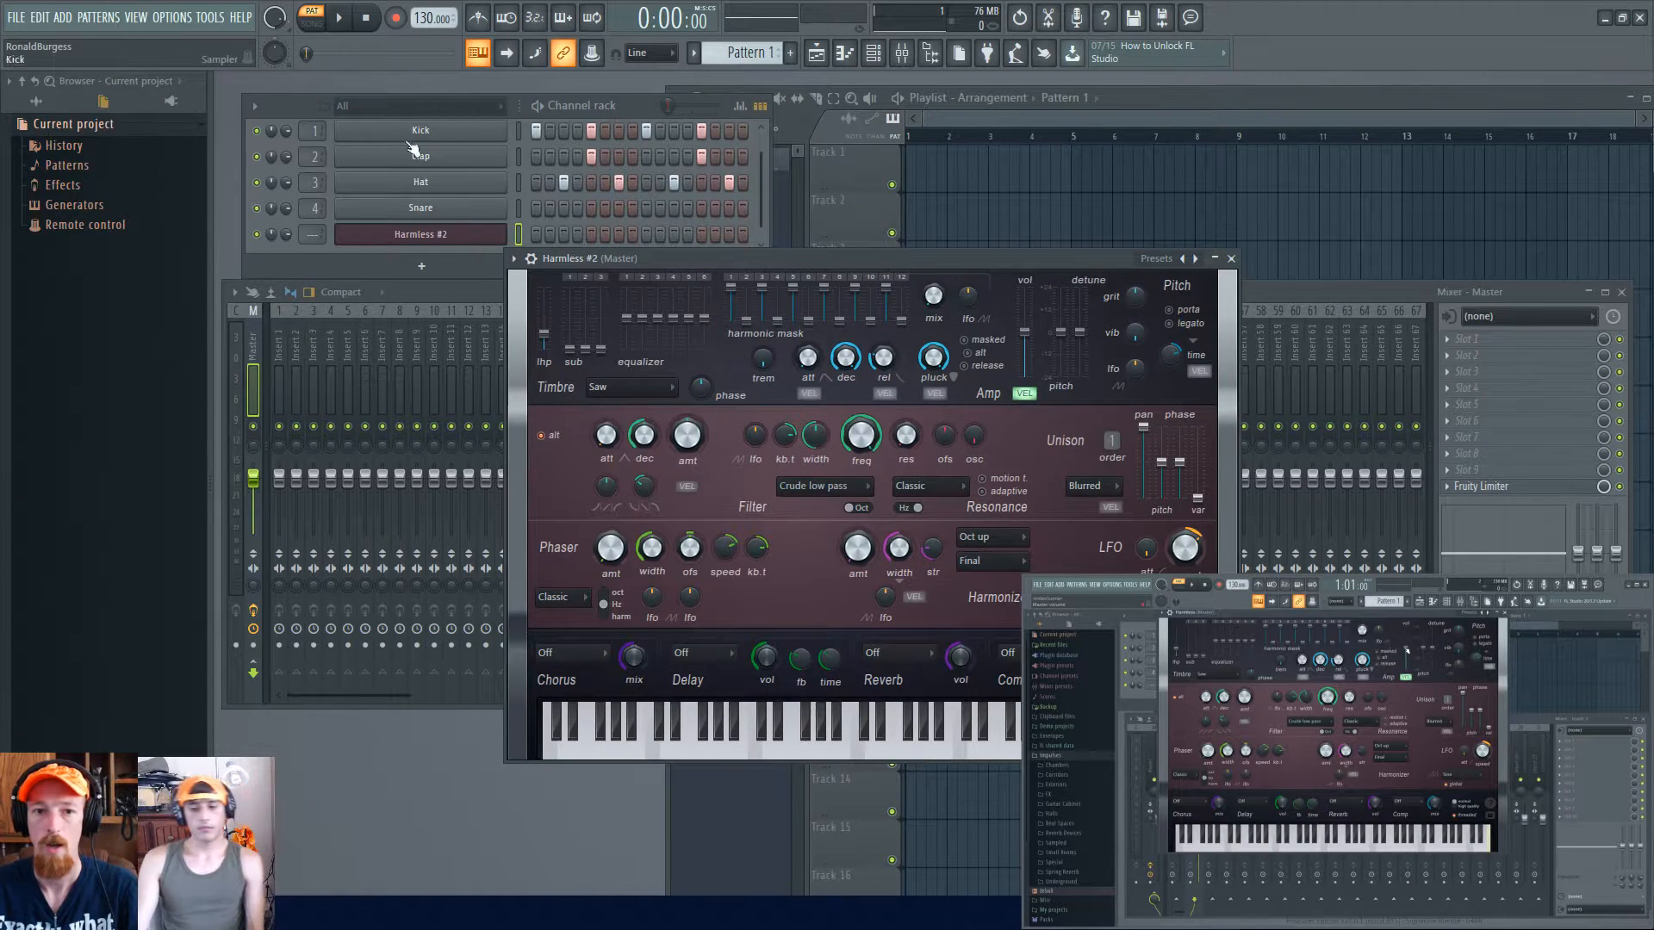
{"action": "left_click", "coordinate": [331, 258]}
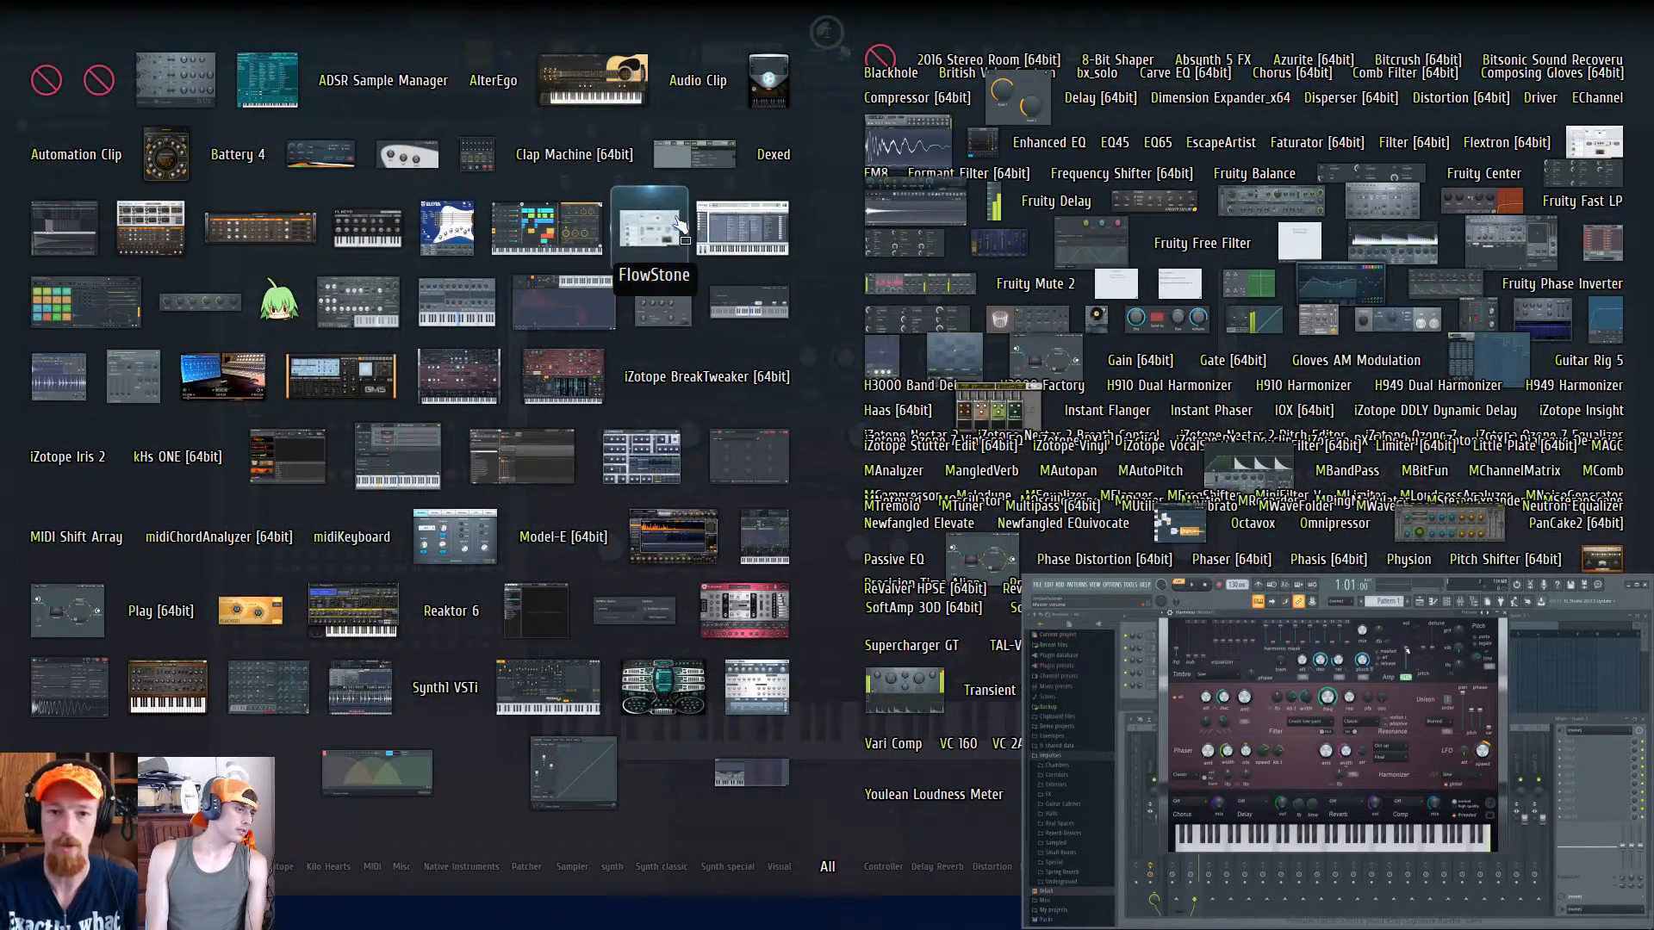
- Find Harmless in the plugin picker, add it to the channel rack, and delete that duplicate channel
{"action": "type", "text": "harmless"}
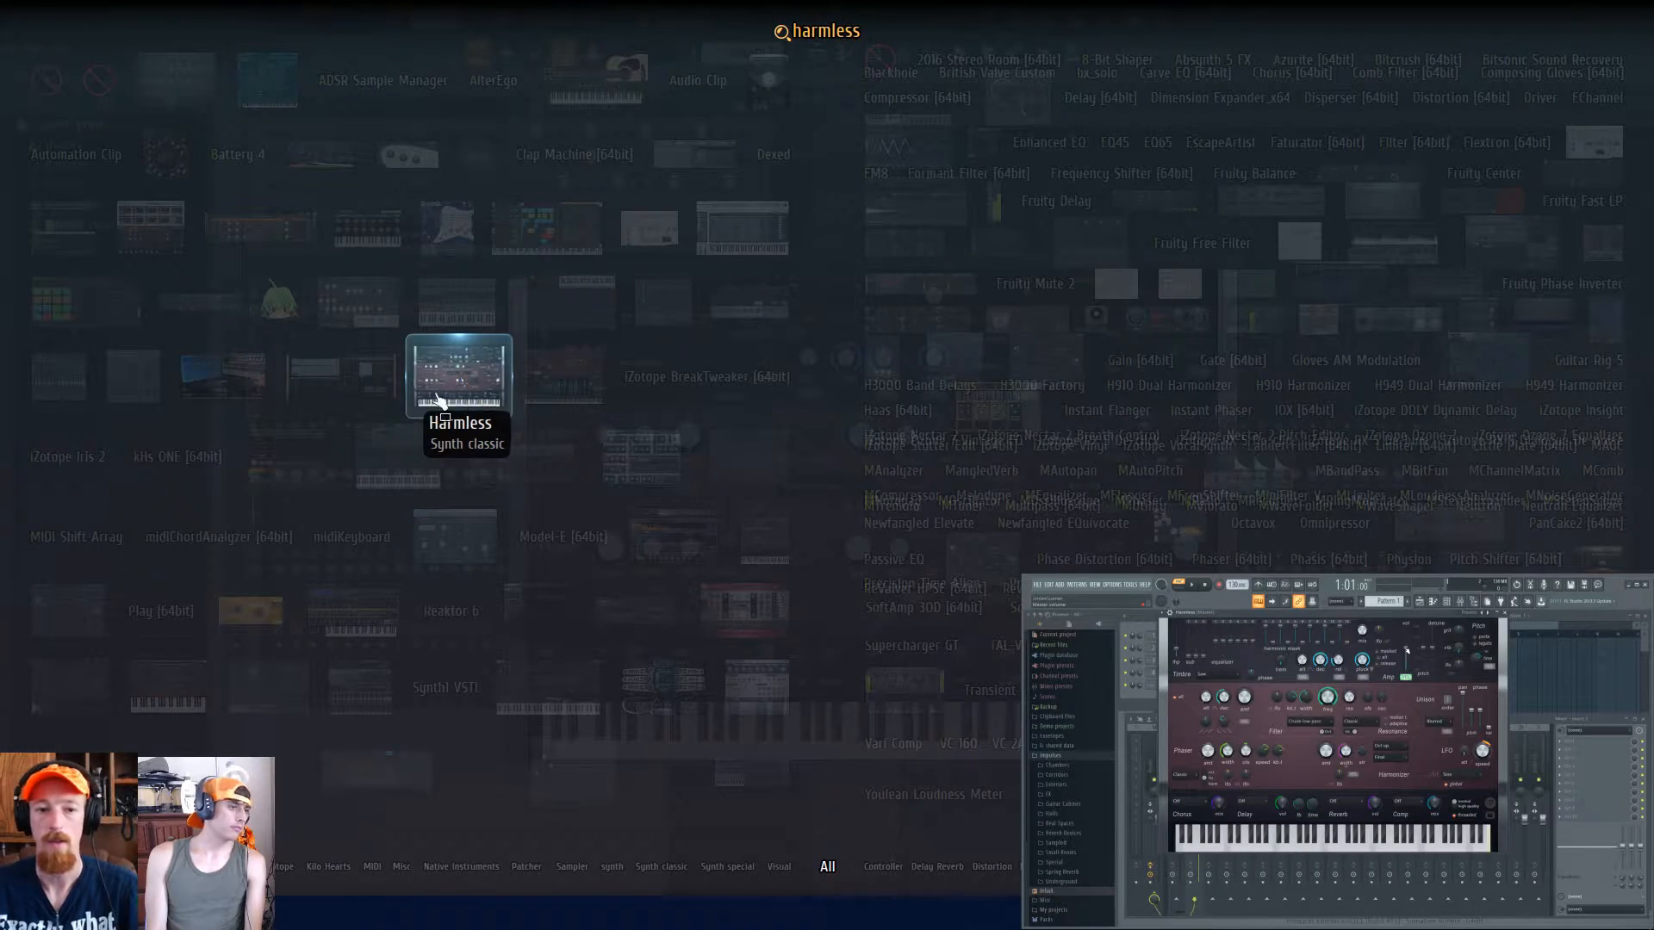
{"action": "left_click_drag", "start_coordinate": [464, 386], "coordinate": [385, 249]}
{"action": "right_click", "coordinate": [421, 239]}
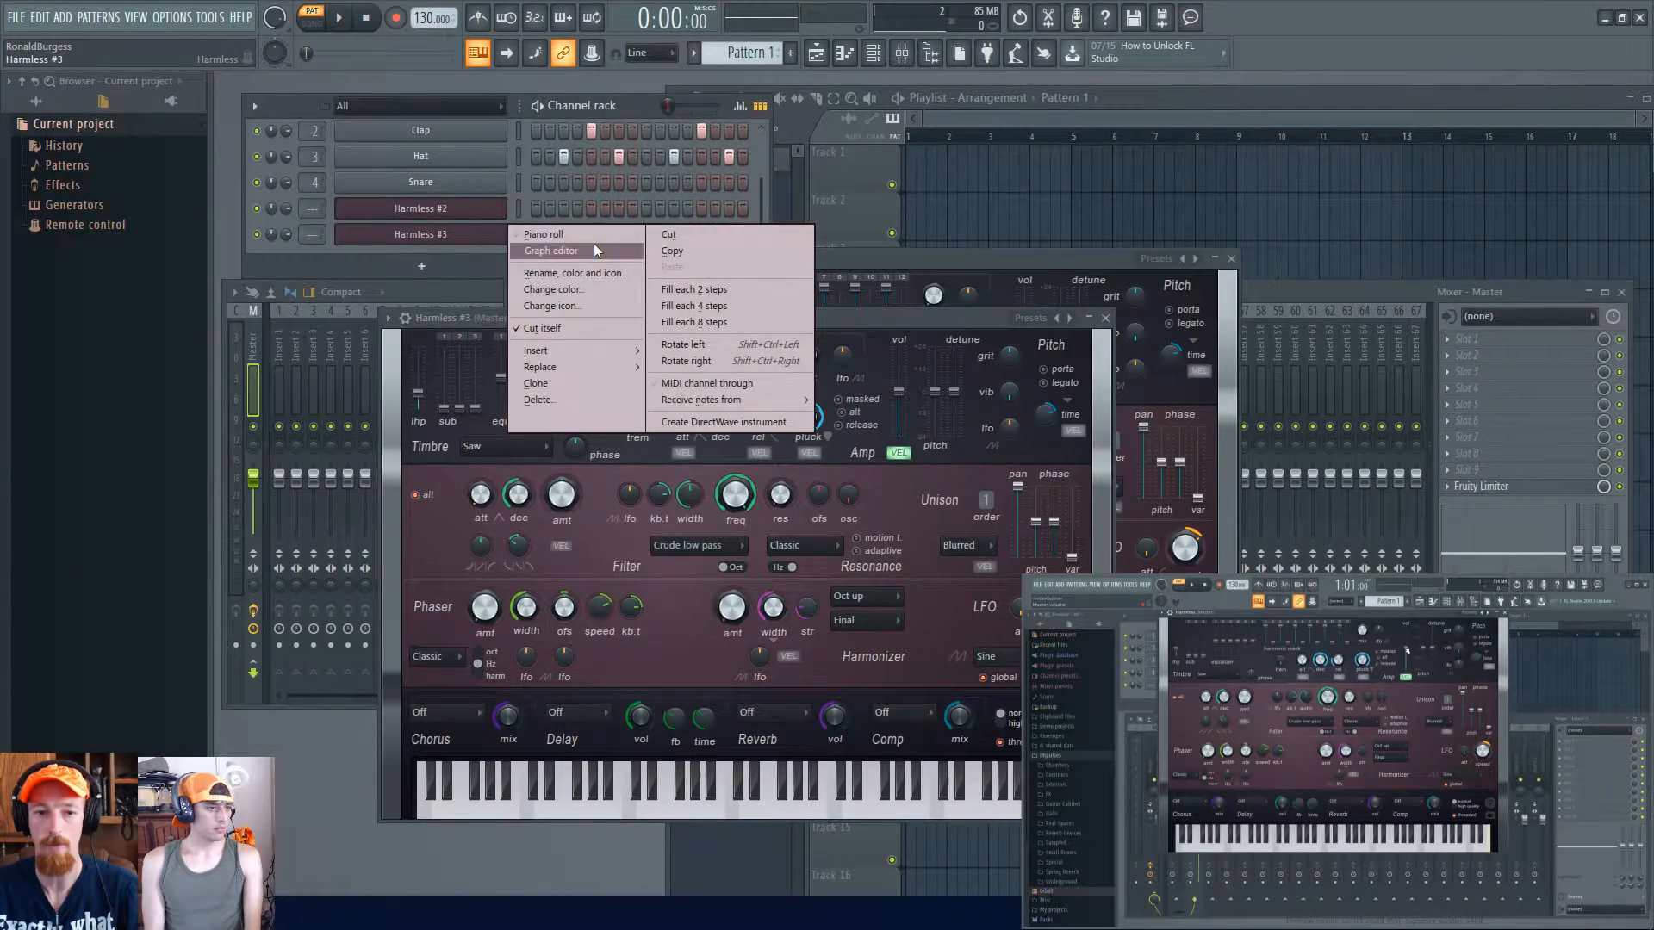
{"action": "left_click", "coordinate": [584, 398]}
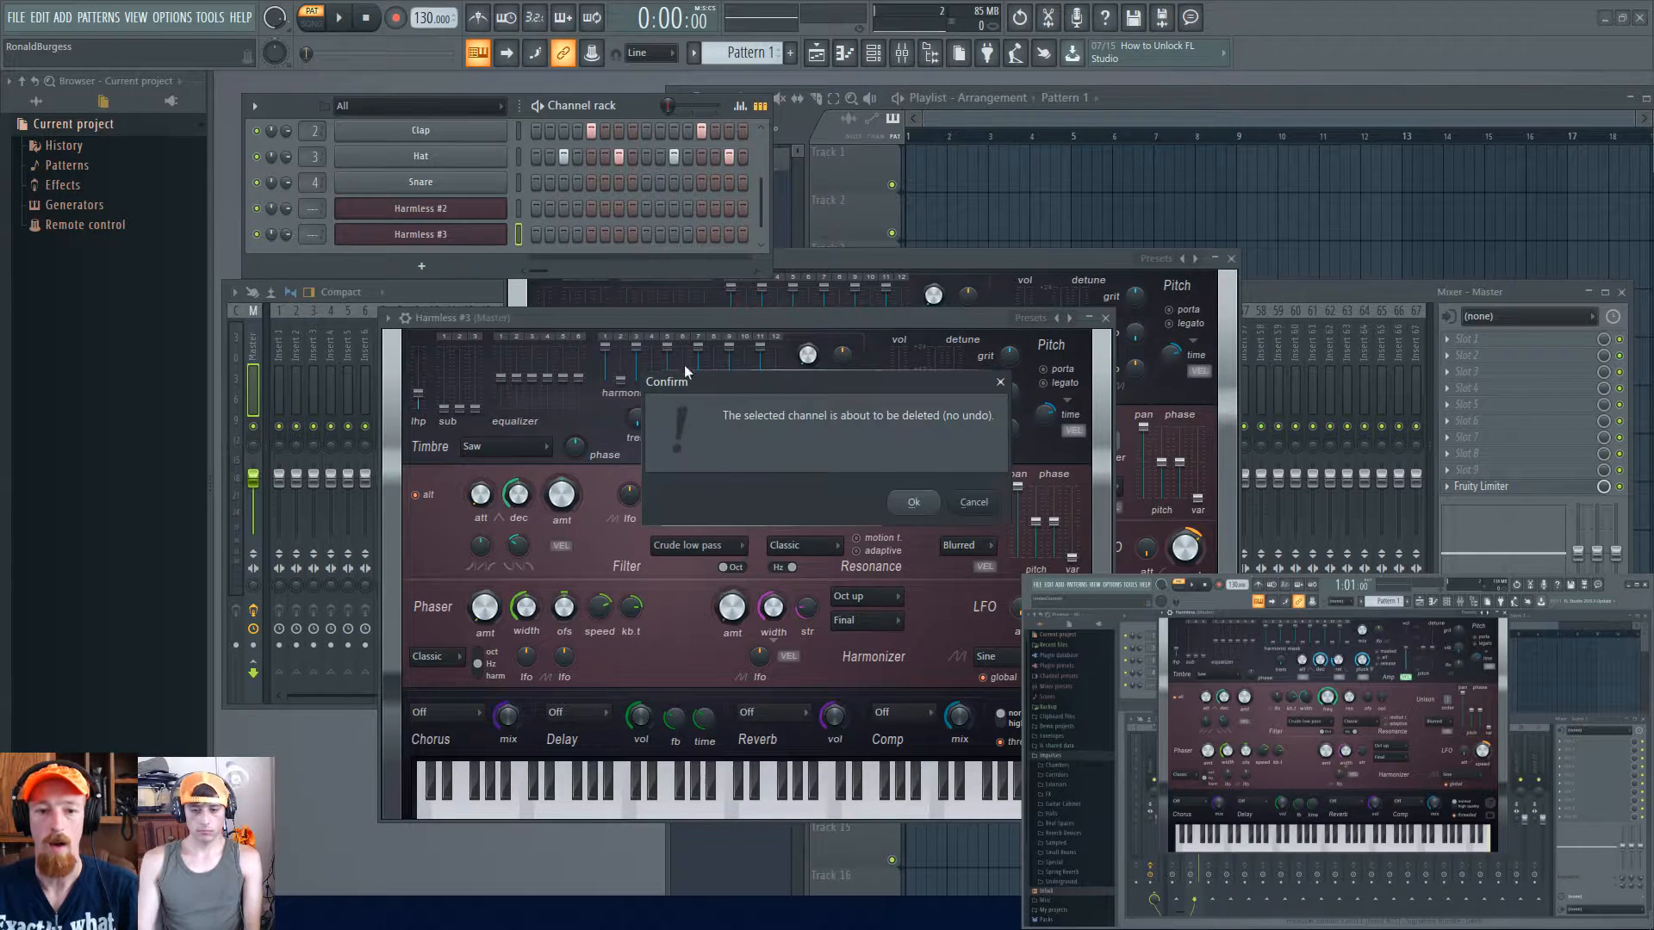
{"action": "left_click", "coordinate": [913, 502]}
- Show the channel controls above the remaining Harmless synth and reposition its window over the mixer
{"action": "left_click_drag", "start_coordinate": [939, 261], "coordinate": [922, 287]}
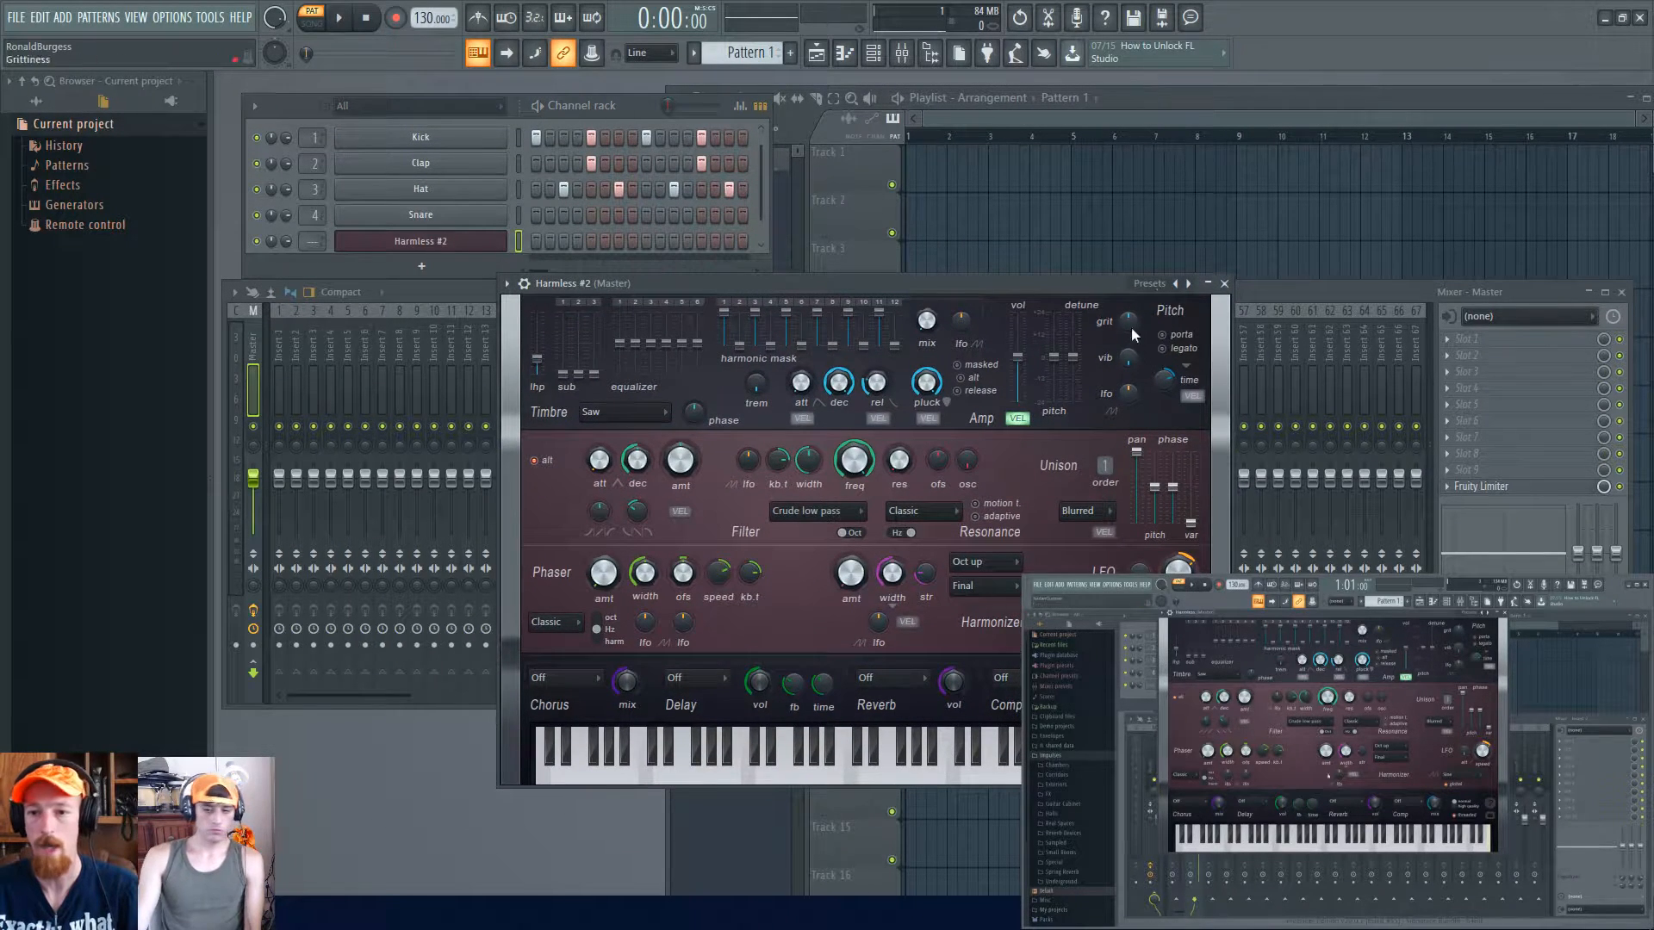
{"action": "left_click", "coordinate": [527, 287]}
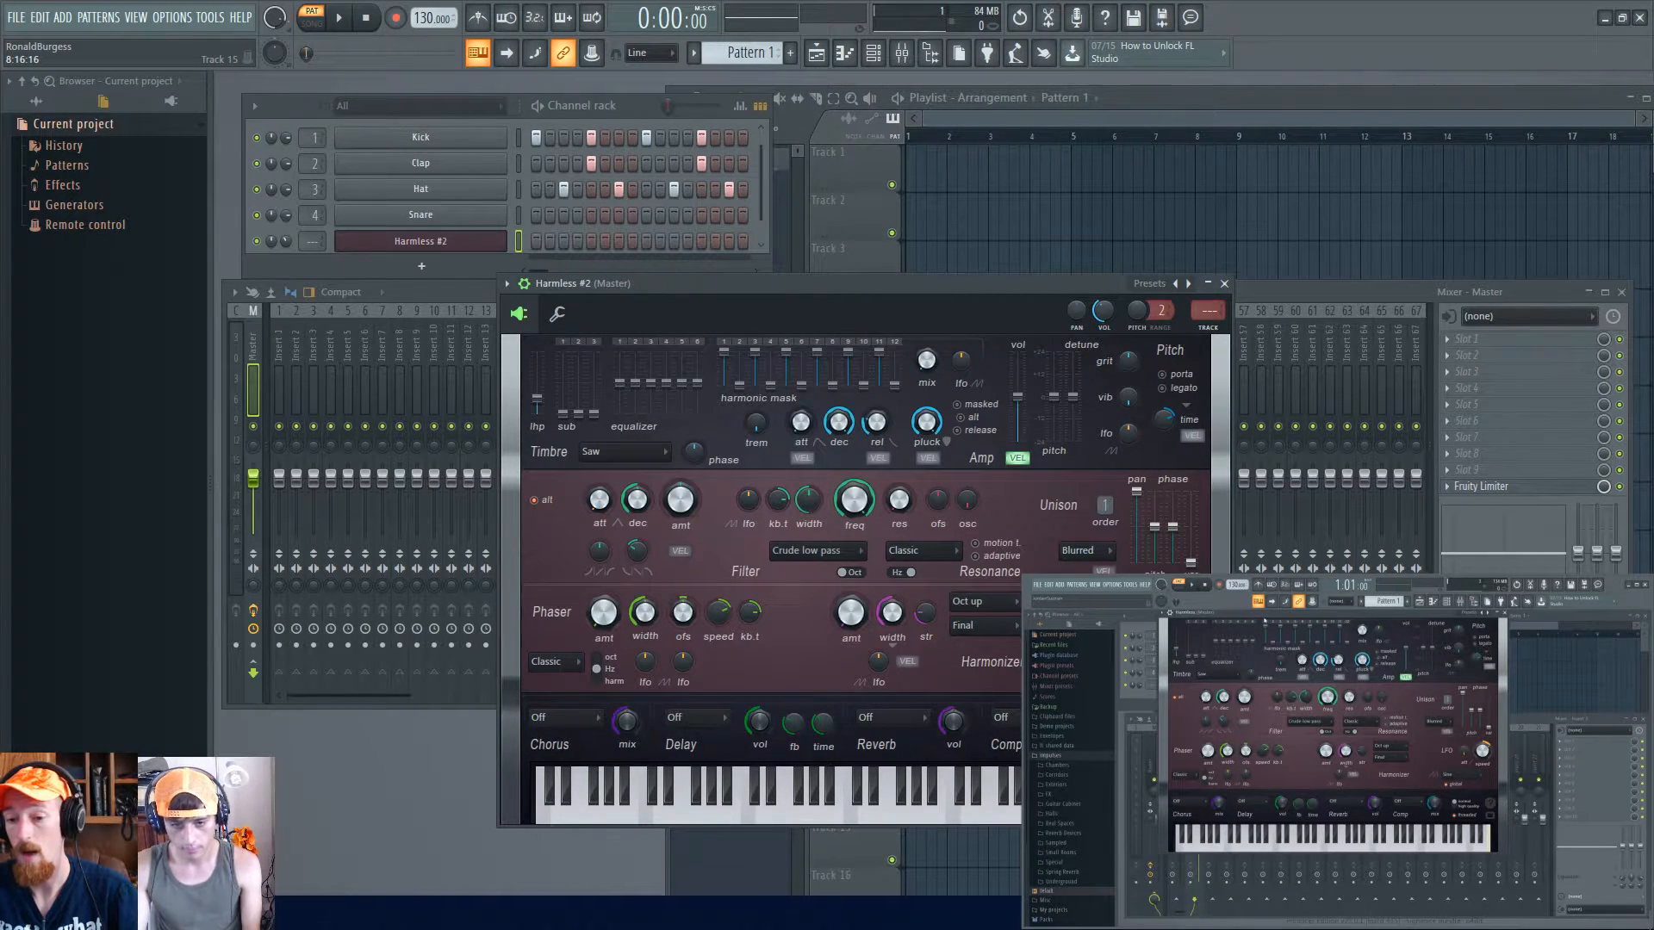
{"action": "left_click_drag", "start_coordinate": [984, 311], "coordinate": [961, 225]}
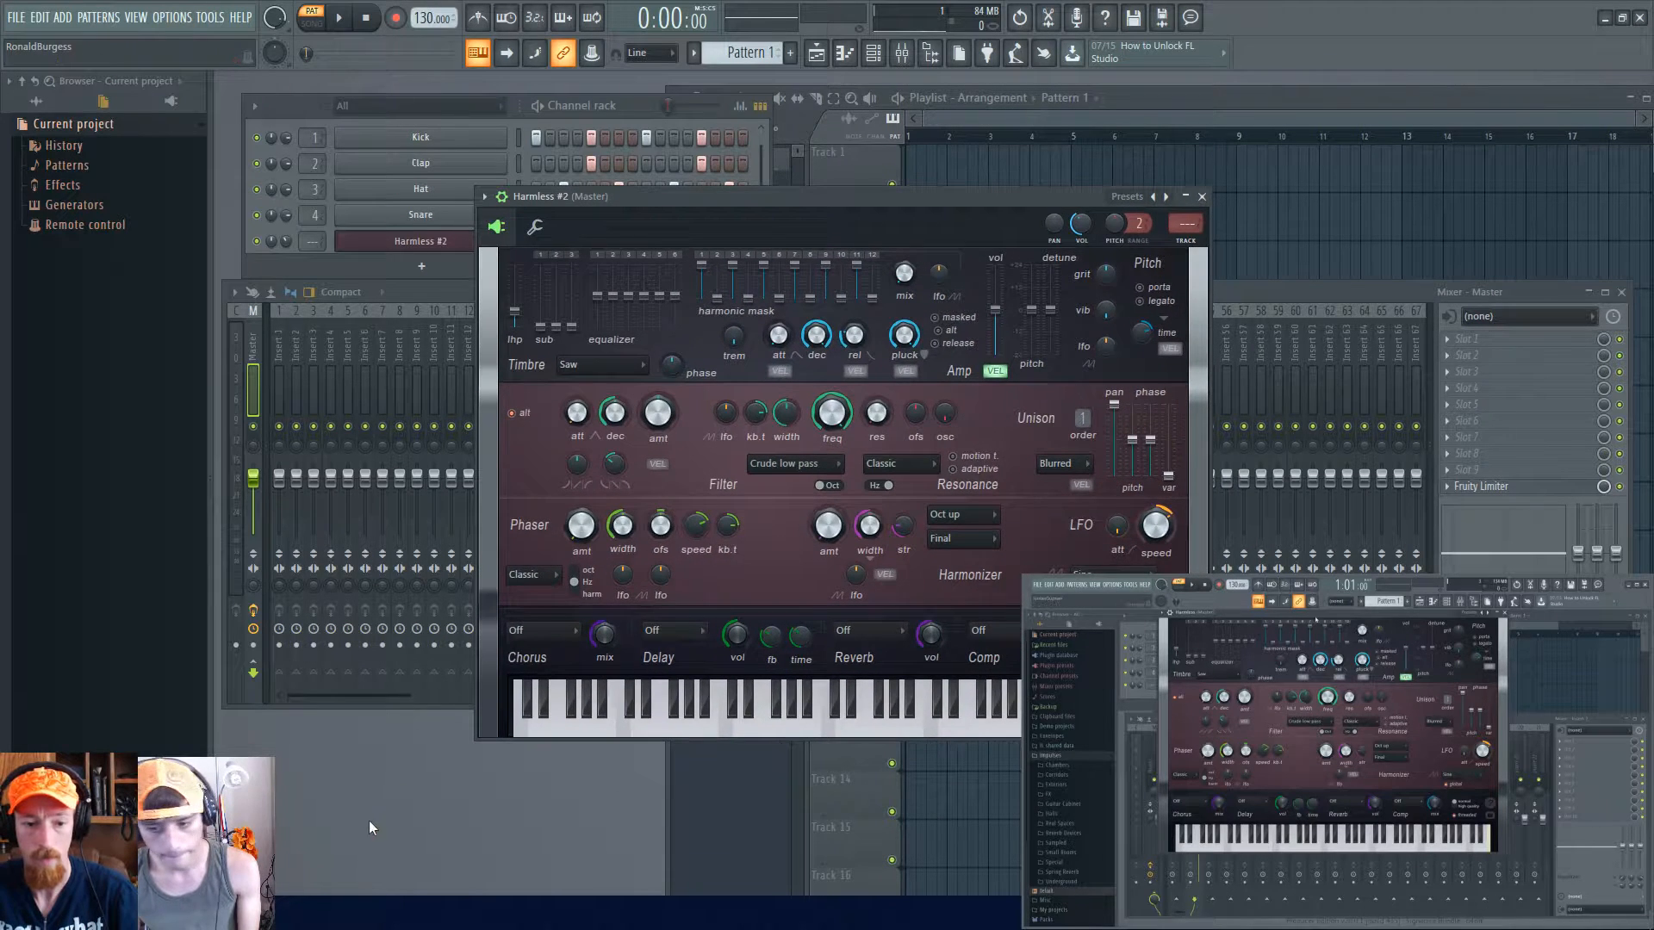
{"action": "left_click_drag", "start_coordinate": [477, 736], "coordinate": [437, 739]}
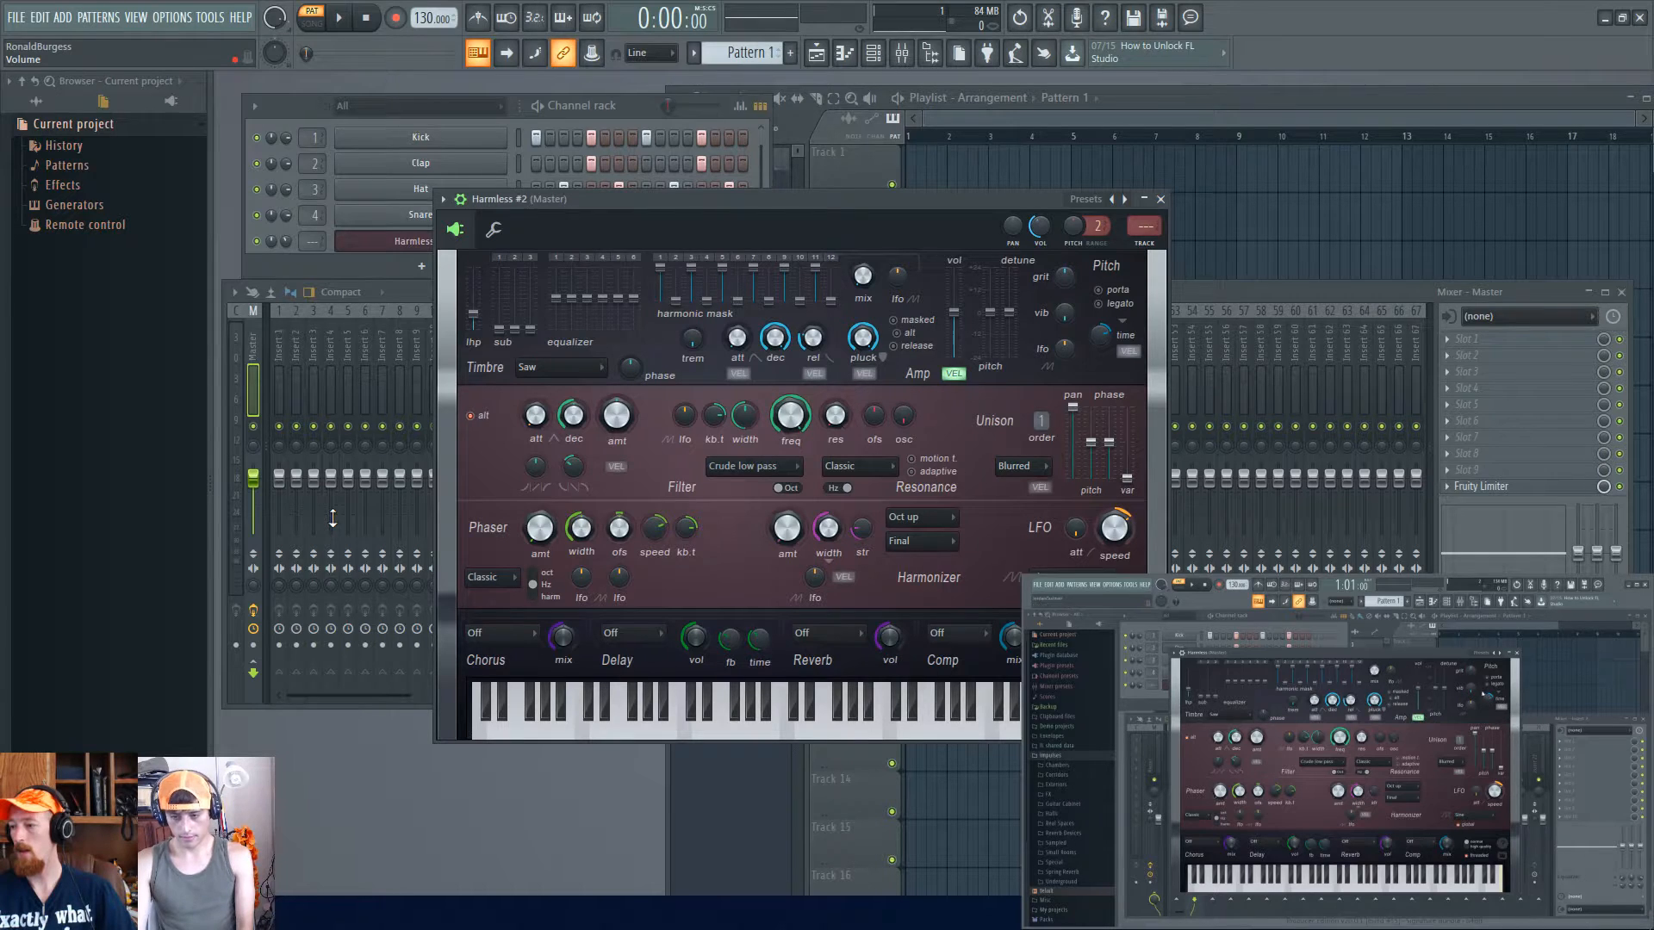
{"action": "left_click", "coordinate": [460, 199]}
{"action": "left_click", "coordinate": [460, 199]}
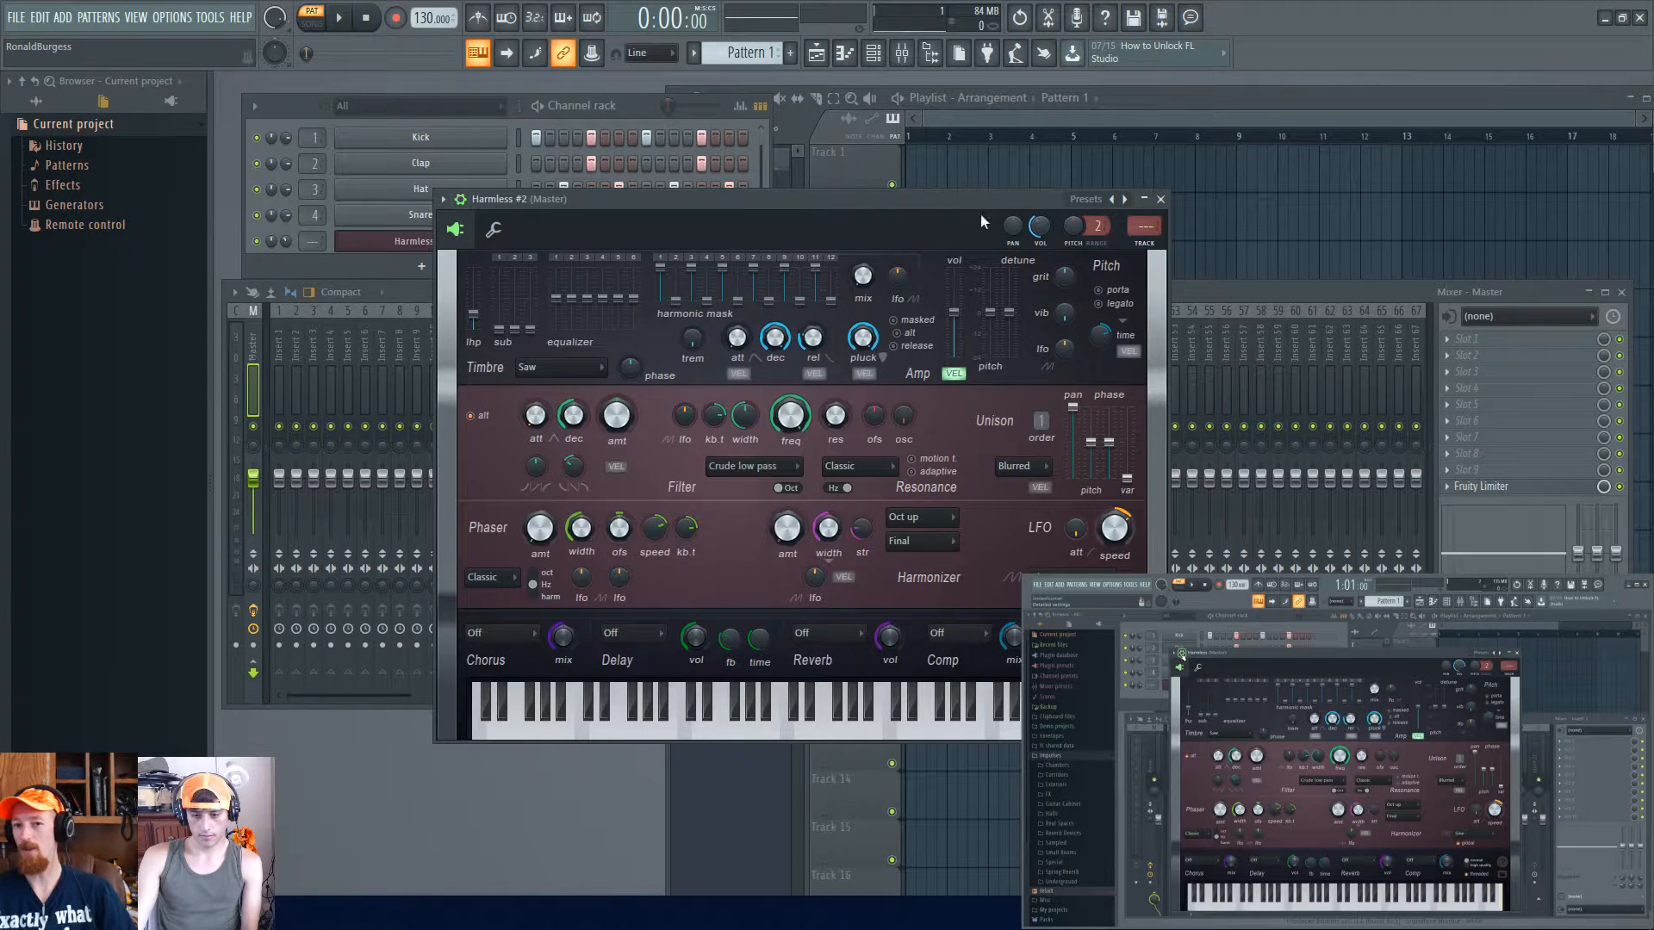
{"action": "left_click_drag", "start_coordinate": [1045, 233], "coordinate": [1045, 250]}
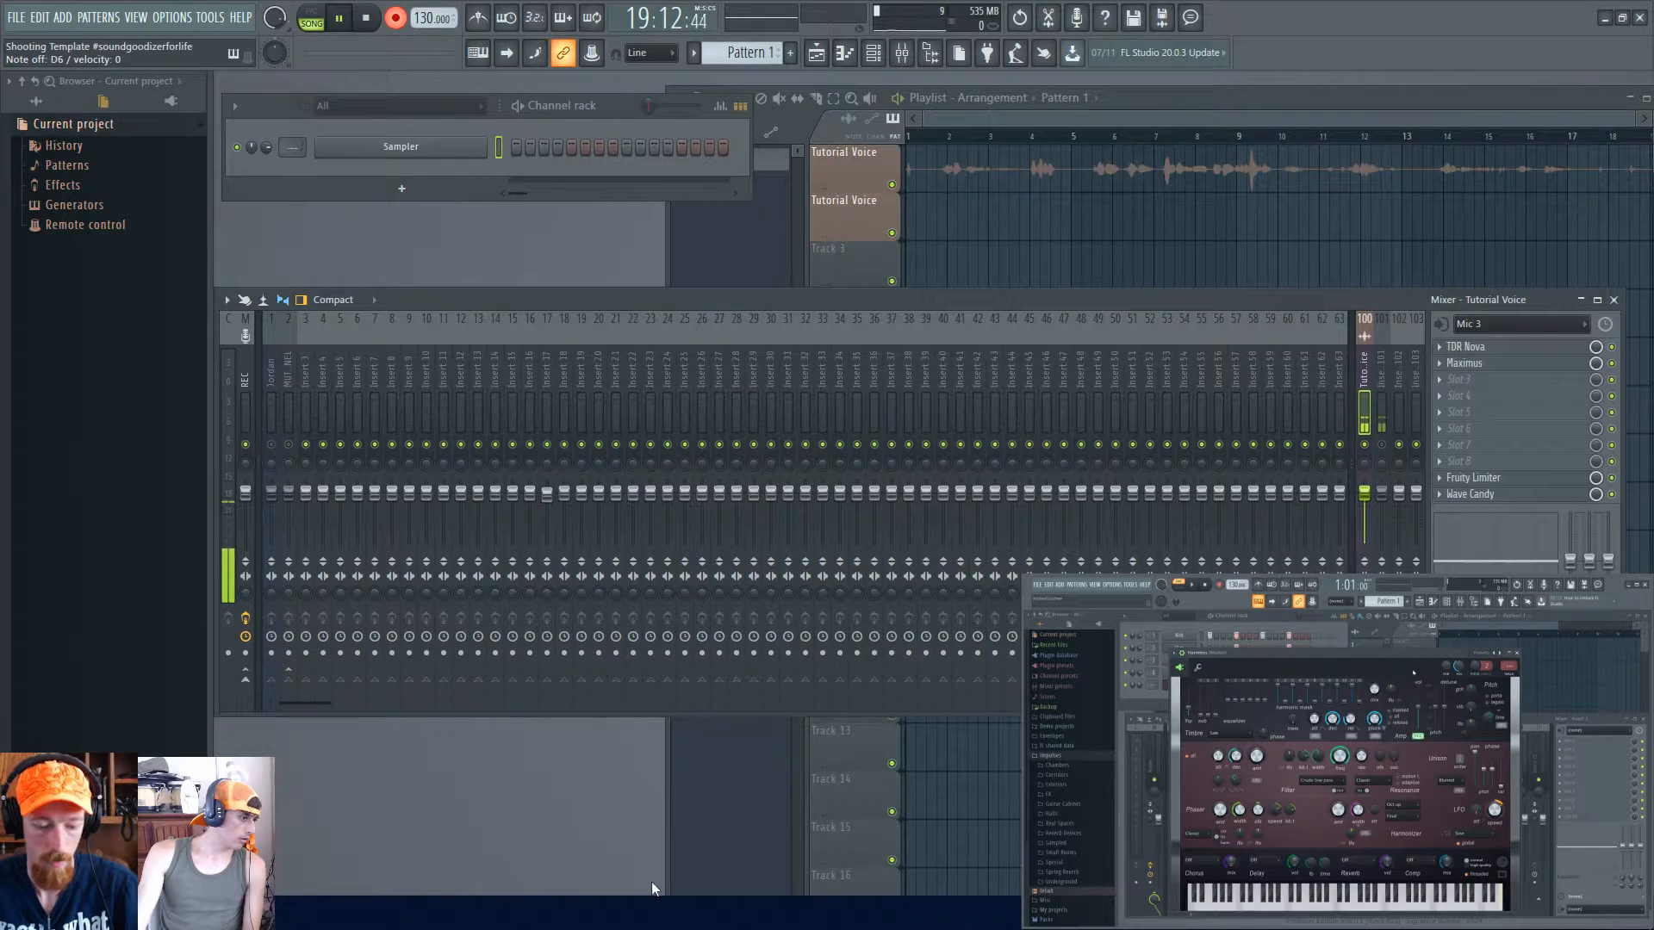
- Check the audio and MIDI settings of the Shooting Template project and select the V25 MIDI input device
{"action": "key", "text": "F11"}
{"action": "left_click", "coordinate": [636, 214]}
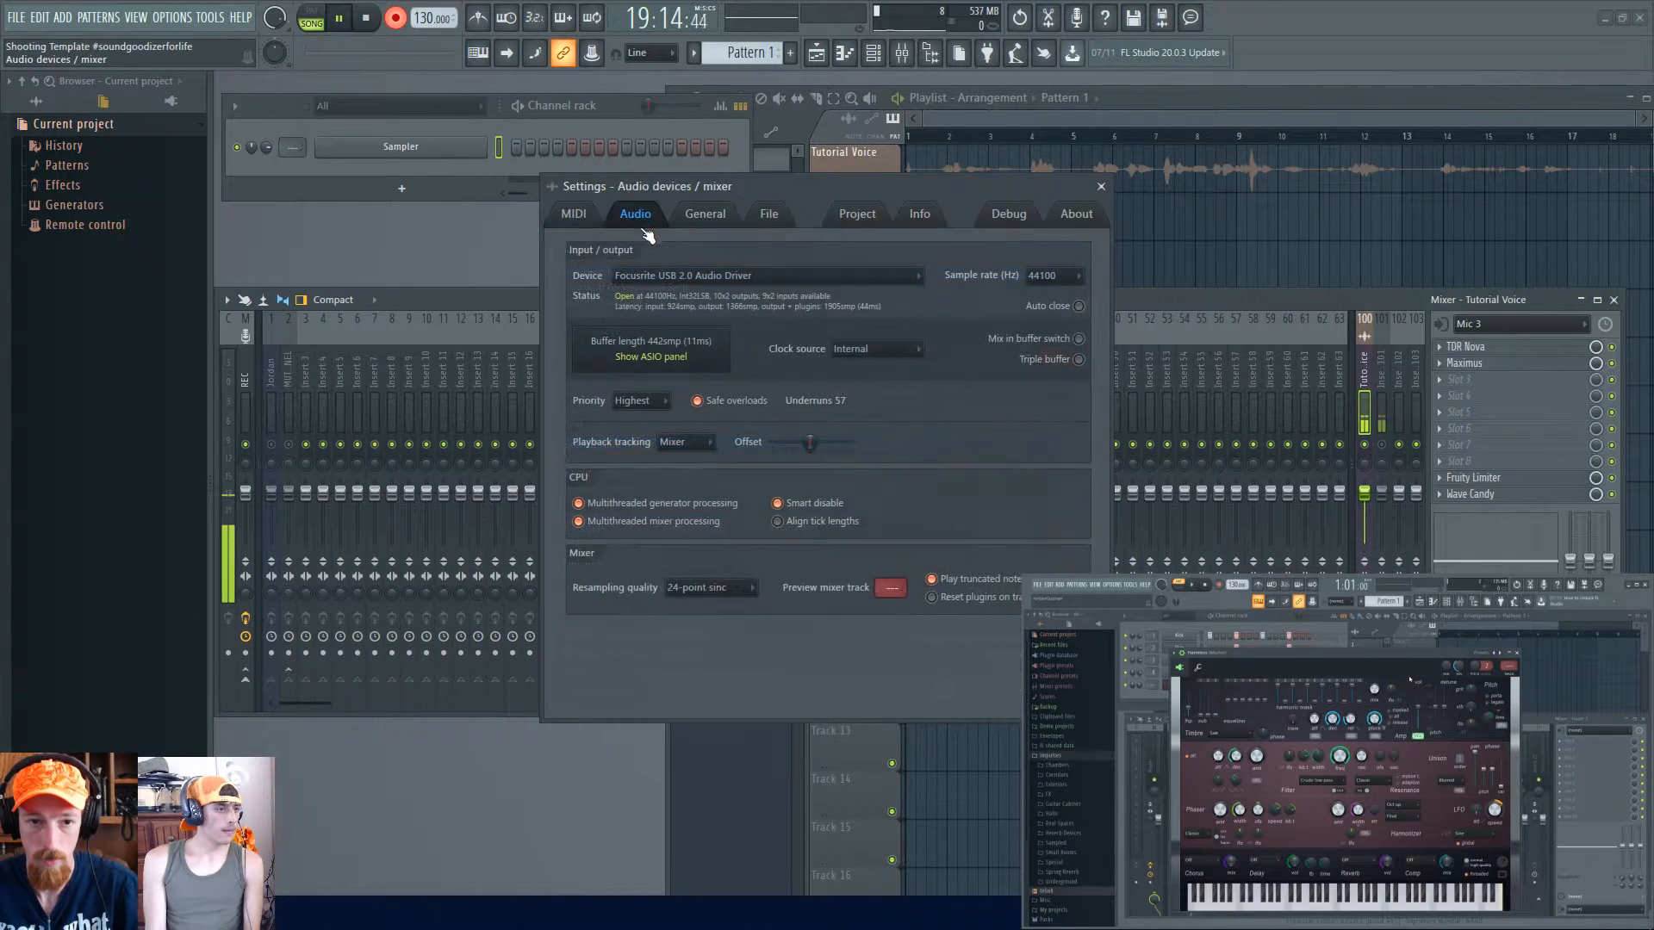
{"action": "left_click", "coordinate": [574, 213]}
{"action": "left_click", "coordinate": [870, 460]}
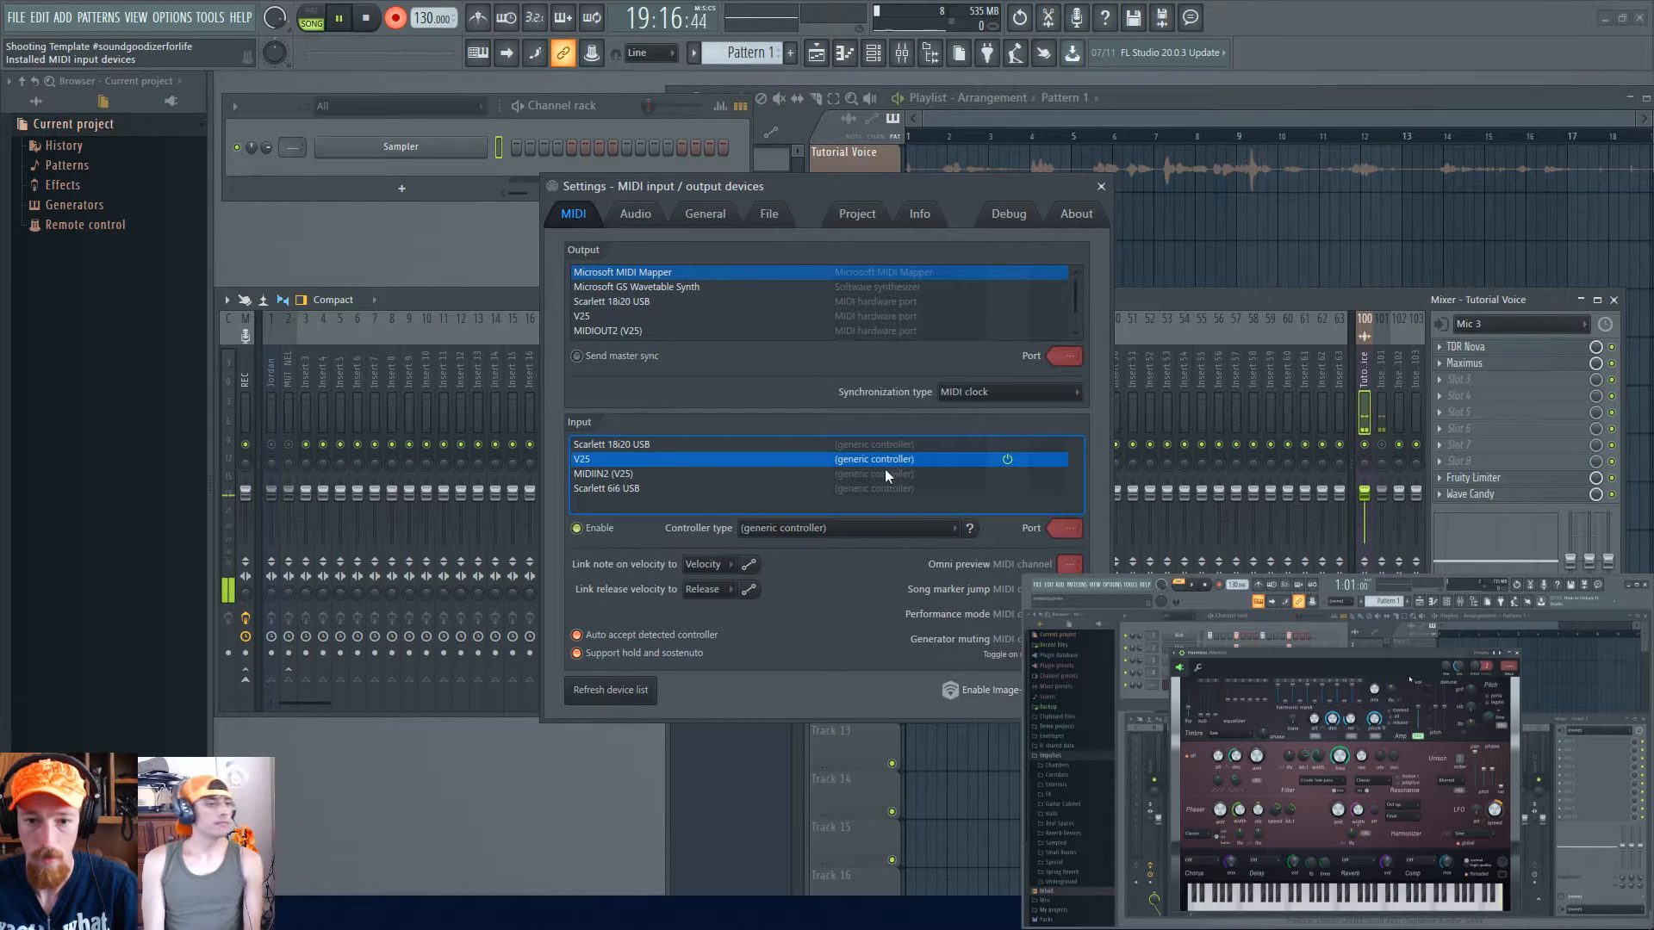
{"action": "left_click", "coordinate": [1100, 186]}
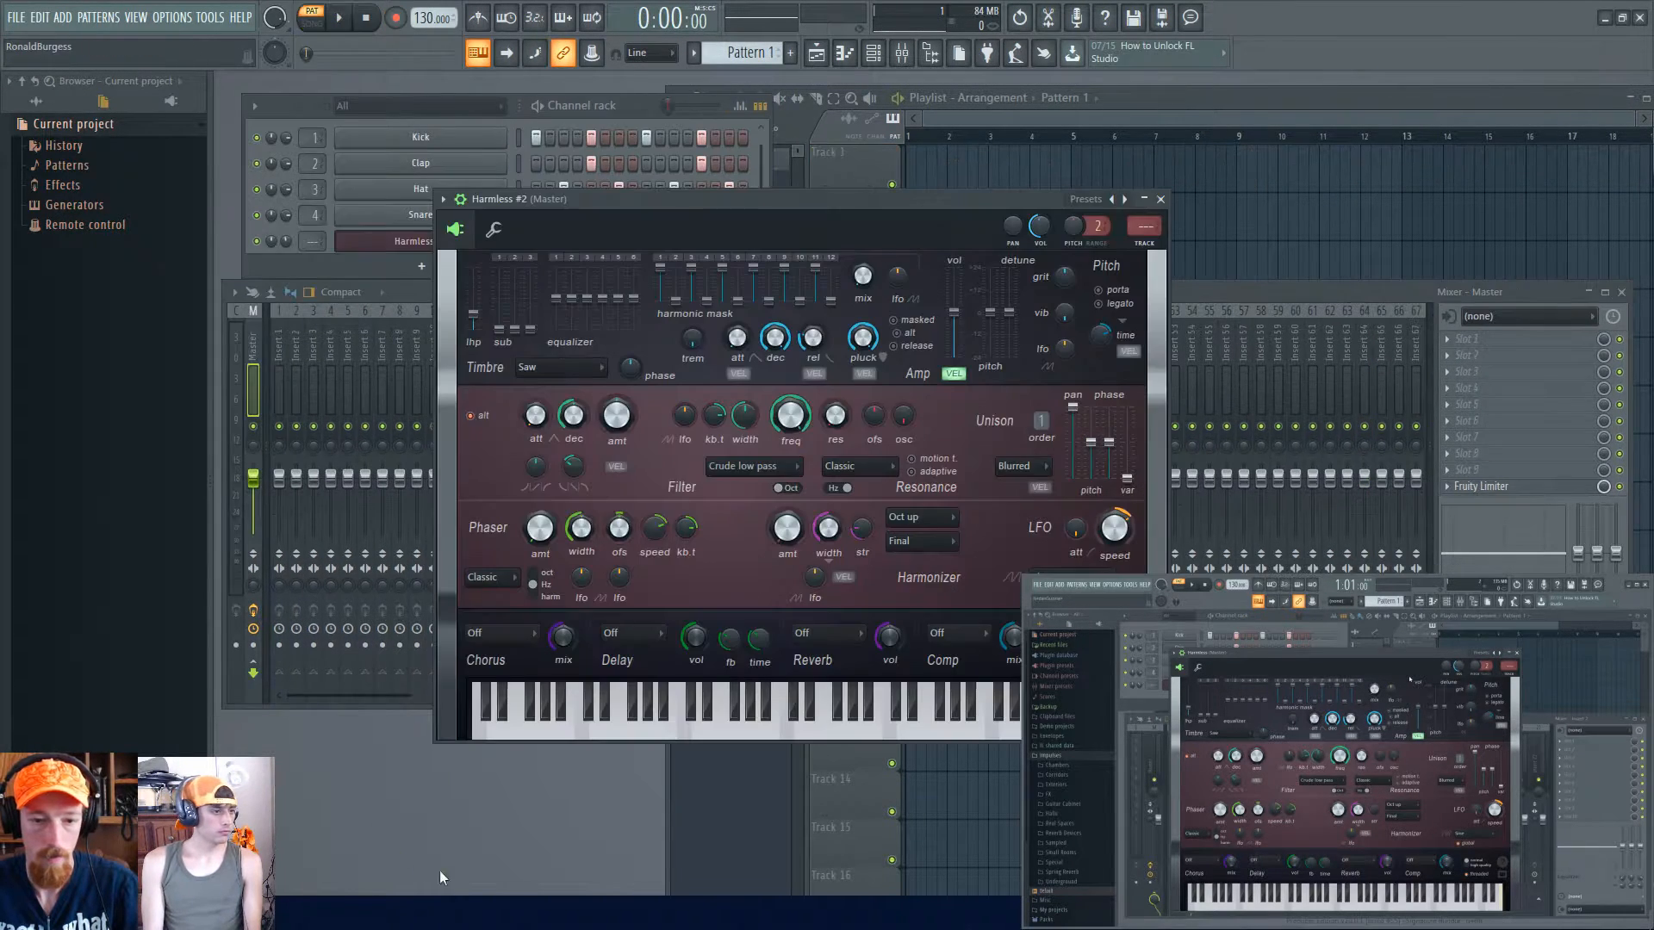
- Select the V25 controller as MIDI input in the settings of the project containing Harmless, and close the settings
{"action": "key", "text": "F11"}
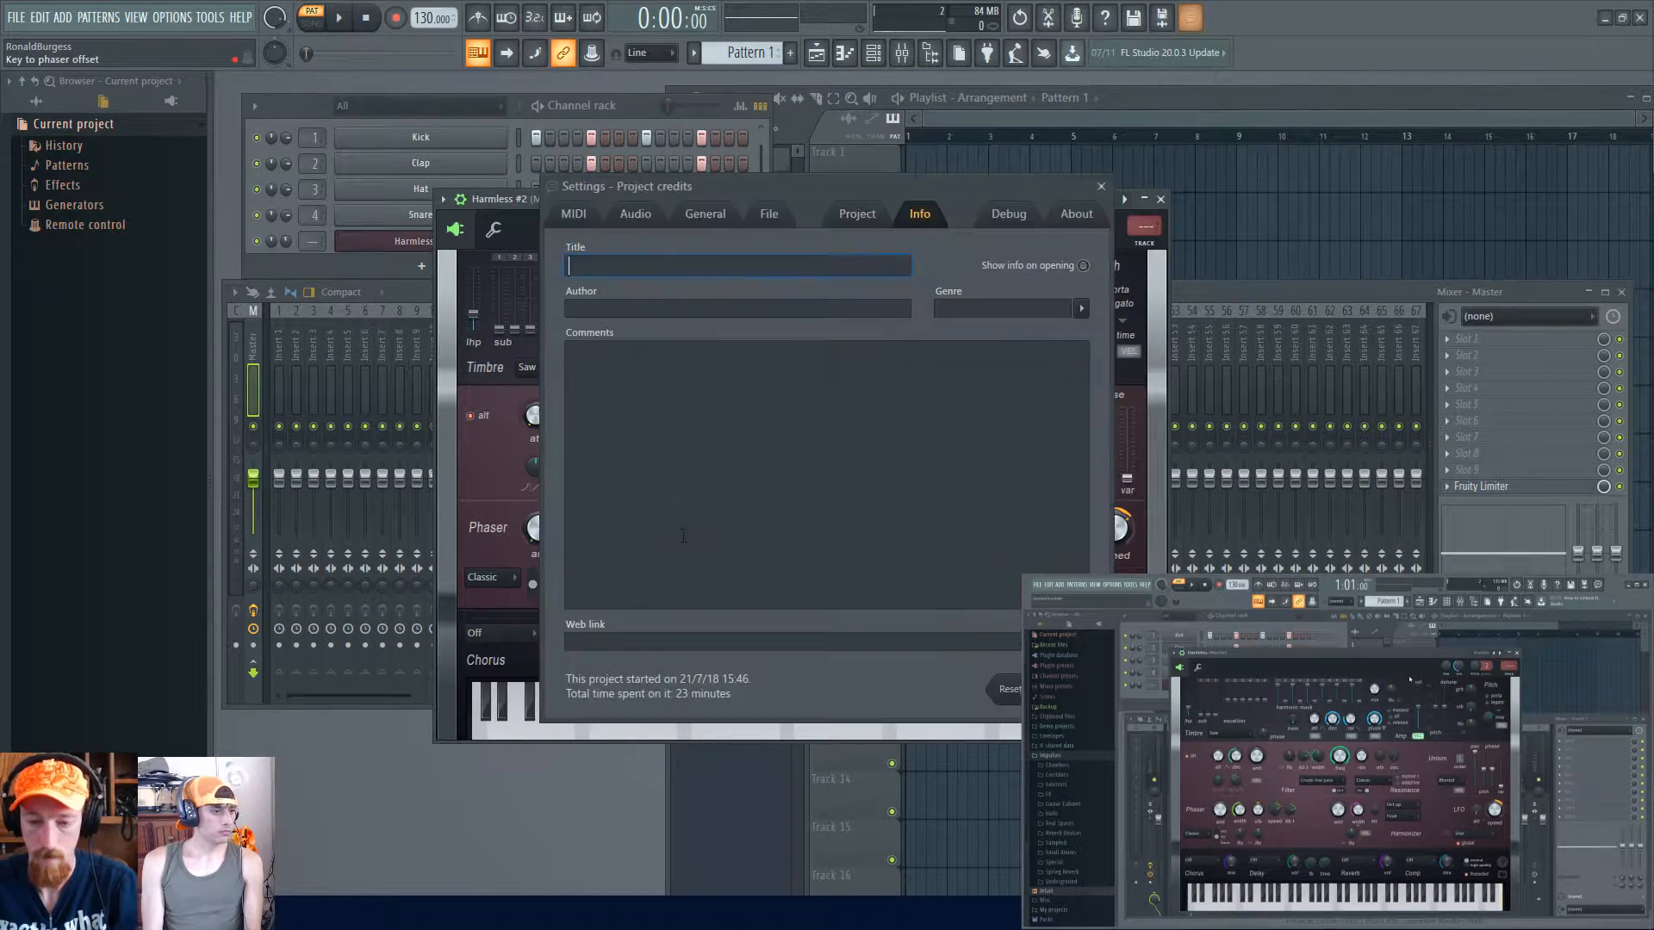
{"action": "left_click", "coordinate": [636, 215]}
{"action": "left_click", "coordinate": [573, 214]}
{"action": "left_click", "coordinate": [592, 459]}
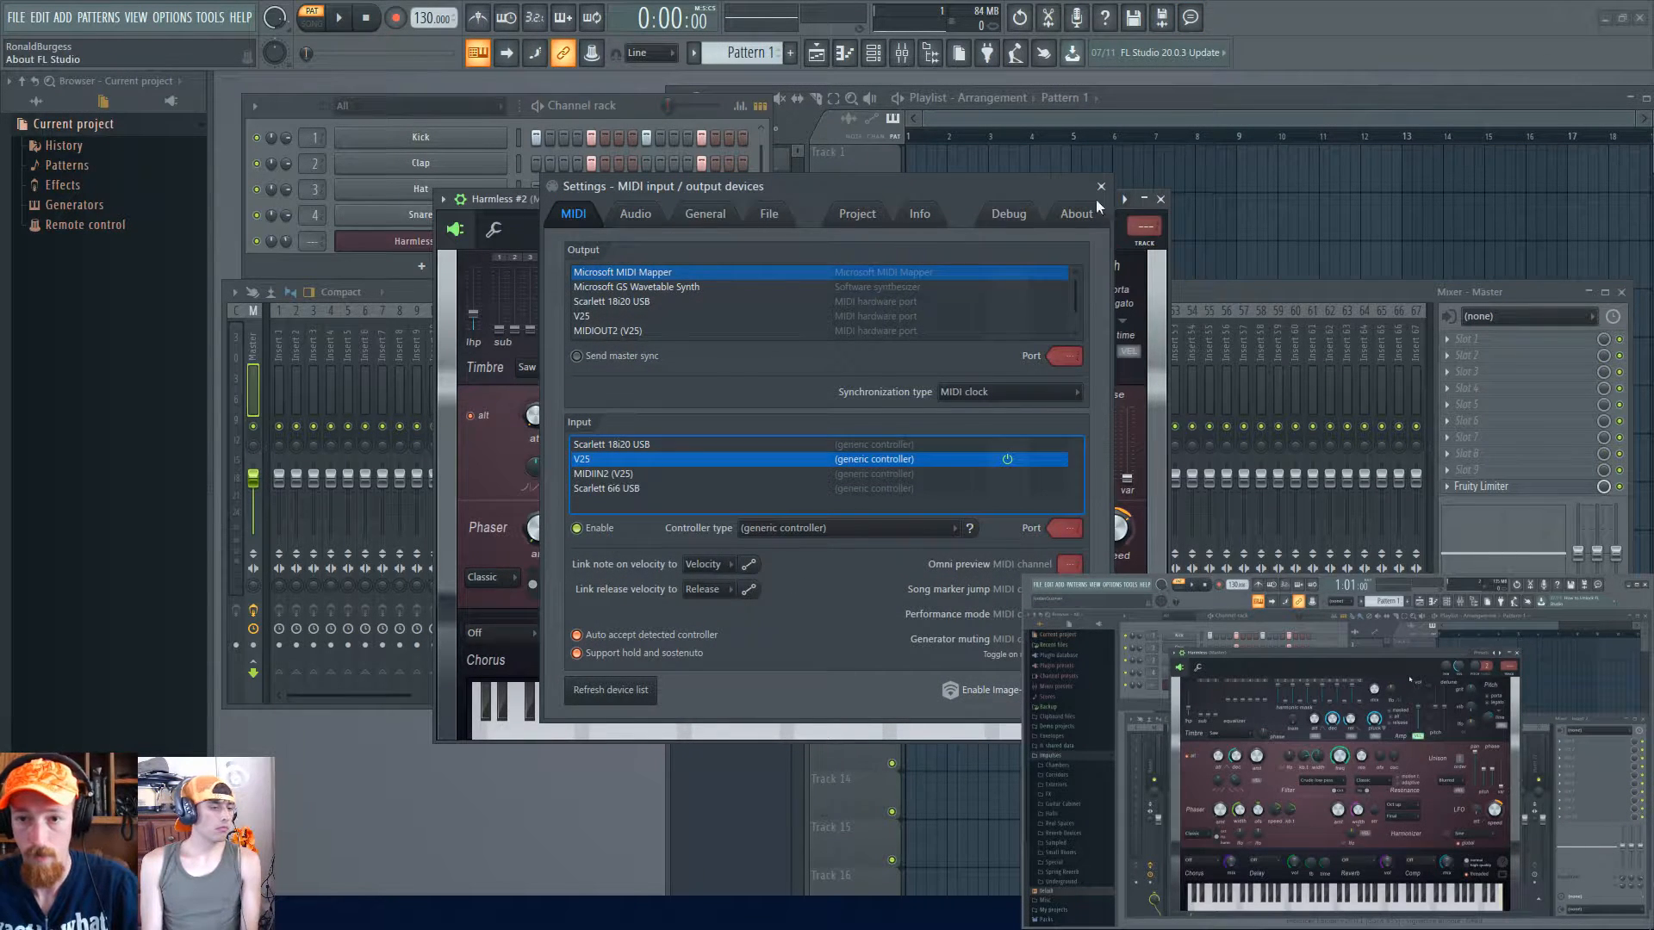
{"action": "left_click", "coordinate": [1101, 186]}
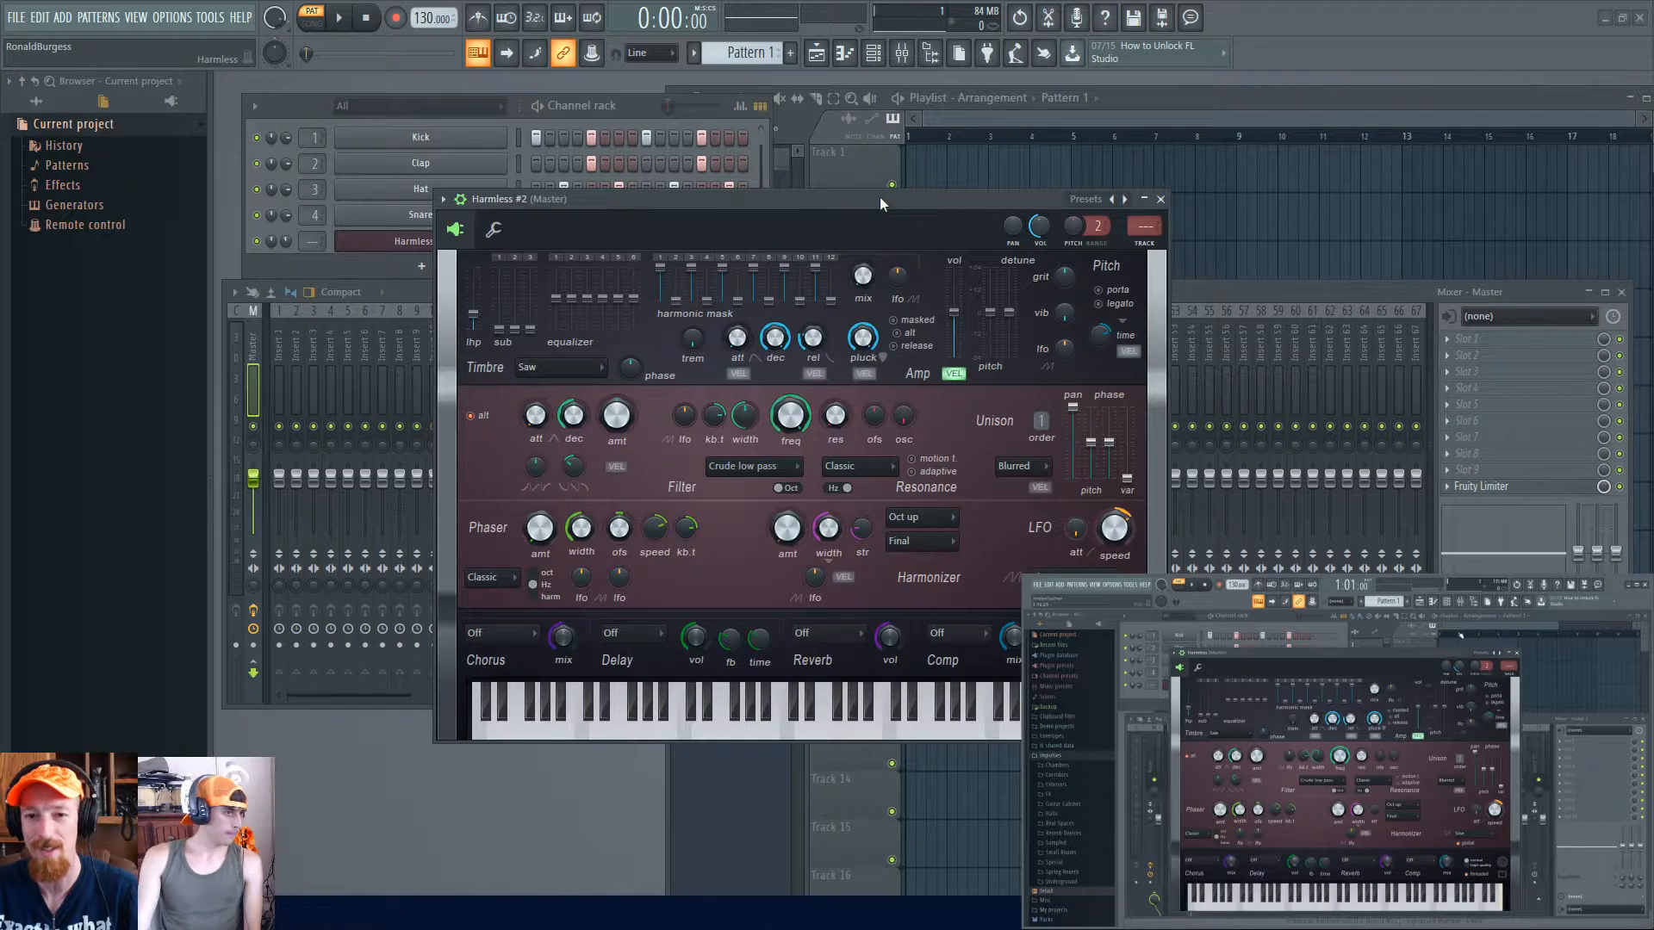
- Play a few test notes through Harmless and move its window clear of the channel rack
{"action": "left_click_drag", "start_coordinate": [880, 197], "coordinate": [884, 184]}
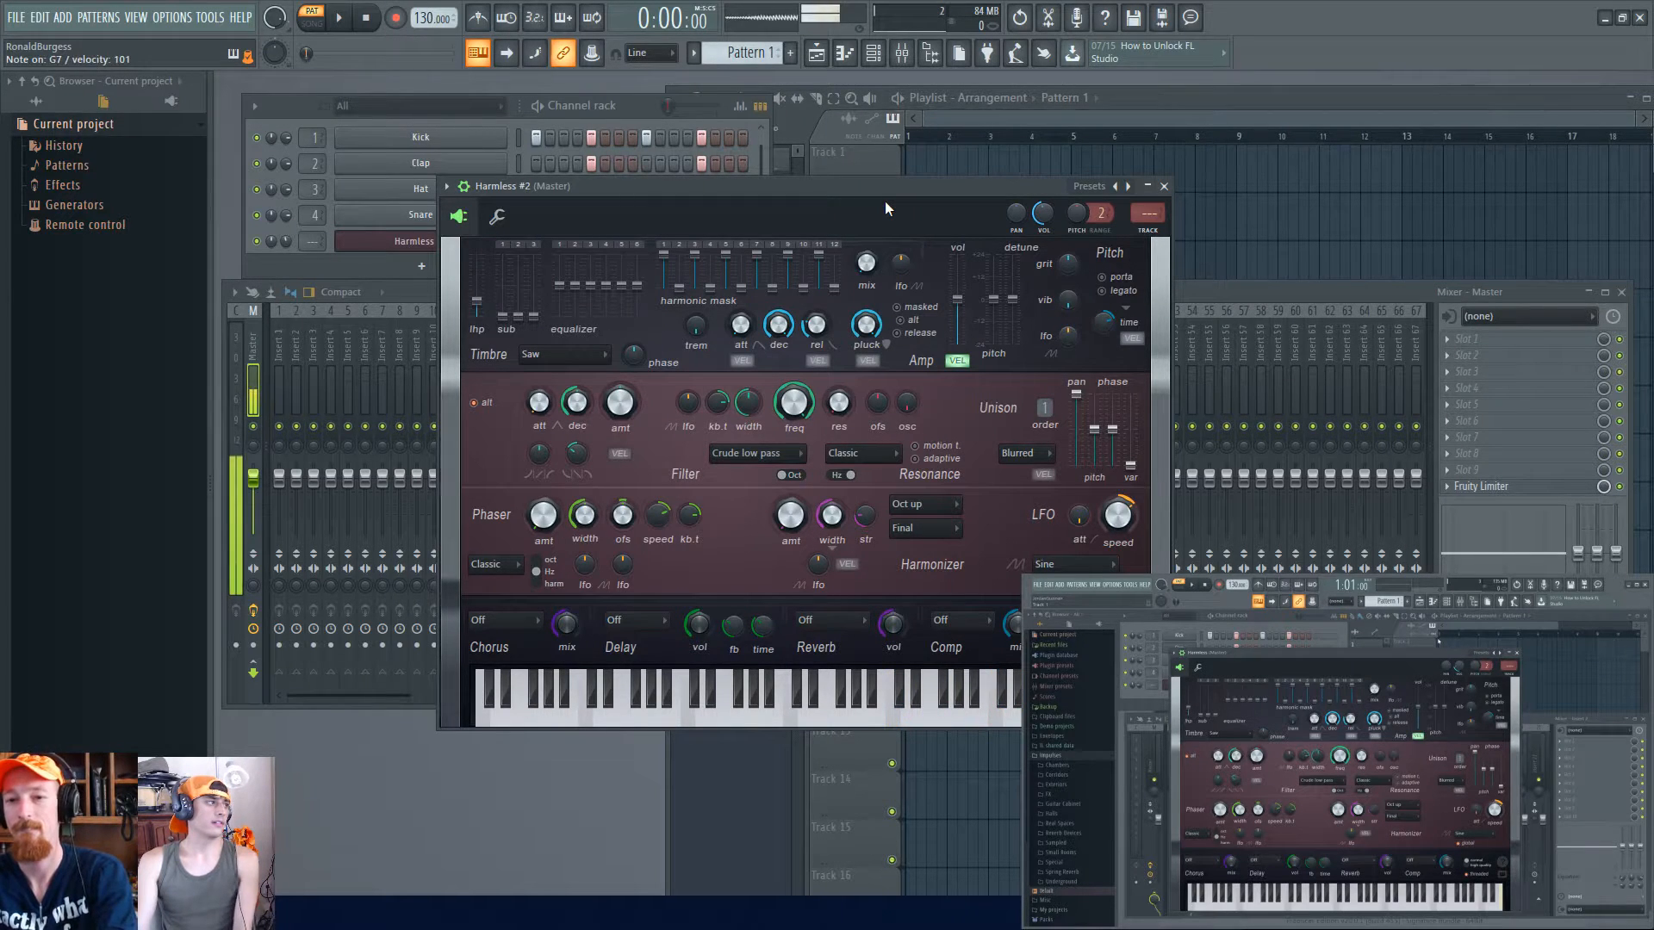
{"action": "left_click_drag", "start_coordinate": [886, 183], "coordinate": [888, 178]}
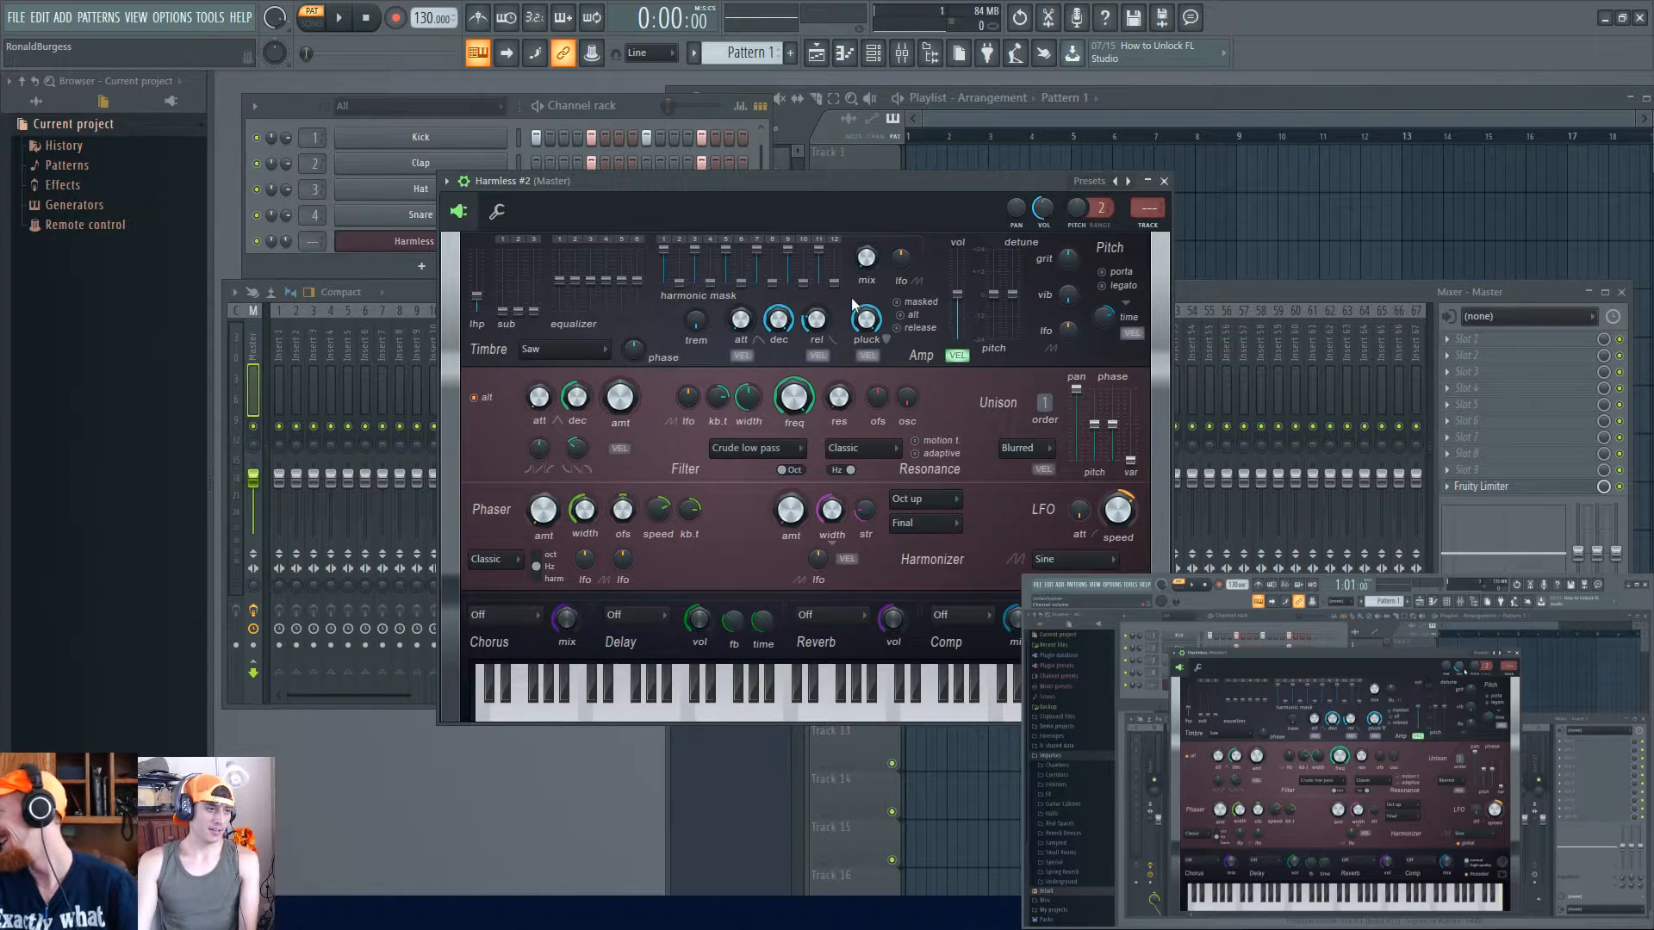
{"action": "mouse_move", "coordinate": [960, 173]}
{"action": "left_mouse_down"}
{"action": "mouse_move", "coordinate": [984, 147]}
{"action": "mouse_move", "coordinate": [980, 191]}
{"action": "left_mouse_up"}
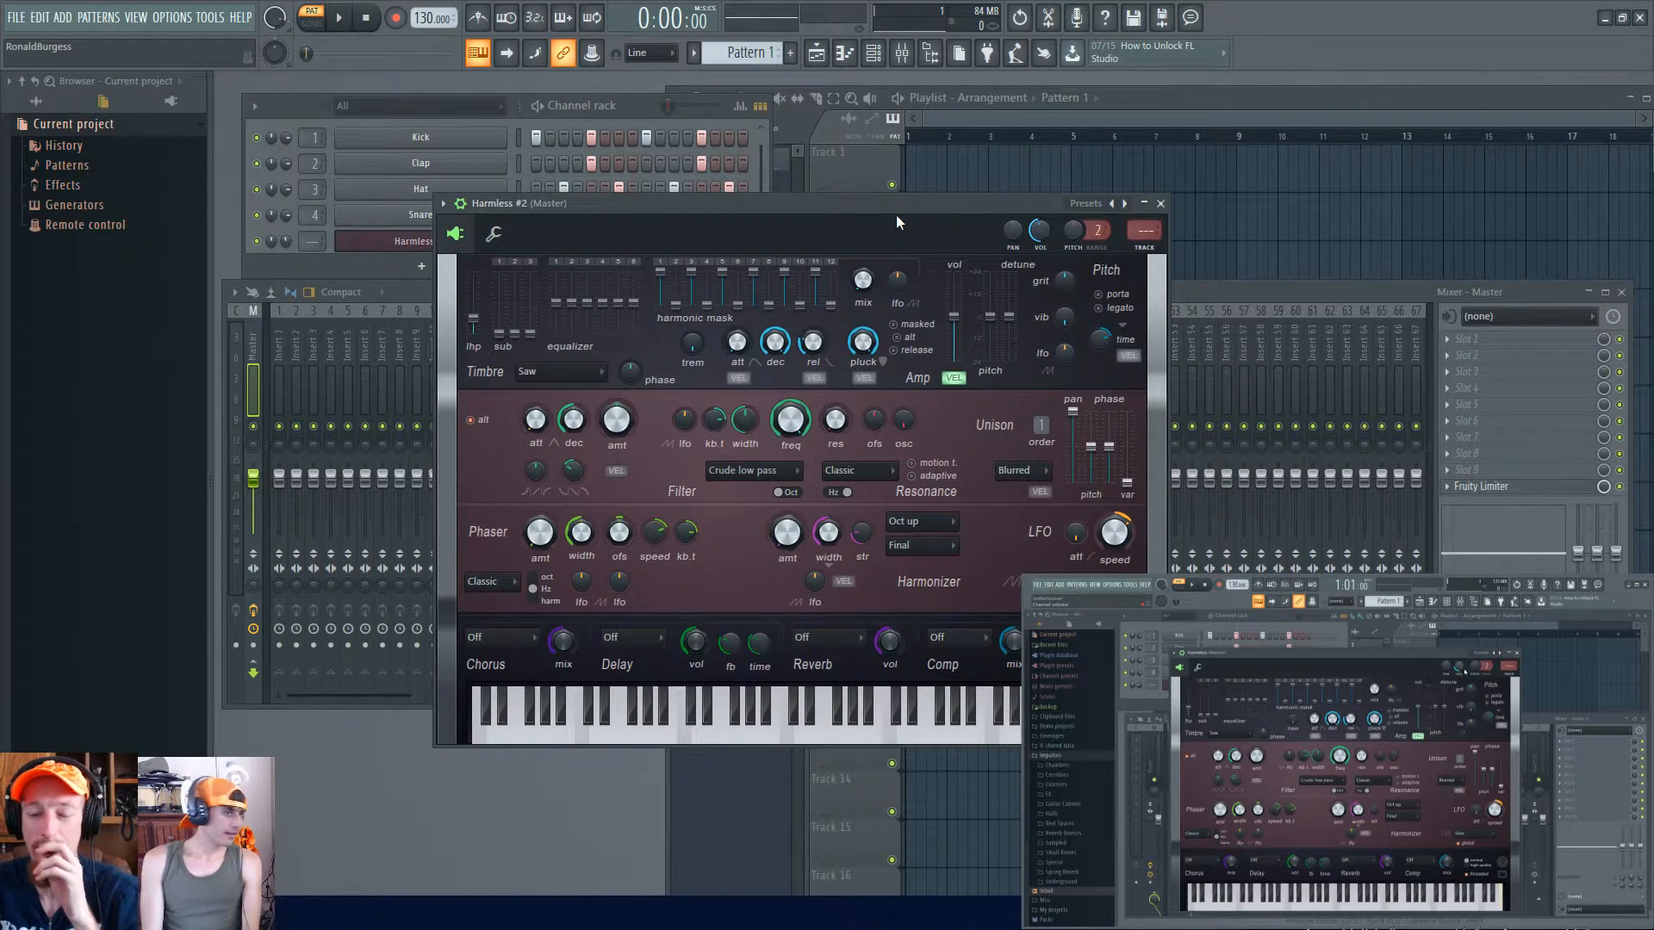
{"action": "key", "text": "q"}
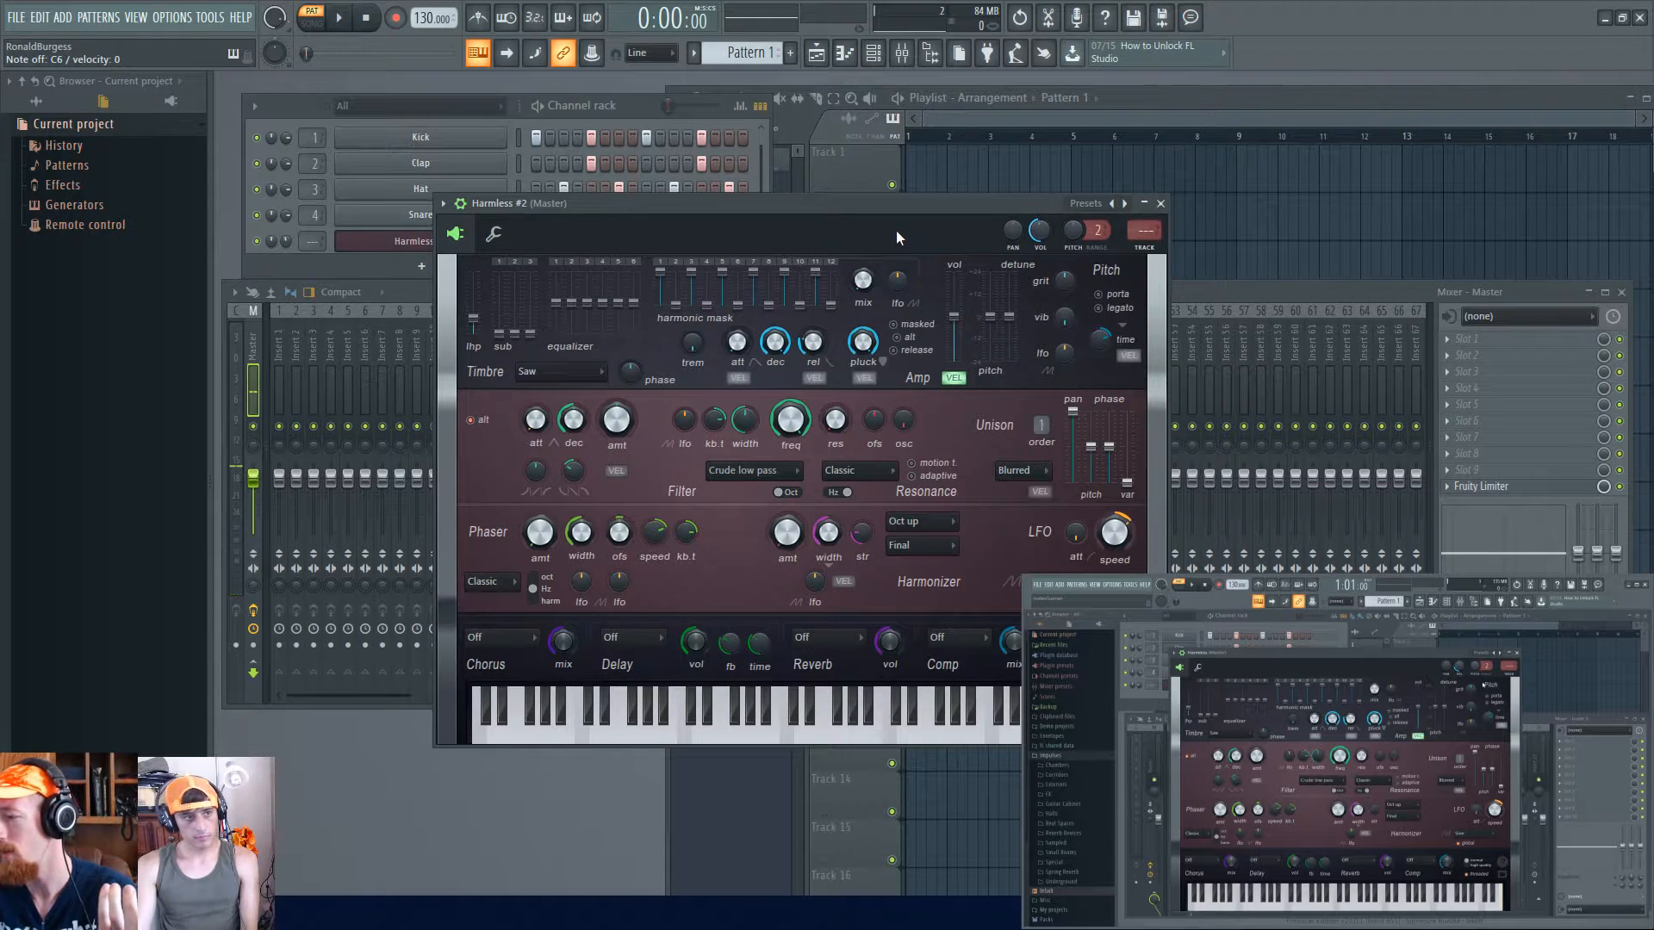
{"action": "left_click_drag", "start_coordinate": [904, 203], "coordinate": [1142, 182]}
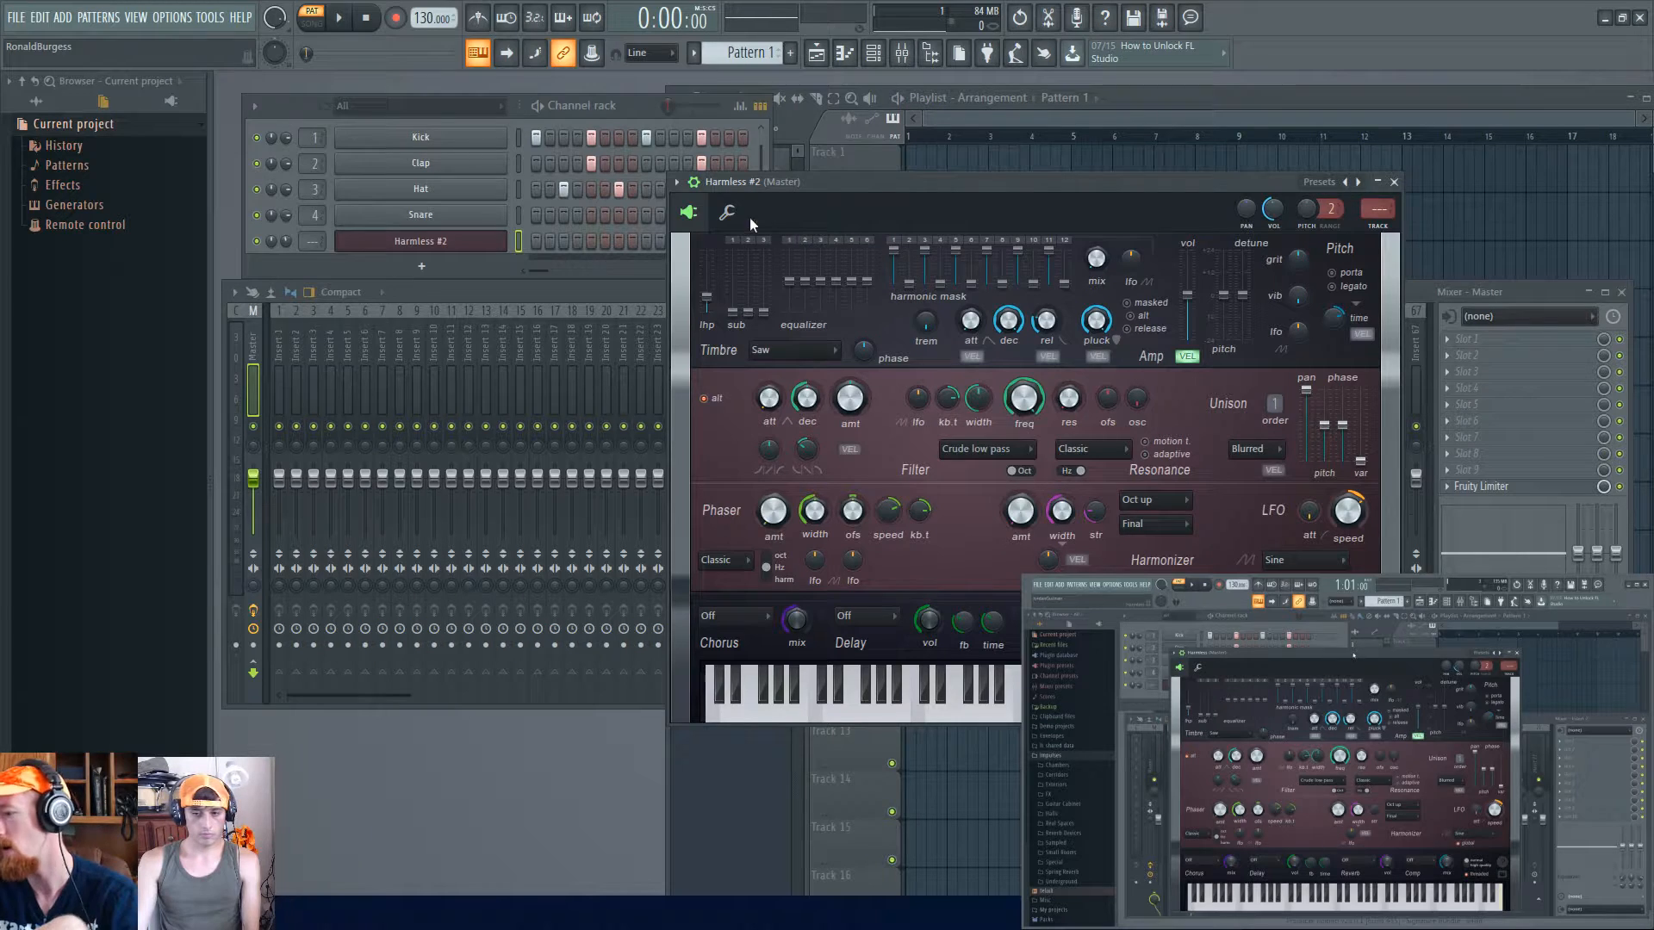
- Close the Harmless window and paint Pattern 1 across the first eight bars of Track 1 in the playlist
{"action": "left_click", "coordinate": [411, 238]}
{"action": "right_click", "coordinate": [505, 236]}
{"action": "left_click", "coordinate": [436, 242]}
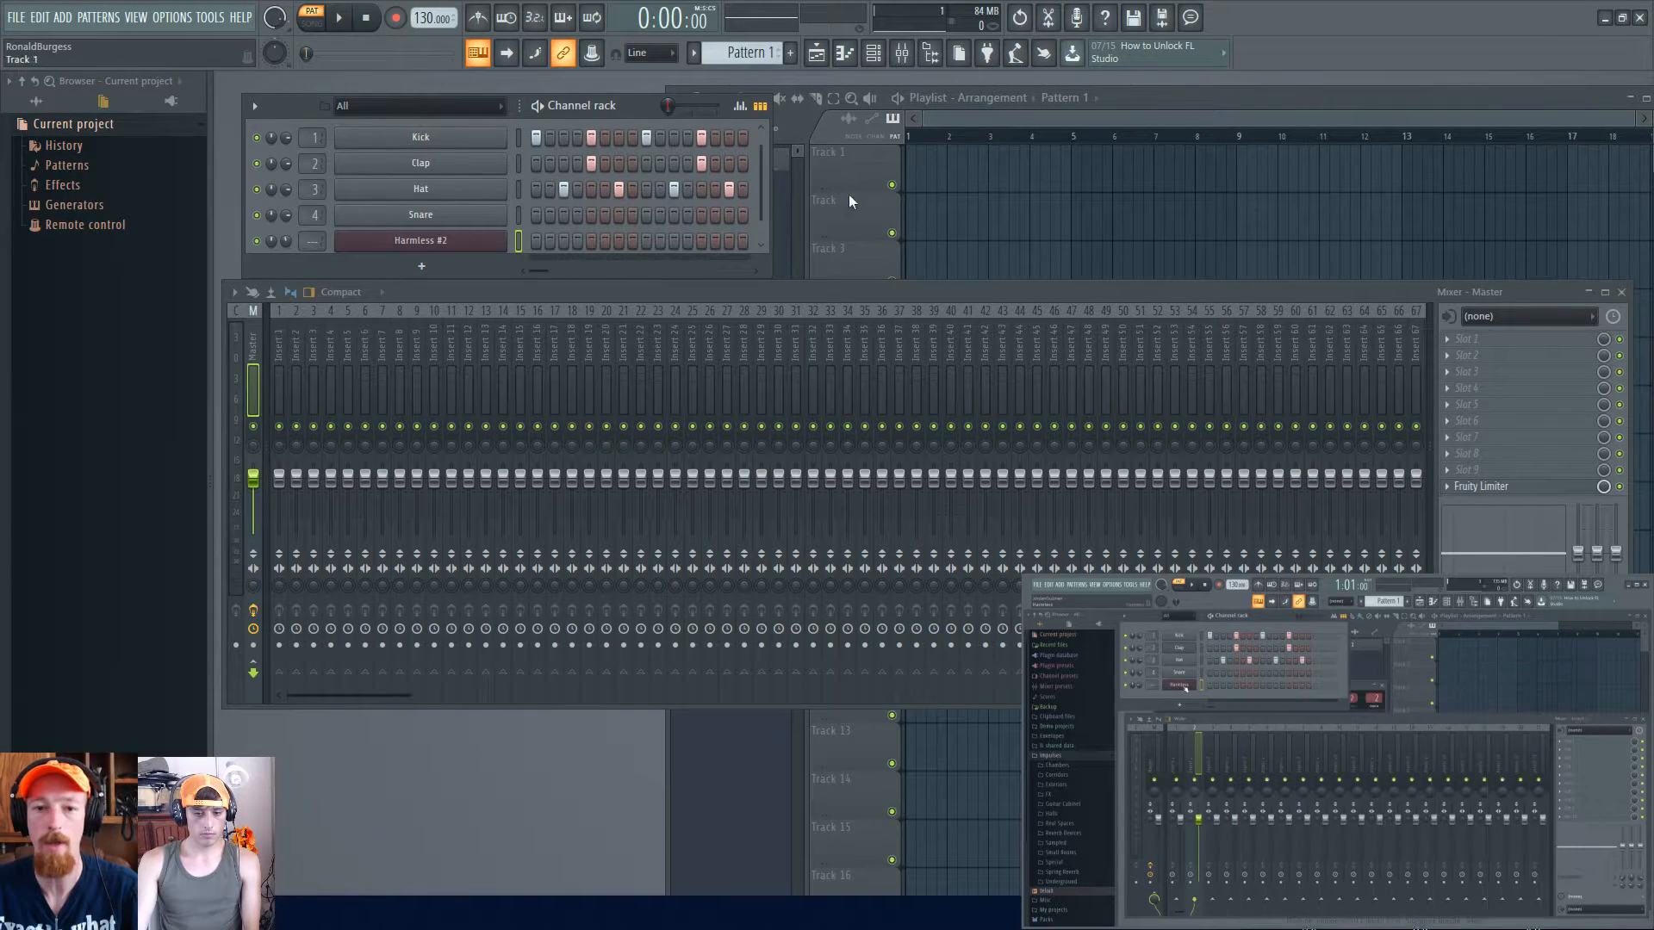
{"action": "left_click", "coordinate": [1006, 119]}
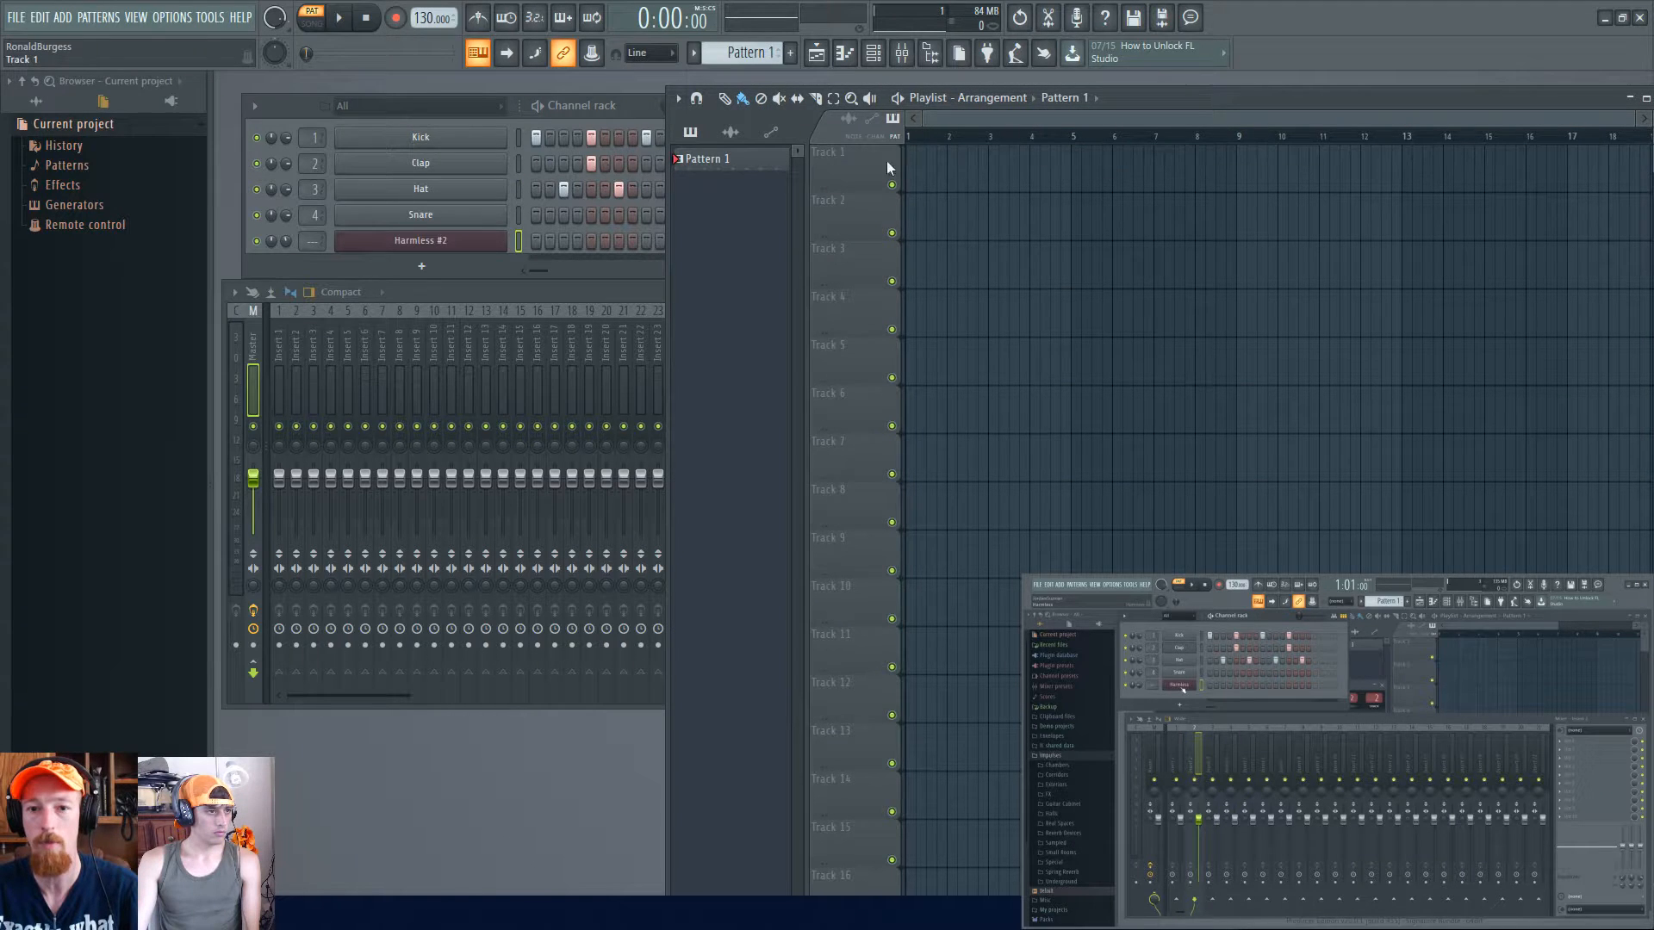
{"action": "mouse_move", "coordinate": [916, 177]}
{"action": "left_mouse_down"}
{"action": "mouse_move", "coordinate": [1210, 185]}
{"action": "mouse_move", "coordinate": [914, 177]}
{"action": "left_mouse_up"}
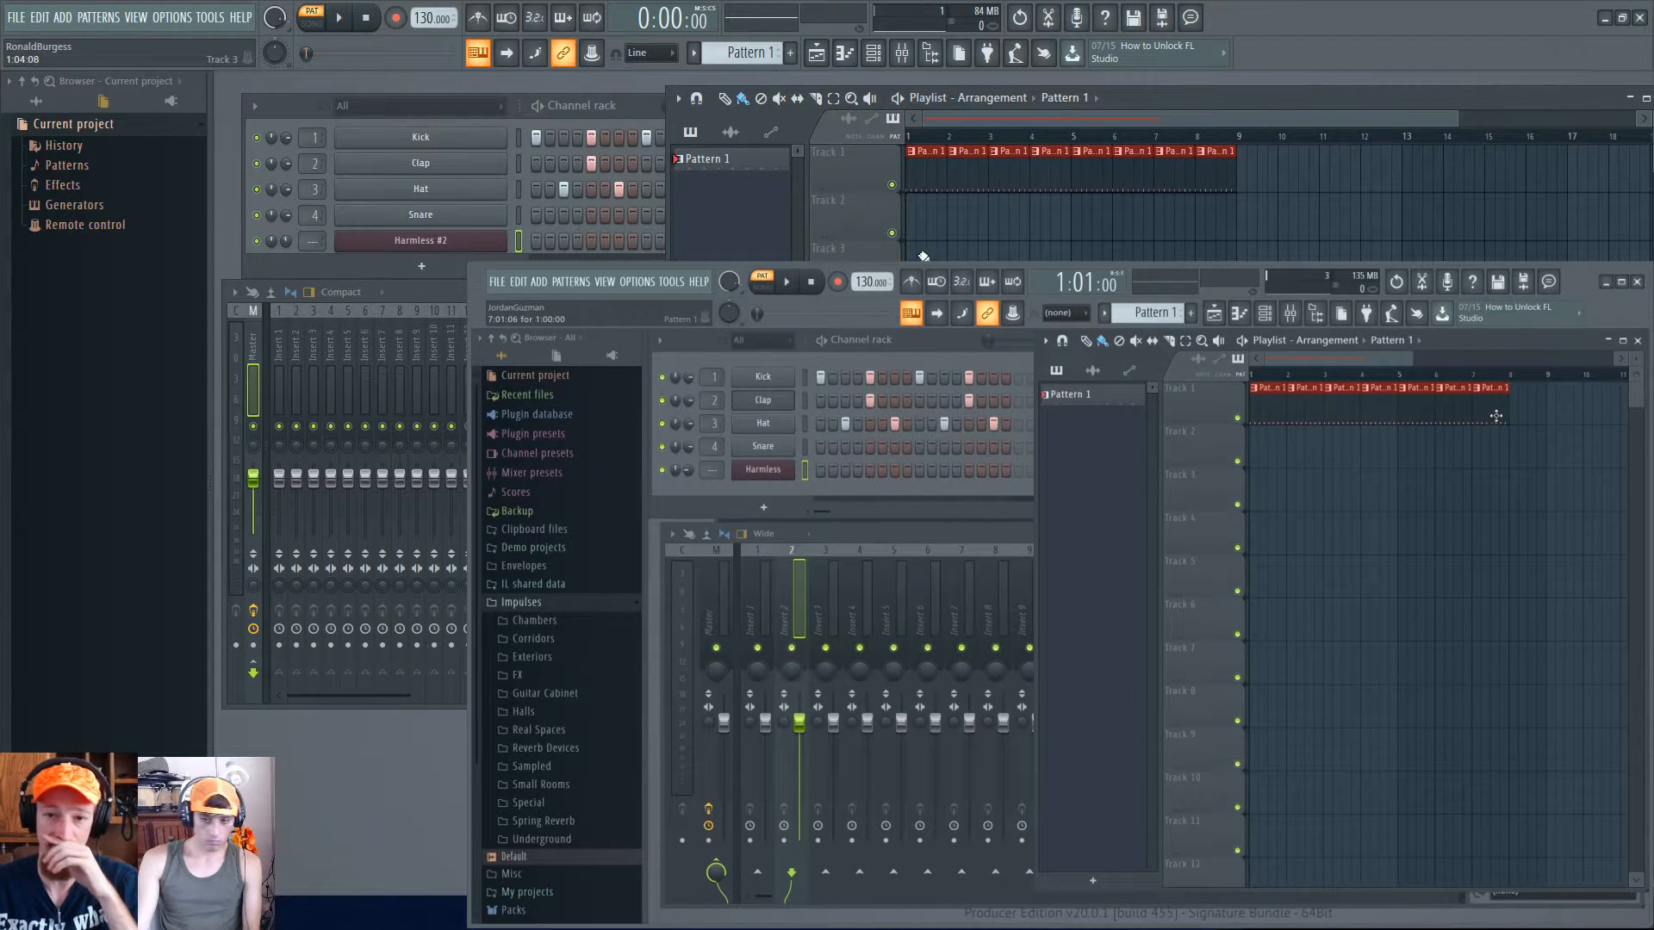
- Create a new pattern named Synth
{"action": "left_click", "coordinate": [790, 52]}
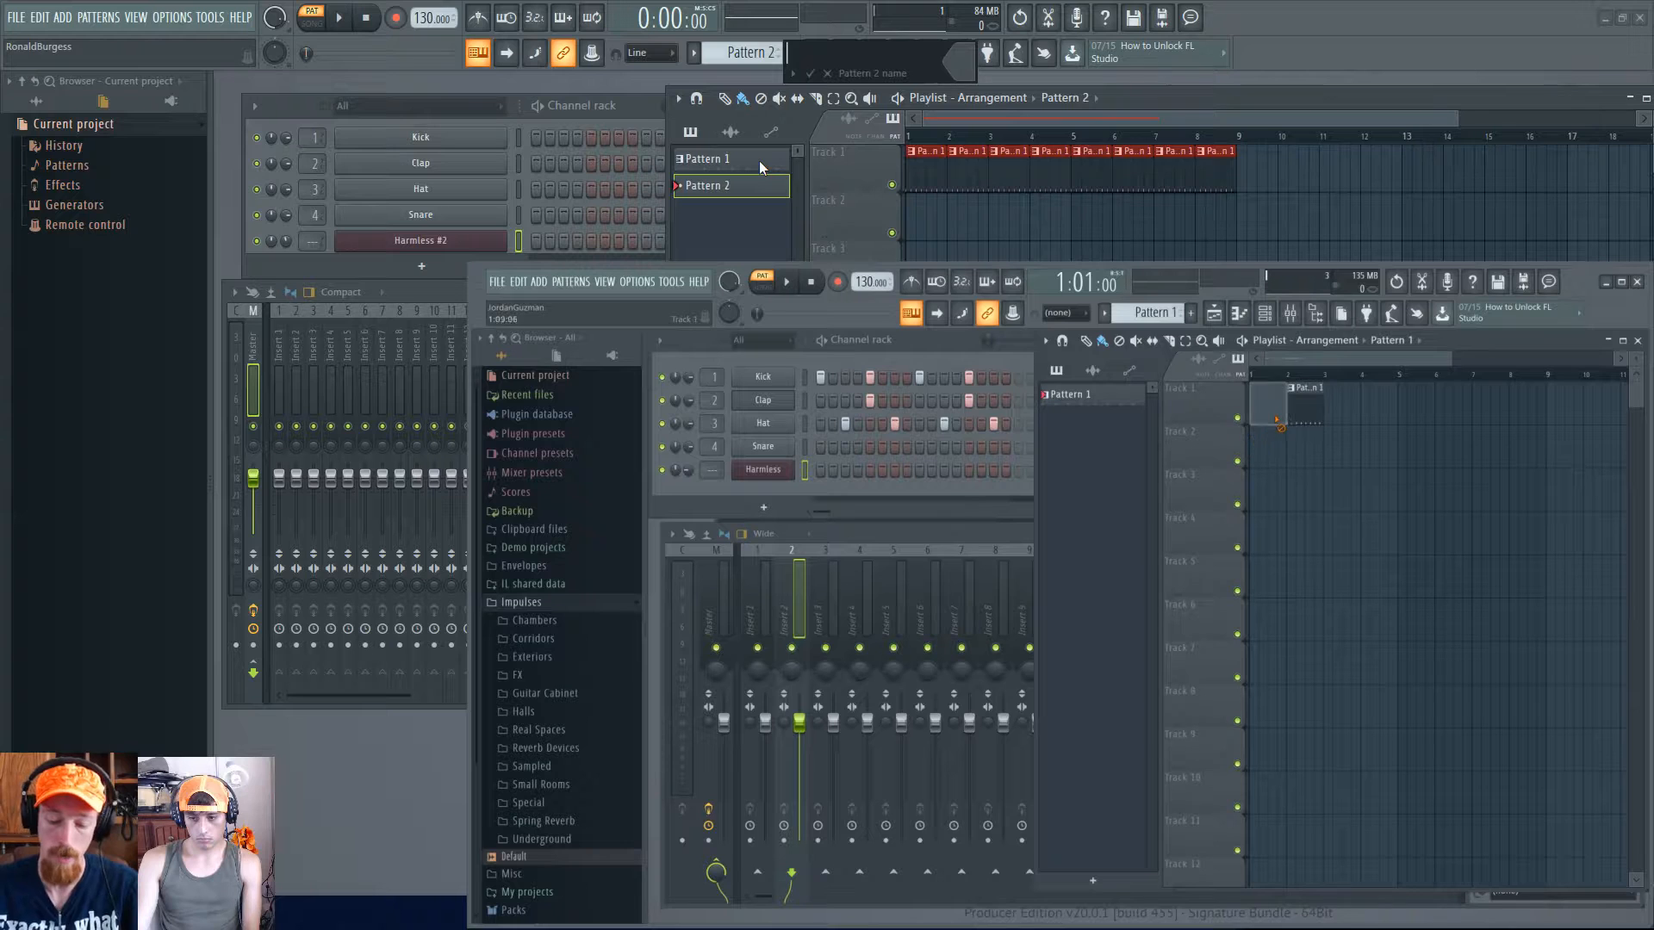
{"action": "type", "text": "Synth"}
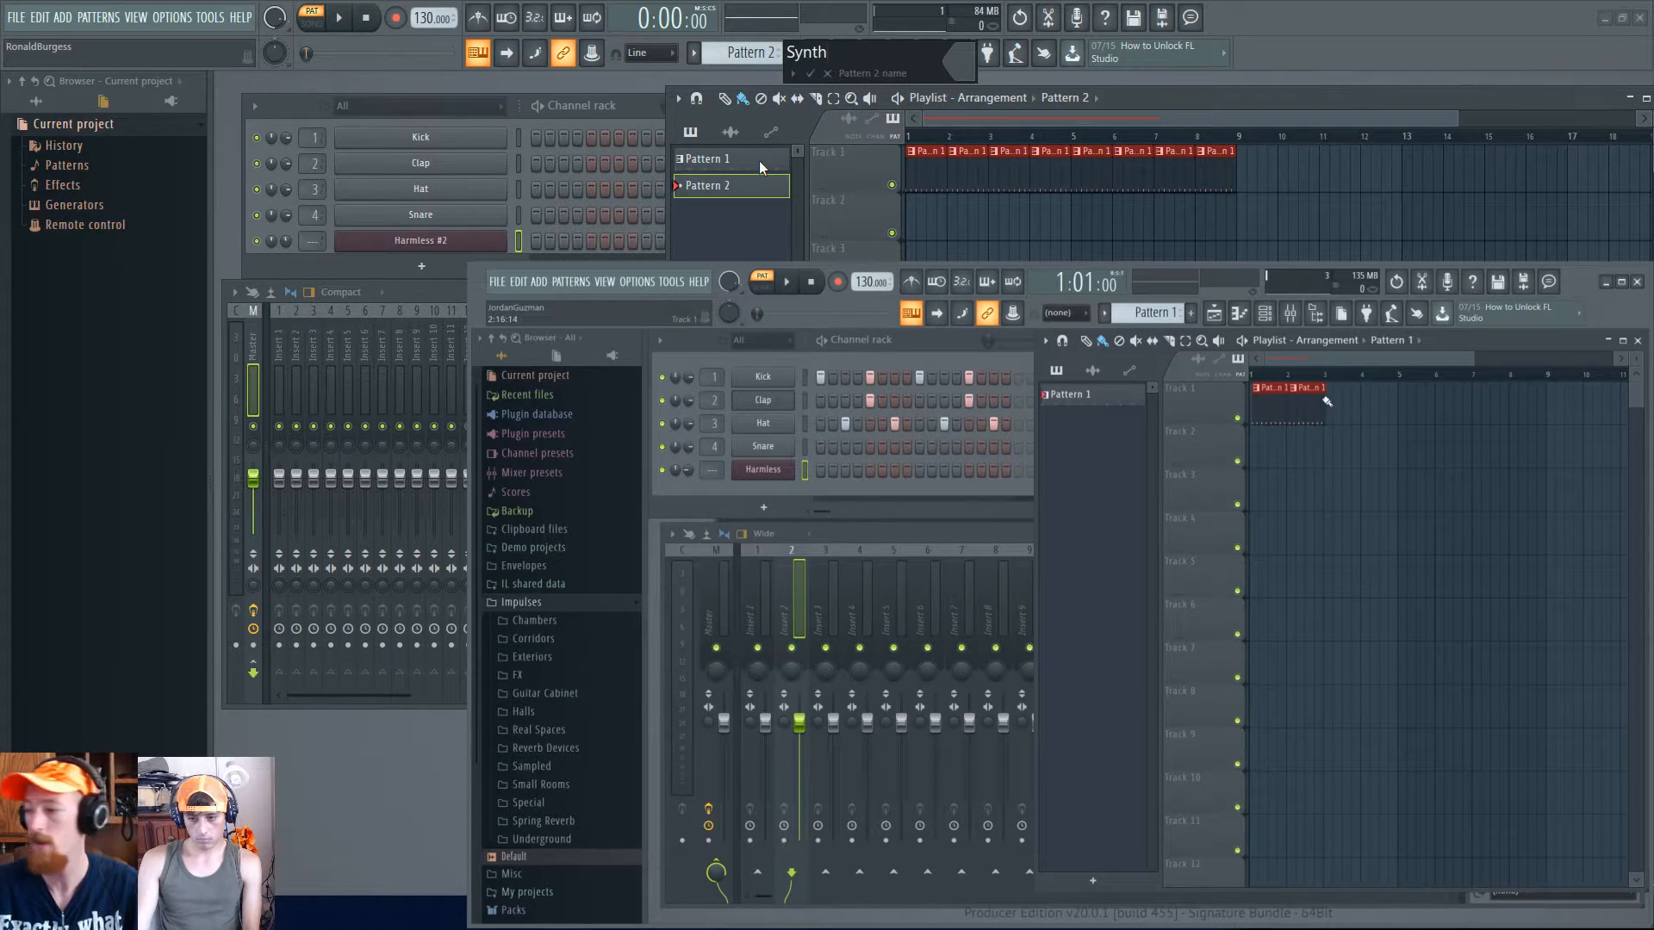
{"action": "key", "text": "Return"}
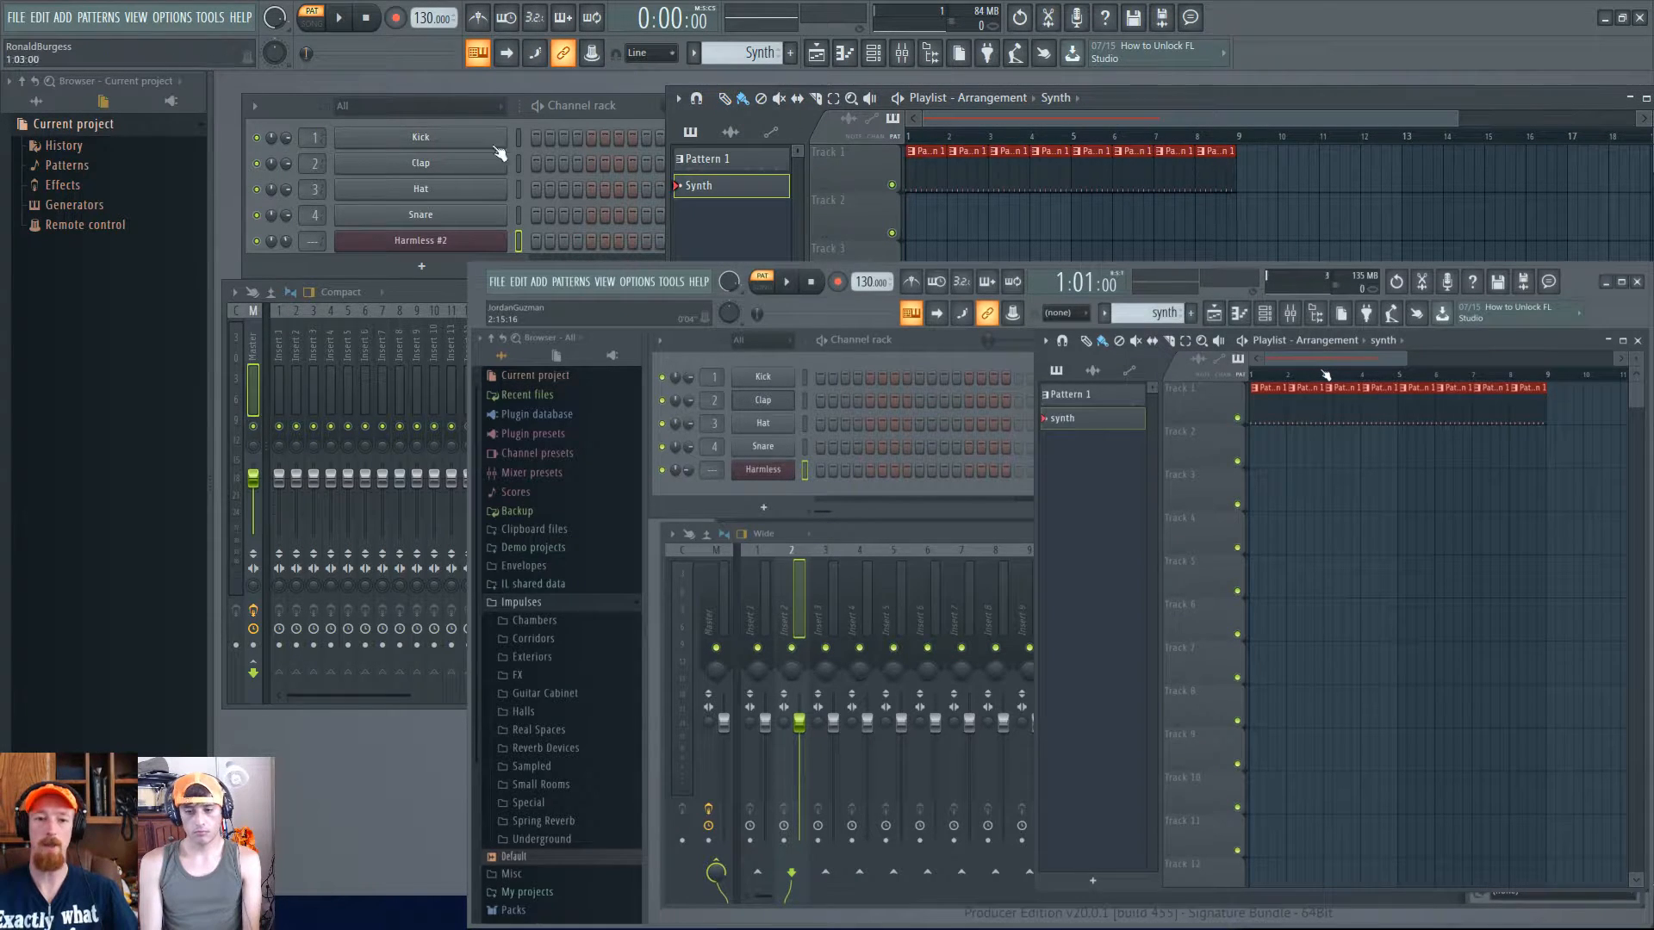
- Open the piano roll of the Harmless channel for the Synth pattern
{"action": "left_click", "coordinate": [308, 105]}
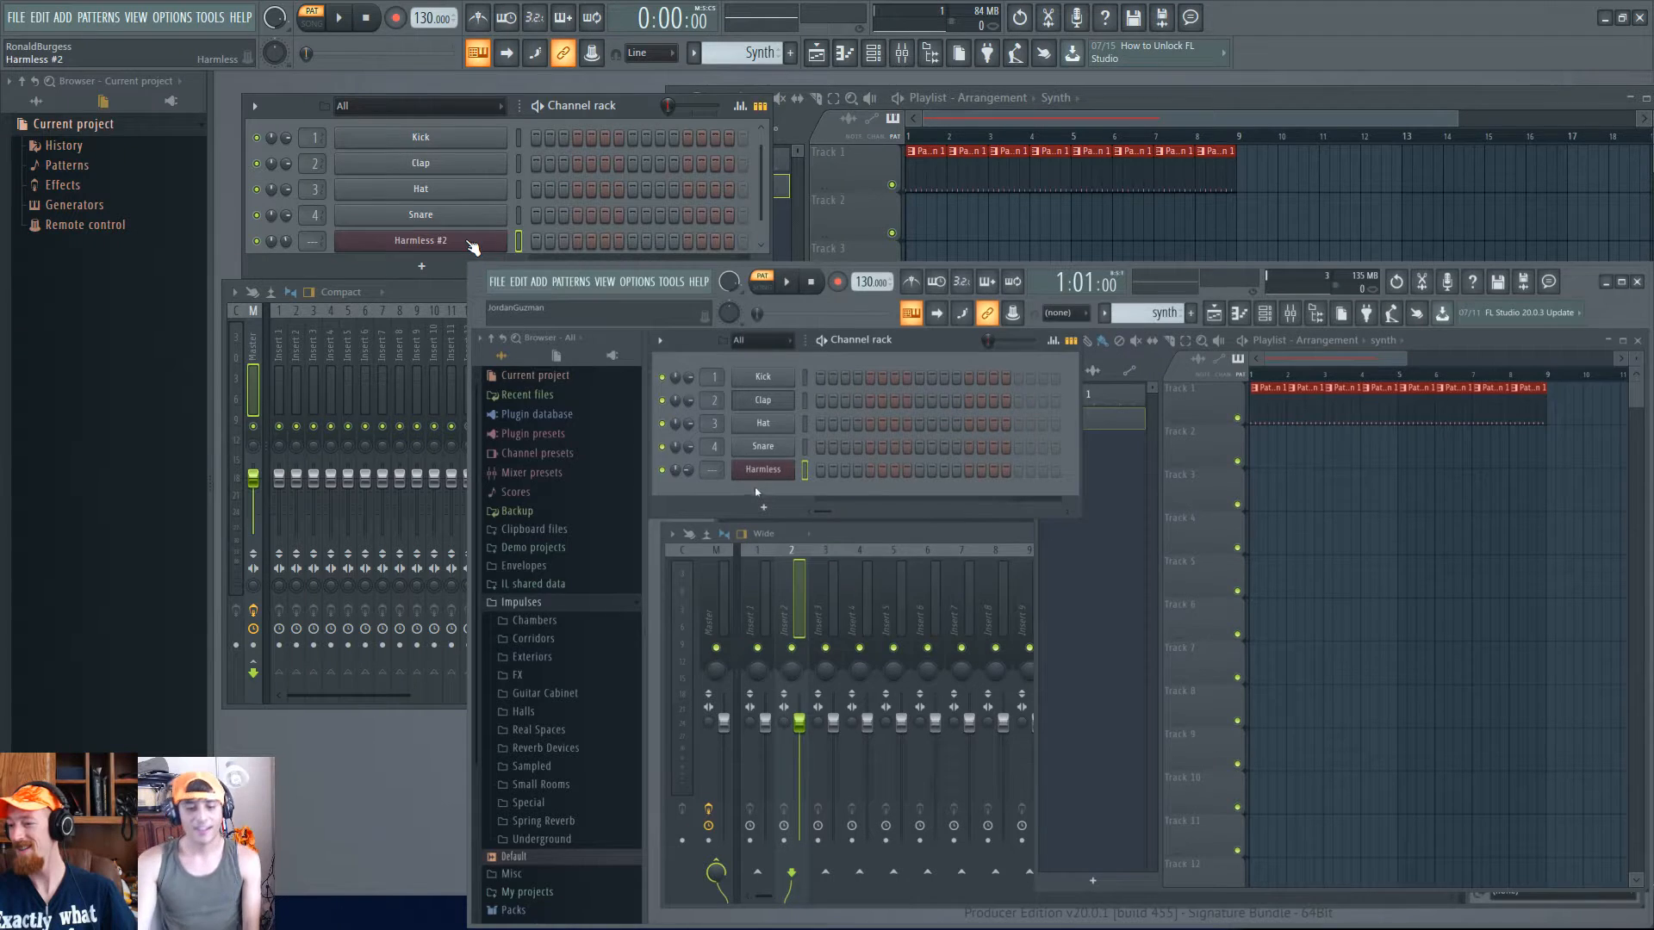
{"action": "right_click", "coordinate": [466, 242]}
{"action": "right_click", "coordinate": [763, 472]}
{"action": "left_click", "coordinate": [825, 469]}
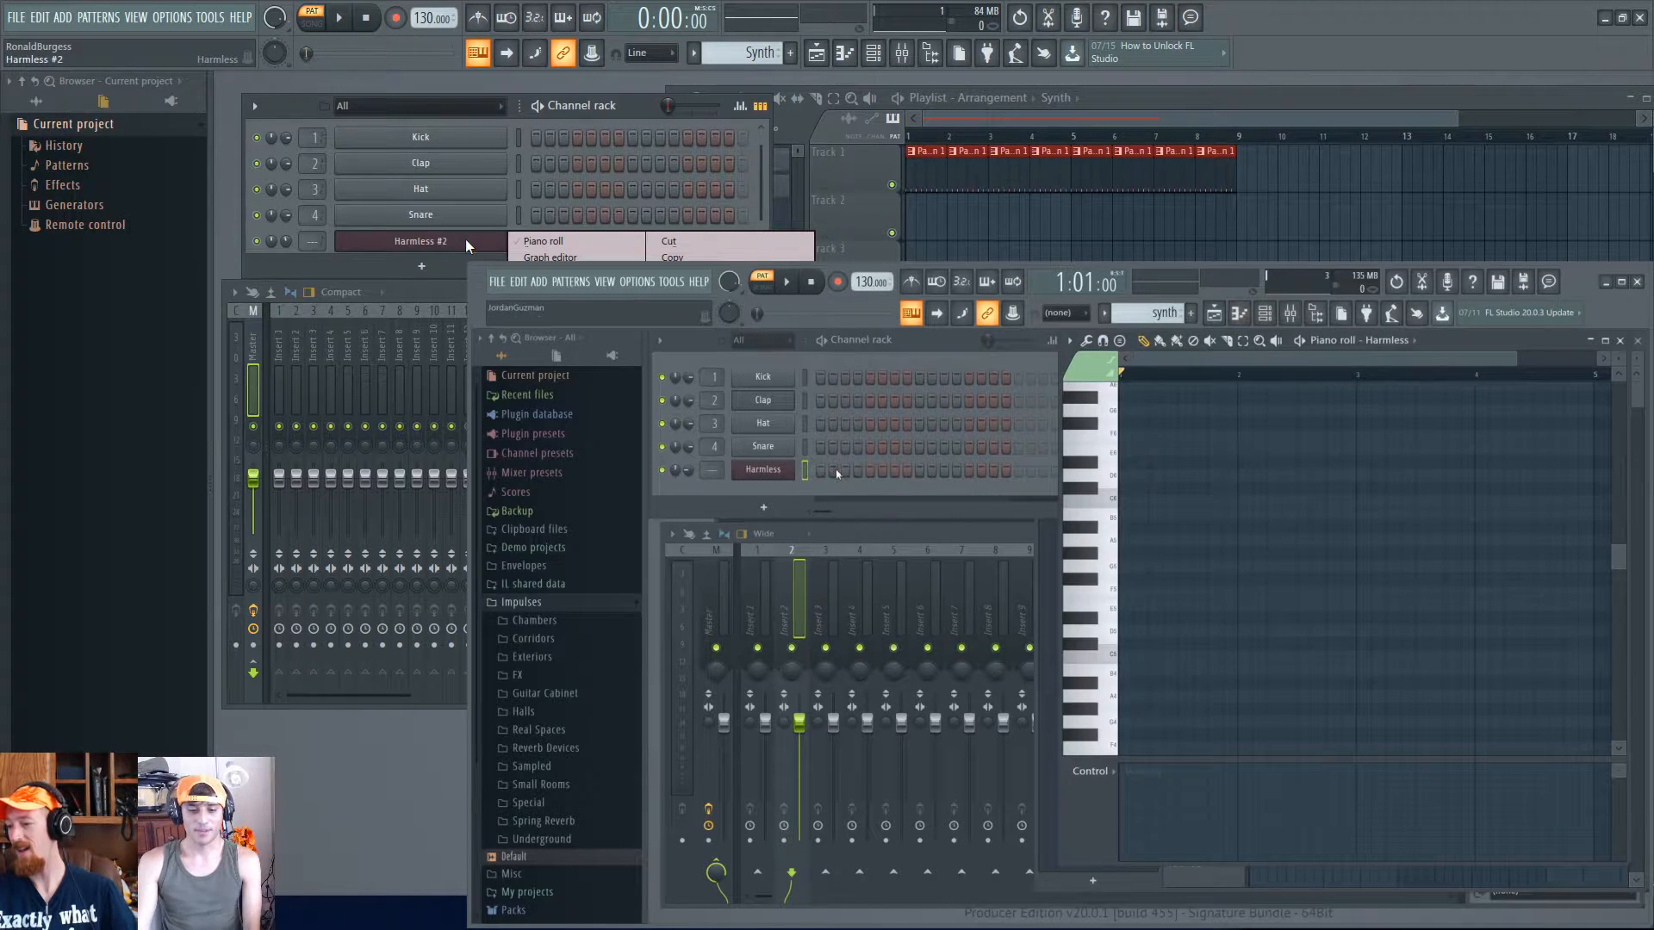
{"action": "left_click", "coordinate": [563, 241]}
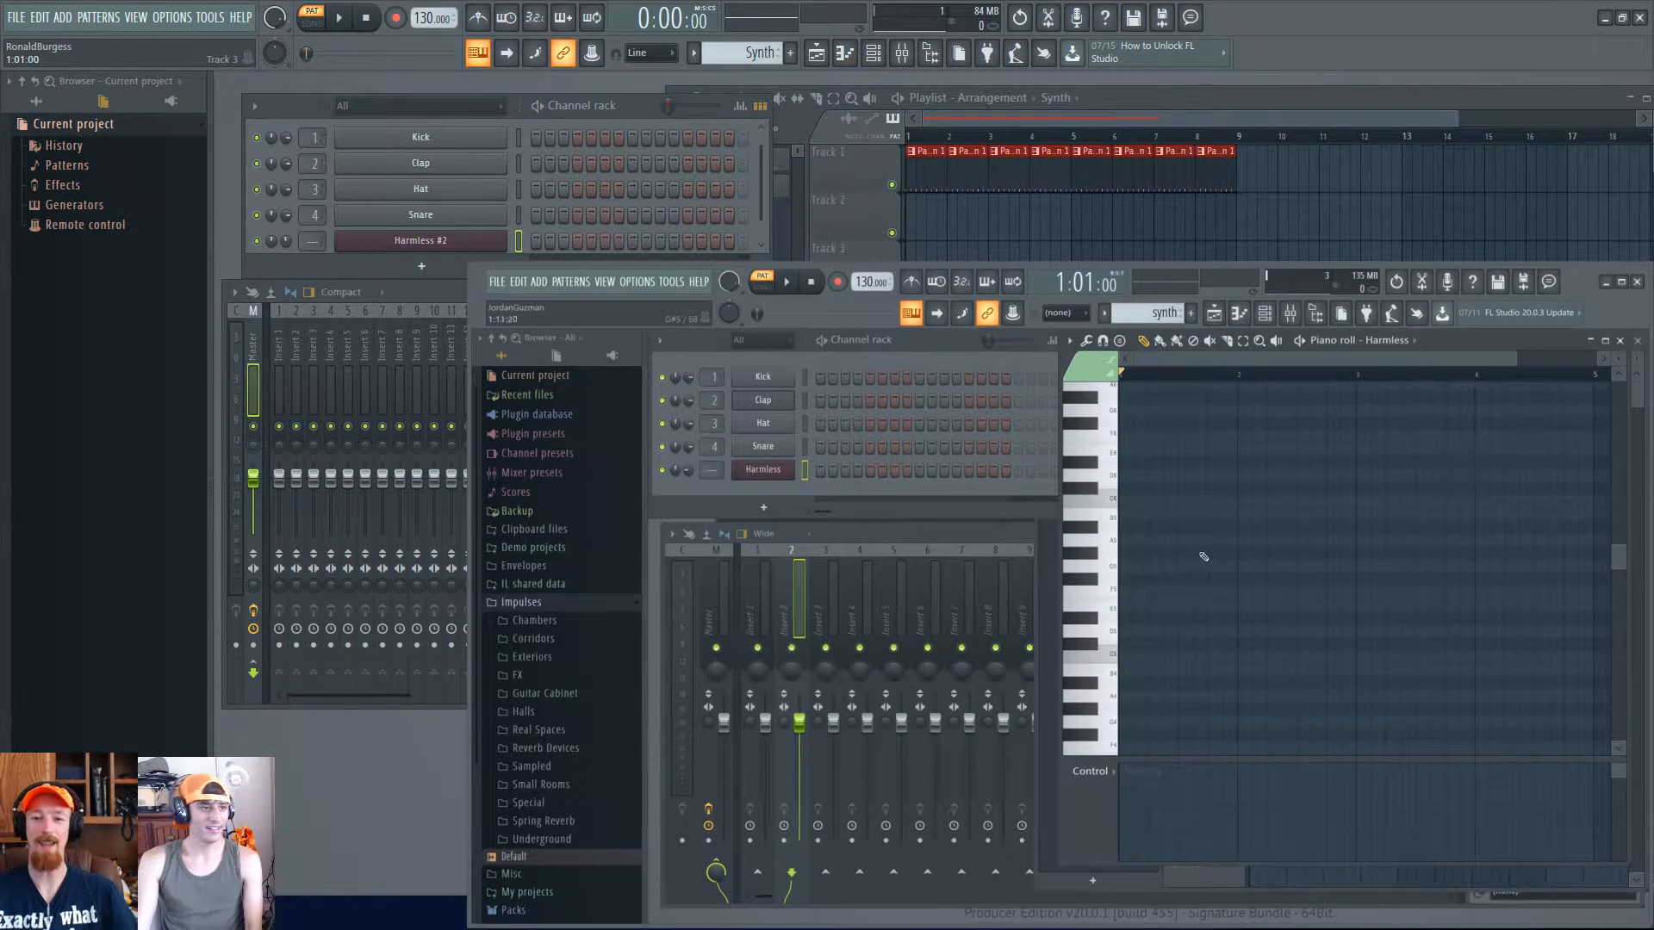
- Place a short C3 note at the start of bar 1 in the Harmless piano roll
{"action": "scroll", "coordinate": [1218, 558], "scroll_direction": "up", "scroll_amount": 4}
{"action": "scroll", "coordinate": [984, 253], "scroll_direction": "down", "scroll_amount": 3}
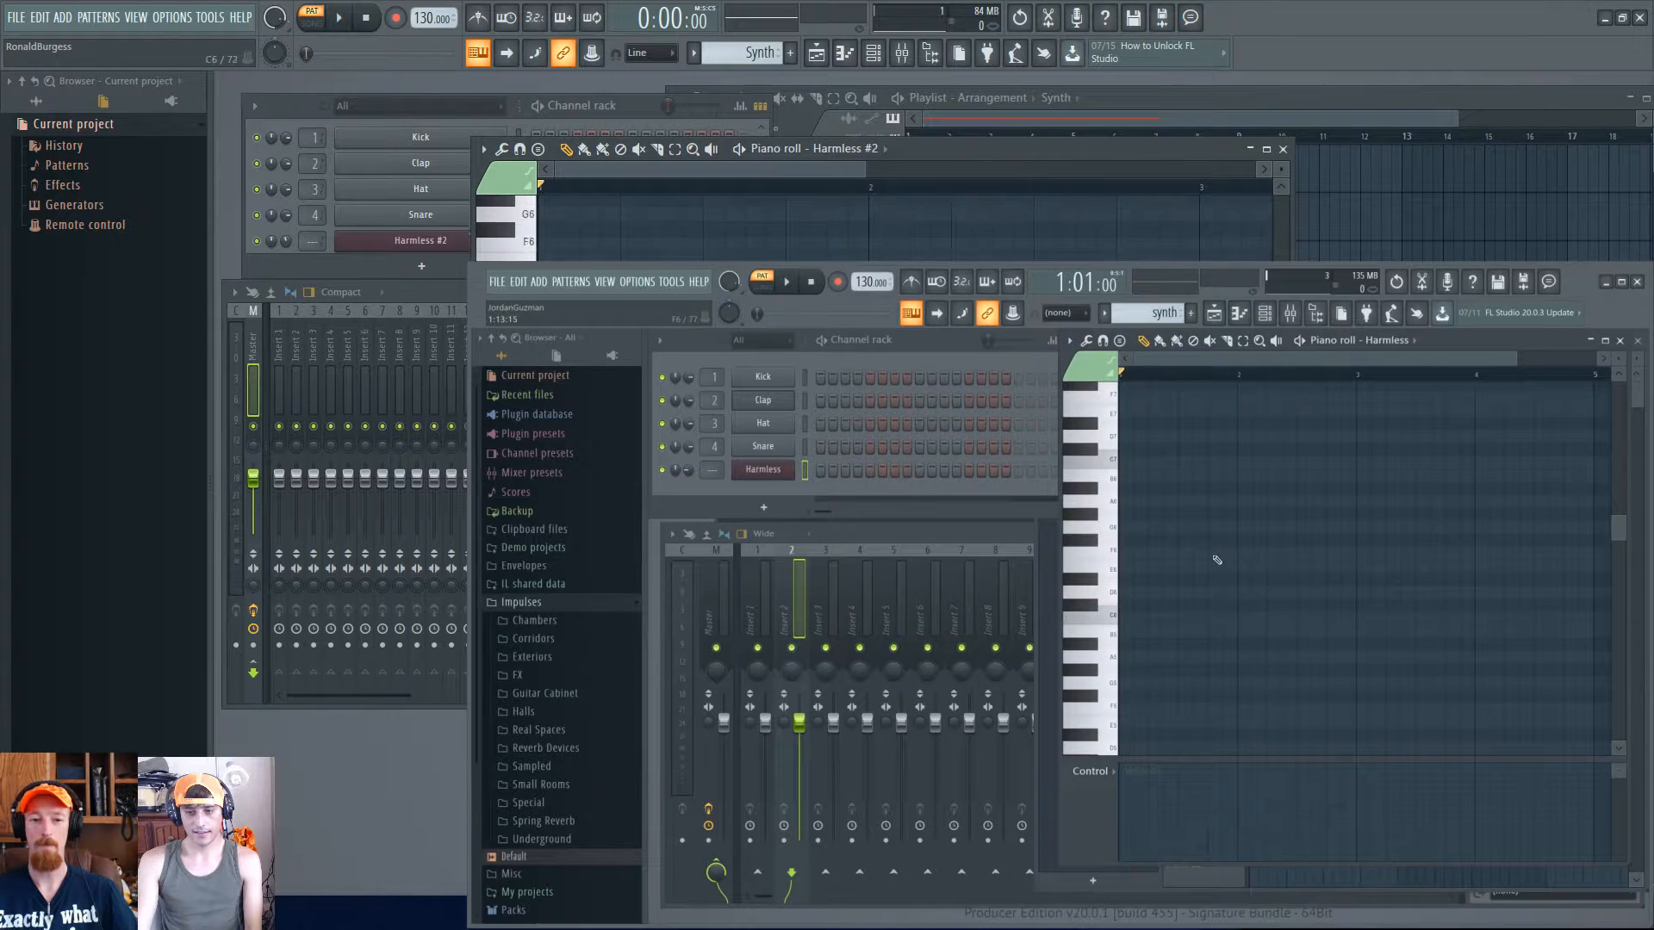
{"action": "scroll", "coordinate": [591, 464], "scroll_direction": "down", "scroll_amount": 2}
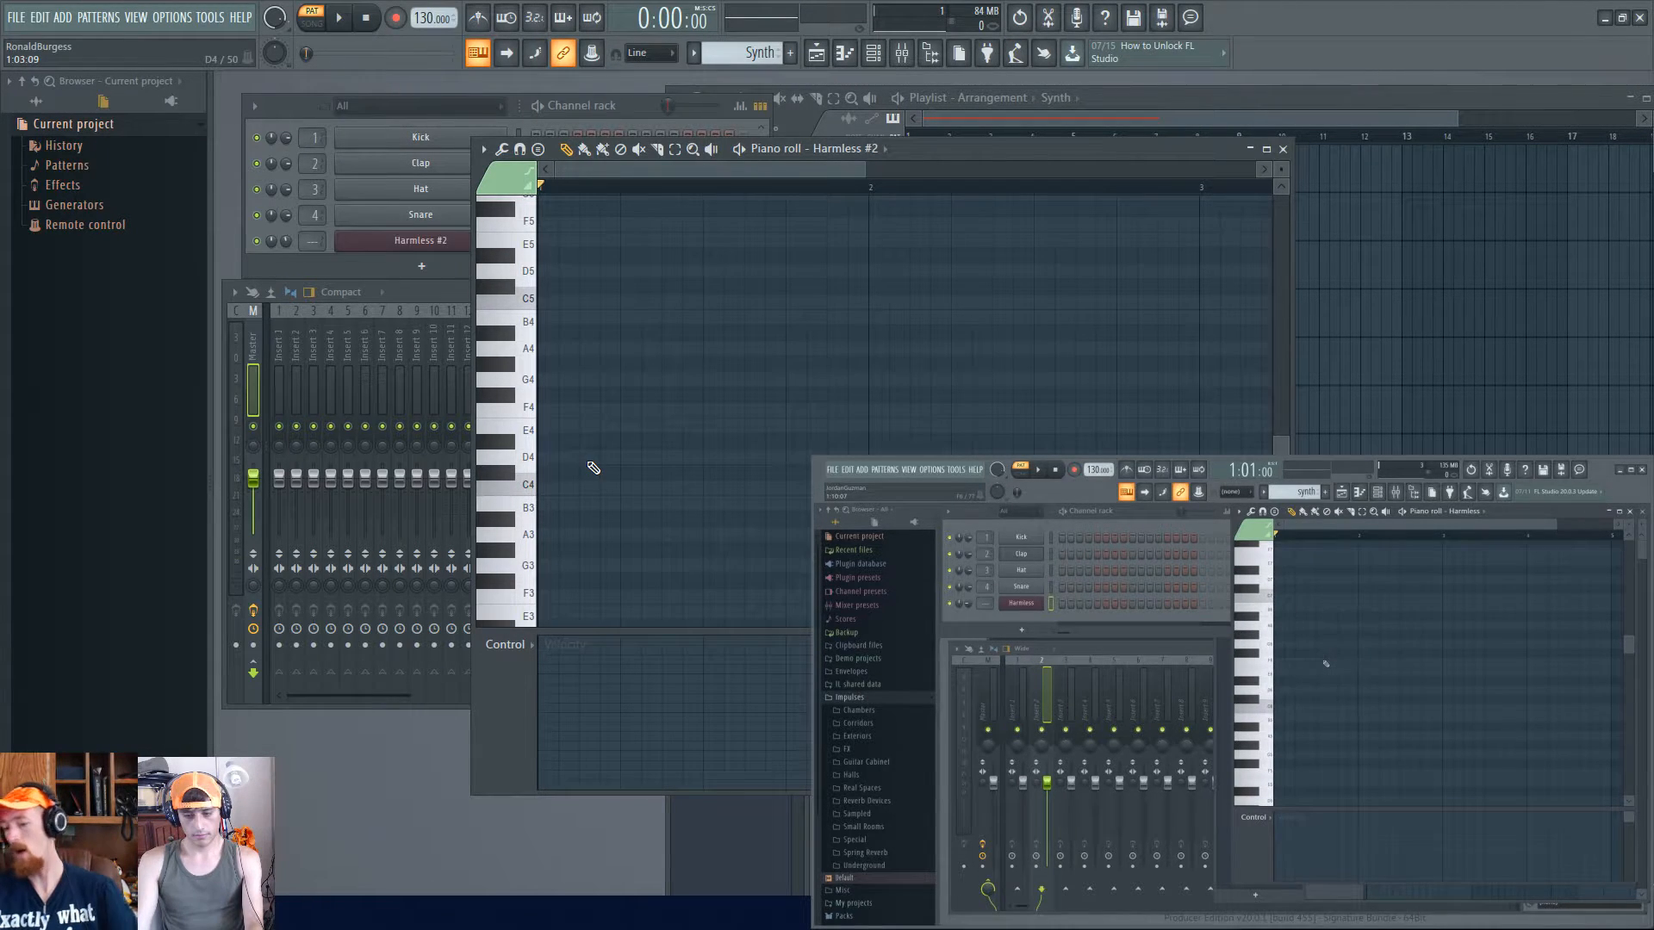
{"action": "left_click_drag", "start_coordinate": [710, 169], "coordinate": [701, 194]}
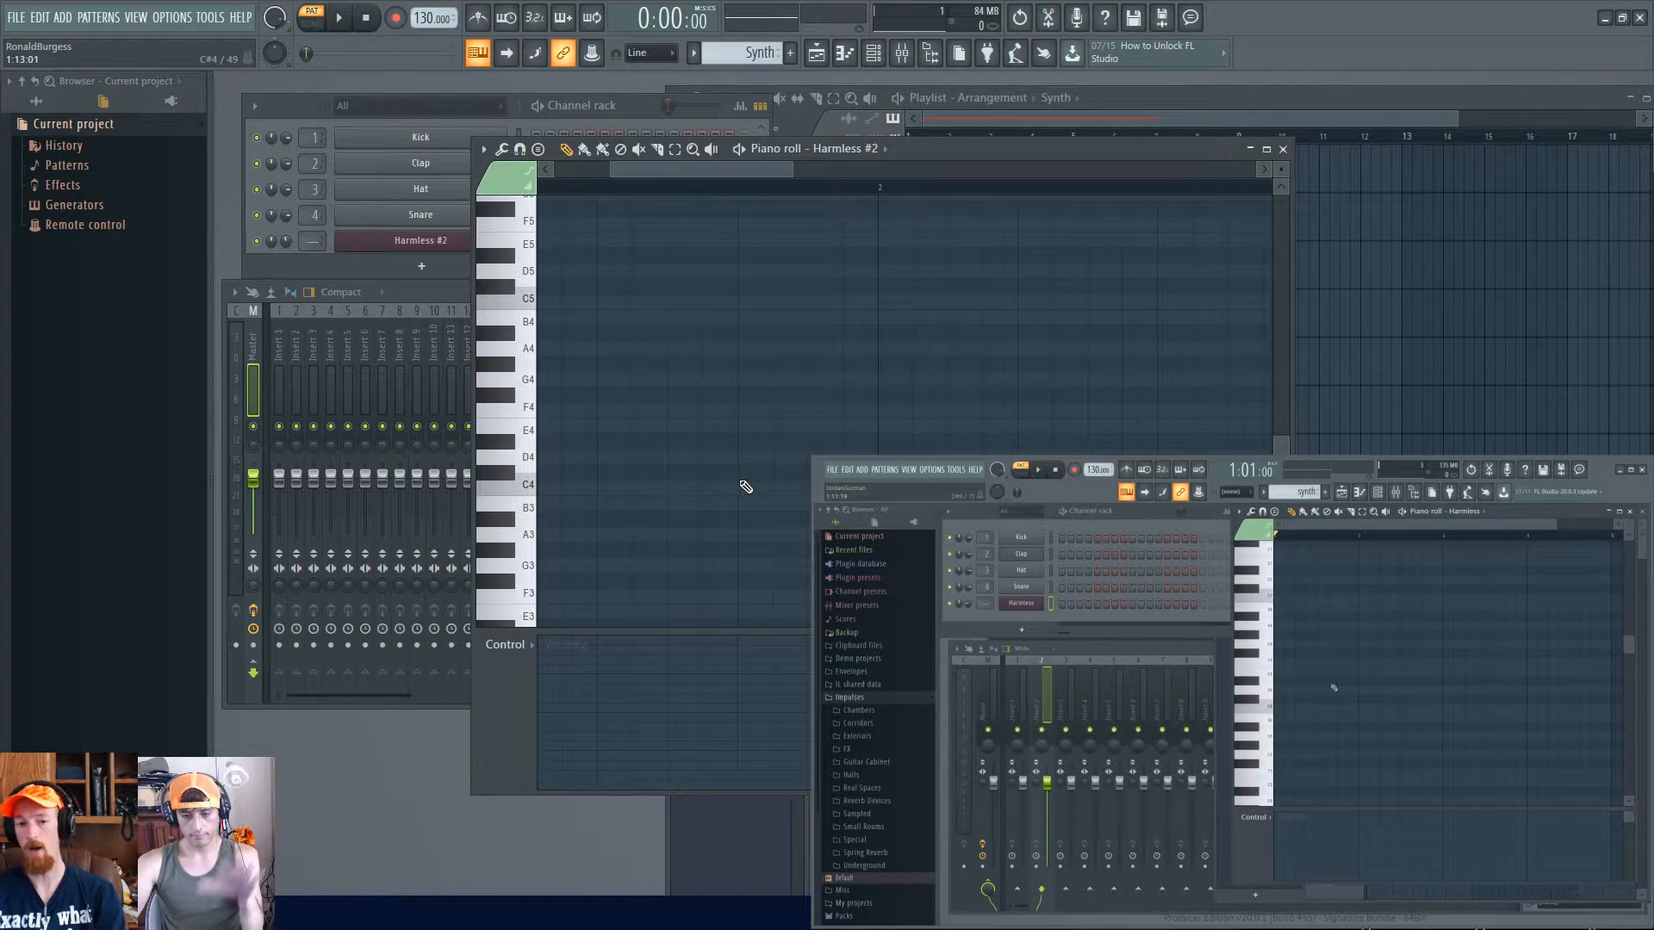
{"action": "scroll", "coordinate": [721, 445], "scroll_direction": "down", "scroll_amount": 3}
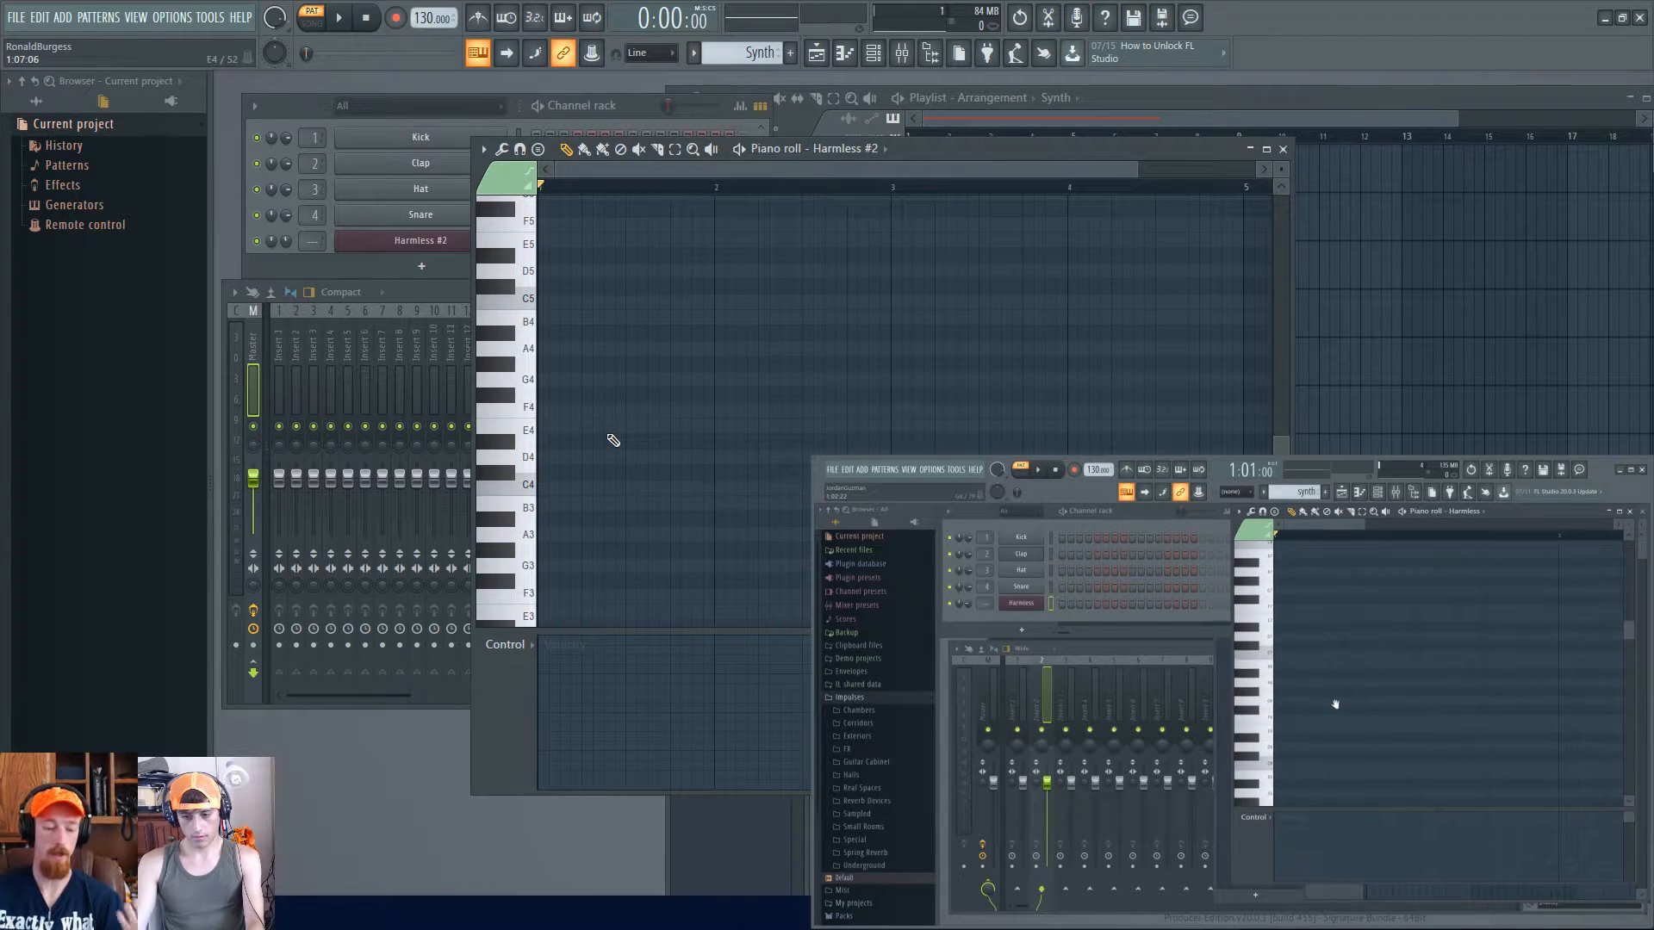
{"action": "scroll", "coordinate": [610, 437], "scroll_direction": "down", "scroll_amount": 4}
{"action": "left_click", "coordinate": [544, 468]}
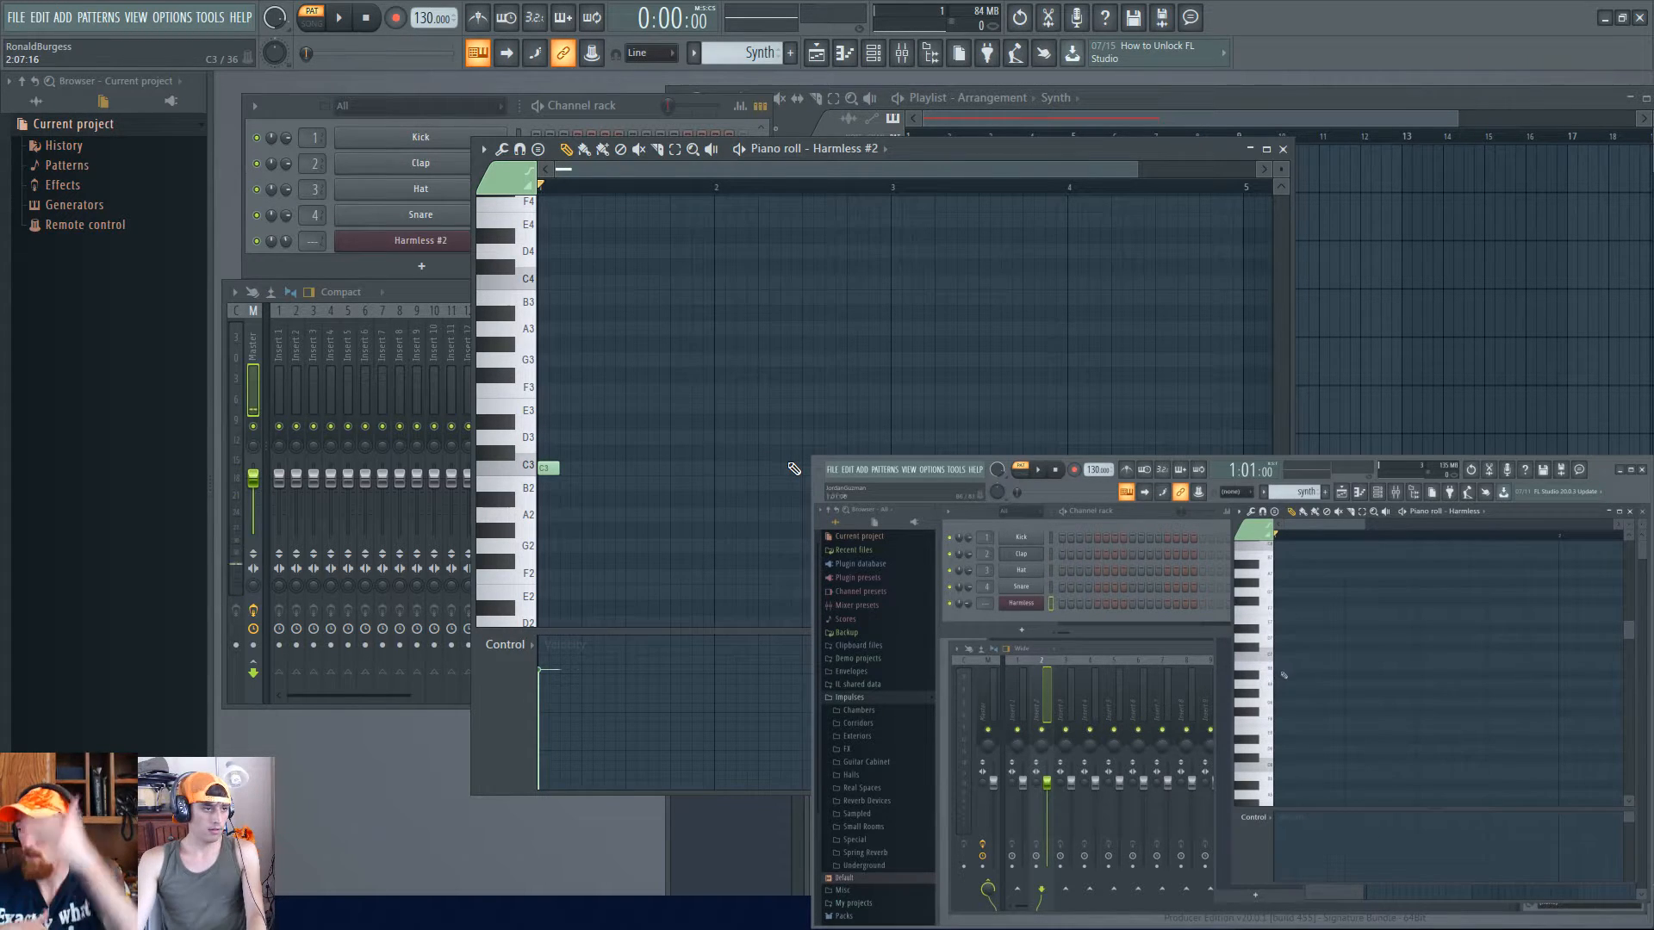
{"action": "scroll", "coordinate": [793, 467], "scroll_direction": "up", "scroll_amount": 2}
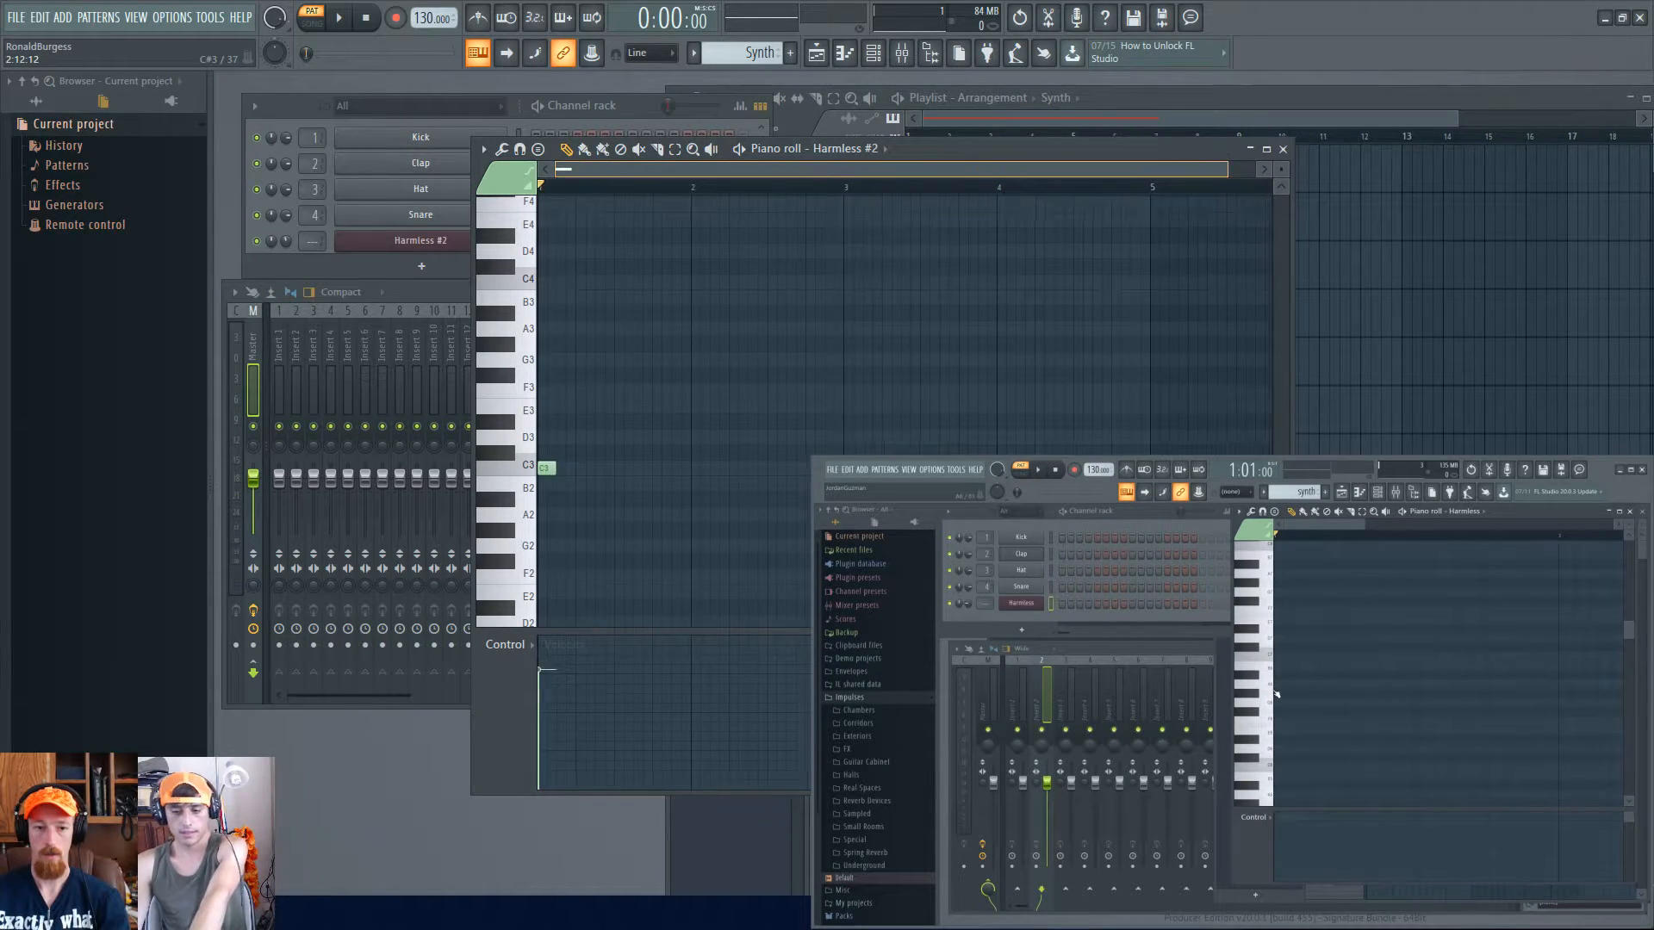
- Add three short C3 notes on beats 2, 3 and 4 of bar 1 in the Harmless piano roll
{"action": "scroll", "coordinate": [794, 468], "scroll_direction": "up", "scroll_amount": 2}
{"action": "scroll", "coordinate": [630, 463], "scroll_direction": "down", "scroll_amount": 1}
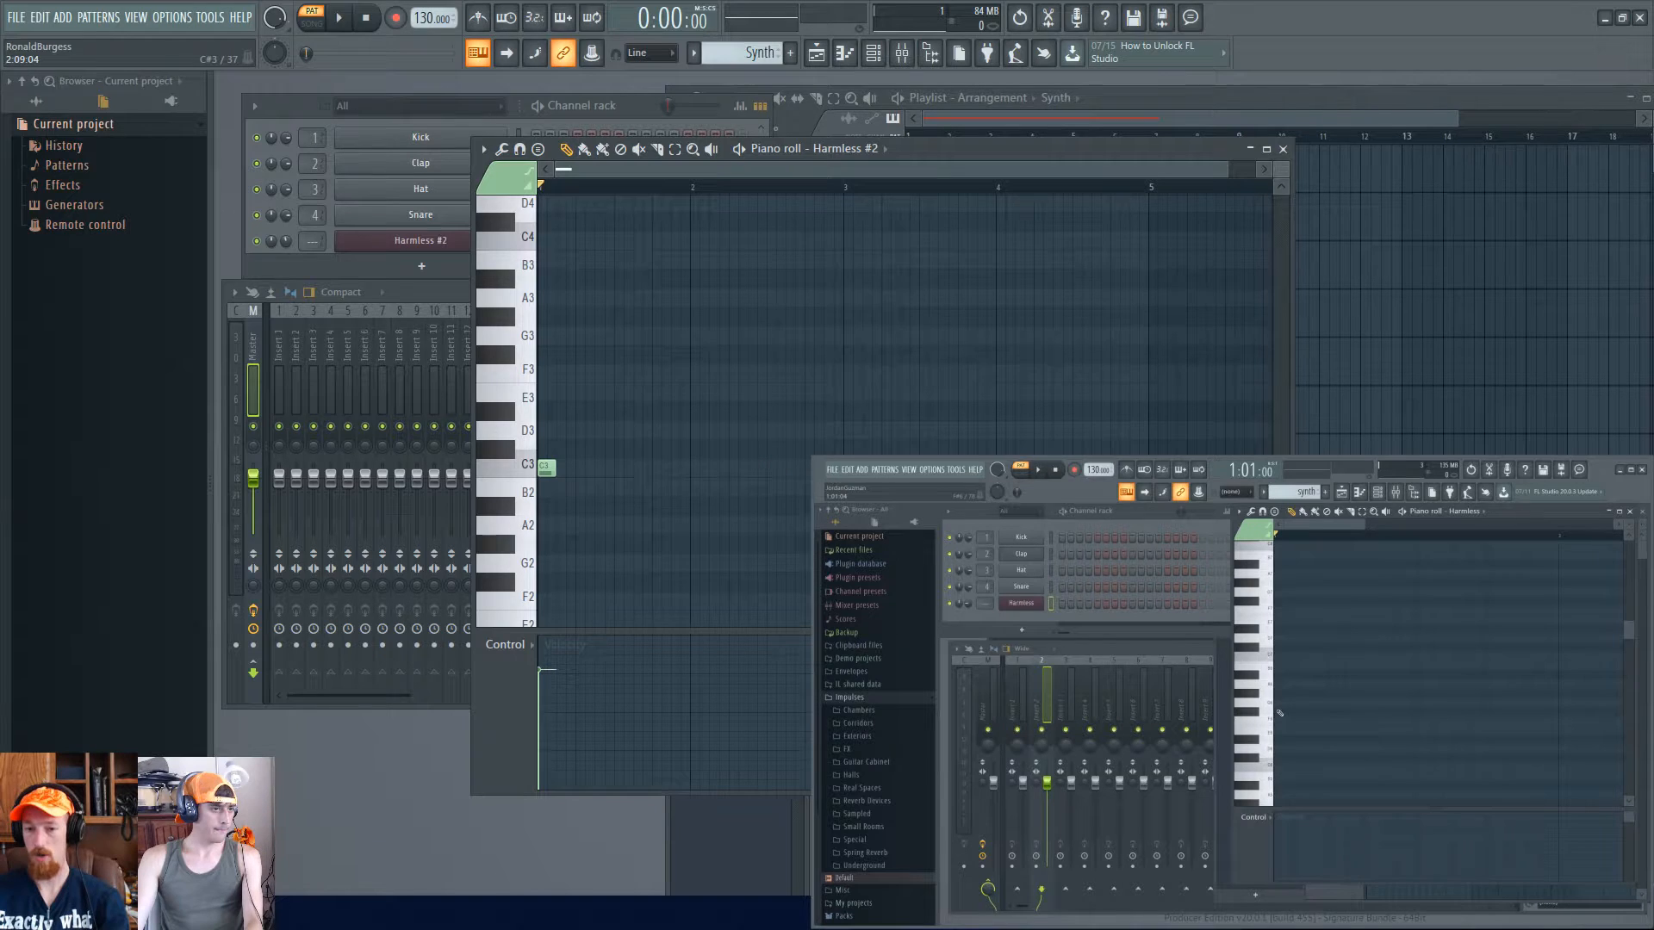
{"action": "scroll", "coordinate": [630, 465], "scroll_direction": "up", "scroll_amount": 4}
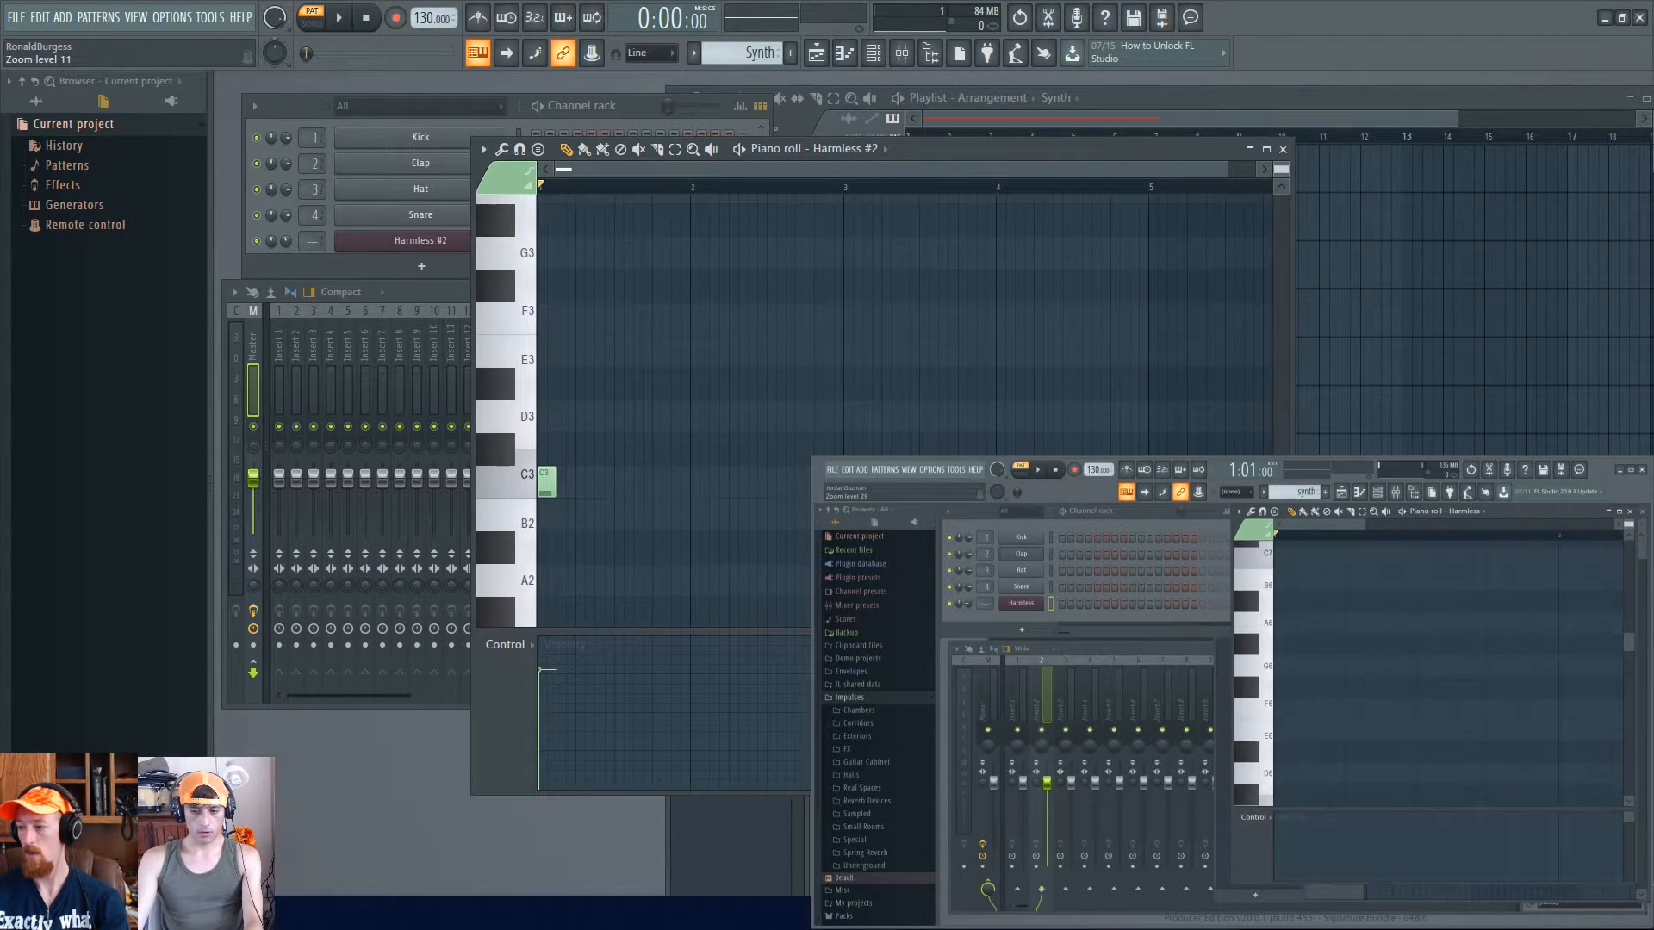
{"action": "scroll", "coordinate": [758, 458], "scroll_direction": "down", "scroll_amount": 2}
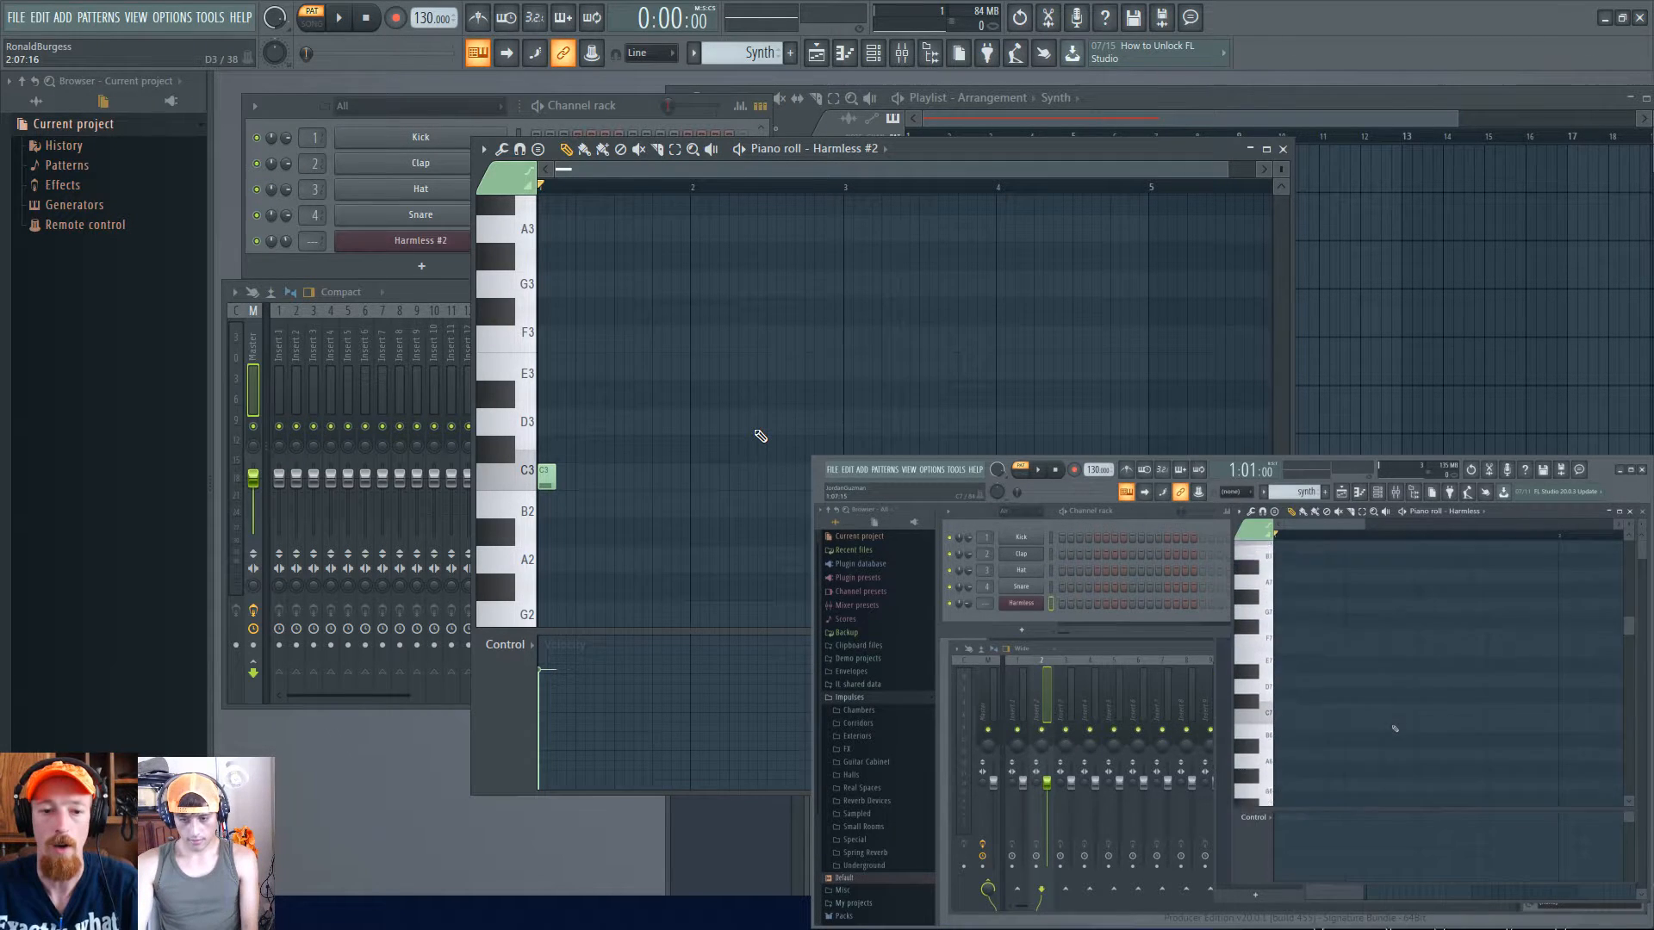
{"action": "scroll", "coordinate": [757, 539], "scroll_direction": "down", "scroll_amount": 2}
{"action": "left_click_drag", "start_coordinate": [1281, 169], "coordinate": [1280, 177]}
{"action": "scroll", "coordinate": [620, 327], "scroll_direction": "down", "scroll_amount": 1}
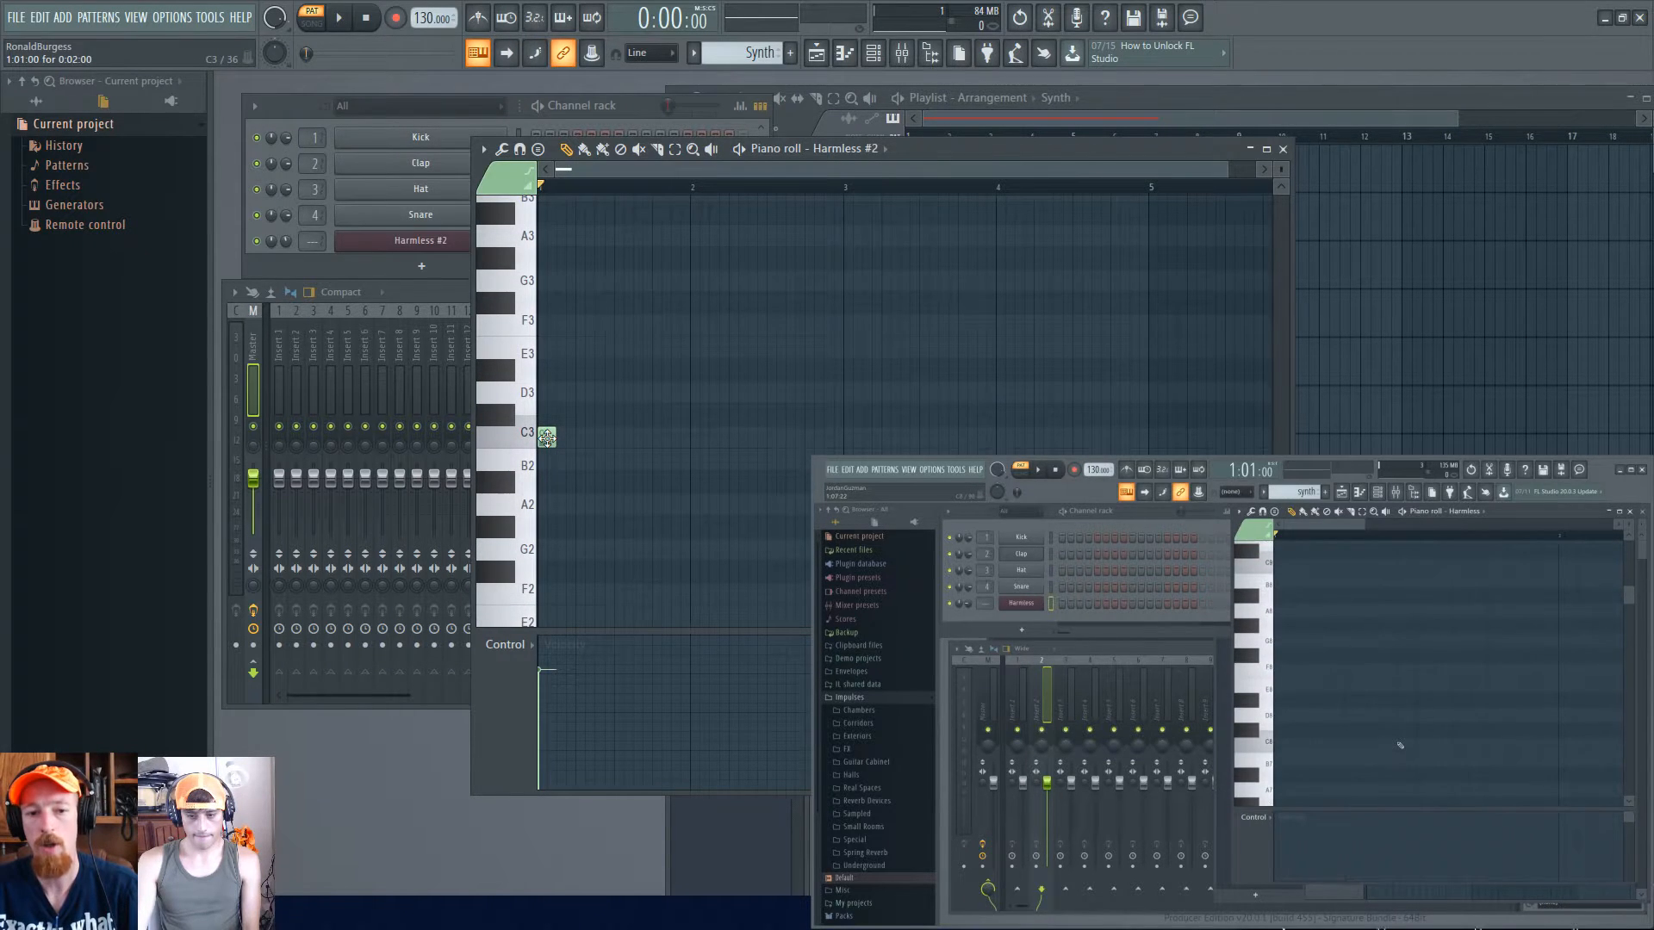
{"action": "left_click", "coordinate": [585, 437]}
{"action": "left_click", "coordinate": [624, 437]}
{"action": "left_click", "coordinate": [671, 437]}
{"action": "left_click_drag", "start_coordinate": [673, 437], "coordinate": [663, 437]}
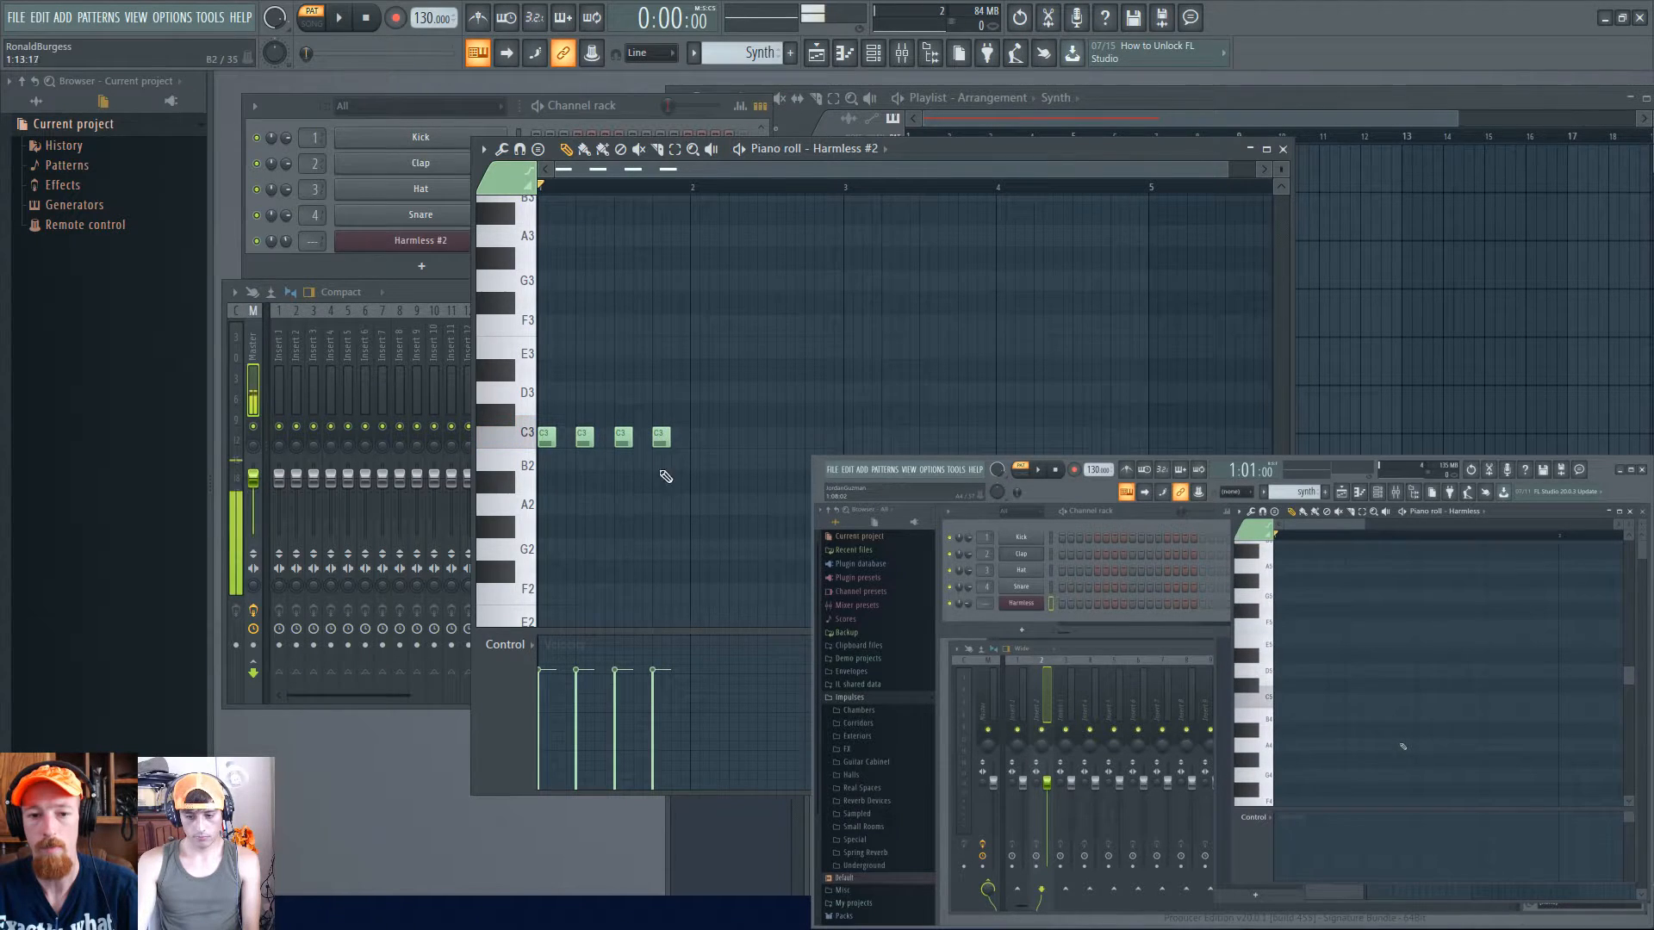
- Review the main snap options and choose Line
{"action": "scroll", "coordinate": [664, 316], "scroll_direction": "up", "scroll_amount": 2}
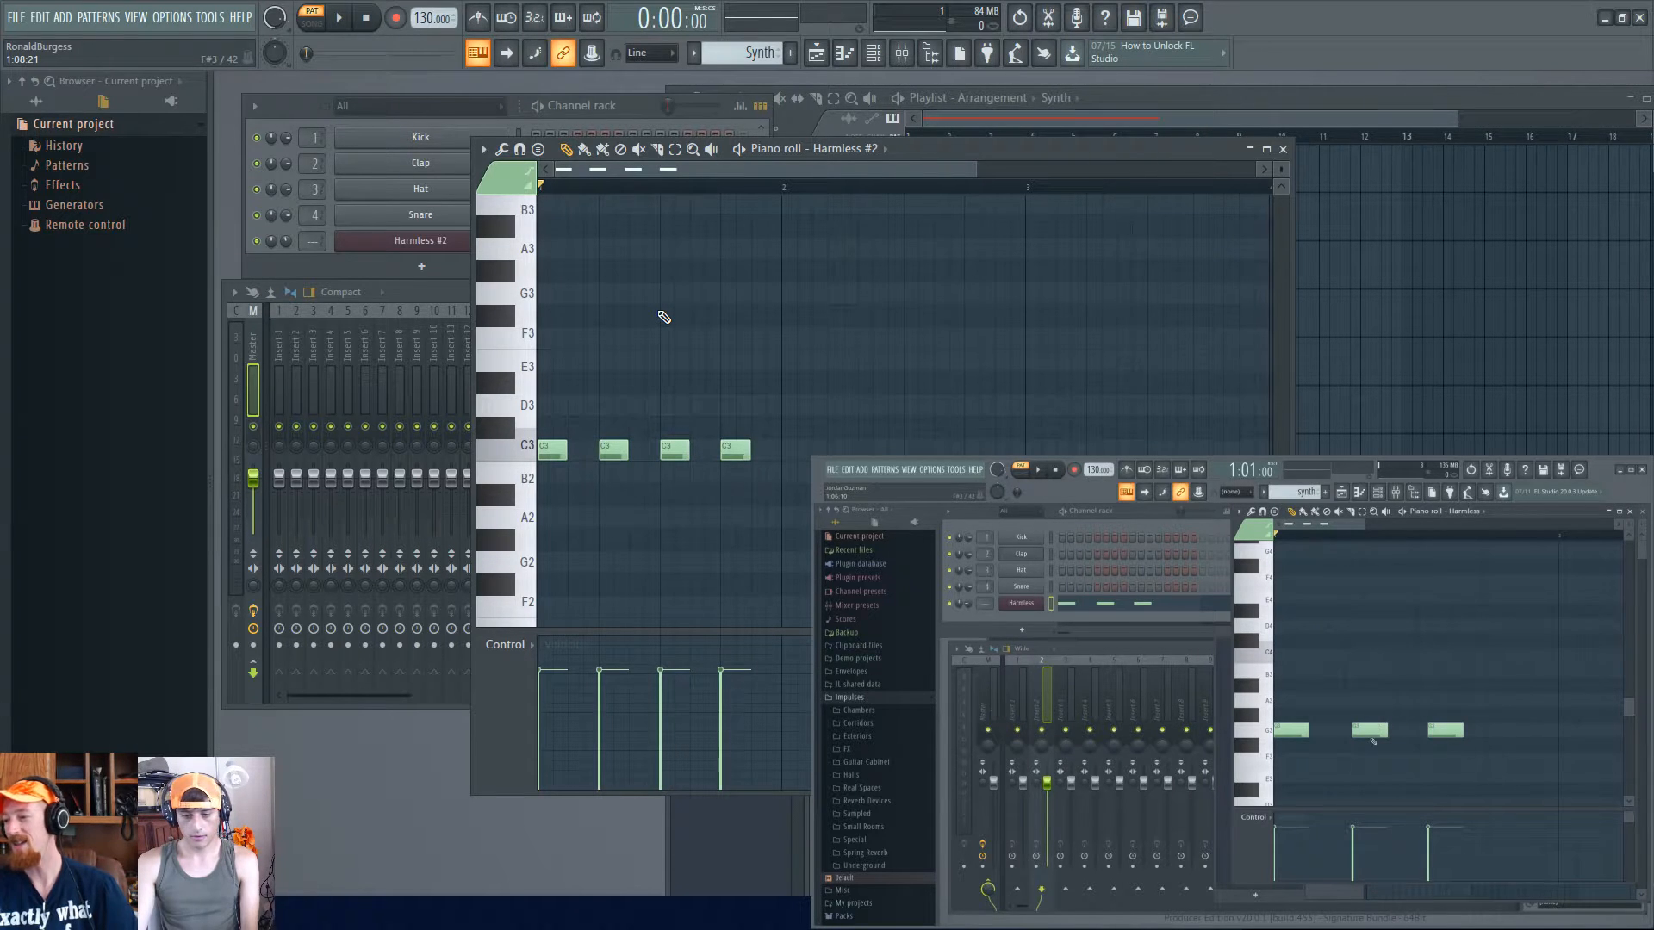
{"action": "left_click", "coordinate": [648, 54]}
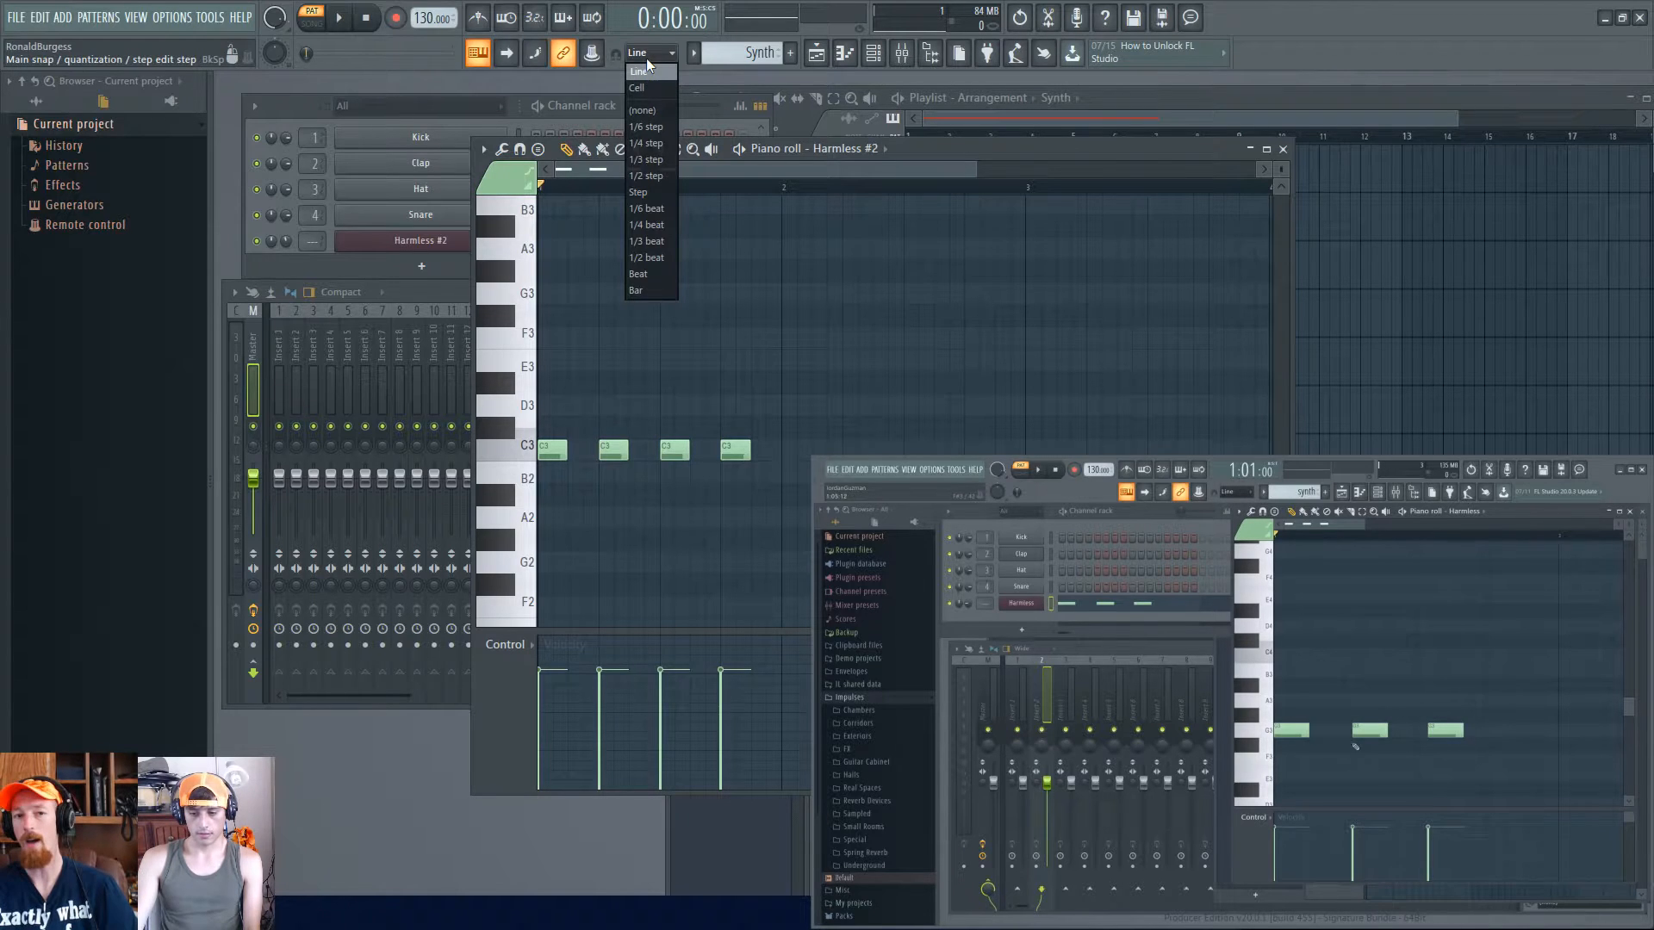
{"action": "left_click", "coordinate": [646, 59]}
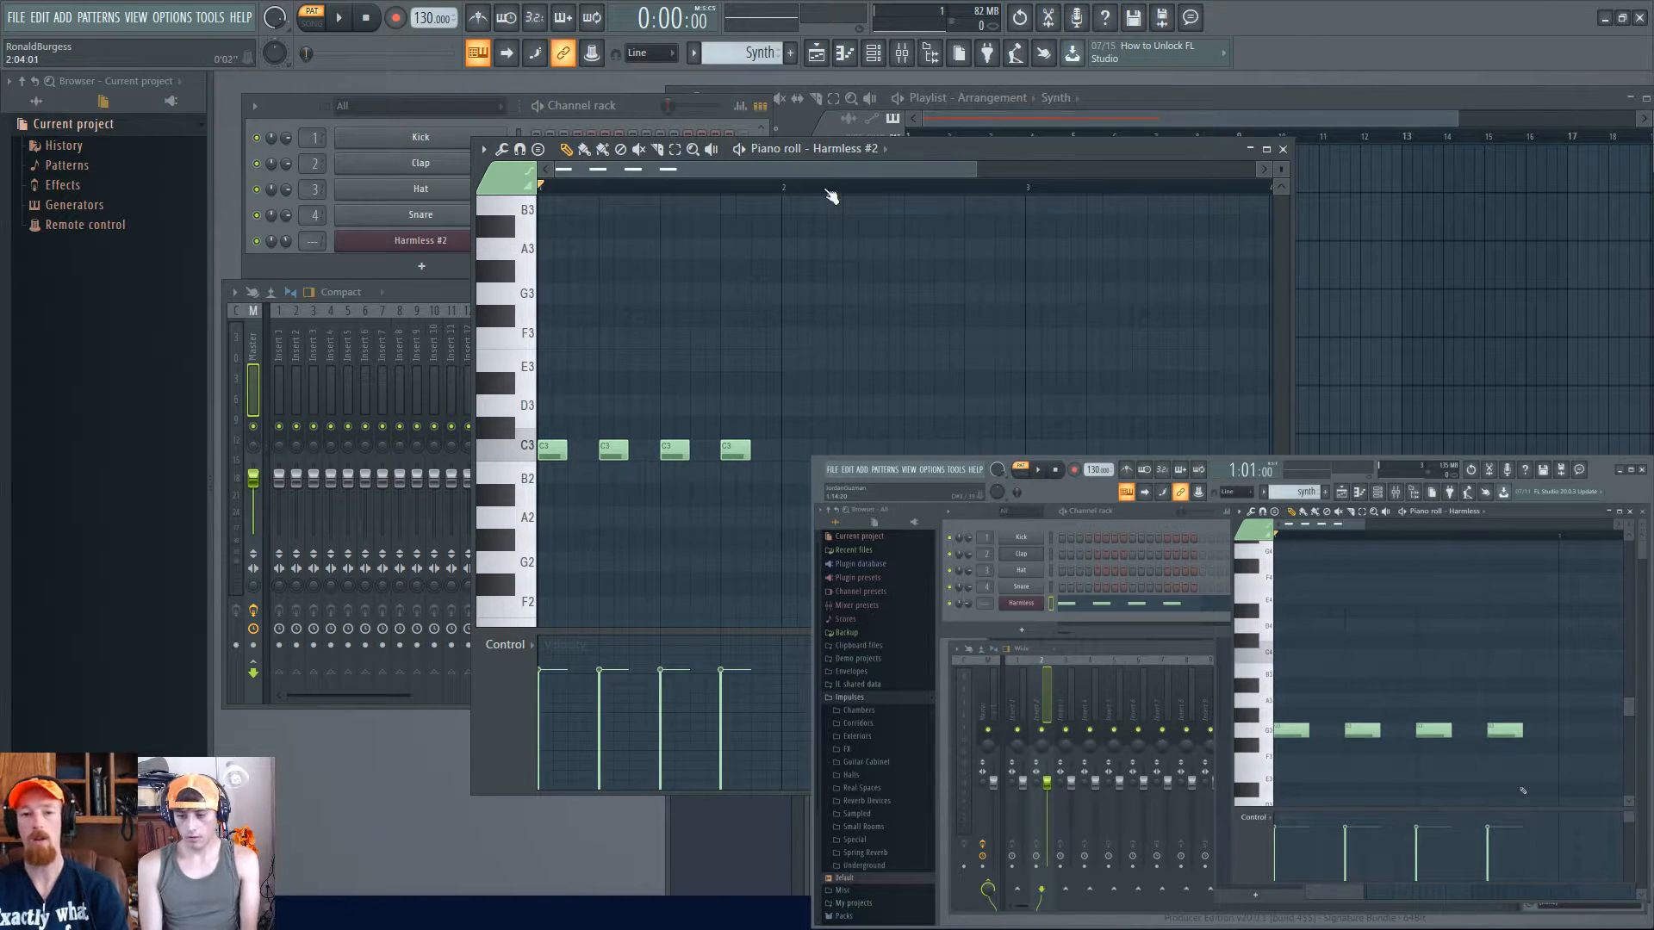
- Select the notes of bar 1 with a time selection and clear the selection
{"action": "left_click_drag", "start_coordinate": [783, 191], "coordinate": [539, 188]}
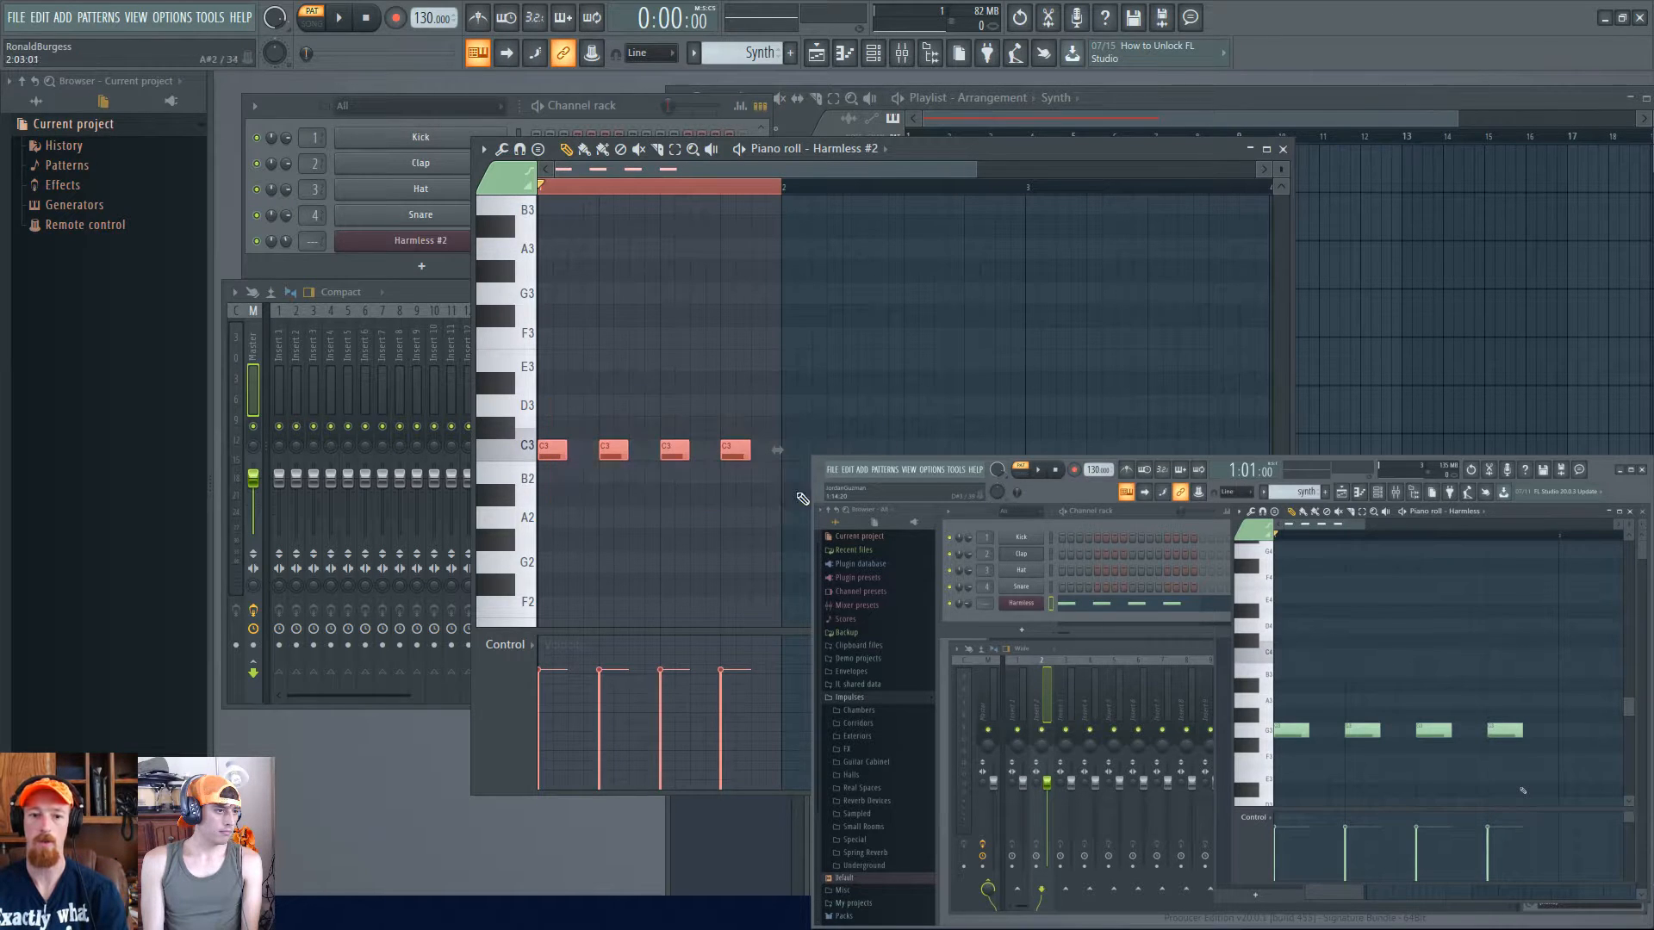
{"action": "key", "text": "ctrl+d"}
{"action": "scroll", "coordinate": [643, 362], "scroll_direction": "up", "scroll_amount": 2}
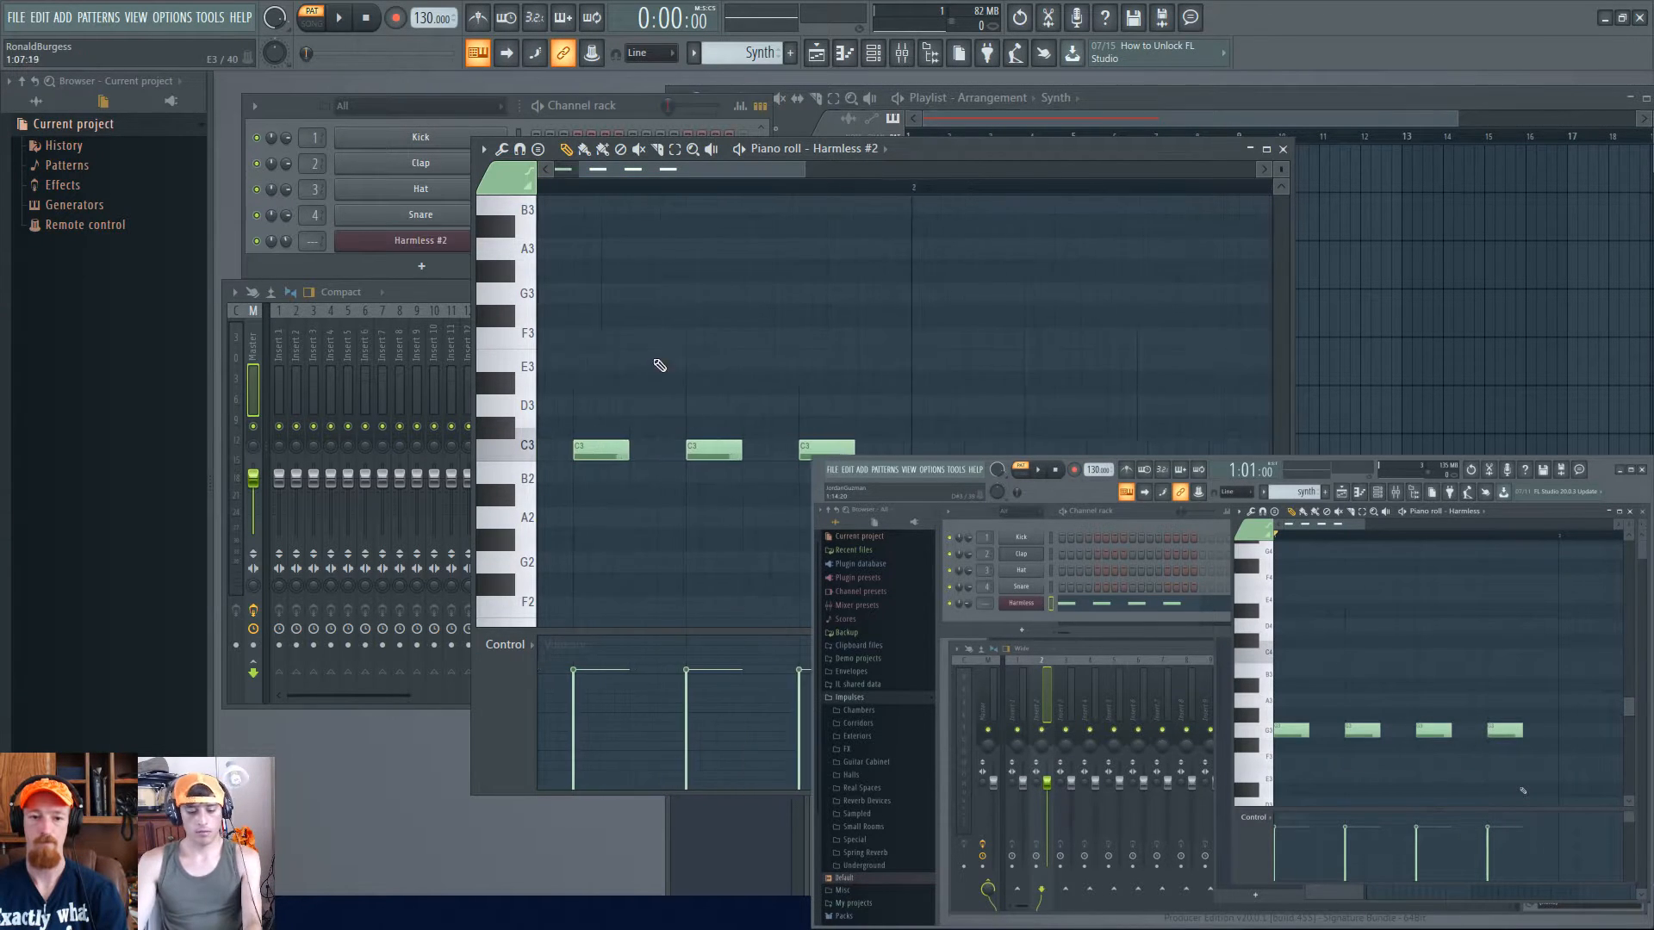
{"action": "scroll", "coordinate": [856, 396], "scroll_direction": "down", "scroll_amount": 1}
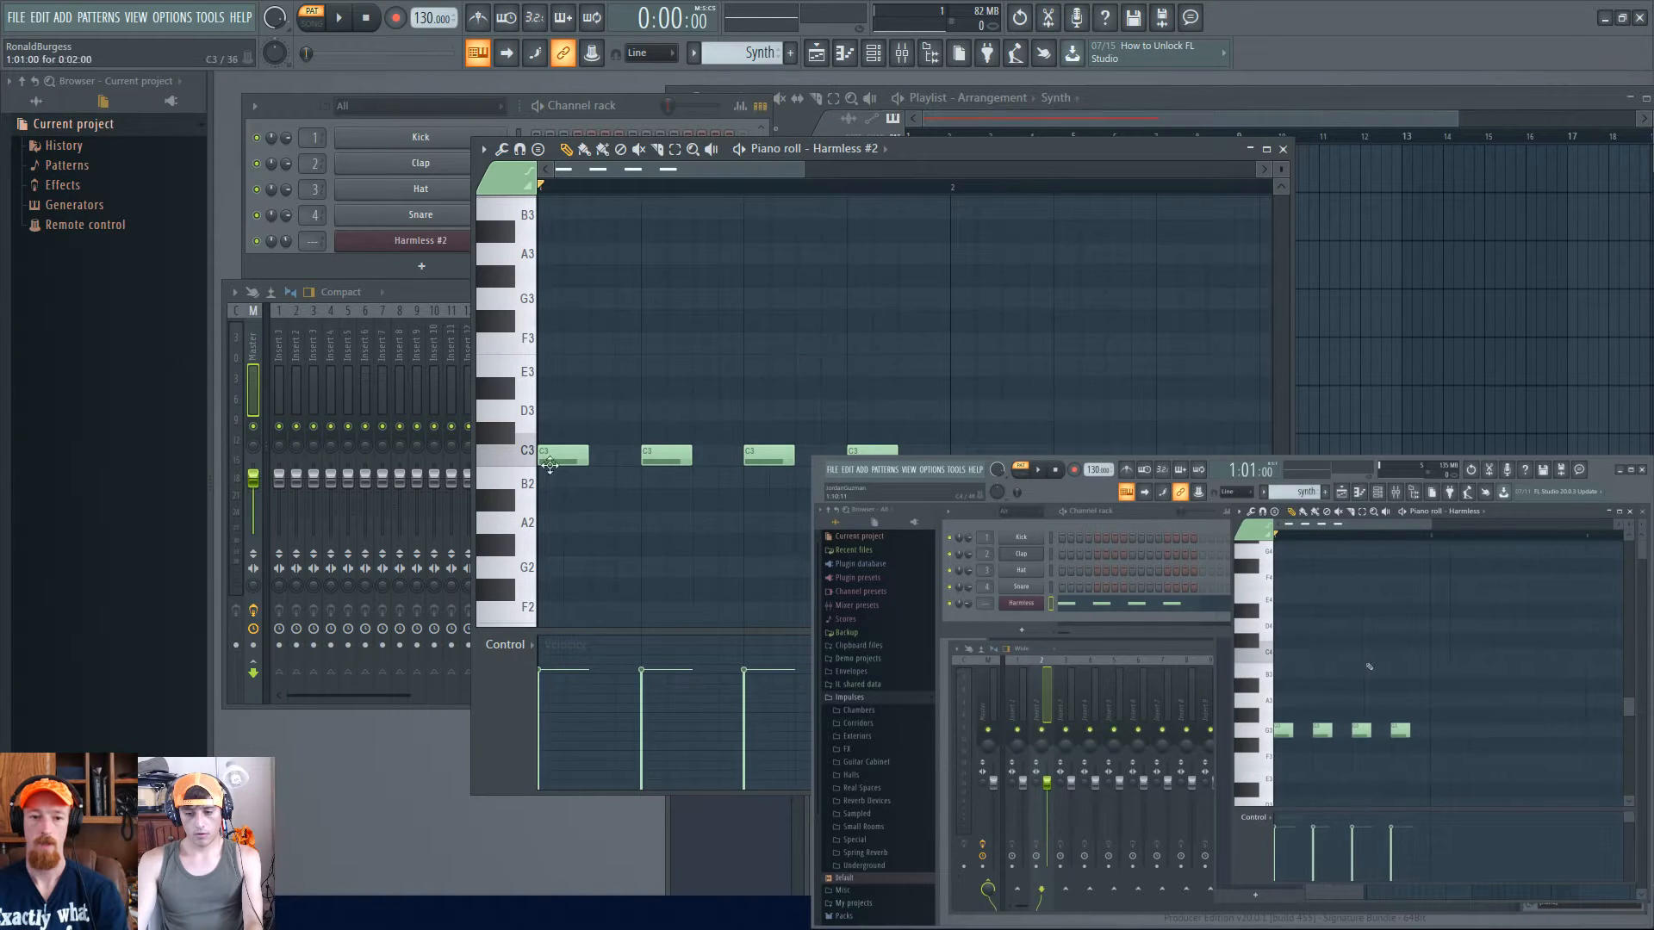
- Select all C3 notes in the piano roll together and deselect them
{"action": "key", "text": "ctrl+a"}
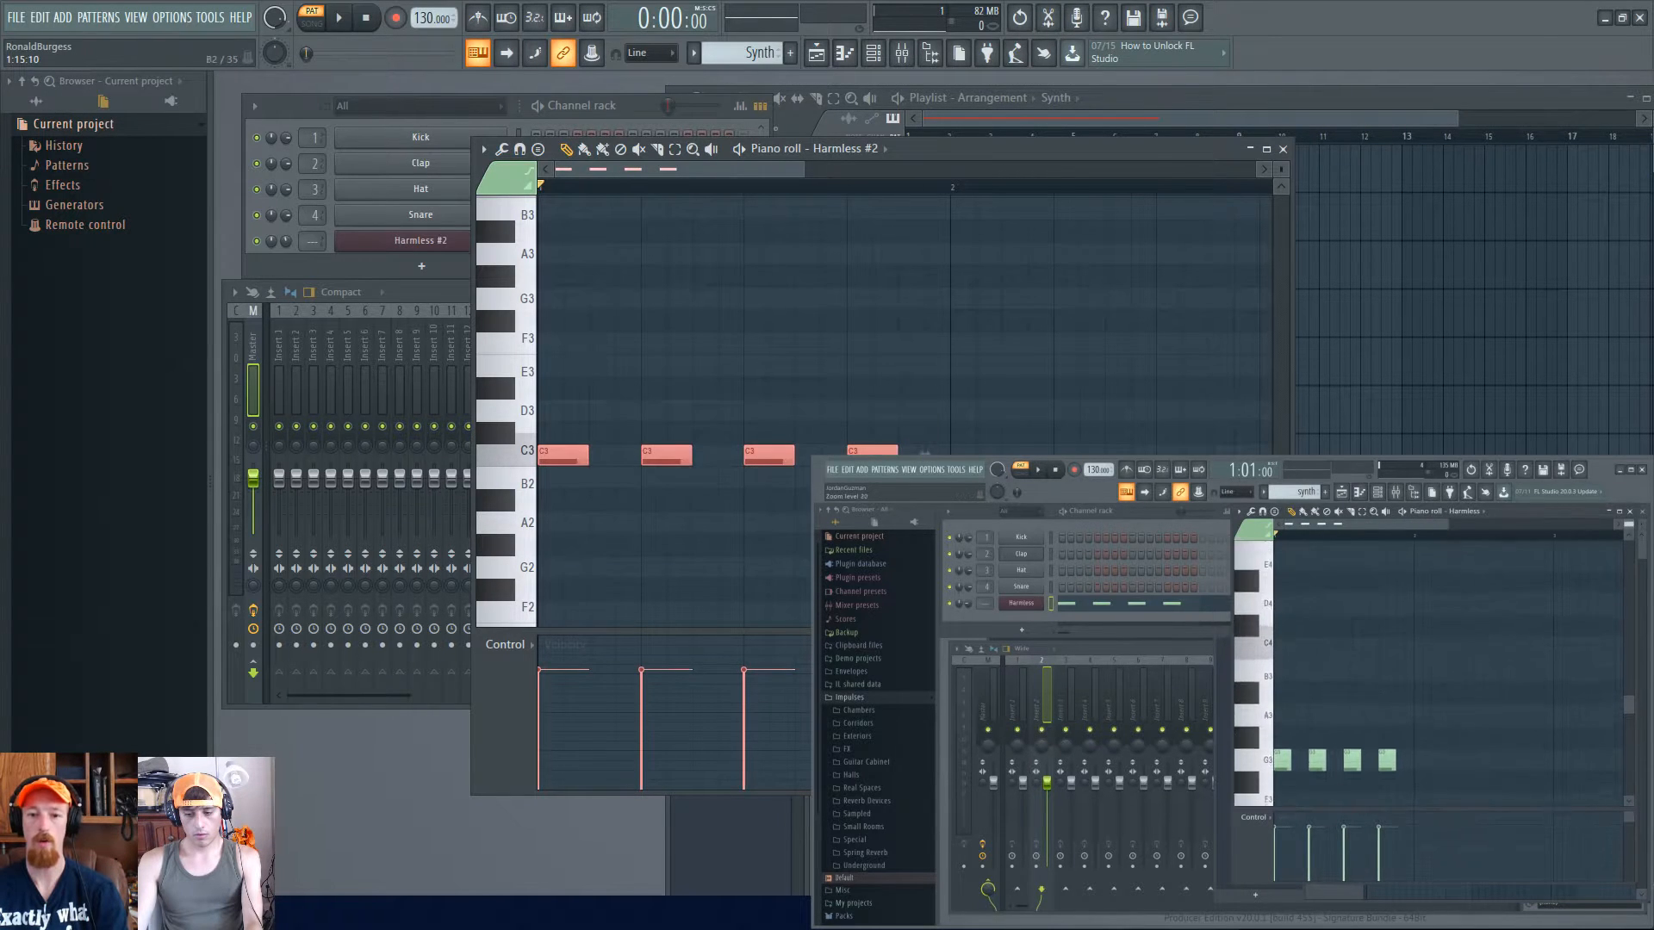
{"action": "mouse_move", "coordinate": [896, 454]}
{"action": "left_mouse_down"}
{"action": "mouse_move", "coordinate": [976, 452]}
{"action": "mouse_move", "coordinate": [896, 454]}
{"action": "left_mouse_up"}
{"action": "left_click", "coordinate": [750, 458], "text": "ctrl"}
{"action": "left_click", "coordinate": [602, 406], "text": "ctrl"}
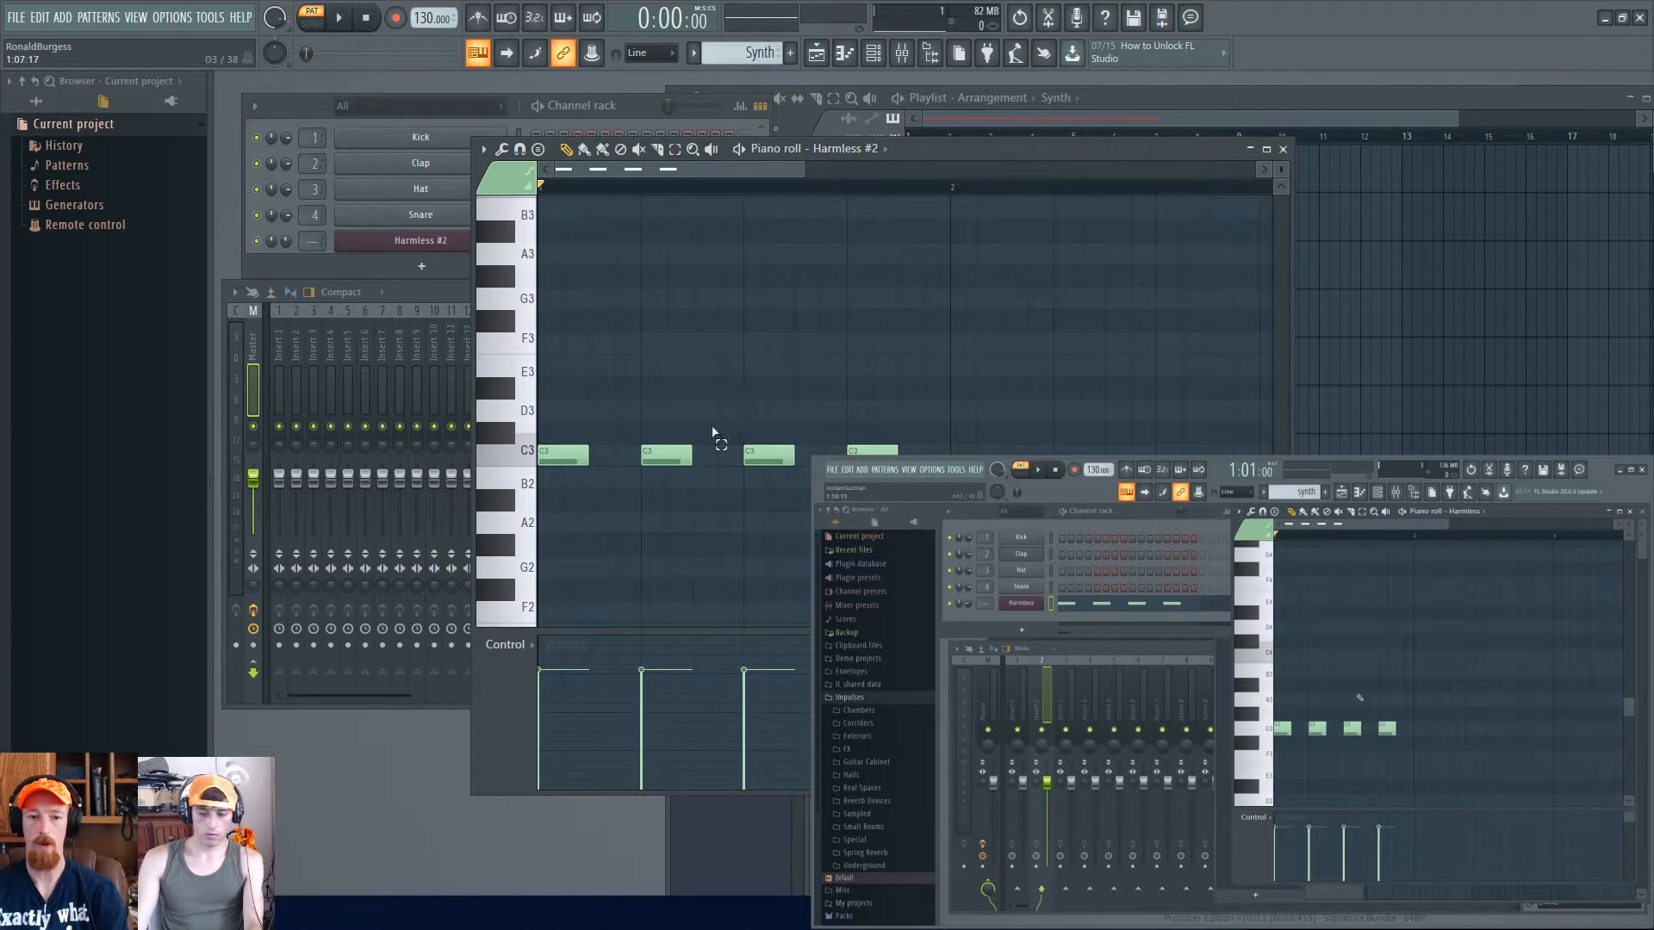
{"action": "left_click", "coordinate": [865, 450], "text": "ctrl"}
{"action": "left_click", "coordinate": [924, 420], "text": "ctrl"}
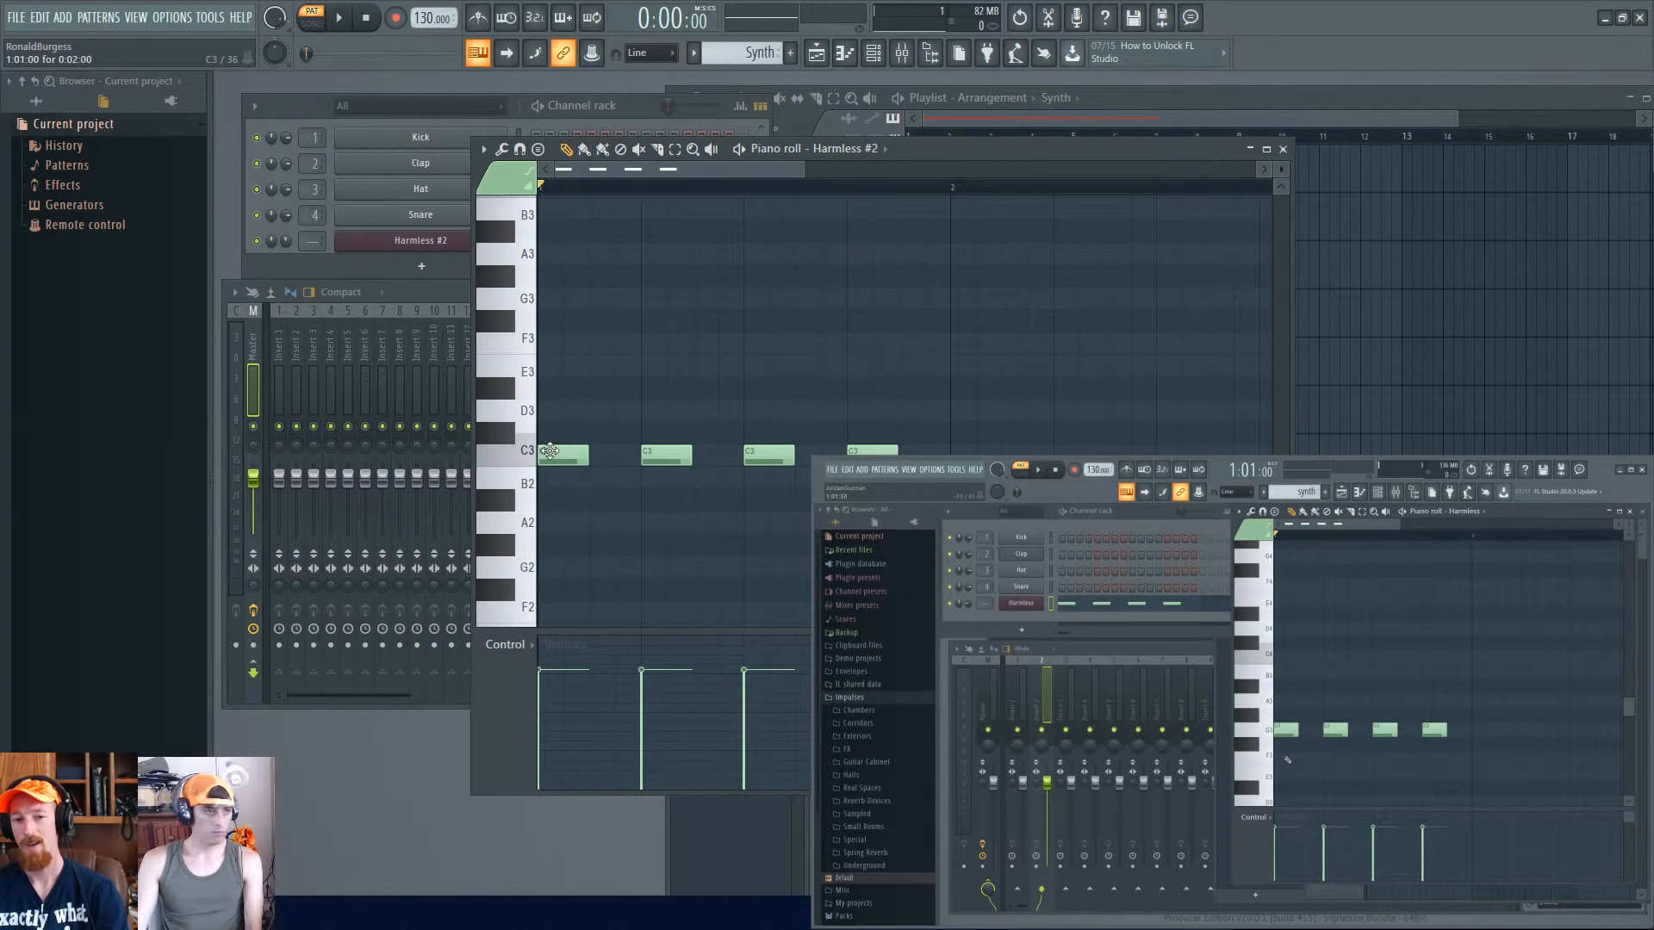
- Select the second C3 note, play the Synth pattern and stop playback
{"action": "left_click_drag", "start_coordinate": [611, 401], "coordinate": [652, 515]}
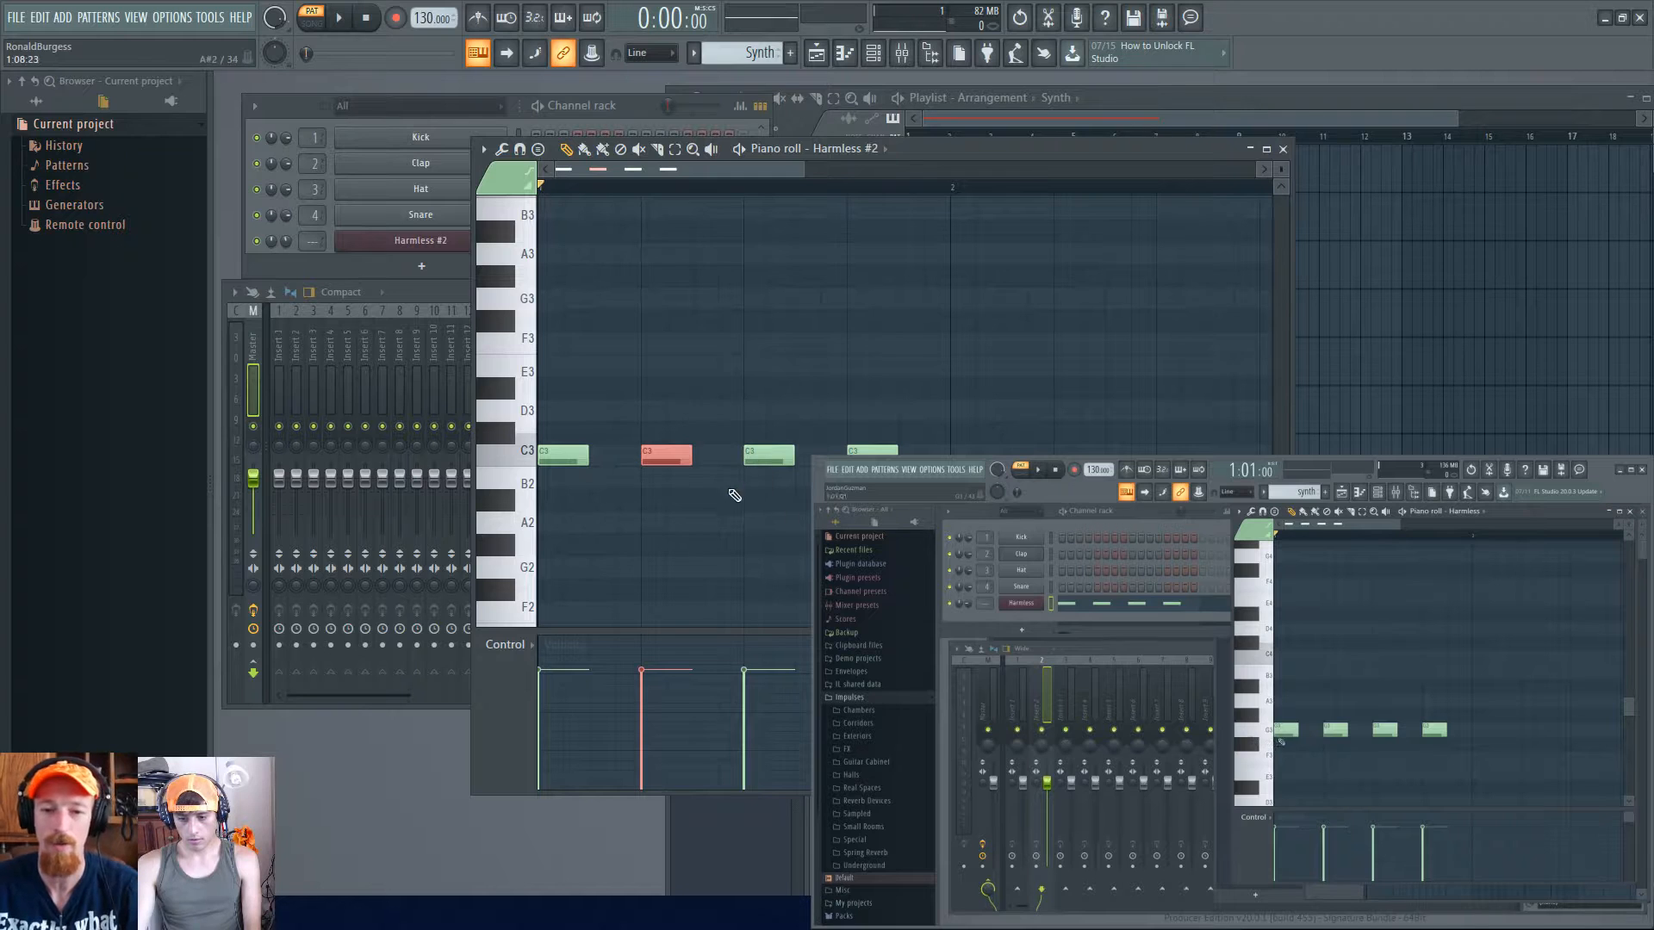
{"action": "key", "text": "space"}
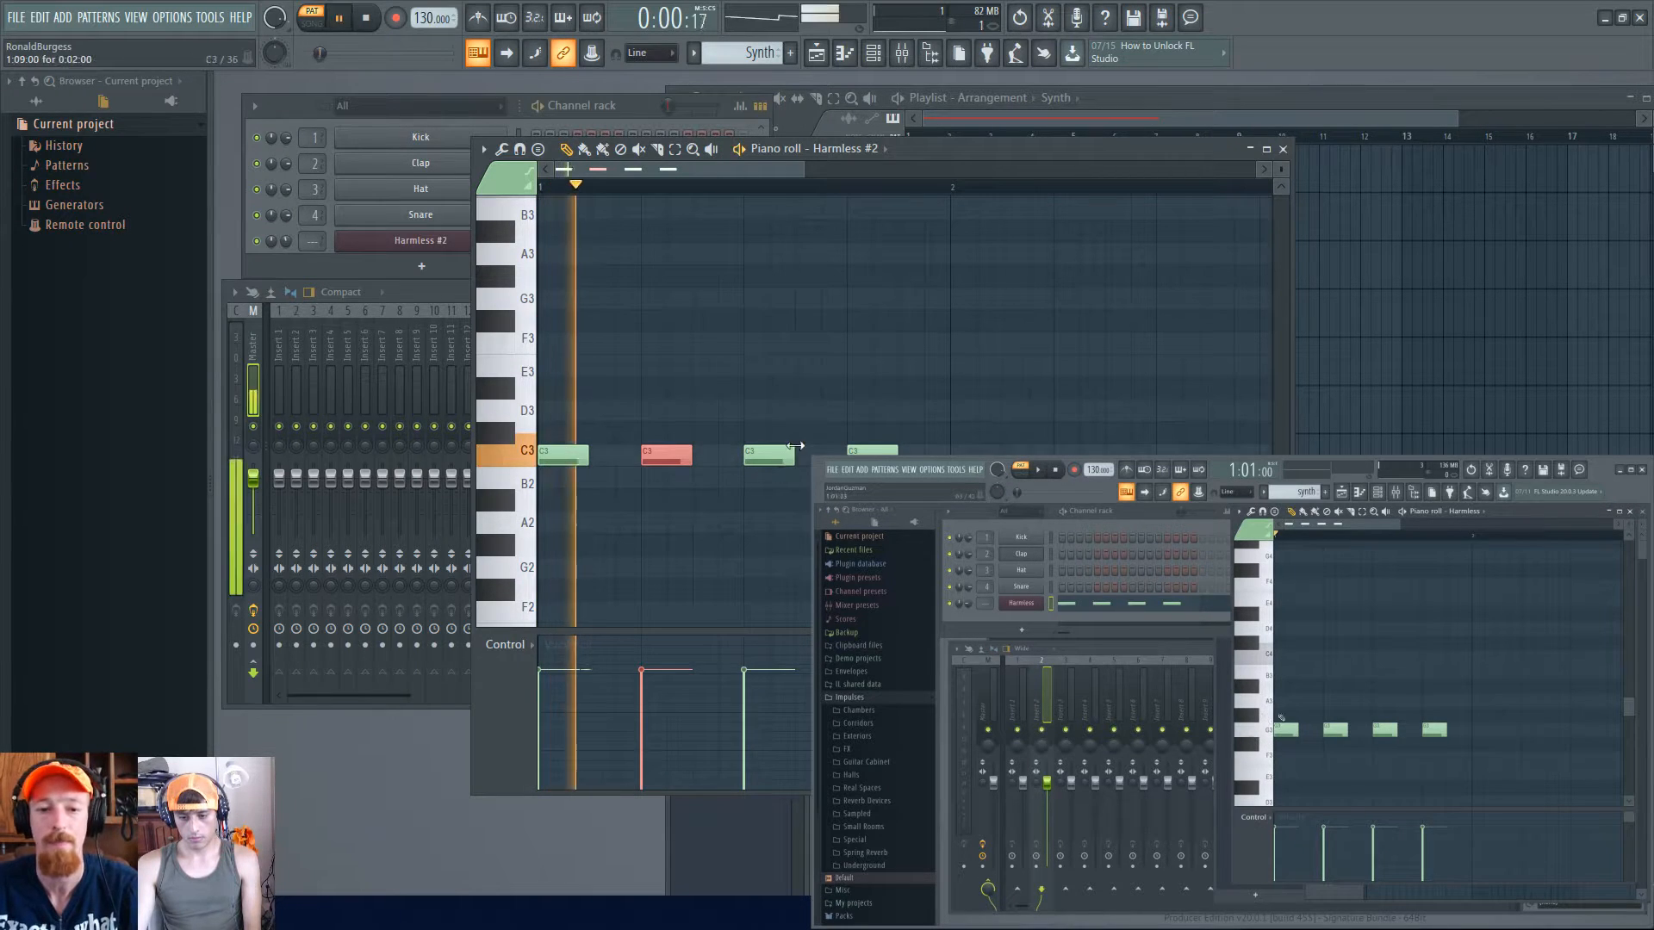
{"action": "key", "text": "space"}
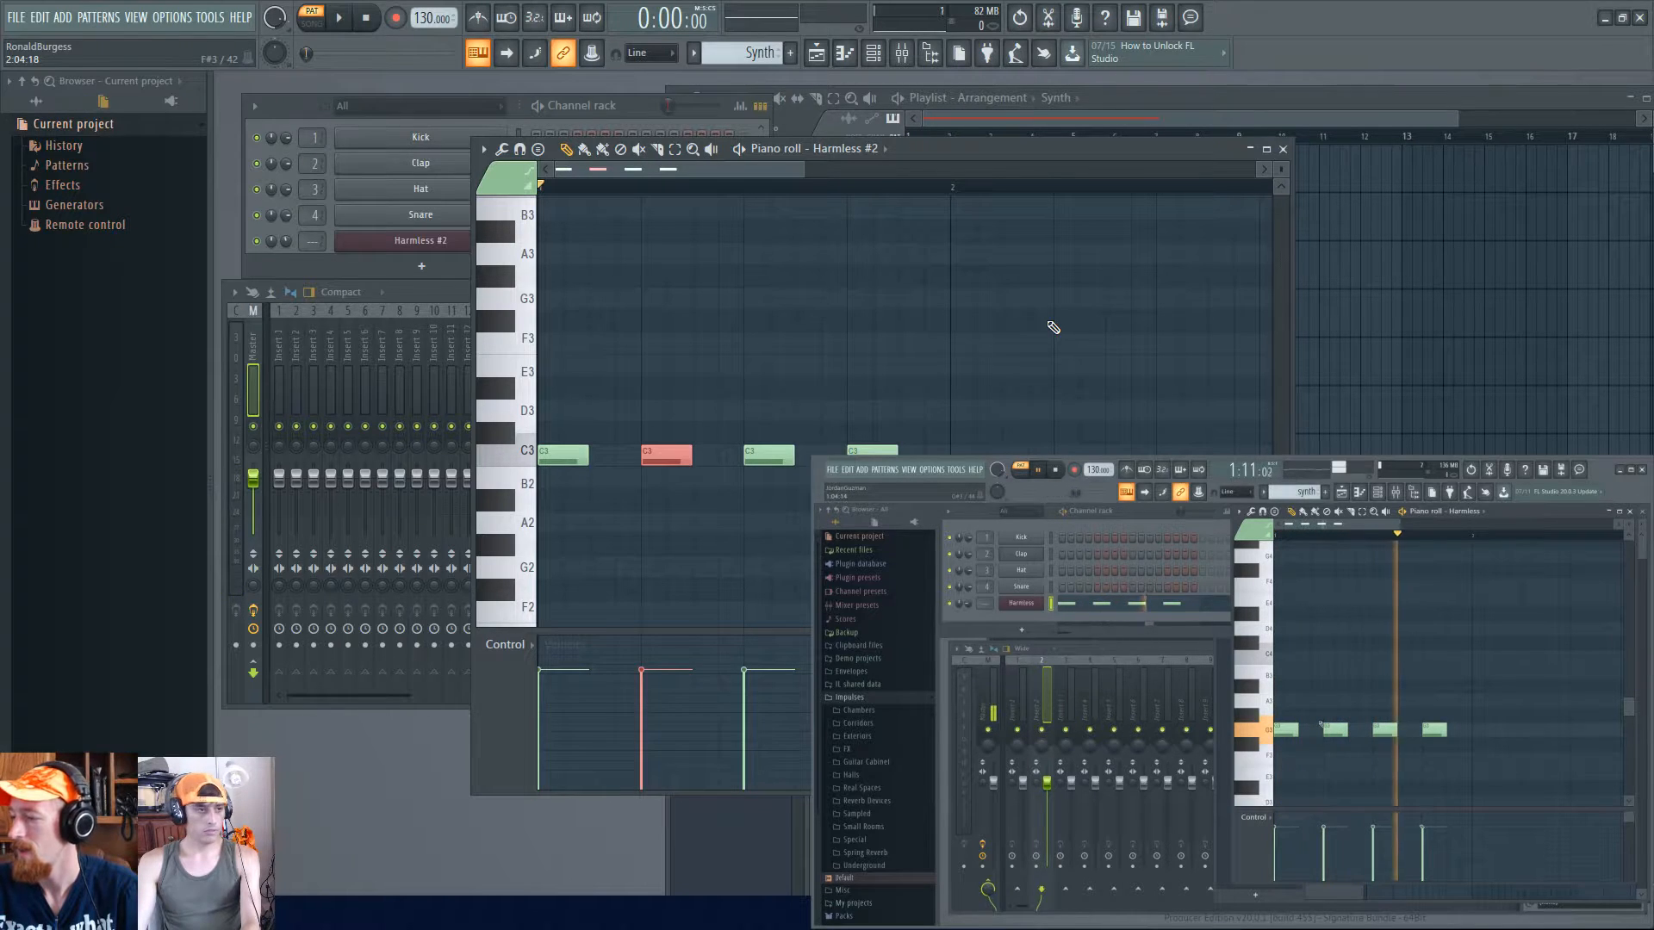
- Duplicate the four bar 1 notes into bars 2, 3 and 4, transposed to D#3, D3 and B2
{"action": "left_click_drag", "start_coordinate": [1041, 156], "coordinate": [1008, 170]}
{"action": "left_click_drag", "start_coordinate": [892, 437], "coordinate": [1010, 492], "text": "ctrl"}
{"action": "scroll", "coordinate": [524, 509], "scroll_direction": "down", "scroll_amount": 3}
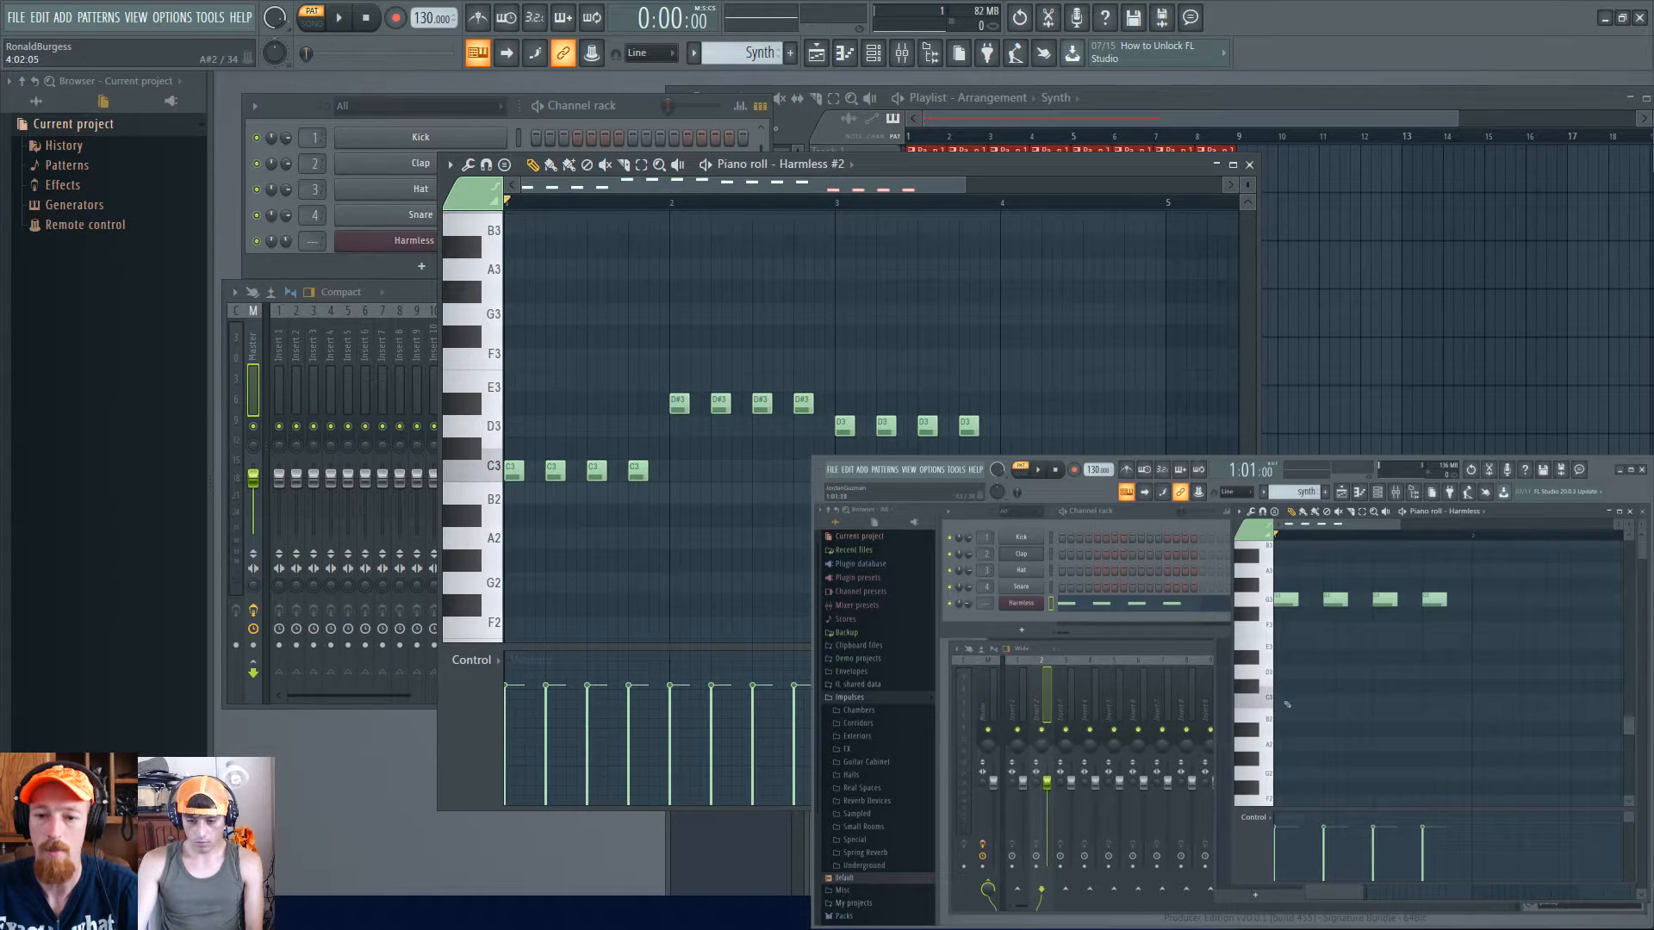
- Place four notes, one per beat of bar 1, on a lower pitch in the inset piano roll, and play the Synth pattern
{"action": "left_click", "coordinate": [1283, 701]}
{"action": "left_click", "coordinate": [1333, 702]}
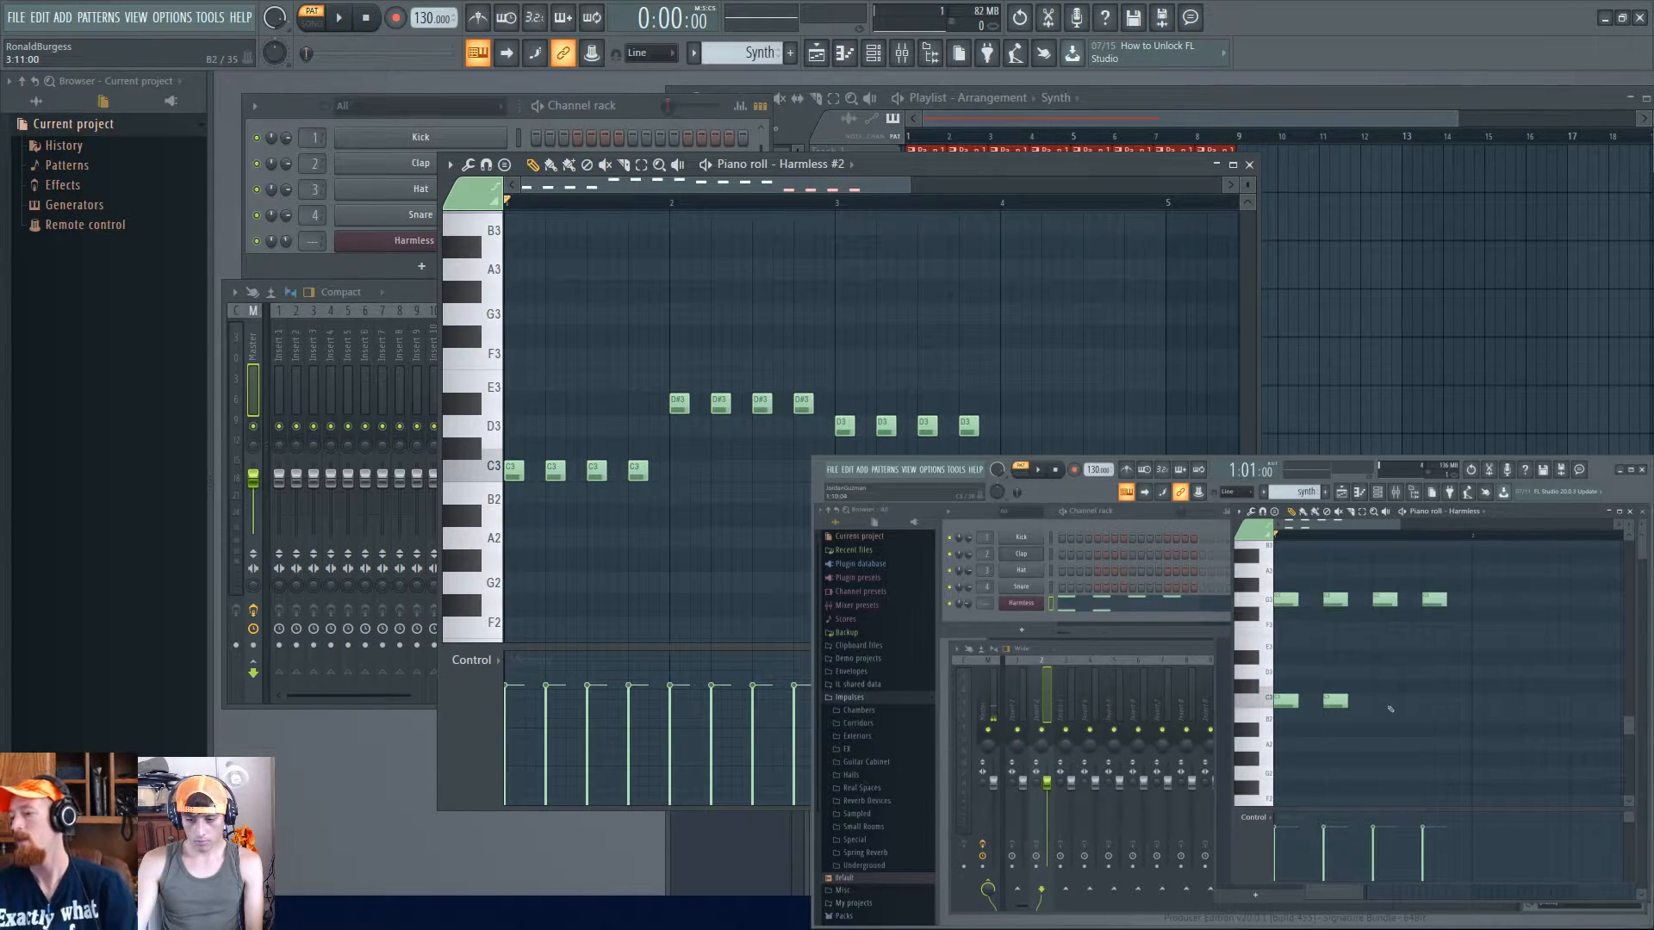
{"action": "left_click", "coordinate": [1385, 702]}
{"action": "left_click", "coordinate": [1435, 701]}
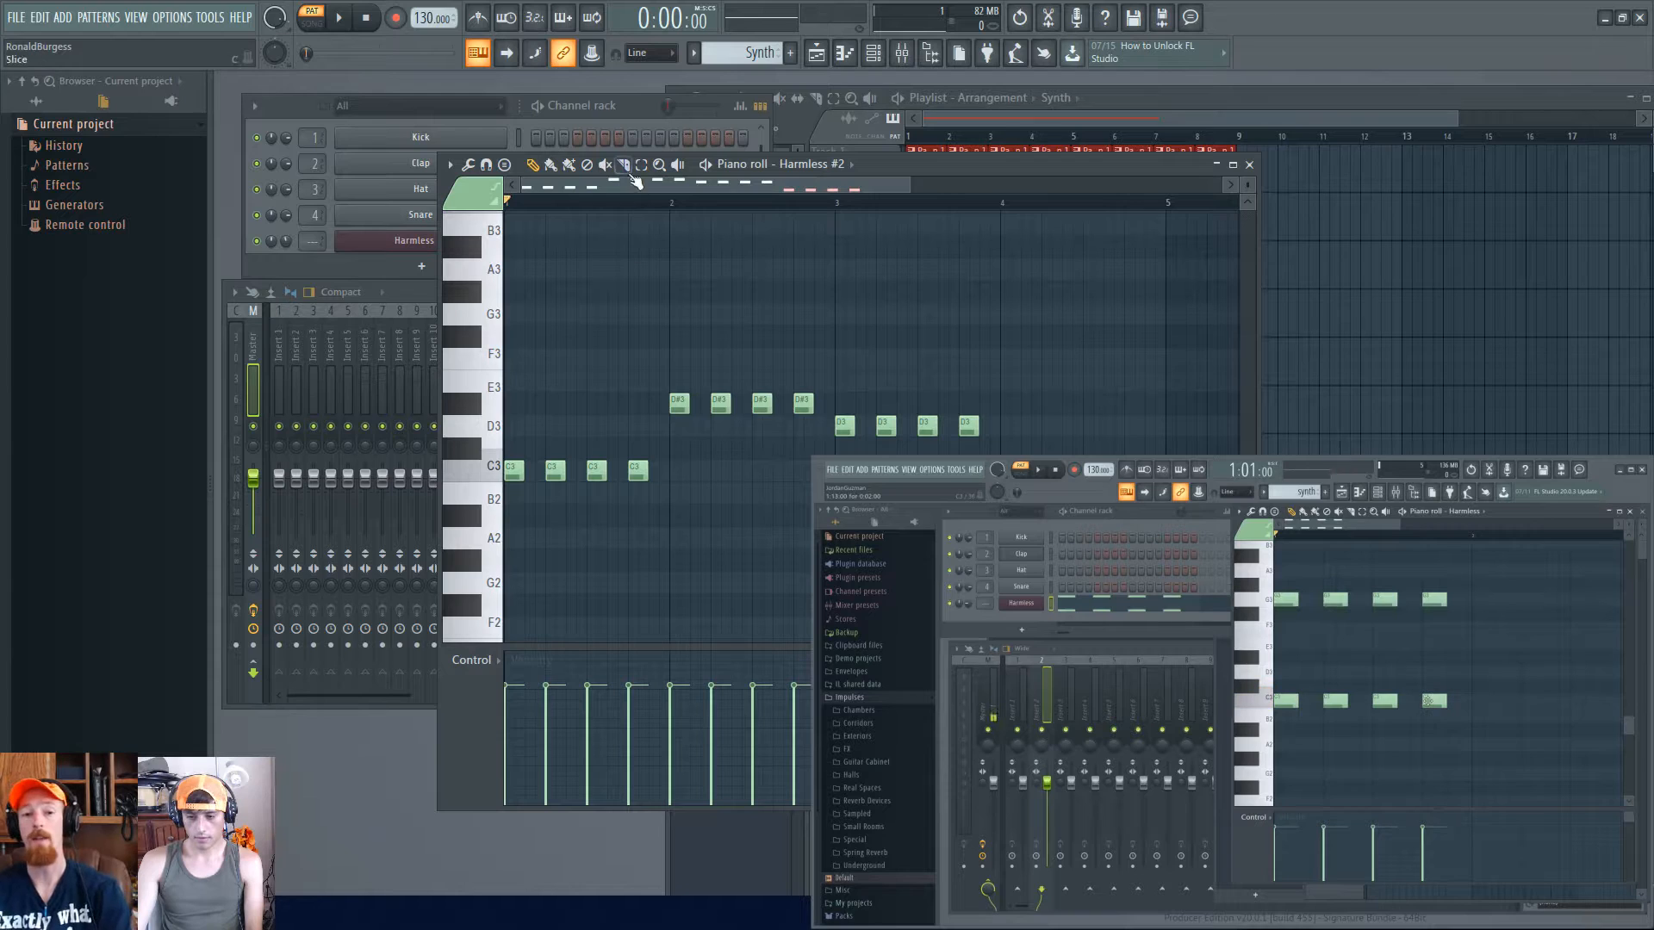
{"action": "key", "text": "space"}
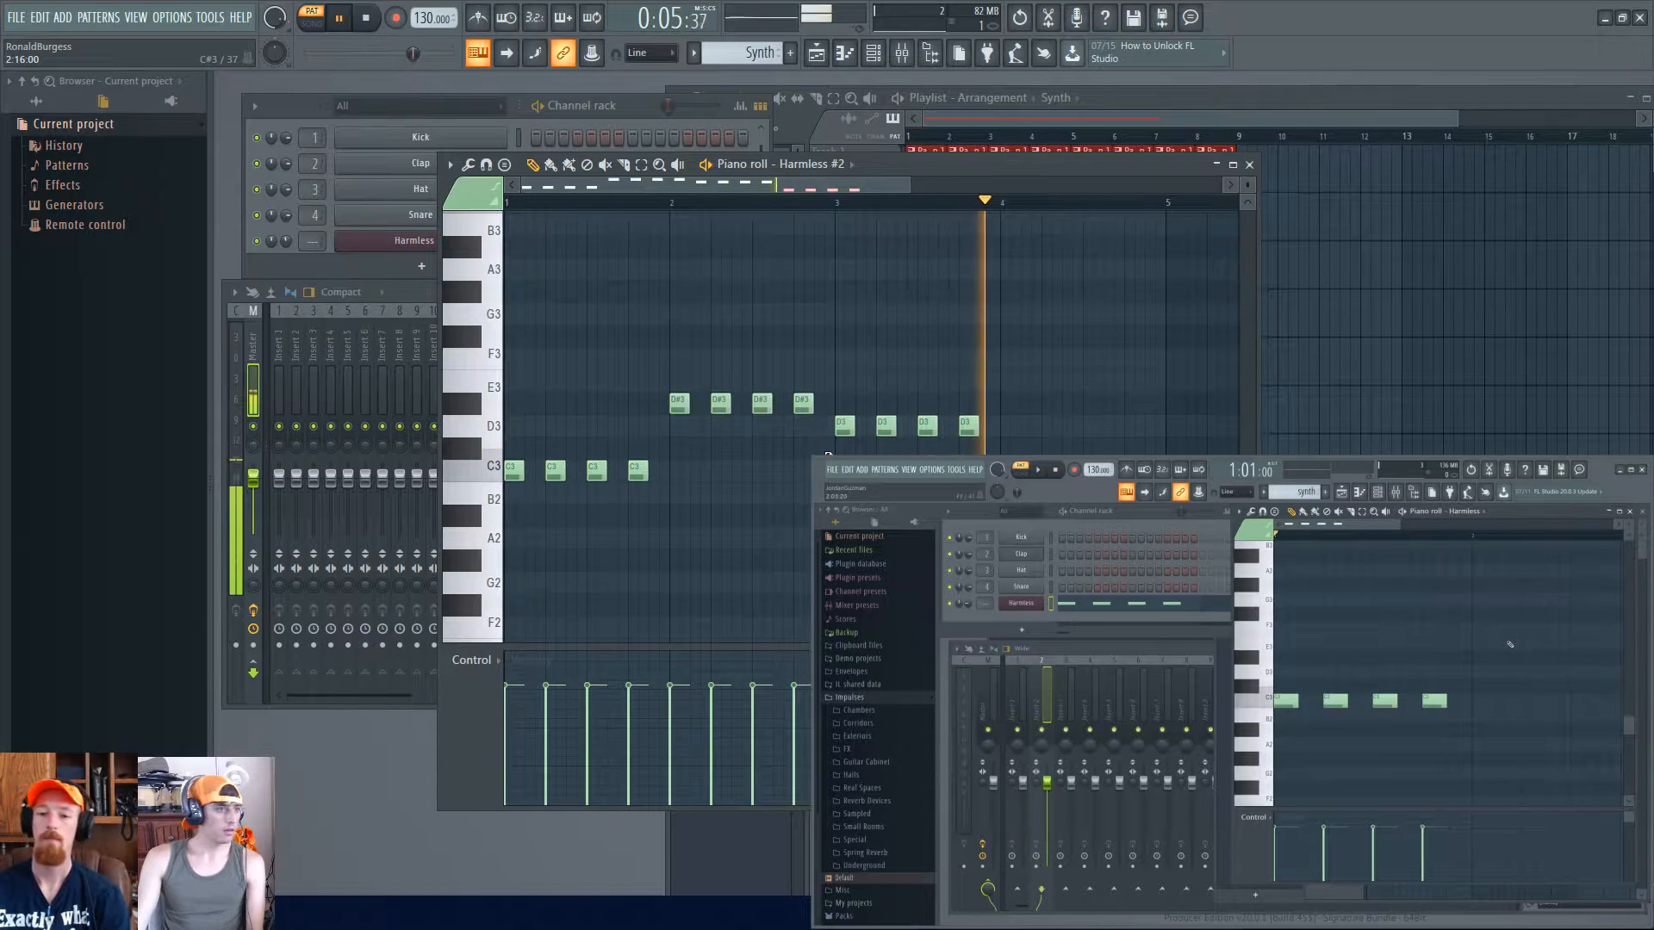
{"action": "key", "text": "space"}
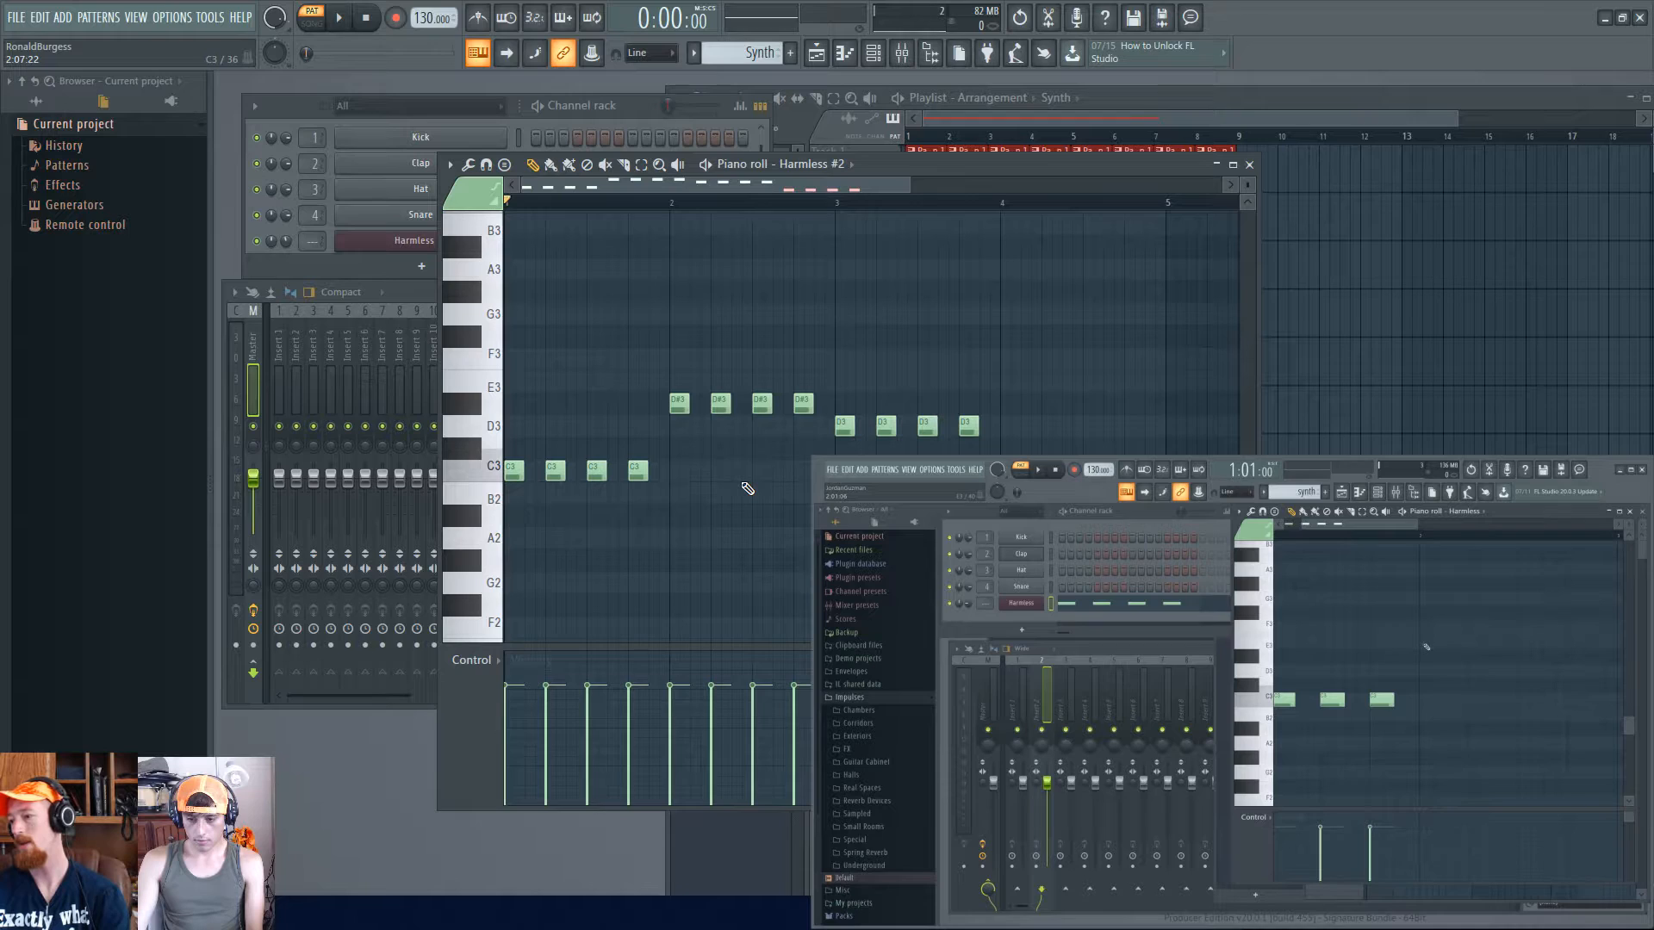
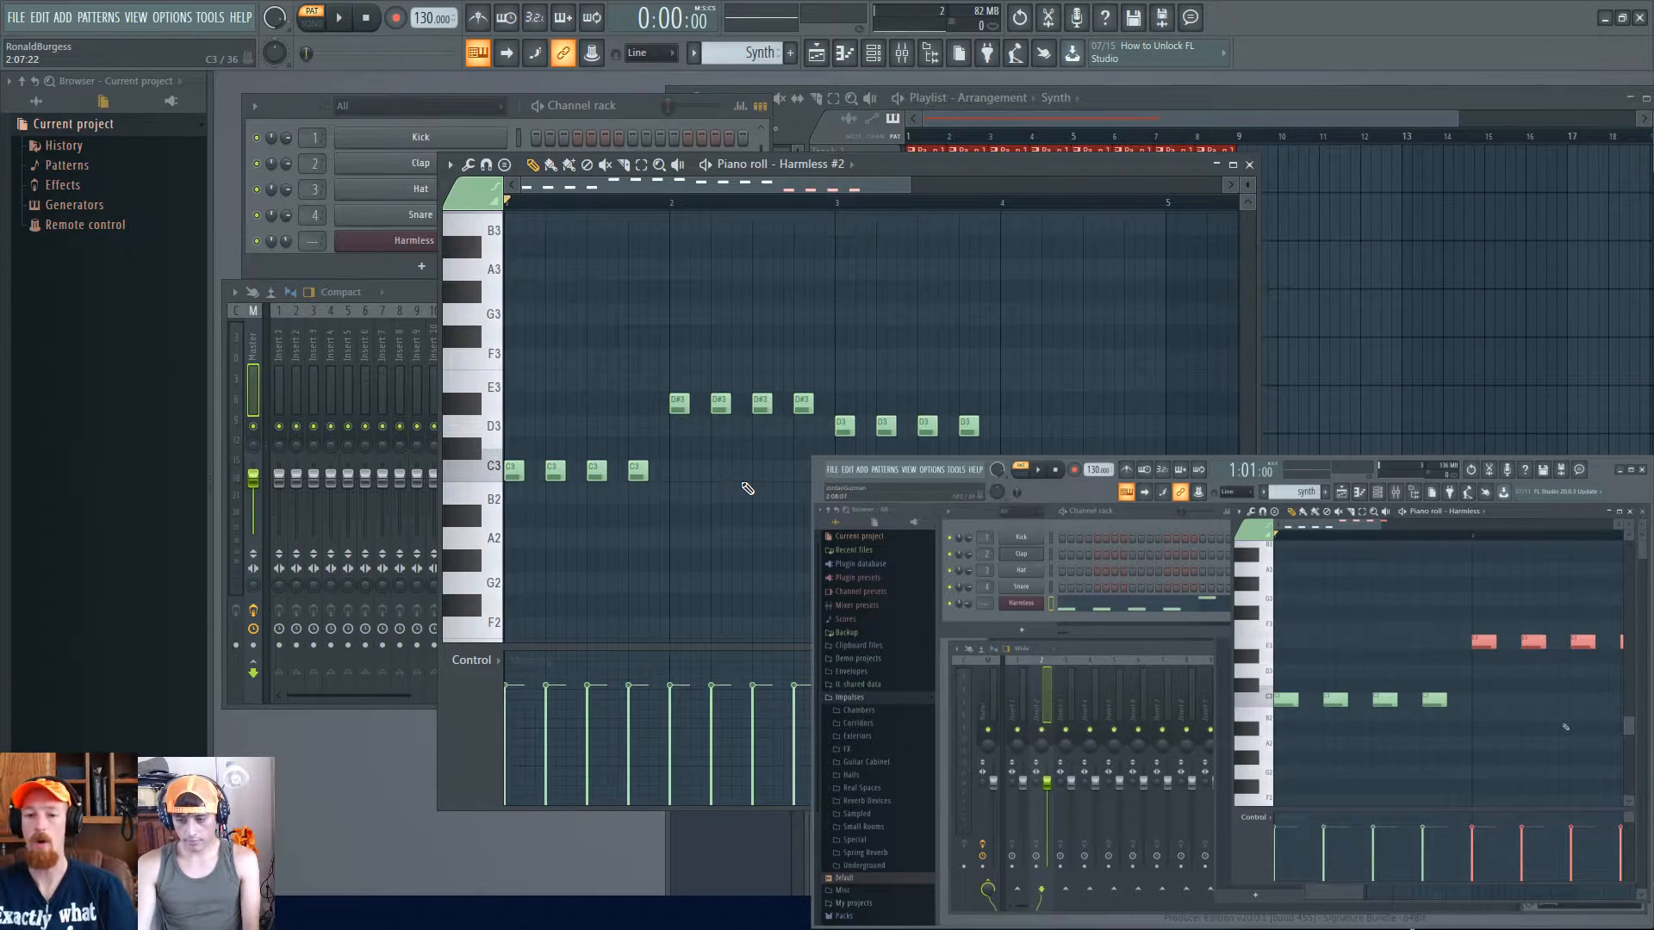
{"action": "left_click_drag", "start_coordinate": [979, 493], "coordinate": [999, 521]}
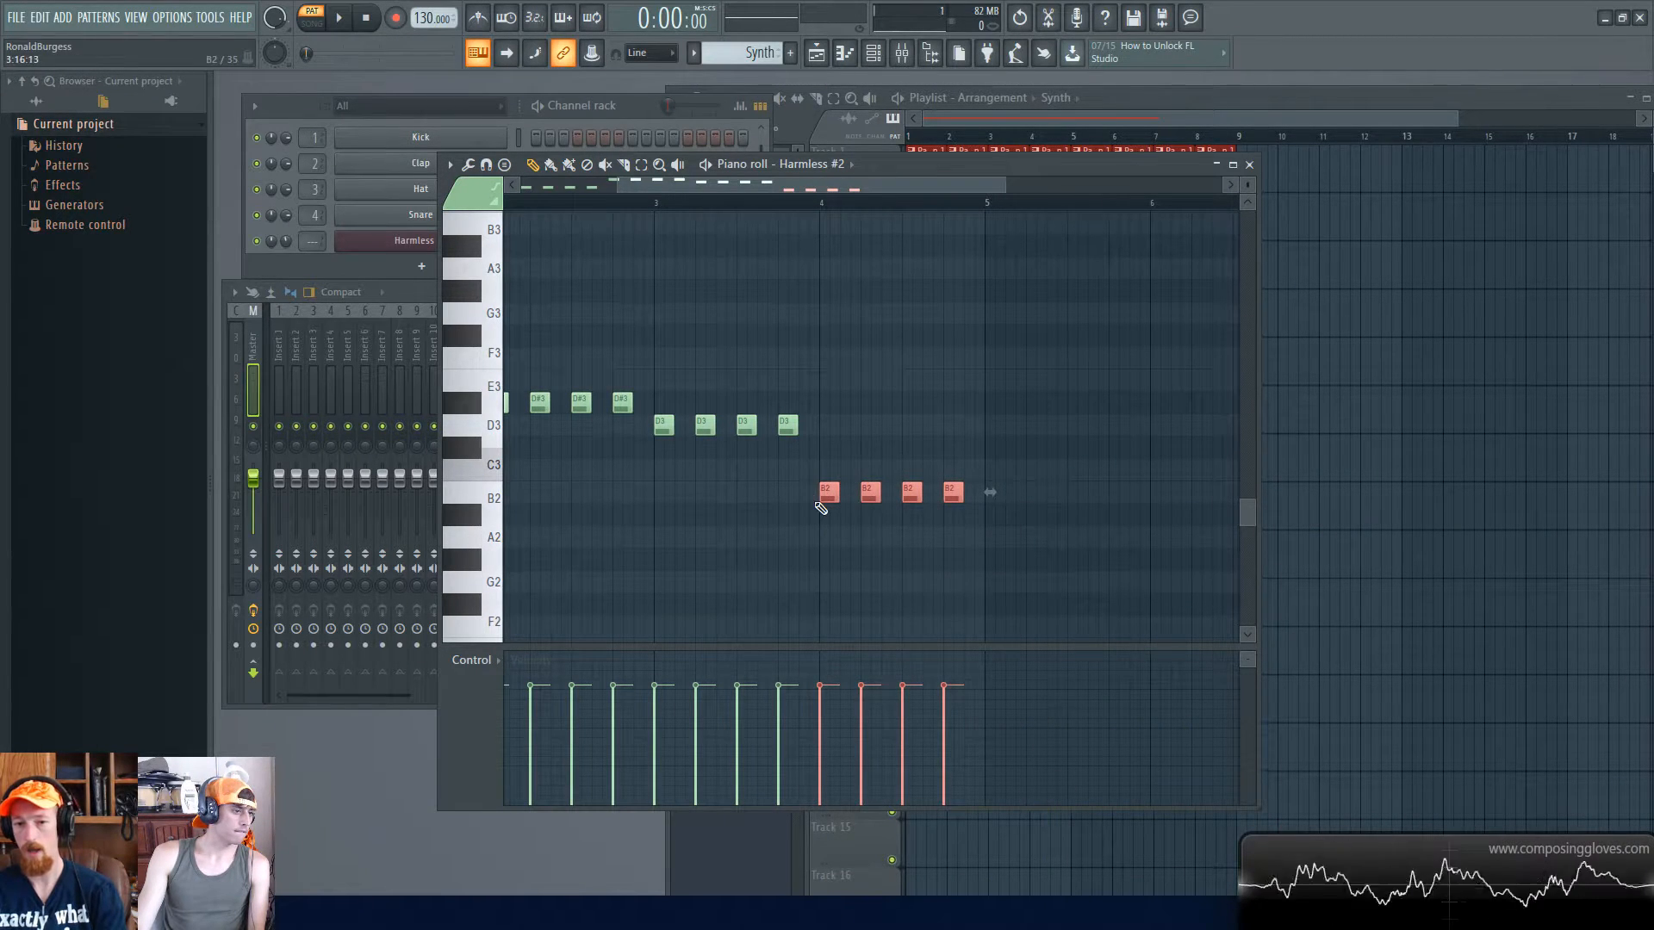
{"action": "left_click_drag", "start_coordinate": [837, 501], "coordinate": [1358, 450]}
{"action": "key", "text": "Delete"}
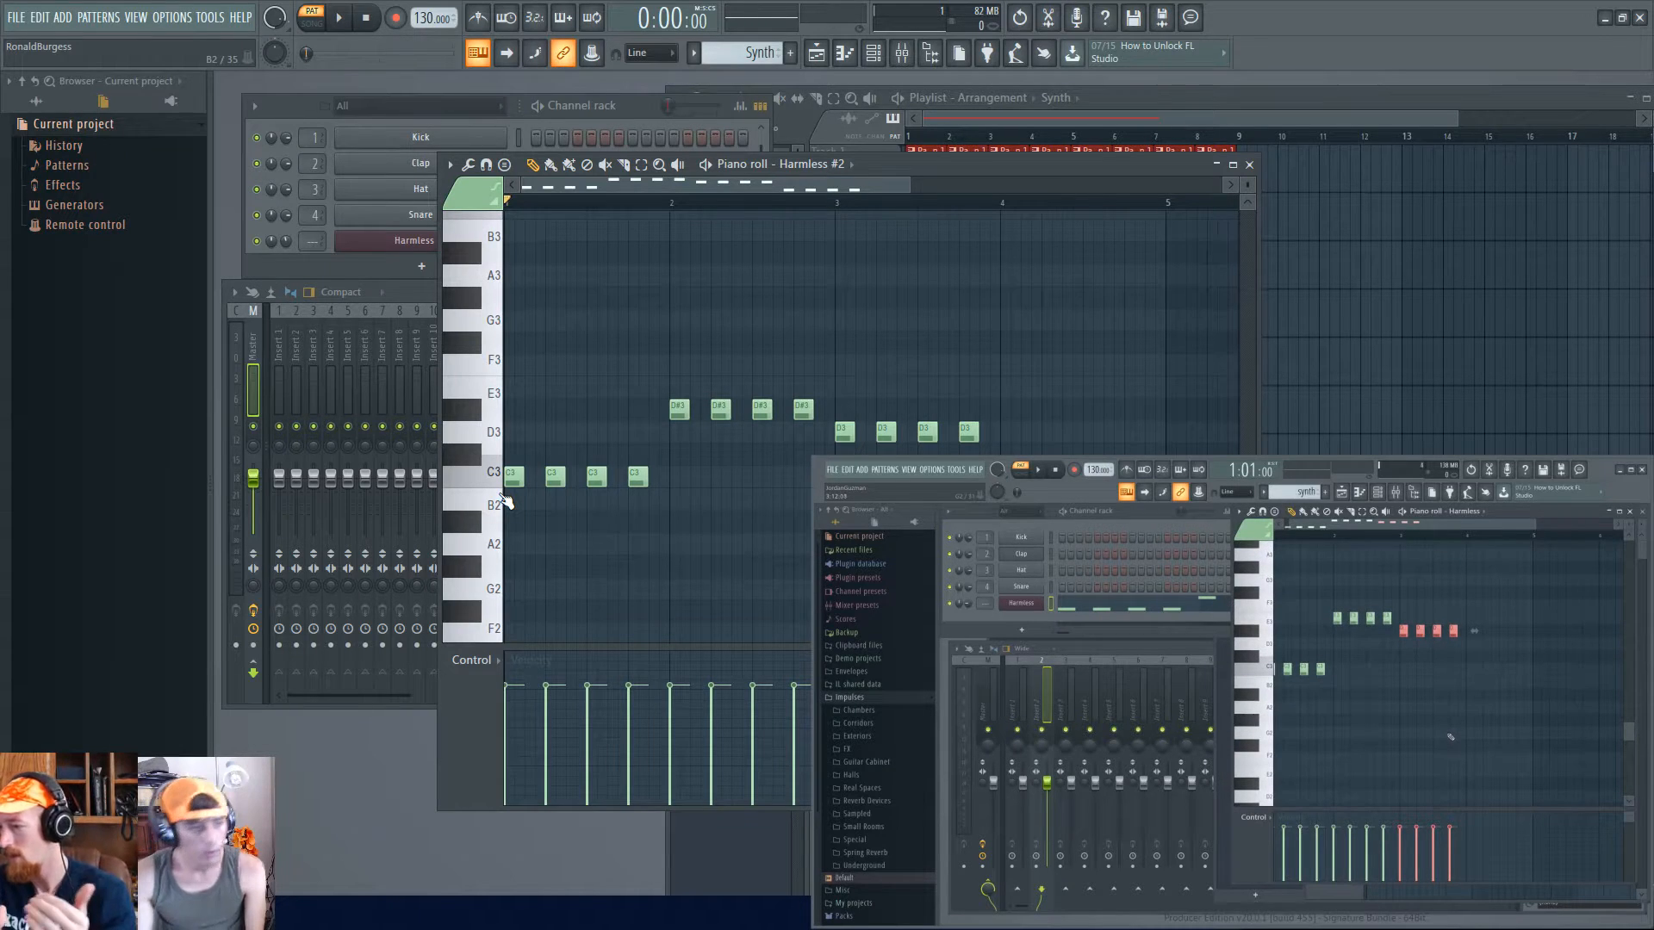
{"action": "mouse_move", "coordinate": [1248, 184]}
{"action": "left_mouse_down"}
{"action": "mouse_move", "coordinate": [1247, 155]}
{"action": "mouse_move", "coordinate": [1247, 184]}
{"action": "left_mouse_up"}
{"action": "scroll", "coordinate": [715, 491], "scroll_direction": "down", "scroll_amount": 2}
{"action": "scroll", "coordinate": [718, 492], "scroll_direction": "up", "scroll_amount": 5}
{"action": "scroll", "coordinate": [719, 491], "scroll_direction": "down", "scroll_amount": 4}
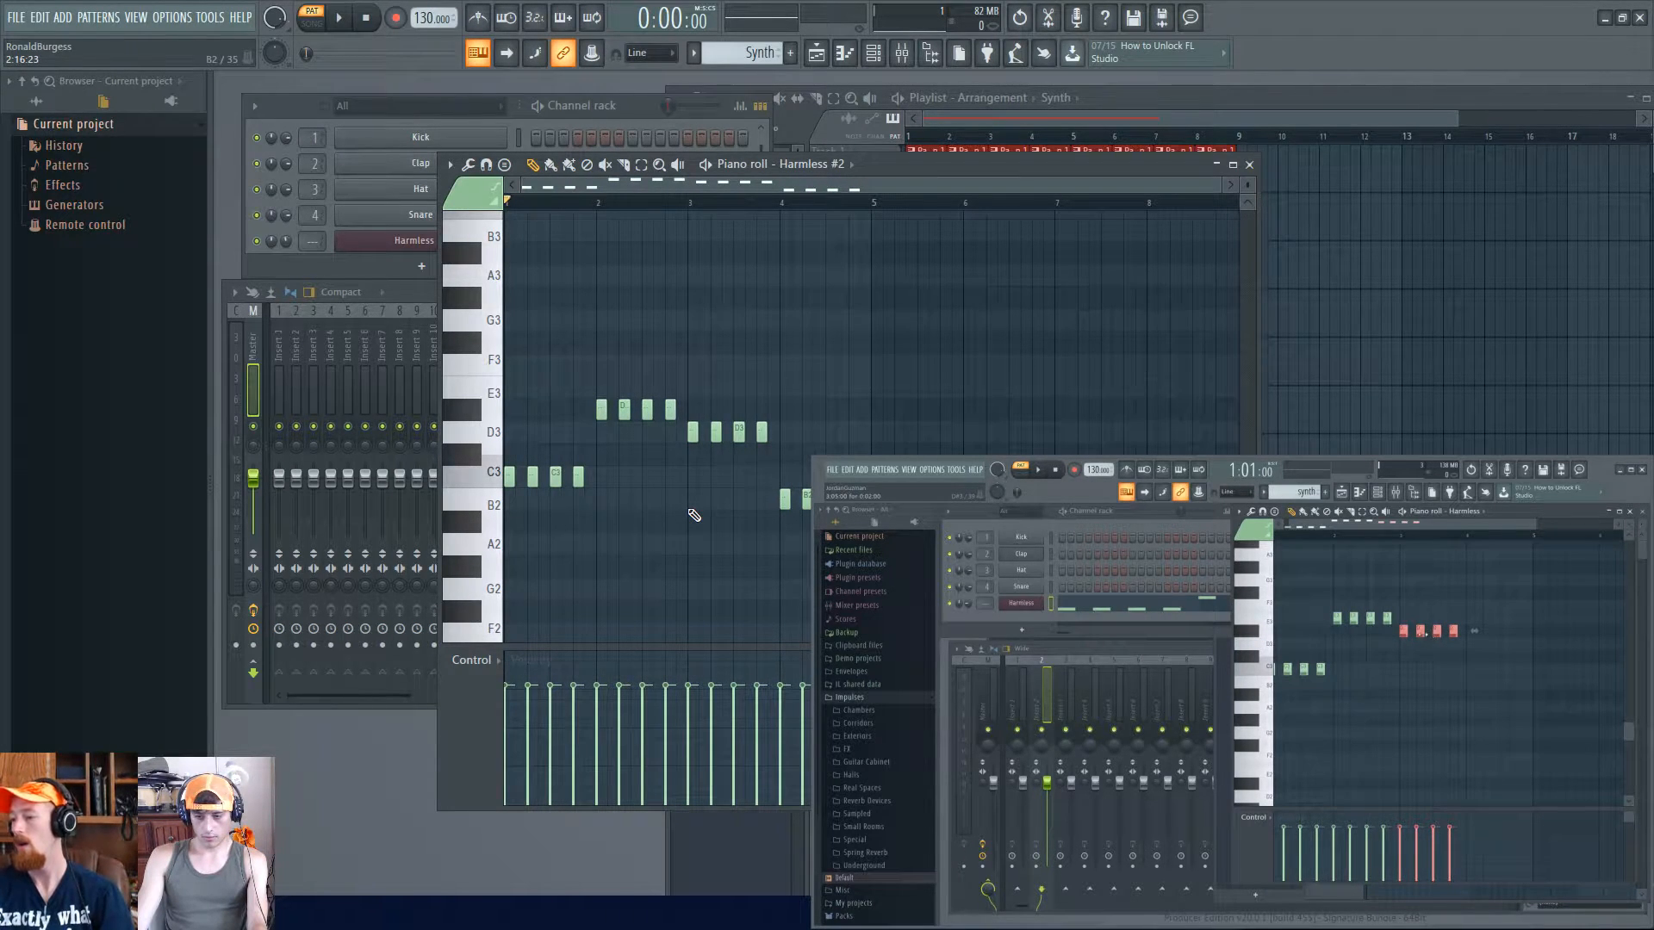
{"action": "right_click", "coordinate": [908, 338]}
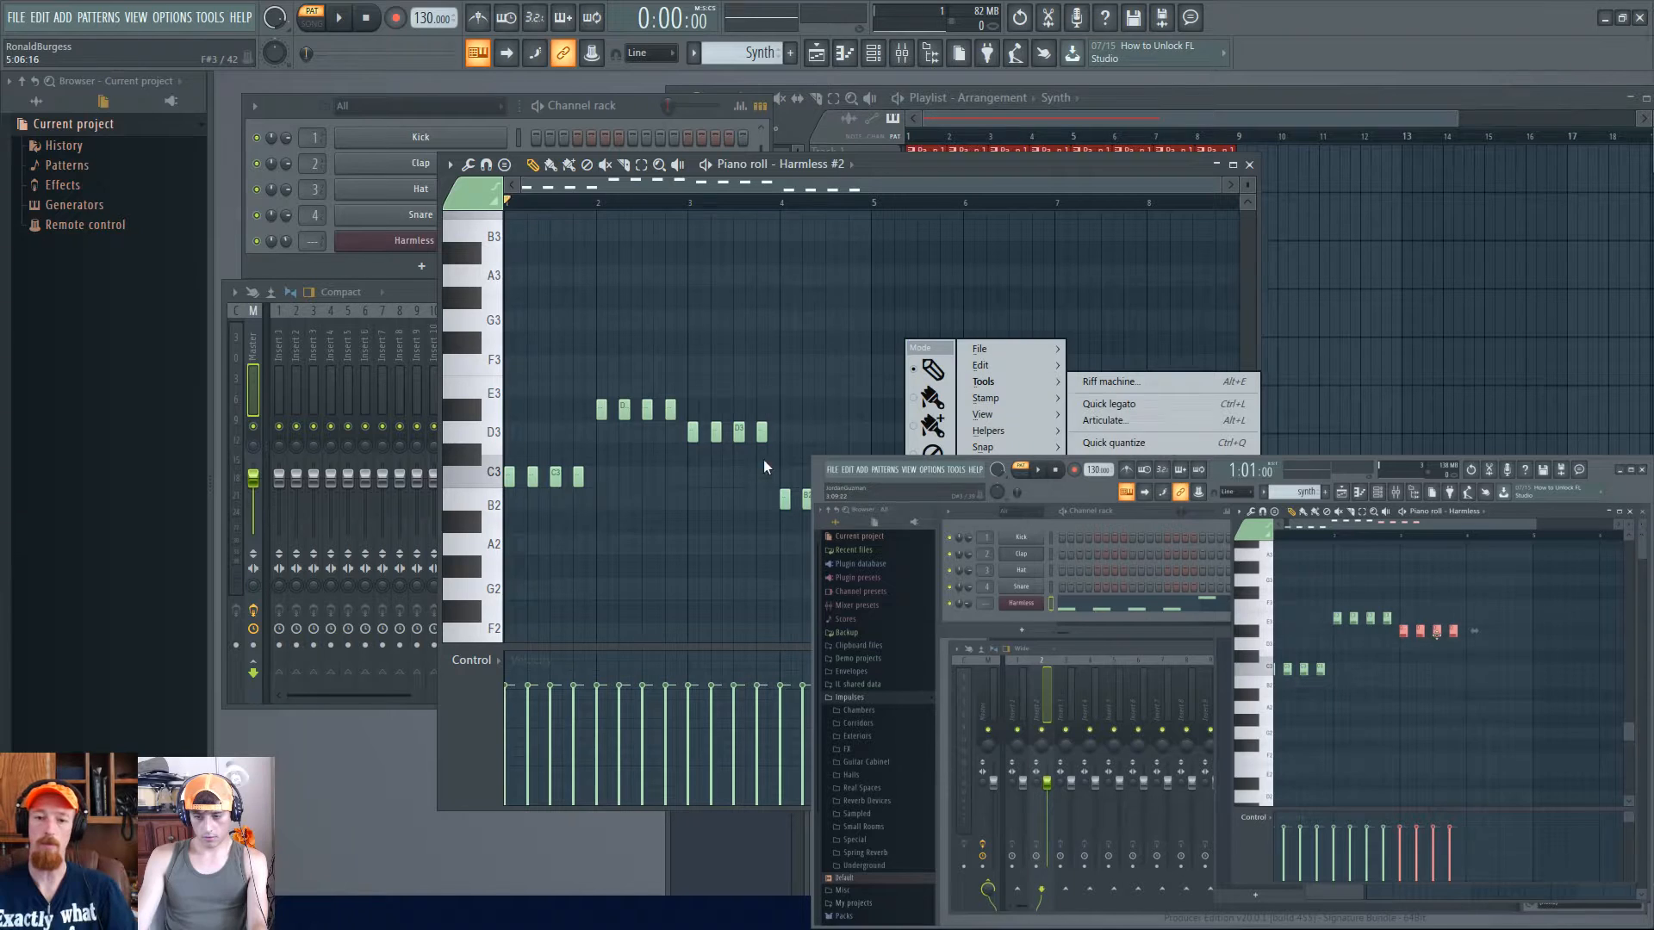
{"action": "left_click", "coordinate": [866, 174]}
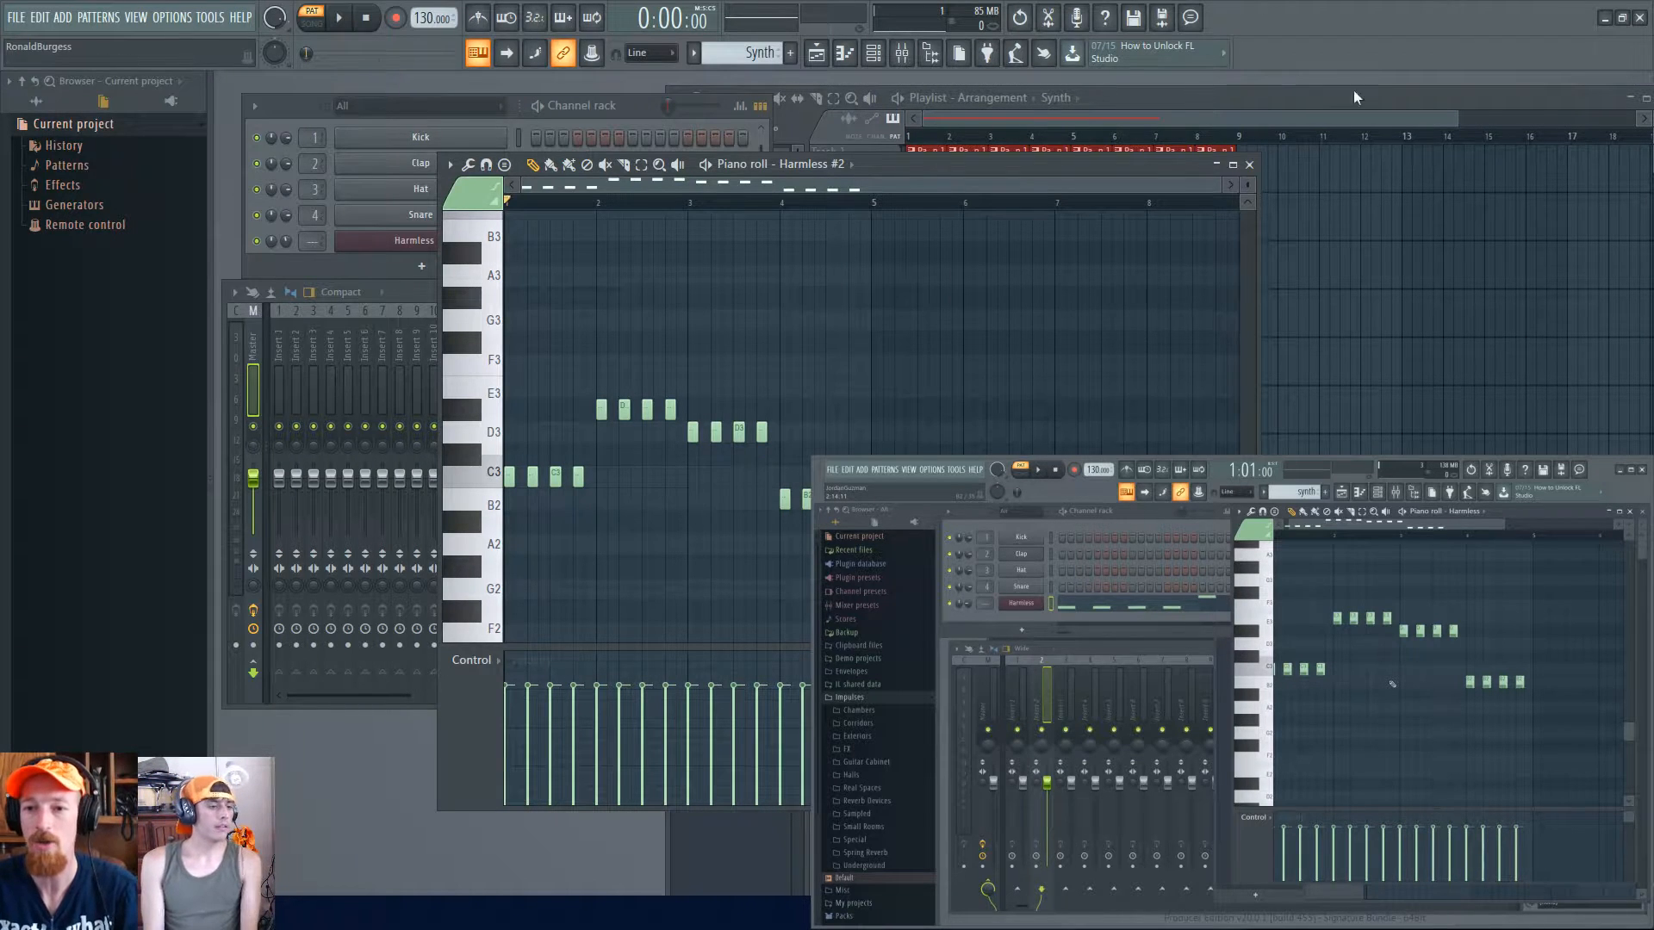
- Close the Harmless piano roll and enlarge the channel rack to fit all five channels
{"action": "left_click", "coordinate": [1249, 164]}
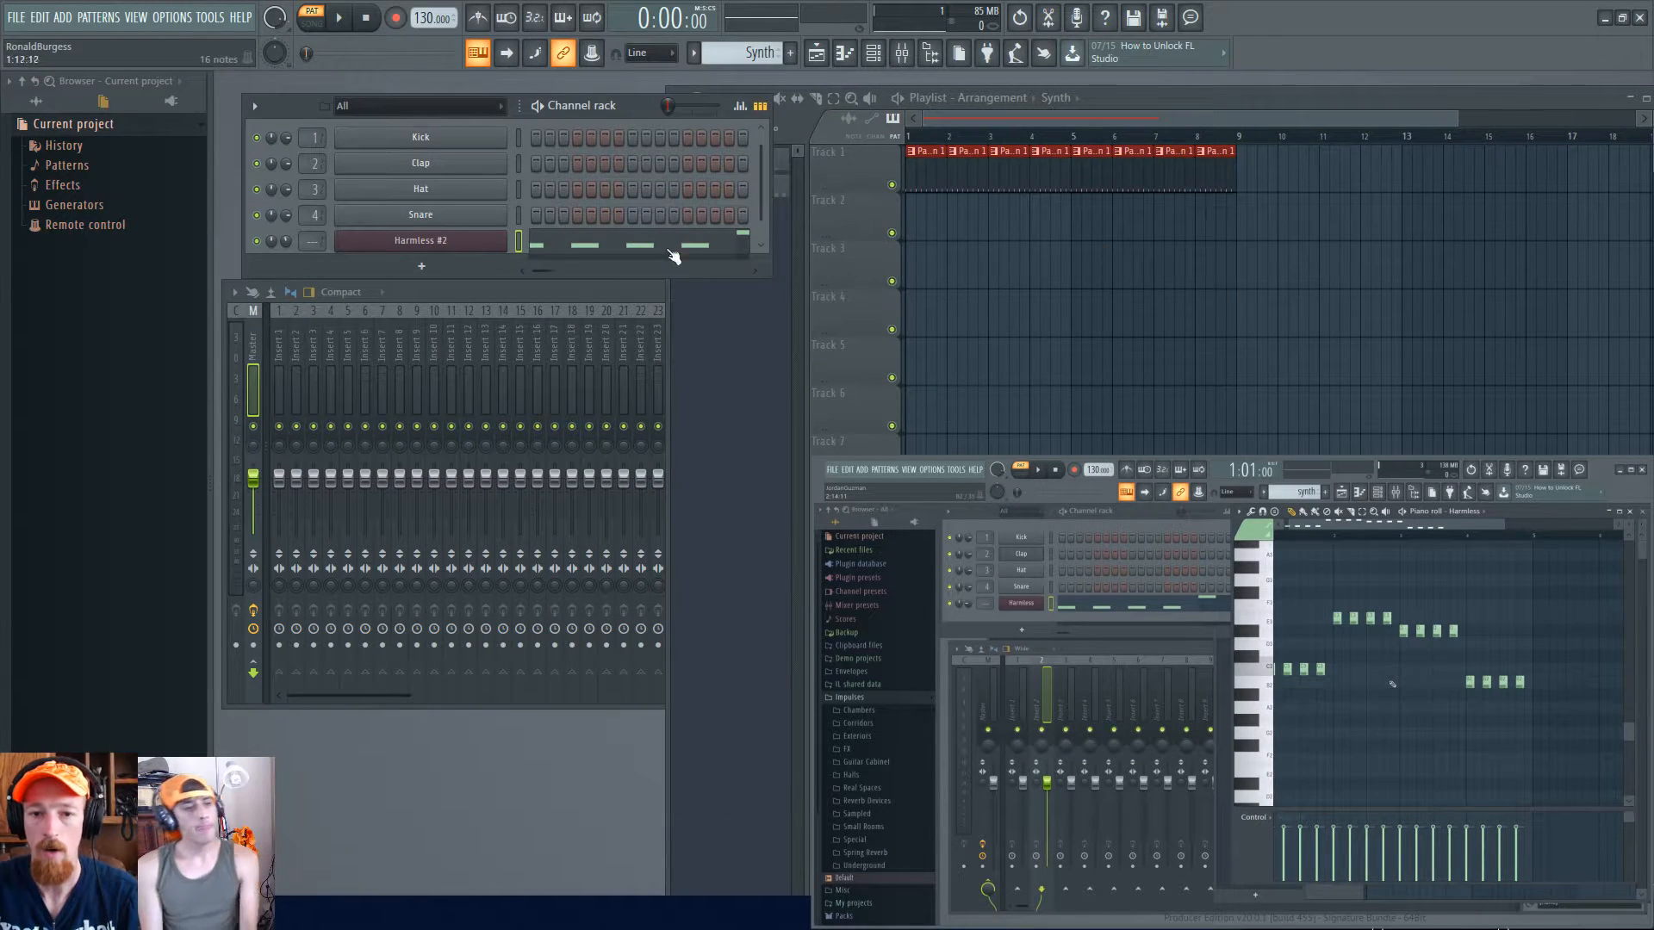
{"action": "left_click_drag", "start_coordinate": [312, 272], "coordinate": [468, 295]}
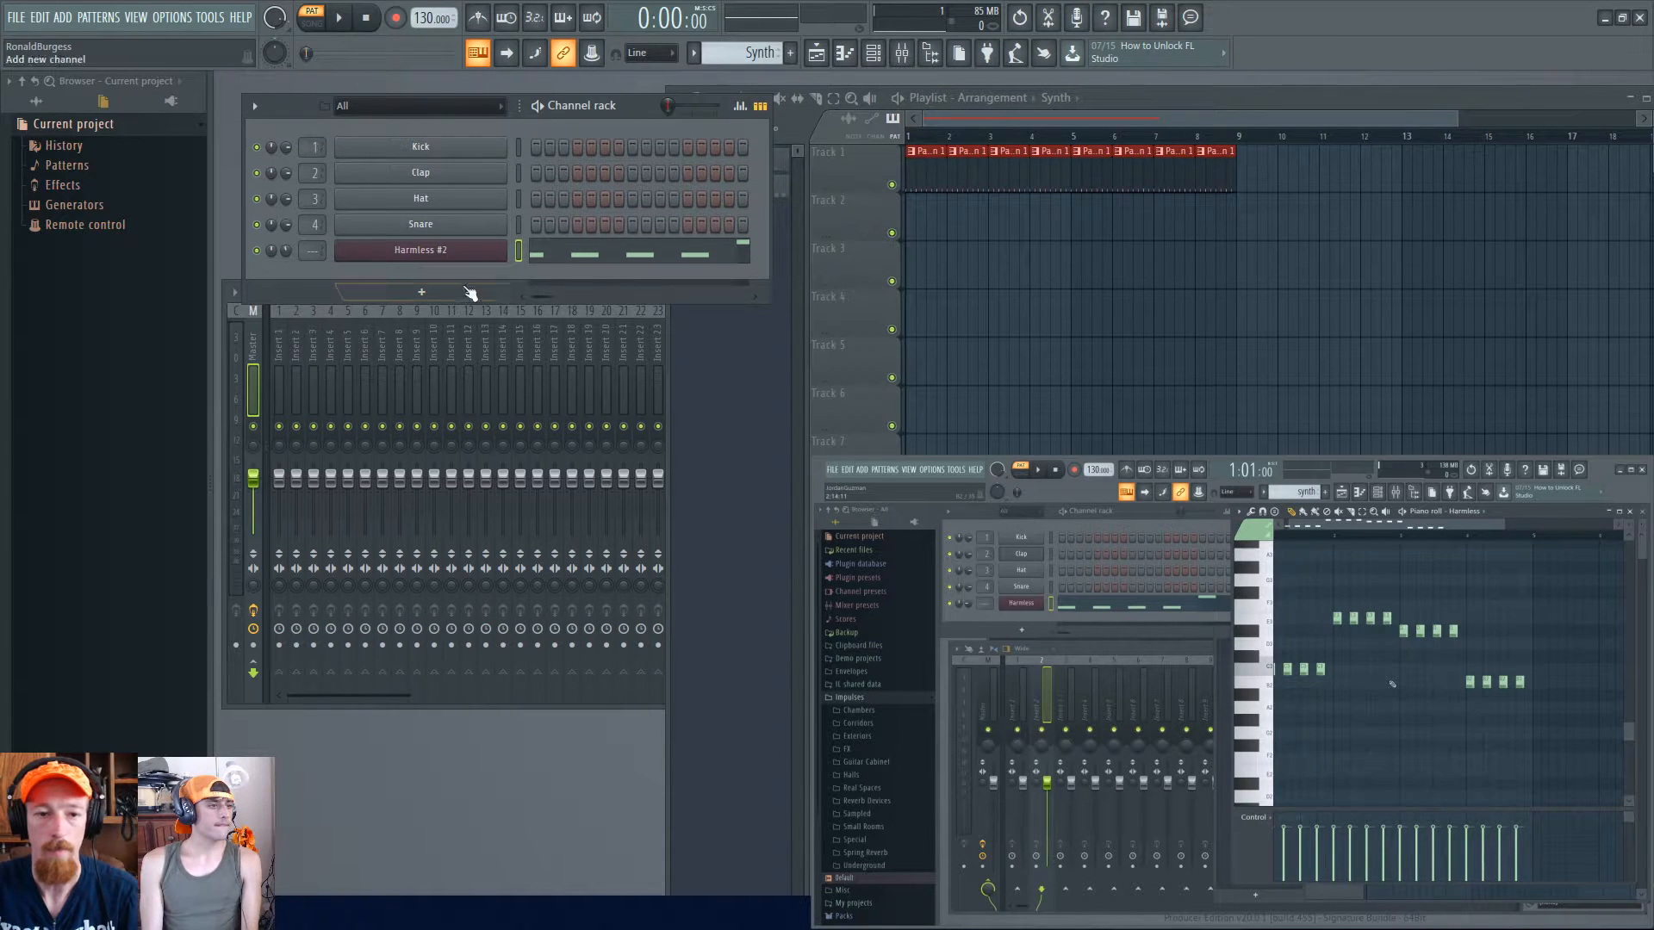
- Place the Synth pattern at bar 1 of Track 2 in the playlist and duplicate it into bars 5 to 8
{"action": "left_click", "coordinate": [1016, 239]}
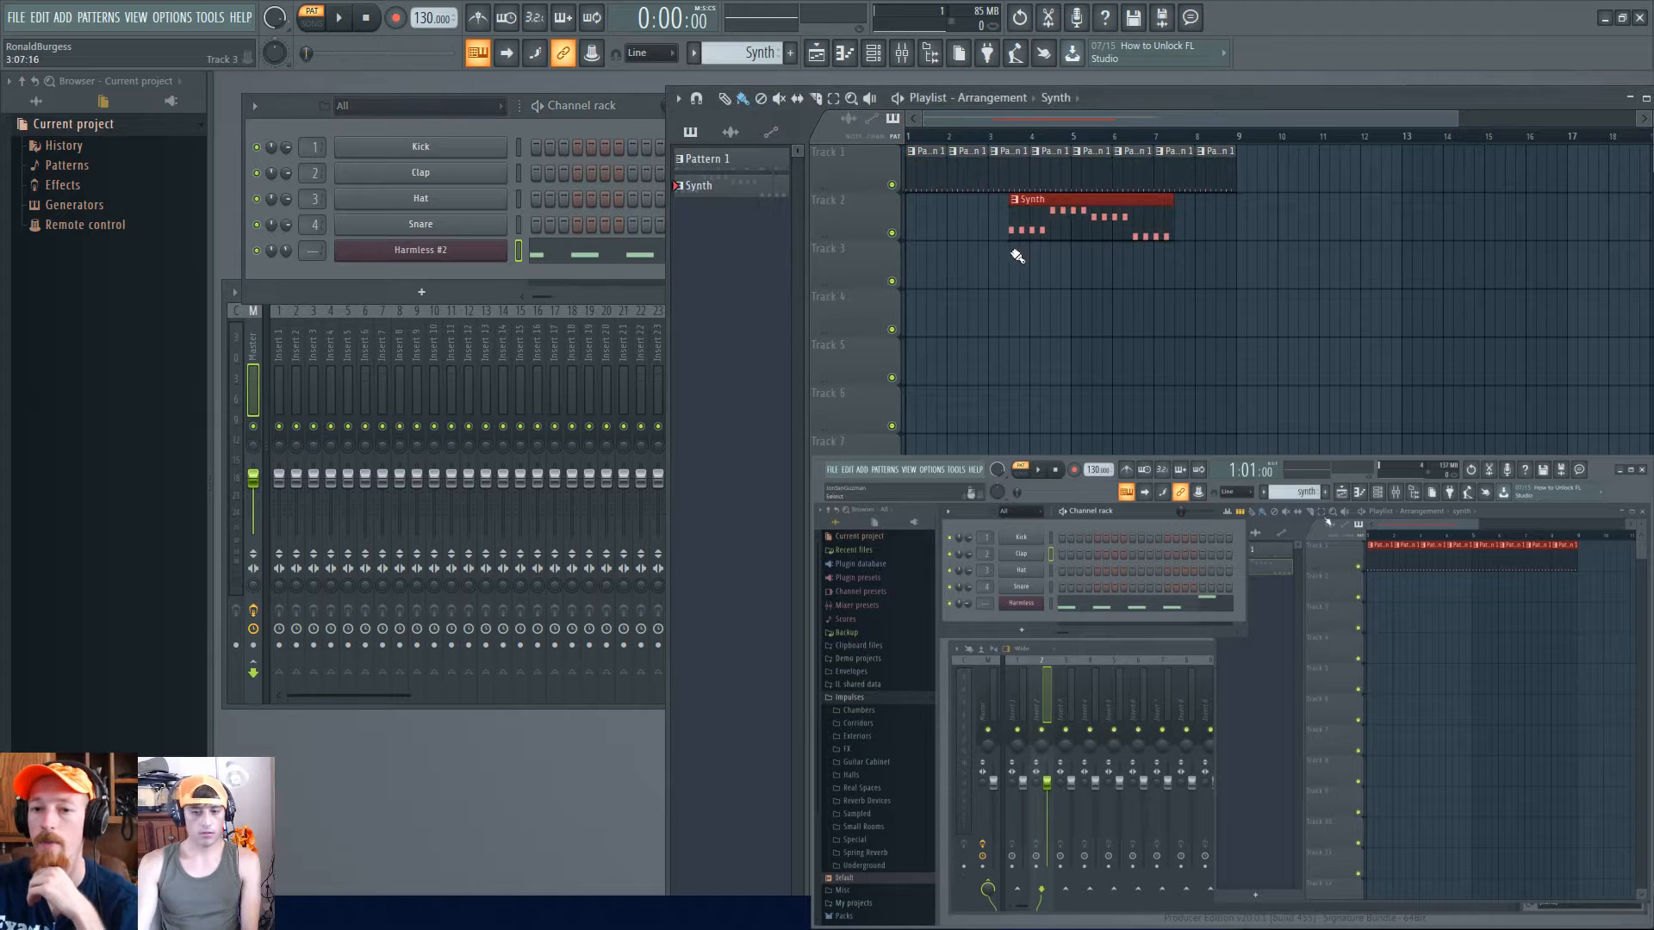
{"action": "left_click_drag", "start_coordinate": [1017, 228], "coordinate": [913, 228]}
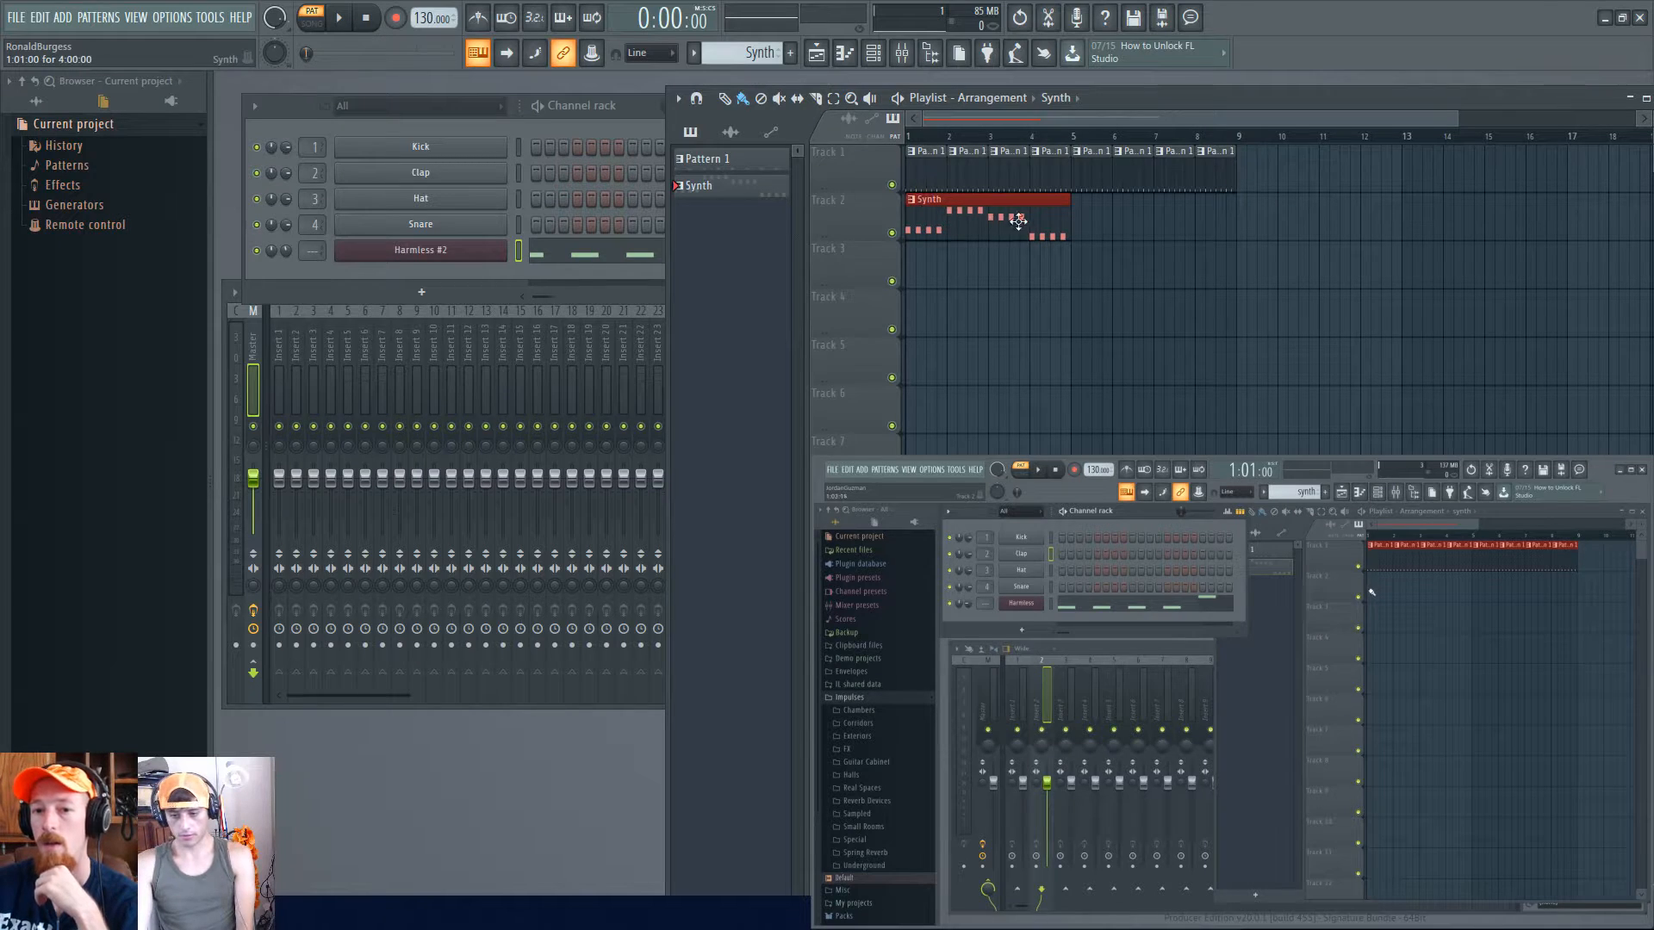
{"action": "key", "text": "ctrl+b"}
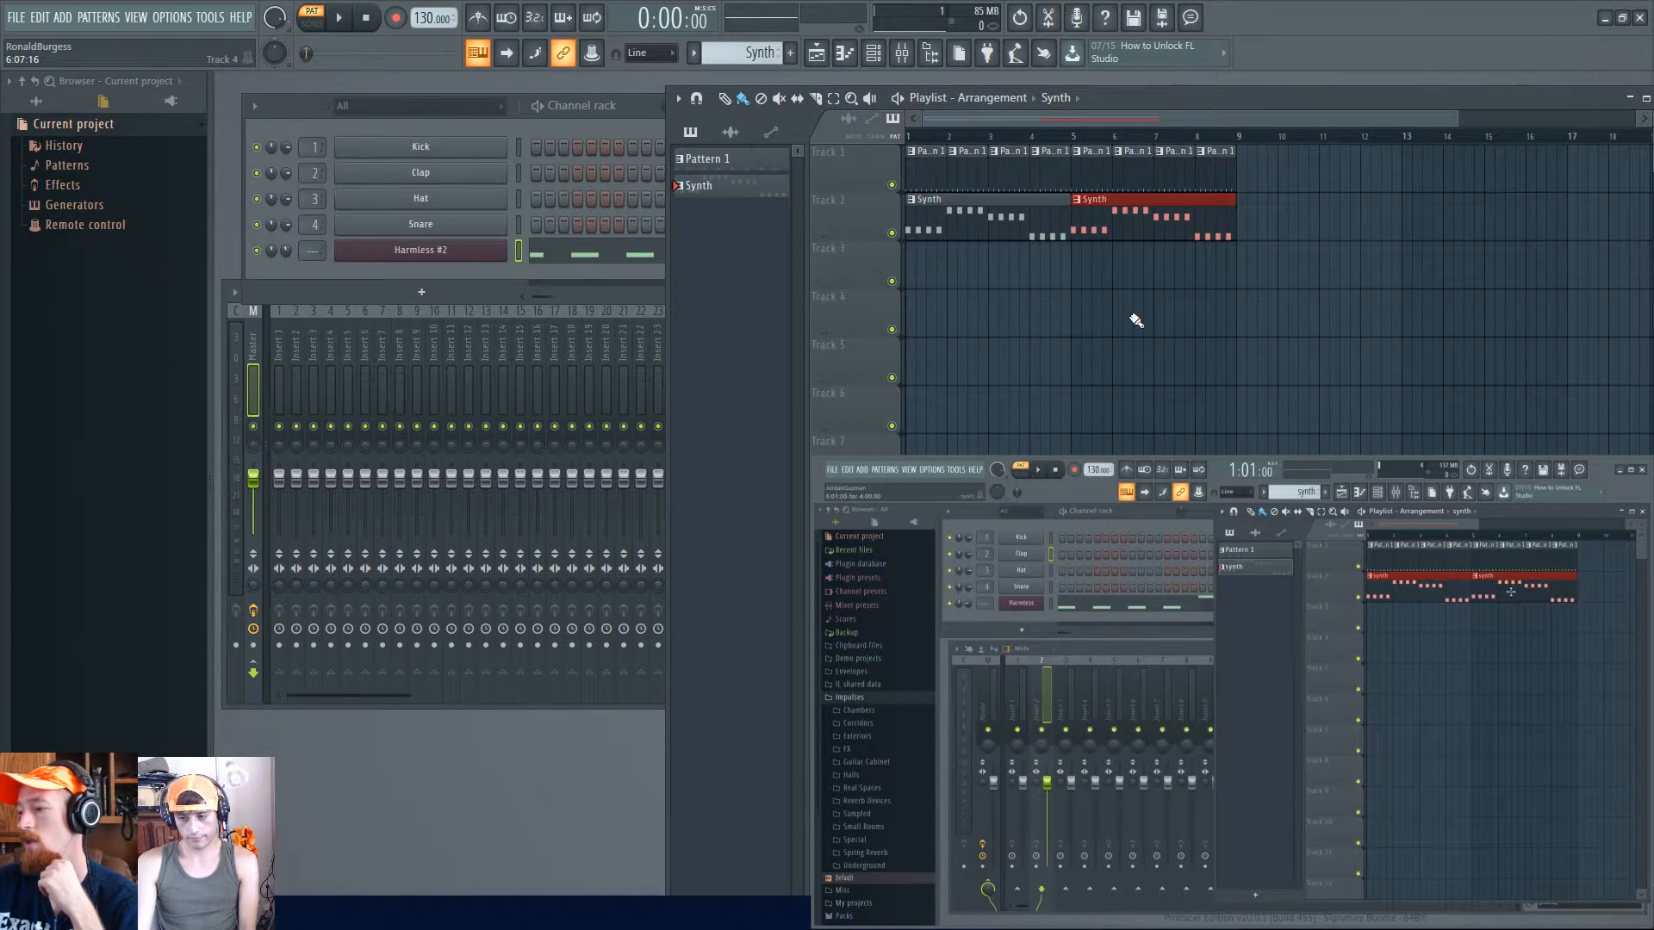
- Rename Track 2 in the playlist as Synth
{"action": "left_click", "coordinate": [848, 160]}
{"action": "left_click_drag", "start_coordinate": [856, 251], "coordinate": [853, 465]}
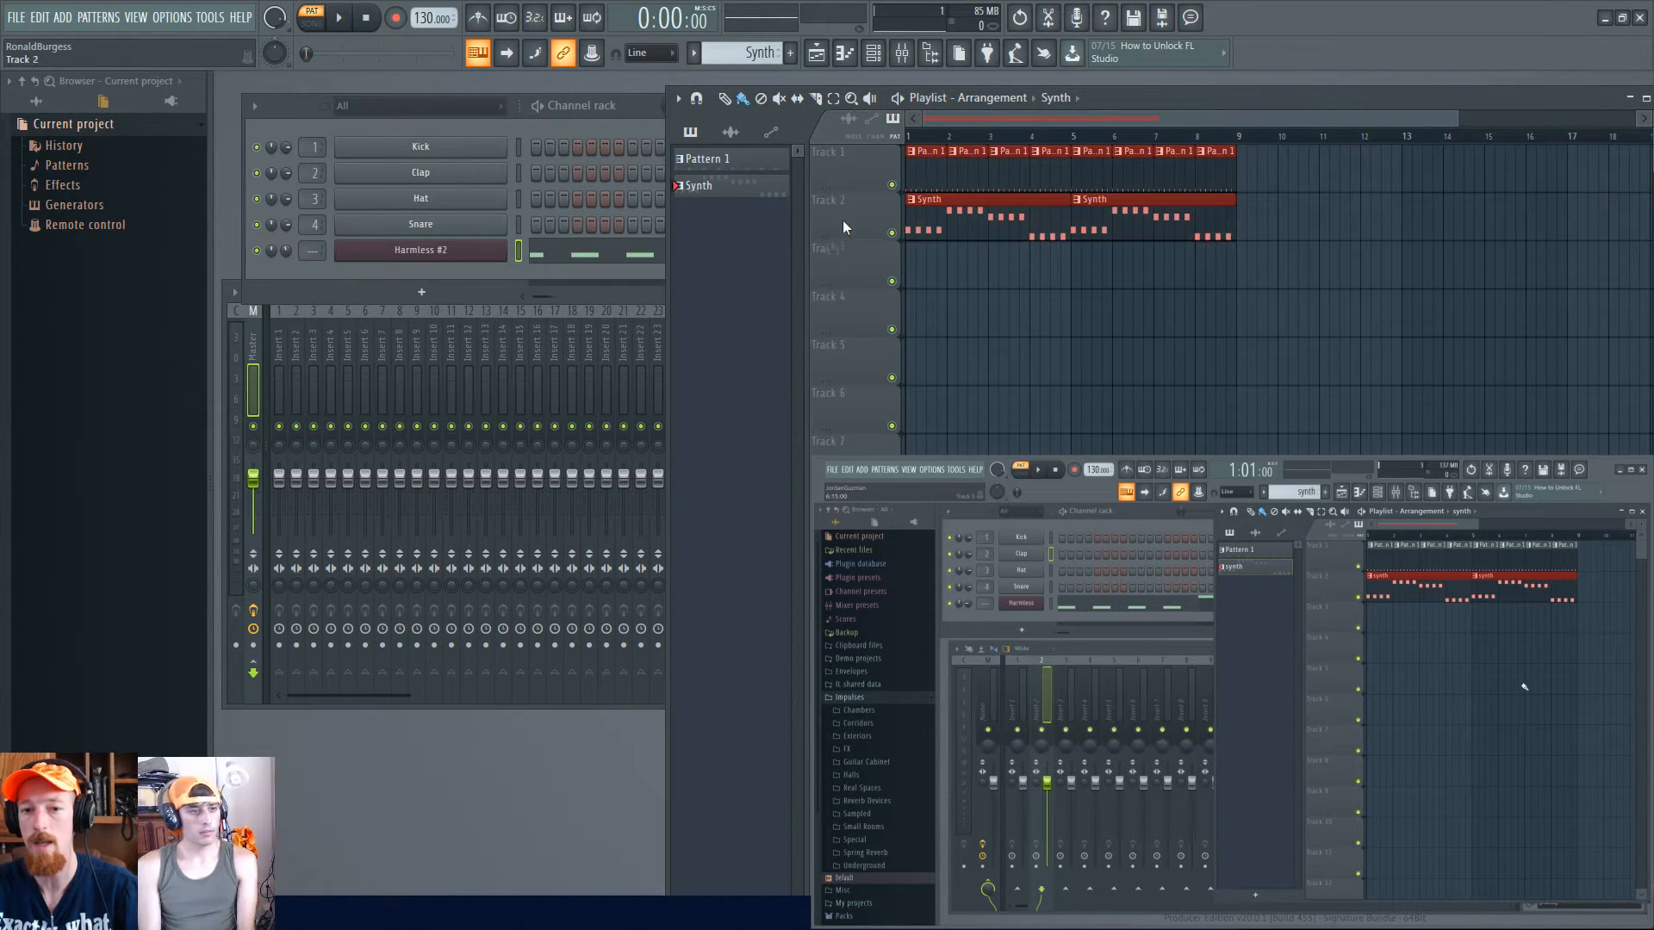
{"action": "middle_click", "coordinate": [847, 202]}
{"action": "type", "text": "Synth"}
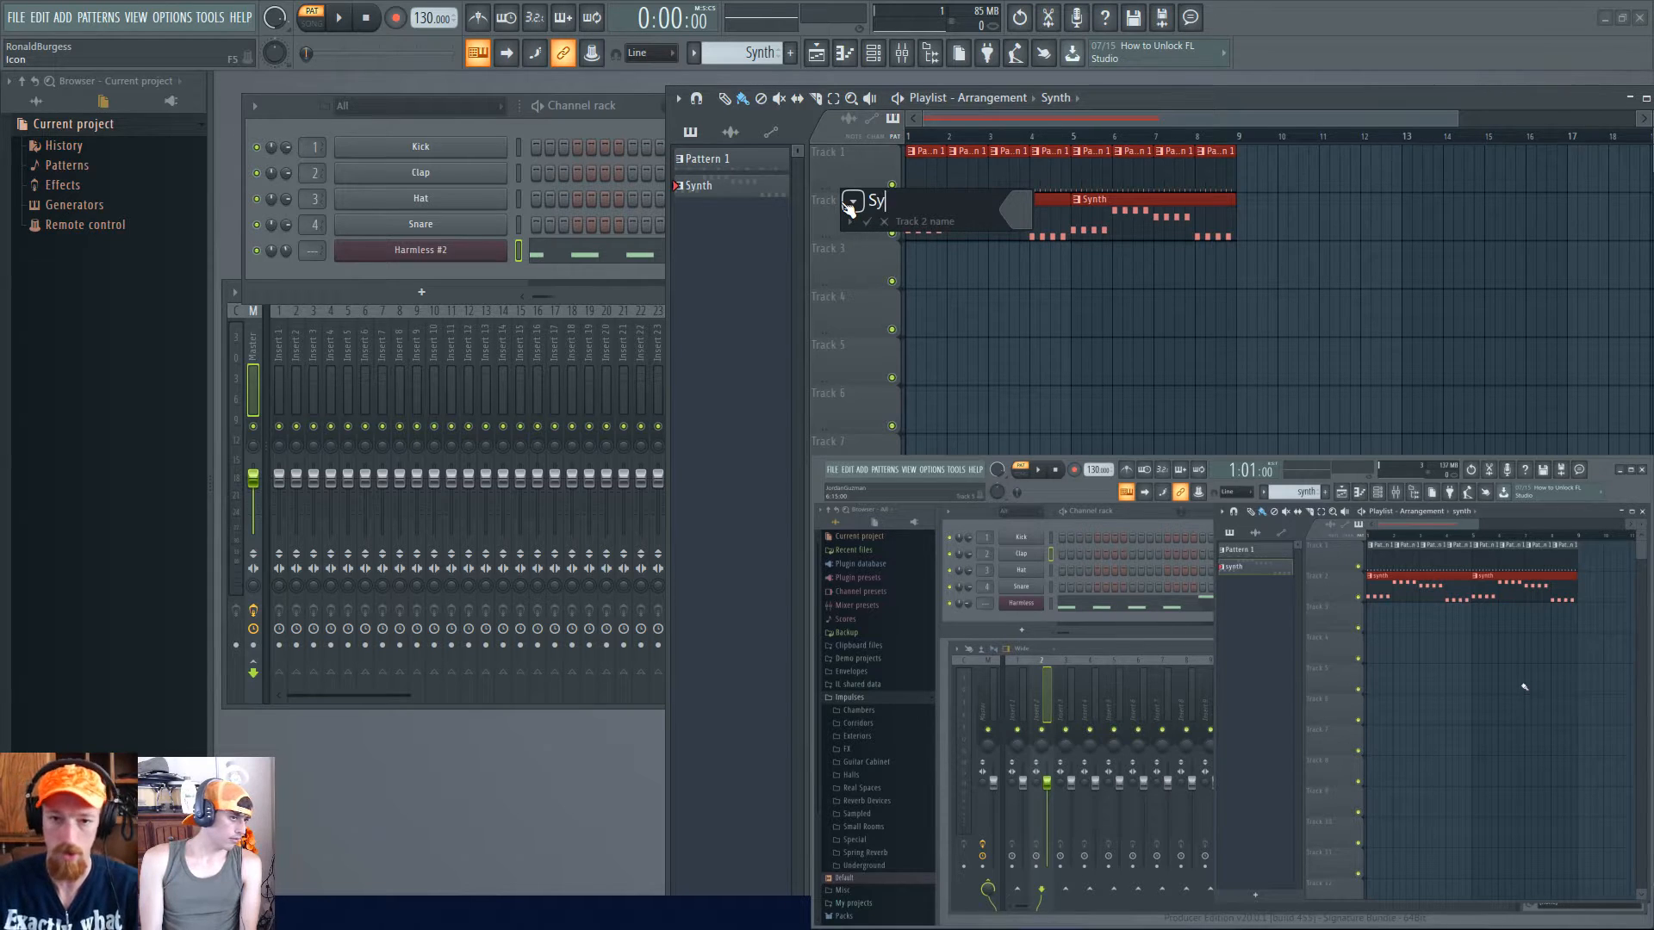
{"action": "key", "text": "Return"}
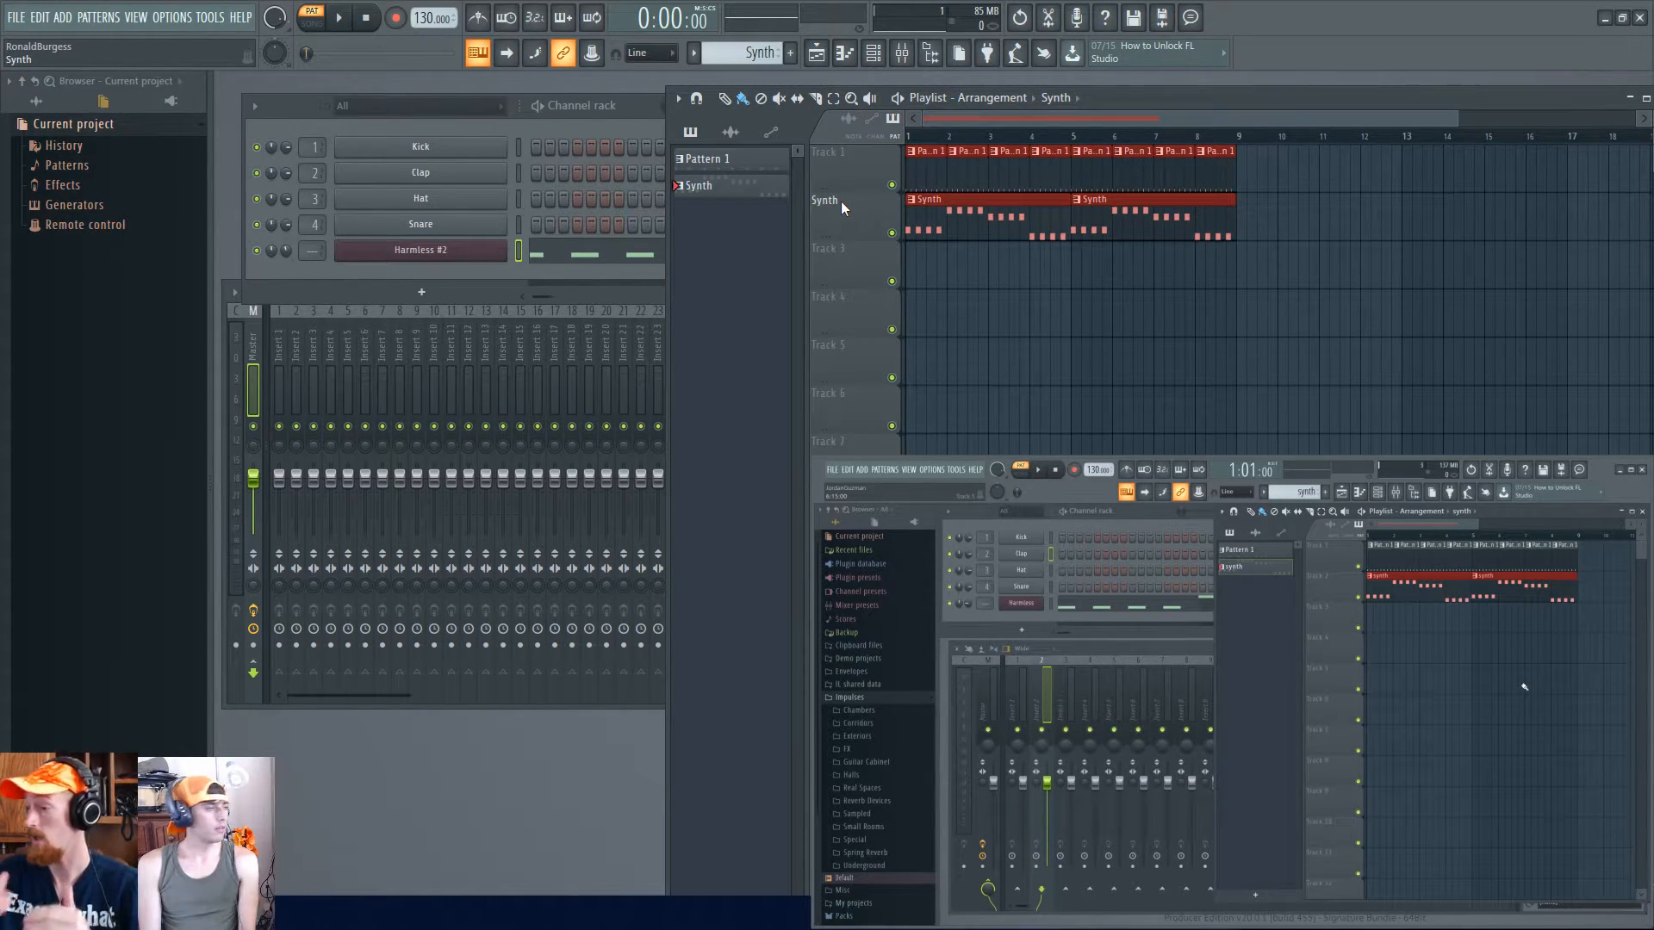
- Make Pattern 1 the active pattern and select both Synth clips in the playlist
{"action": "left_click", "coordinate": [991, 216]}
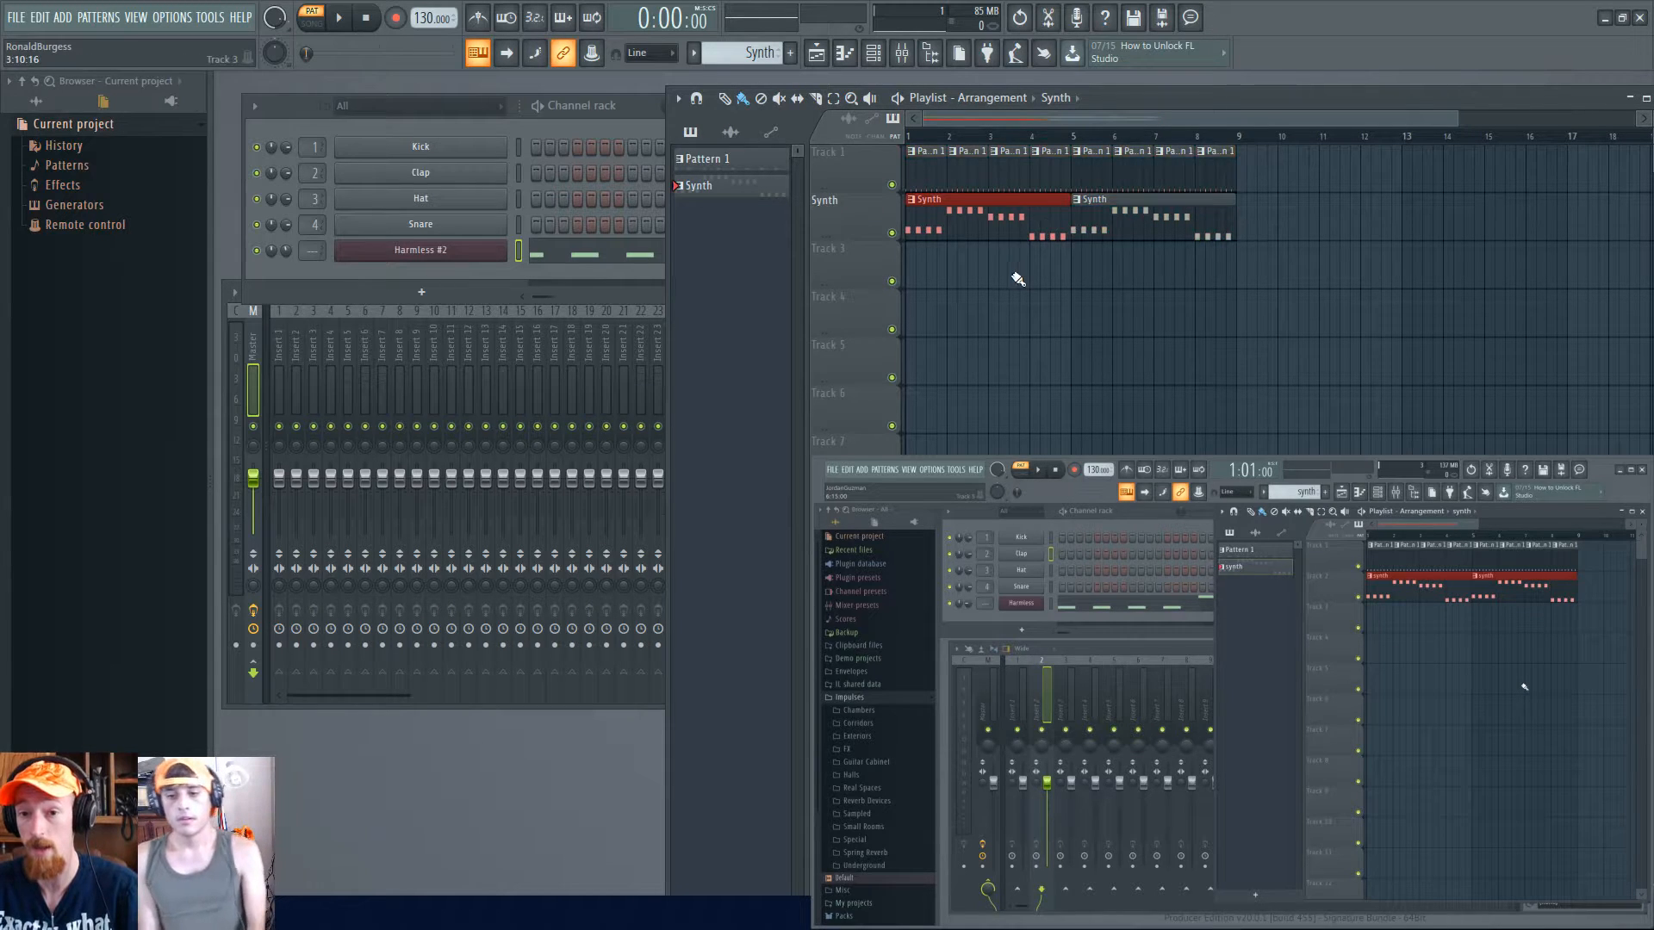
{"action": "mouse_move", "coordinate": [910, 215]}
{"action": "left_mouse_down"}
{"action": "mouse_move", "coordinate": [952, 217]}
{"action": "mouse_move", "coordinate": [907, 215]}
{"action": "left_mouse_up"}
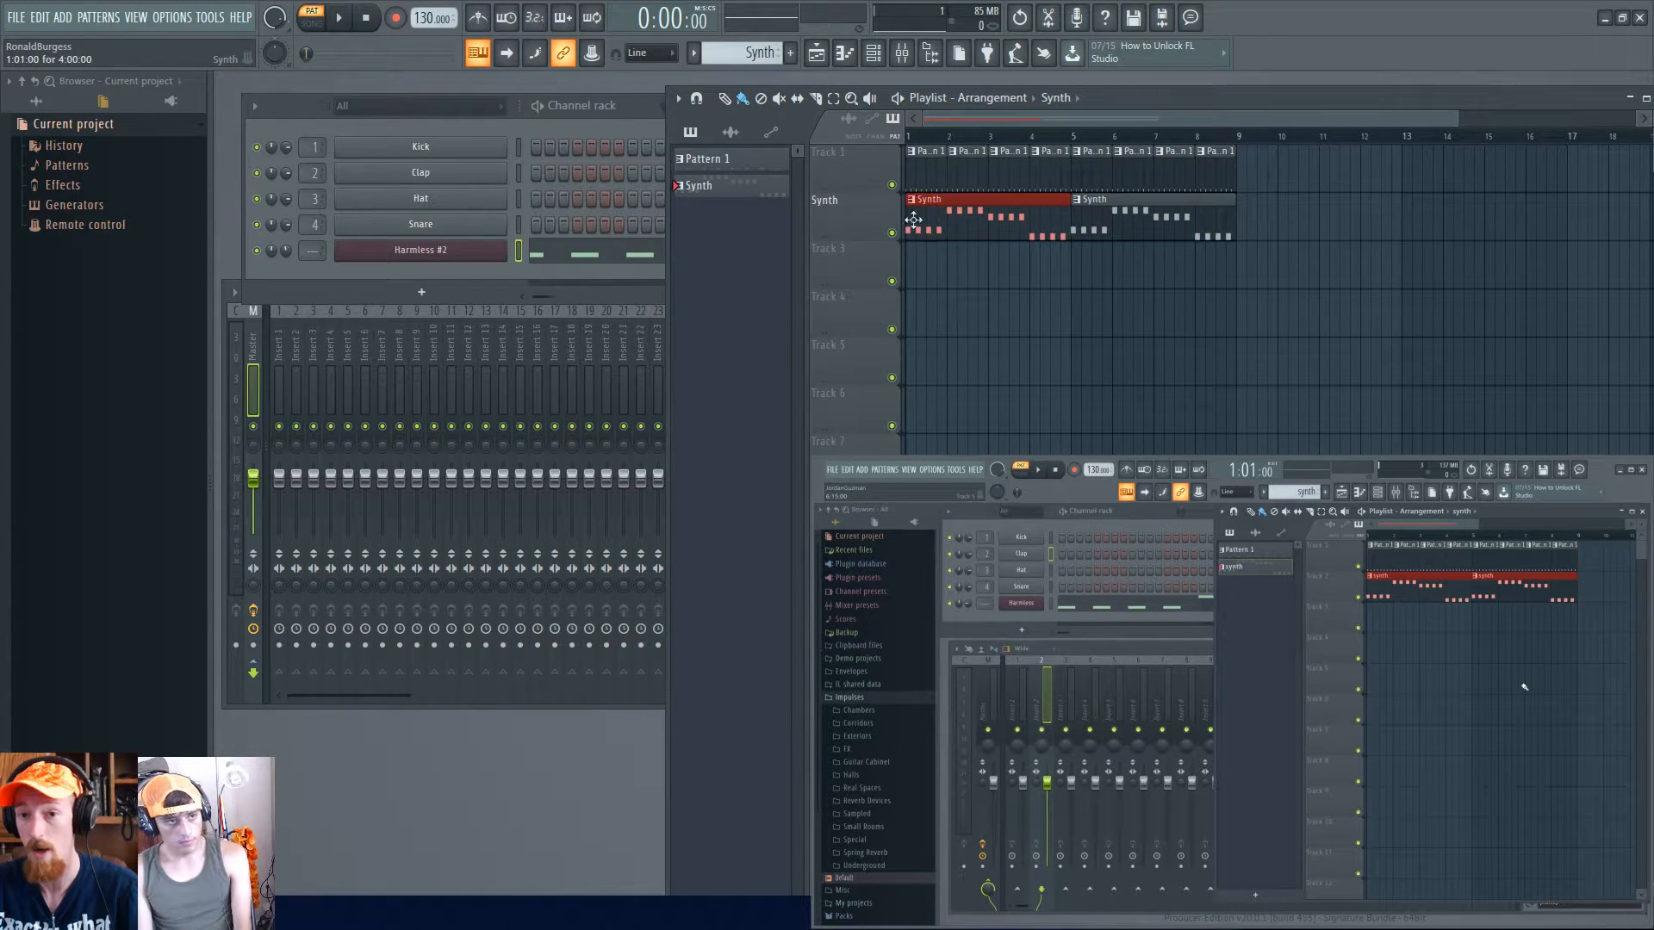
{"action": "mouse_move", "coordinate": [1006, 165]}
{"action": "left_mouse_down"}
{"action": "mouse_move", "coordinate": [1030, 255]}
{"action": "mouse_move", "coordinate": [1009, 220]}
{"action": "mouse_move", "coordinate": [1002, 112]}
{"action": "mouse_move", "coordinate": [1007, 178]}
{"action": "left_mouse_up"}
{"action": "scroll", "coordinate": [1037, 247], "scroll_direction": "down", "scroll_amount": 2}
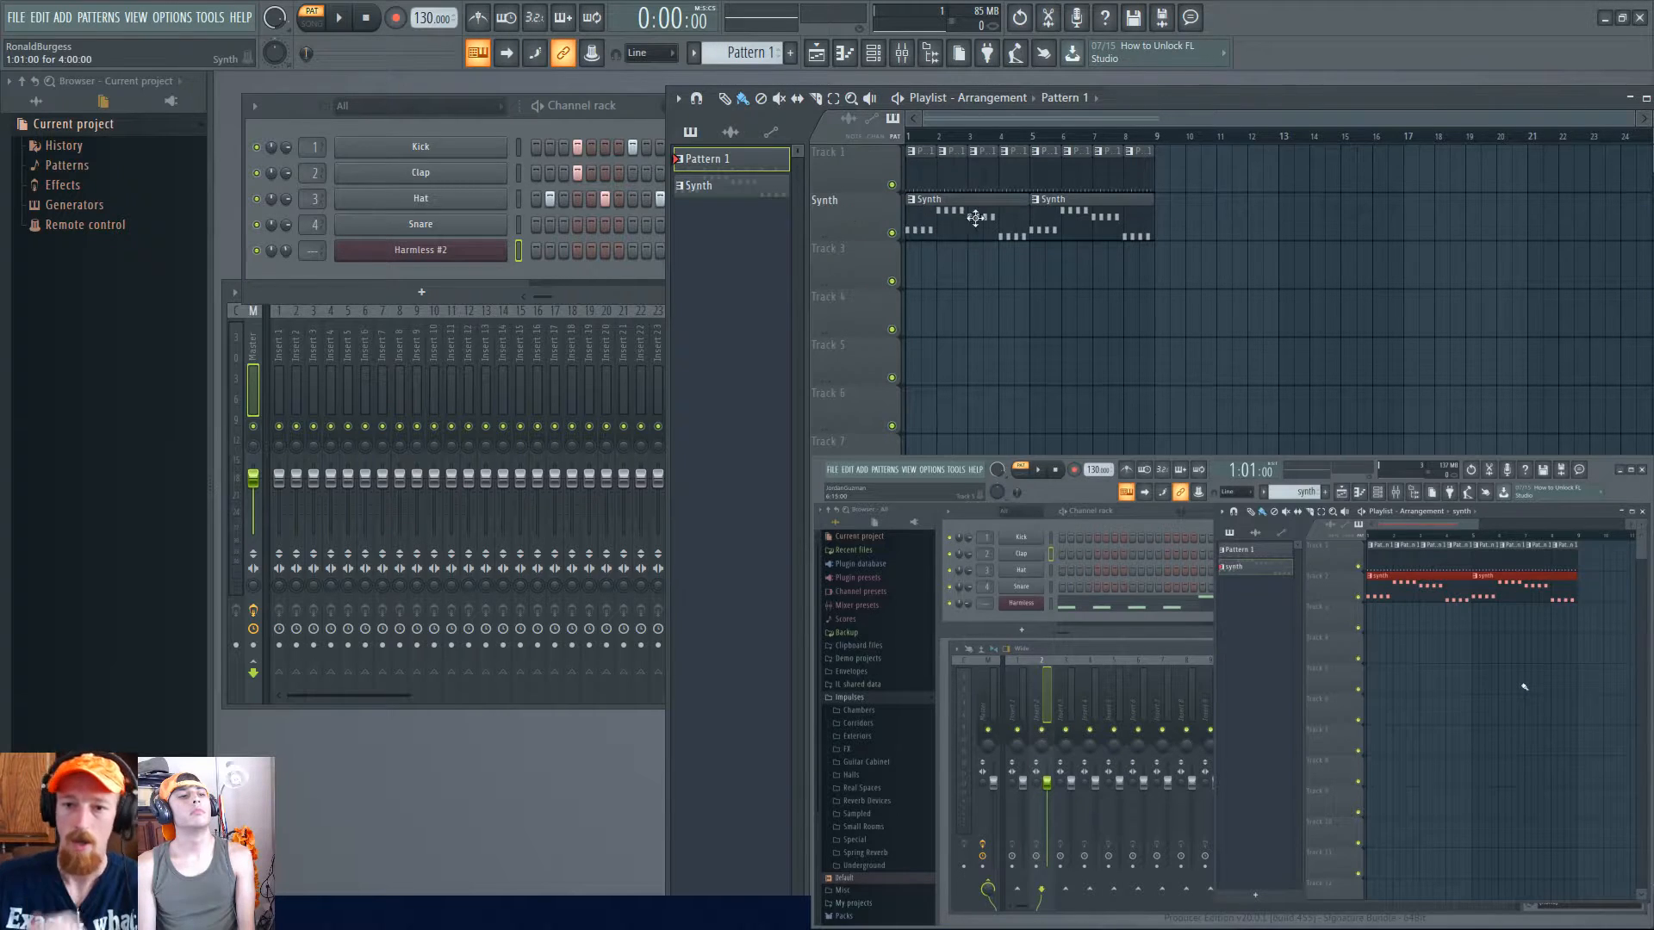
{"action": "left_click_drag", "start_coordinate": [950, 230], "coordinate": [1127, 247], "text": "ctrl"}
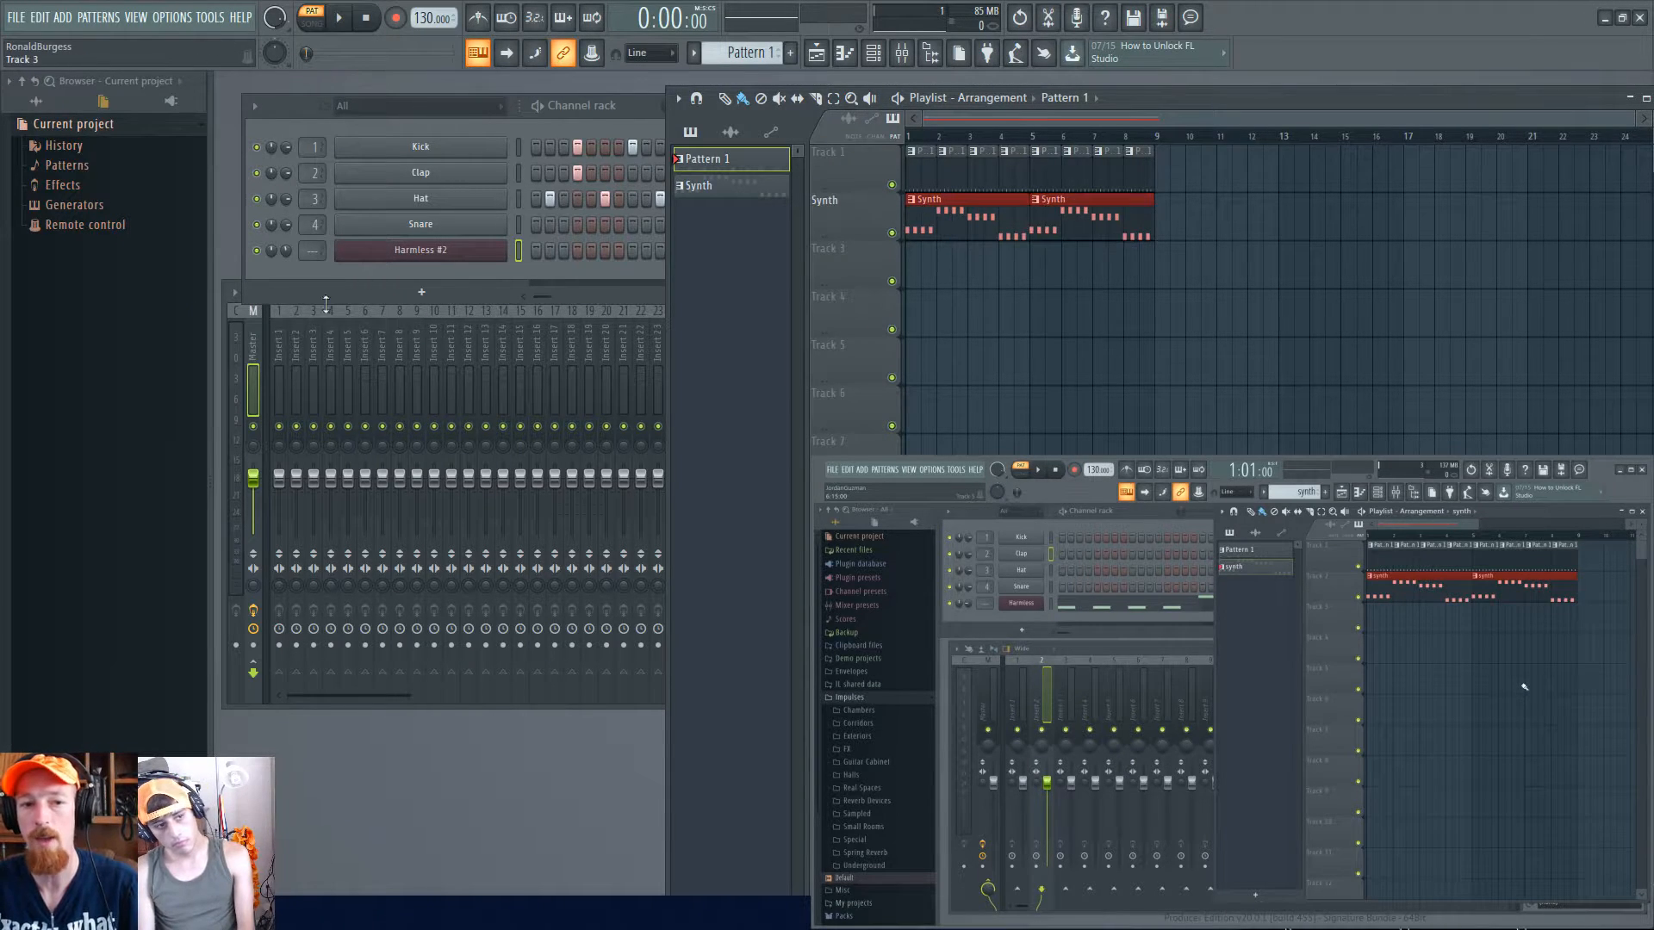
{"action": "left_click", "coordinate": [292, 271]}
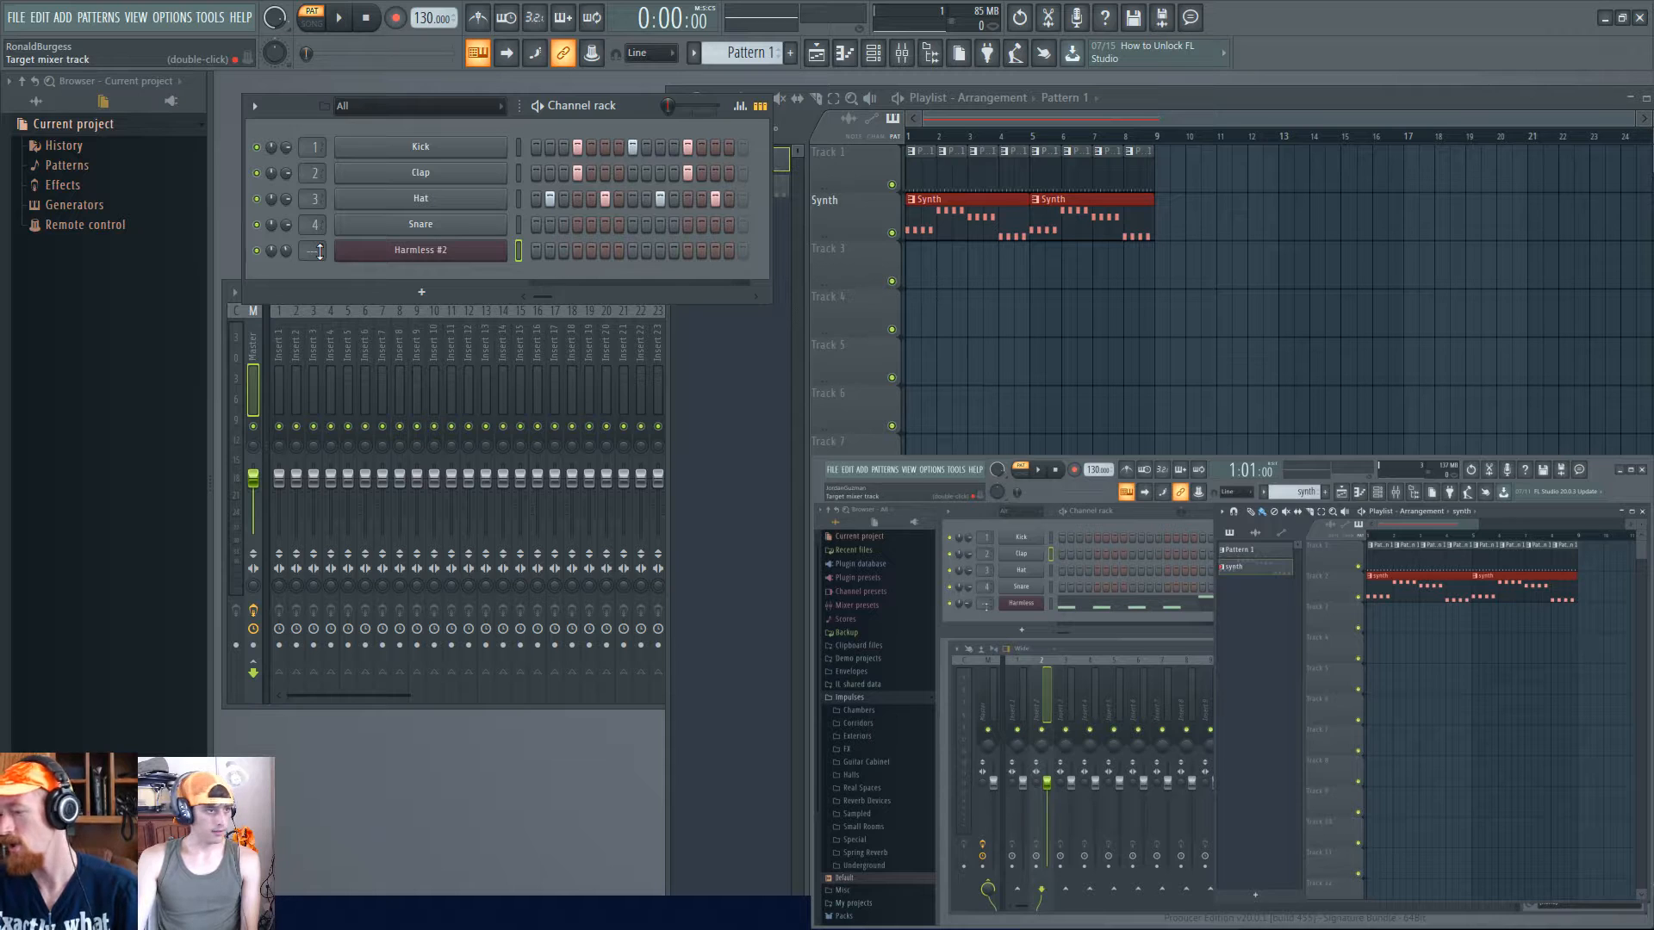
{"action": "left_click", "coordinate": [253, 376]}
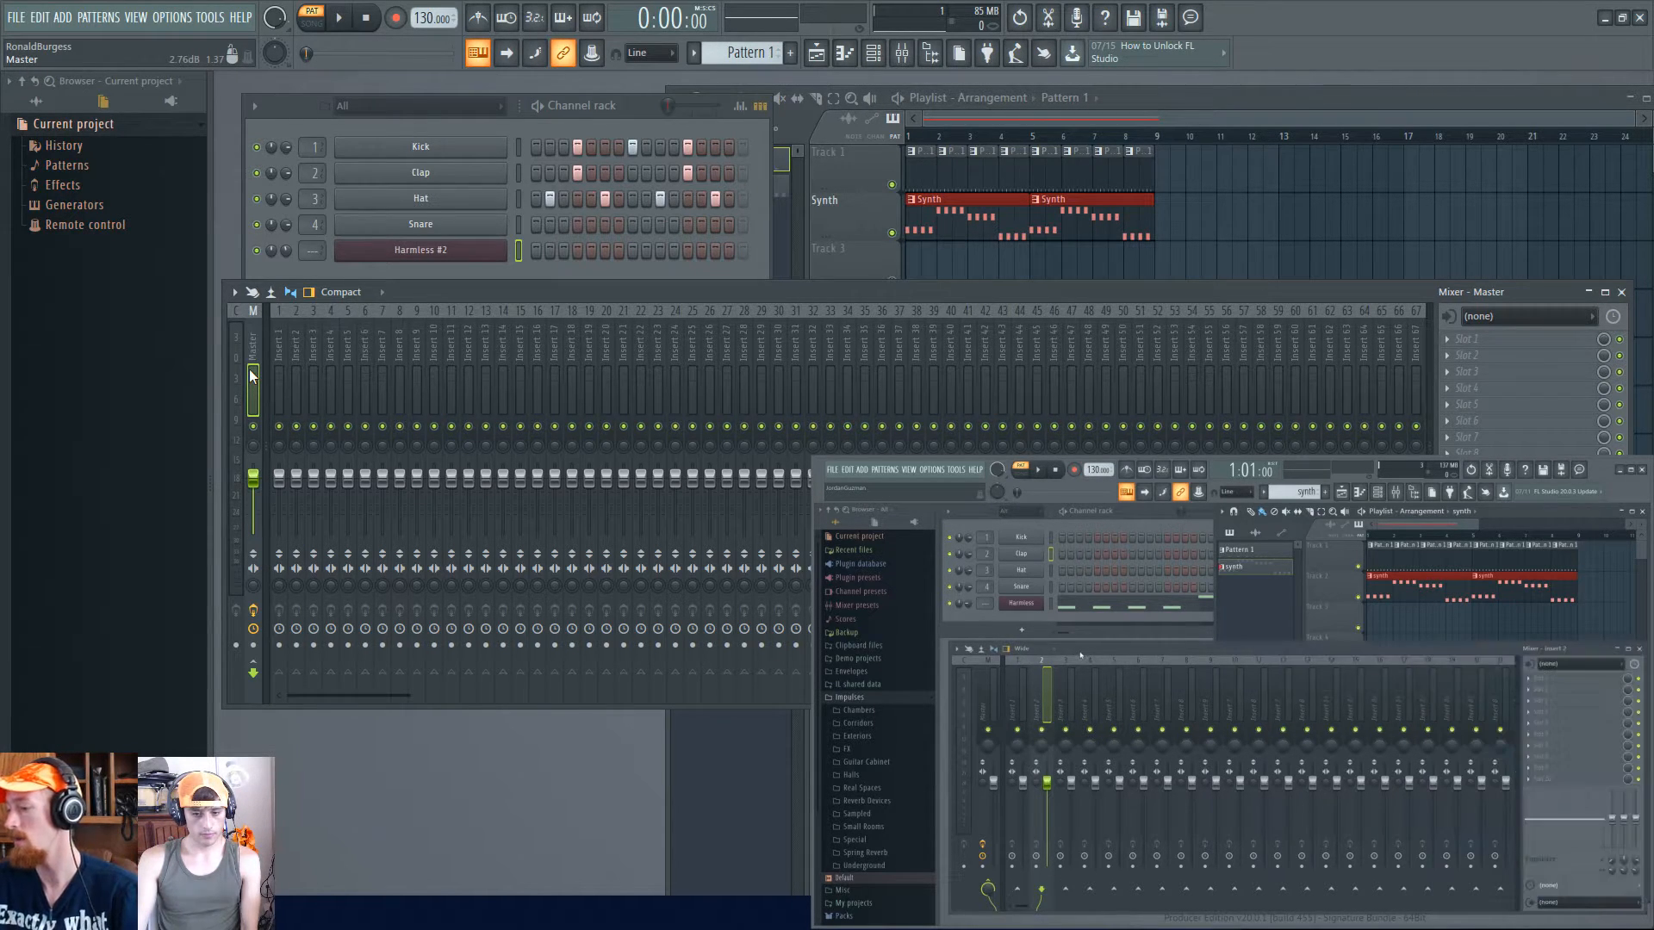
{"action": "right_click", "coordinate": [312, 252]}
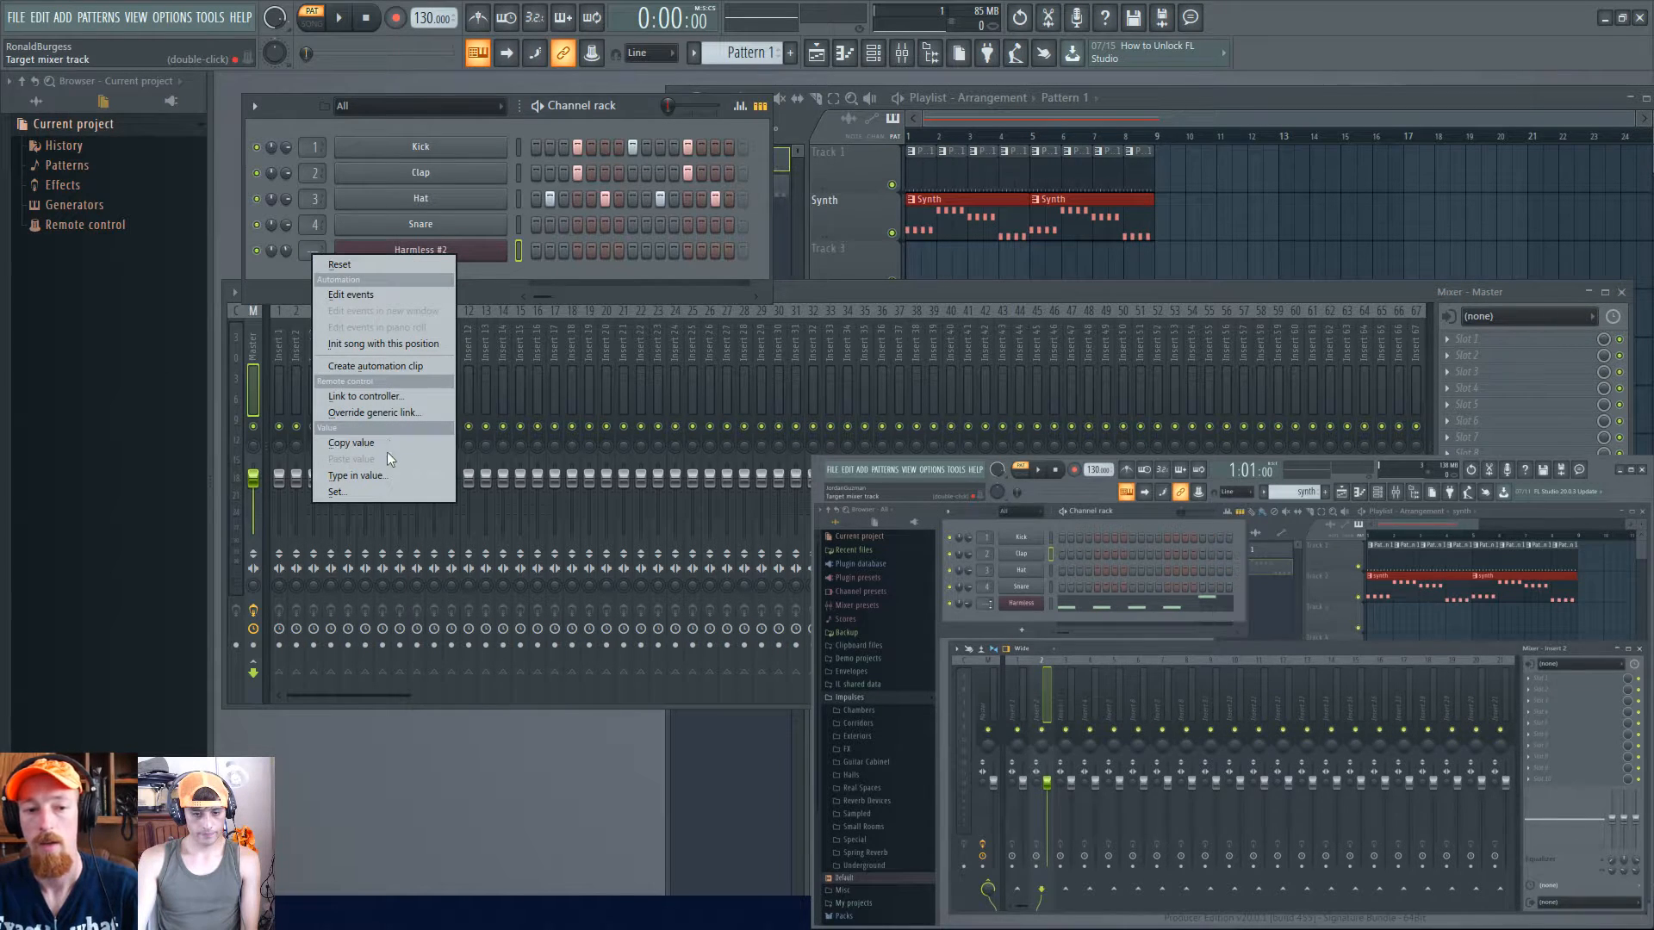
{"action": "left_click", "coordinate": [265, 270]}
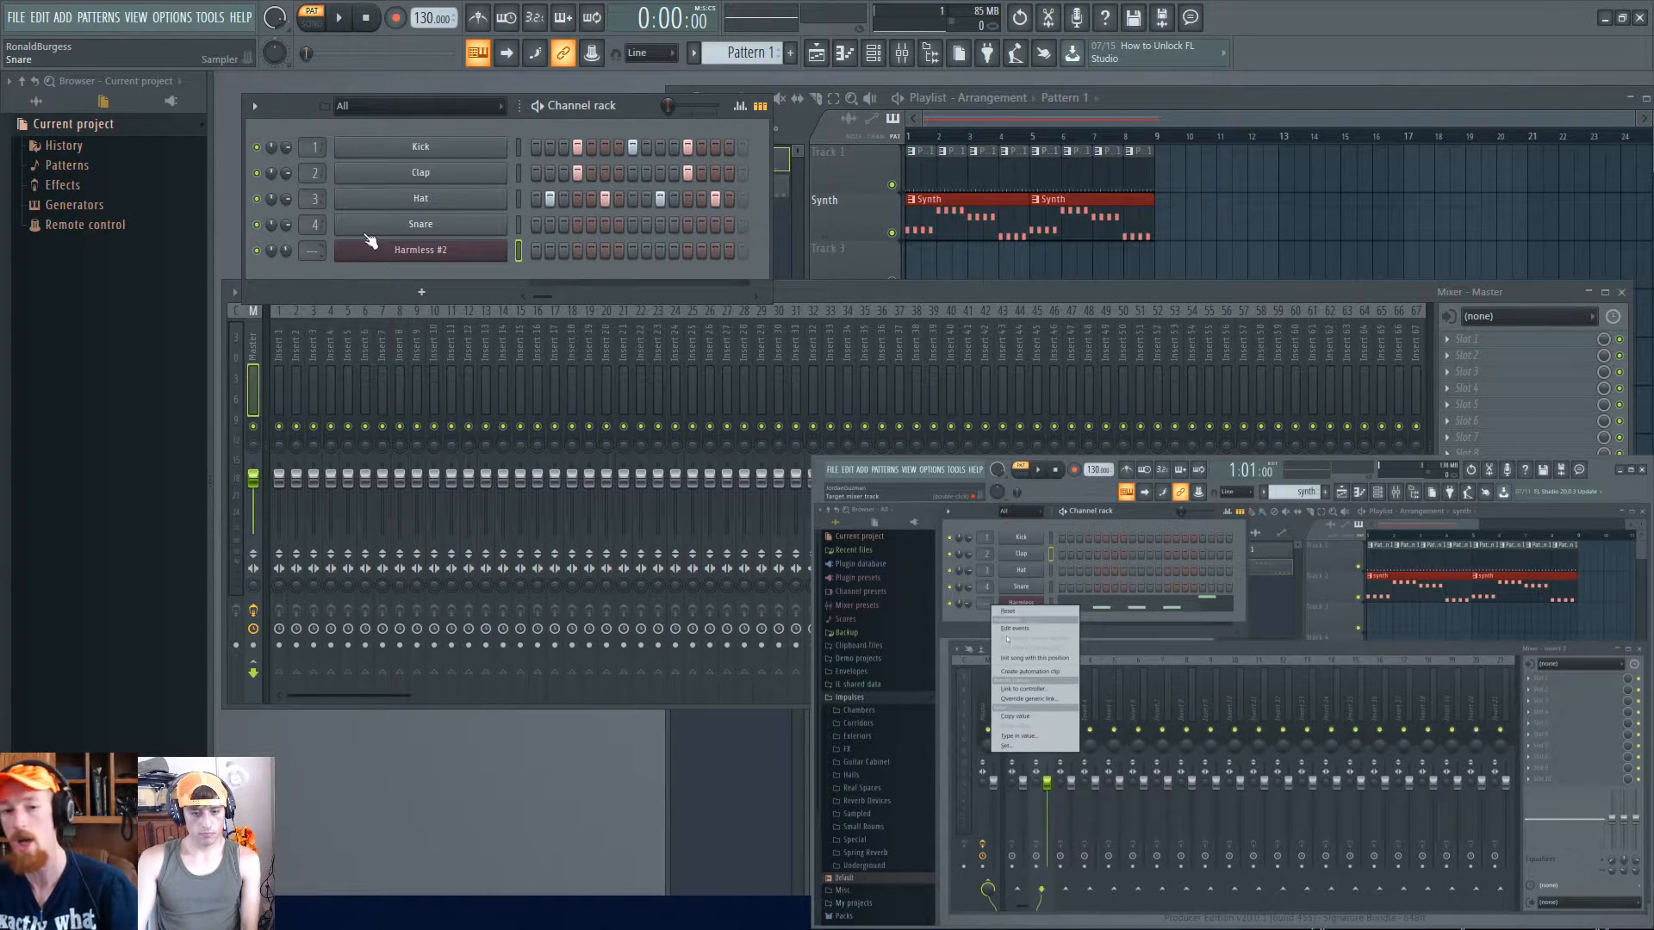
- Route the Harmless #2 channel to mixer track 5 and name that mixer track Bass
{"action": "left_click", "coordinate": [472, 255]}
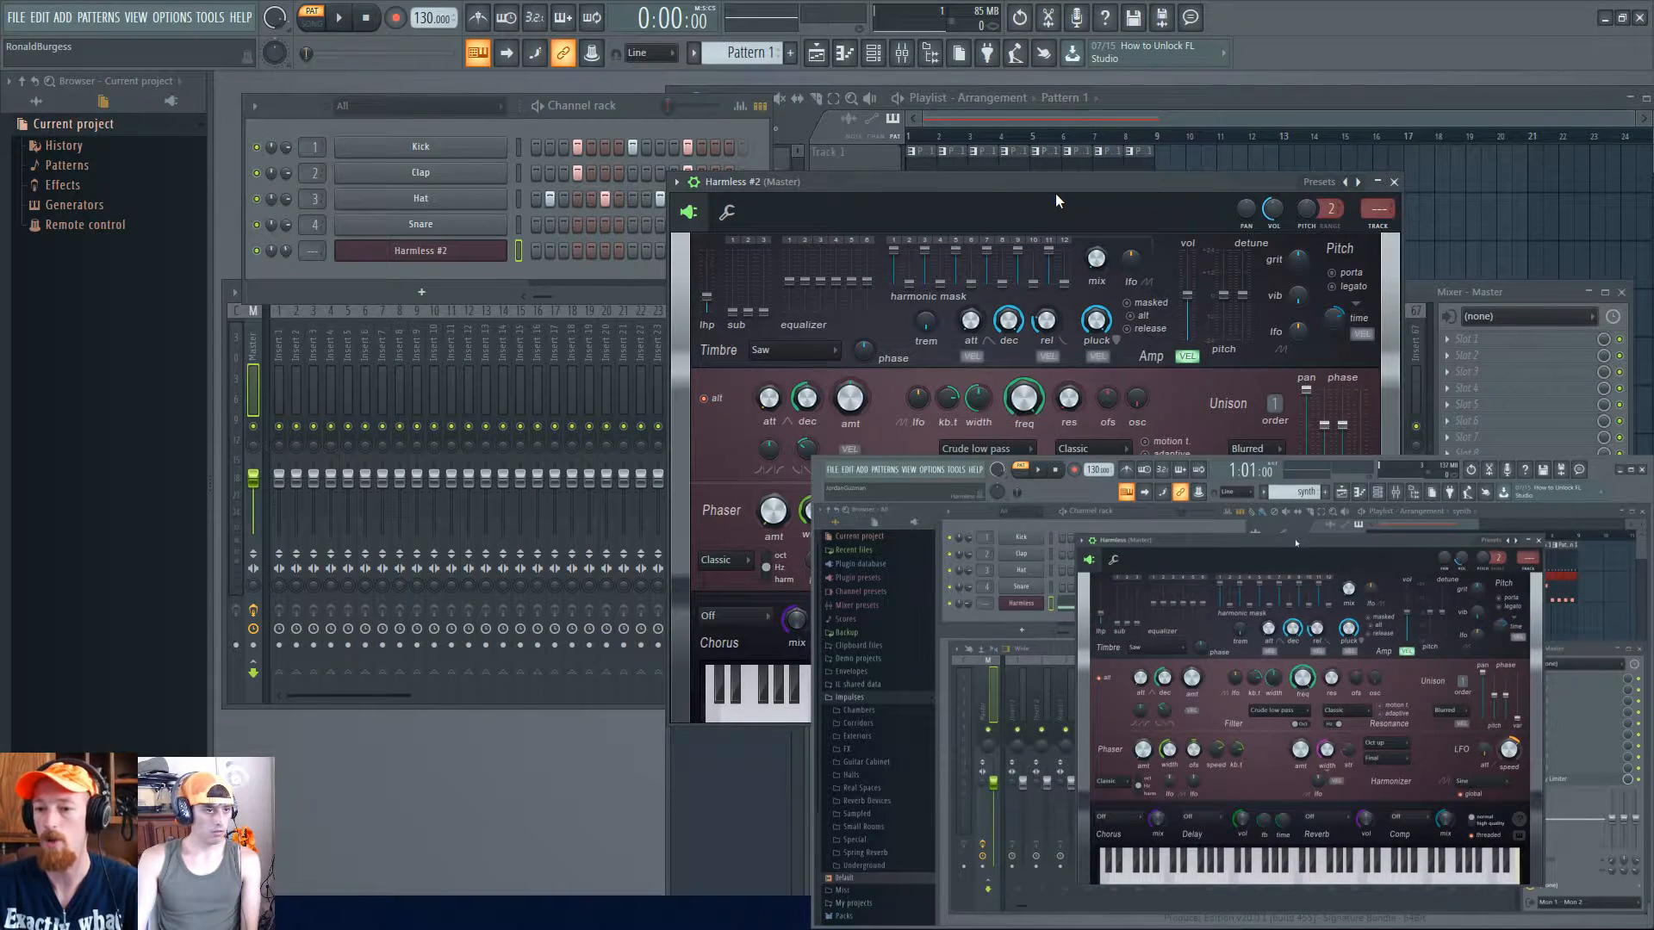
{"action": "key", "text": "ctrl+l"}
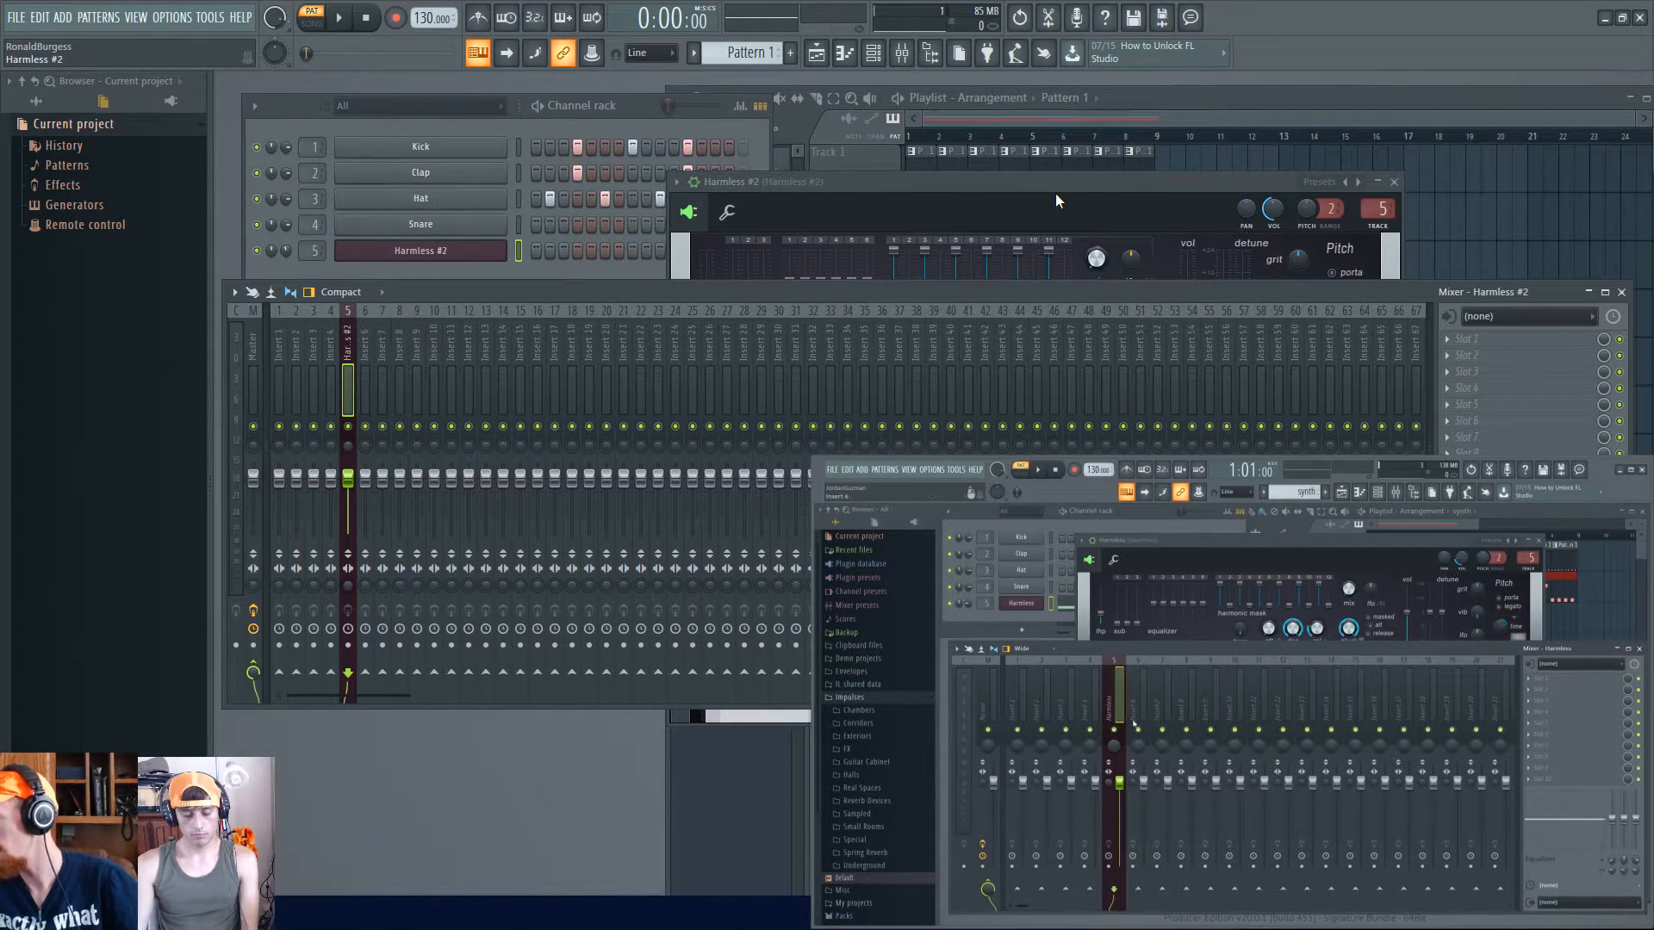
{"action": "double_click", "coordinate": [350, 358]}
{"action": "type", "text": "Bass"}
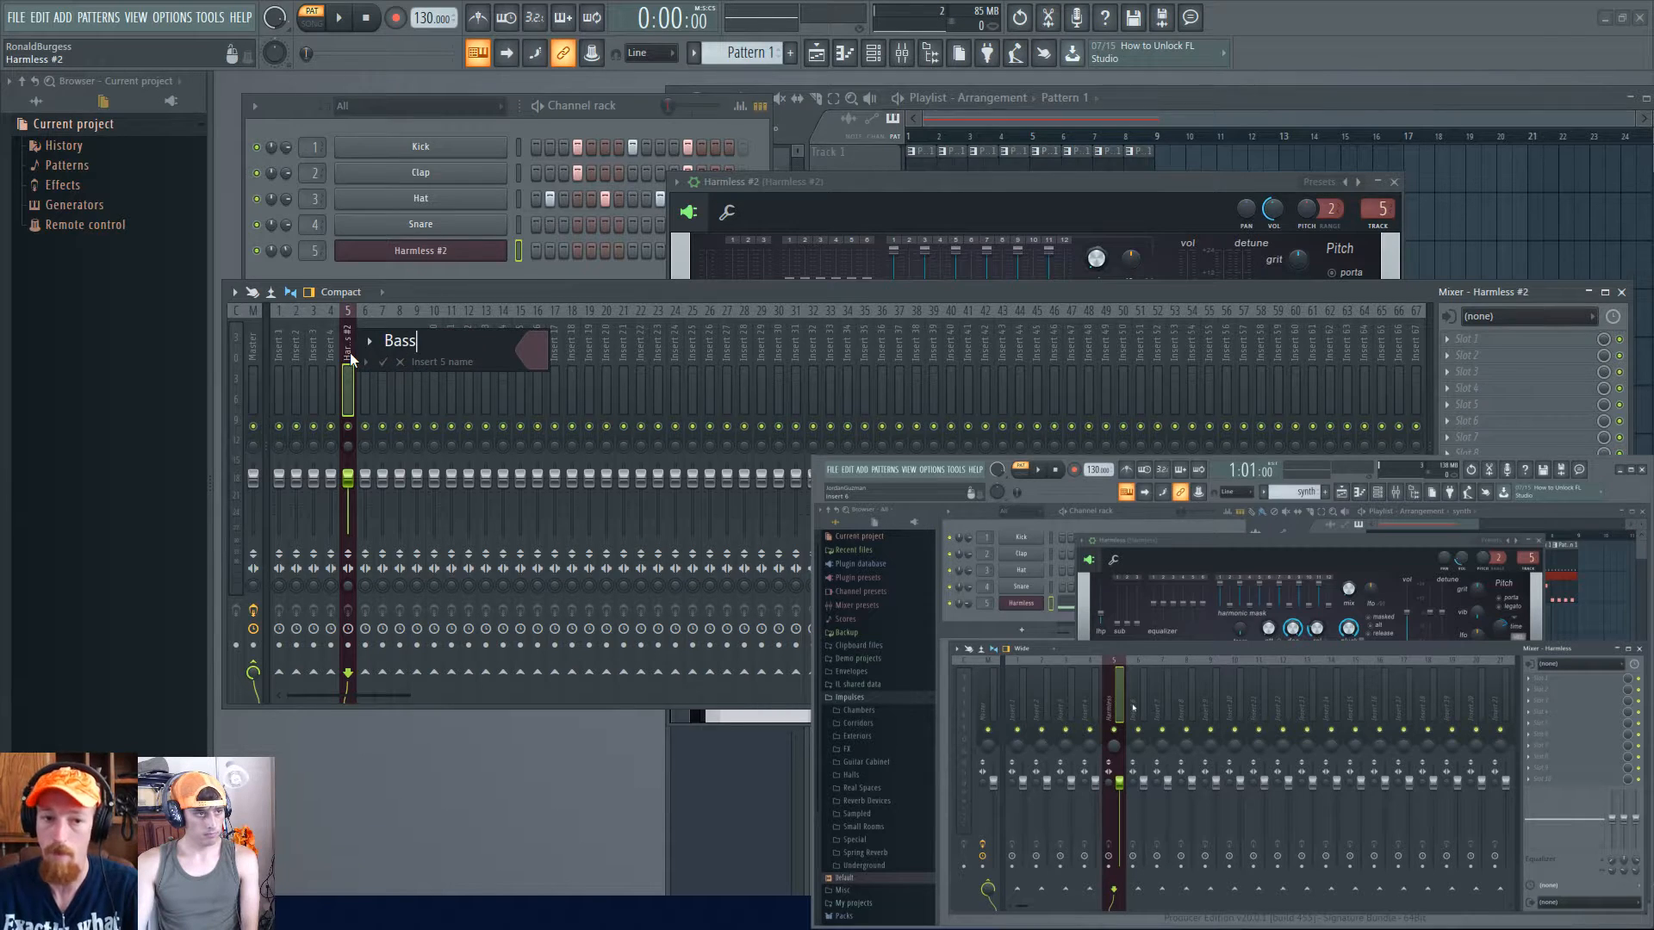
{"action": "key", "text": "Return"}
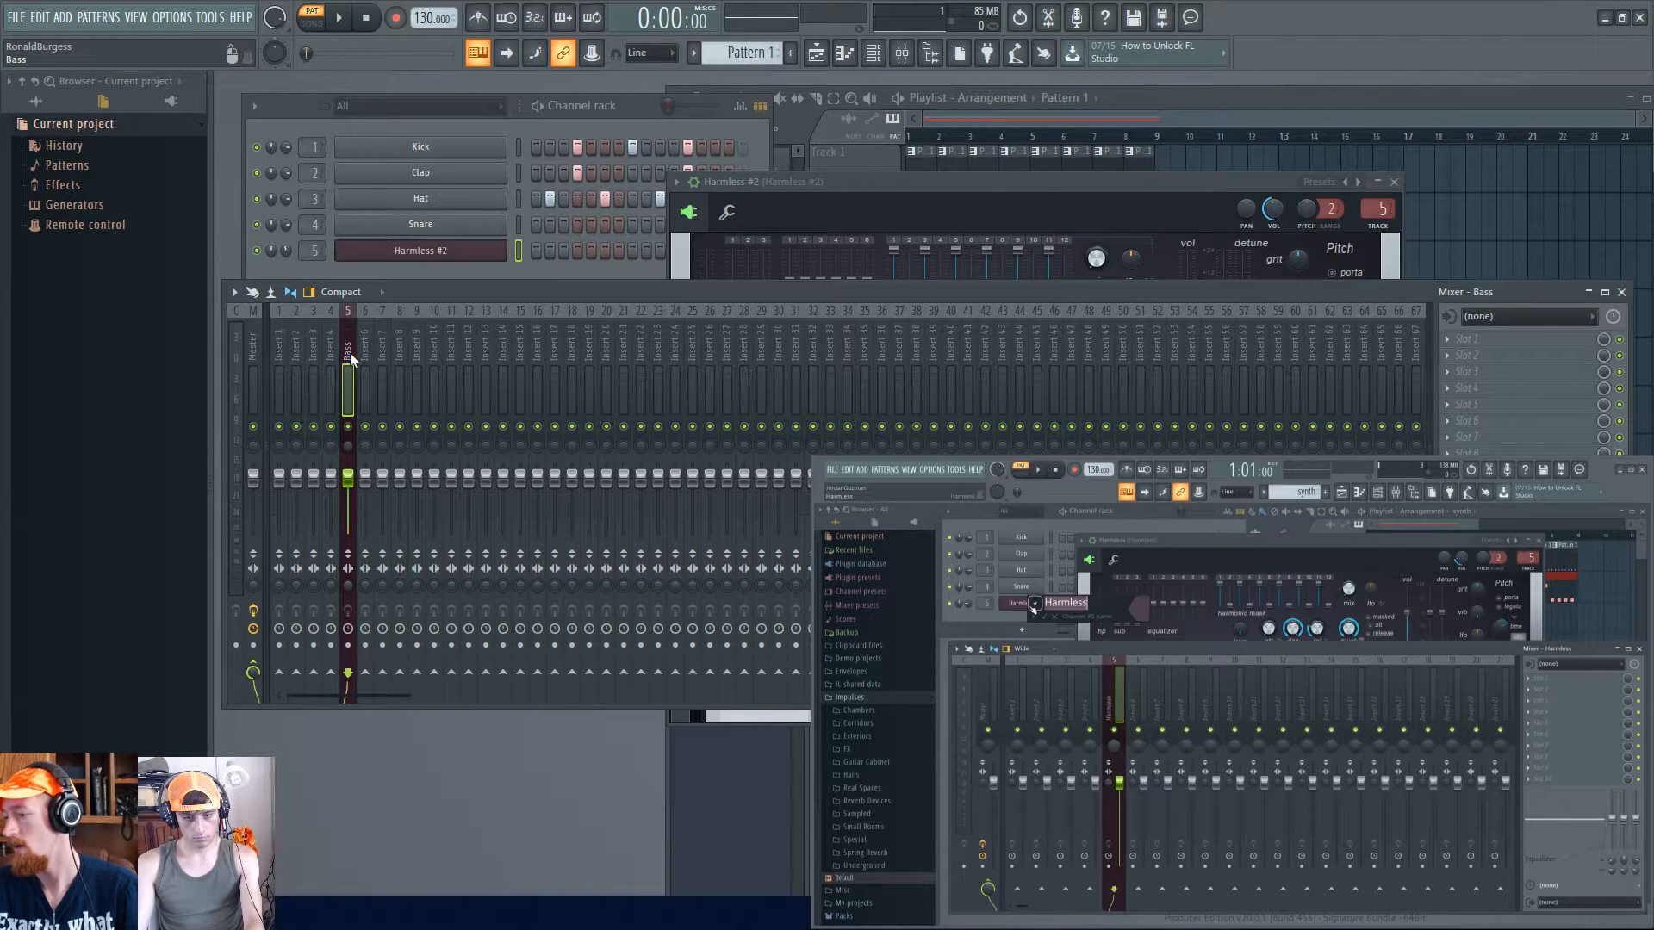
- Rename the Harmless #2 channel as Bass
{"action": "key", "text": "F2"}
{"action": "type", "text": "bass"}
{"action": "key", "text": "Return"}
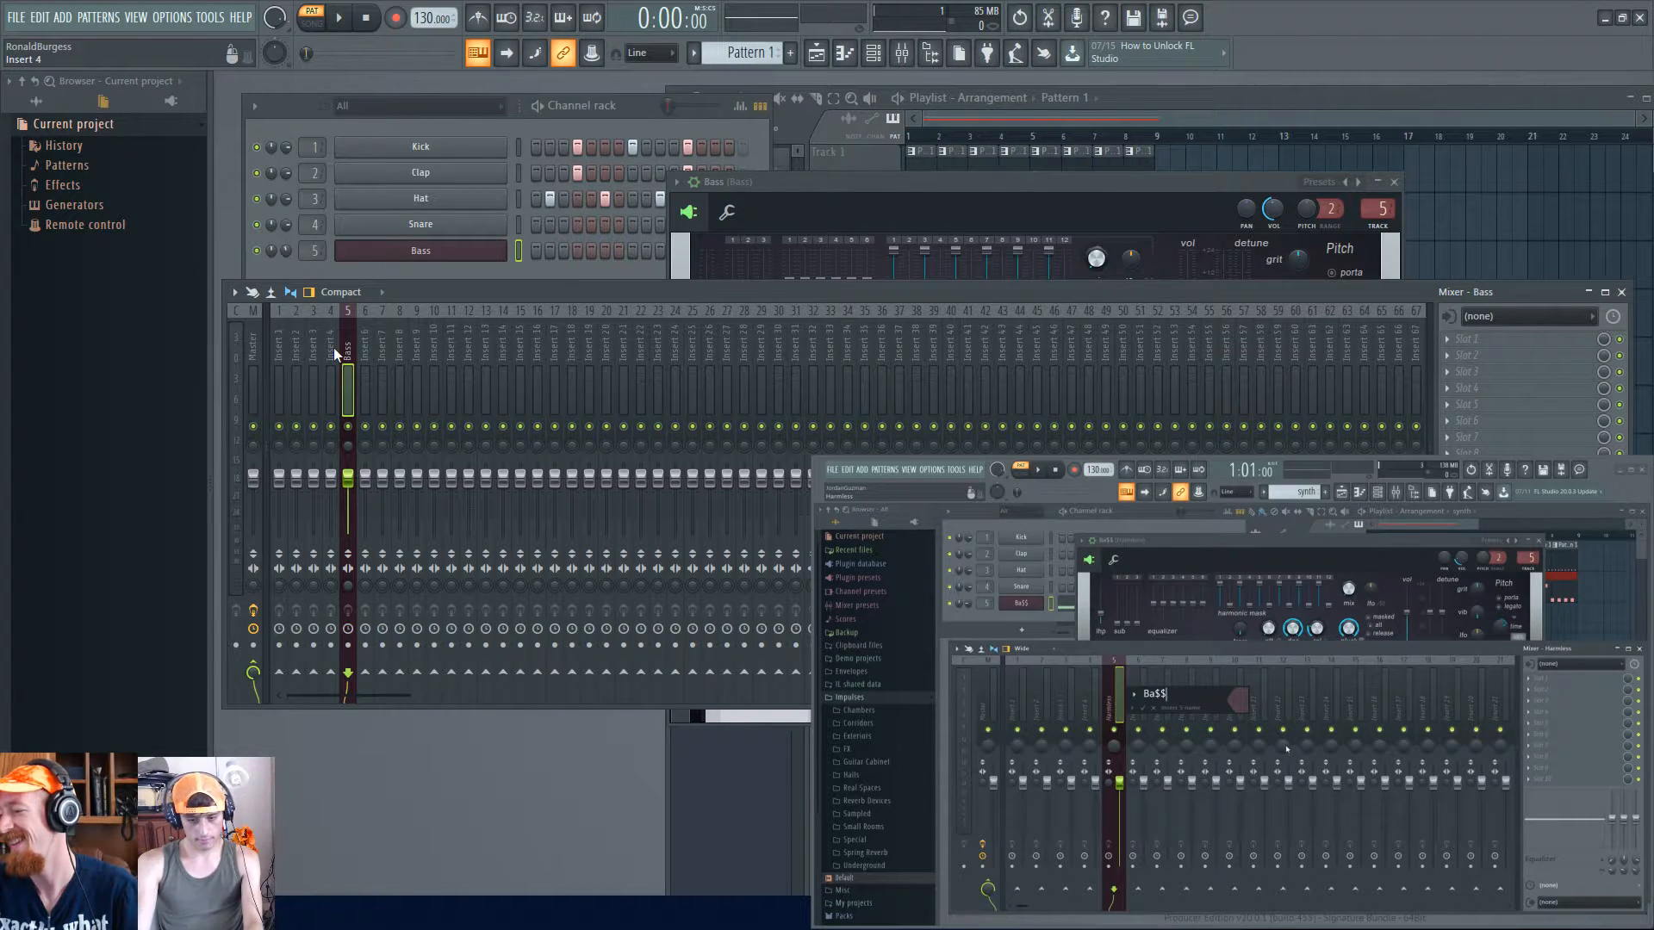
- Switch playback from pattern to song mode, play the playlist arrangement and stop it
{"action": "left_click", "coordinate": [961, 119]}
{"action": "left_click", "coordinate": [1028, 138]}
{"action": "key", "text": "space"}
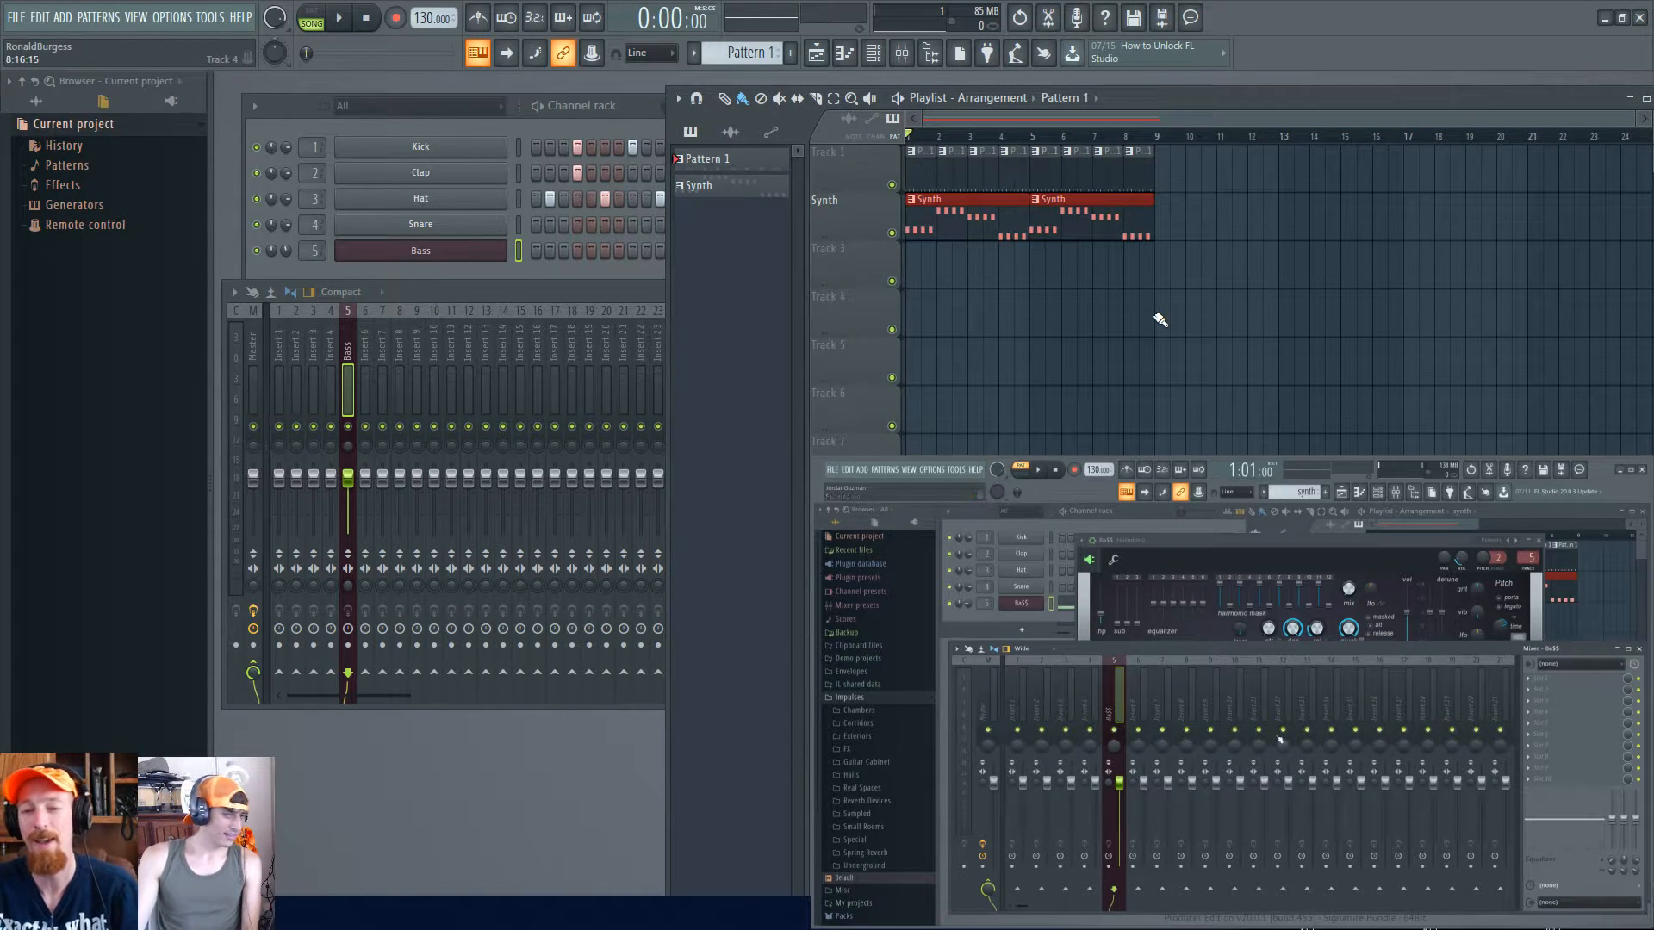
{"action": "key", "text": "space"}
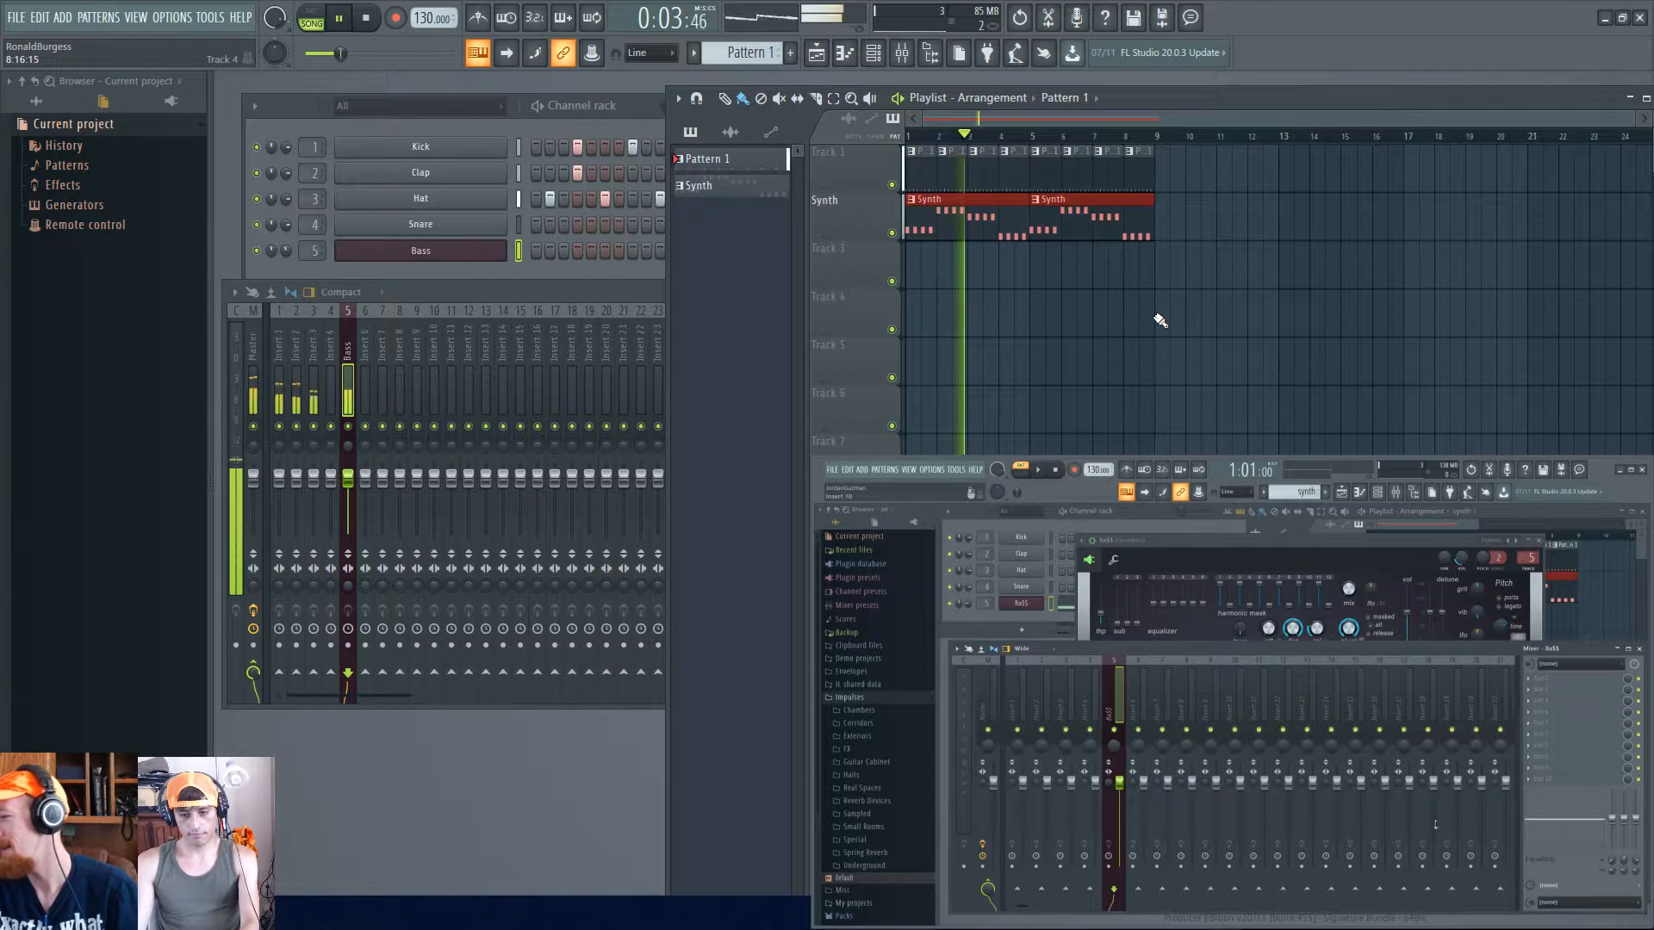
{"action": "key", "text": "space"}
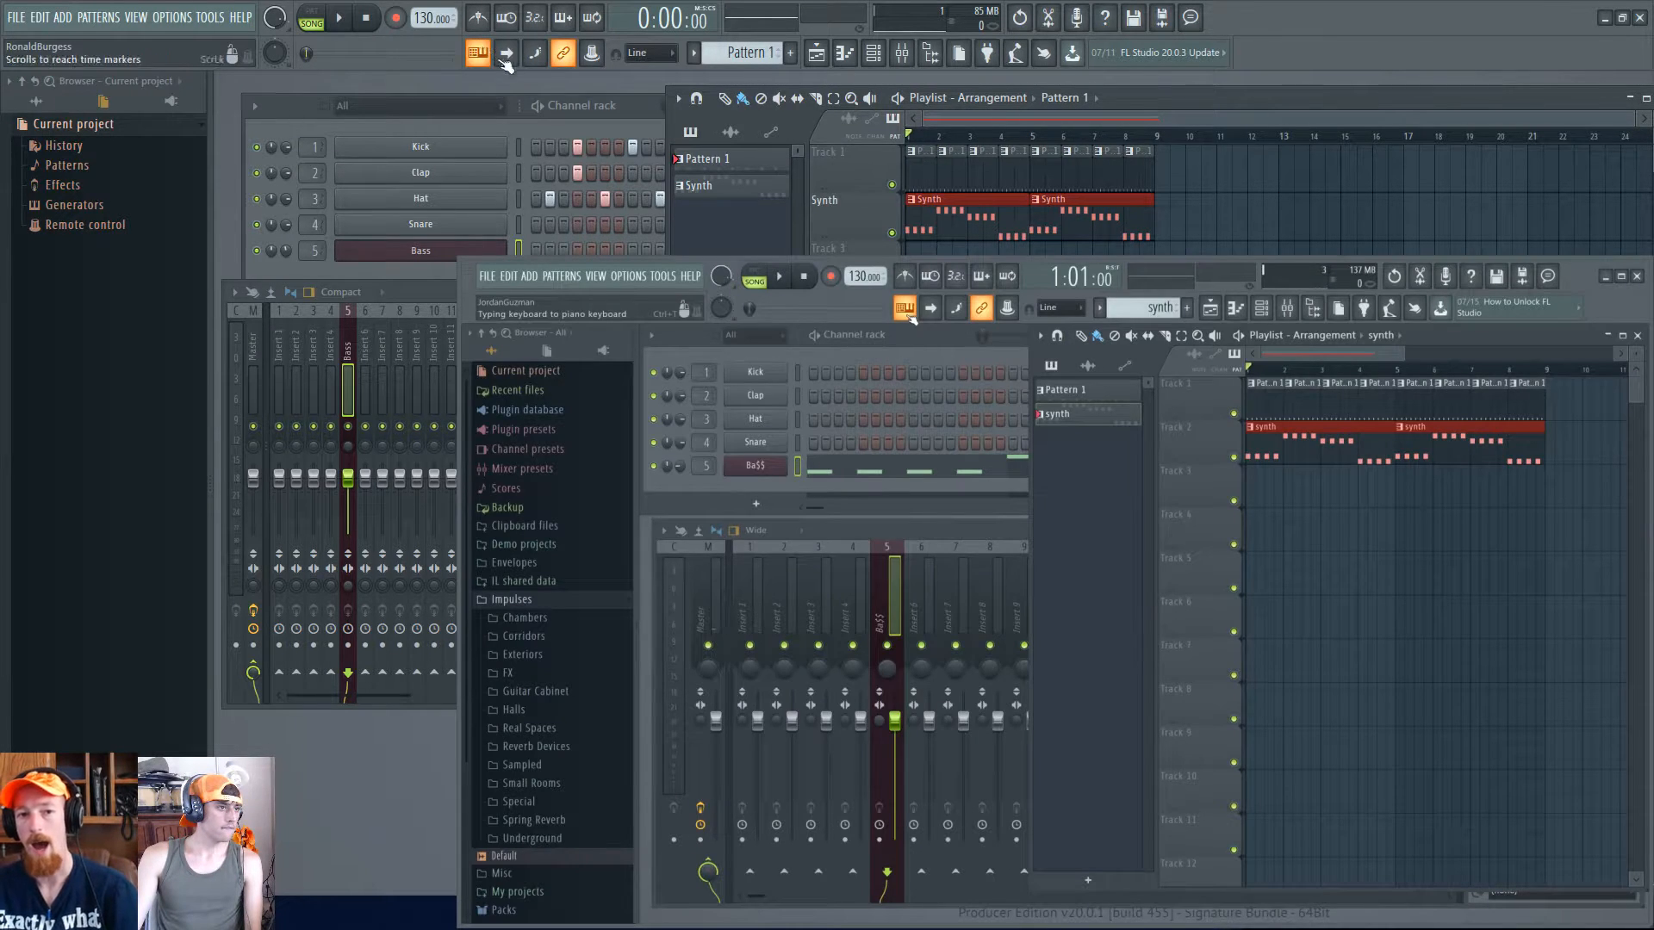
- Turn off using the typing keyboard as a piano keyboard
{"action": "left_click", "coordinate": [479, 57]}
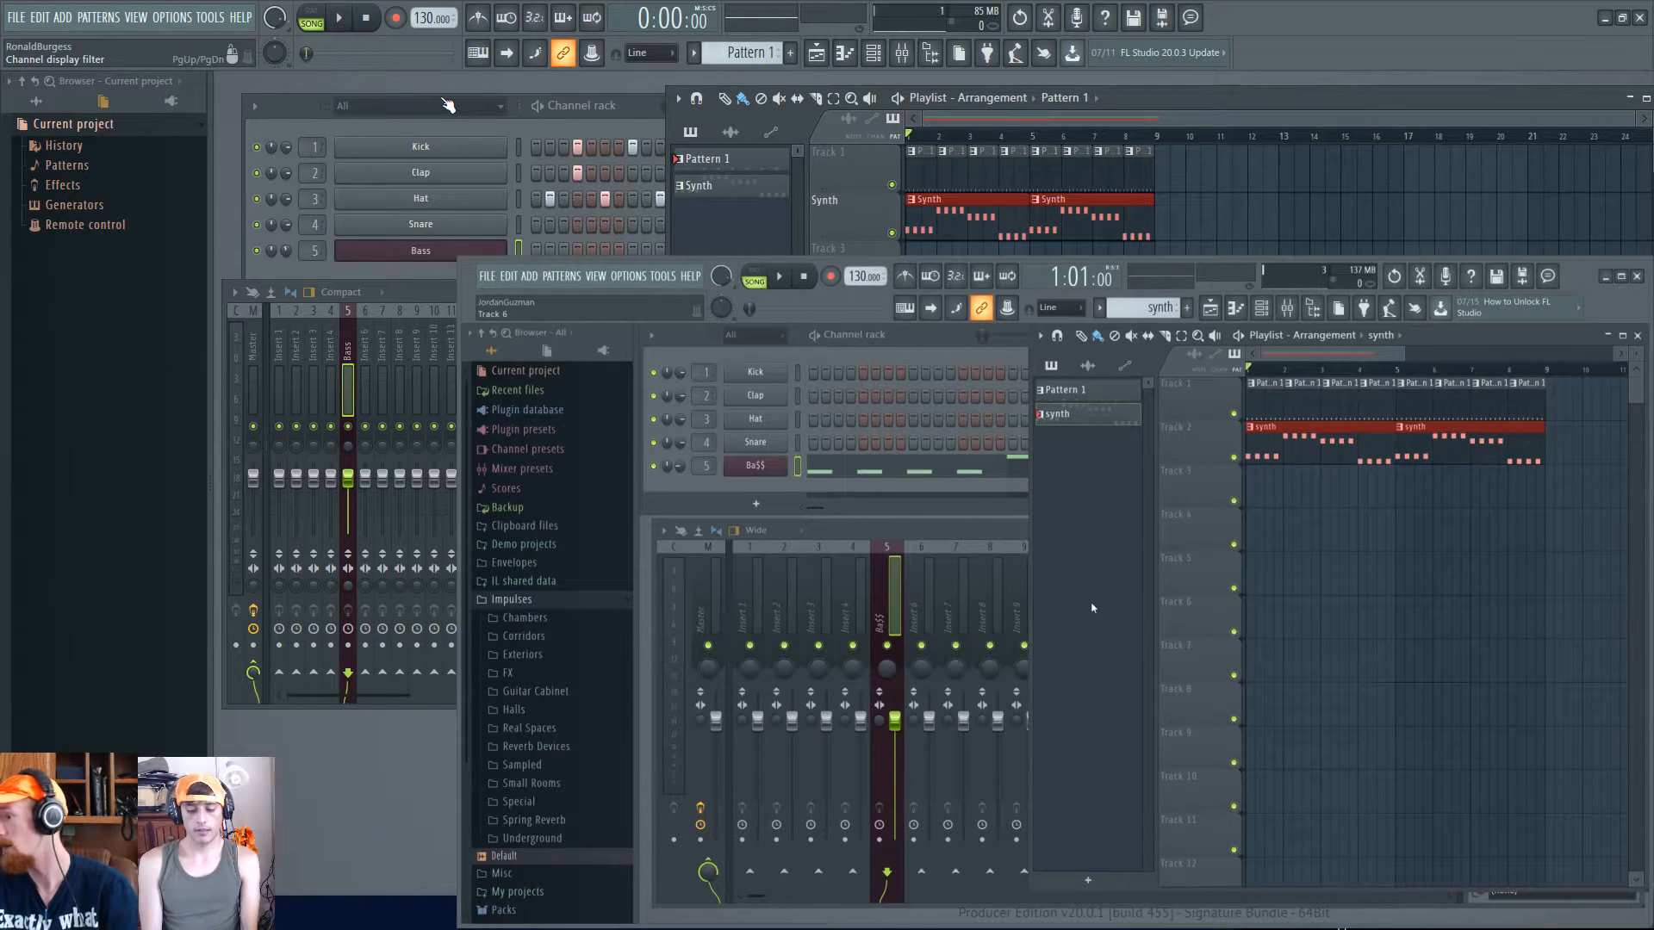
{"action": "left_click", "coordinate": [408, 131]}
{"action": "left_click", "coordinate": [873, 151]}
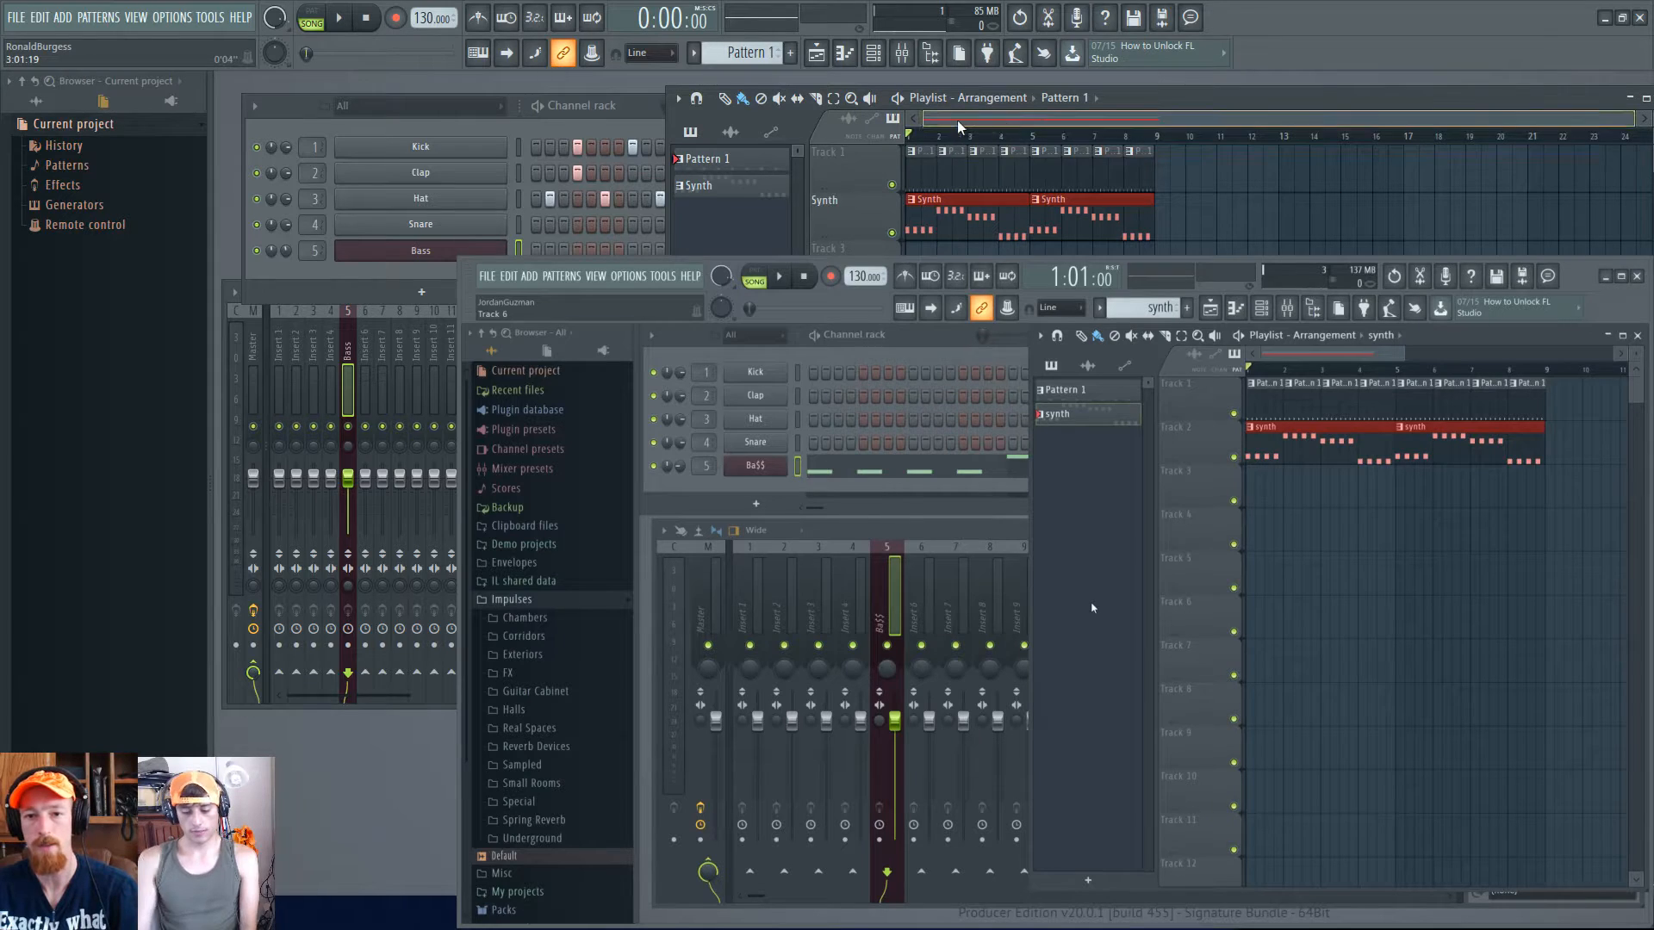
- Set the playhead to bar 1, and play and stop the inset project's arrangement
{"action": "left_click_drag", "start_coordinate": [966, 135], "coordinate": [908, 135]}
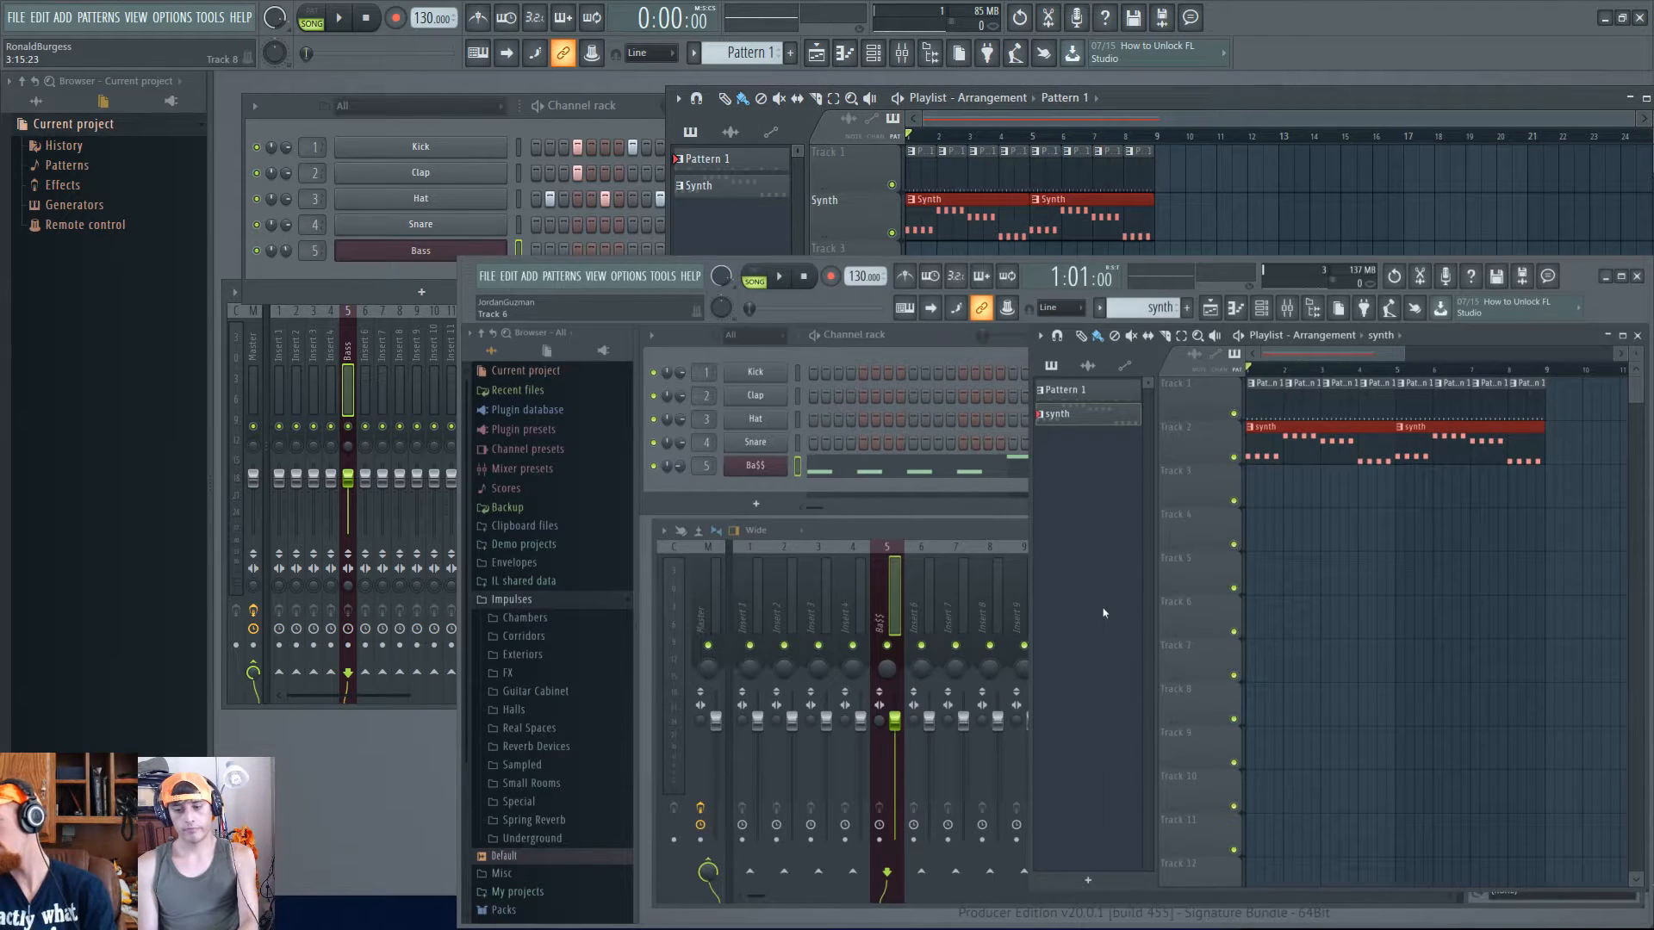
{"action": "key", "text": "space"}
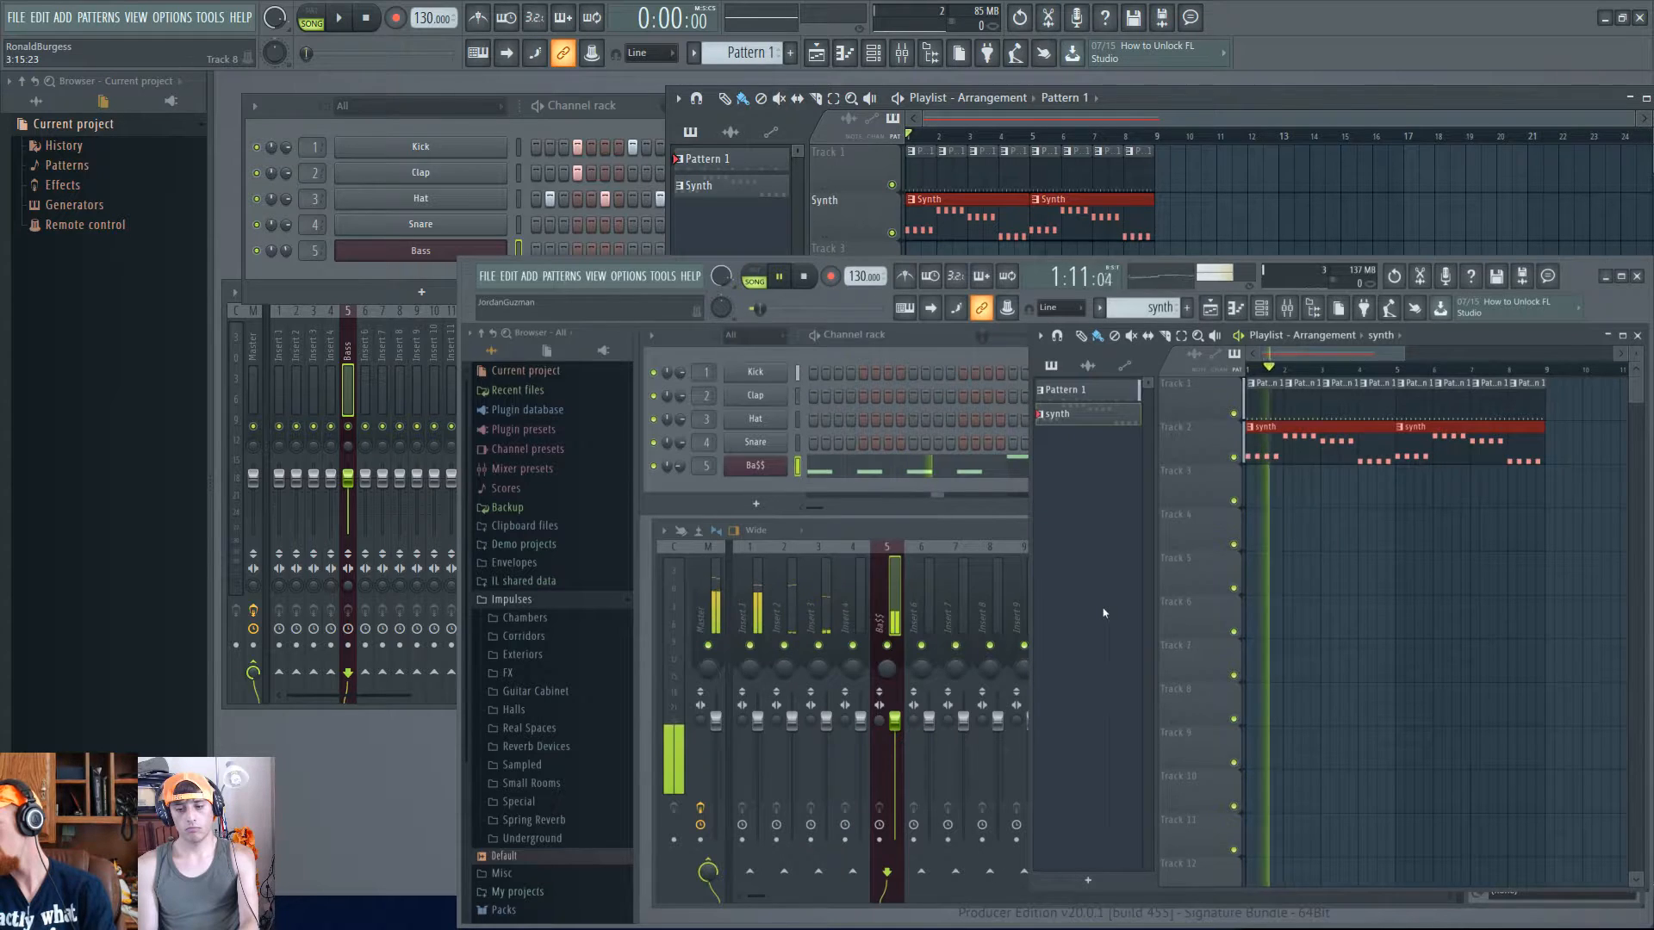
{"action": "key", "text": "space"}
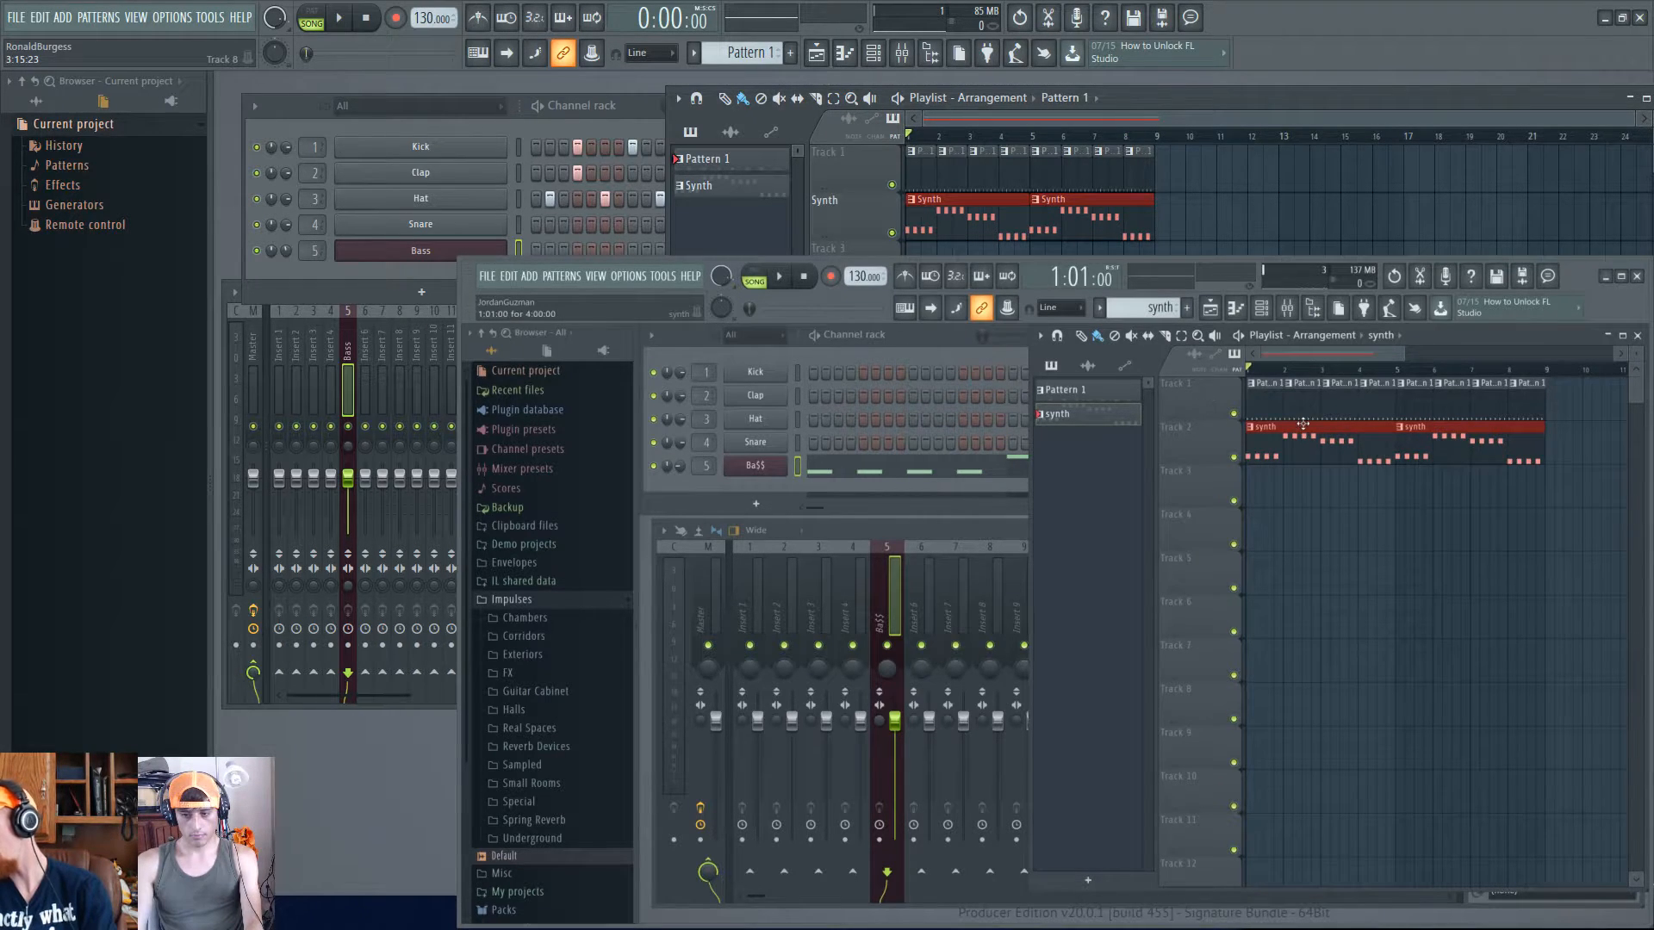
- Select the Pattern 1 clips on Track 1 of the inset playlist
{"action": "scroll", "coordinate": [1300, 401], "scroll_direction": "up", "scroll_amount": 5}
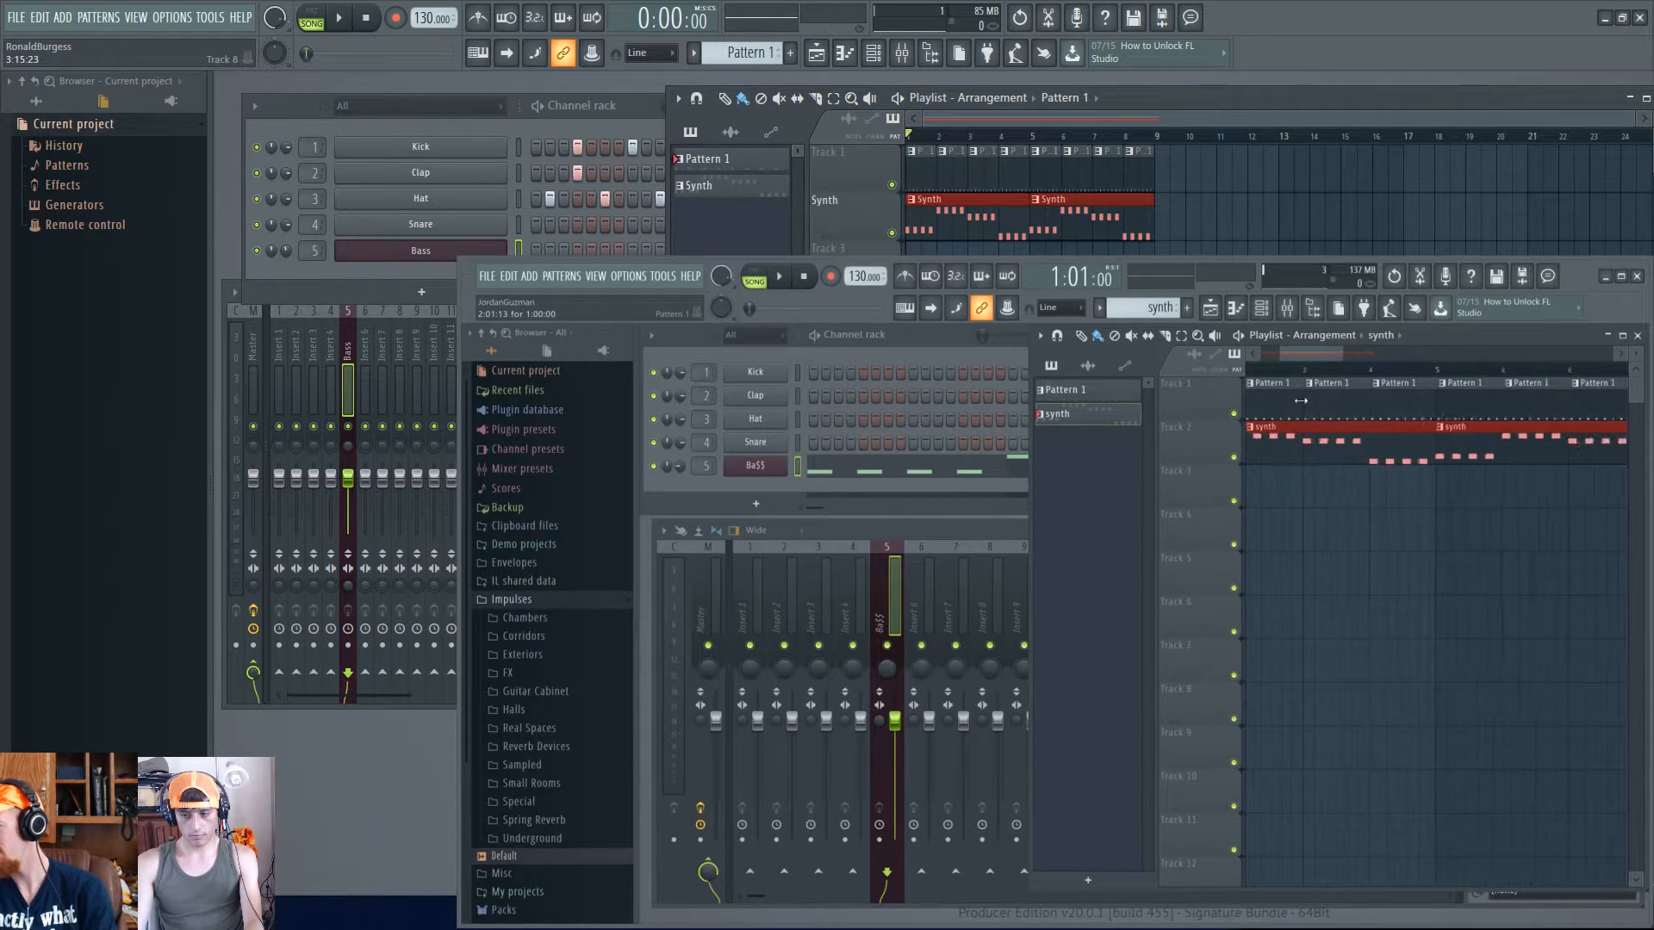
{"action": "scroll", "coordinate": [1329, 580], "scroll_direction": "left", "scroll_amount": 5}
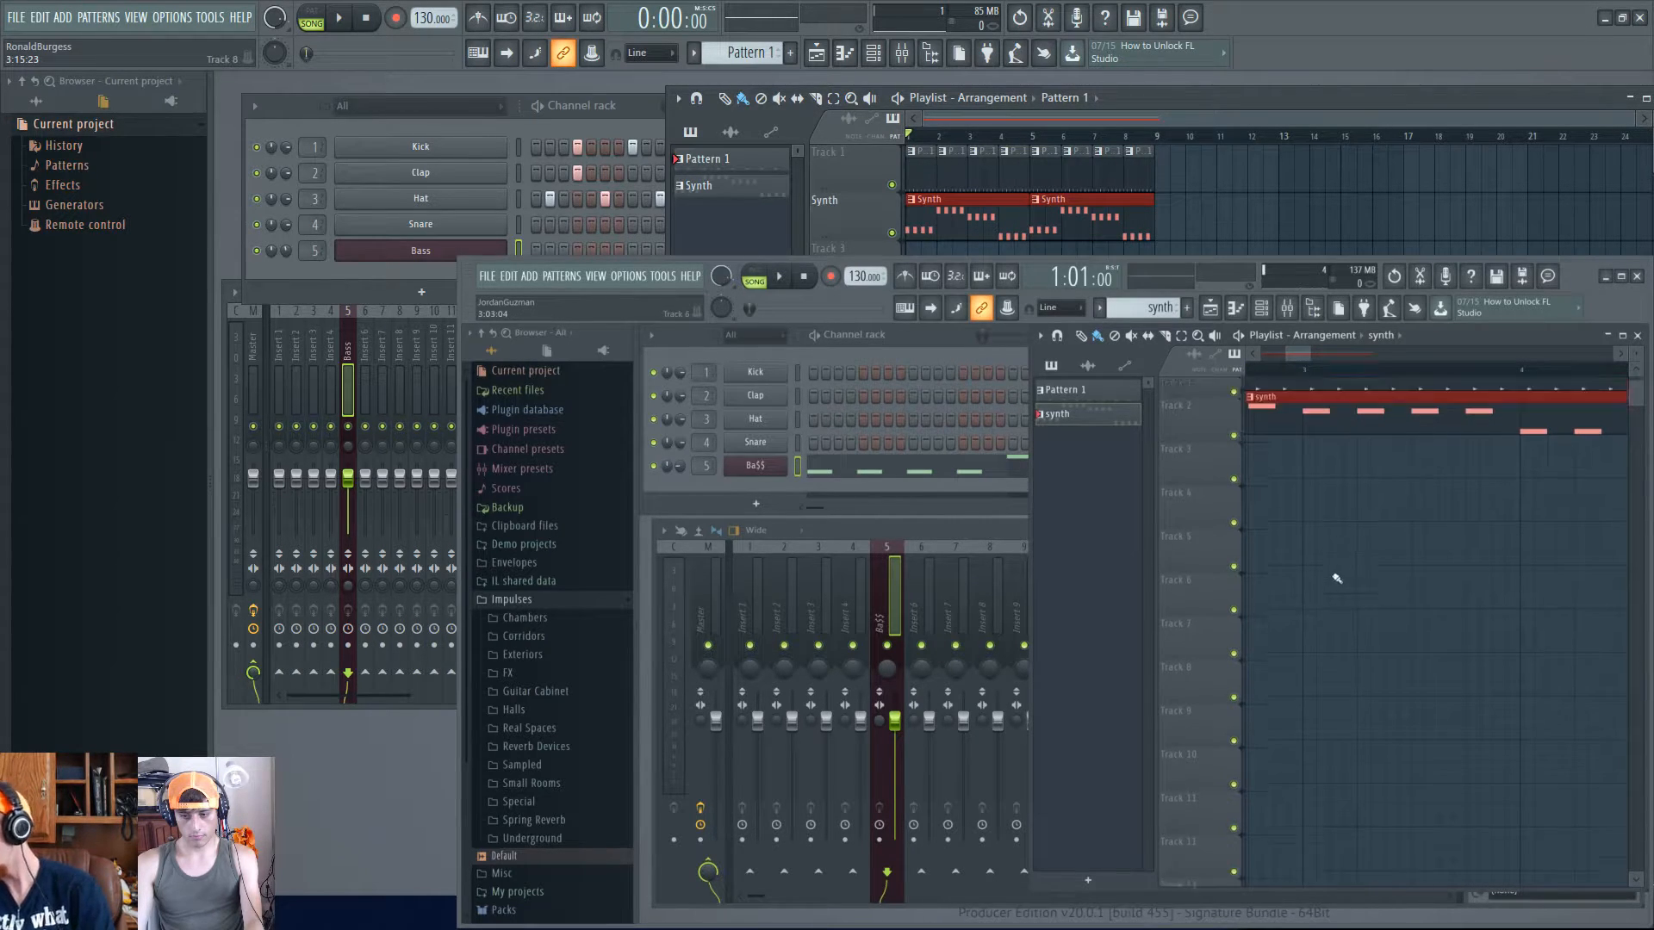
{"action": "scroll", "coordinate": [1361, 392], "scroll_direction": "up", "scroll_amount": 2}
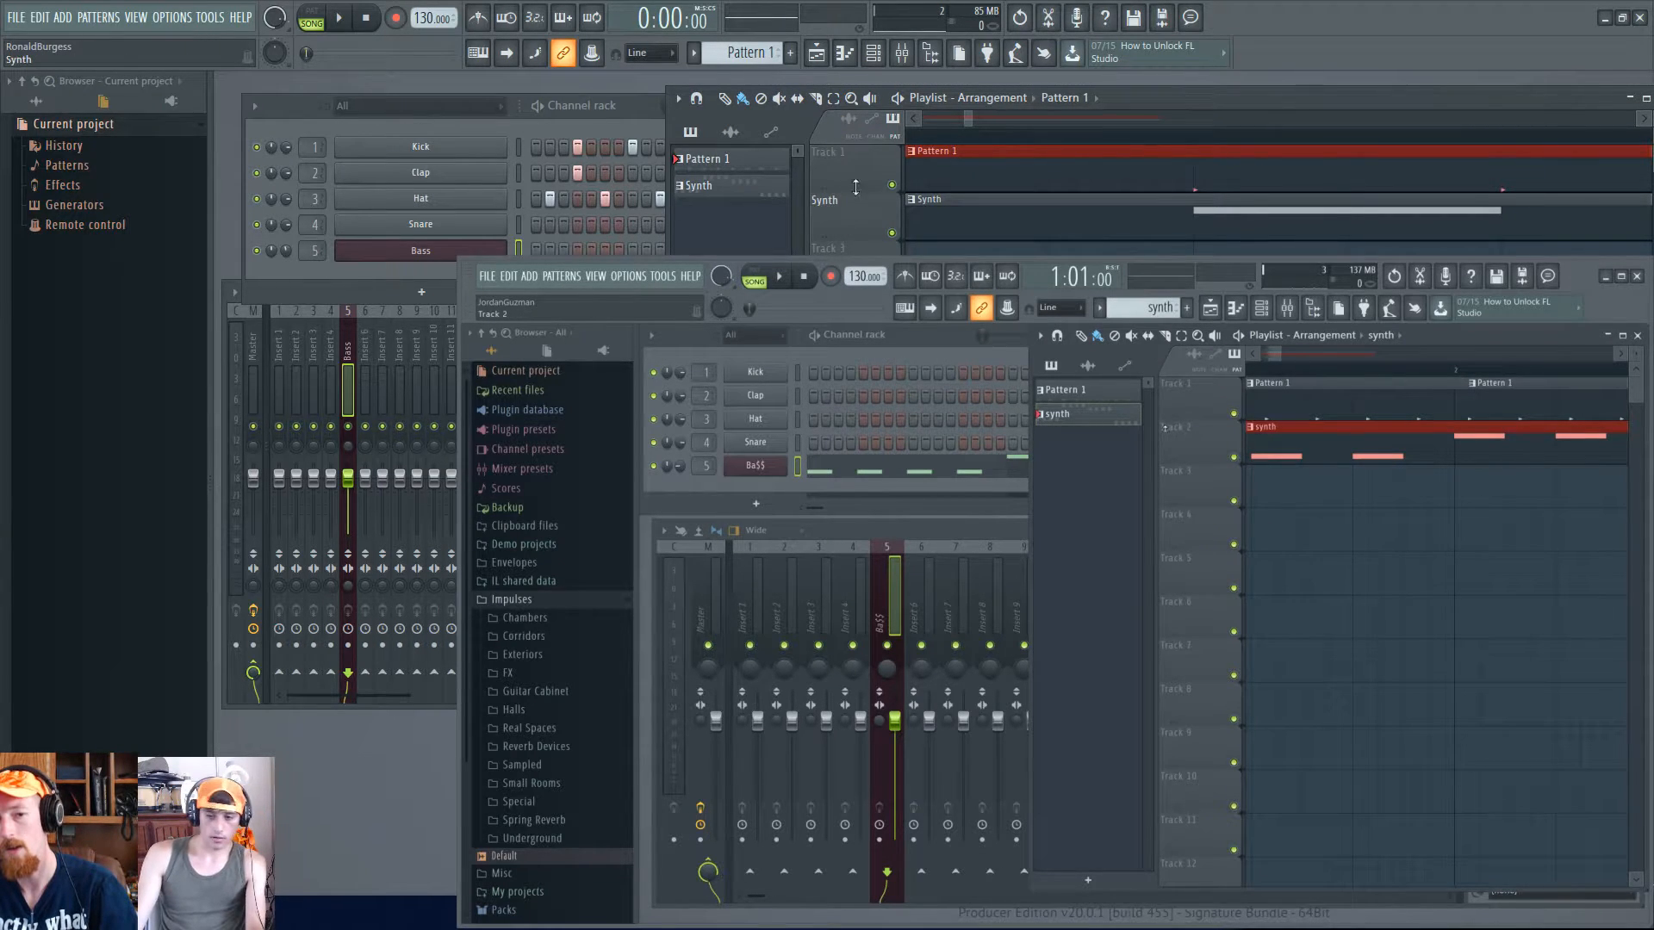
{"action": "left_click", "coordinate": [1207, 396]}
{"action": "key", "text": "ctrl"}
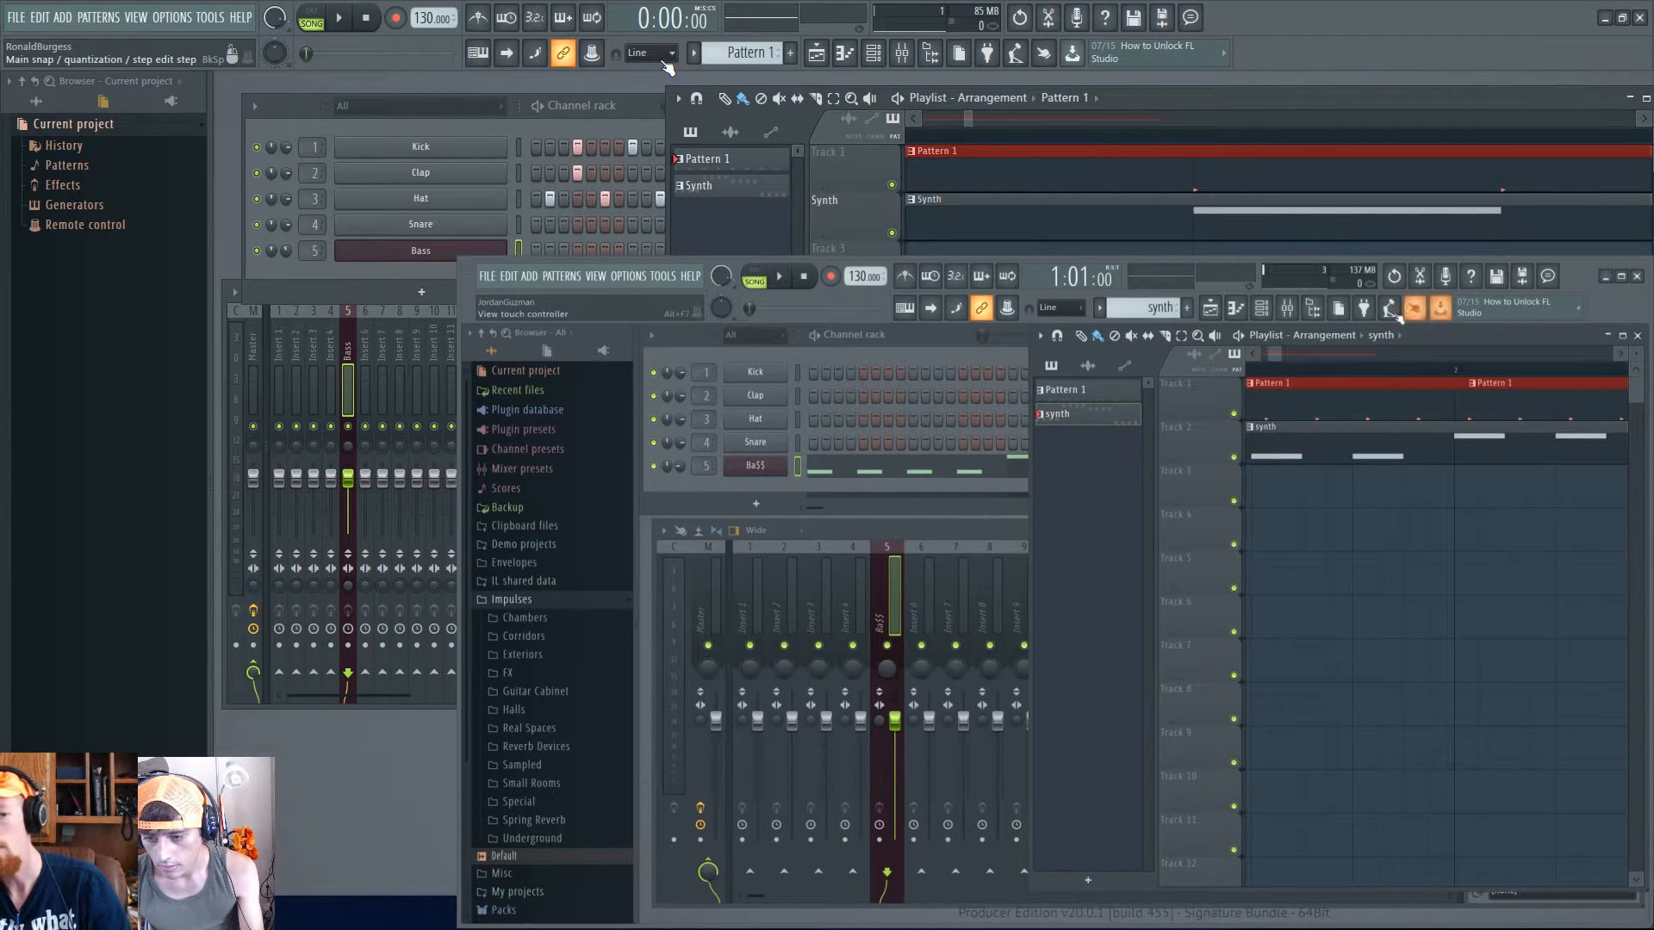
- Choose Line as the main snap in the main project and (none) in the inset project
{"action": "left_click", "coordinate": [665, 58]}
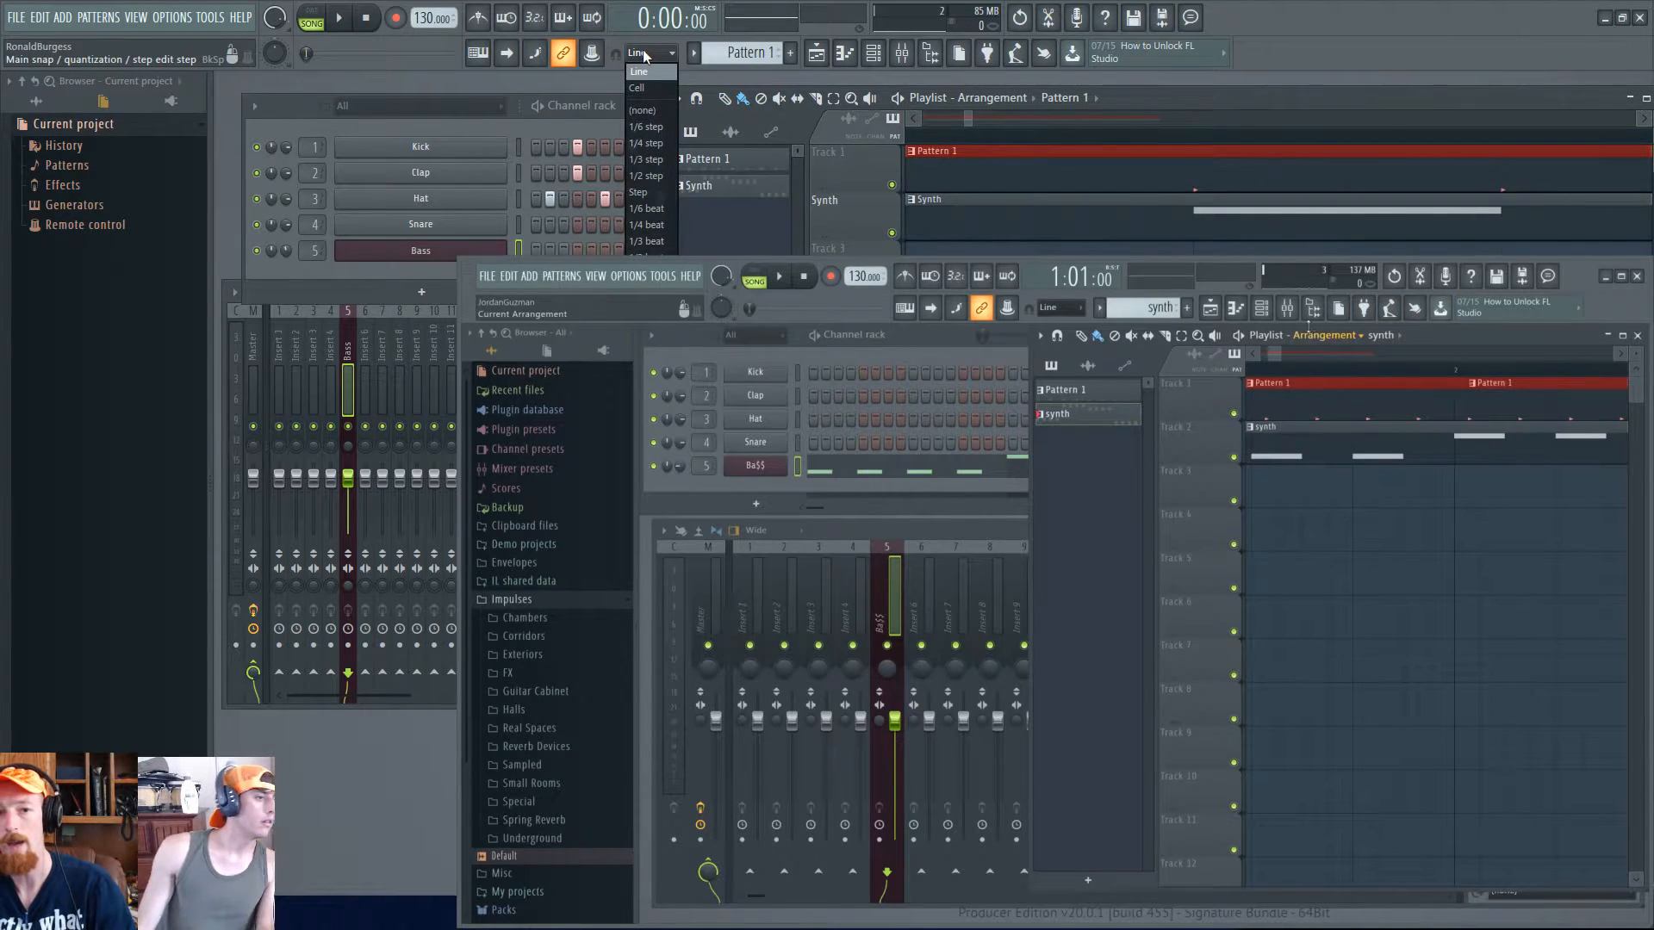
{"action": "left_click", "coordinate": [648, 72]}
{"action": "left_click", "coordinate": [1076, 310]}
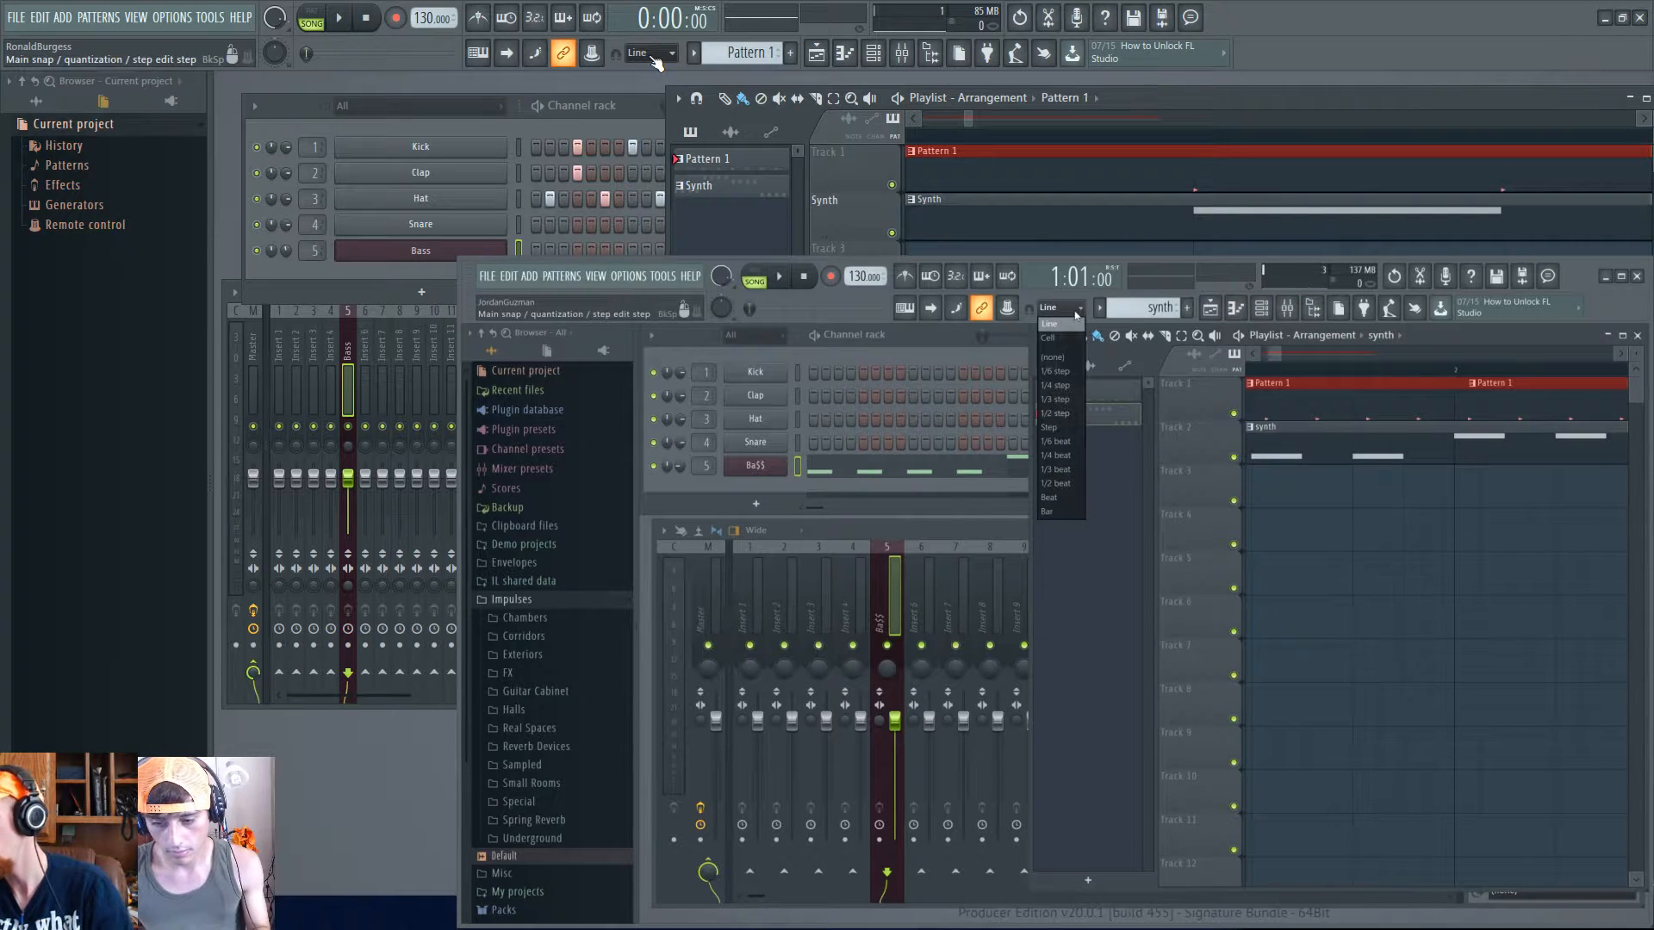
{"action": "left_click", "coordinate": [1066, 361]}
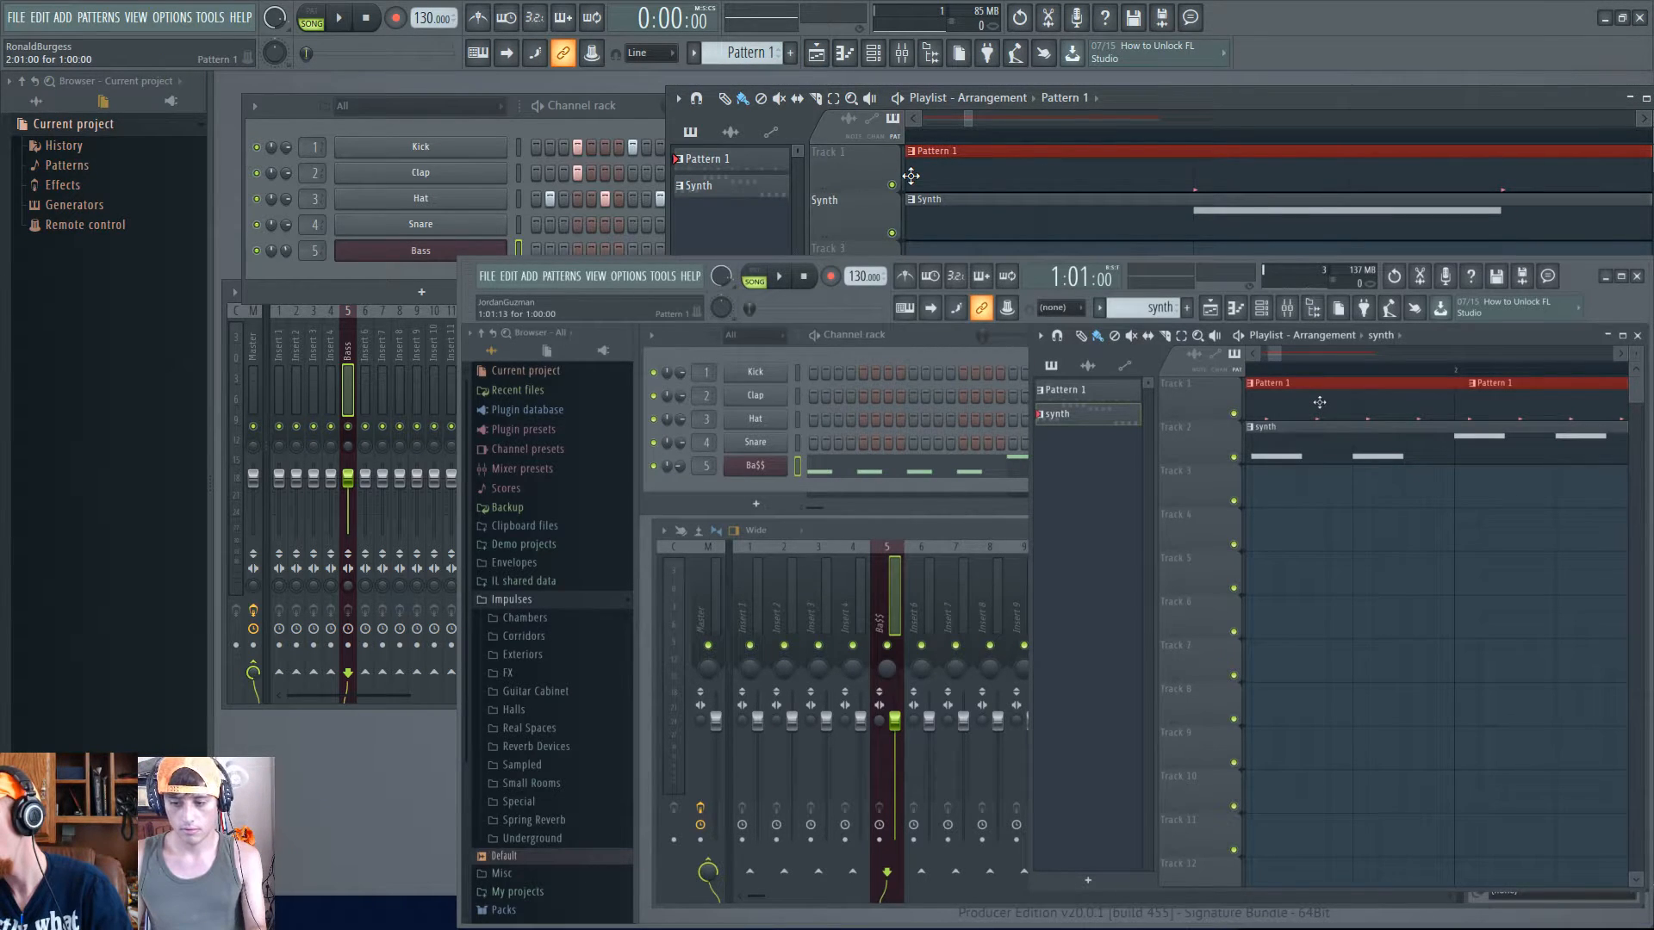
- Shift the selected Pattern 1 clips slightly earlier in the inset playlist to align them with the bar lines, and play the arrangement
{"action": "left_click_drag", "start_coordinate": [1323, 405], "coordinate": [1307, 402]}
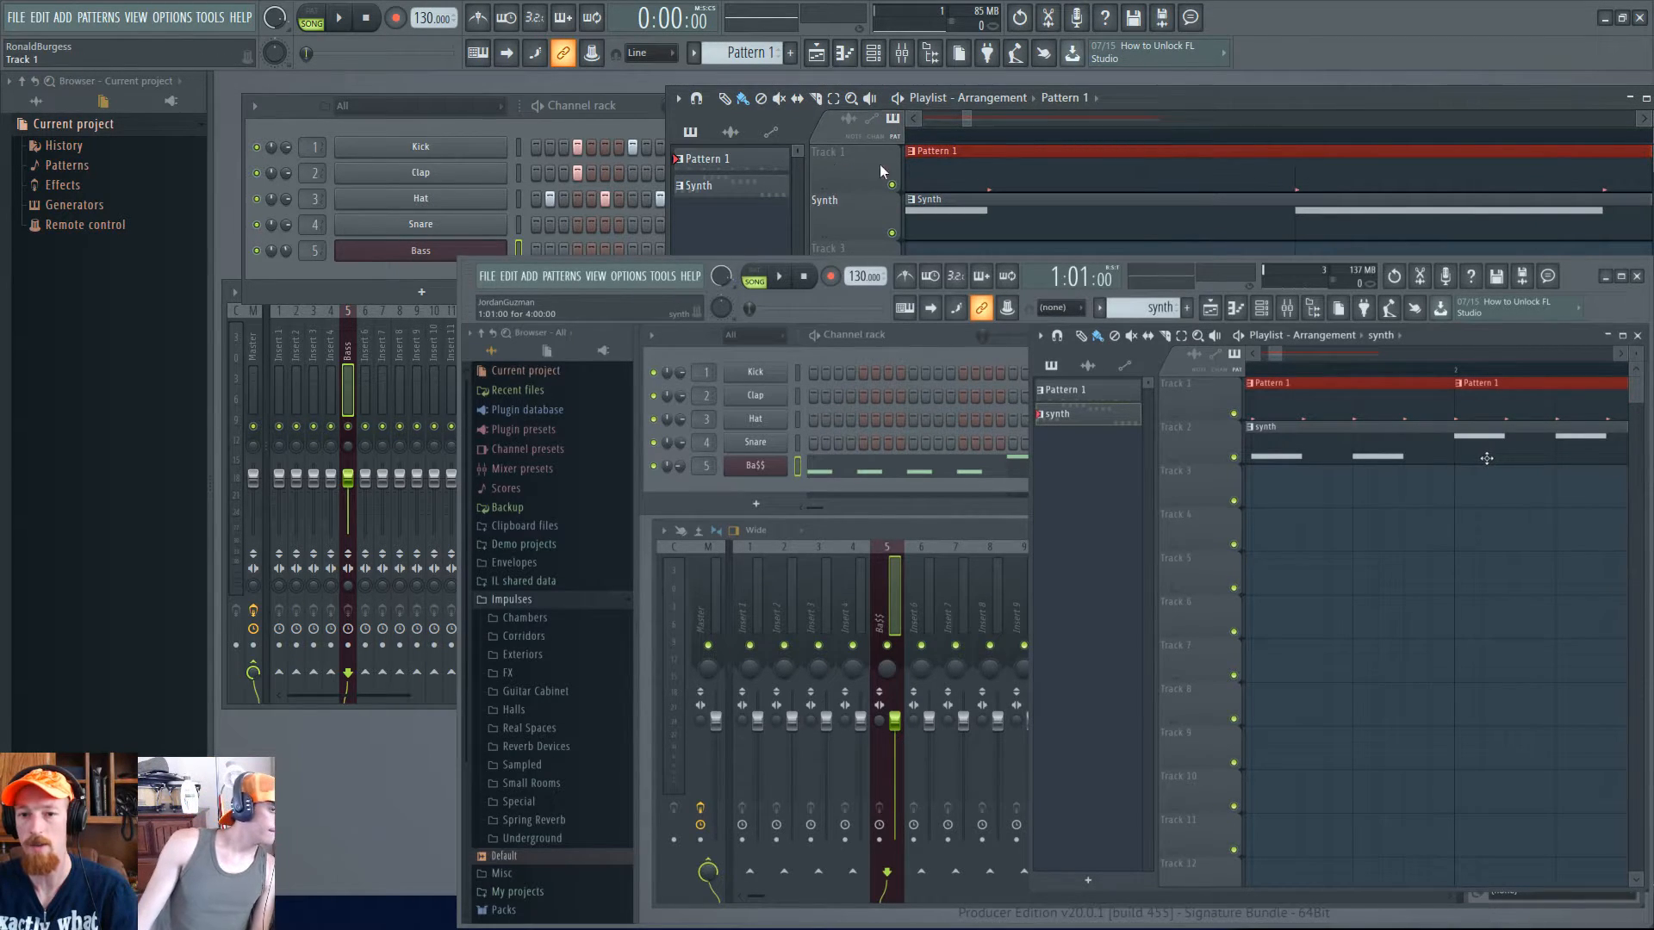
{"action": "scroll", "coordinate": [1277, 201], "scroll_direction": "down", "scroll_amount": 1}
{"action": "scroll", "coordinate": [1277, 202], "scroll_direction": "down", "scroll_amount": 3}
{"action": "scroll", "coordinate": [1277, 201], "scroll_direction": "up", "scroll_amount": 3}
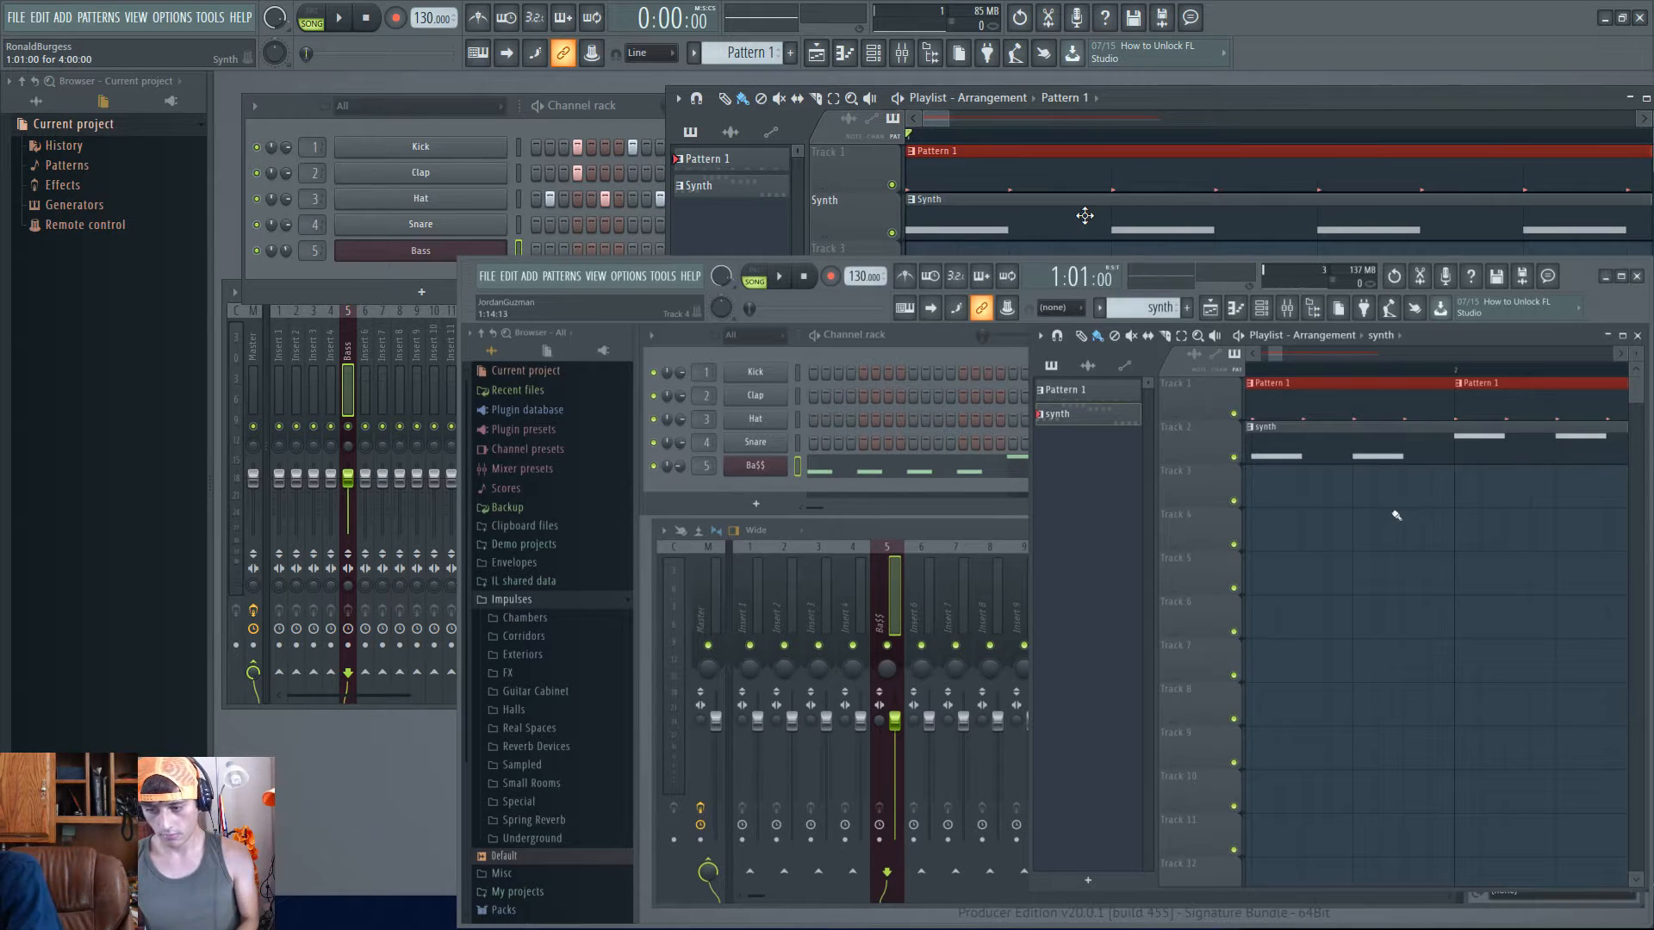
{"action": "key", "text": "space"}
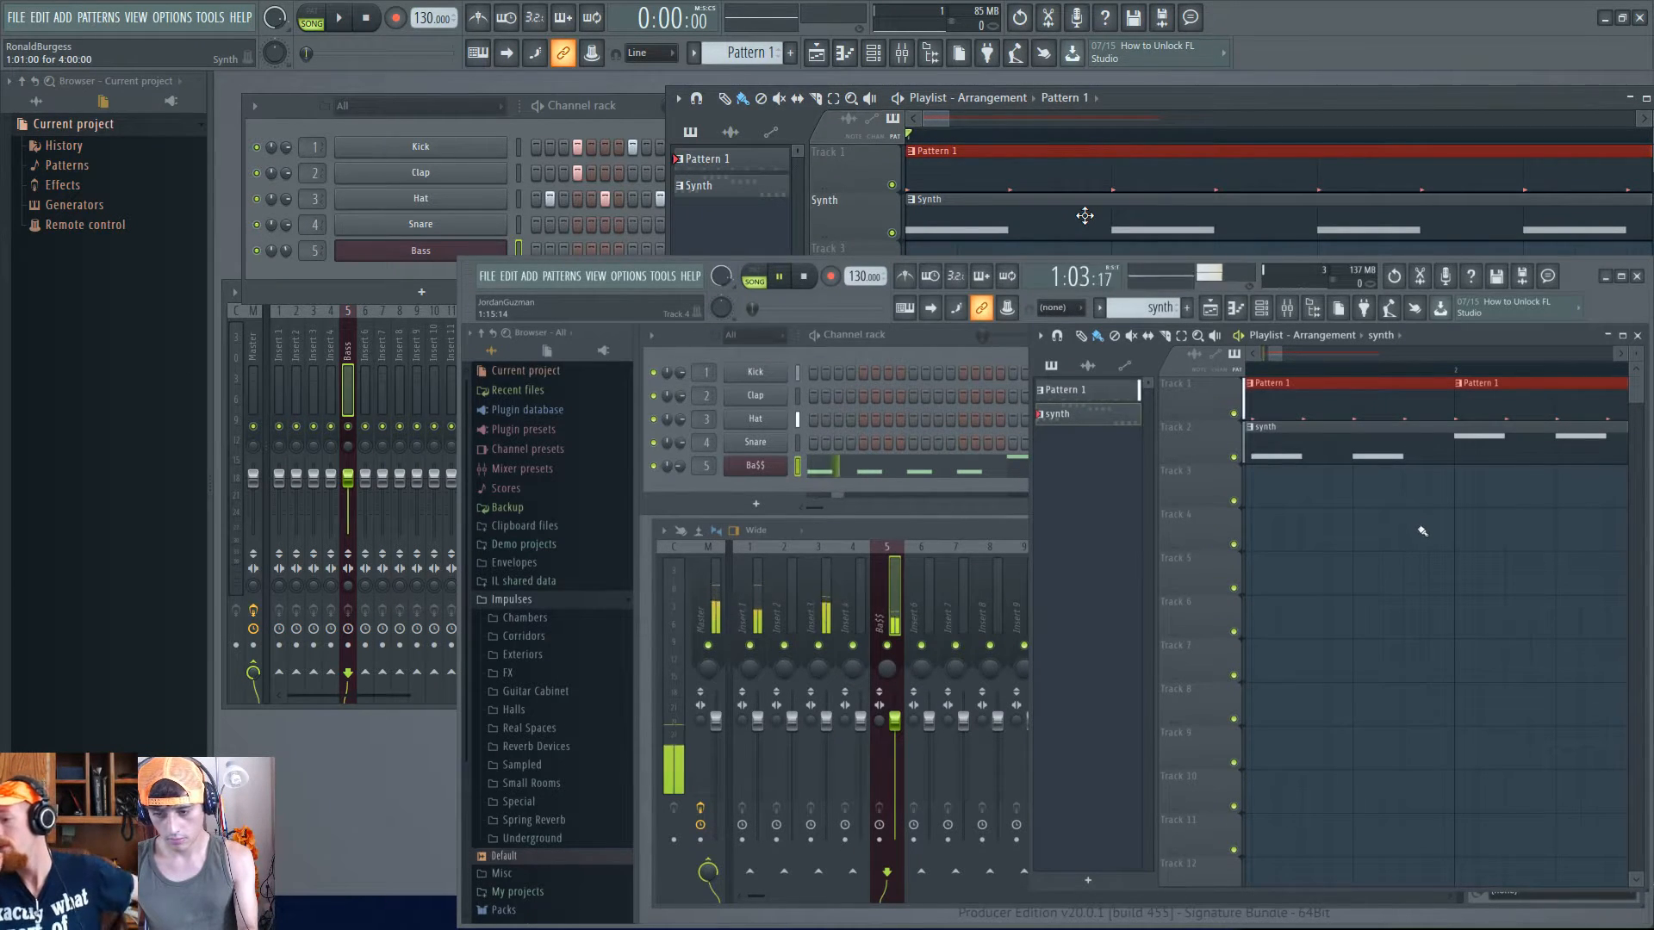
{"action": "key", "text": "space"}
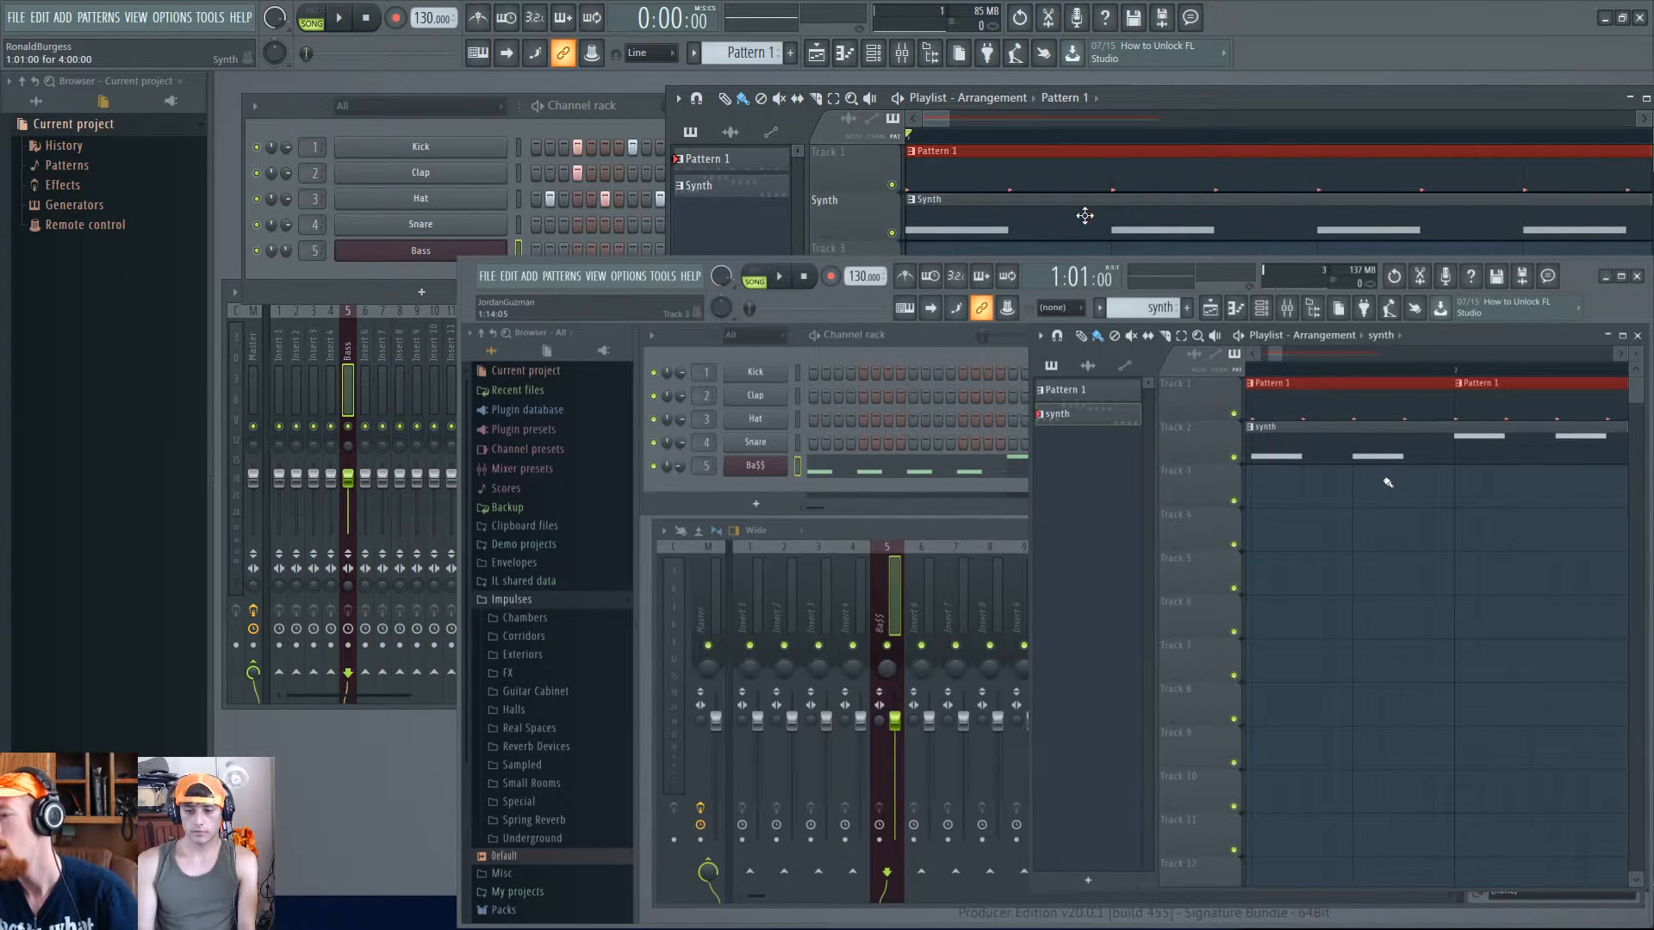
- Set the inset project's main snap to Line and show more bars of the arrangements
{"action": "left_click", "coordinate": [1076, 312]}
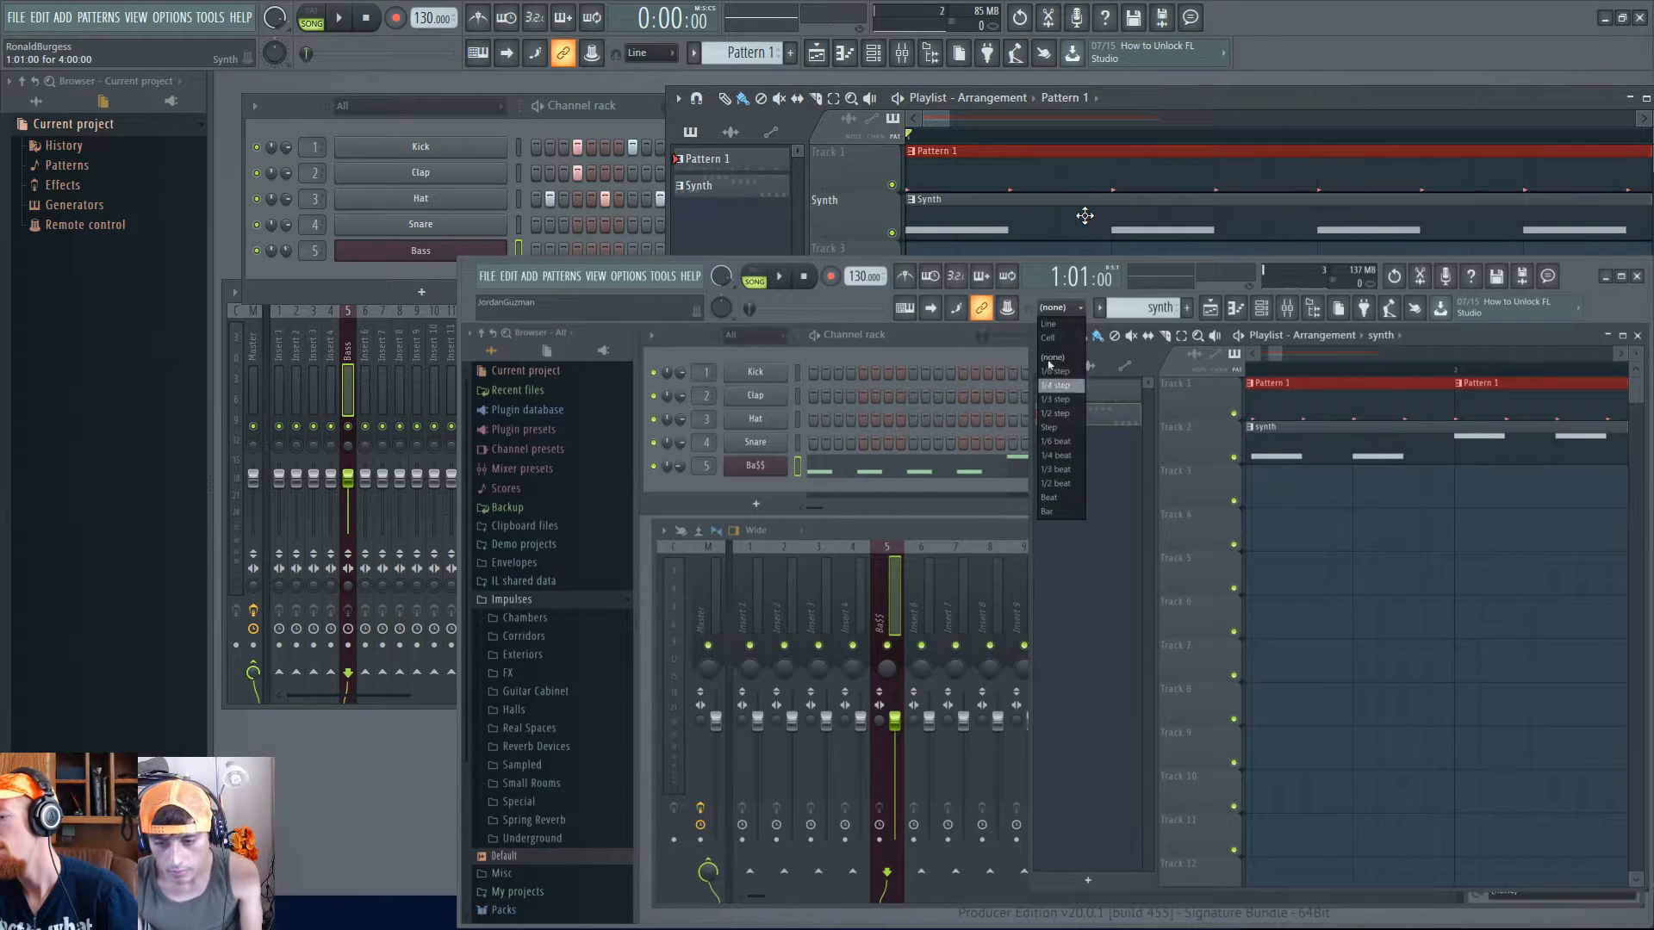
{"action": "left_click", "coordinate": [1047, 325]}
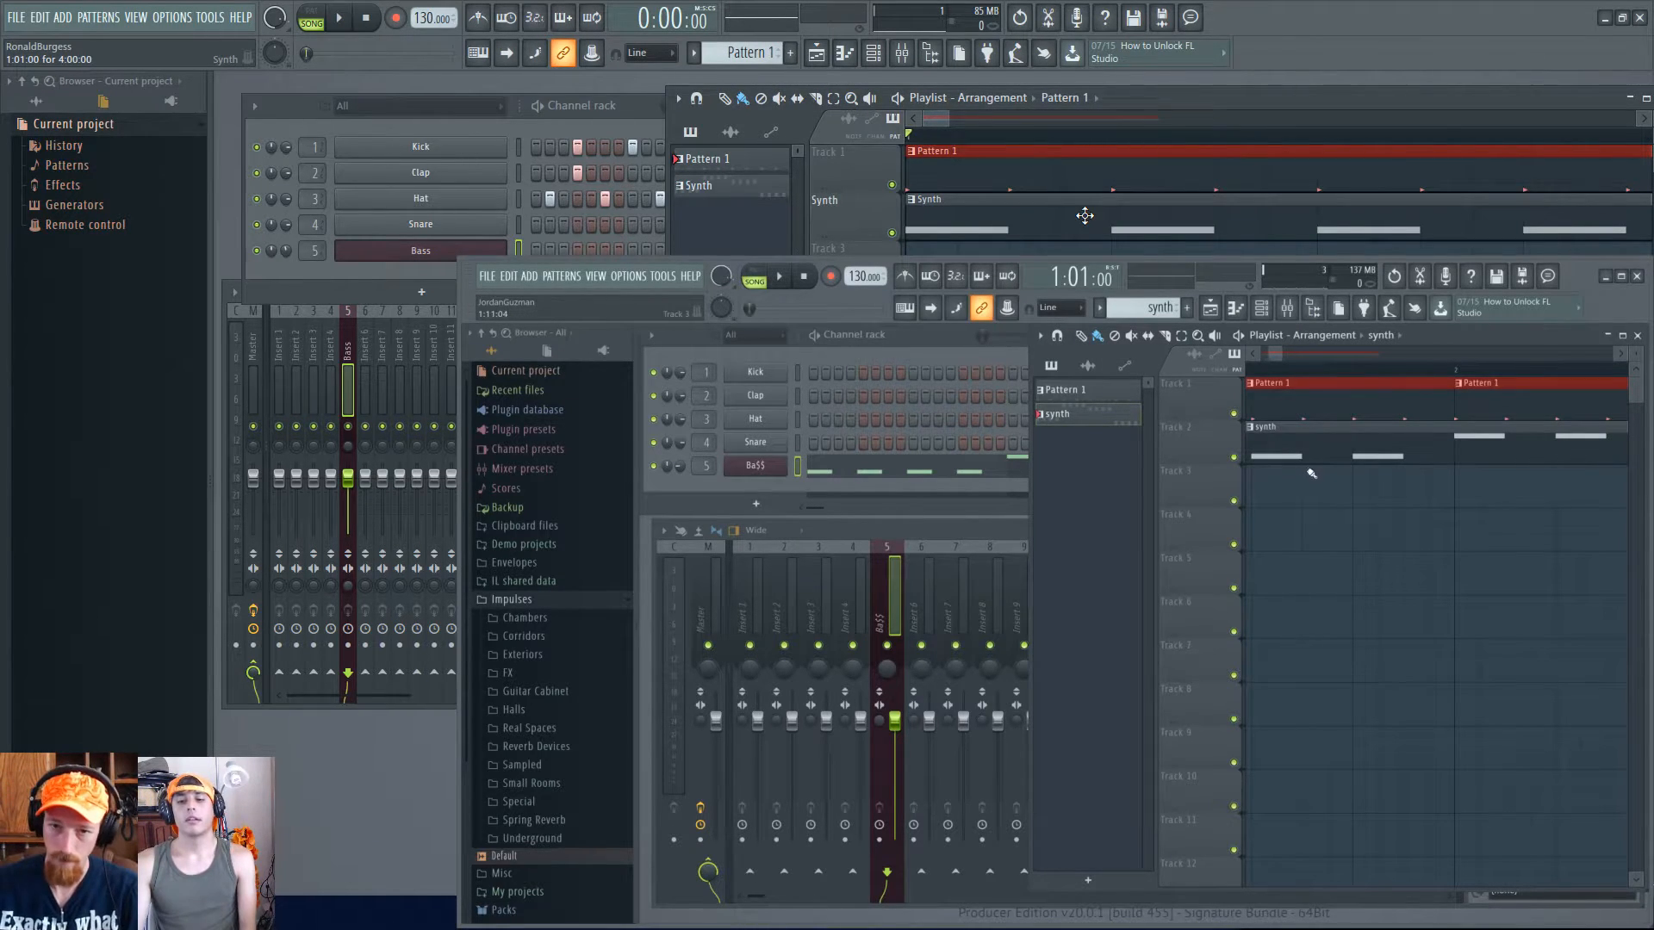
{"action": "scroll", "coordinate": [1087, 221], "scroll_direction": "down", "scroll_amount": 8}
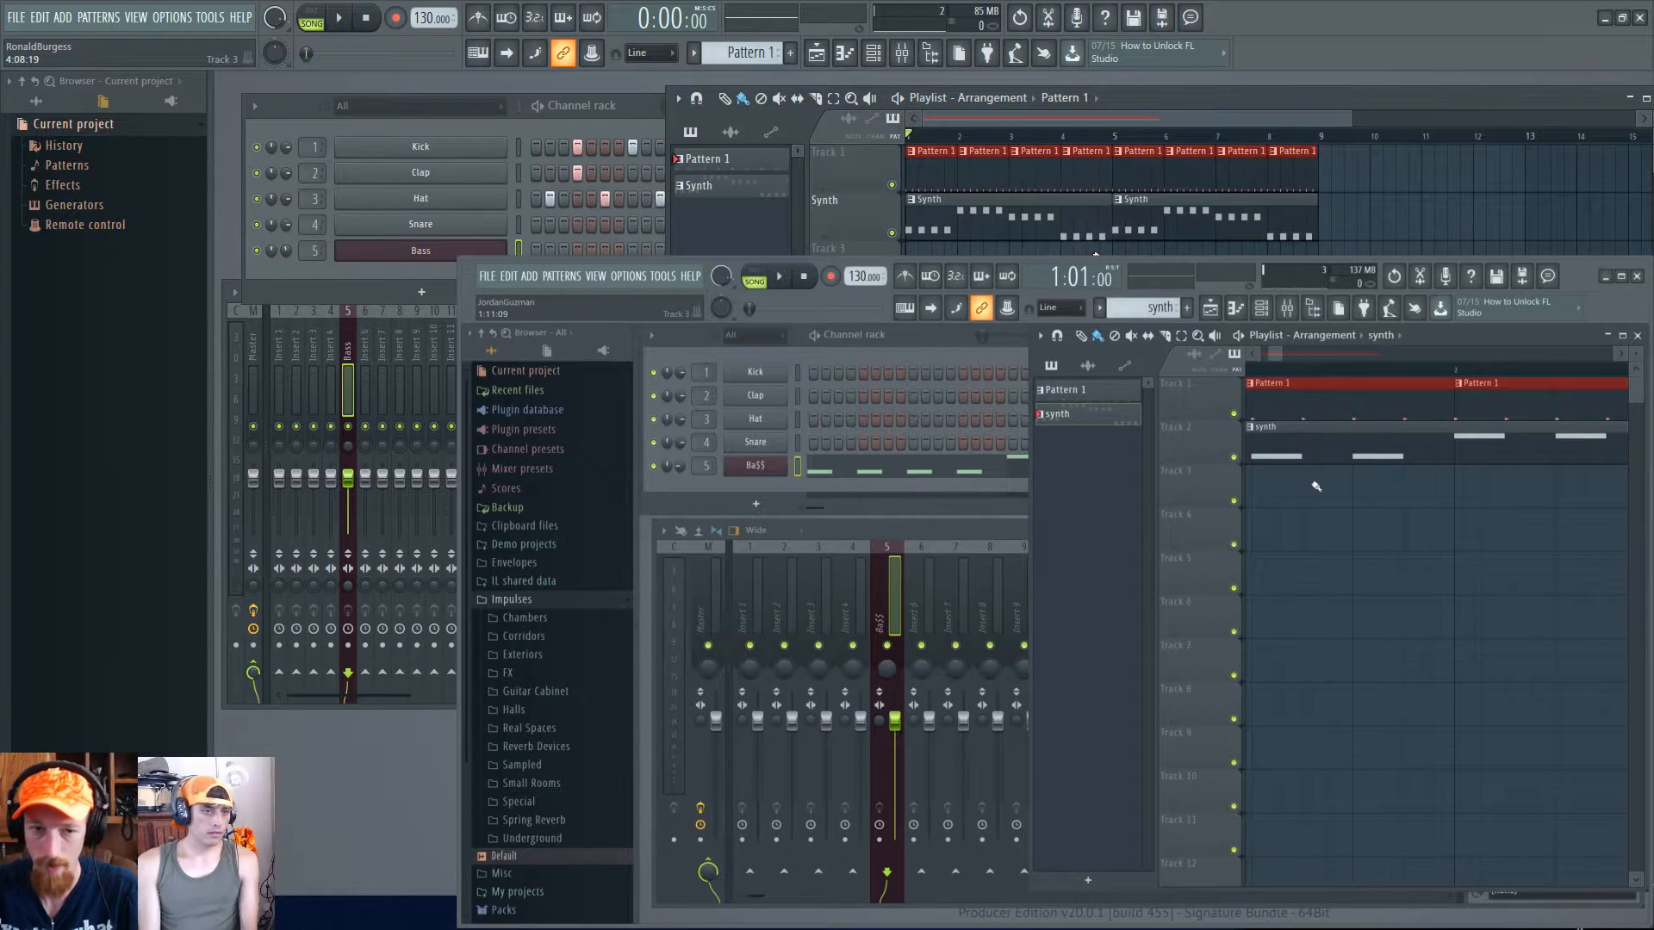
{"action": "left_click", "coordinate": [335, 344]}
{"action": "left_click", "coordinate": [281, 331]}
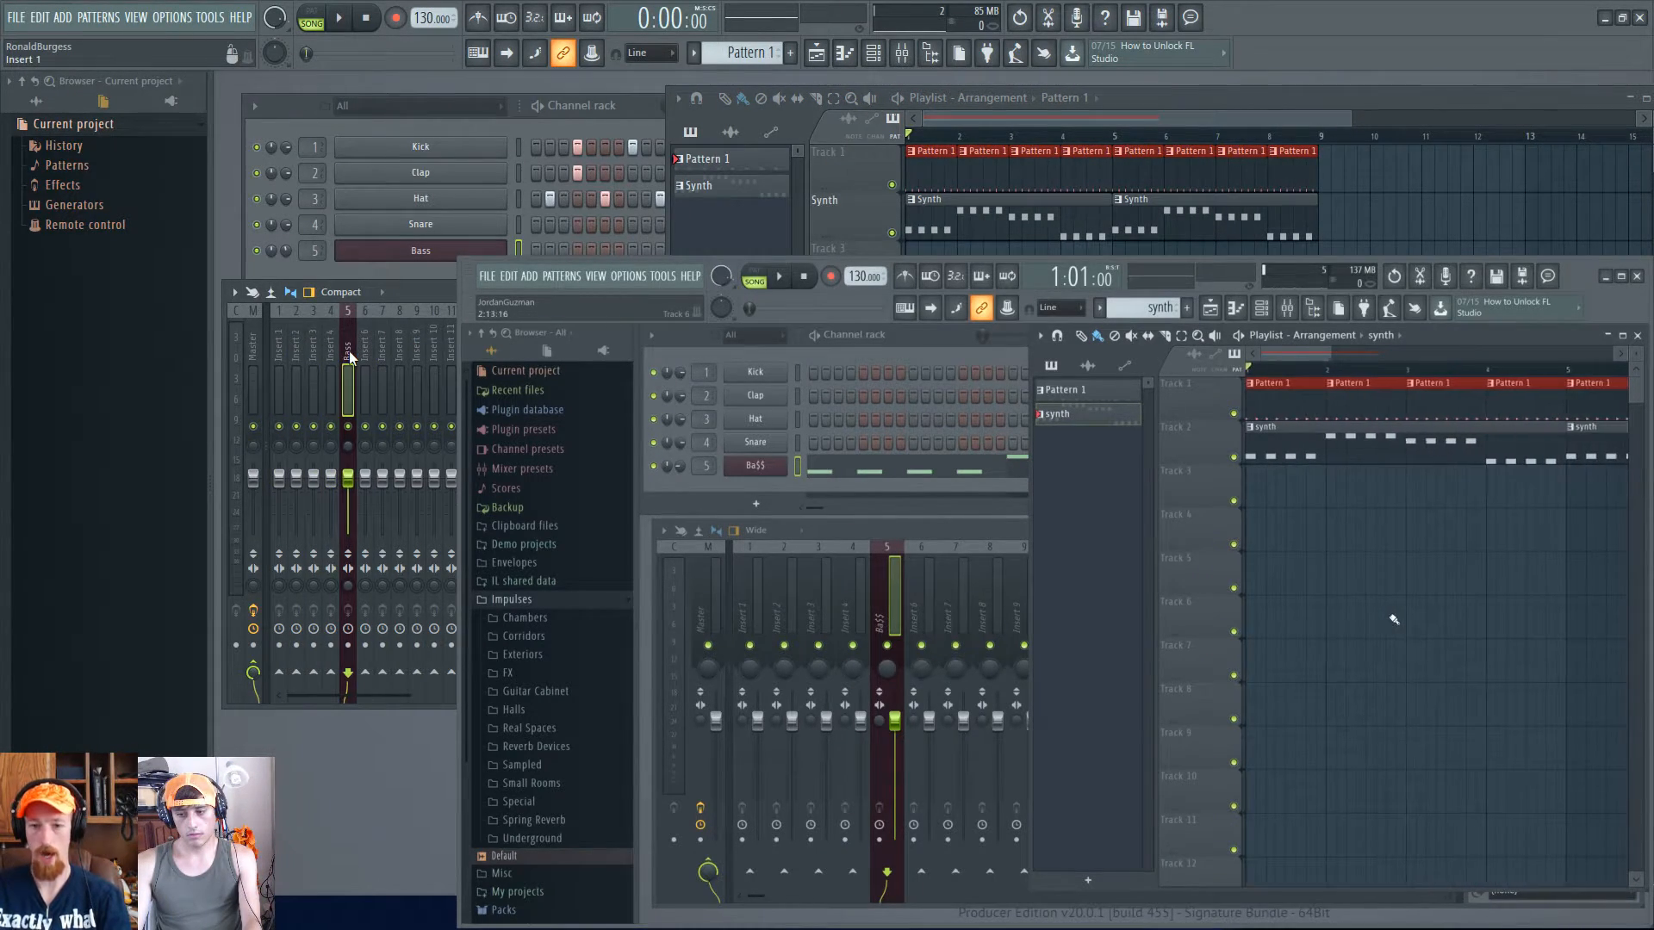
{"action": "double_click", "coordinate": [287, 346]}
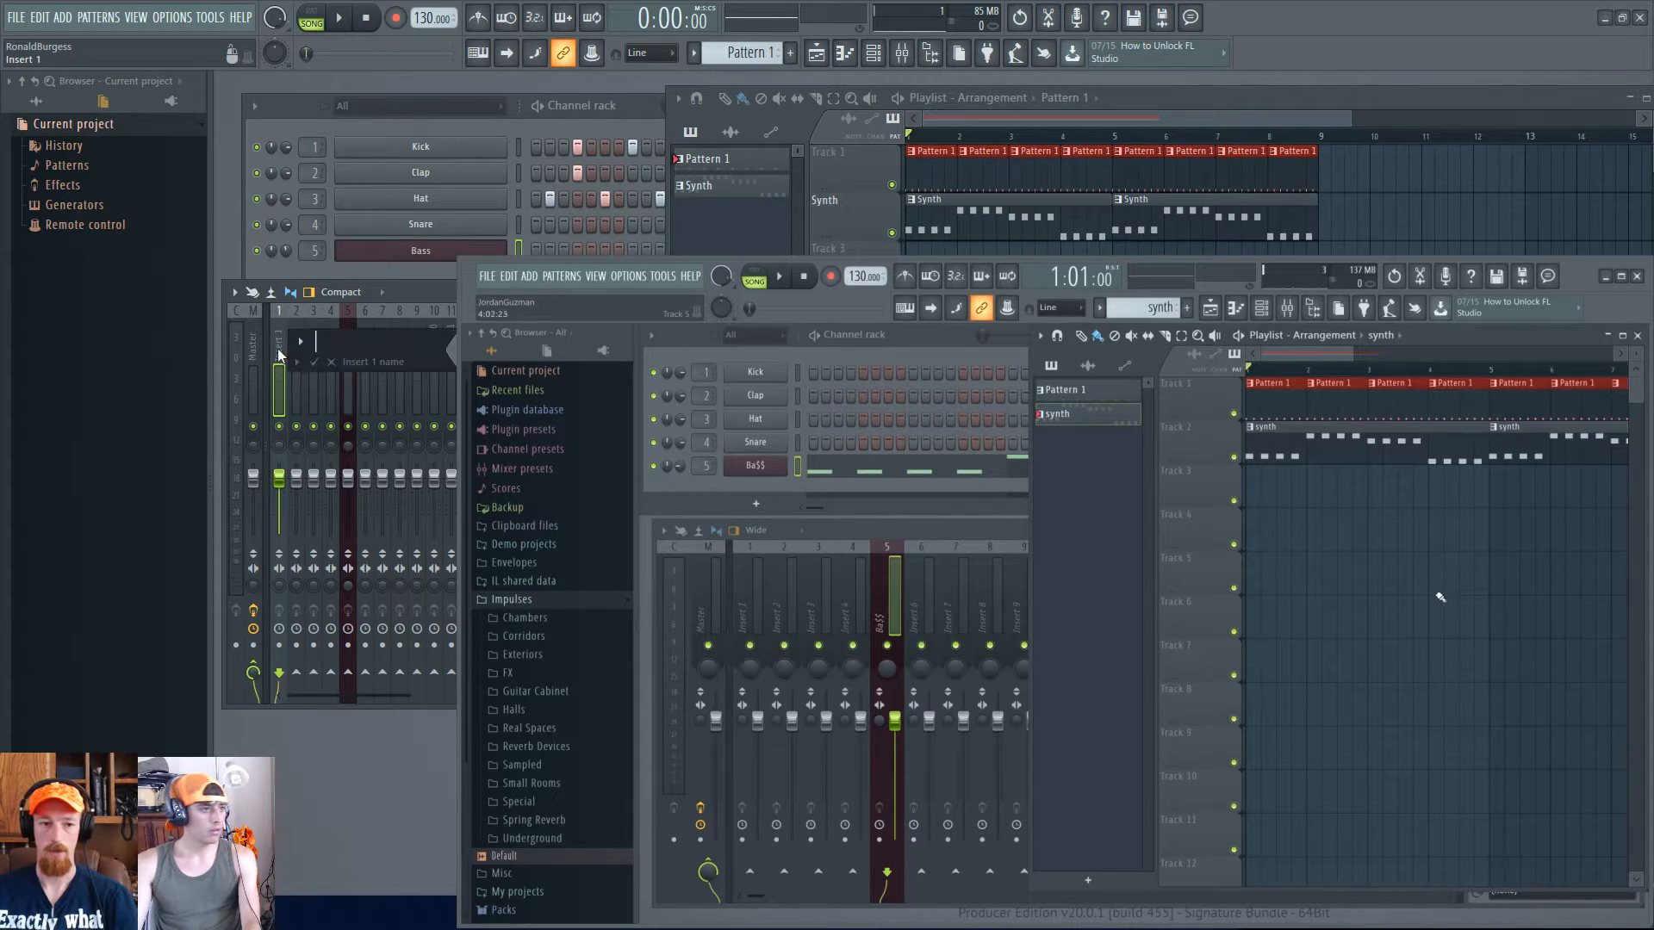
{"action": "type", "text": "Ki"}
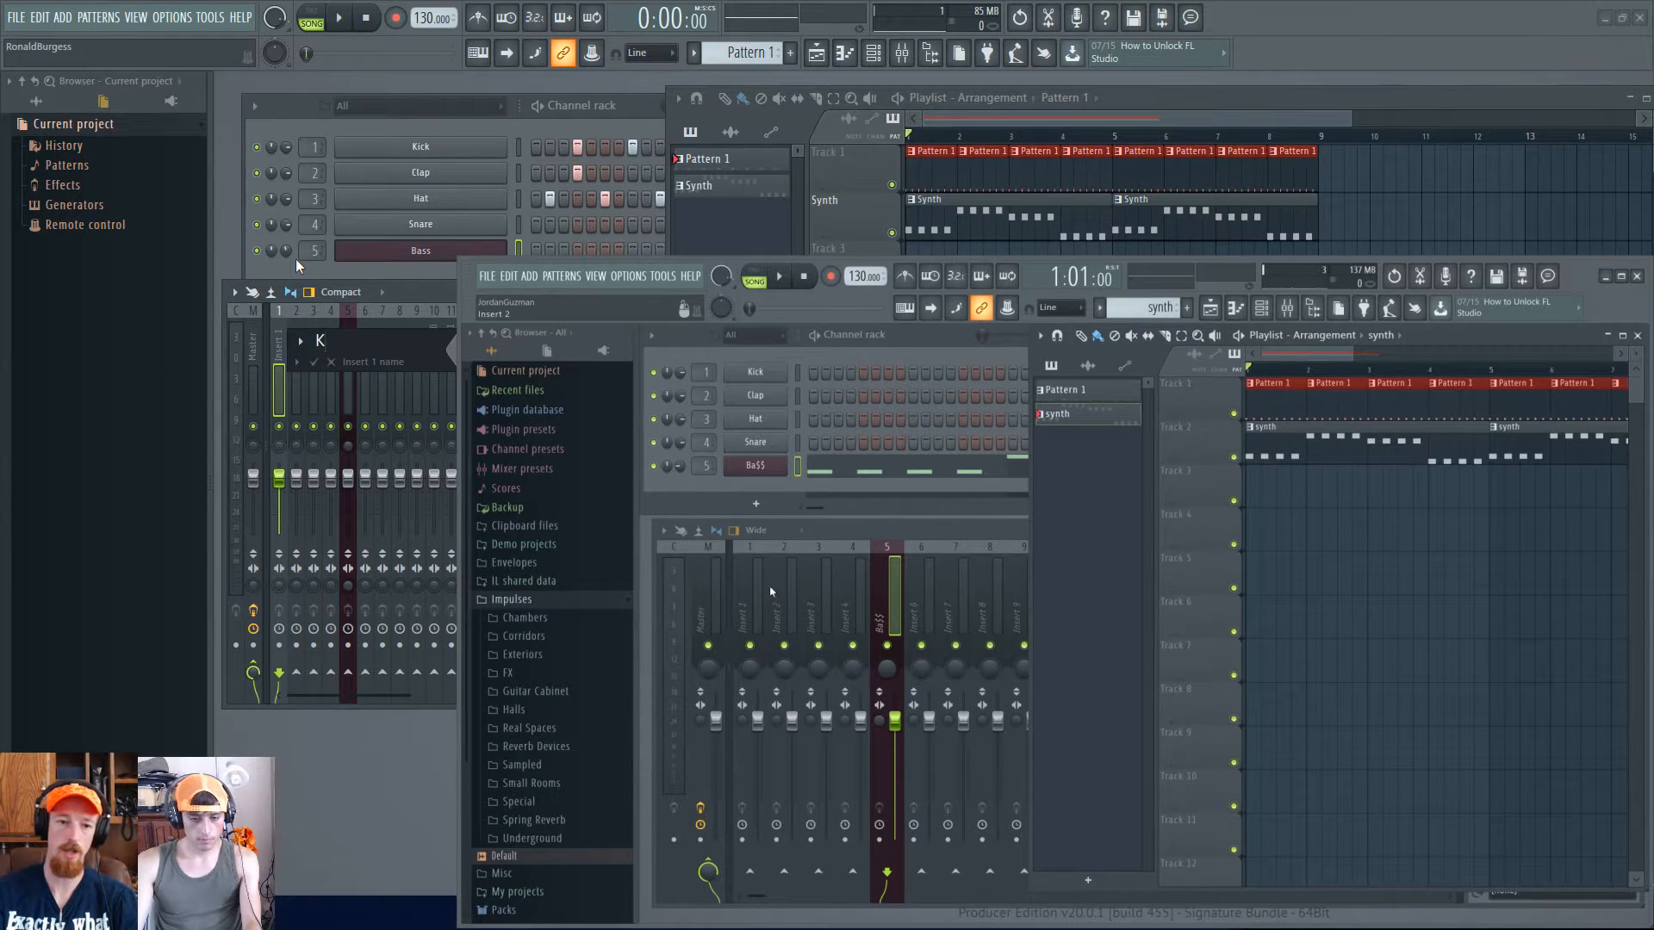
{"action": "key", "text": "Escape"}
- Select the Kick, Clap and Hat channels together in the main channel rack and route them to mixer tracks 1 to 3
{"action": "left_click", "coordinate": [592, 128]}
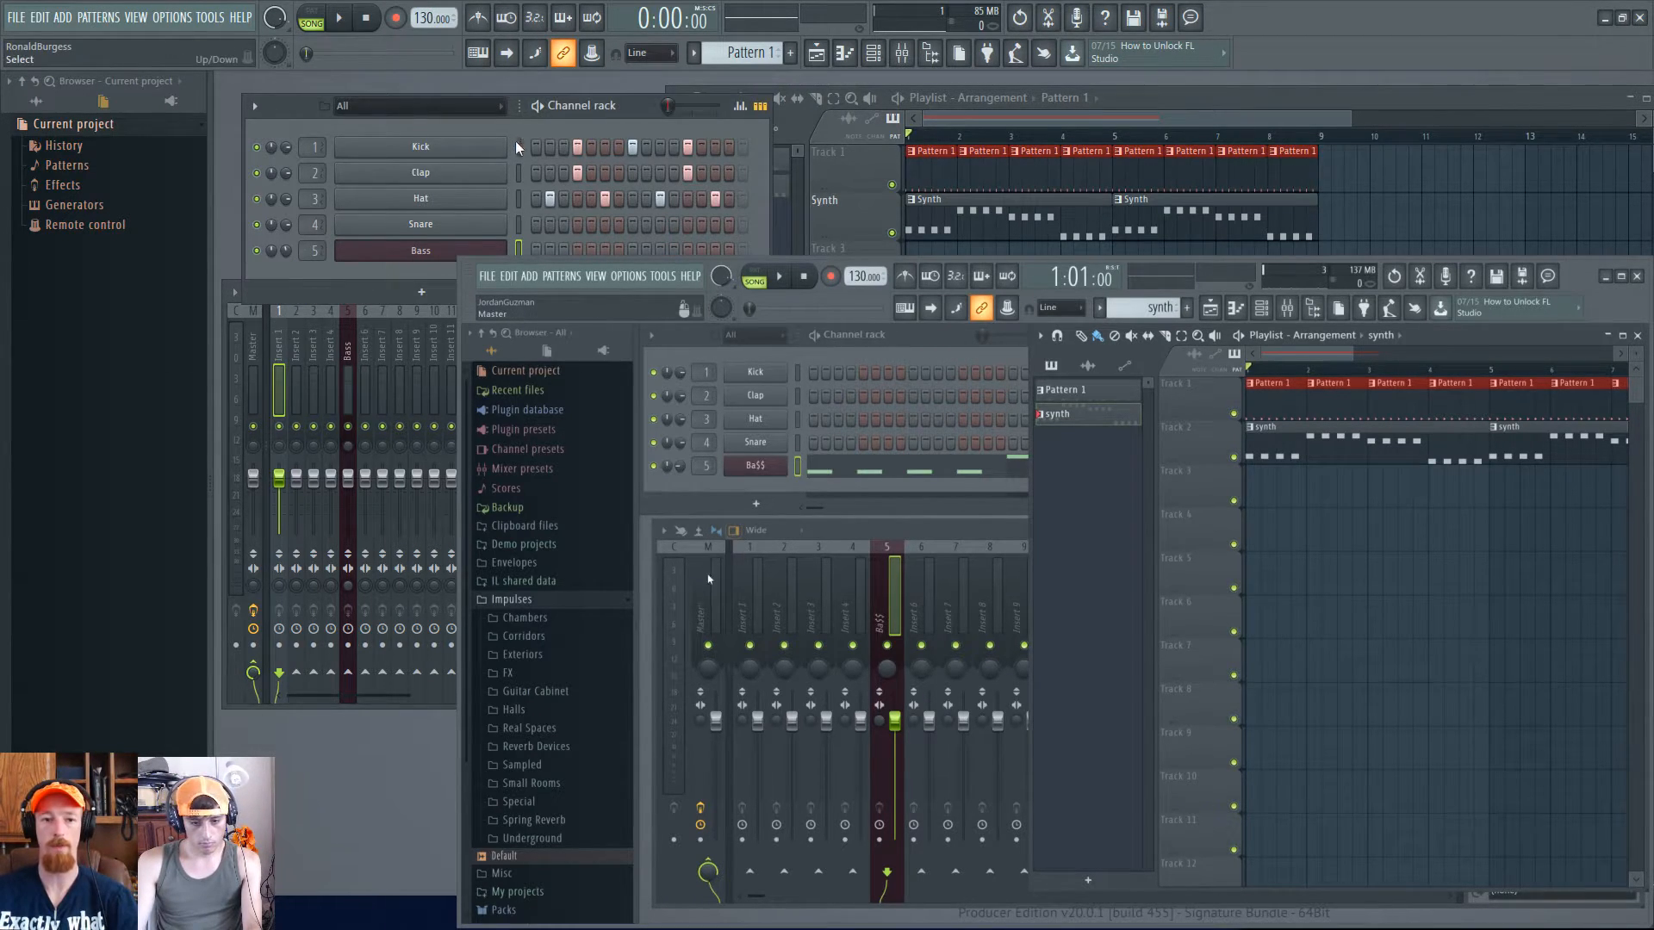
{"action": "left_click_drag", "start_coordinate": [519, 149], "coordinate": [517, 203]}
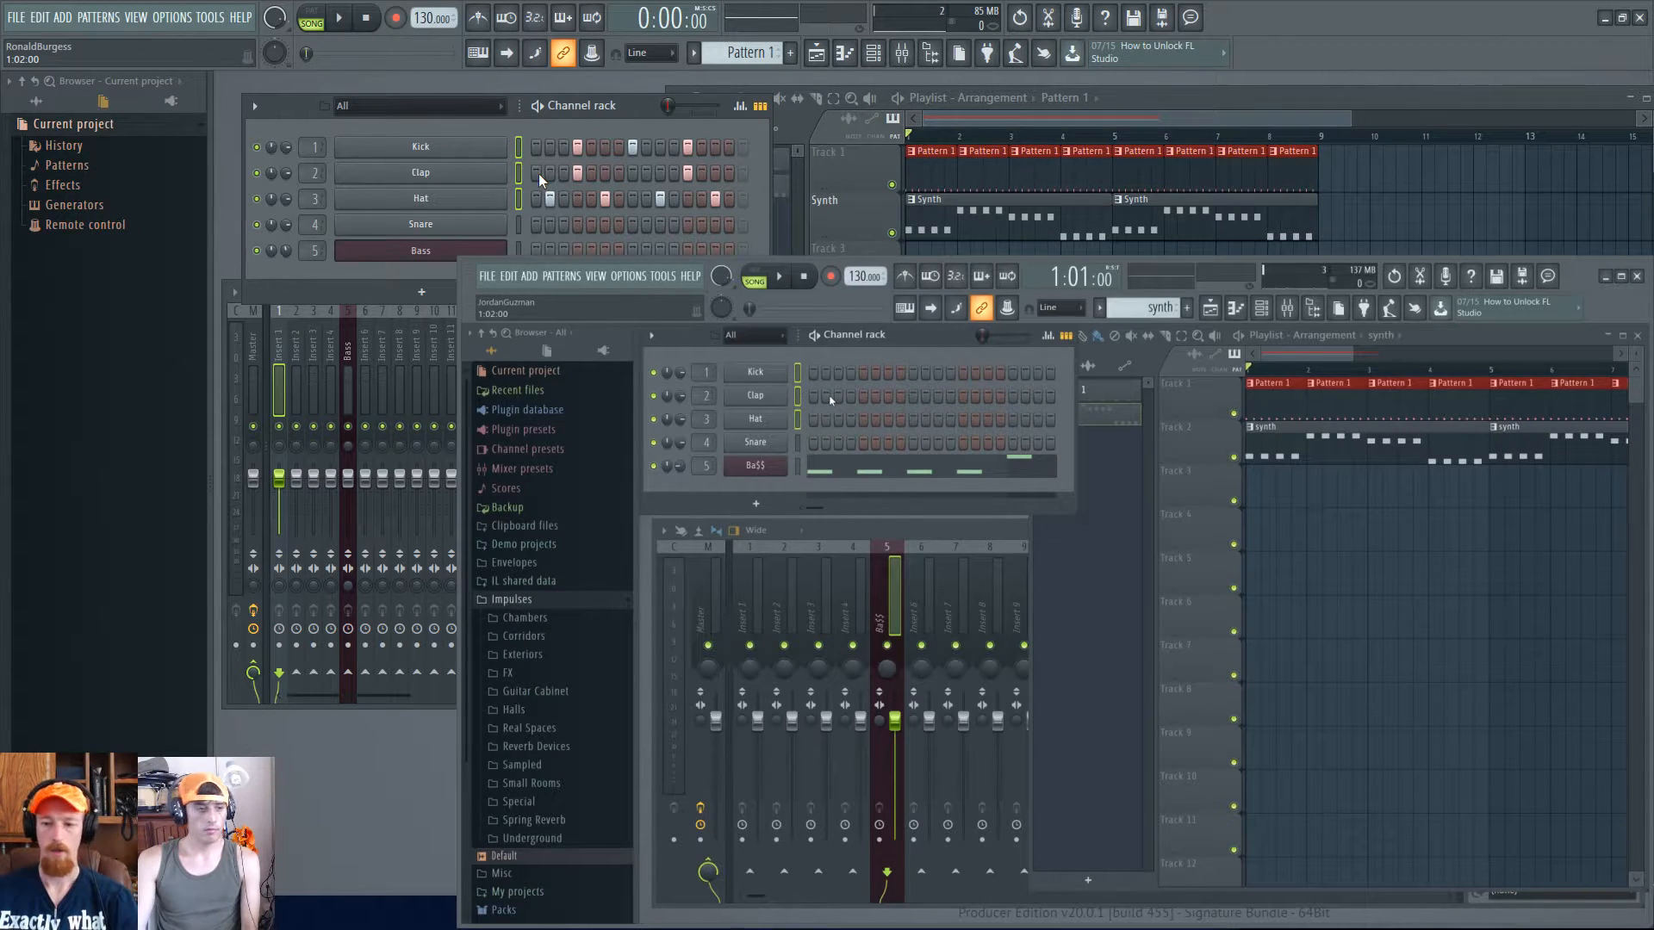
{"action": "left_click", "coordinate": [519, 224]}
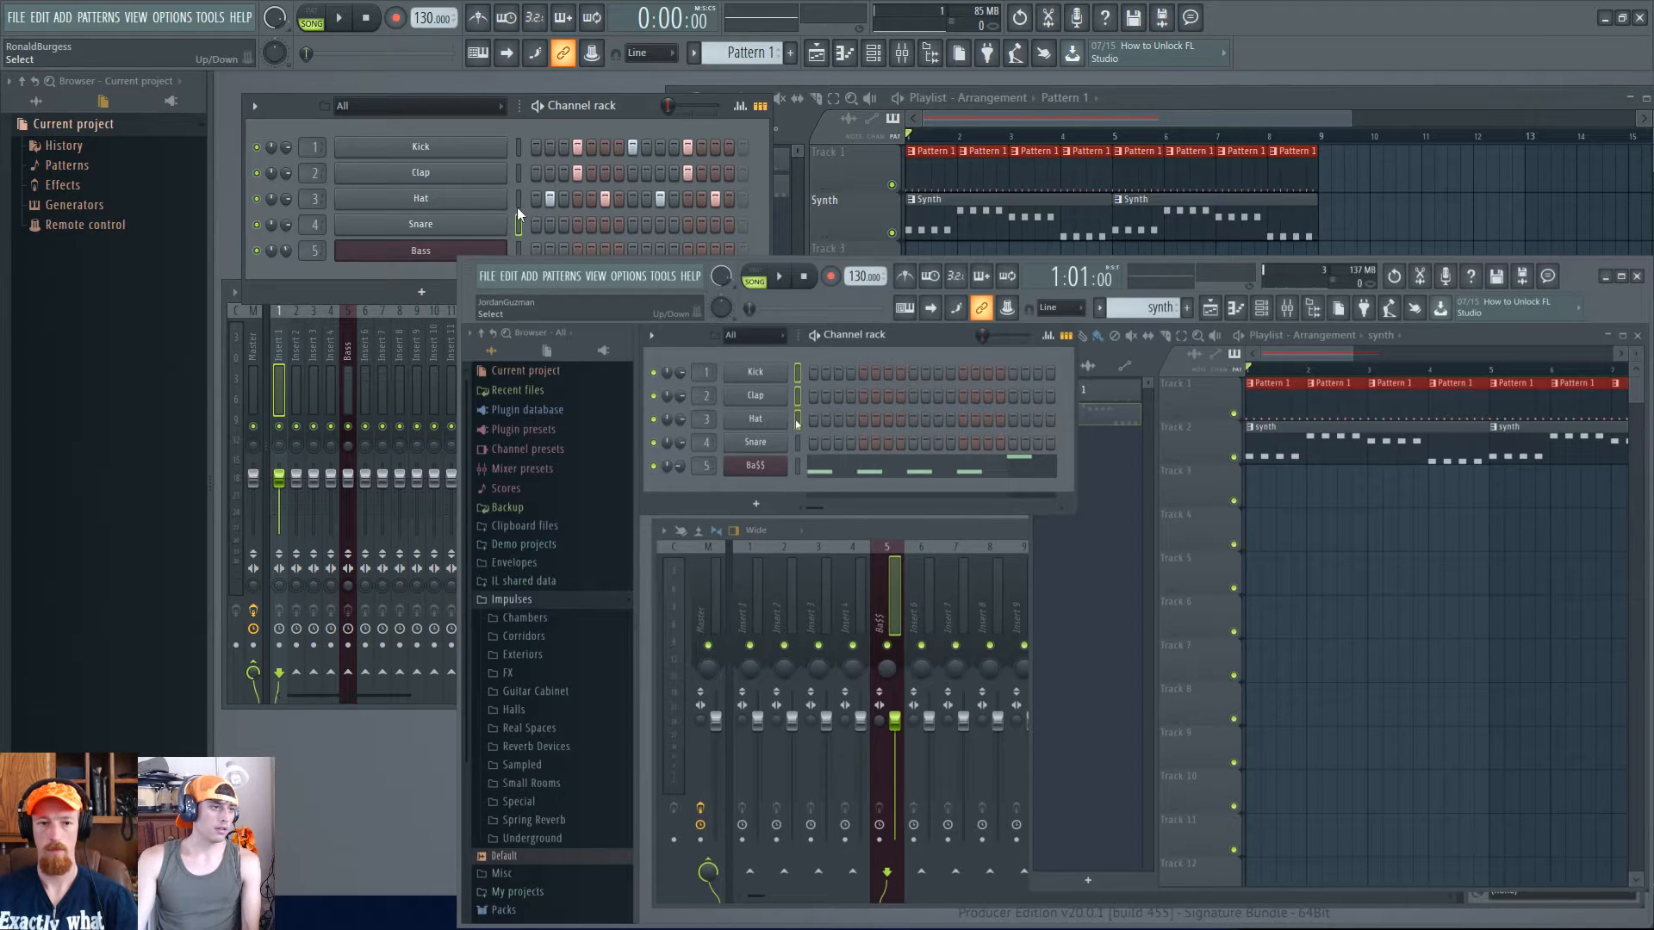
{"action": "right_click", "coordinate": [517, 152]}
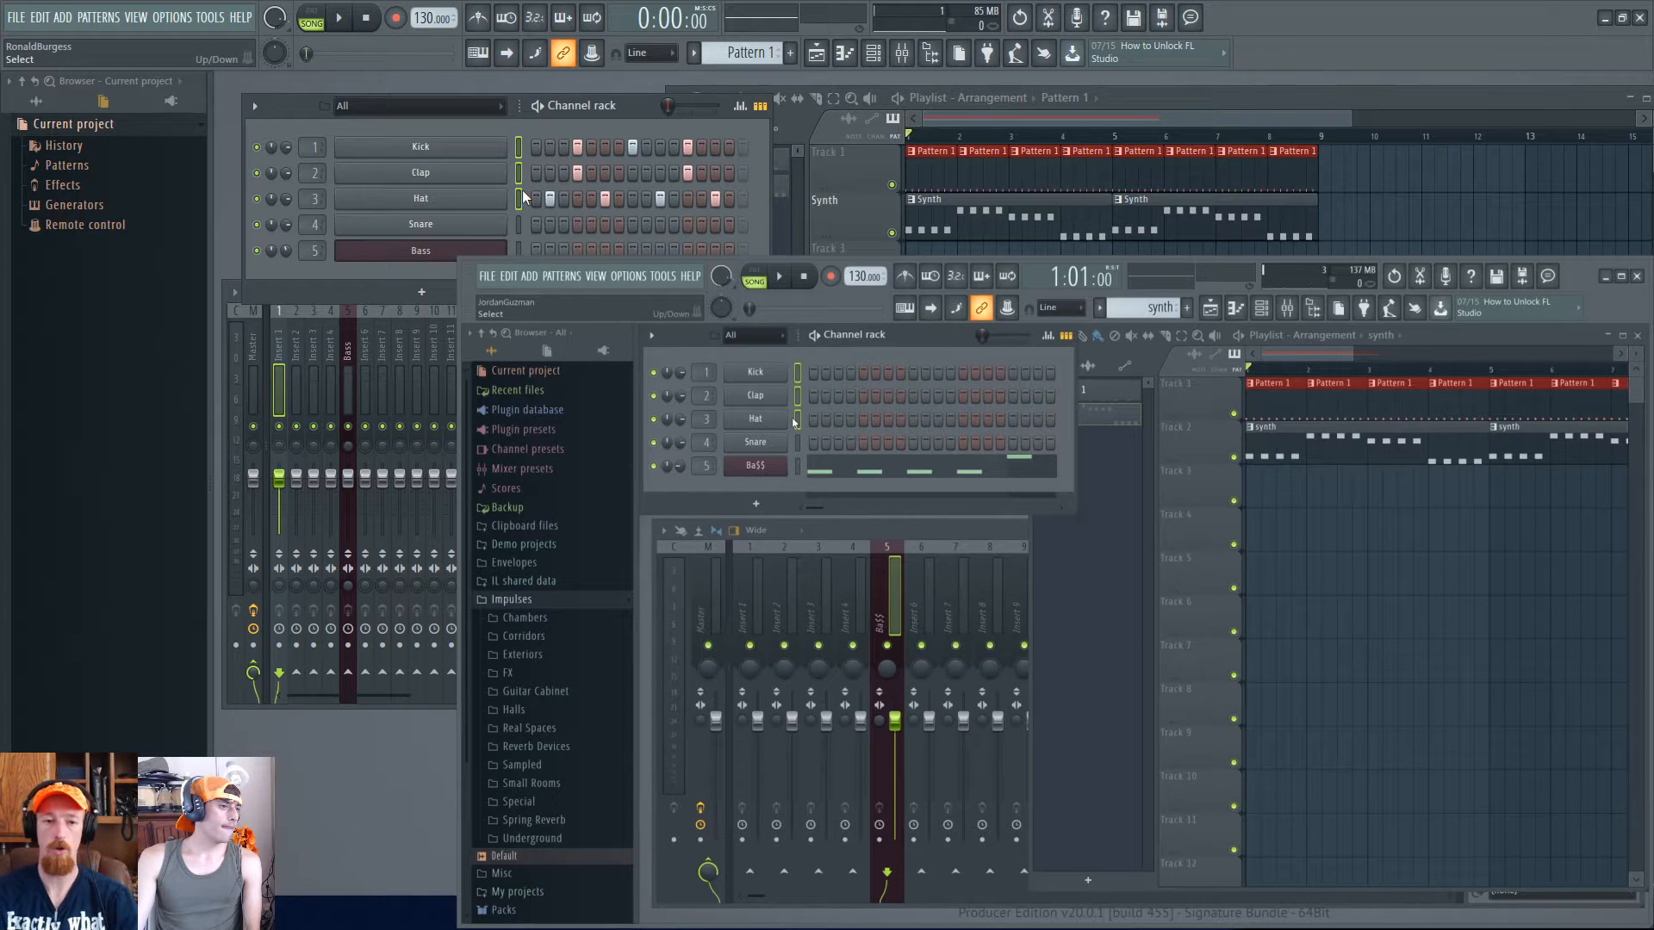
{"action": "key", "text": "ctrl+l"}
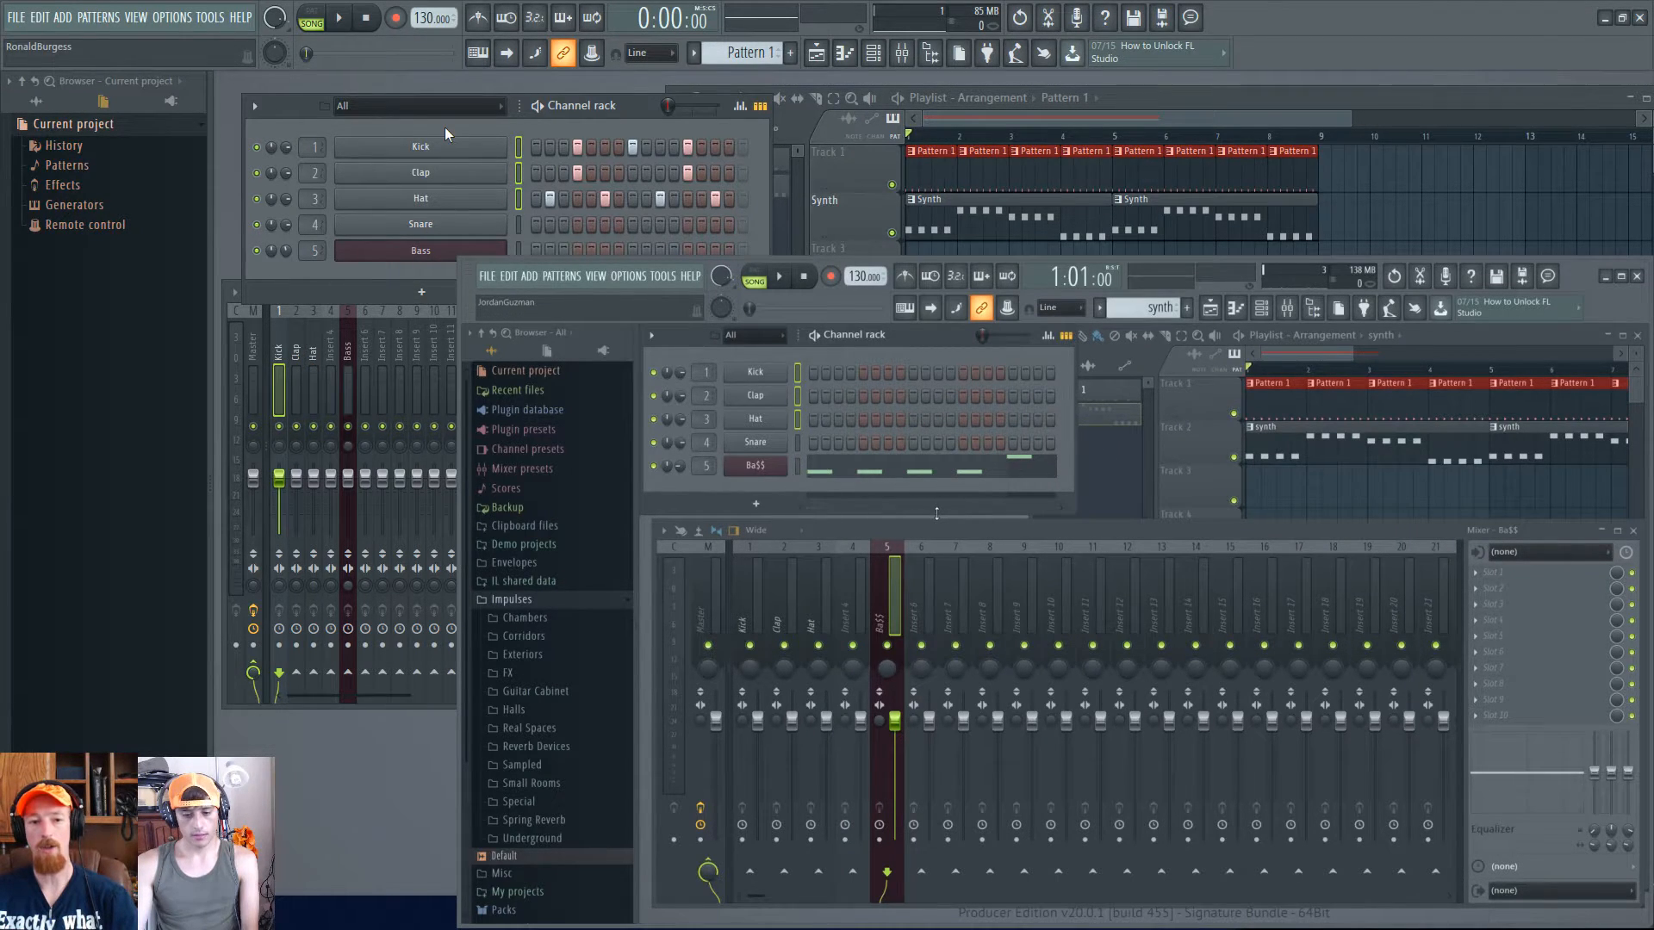
- Inspect the Kick, Hat and Clap tracks in the main mixer, ending with the Kick track selected
{"action": "left_click", "coordinate": [278, 354]}
{"action": "left_click", "coordinate": [314, 355]}
{"action": "left_click", "coordinate": [298, 355]}
{"action": "left_click", "coordinate": [279, 355]}
- Colour the Kick channel purple in the main project, keeping its name
{"action": "left_click", "coordinate": [479, 154], "text": "shift"}
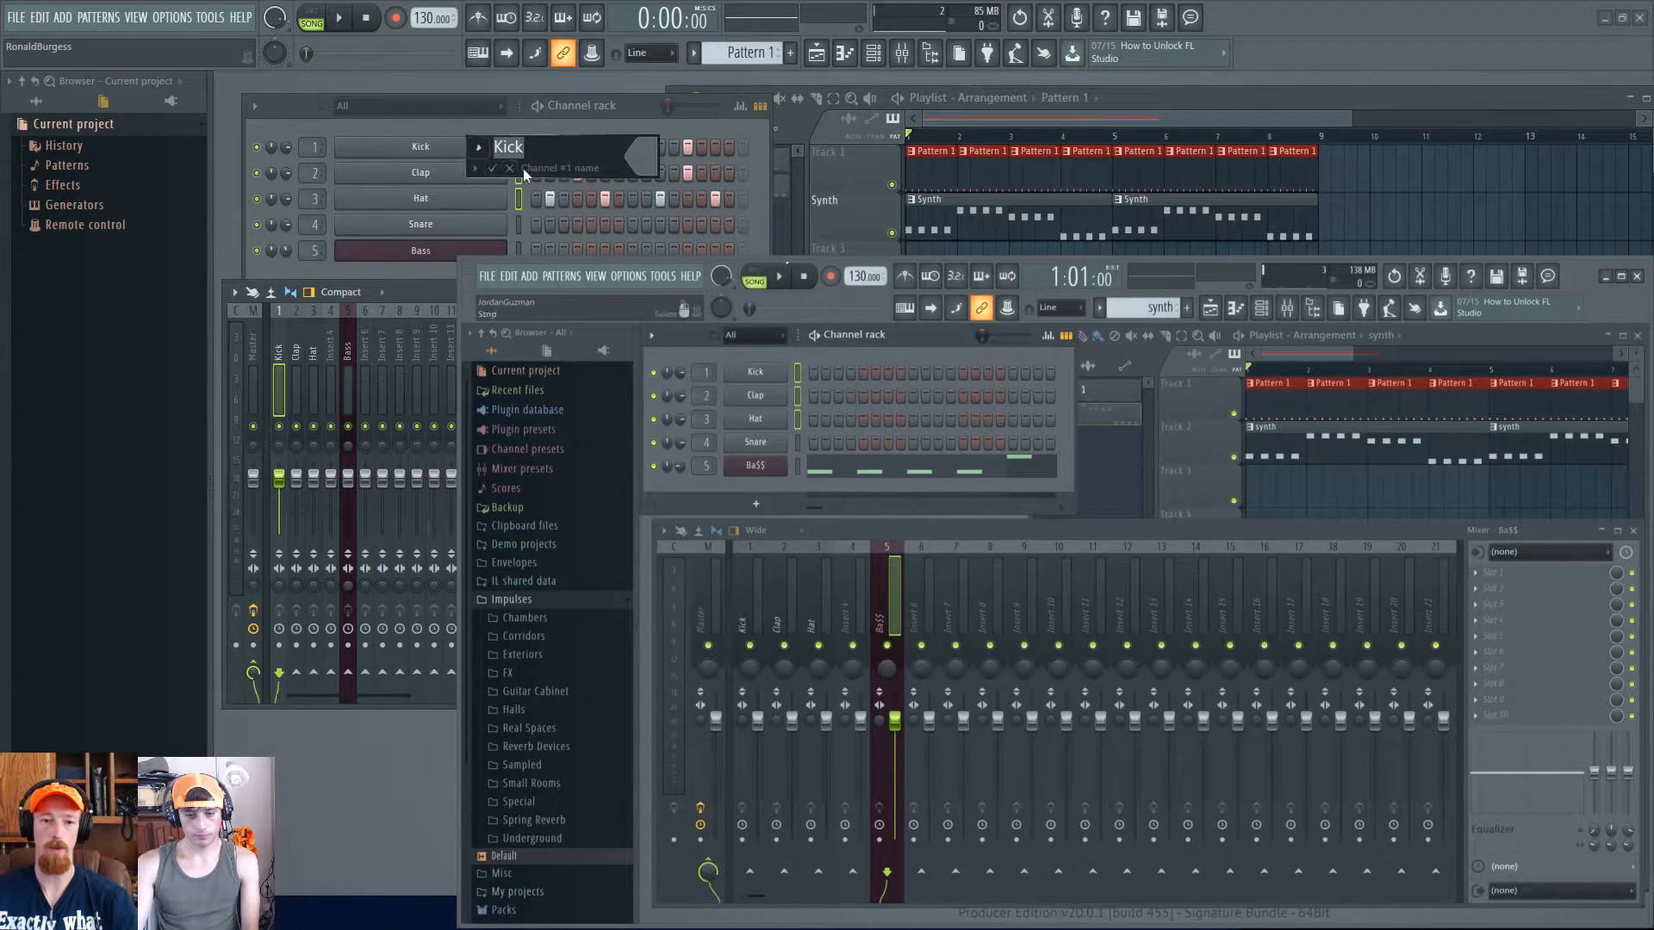
{"action": "left_click", "coordinate": [637, 160]}
{"action": "left_click", "coordinate": [794, 159]}
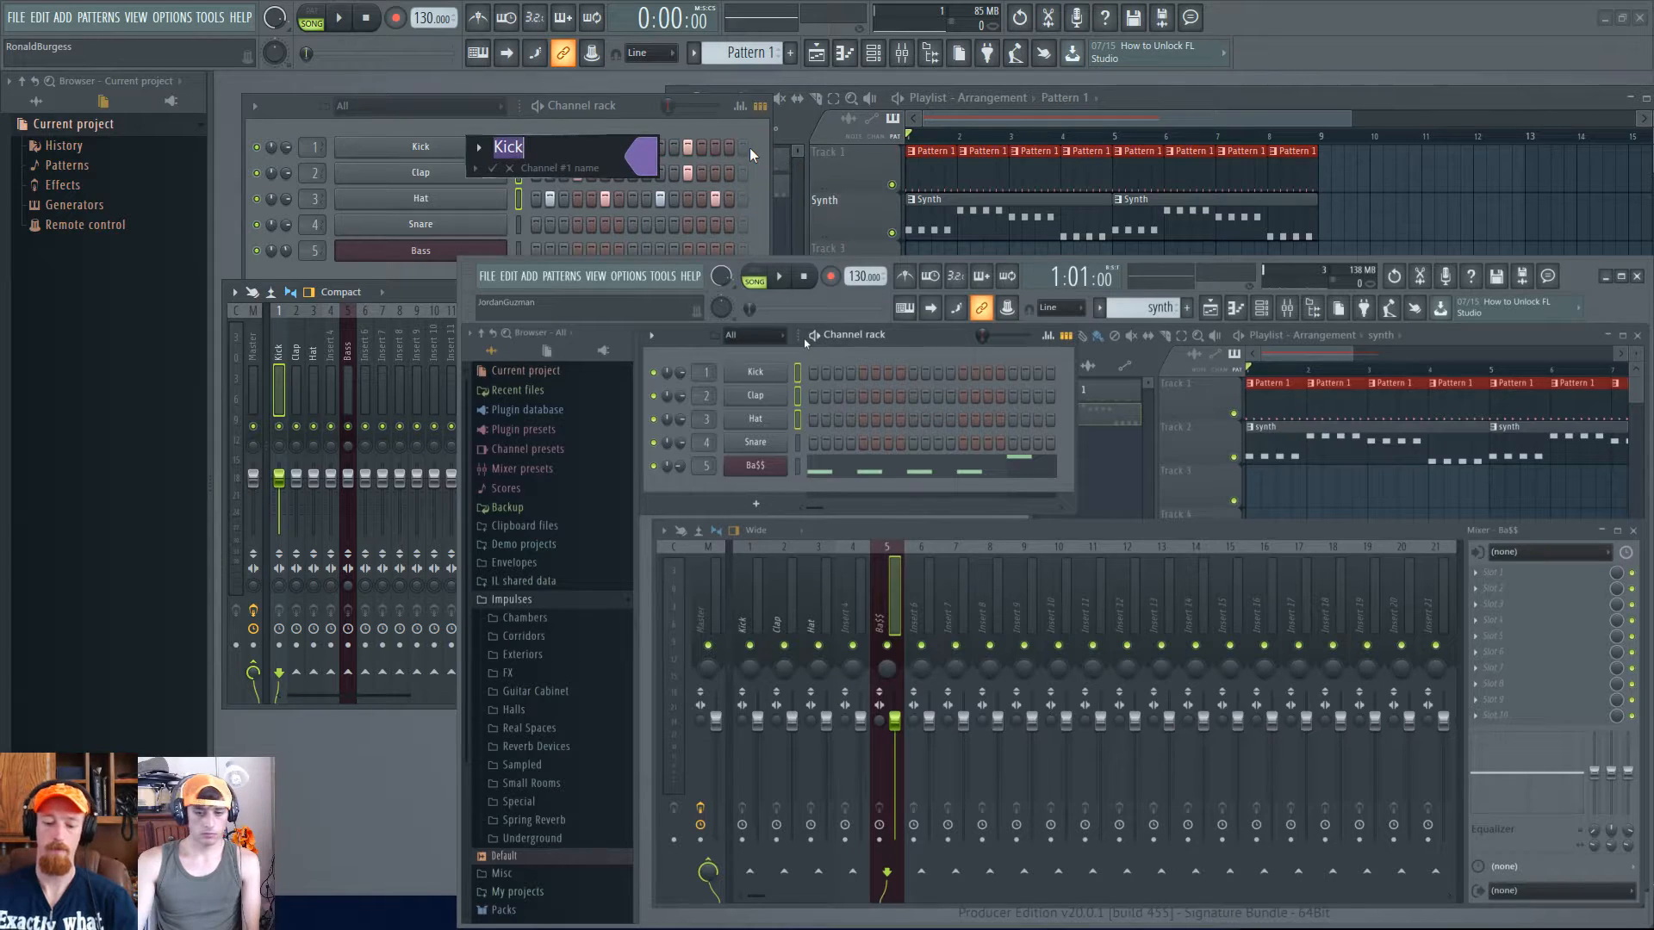
{"action": "key", "text": "Return"}
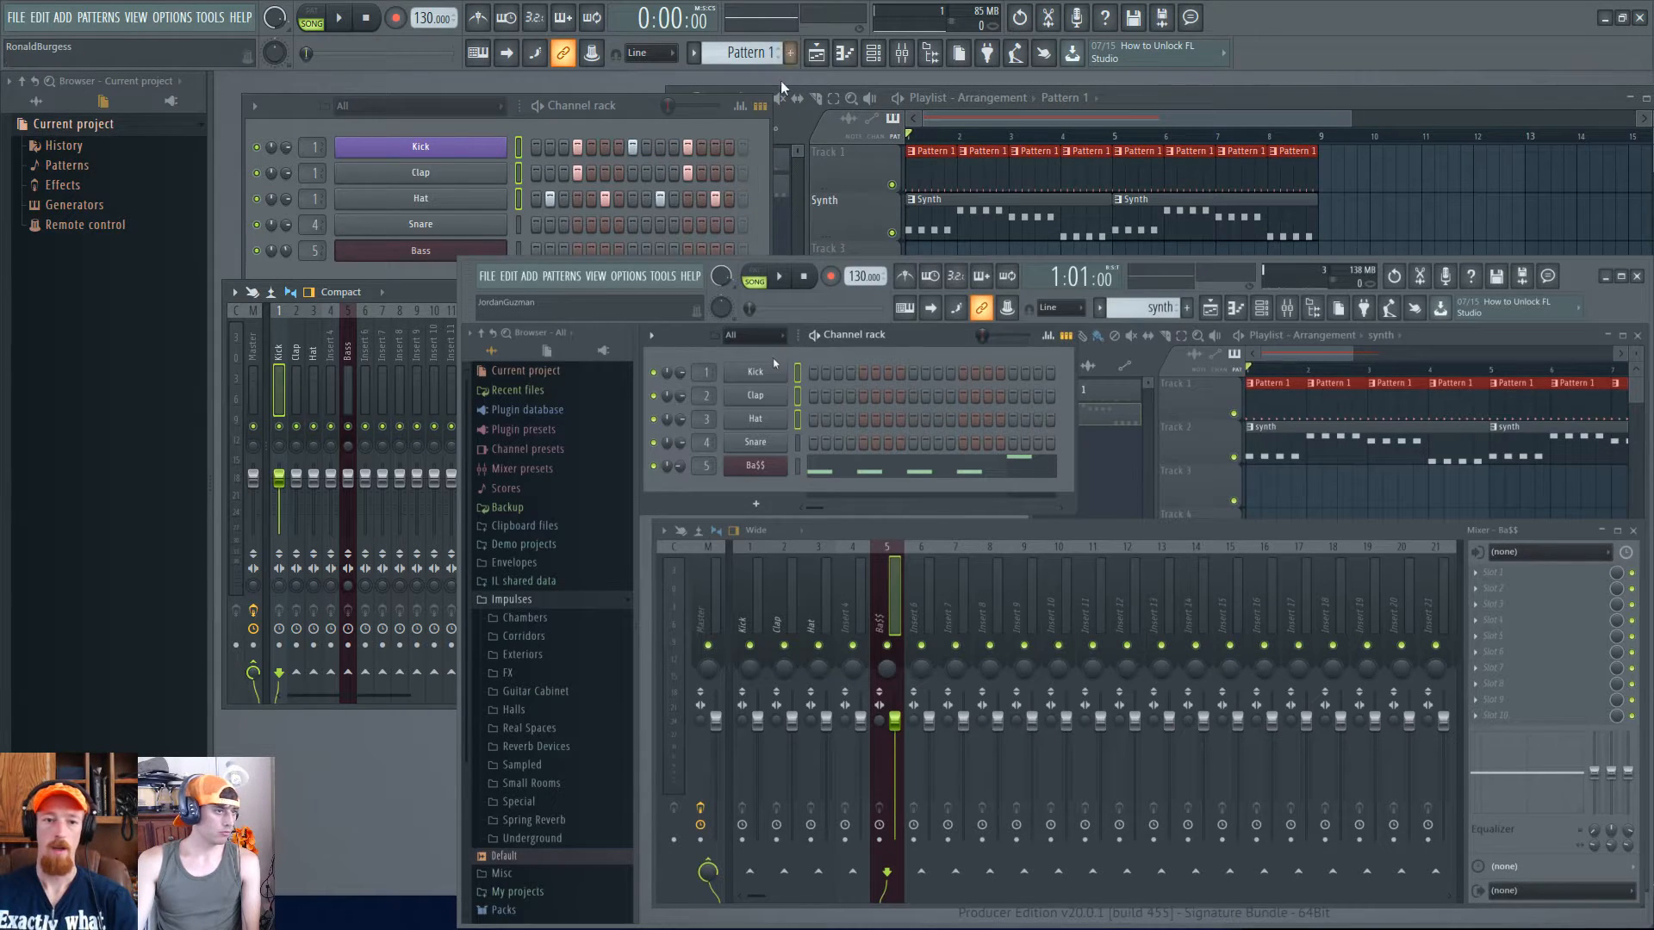
- Try routing the Kick channel to a free mixer track, and return it to mixer track 1
{"action": "left_click", "coordinate": [518, 172]}
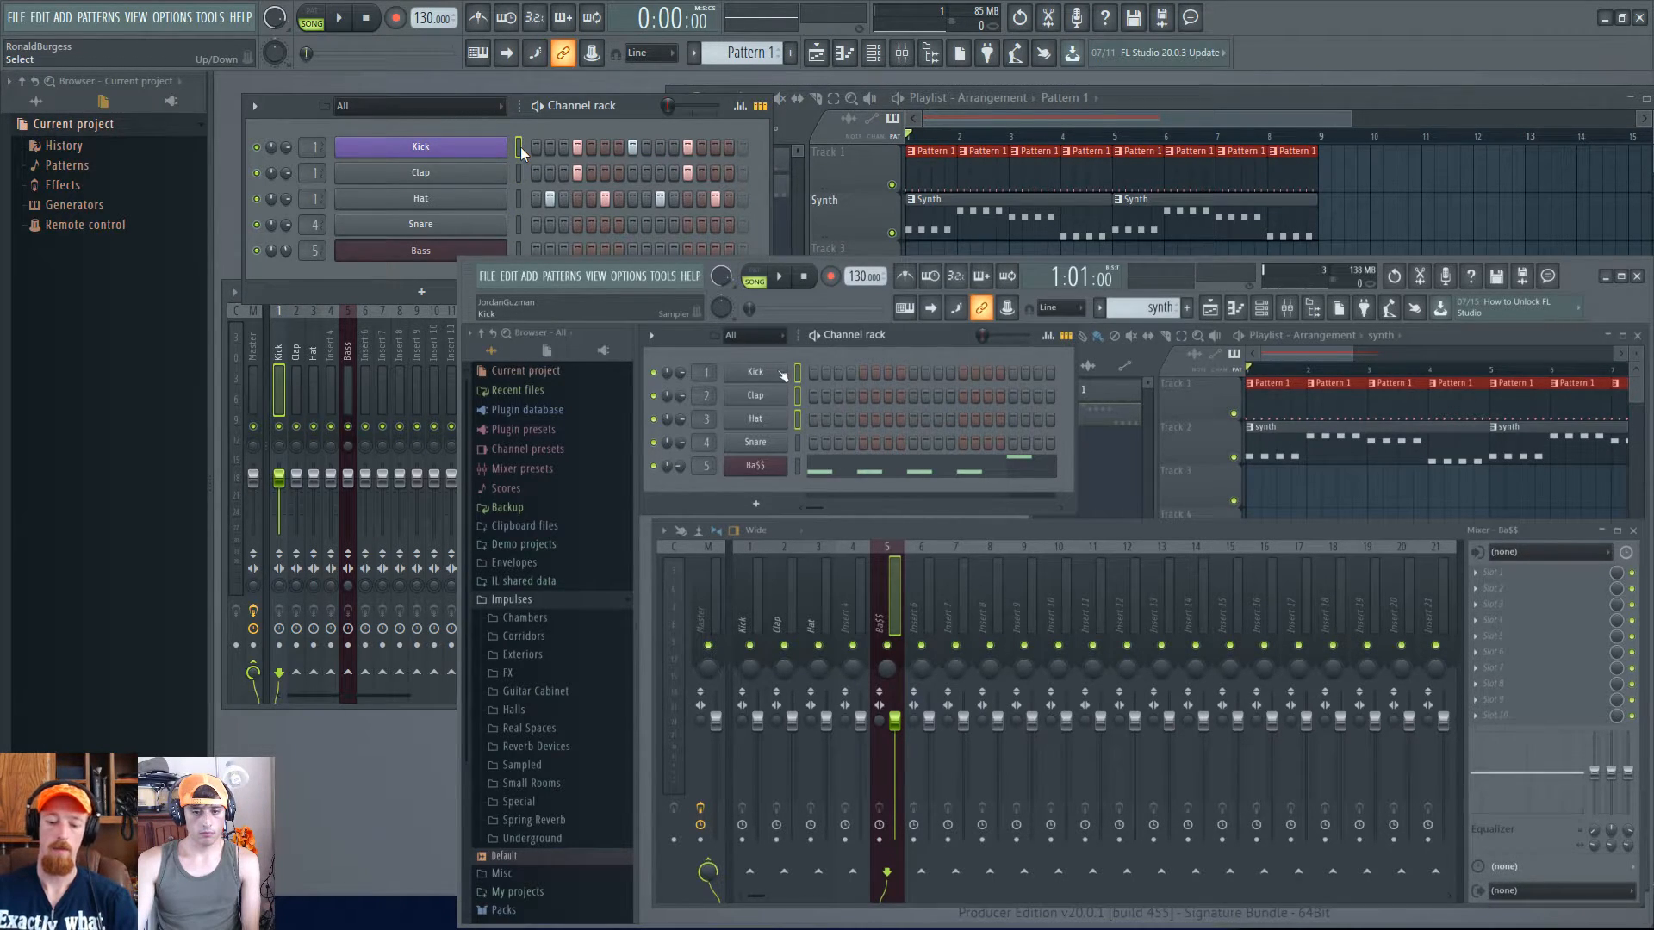
{"action": "key", "text": "ctrl+l"}
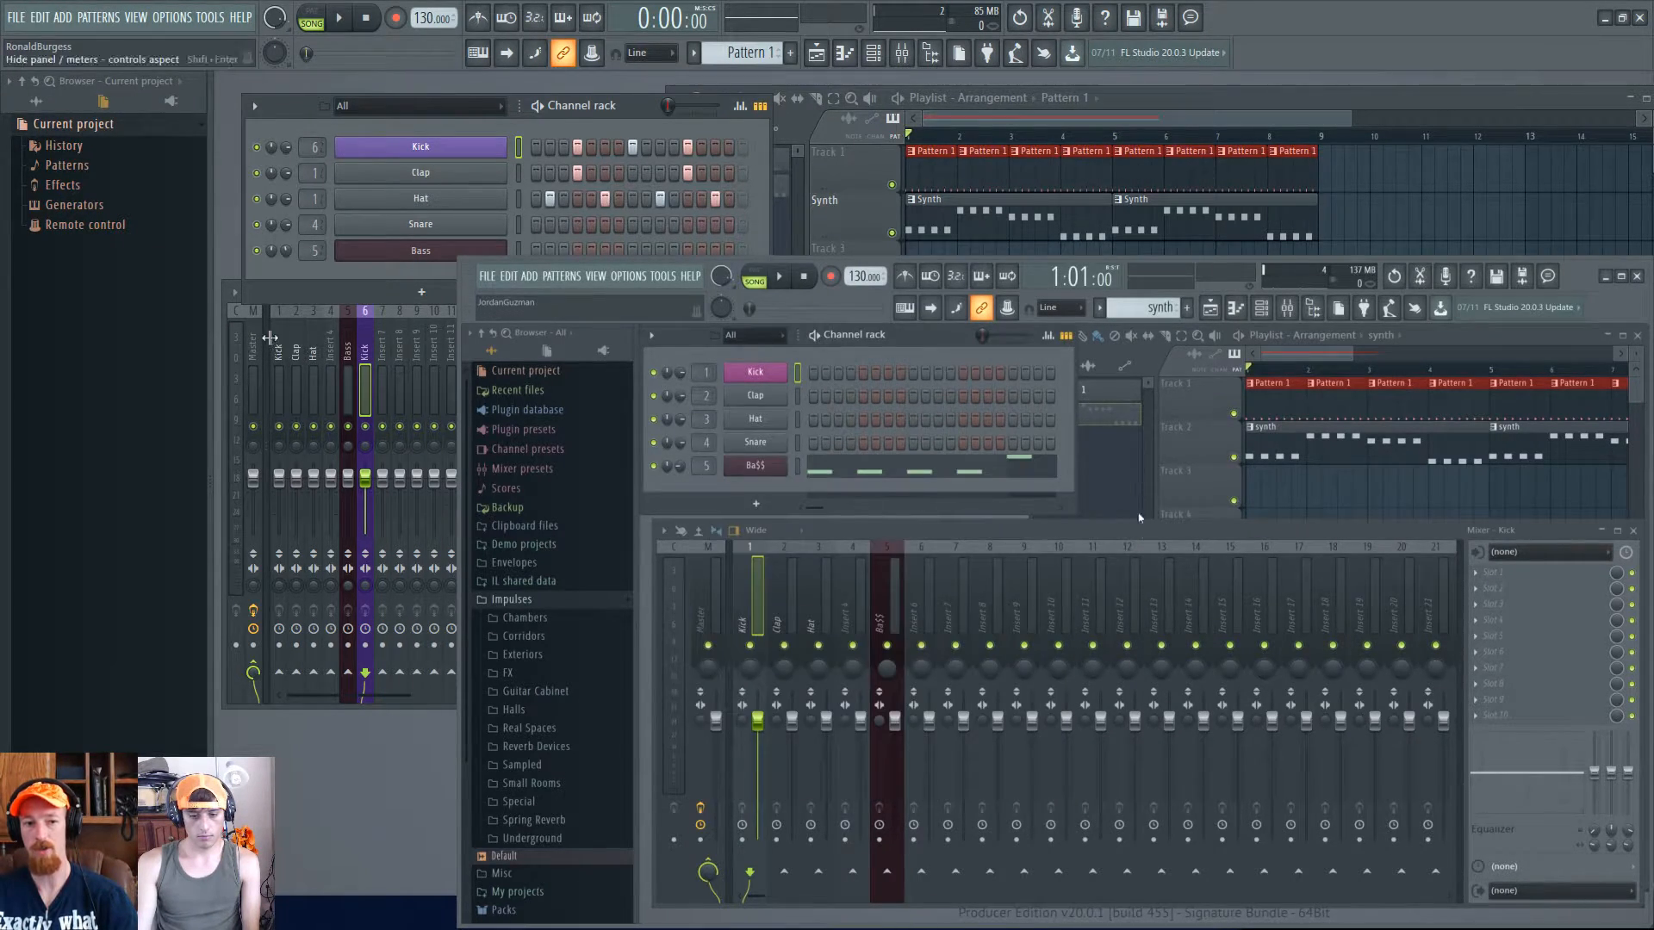
{"action": "left_click", "coordinate": [280, 357]}
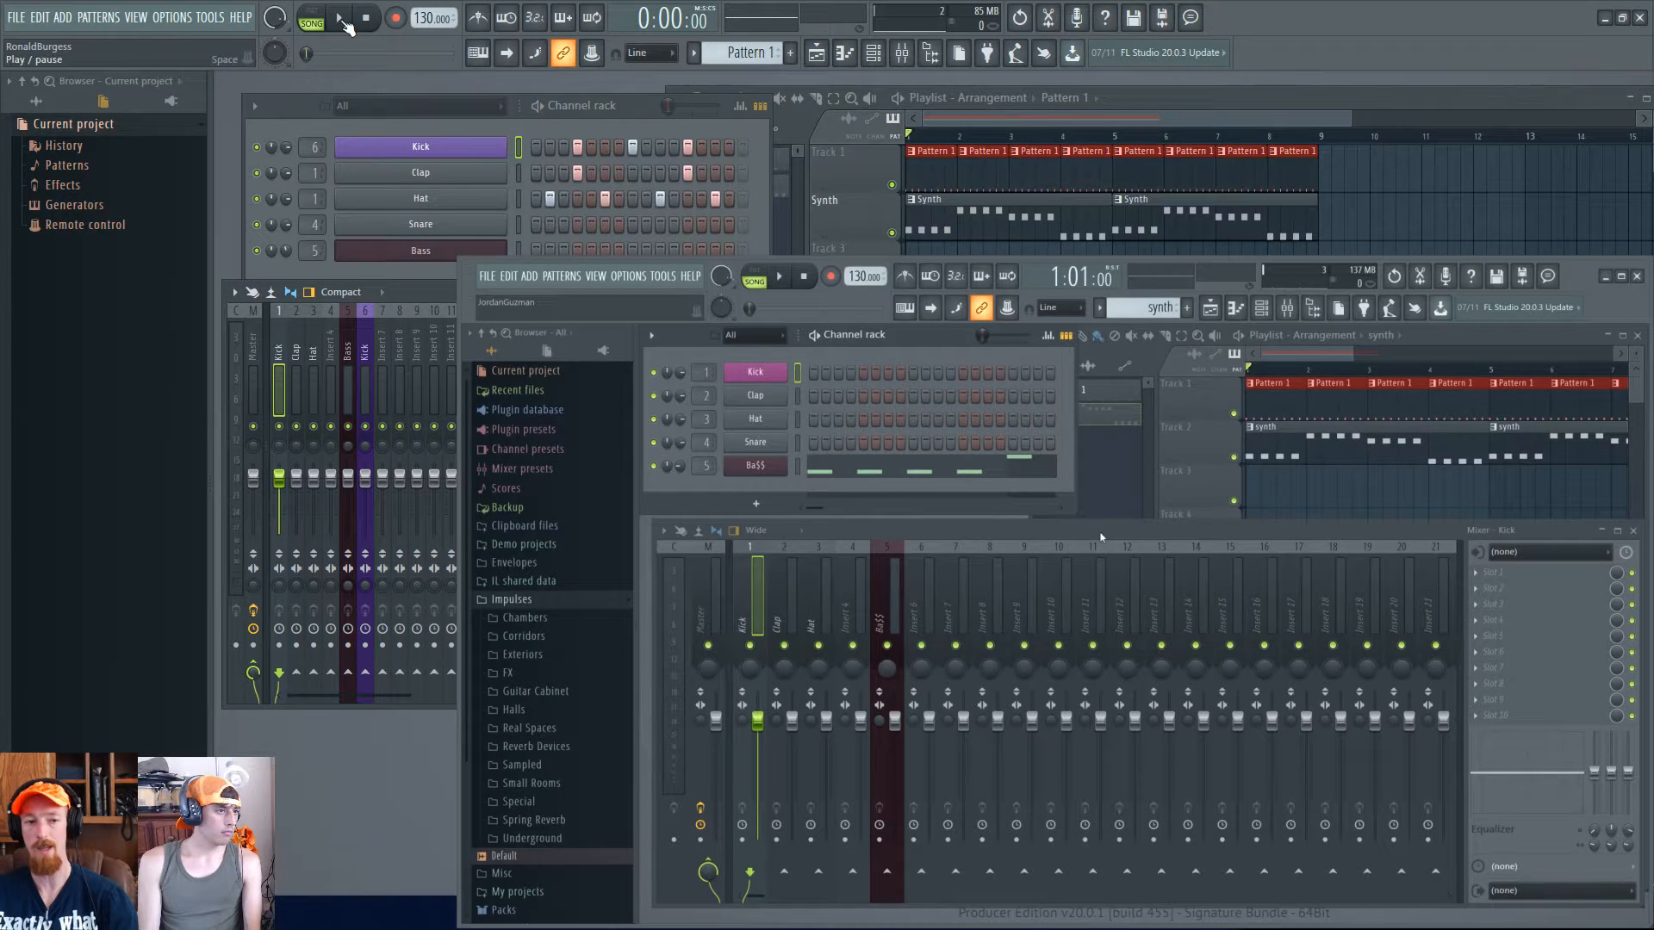
{"action": "mouse_move", "coordinate": [314, 144]}
{"action": "left_mouse_down"}
{"action": "mouse_move", "coordinate": [314, 128]}
{"action": "mouse_move", "coordinate": [315, 146]}
{"action": "left_mouse_up"}
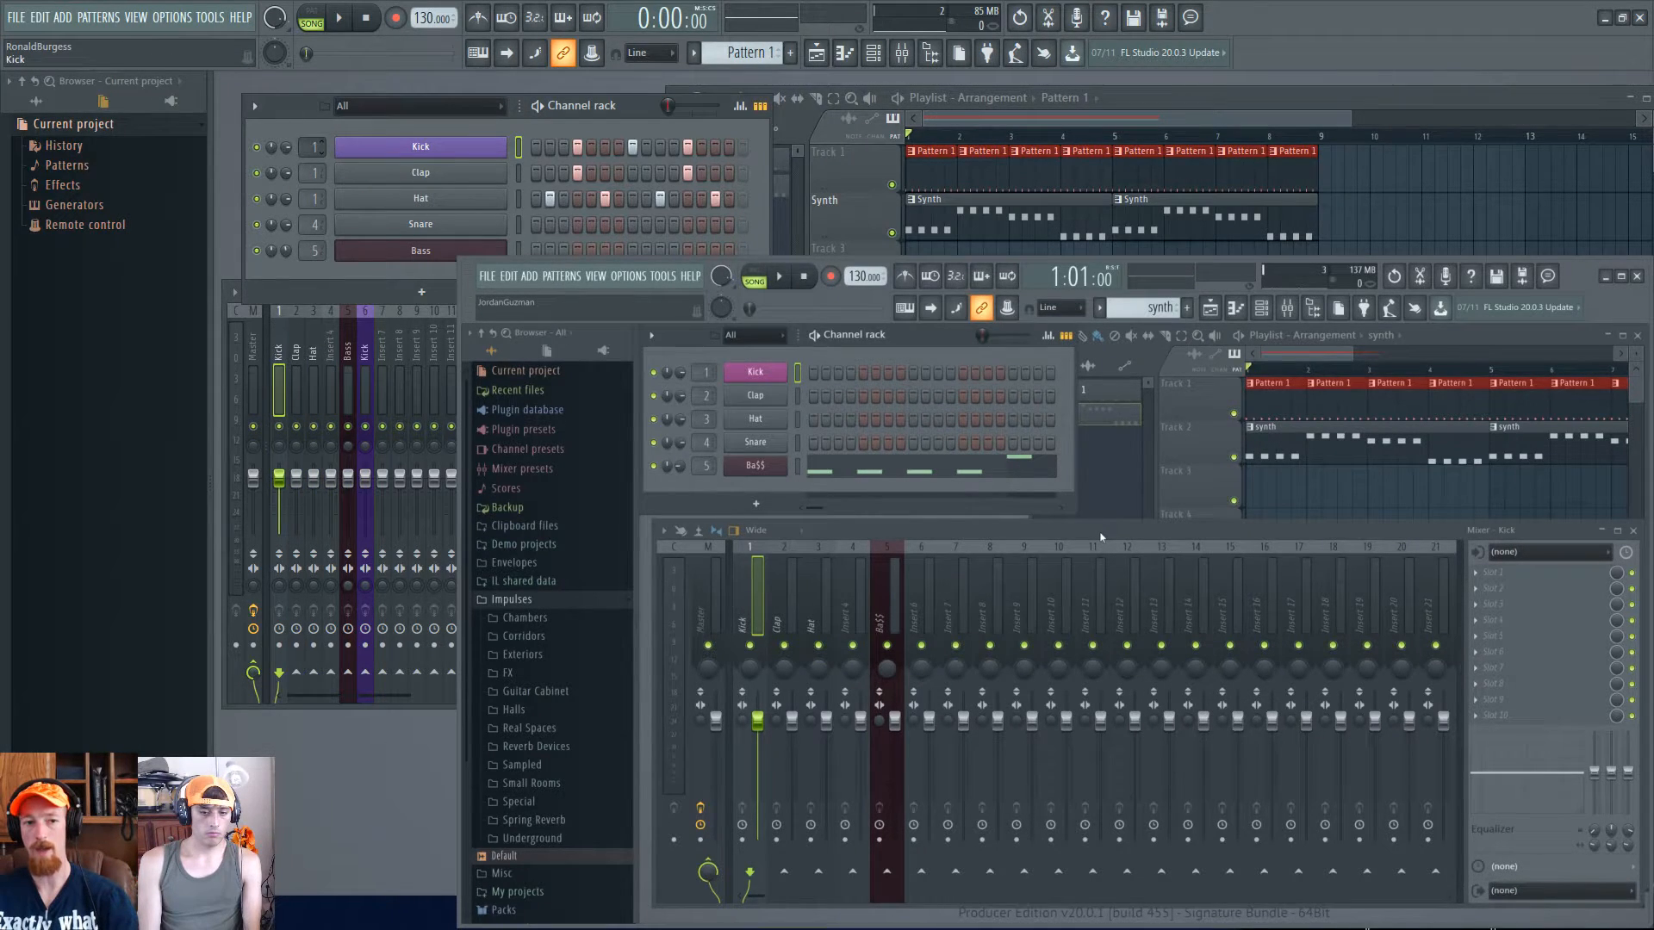
- Reset the extra purple Kick track on insert 6 to its default state and select the Kick track on insert 1
{"action": "left_click", "coordinate": [366, 358]}
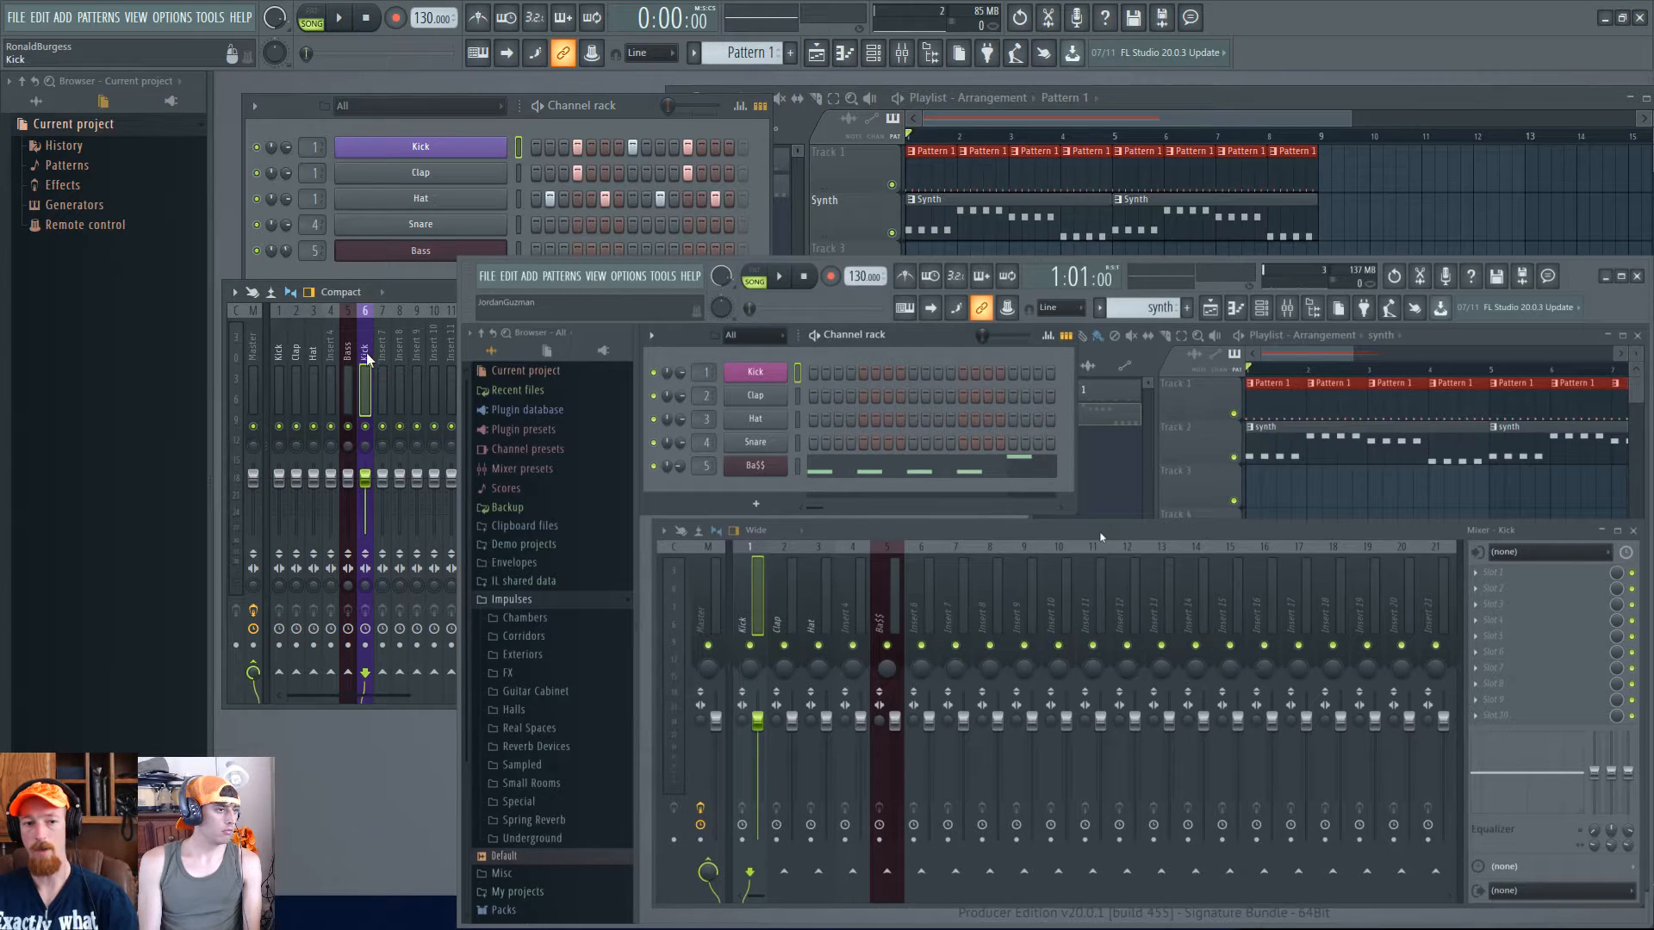
{"action": "right_click", "coordinate": [368, 352]}
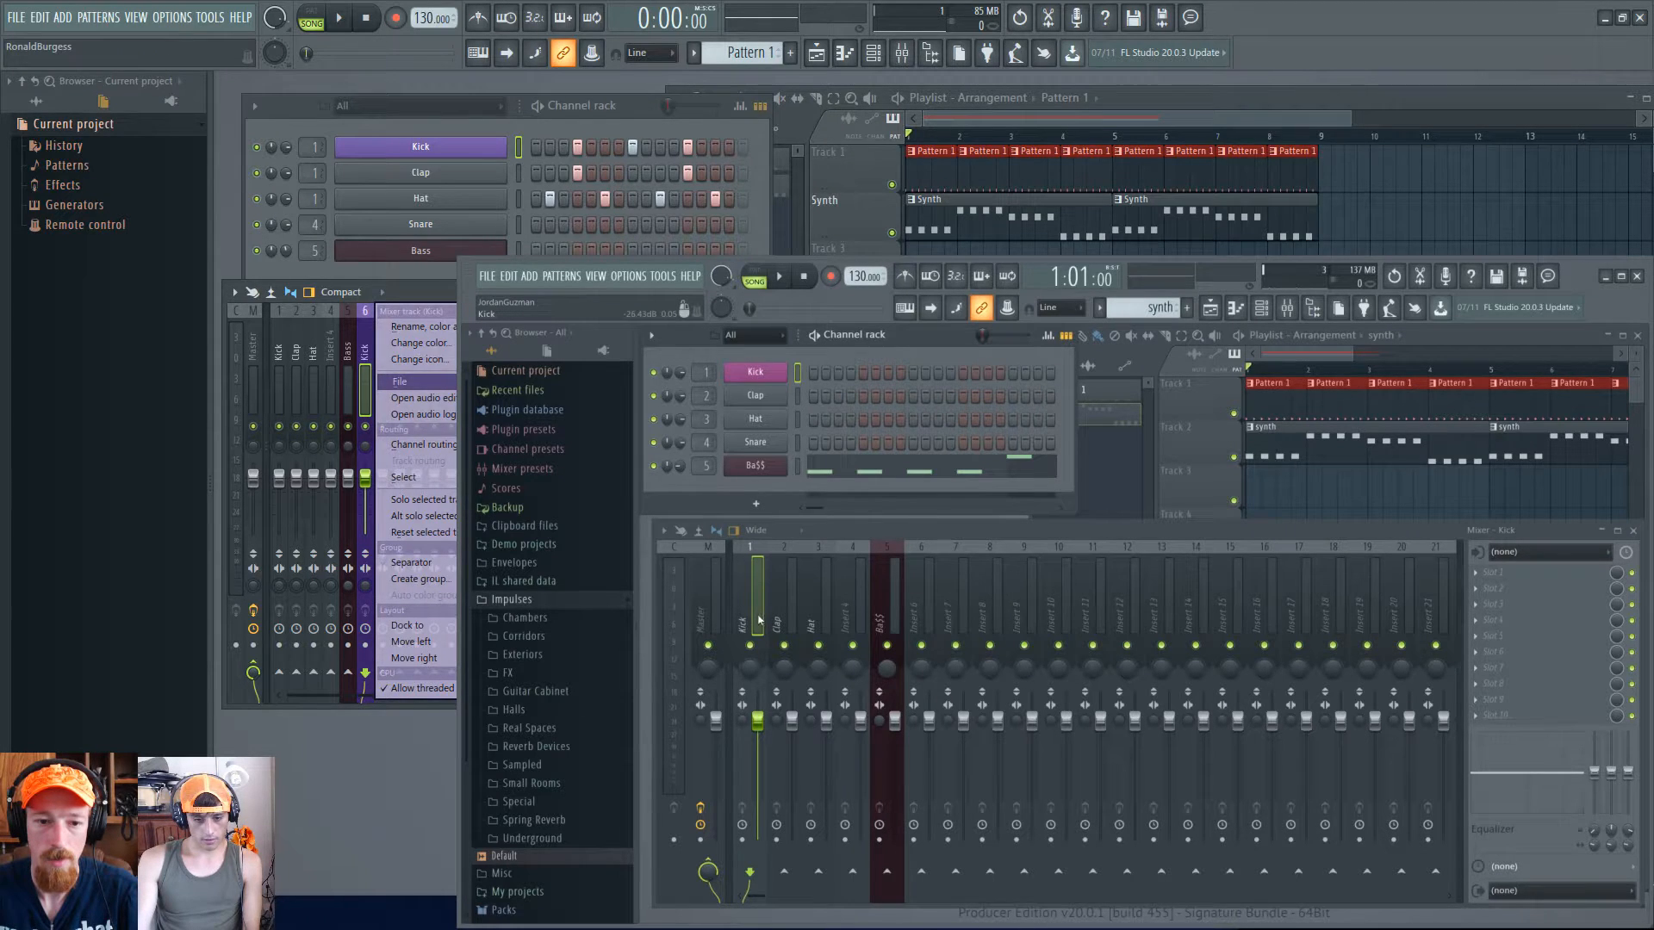
{"action": "left_click", "coordinate": [552, 419]}
{"action": "left_click", "coordinate": [277, 349]}
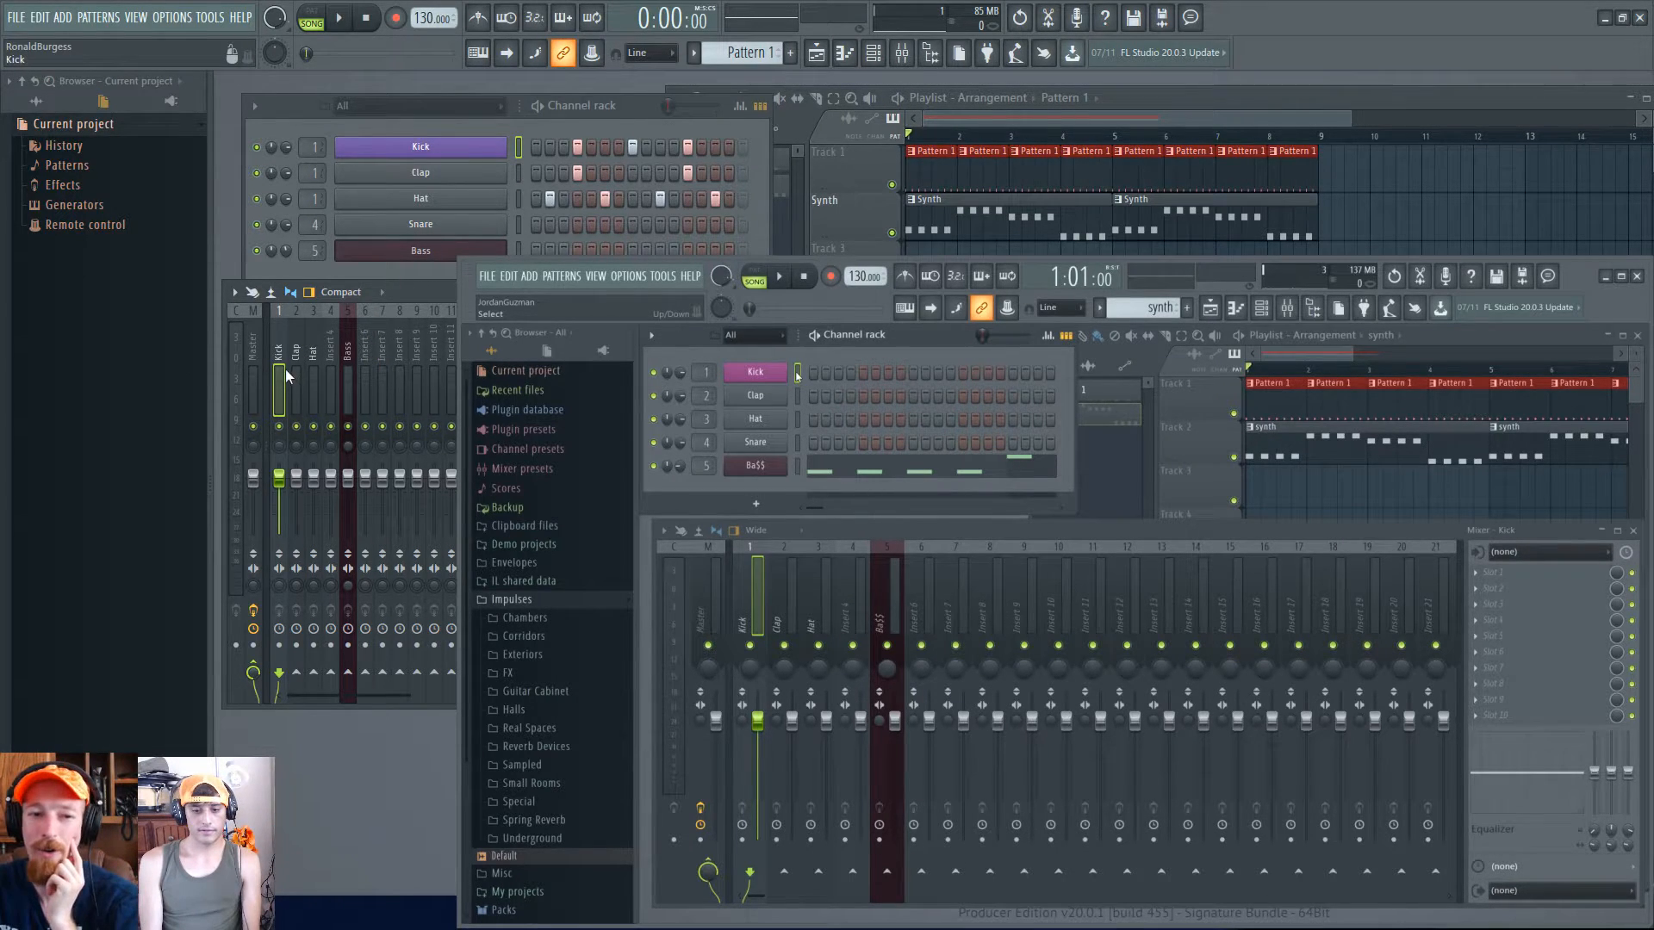
- Open and close the Kick channel's sampler window, and play and stop the main project's arrangement
{"action": "left_click", "coordinate": [489, 151]}
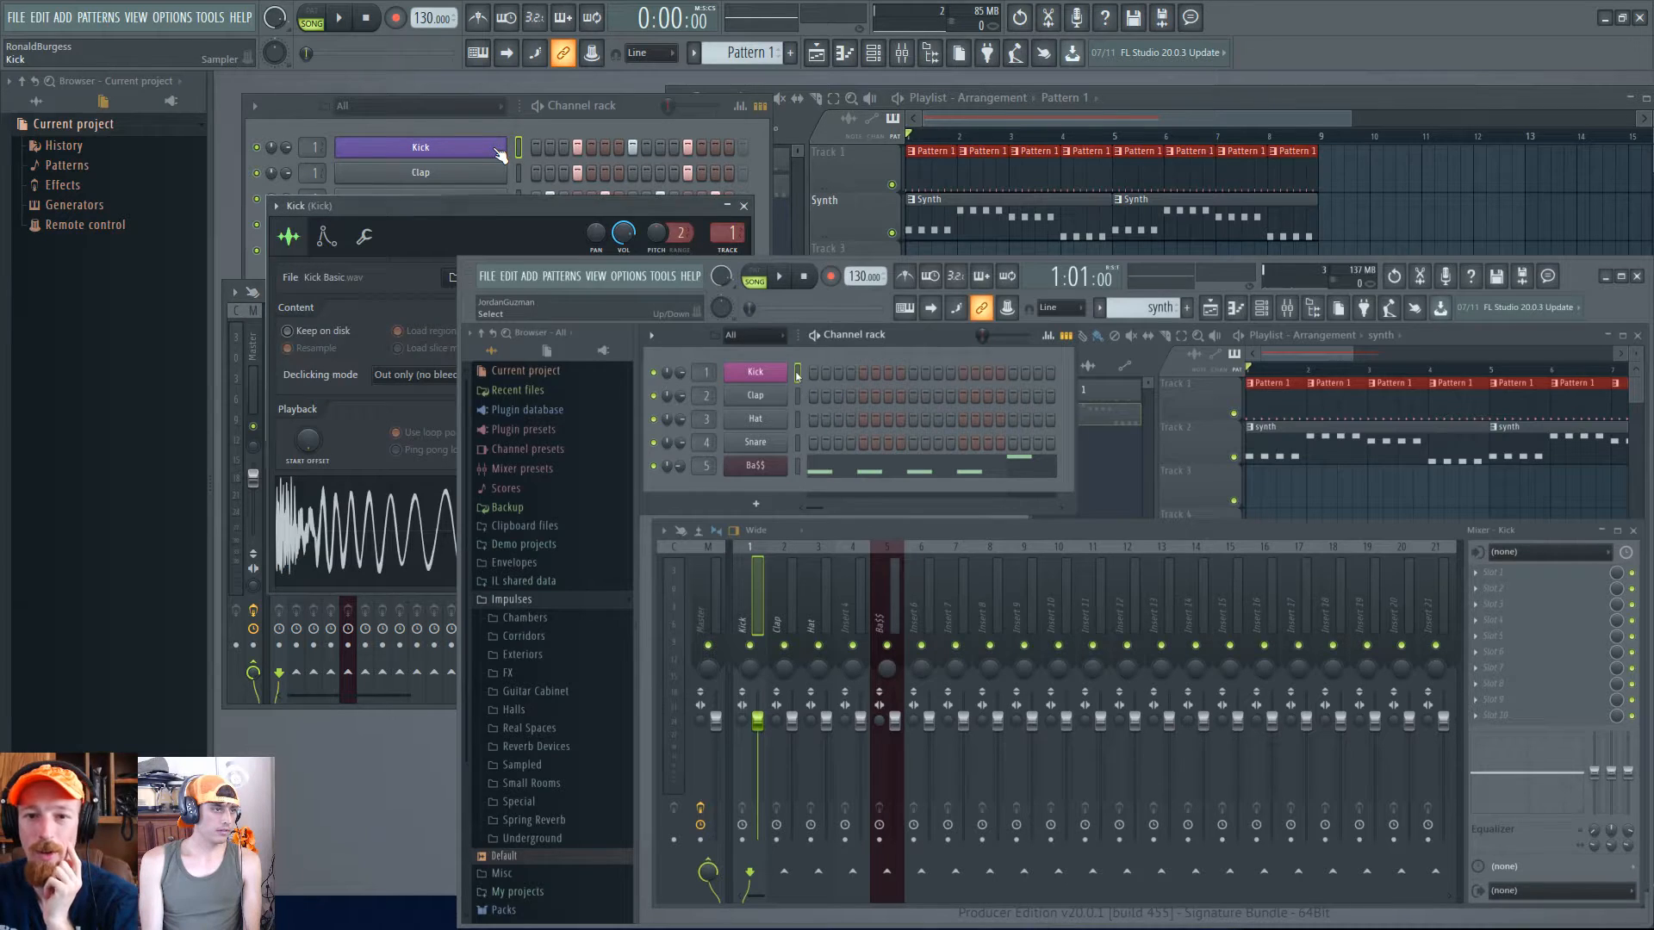
{"action": "left_click", "coordinate": [470, 157]}
{"action": "left_click", "coordinate": [910, 136]}
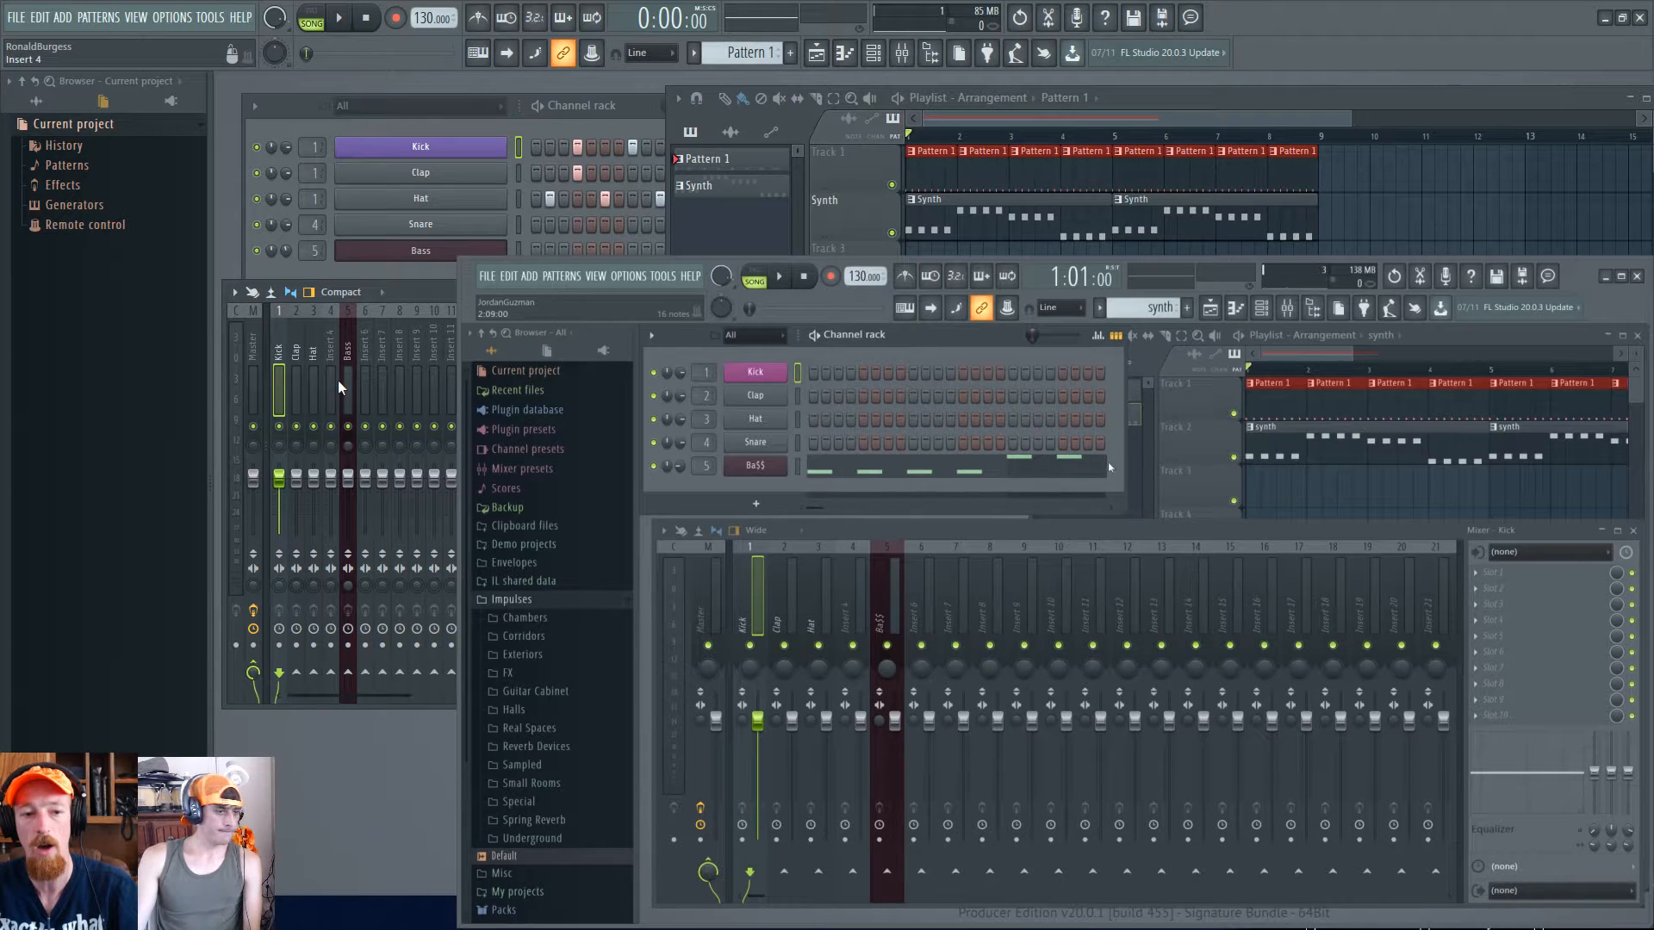
{"action": "key", "text": "space"}
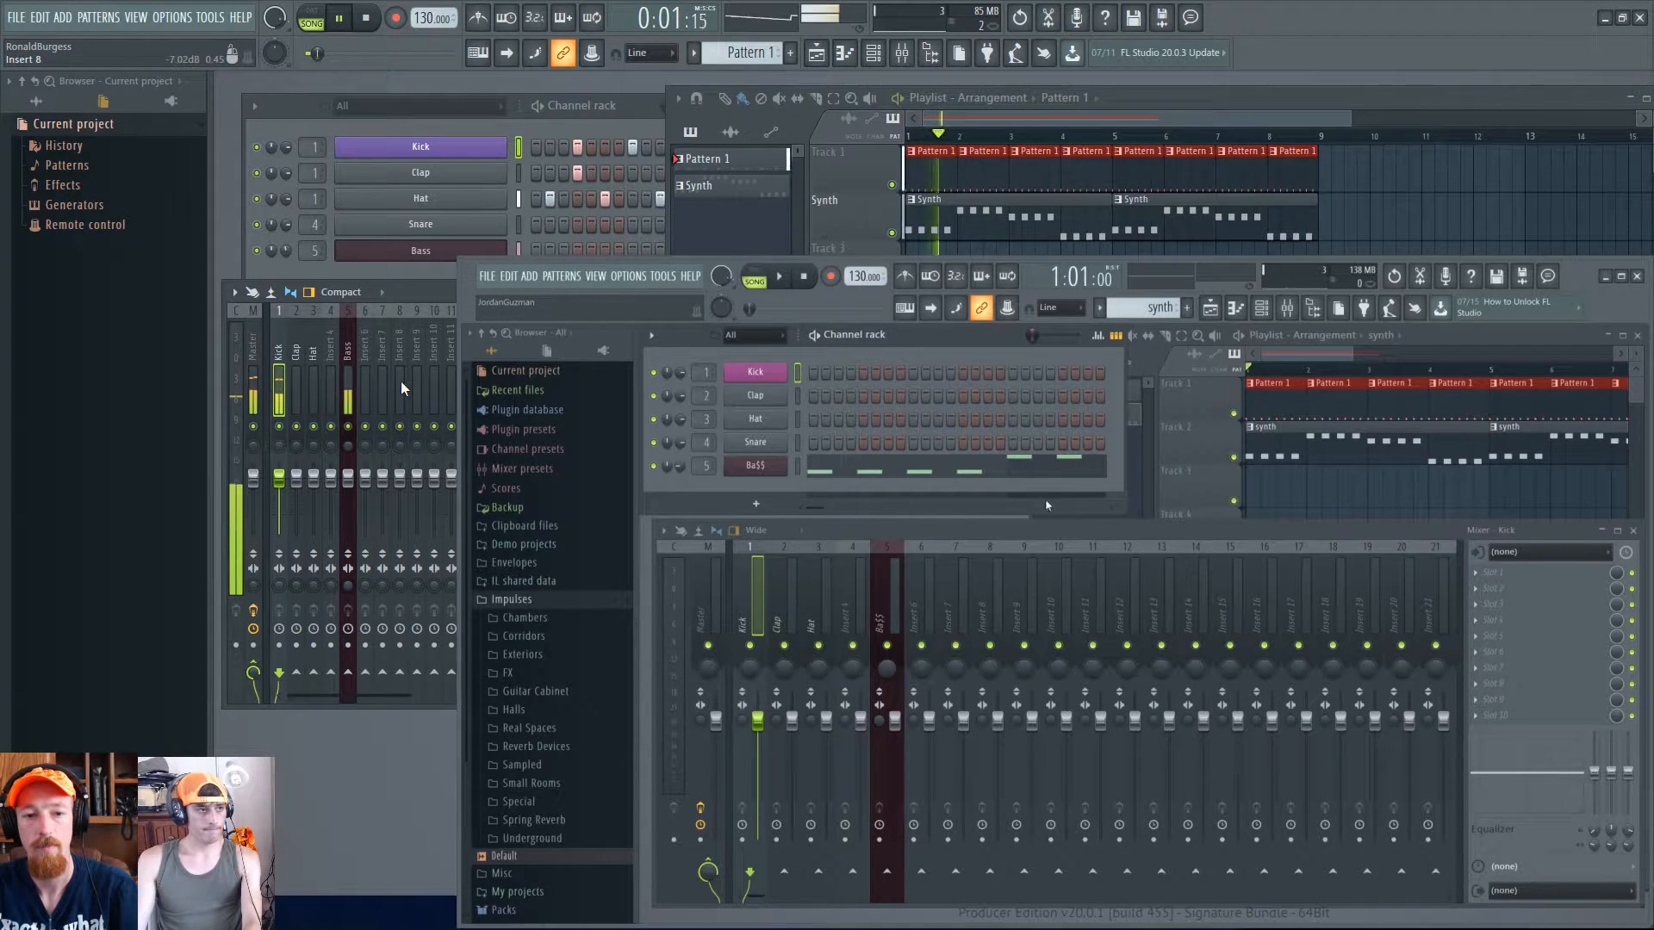
{"action": "key", "text": "space"}
- Route the Clap channel to mixer track 2 and the Hat channel to mixer track 3 in the main project
{"action": "left_click", "coordinate": [300, 360]}
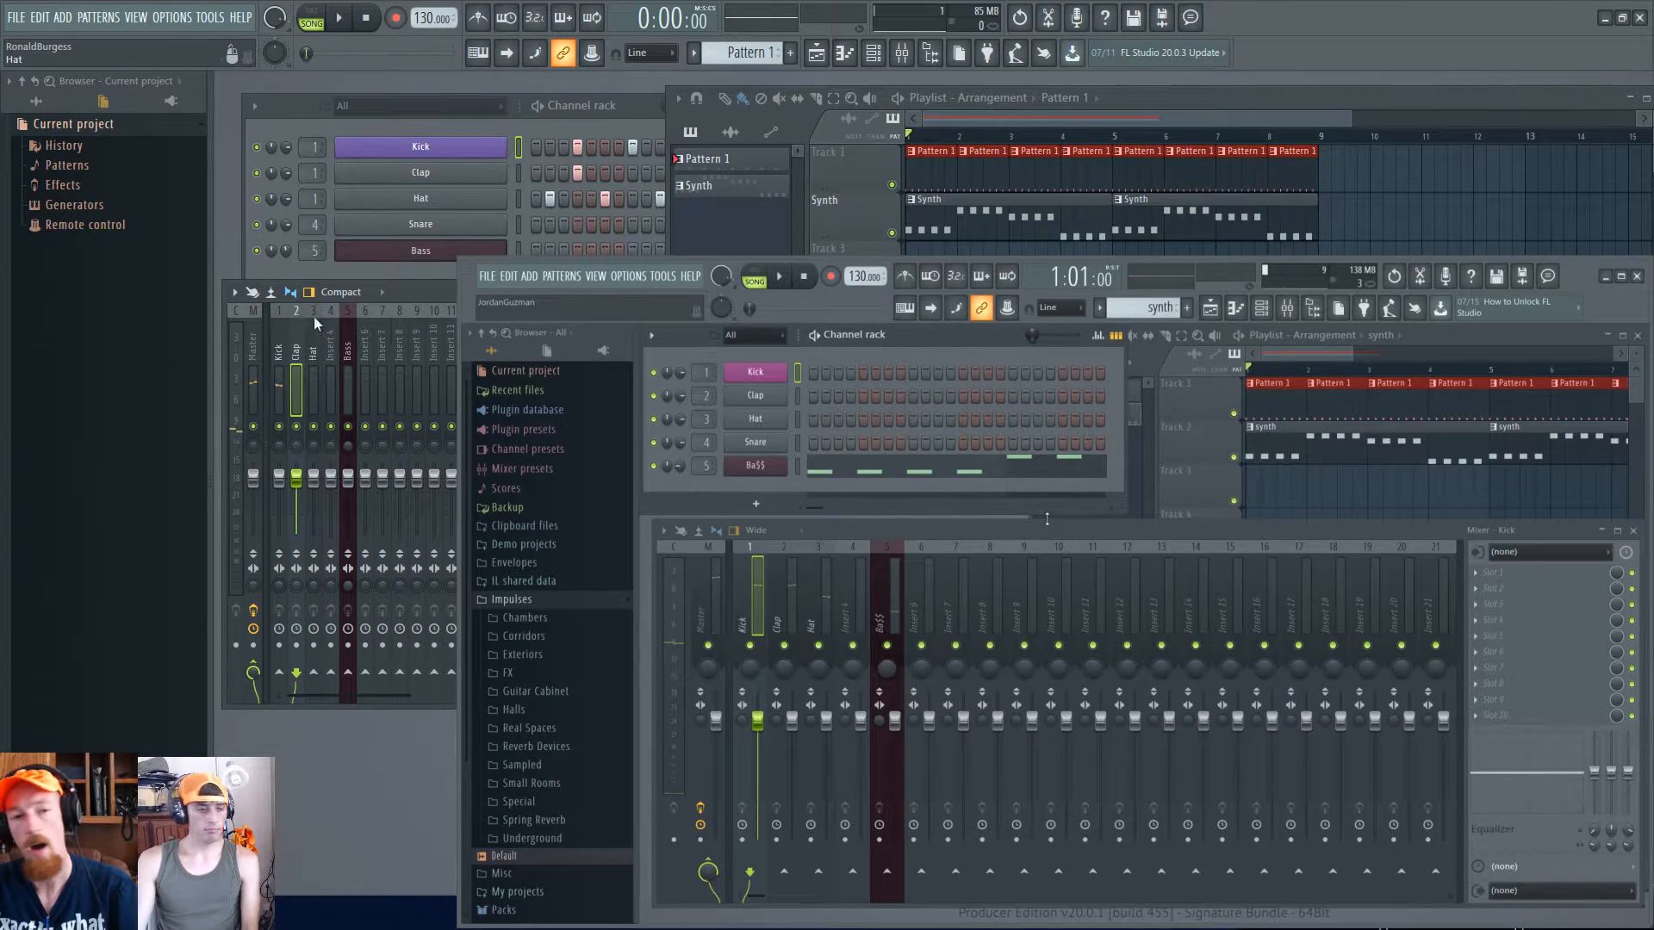
{"action": "left_click", "coordinate": [318, 173]}
{"action": "left_click_drag", "start_coordinate": [319, 173], "coordinate": [319, 182]}
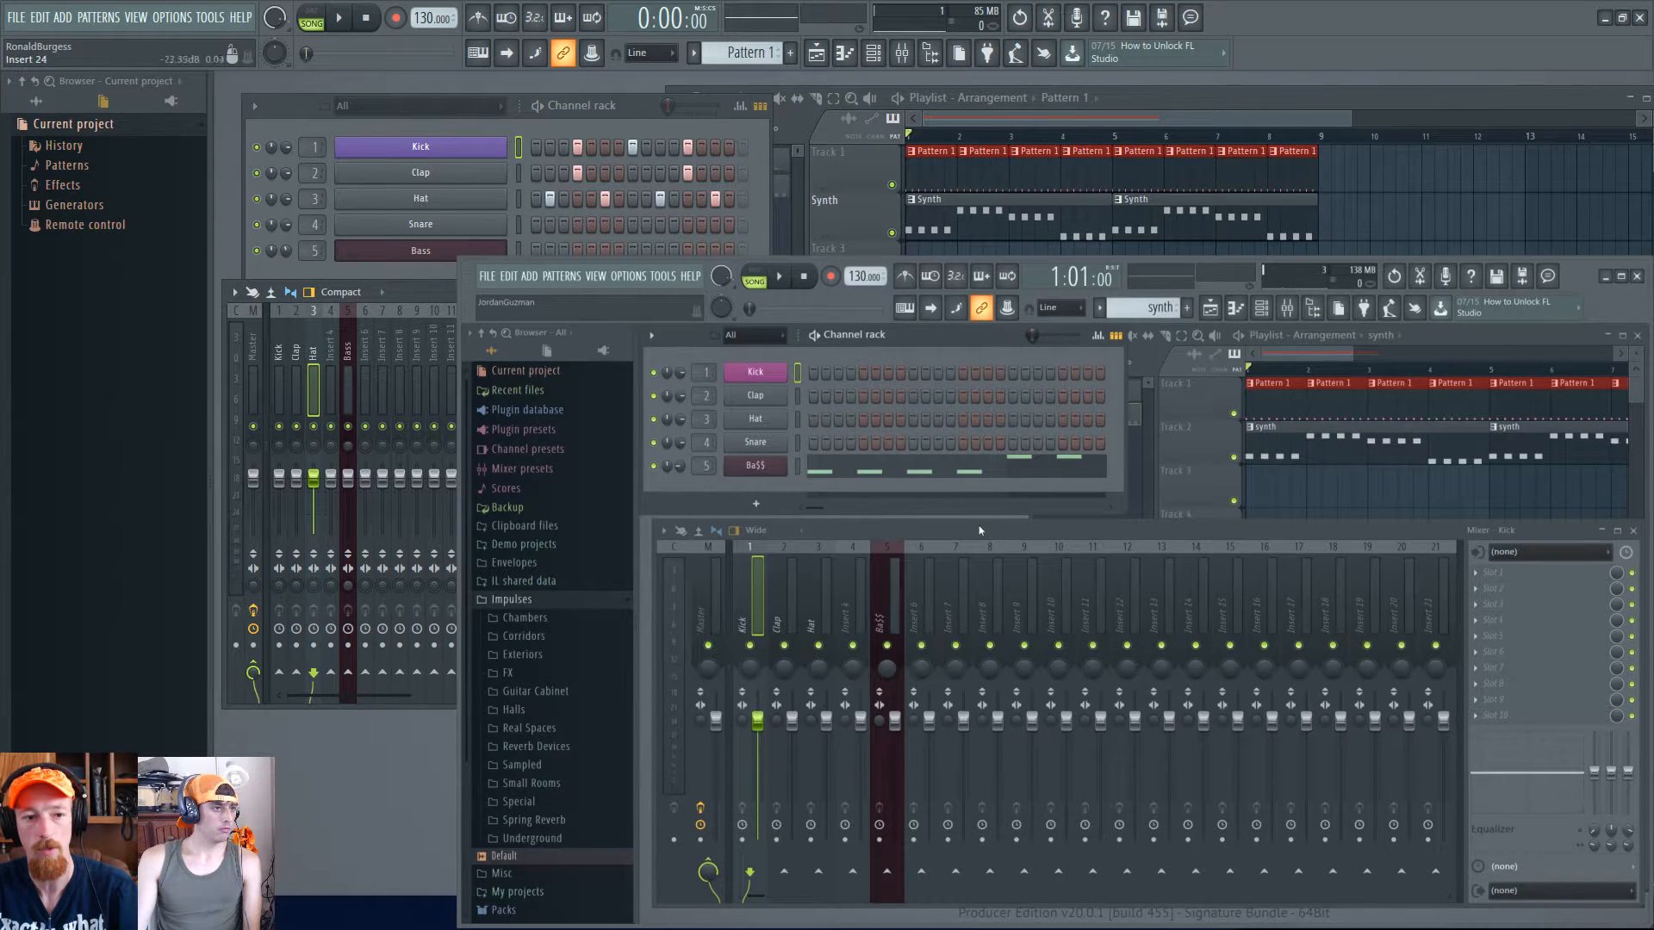
- Play and stop the main and inset arrangements to check the levels on the separate mixer tracks
{"action": "key", "text": "space"}
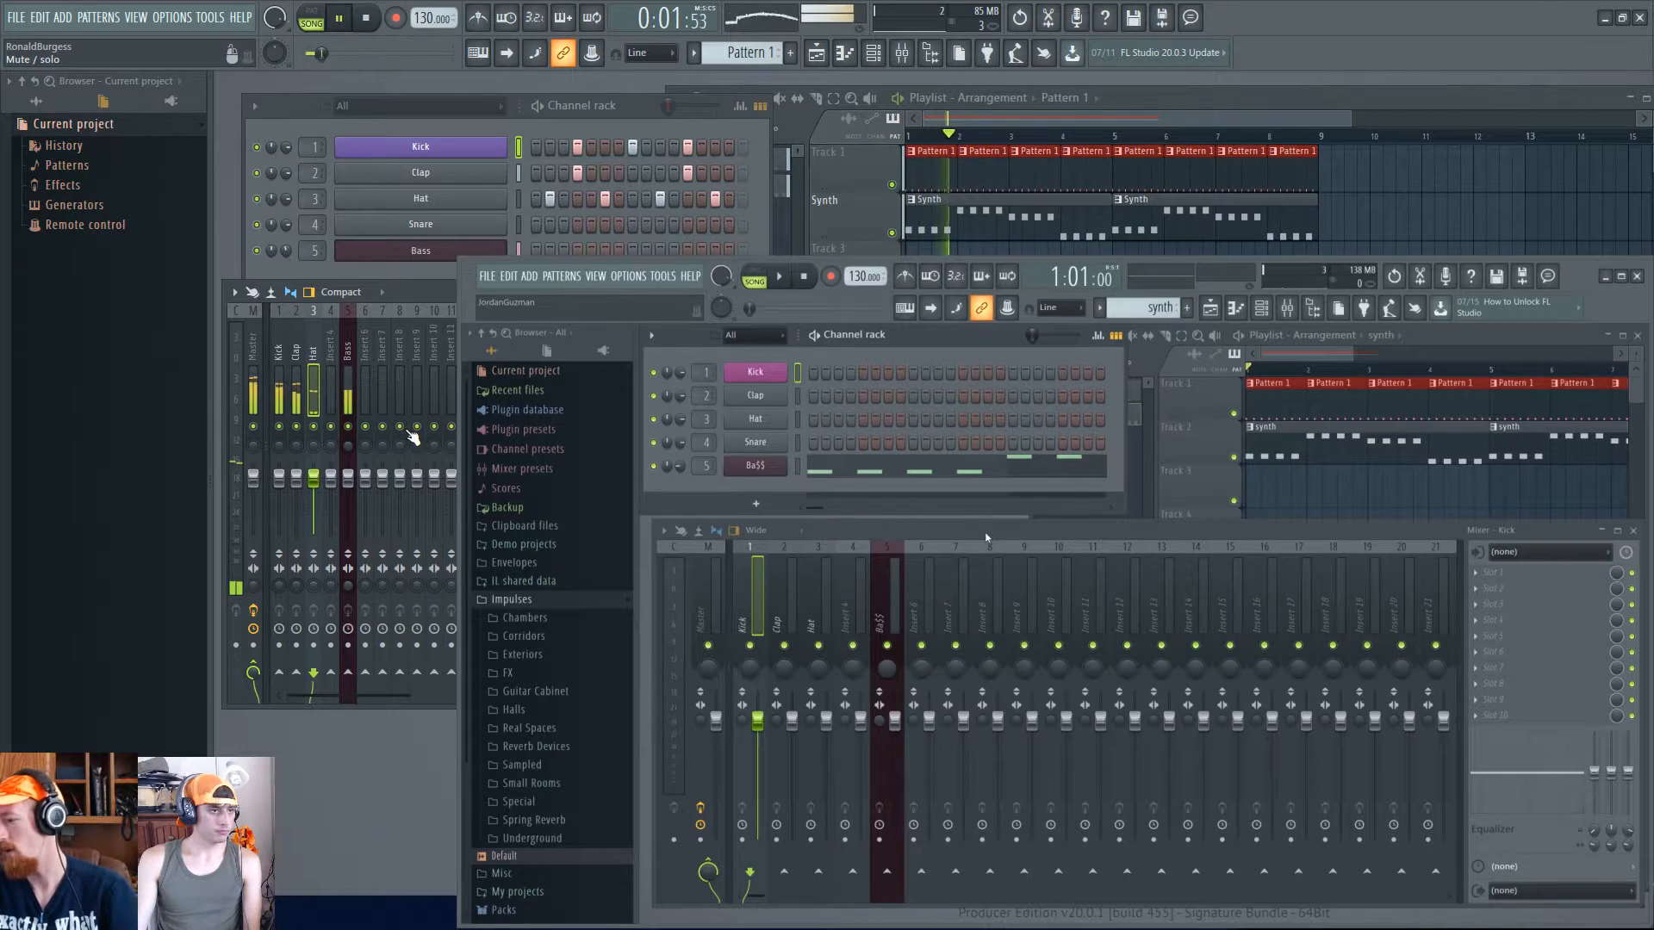
{"action": "key", "text": "space"}
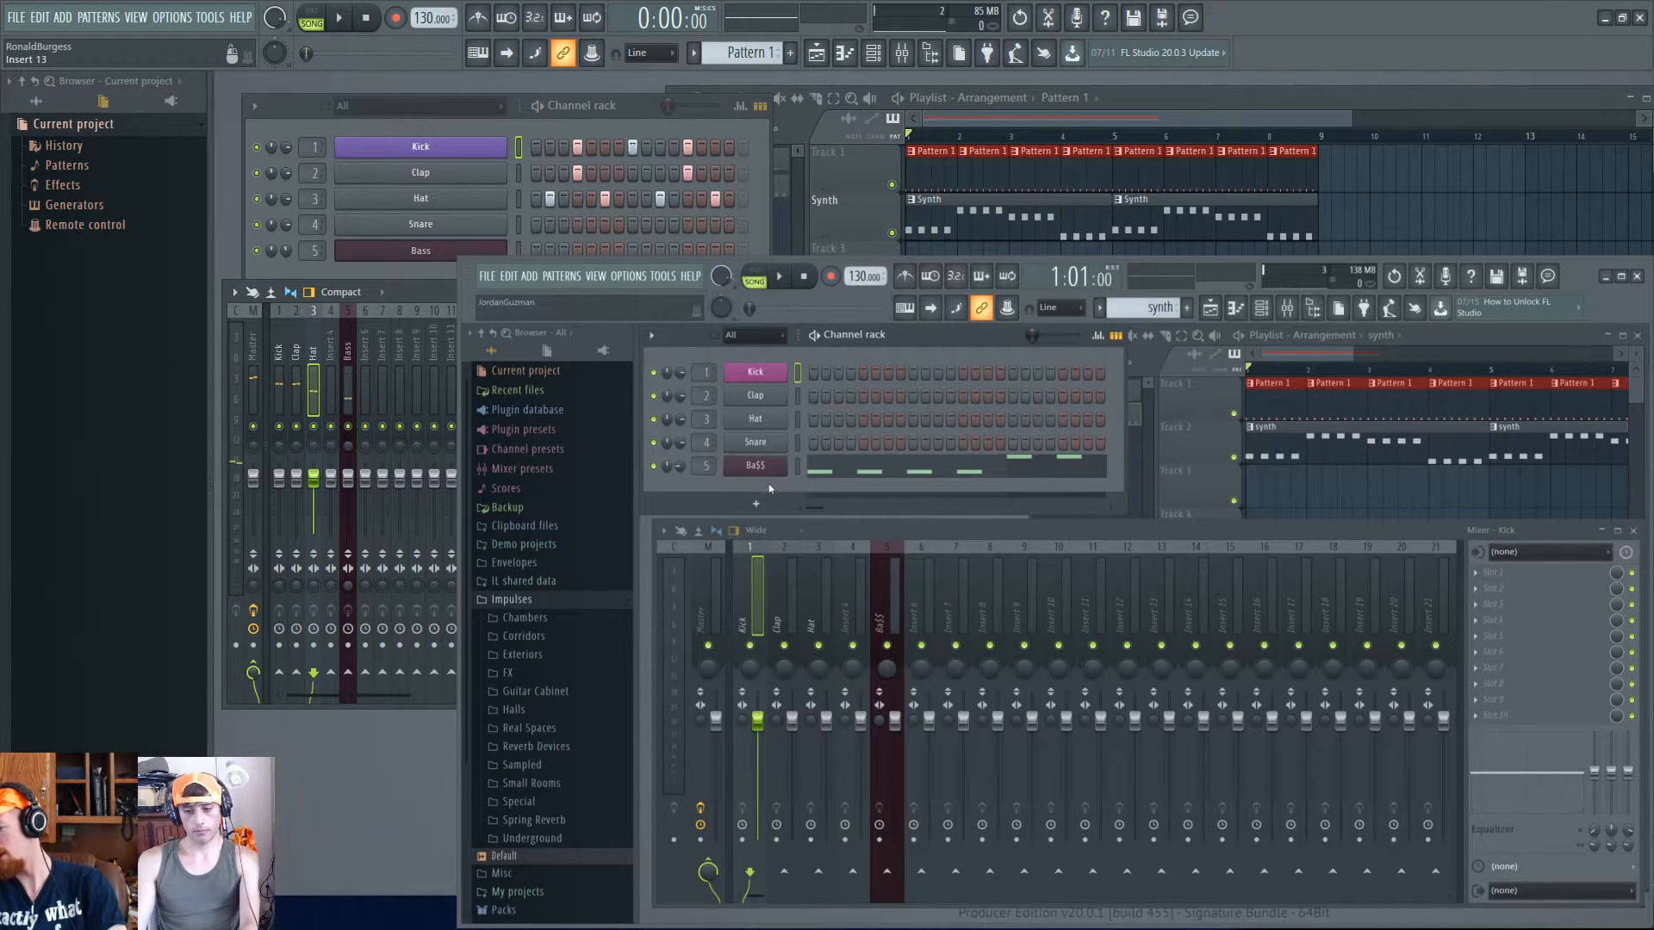
{"action": "key", "text": "space"}
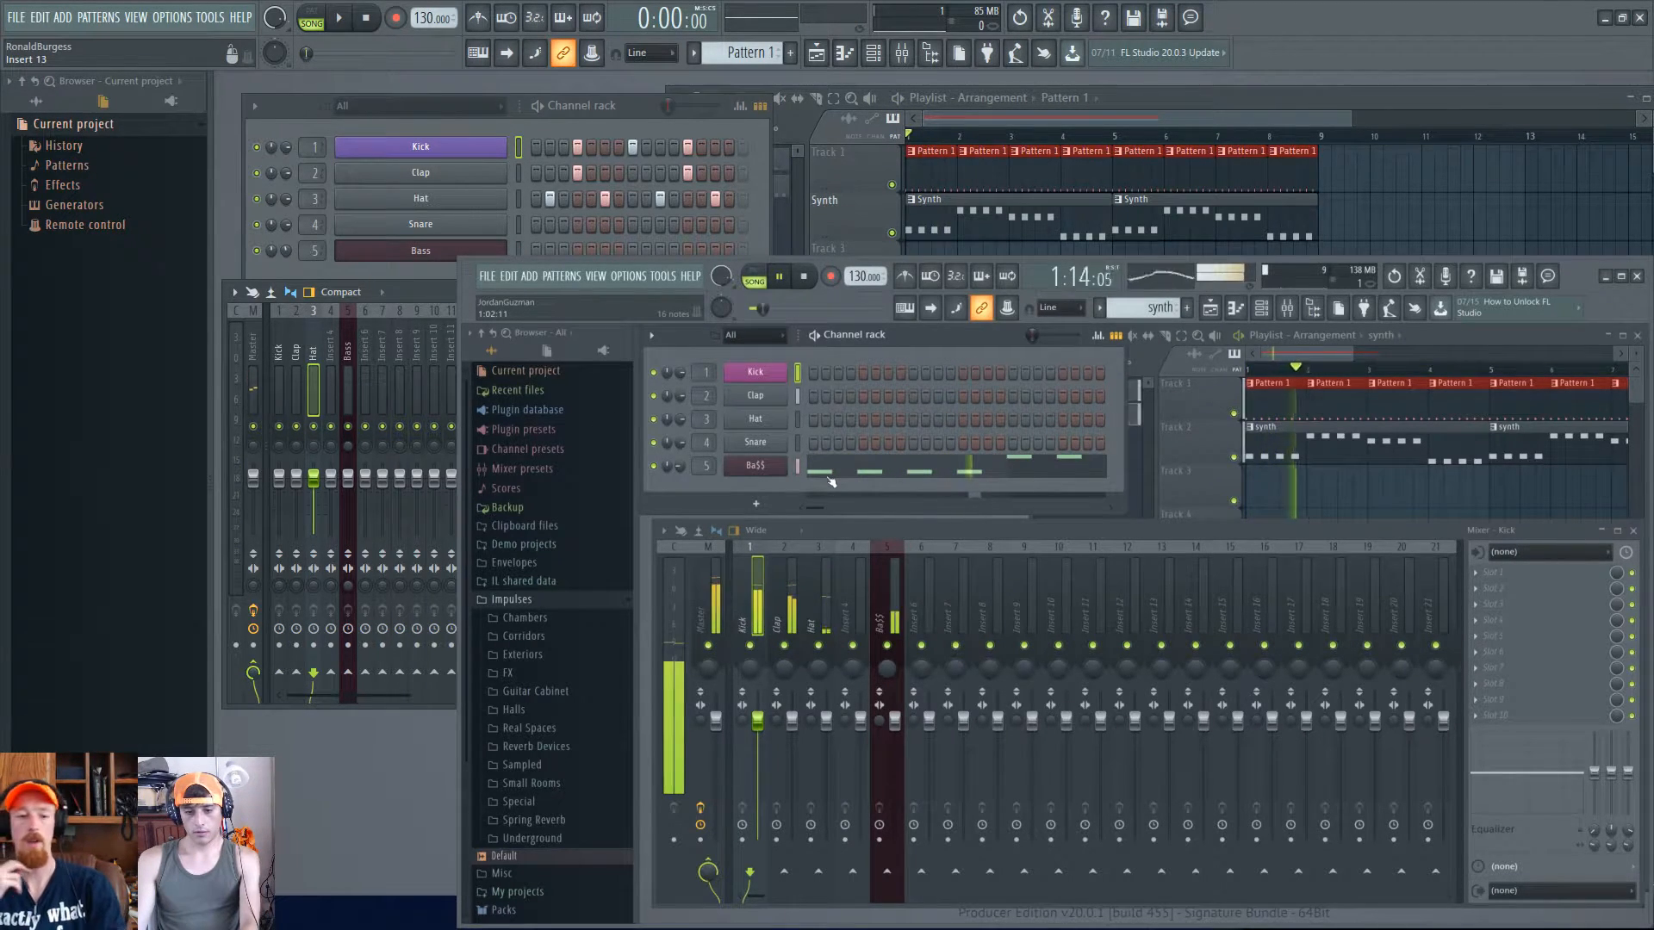
{"action": "key", "text": "space"}
- Bring the main project's playlist, channel rack and mixer to the front in turn
{"action": "left_click", "coordinate": [1088, 115]}
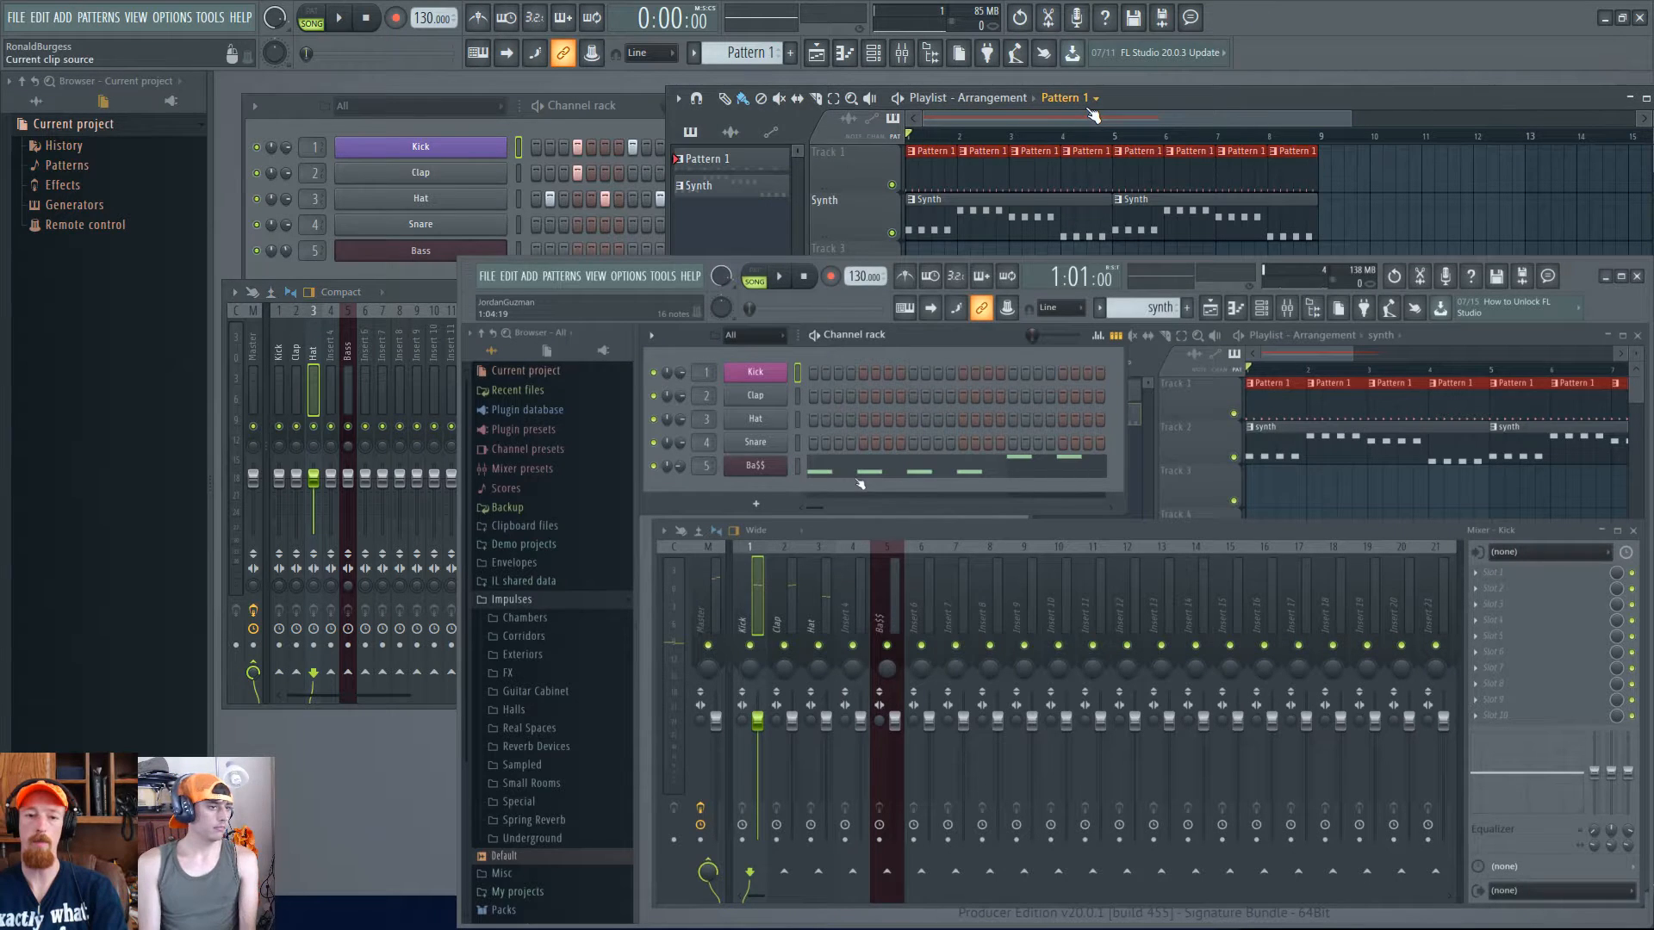
{"action": "key", "text": "F6"}
{"action": "key", "text": "F9"}
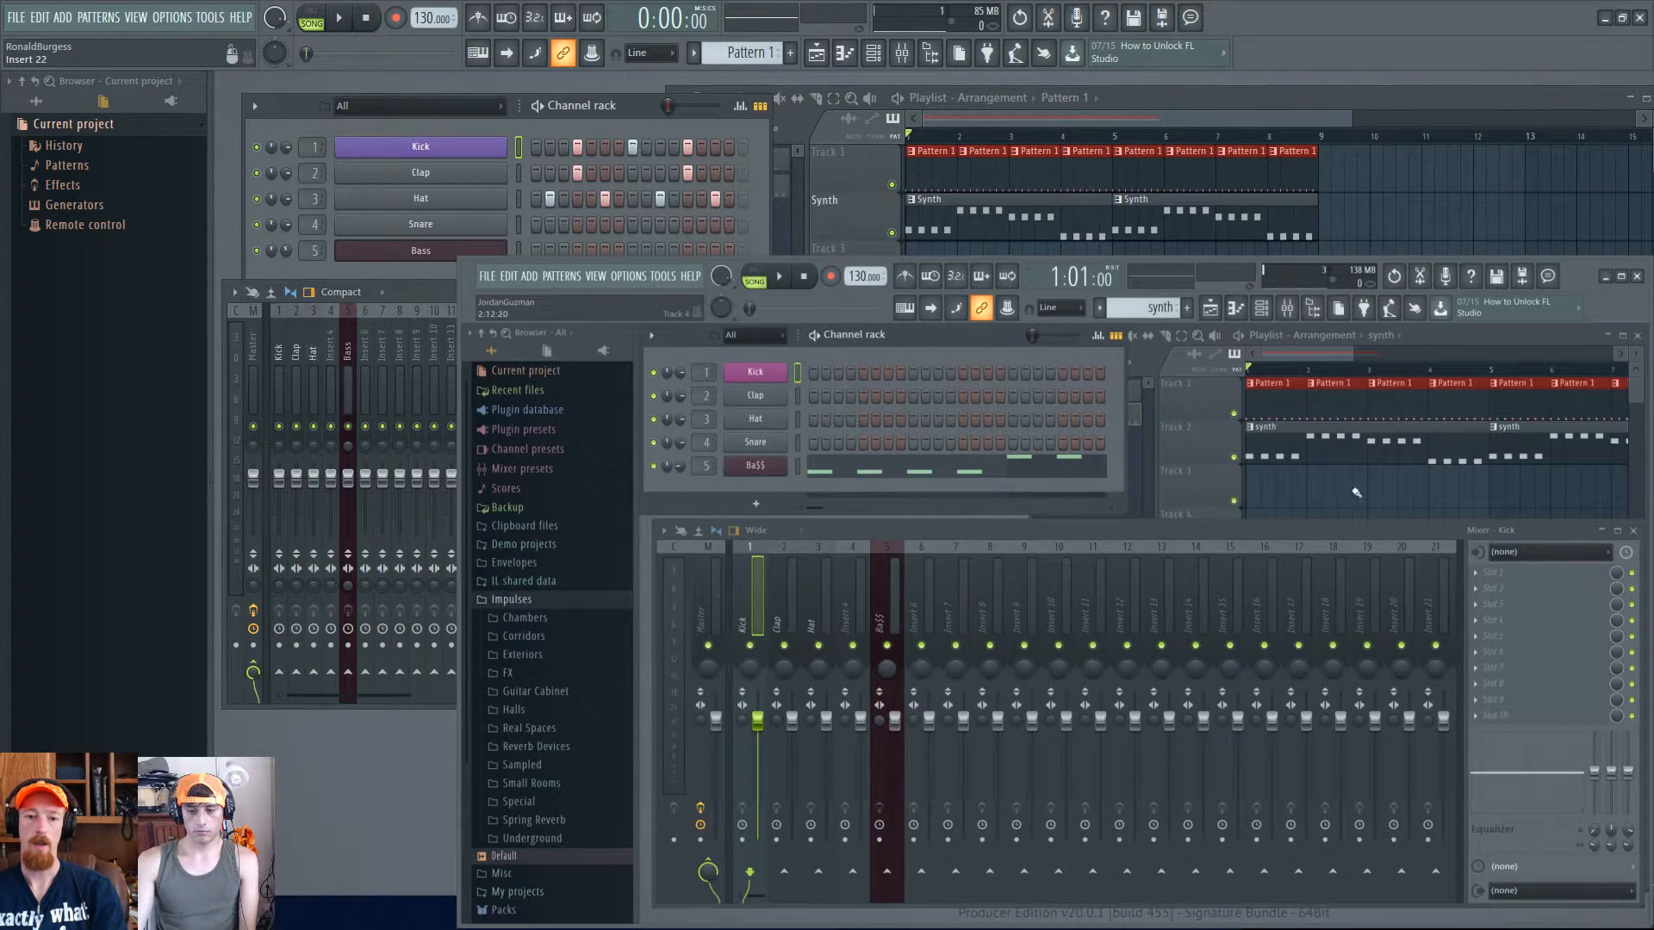
- Deselect the Pattern 1 clips in the inset playlist, and bring the inset channel rack and mixer to the front
{"action": "left_click", "coordinate": [1290, 495]}
{"action": "right_click", "coordinate": [1360, 495]}
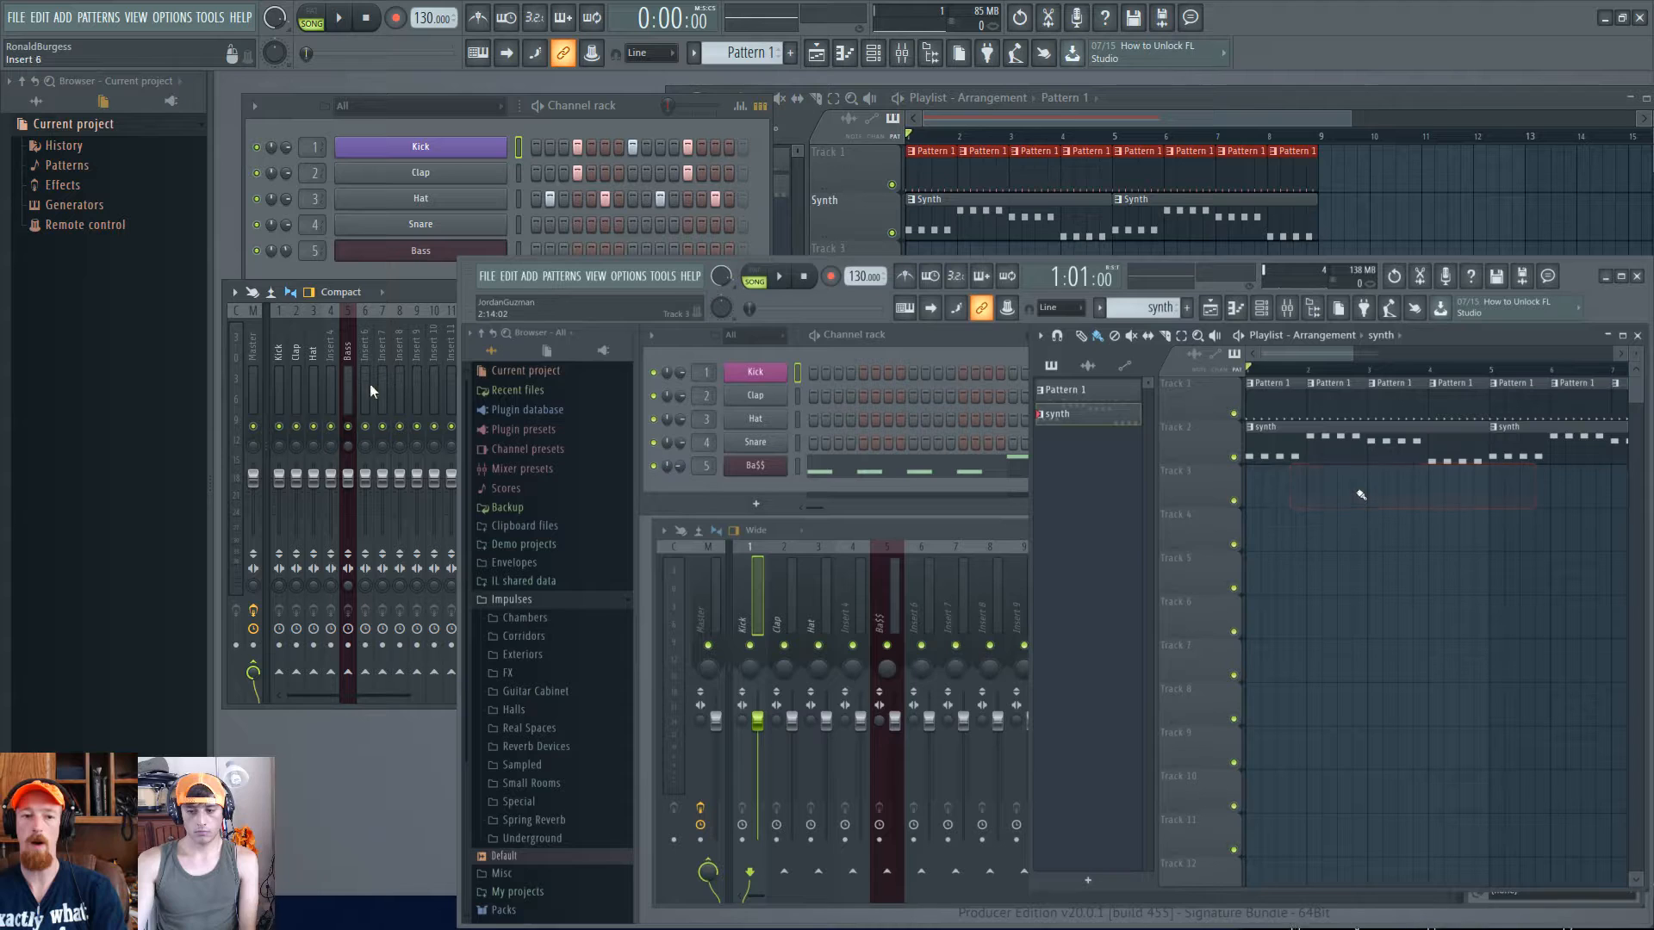
{"action": "left_click", "coordinate": [861, 508]}
{"action": "left_click", "coordinate": [939, 531]}
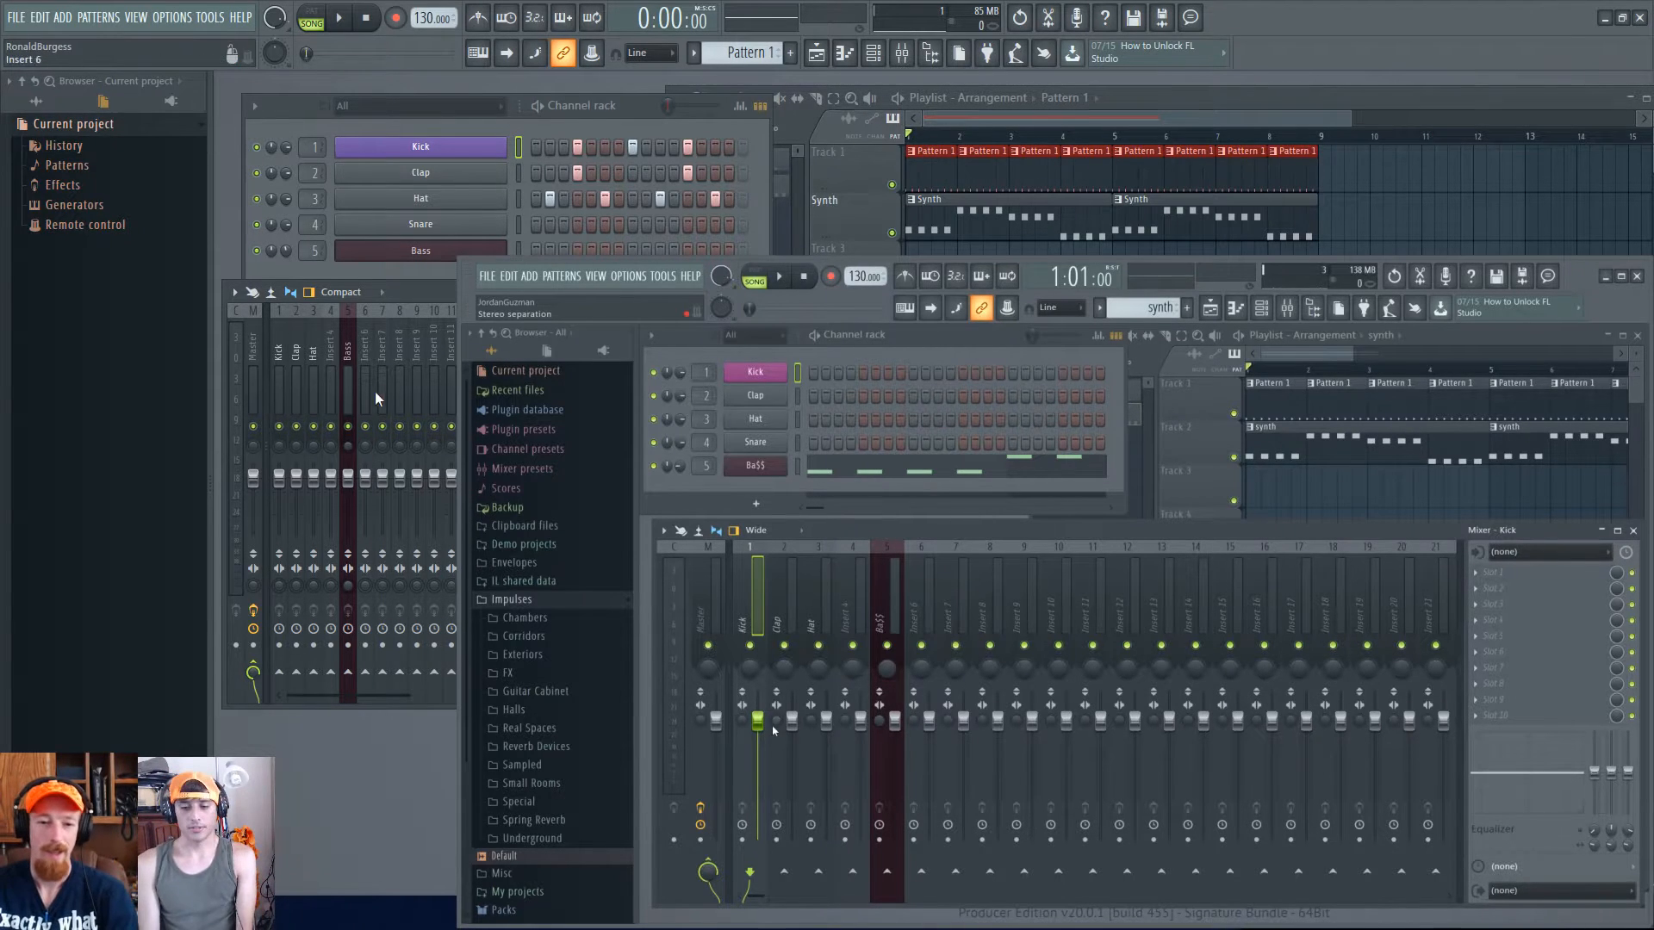
- Try out the pan controls on the Kick and Clap tracks in the main mixer and the Kick track in the inset mixer
{"action": "left_click", "coordinate": [279, 448]}
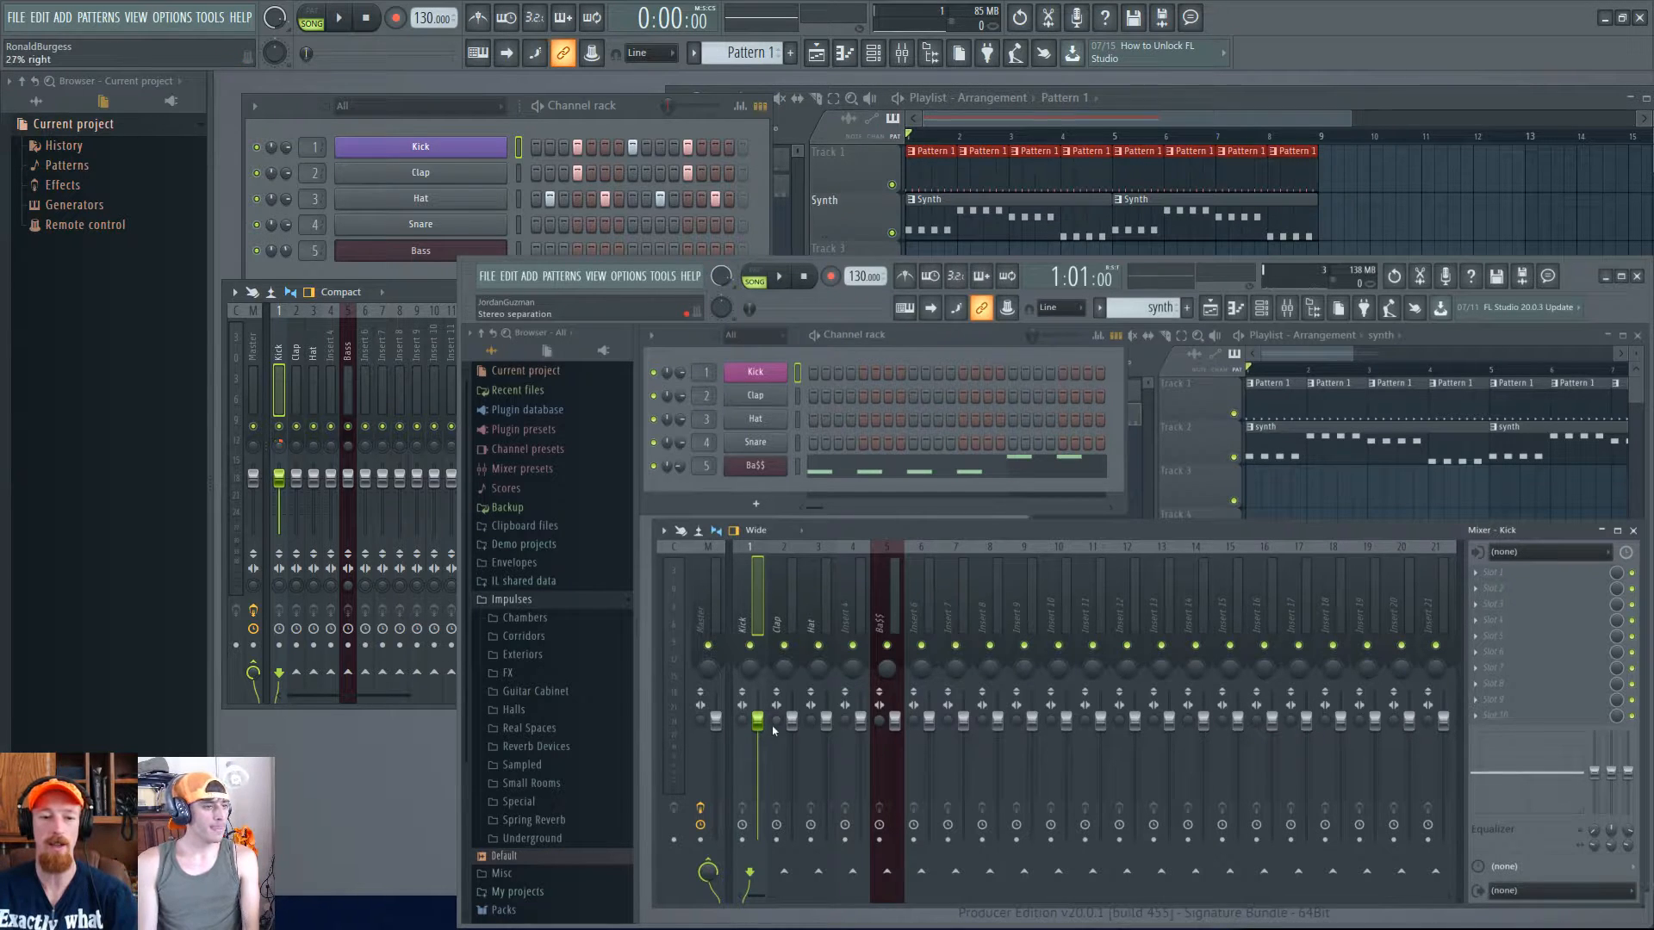
{"action": "mouse_move", "coordinate": [296, 446]}
{"action": "left_mouse_down"}
{"action": "mouse_move", "coordinate": [296, 469]}
{"action": "mouse_move", "coordinate": [298, 439]}
{"action": "left_mouse_up"}
{"action": "left_click_drag", "start_coordinate": [754, 665], "coordinate": [754, 657]}
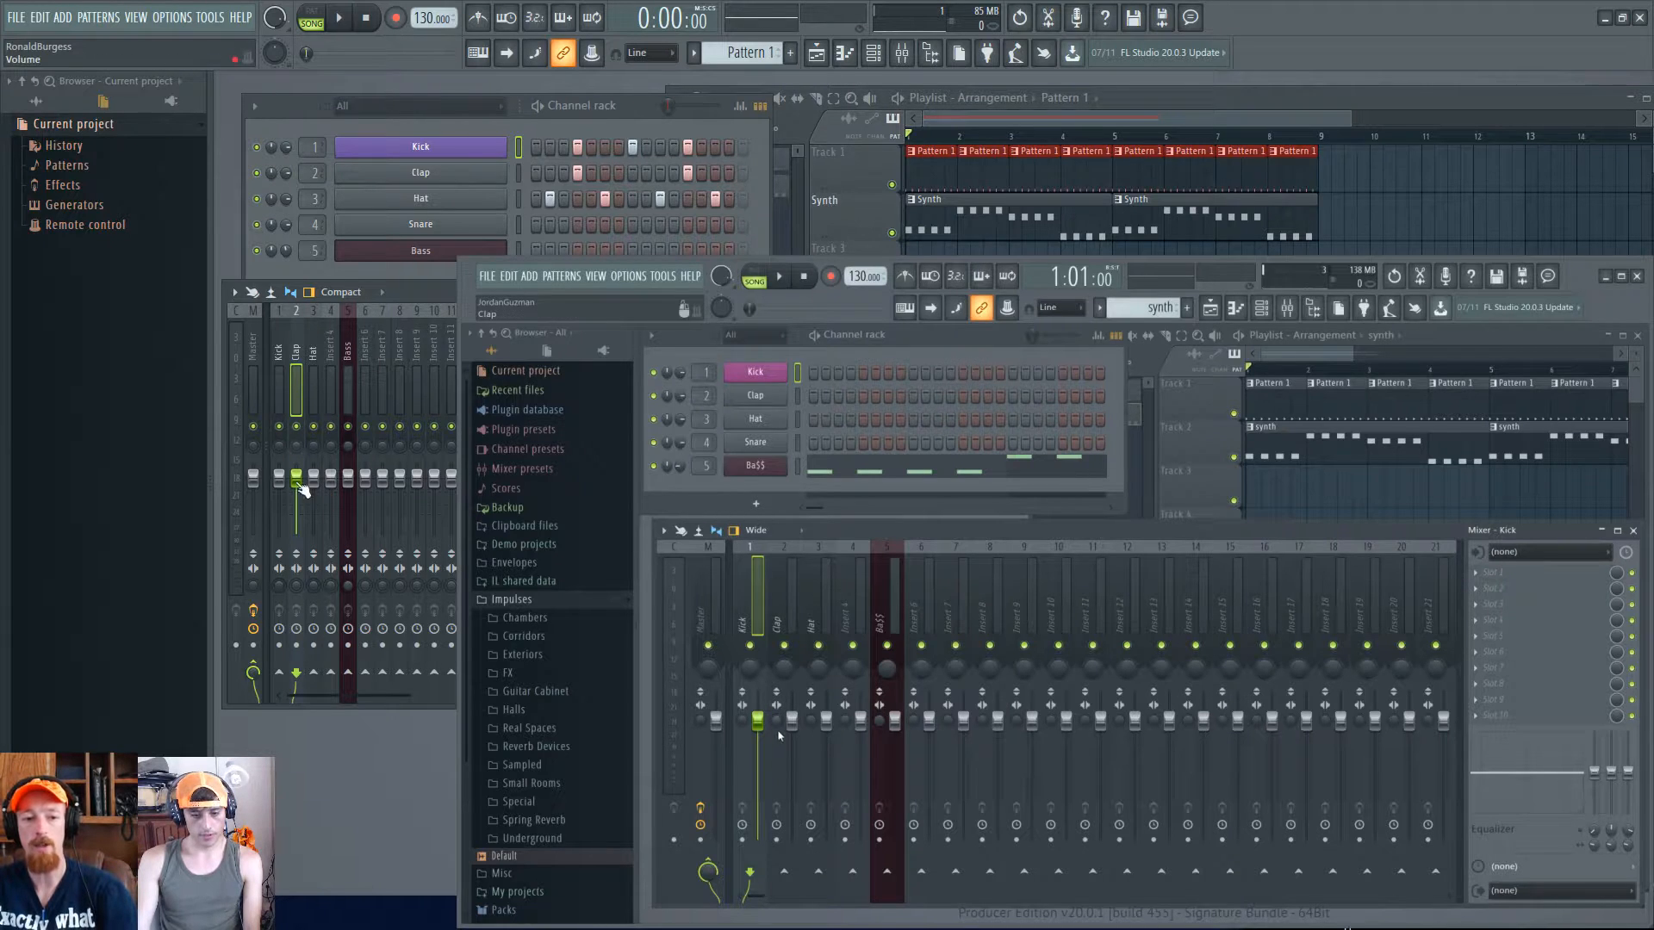
- Try out the pan and volume controls in the main mixer, and reset the Kick, Clap and Hat faders to their defaults
{"action": "mouse_move", "coordinate": [302, 447]}
{"action": "left_mouse_down"}
{"action": "mouse_move", "coordinate": [302, 465]}
{"action": "mouse_move", "coordinate": [301, 447]}
{"action": "left_mouse_up"}
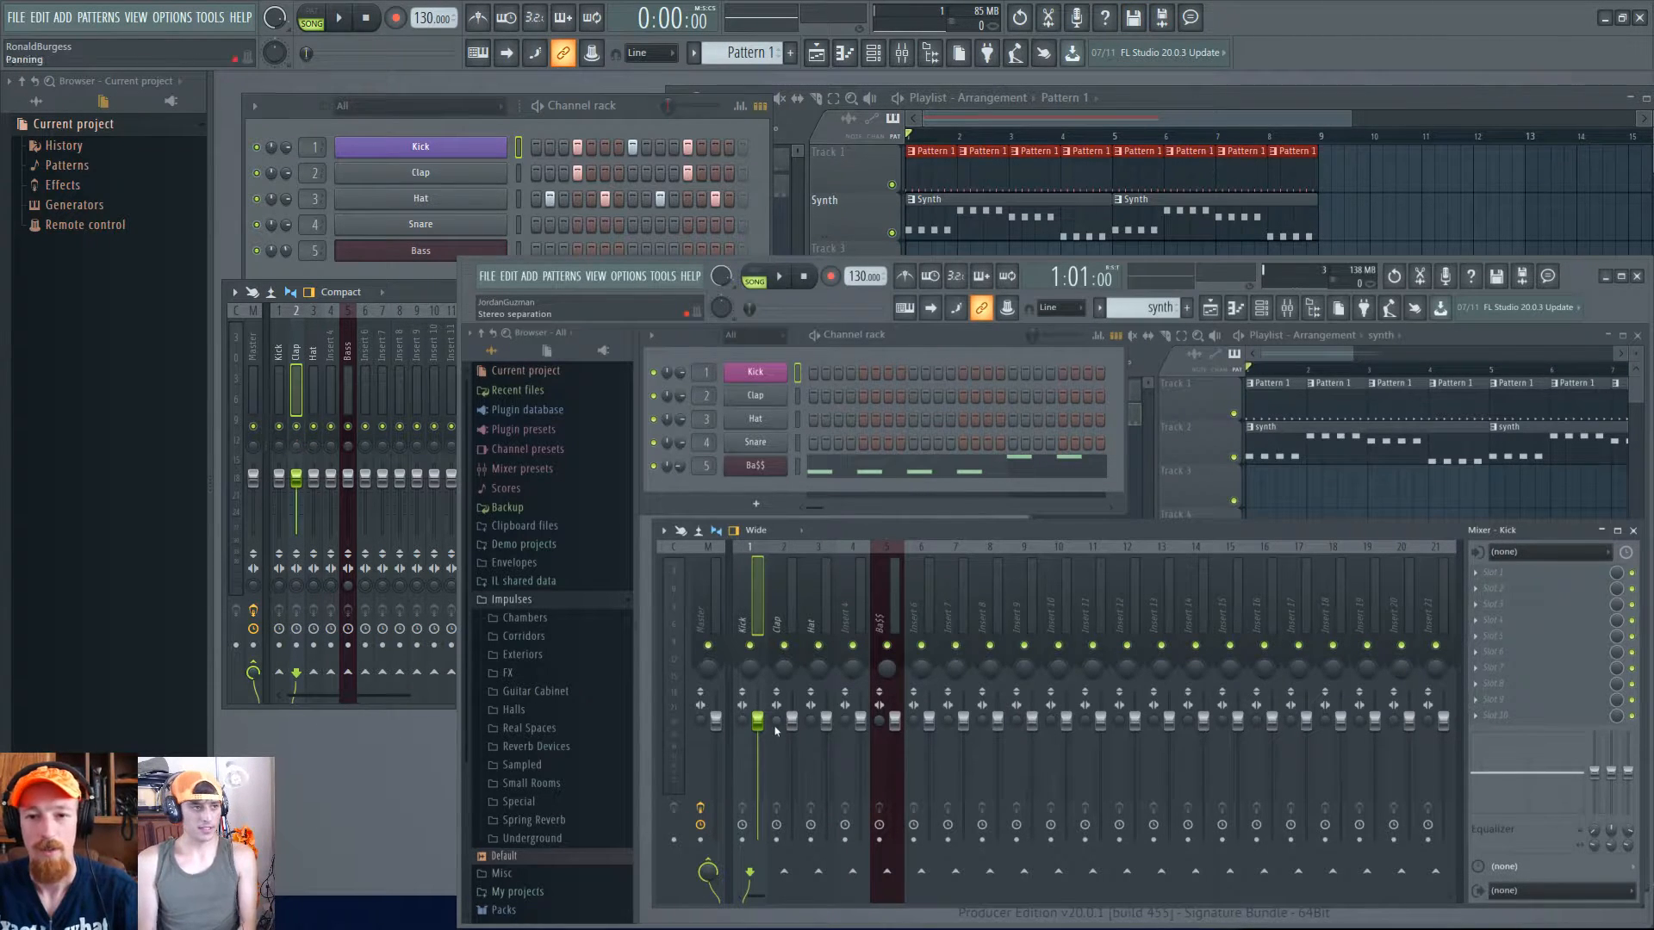
{"action": "left_click", "coordinate": [967, 134]}
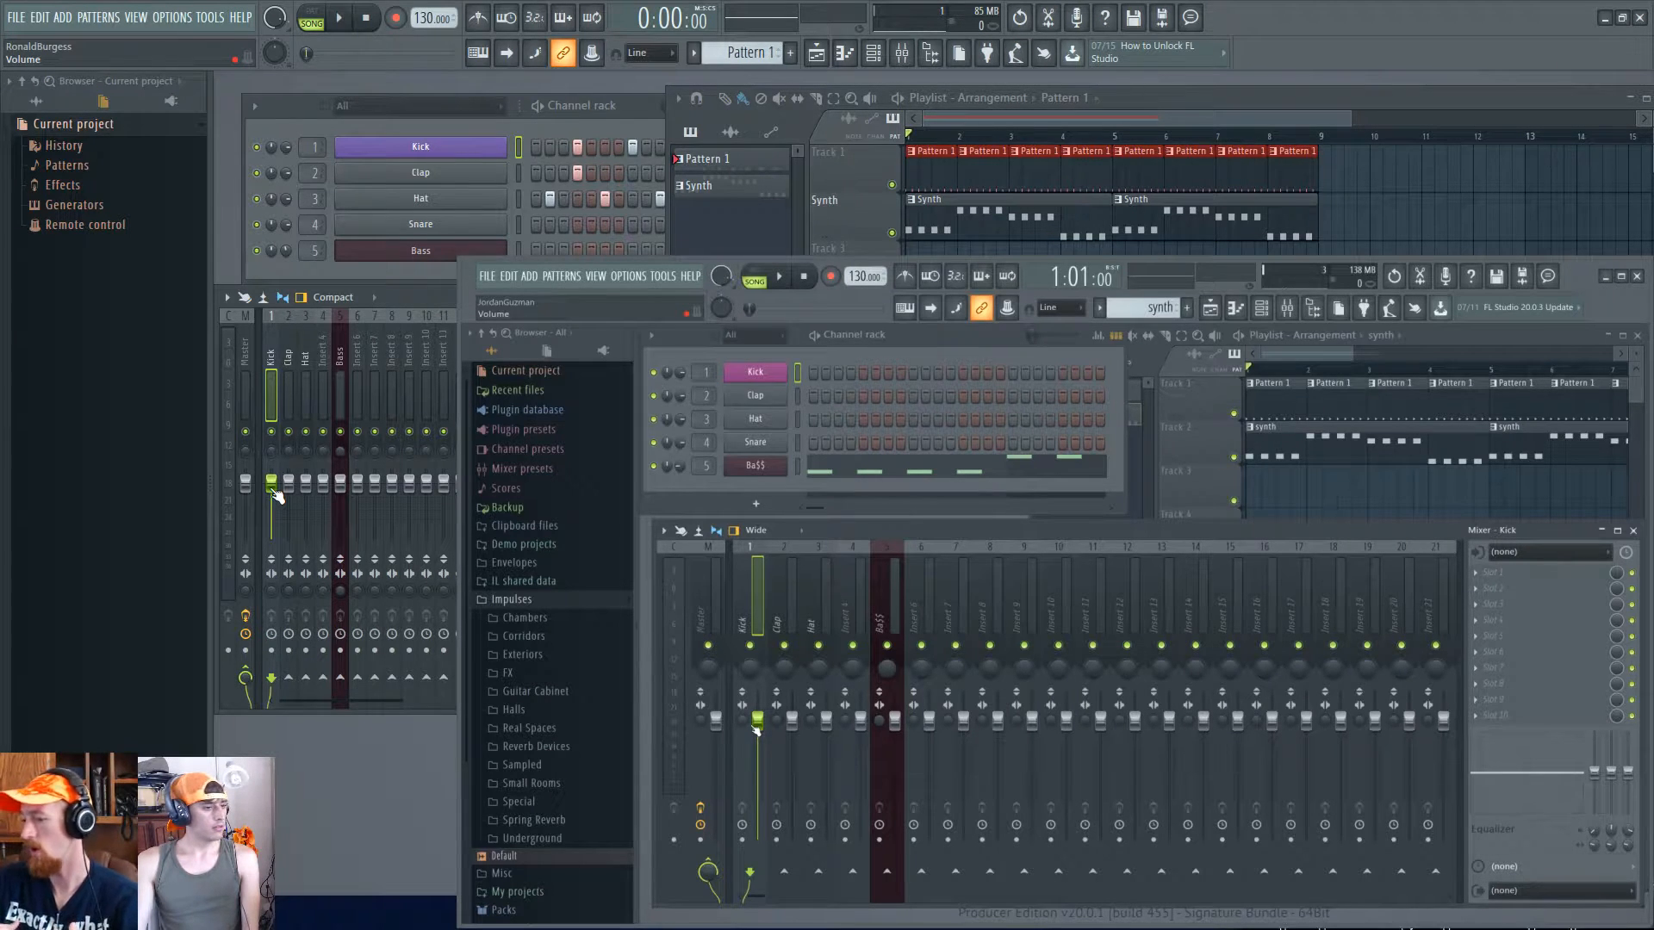
{"action": "left_click_drag", "start_coordinate": [272, 489], "coordinate": [305, 478]}
{"action": "left_click", "coordinate": [305, 478], "text": "alt"}
{"action": "left_click", "coordinate": [274, 474], "text": "alt"}
{"action": "left_click", "coordinate": [289, 477], "text": "alt"}
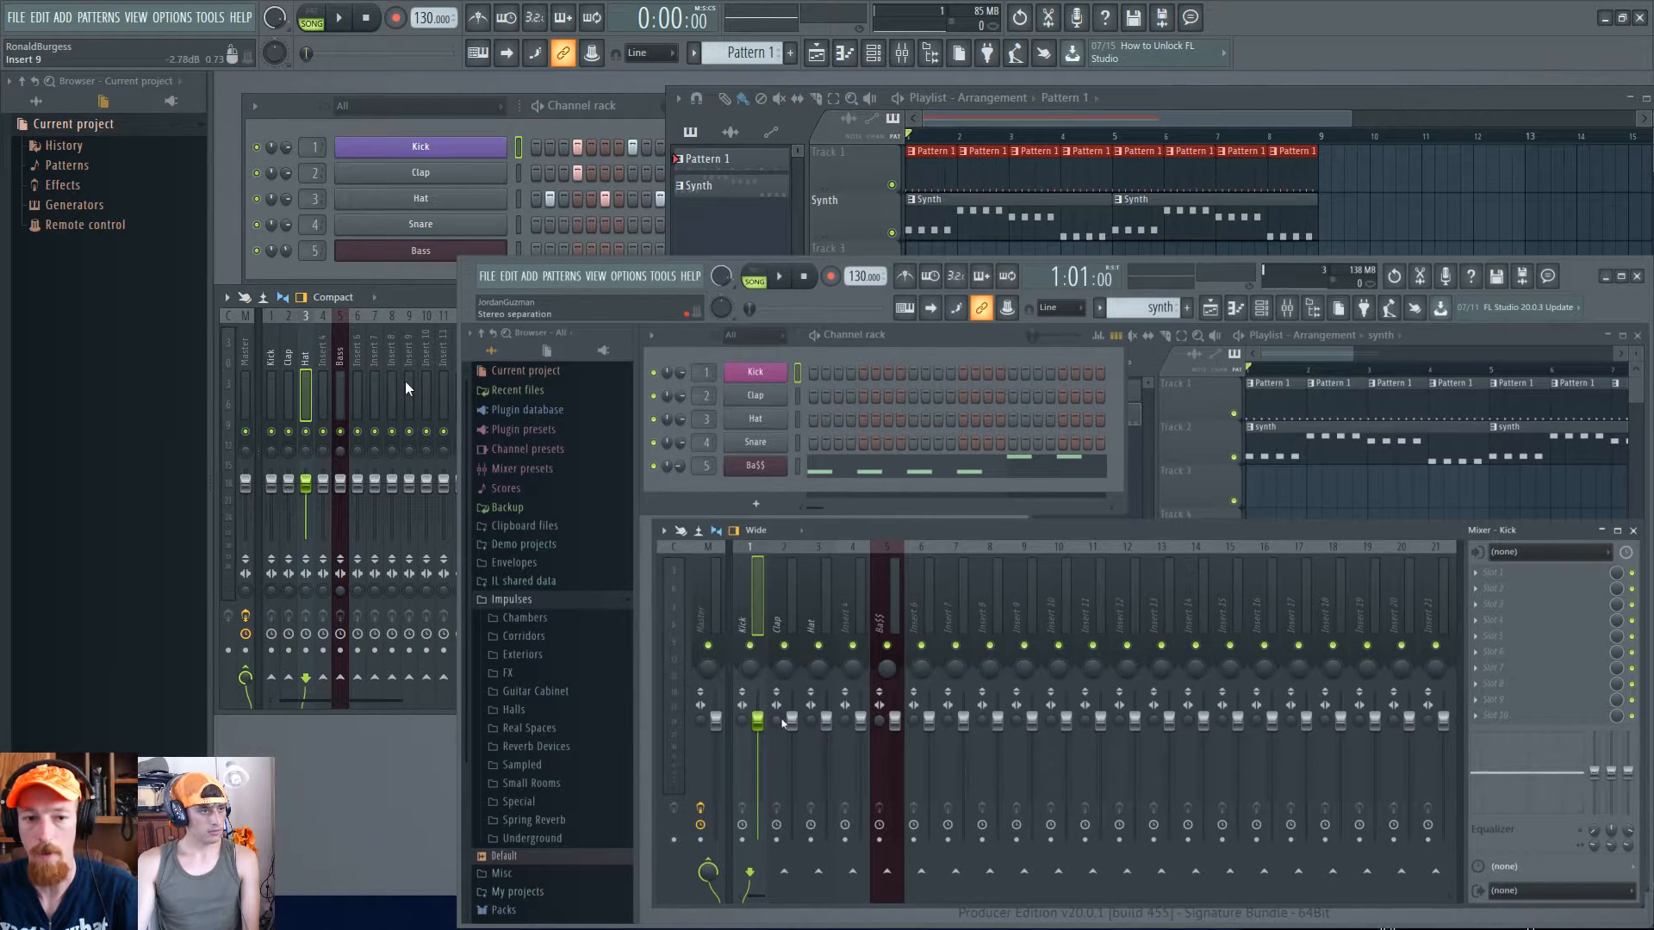
- Play and stop the main arrangement twice to compare the Master level with the individual track levels
{"action": "key", "text": "space"}
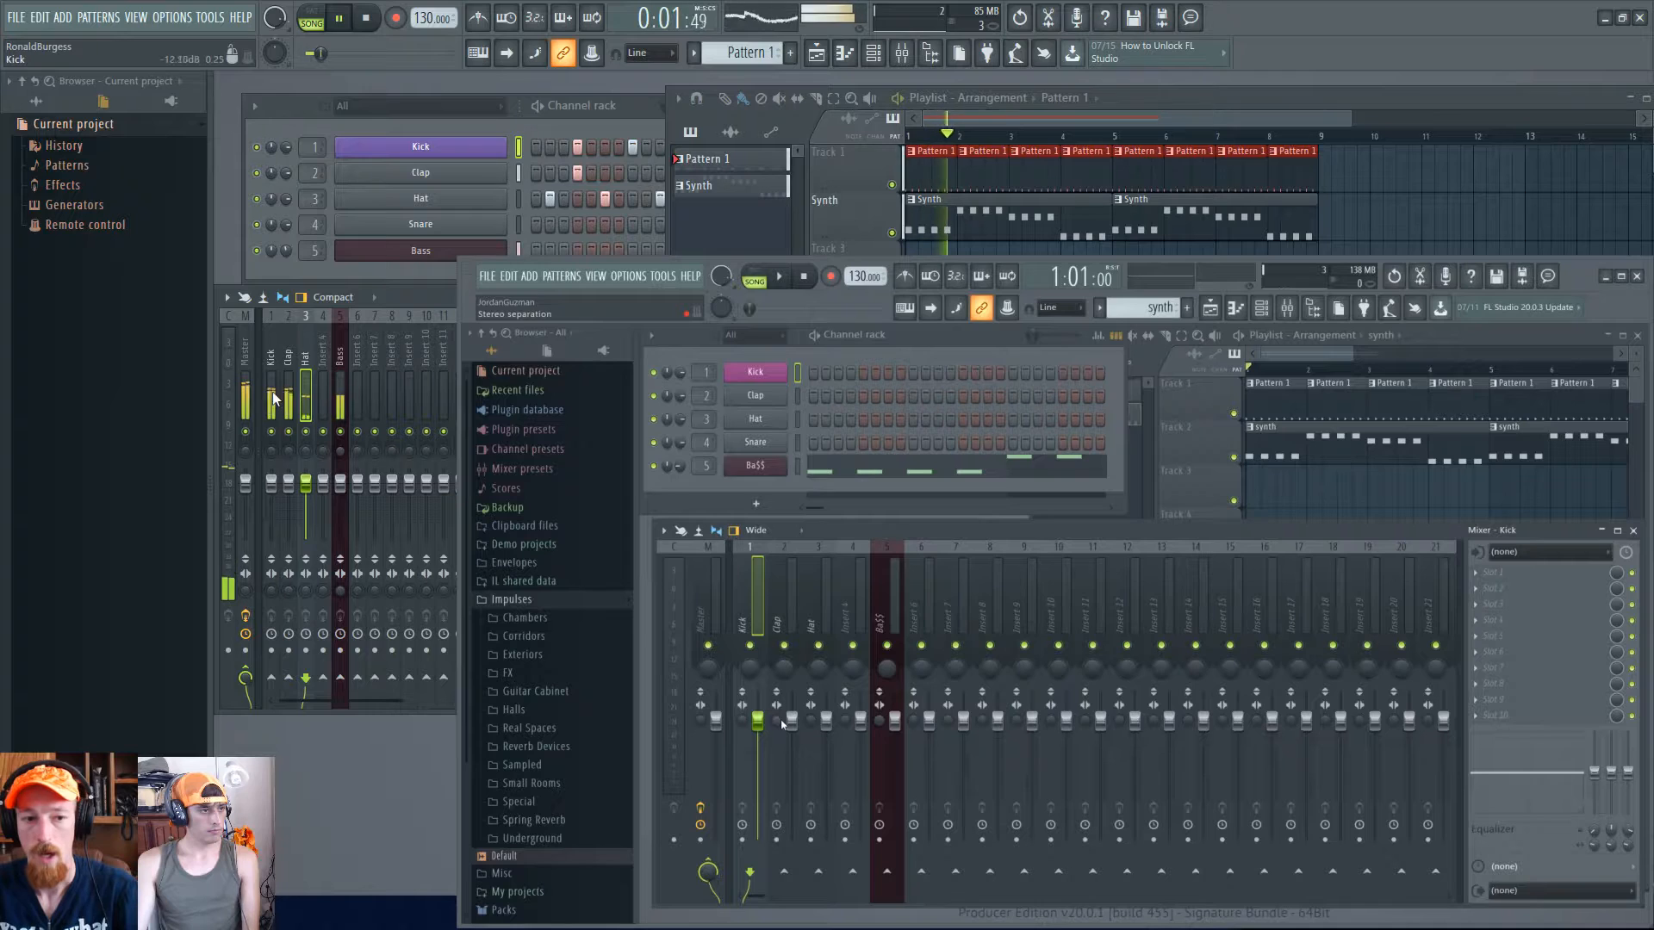
{"action": "key", "text": "space"}
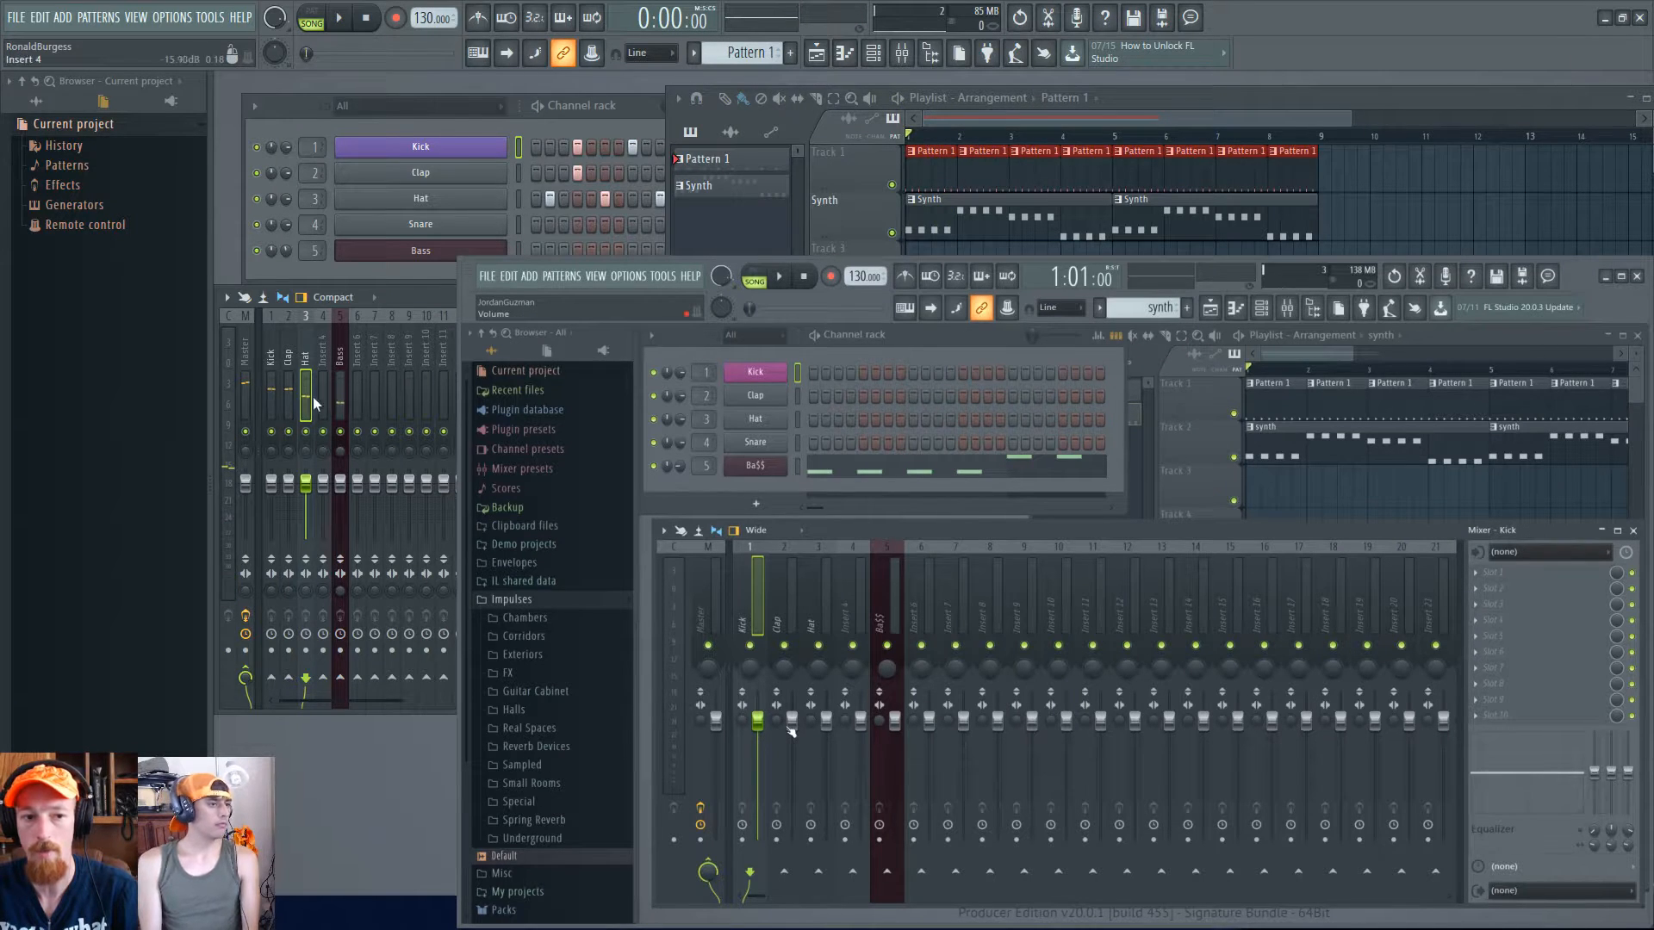
{"action": "key", "text": "space"}
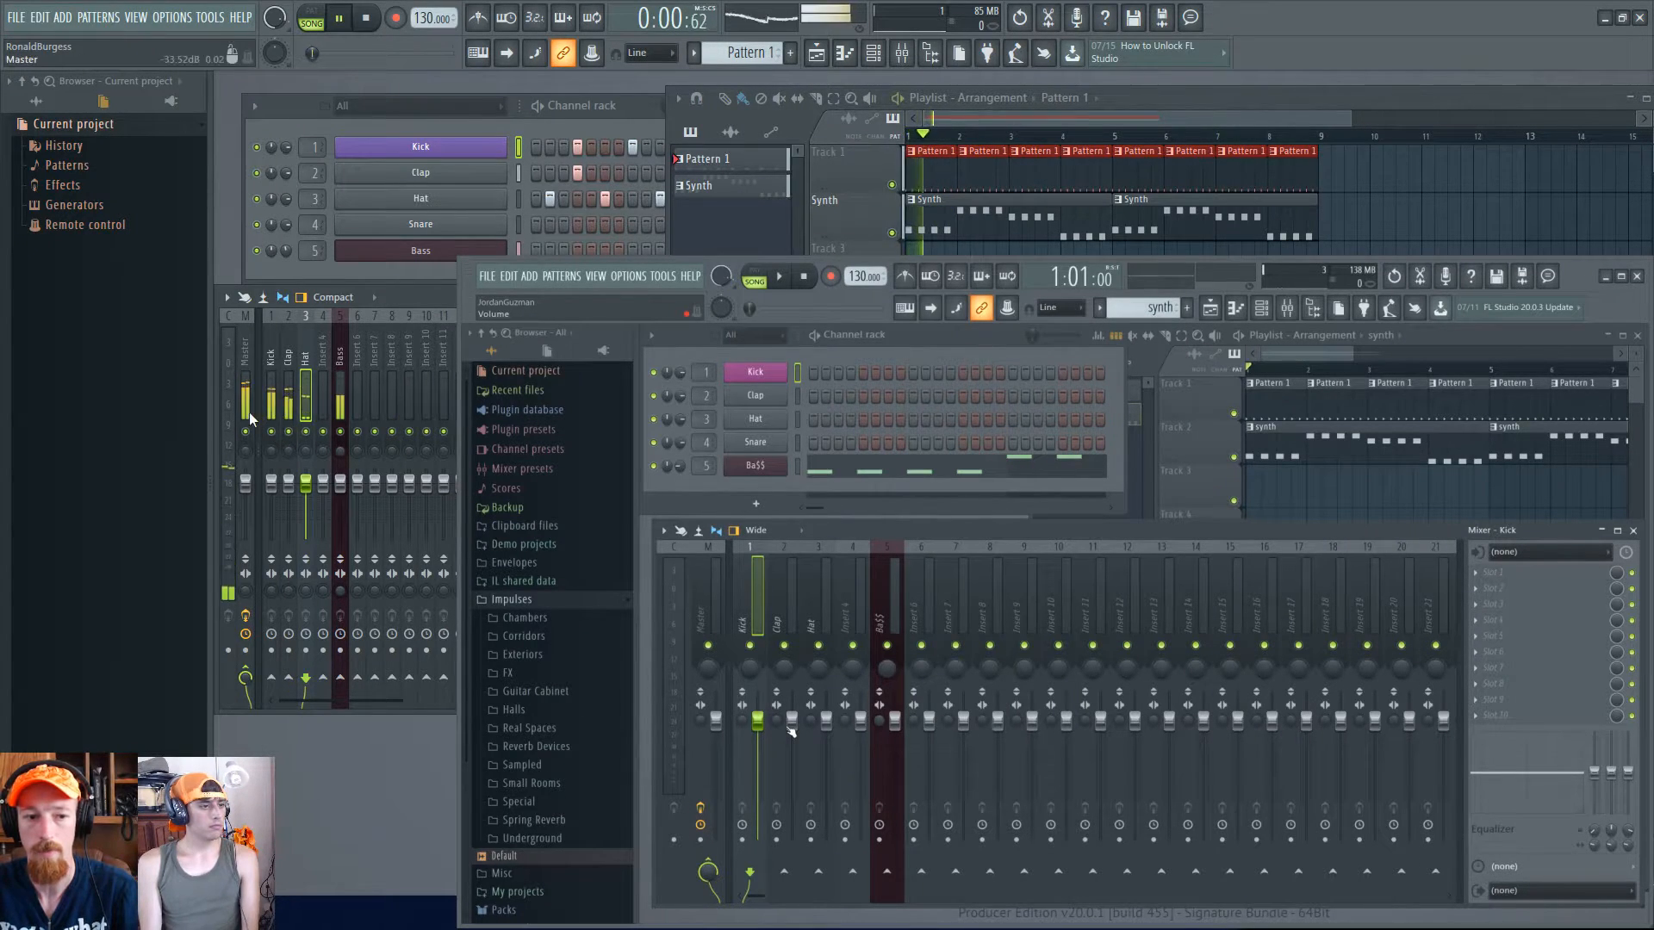
{"action": "key", "text": "space"}
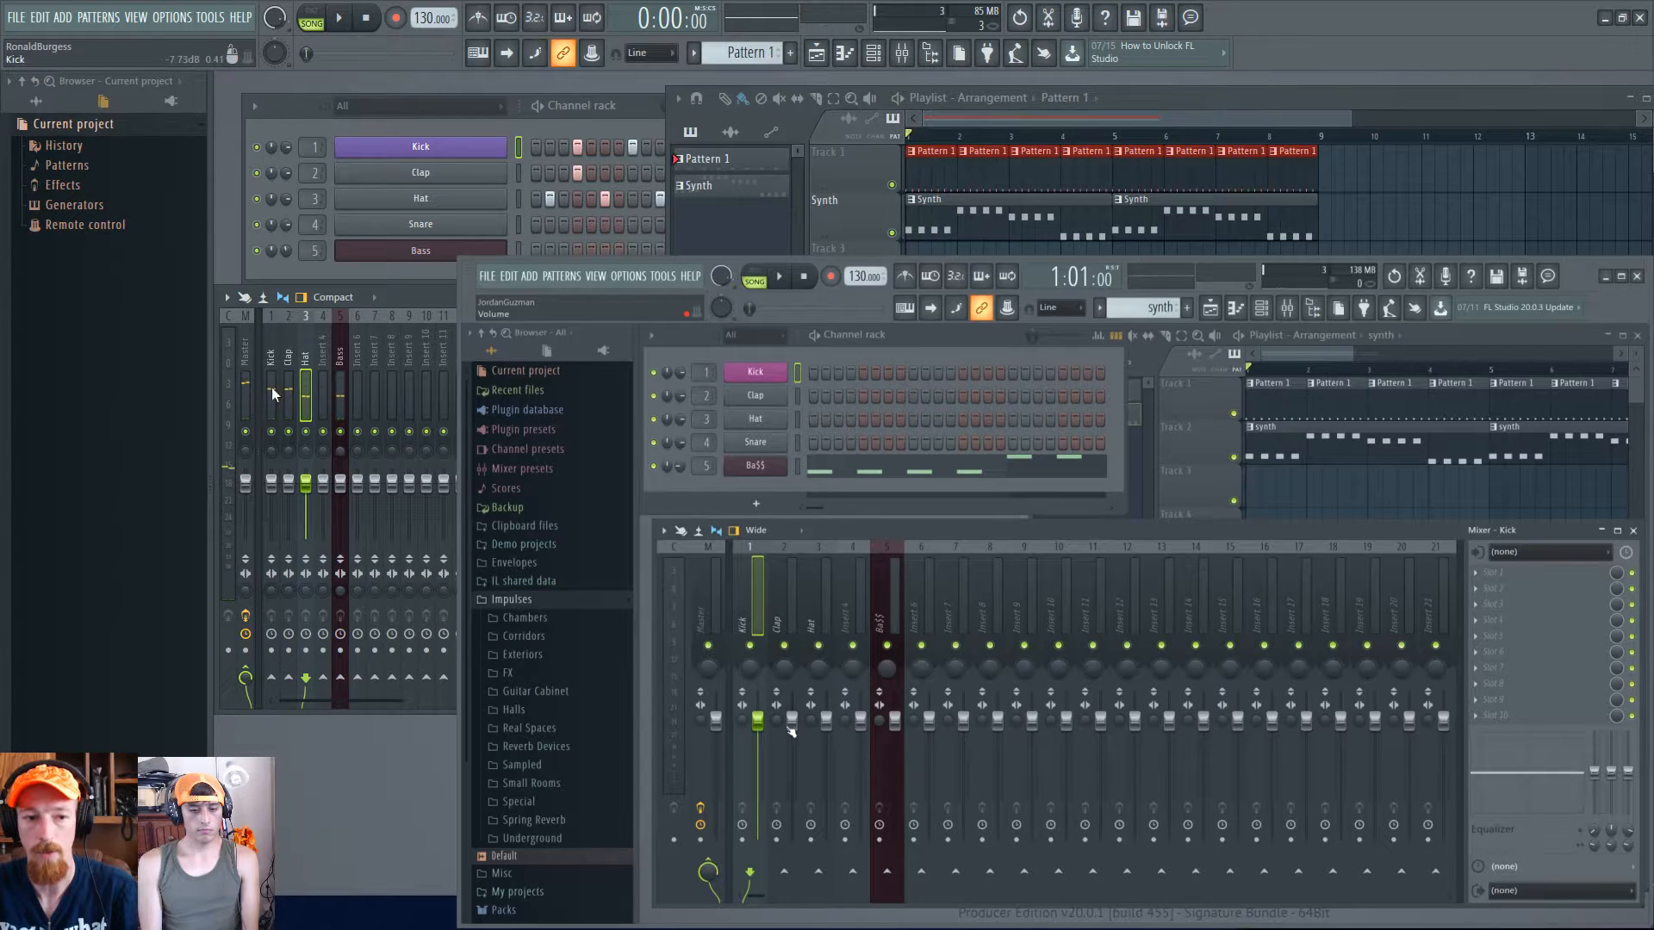
- Select the Kick, Hat and Insert 4 tracks in the main mixer while playing and stopping the arrangement to watch the selected-track meter
{"action": "left_click", "coordinate": [271, 386]}
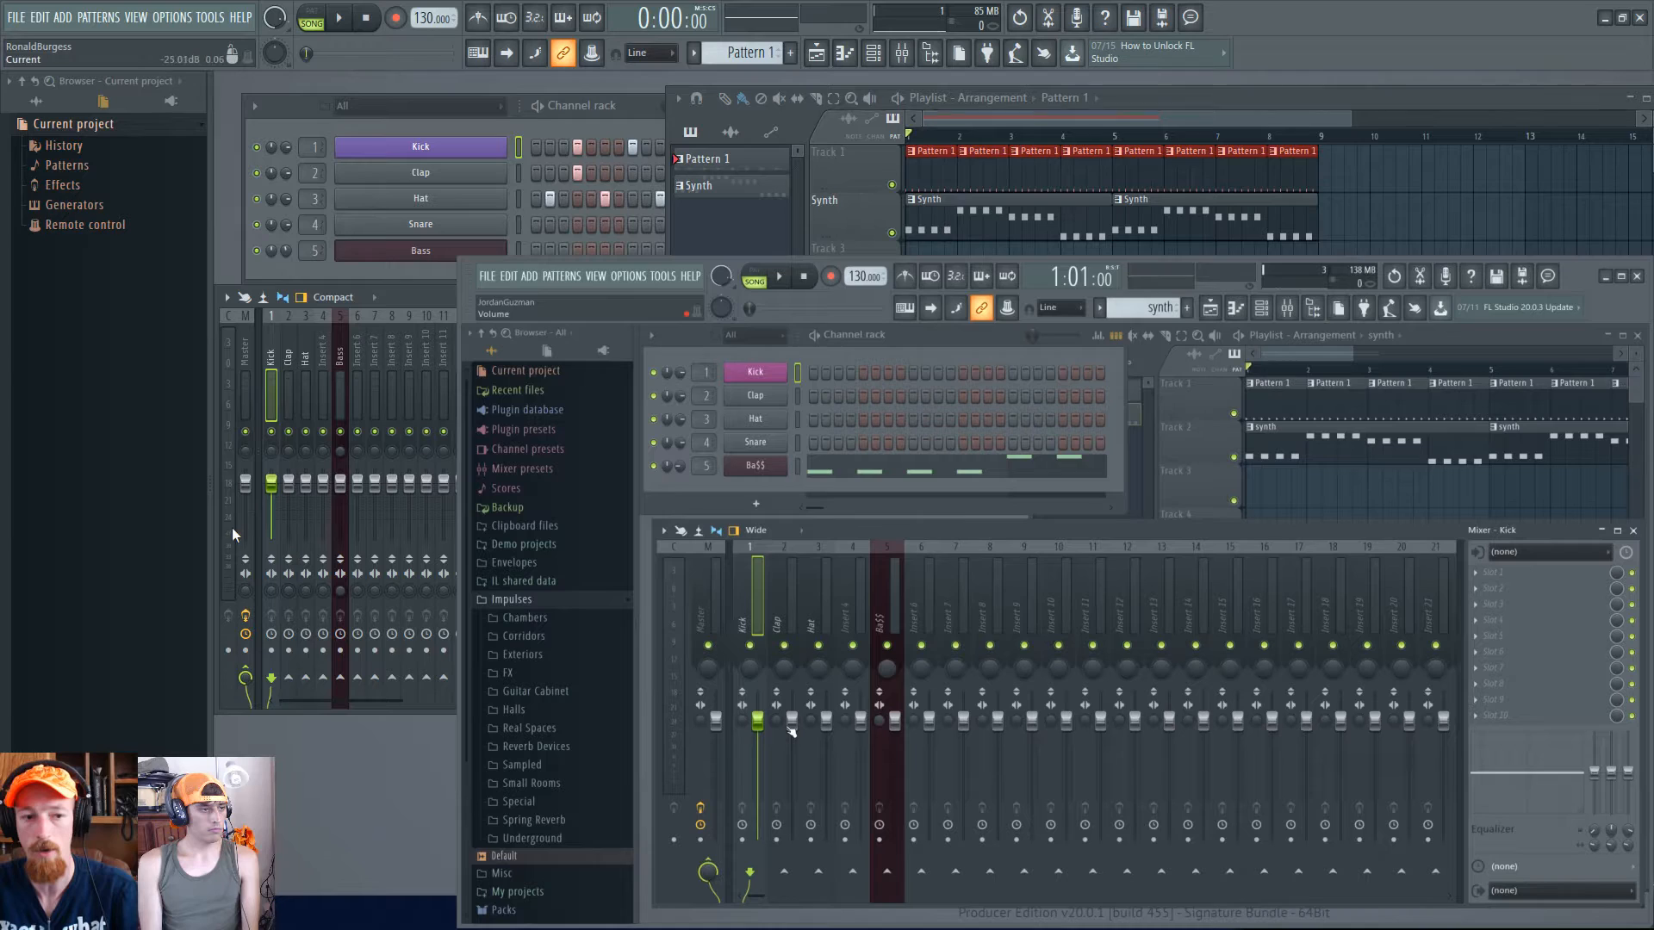
{"action": "key", "text": "space"}
{"action": "left_click", "coordinate": [305, 396]}
{"action": "left_click", "coordinate": [322, 399]}
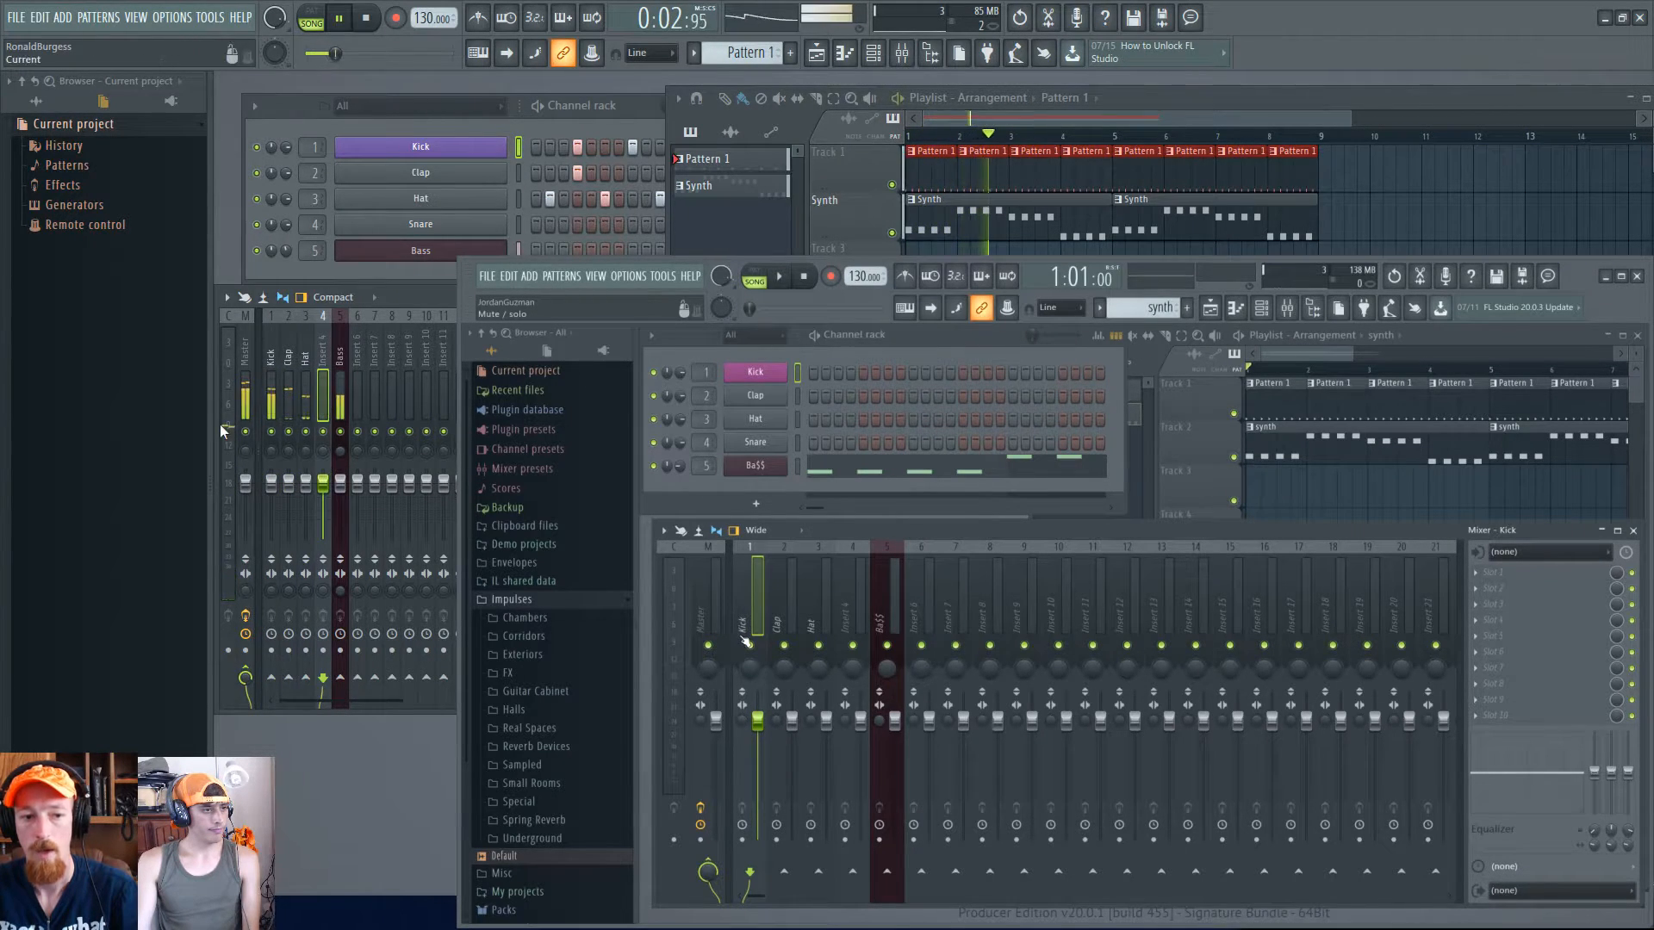
{"action": "key", "text": "space"}
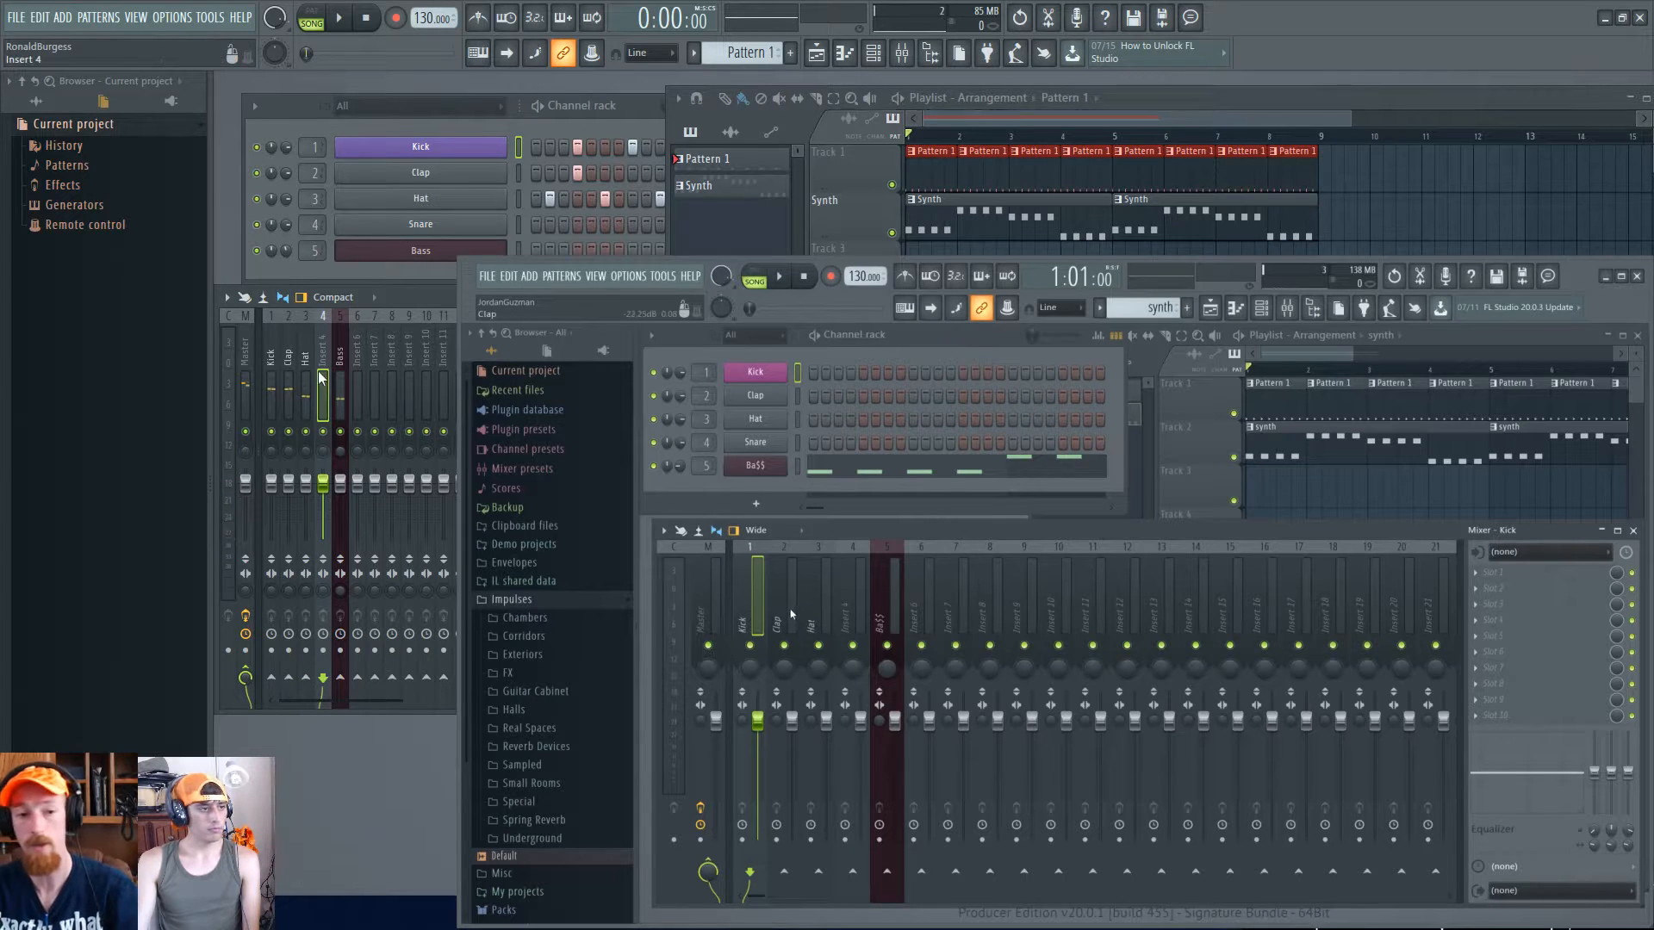
{"action": "key", "text": "space"}
{"action": "key", "text": "space"}
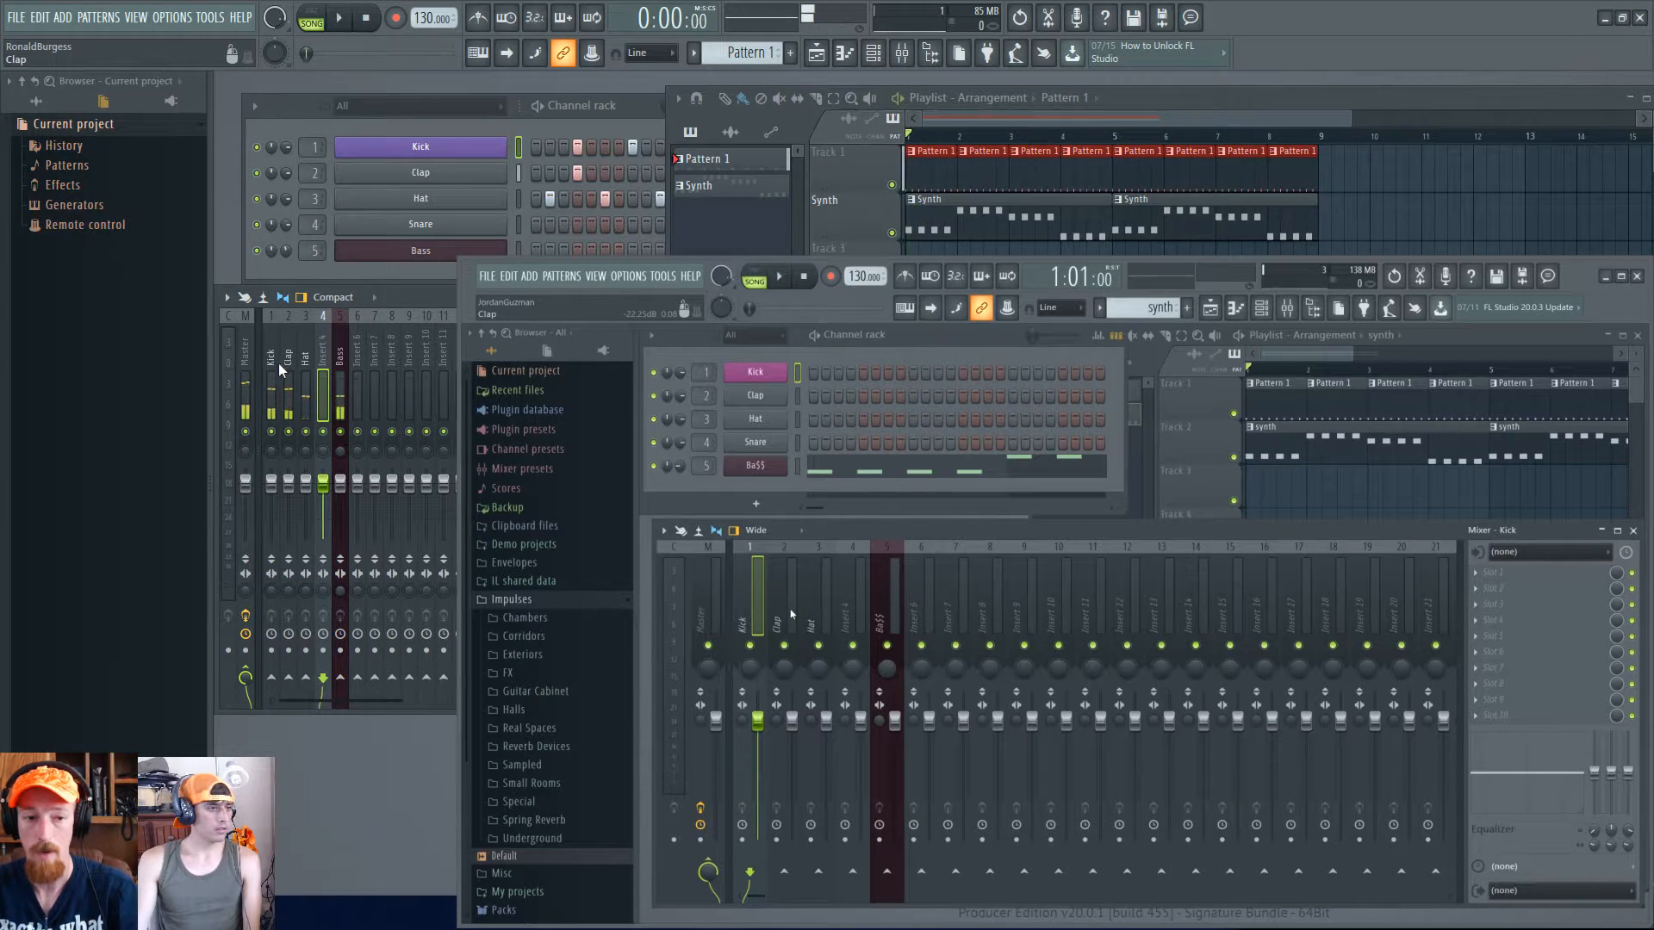
- Select the Kick, Clap and Hat mixer tracks in turn, playing a short stretch of the arrangement to check each one's level
{"action": "left_click", "coordinate": [271, 372]}
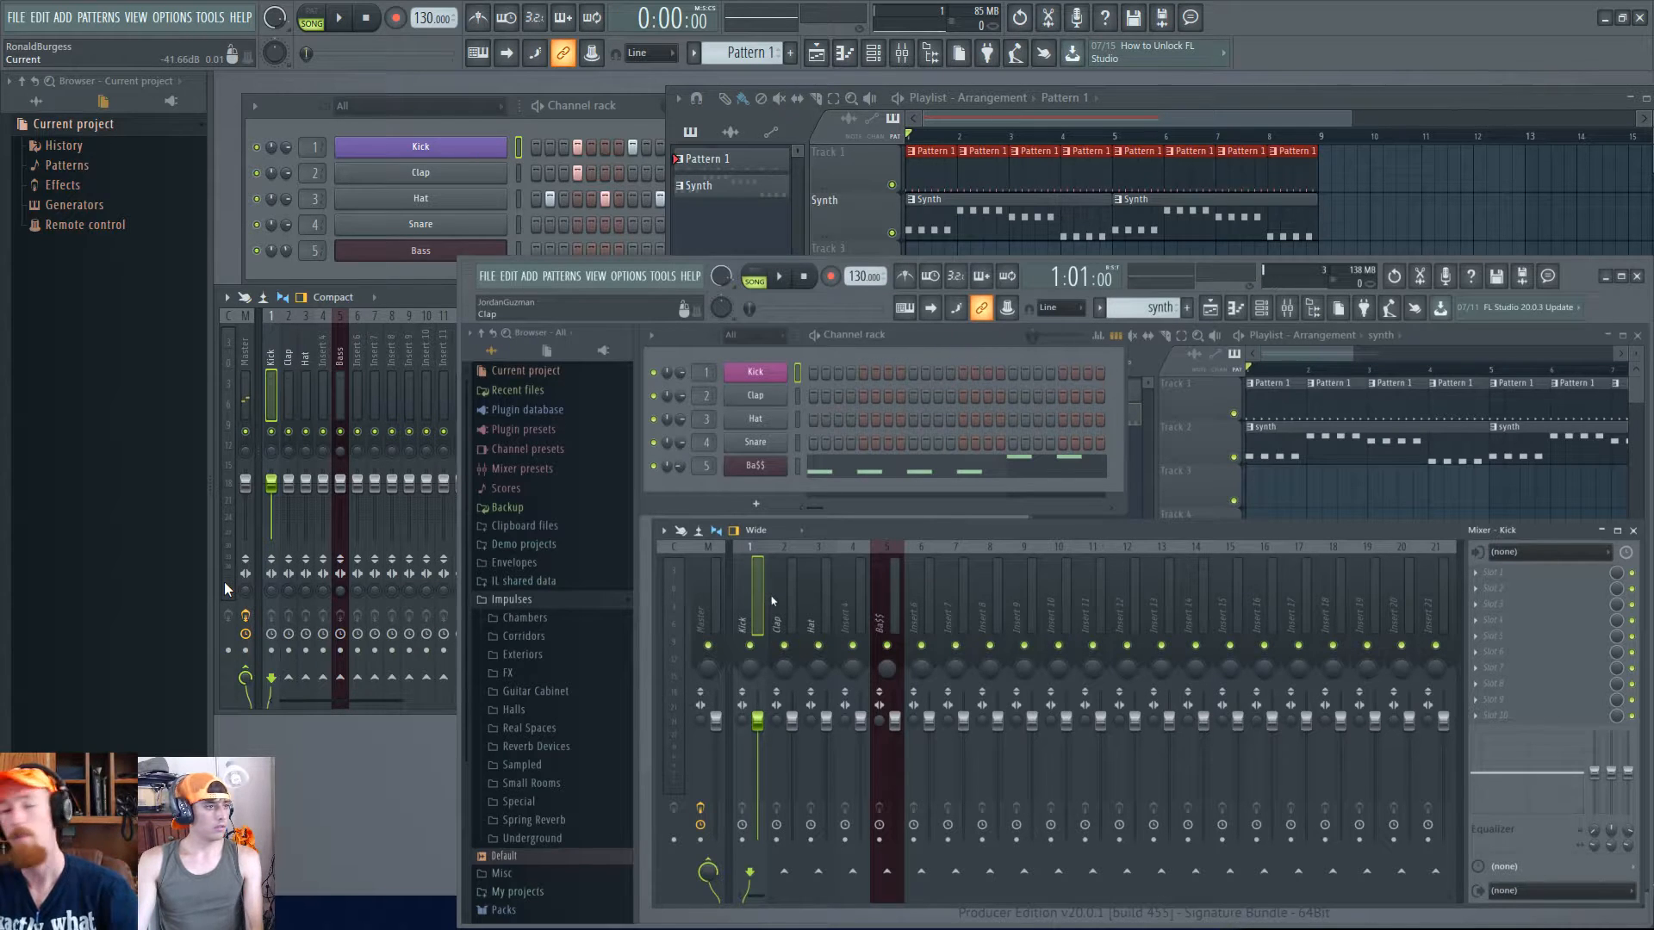
{"action": "key", "text": "space"}
{"action": "key", "text": "space"}
{"action": "left_click", "coordinate": [291, 388]}
{"action": "key", "text": "space"}
{"action": "key", "text": "space"}
{"action": "left_click", "coordinate": [306, 398]}
{"action": "key", "text": "space"}
{"action": "key", "text": "space"}
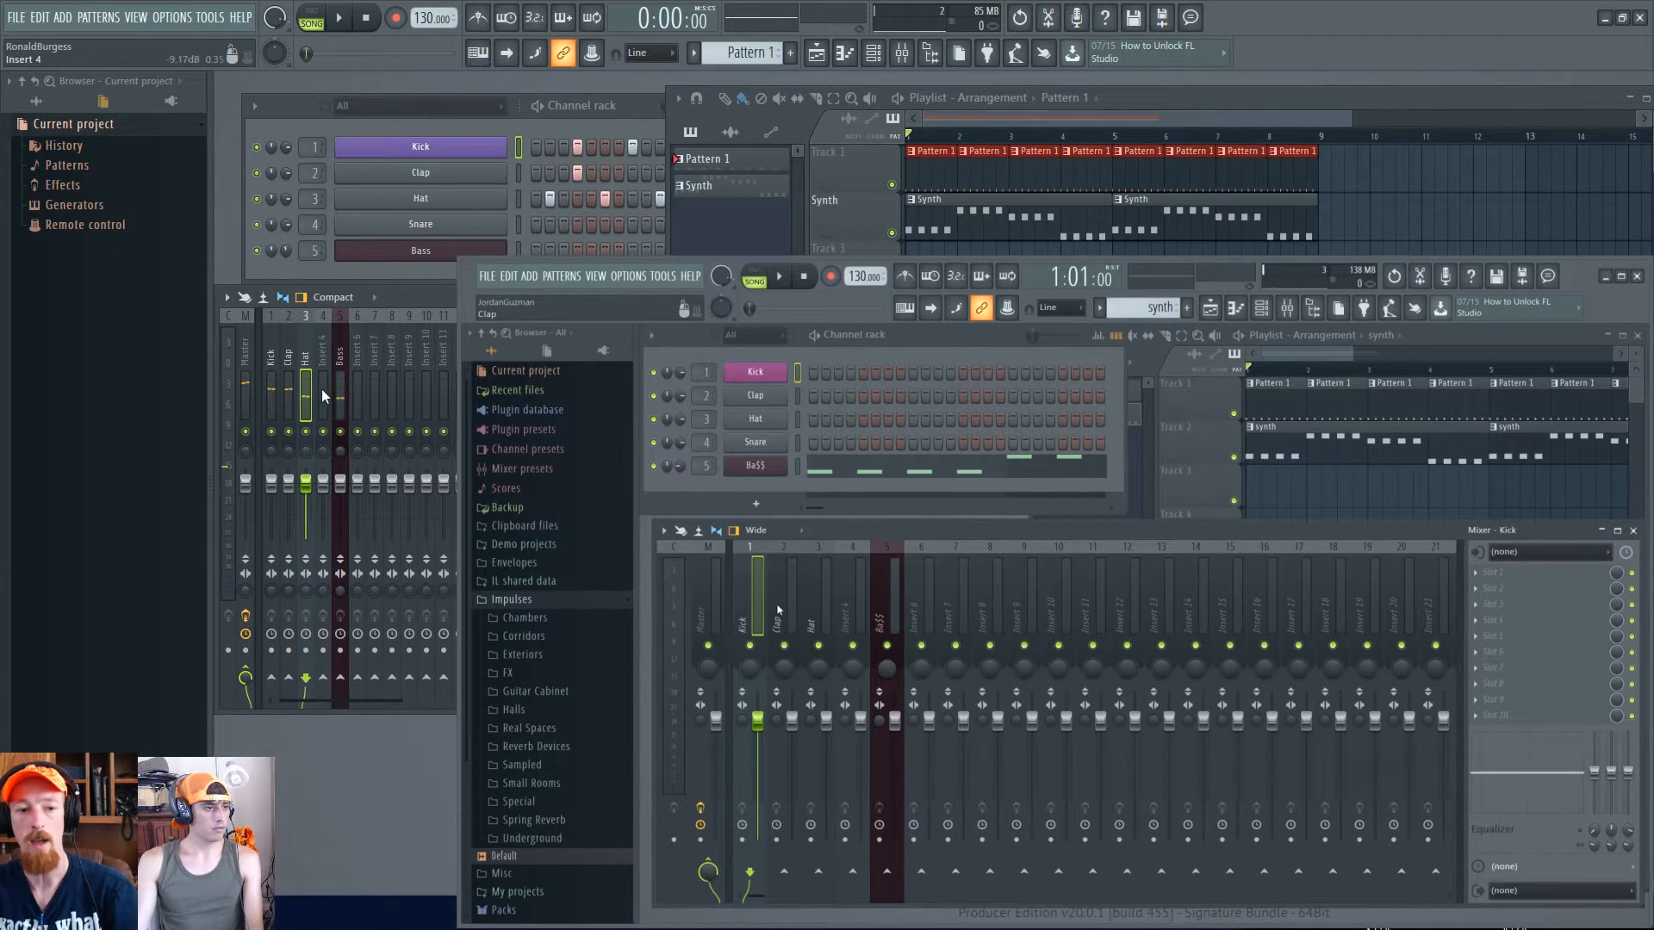
- Select the Kick through Bass tracks in the main mixer, lower their faders together slightly, and play the arrangement to check the mix
{"action": "left_click", "coordinate": [267, 405]}
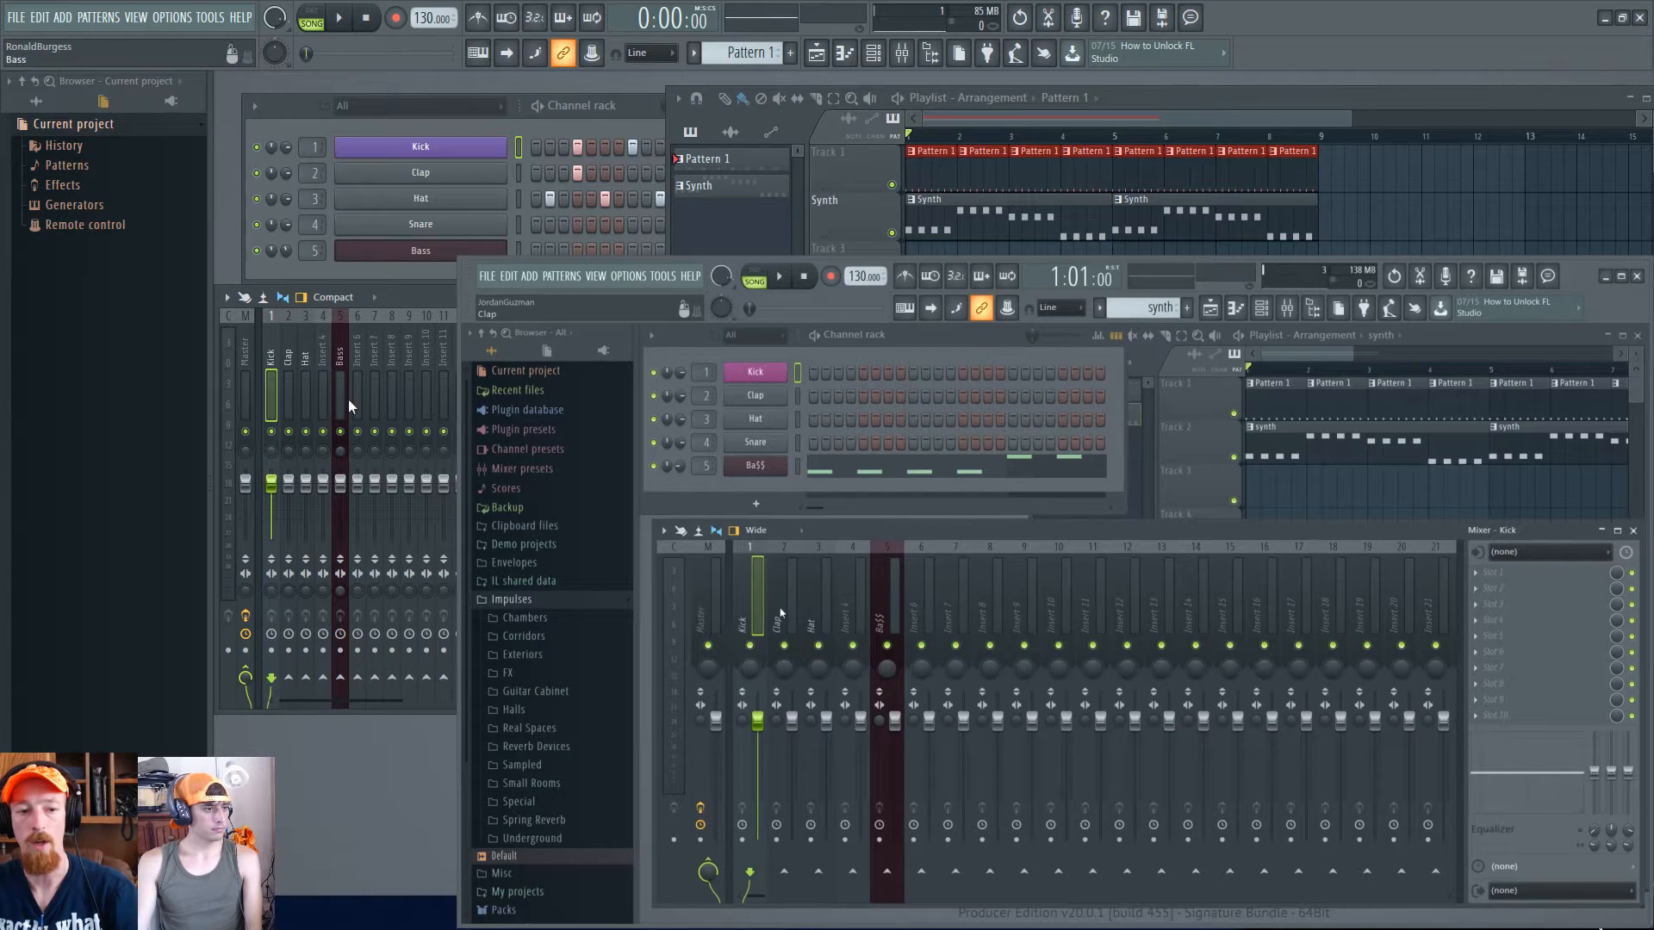
{"action": "left_click_drag", "start_coordinate": [343, 400], "coordinate": [272, 401]}
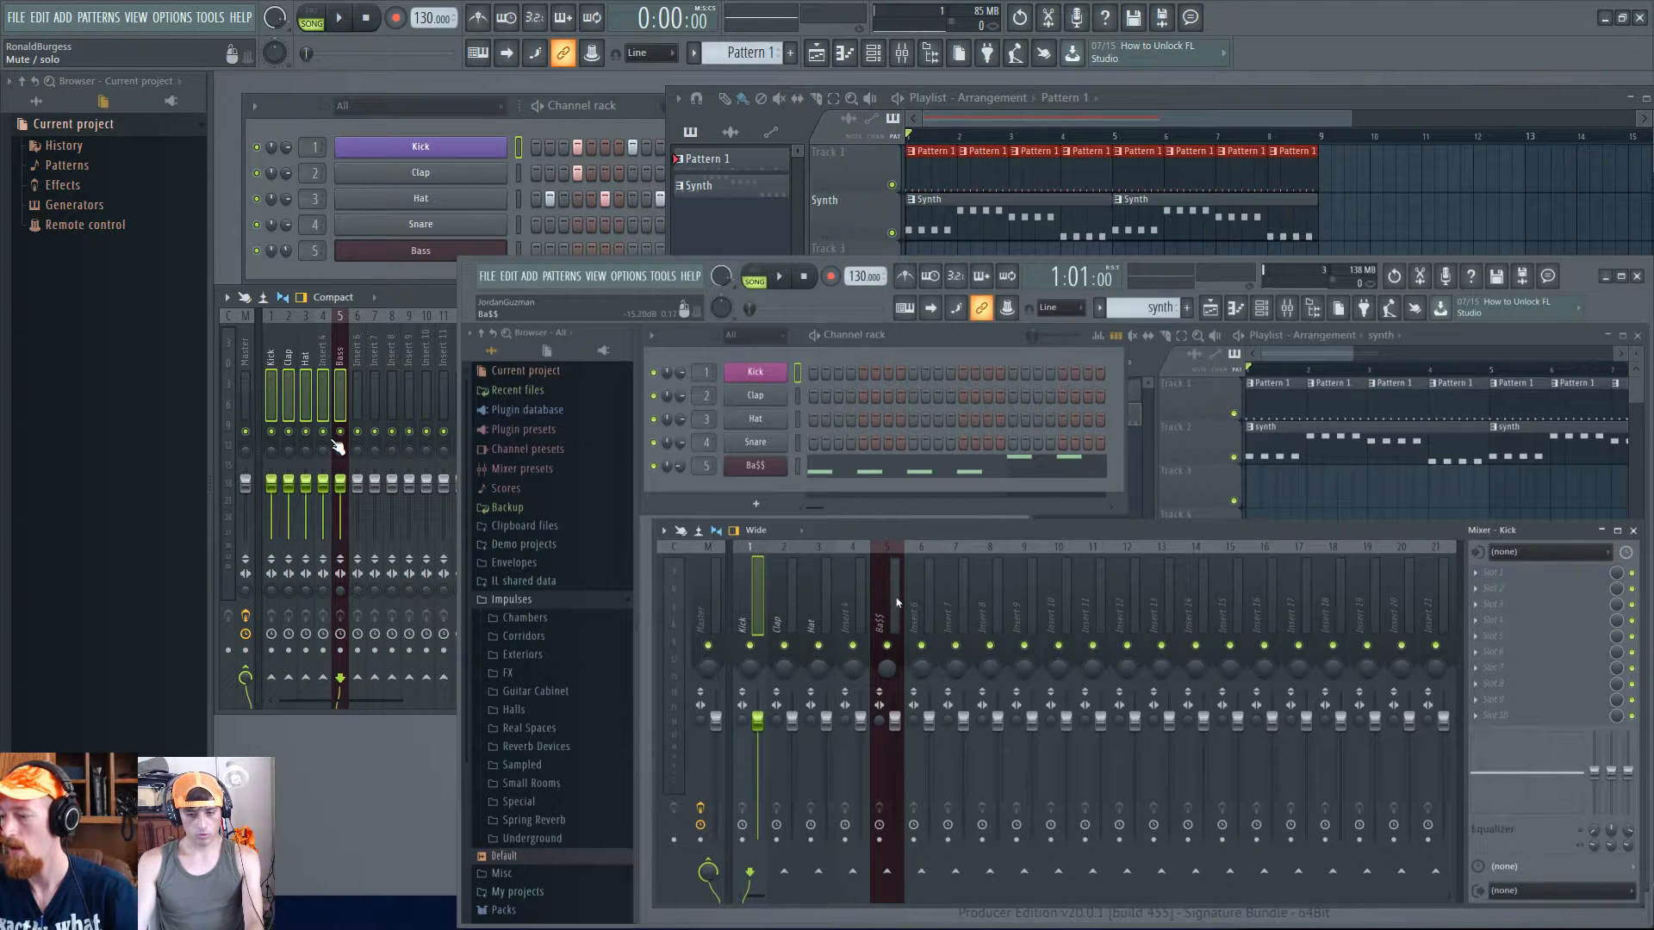
{"action": "left_click_drag", "start_coordinate": [271, 482], "coordinate": [271, 497]}
{"action": "left_click", "coordinate": [290, 400]}
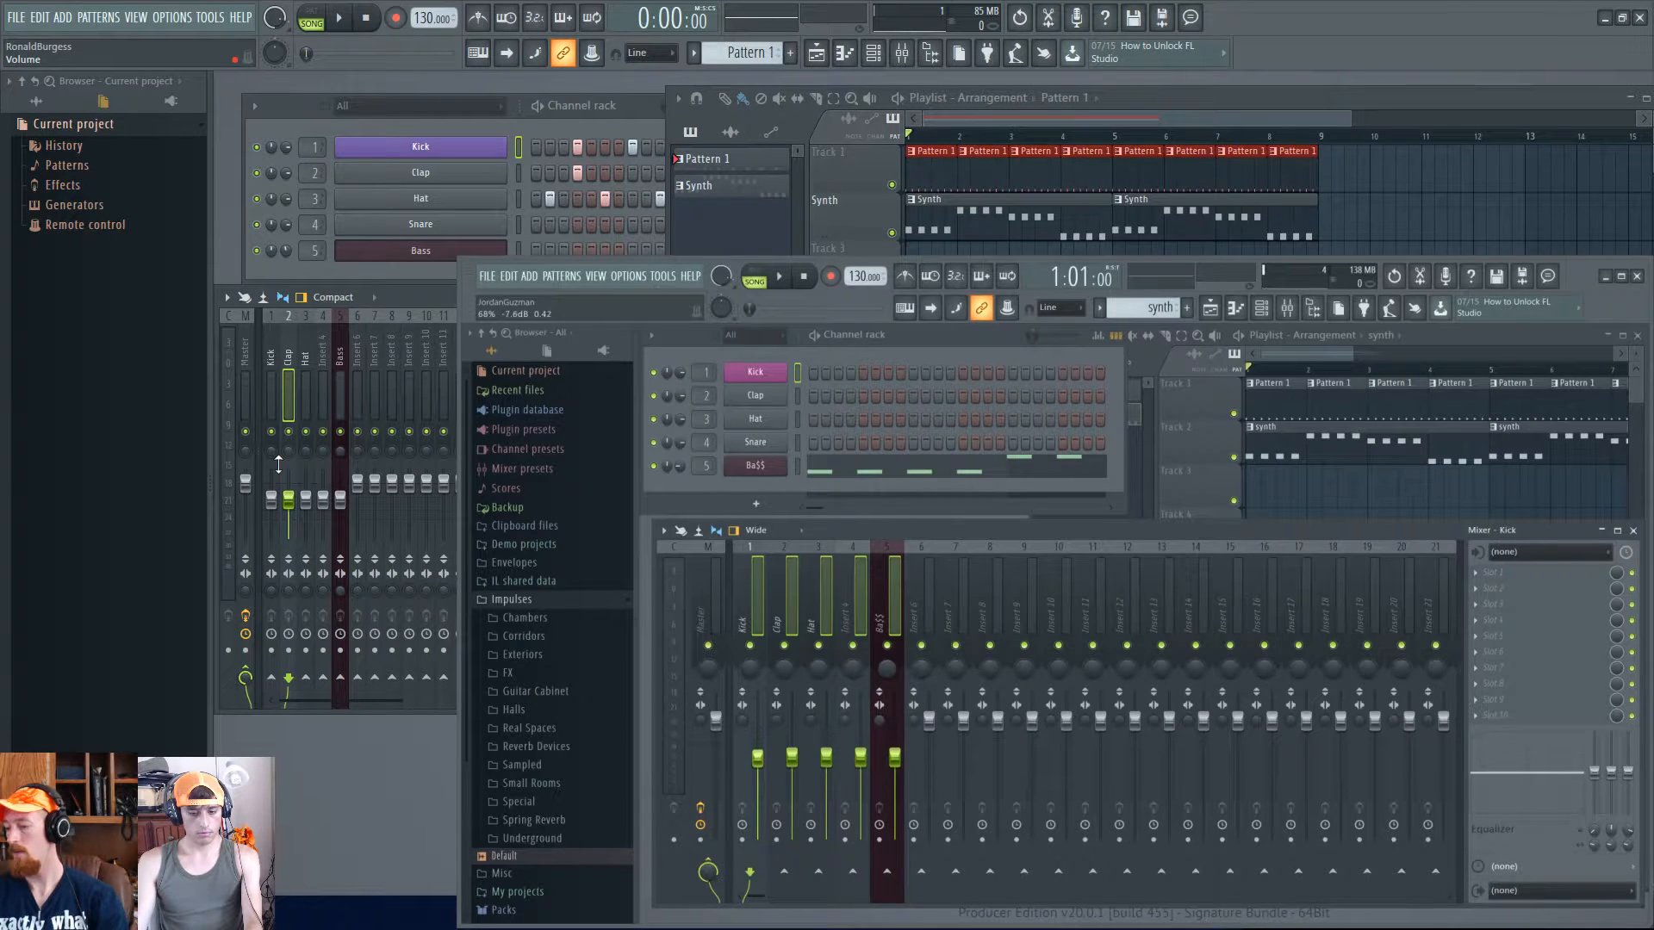
{"action": "key", "text": "space"}
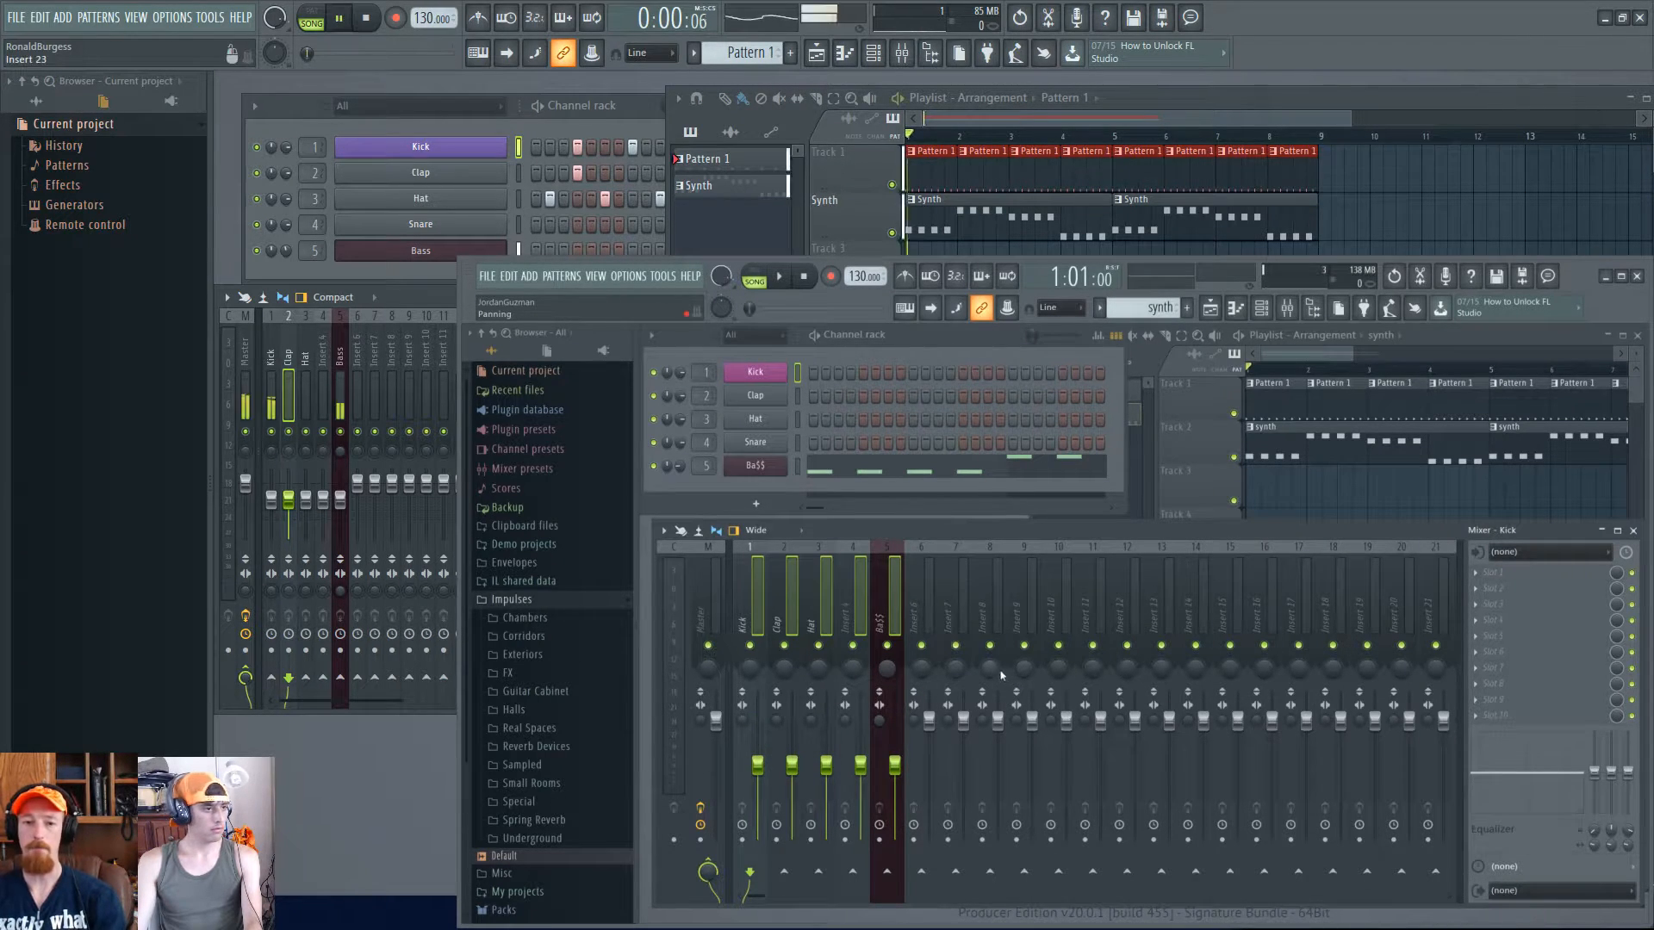
{"action": "key", "text": "space"}
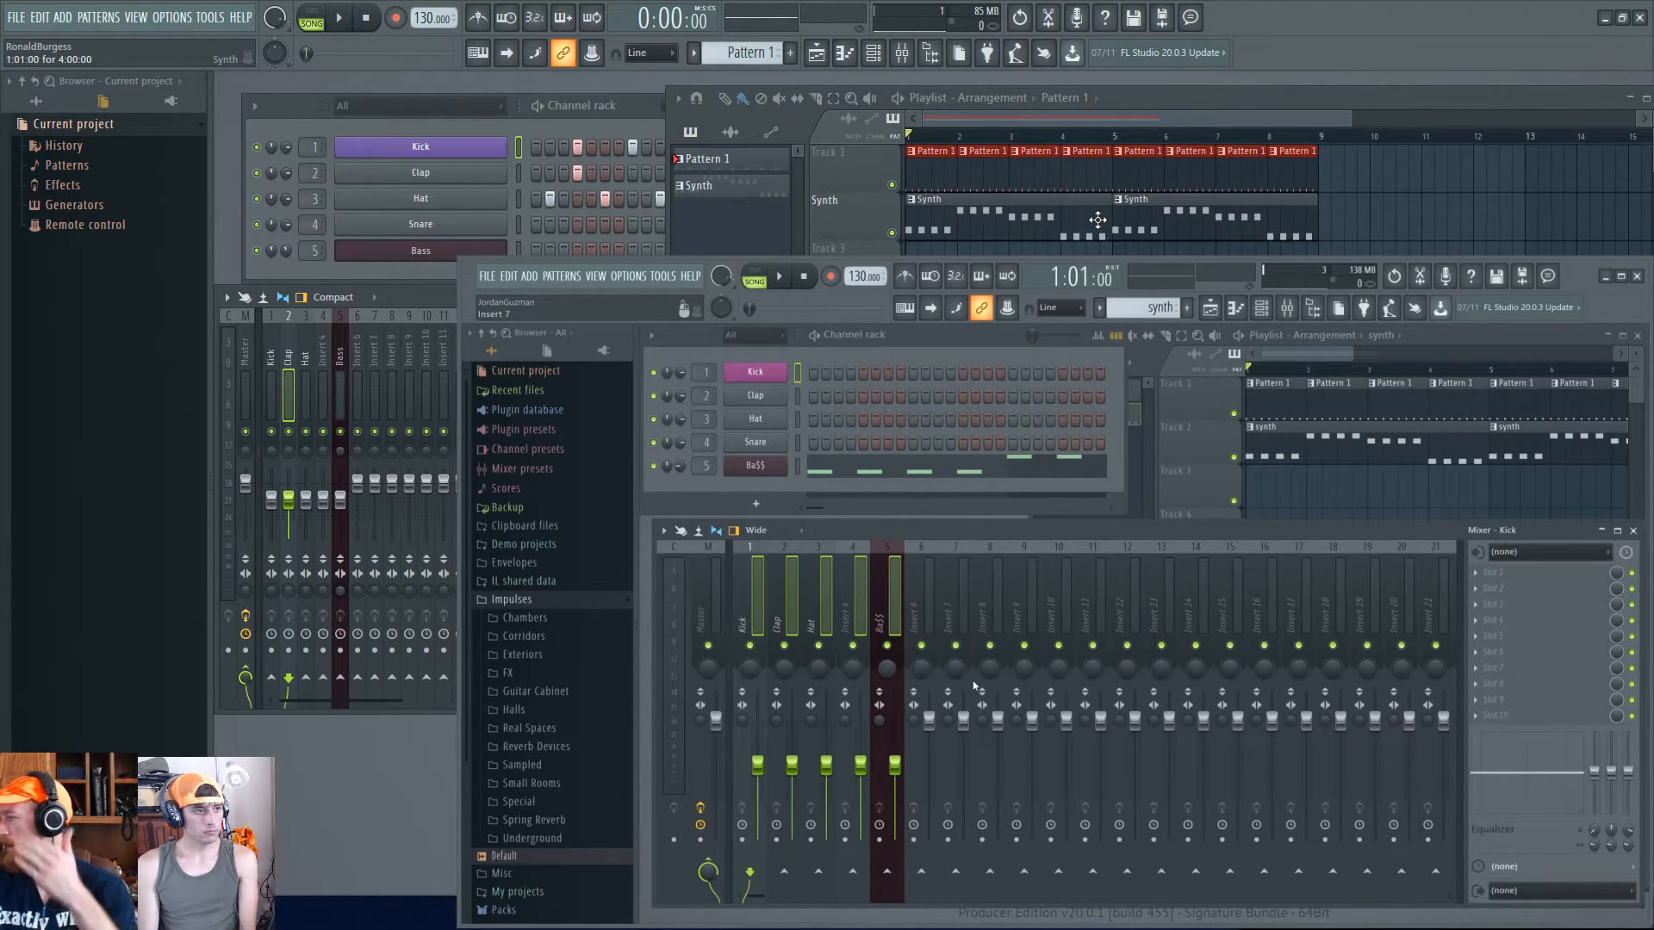
- Pull the Kick through Bass faders all the way down as a group in both mixers, leaving only Kick selected in the main one
{"action": "right_click", "coordinate": [791, 765]}
{"action": "left_click_drag", "start_coordinate": [338, 391], "coordinate": [271, 404]}
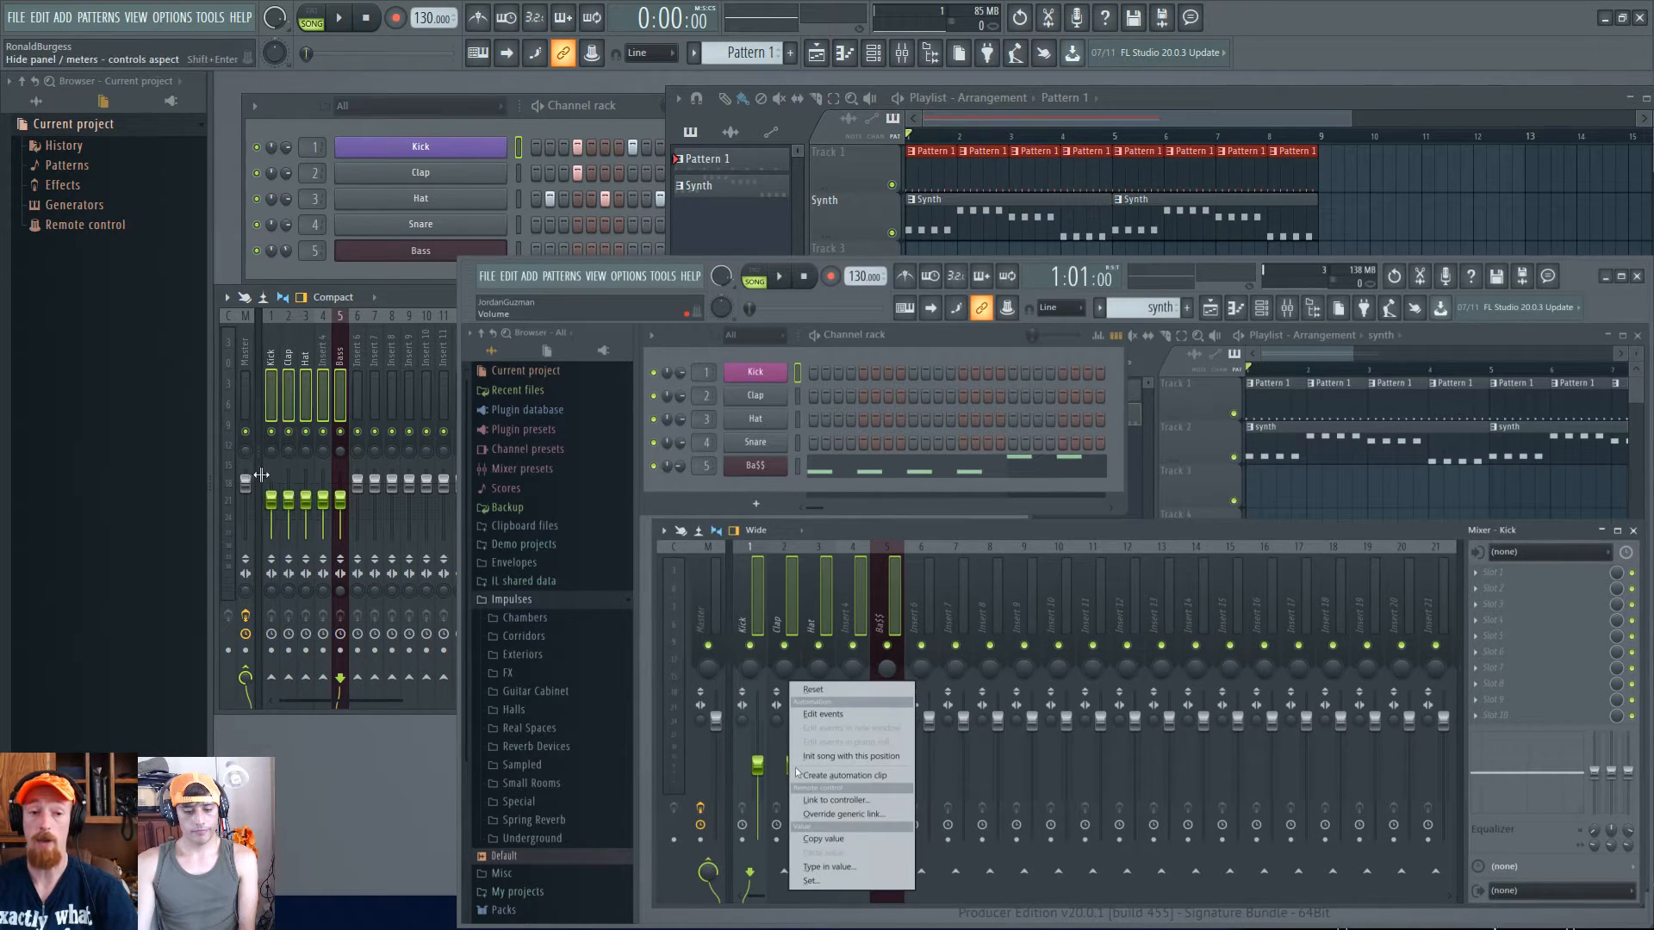
{"action": "left_click_drag", "start_coordinate": [270, 501], "coordinate": [272, 541]}
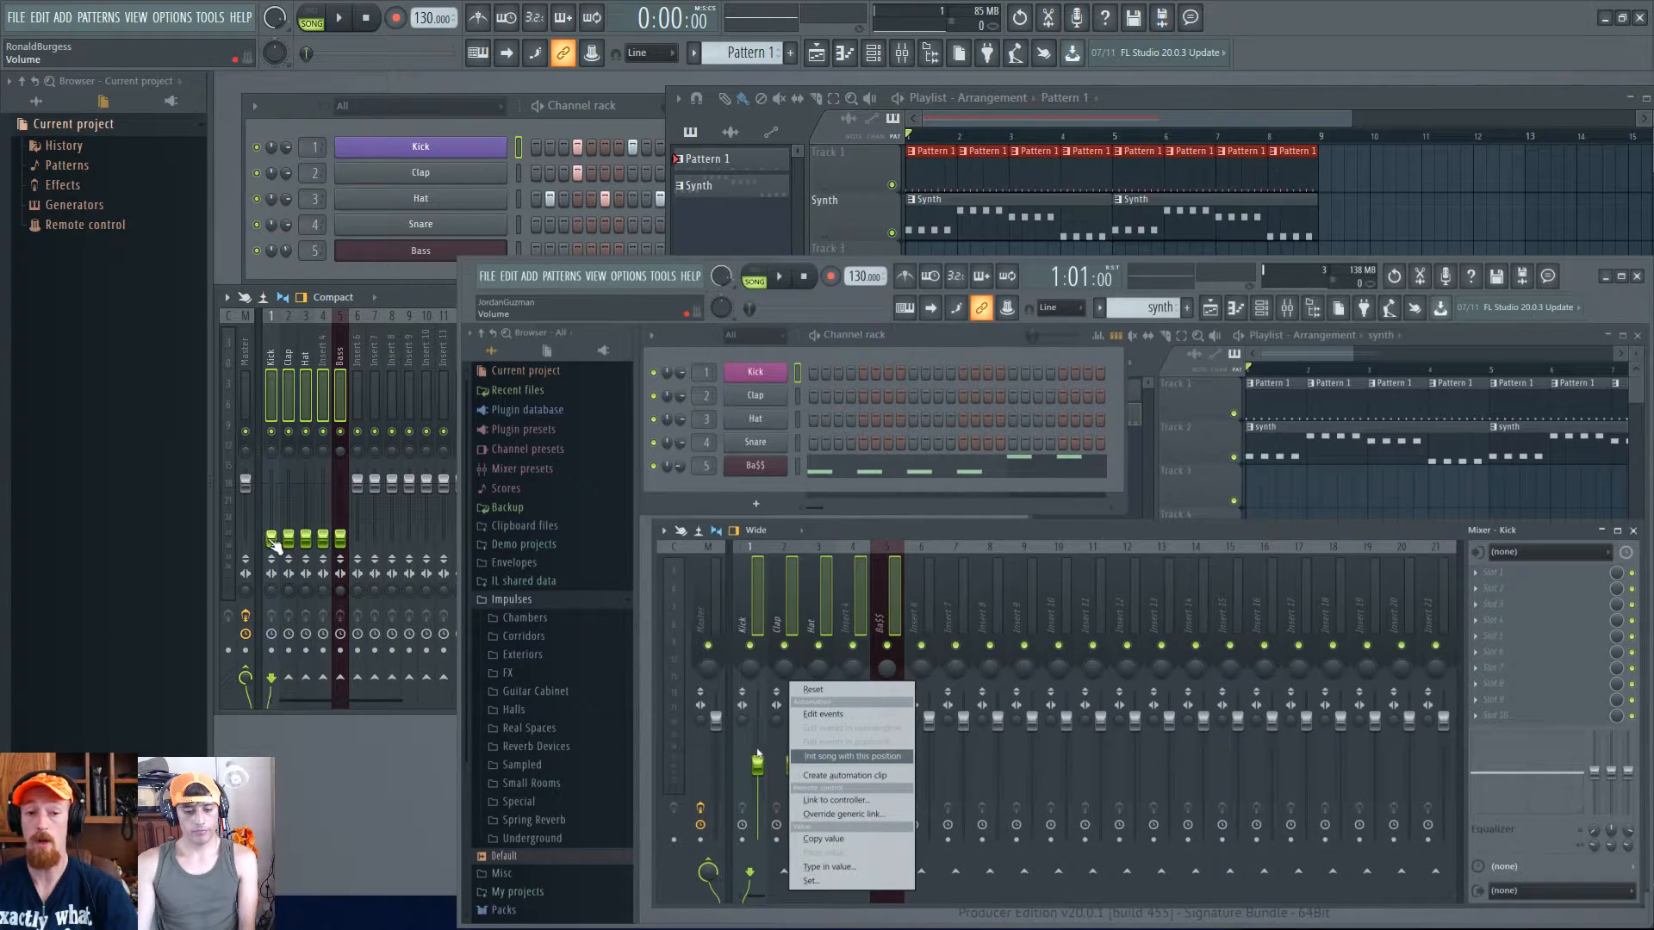
{"action": "left_click", "coordinate": [645, 809]}
{"action": "left_click", "coordinate": [273, 406]}
{"action": "left_click_drag", "start_coordinate": [757, 765], "coordinate": [757, 767]}
{"action": "mouse_move", "coordinate": [273, 540]}
{"action": "left_mouse_down"}
{"action": "mouse_move", "coordinate": [272, 494]}
{"action": "mouse_move", "coordinate": [291, 495]}
{"action": "mouse_move", "coordinate": [292, 542]}
{"action": "mouse_move", "coordinate": [273, 541]}
{"action": "left_mouse_up"}
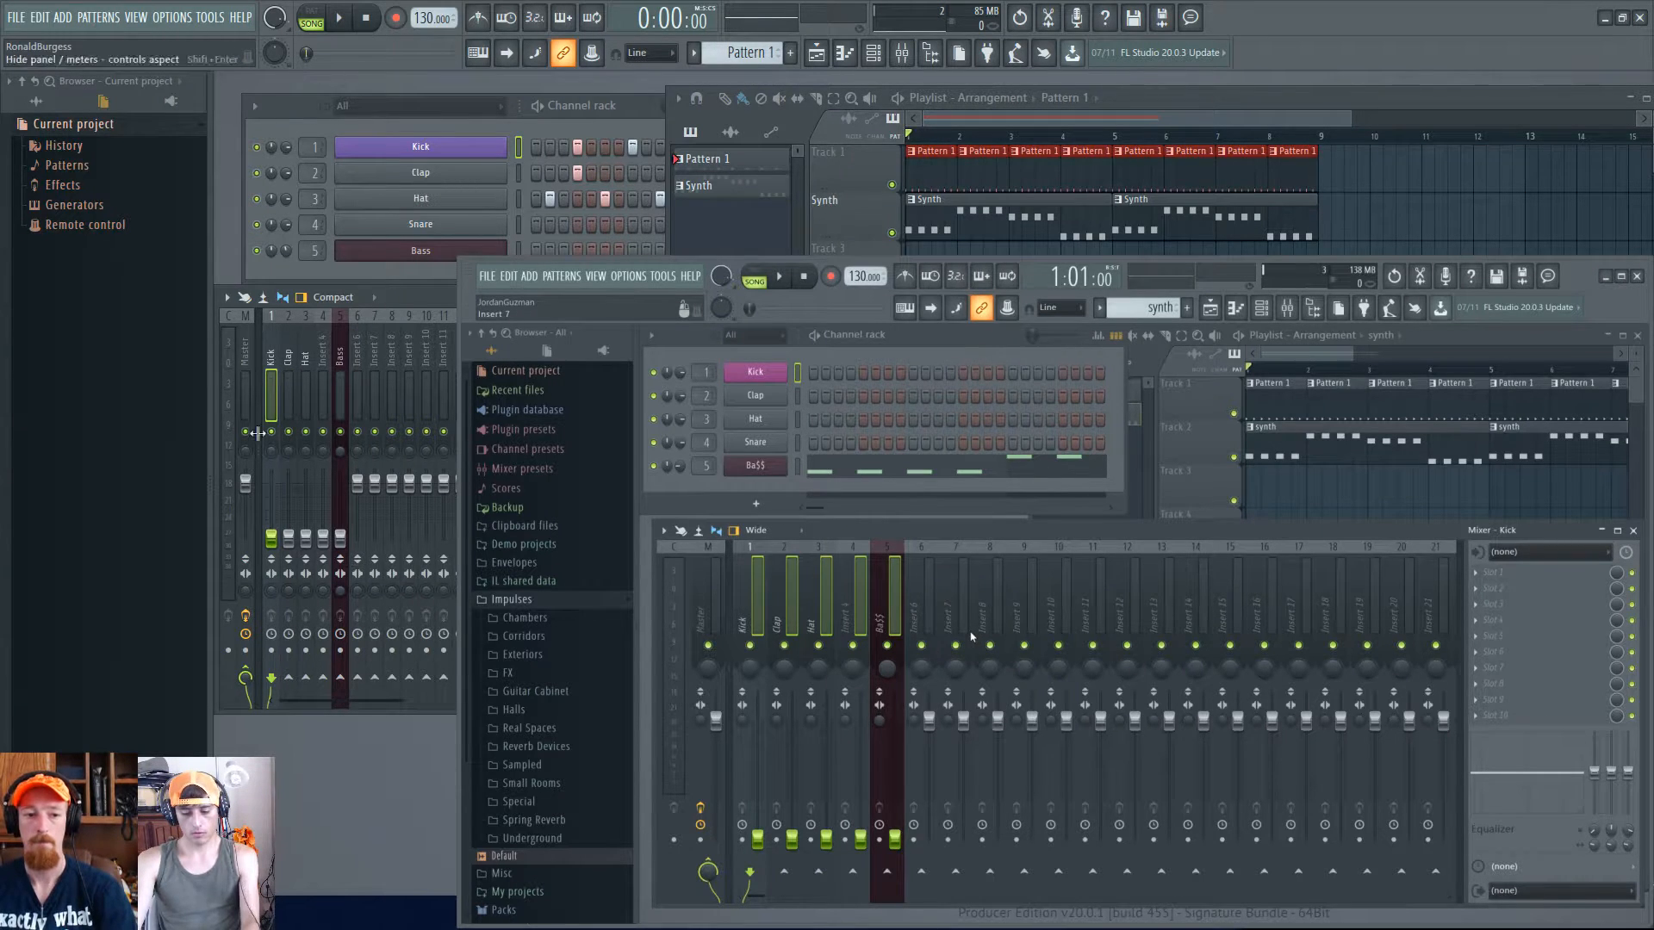
- Raise the main mixer's Kick fader to about -1.3 dB (95%) while the arrangement plays
{"action": "key", "text": "space"}
{"action": "left_click_drag", "start_coordinate": [274, 538], "coordinate": [274, 496]}
{"action": "key", "text": "space"}
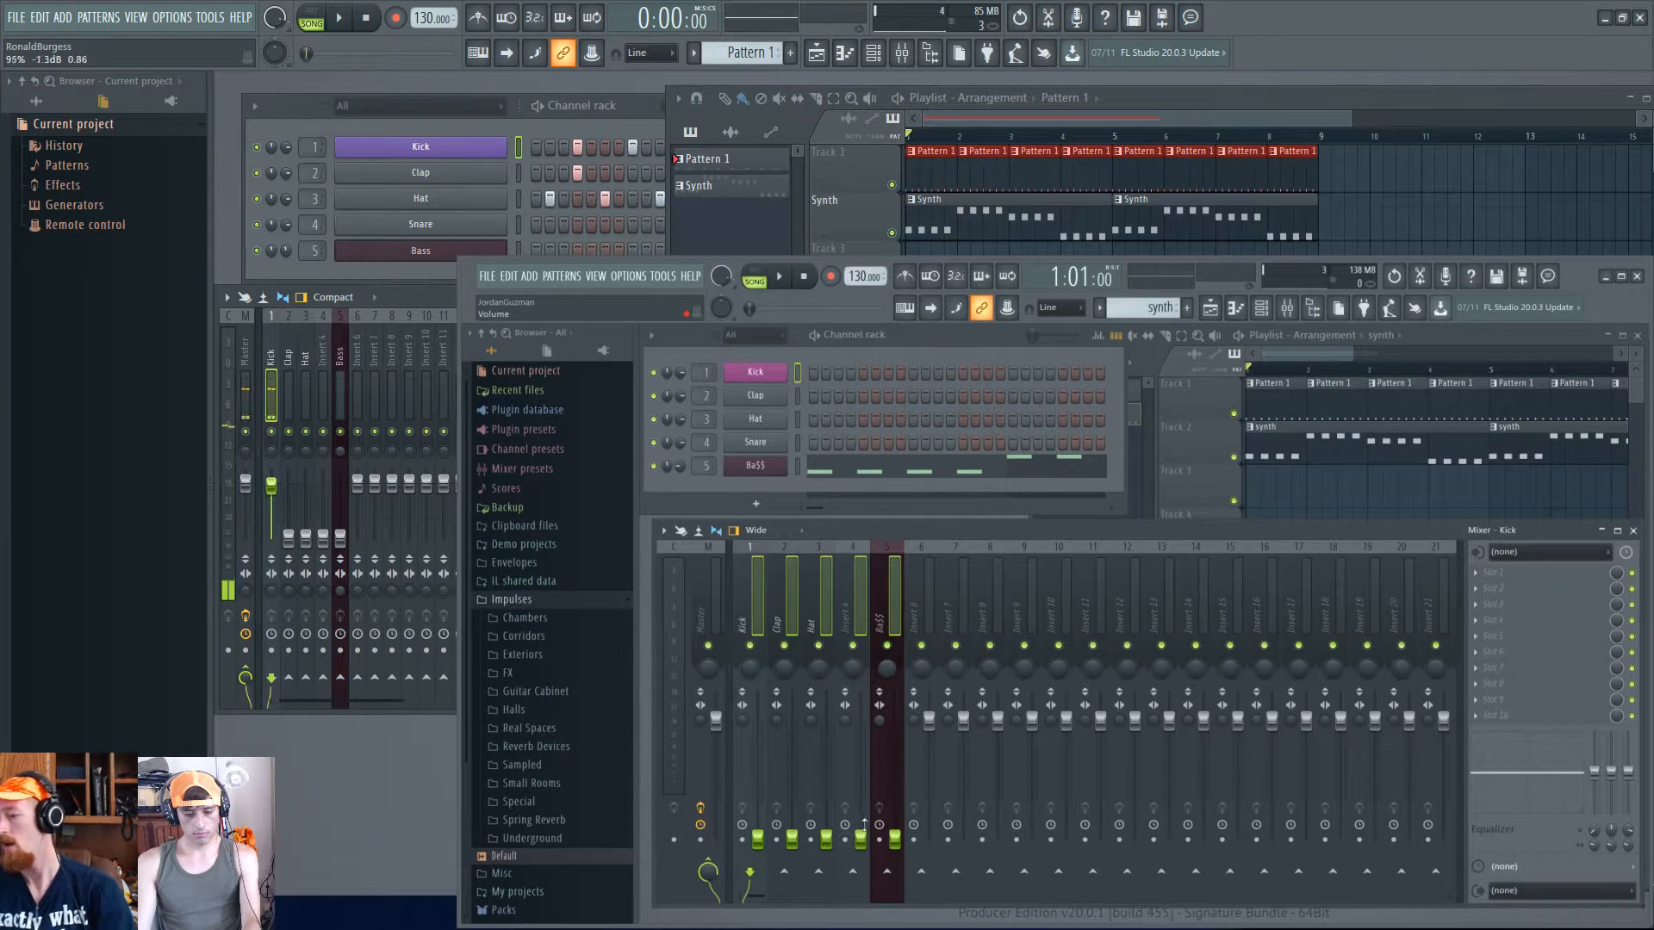
- Select single tracks one after another in the main mixer, including Hat, Insert 7, Insert 10 and Clap, to compare them
{"action": "left_click", "coordinate": [308, 389]}
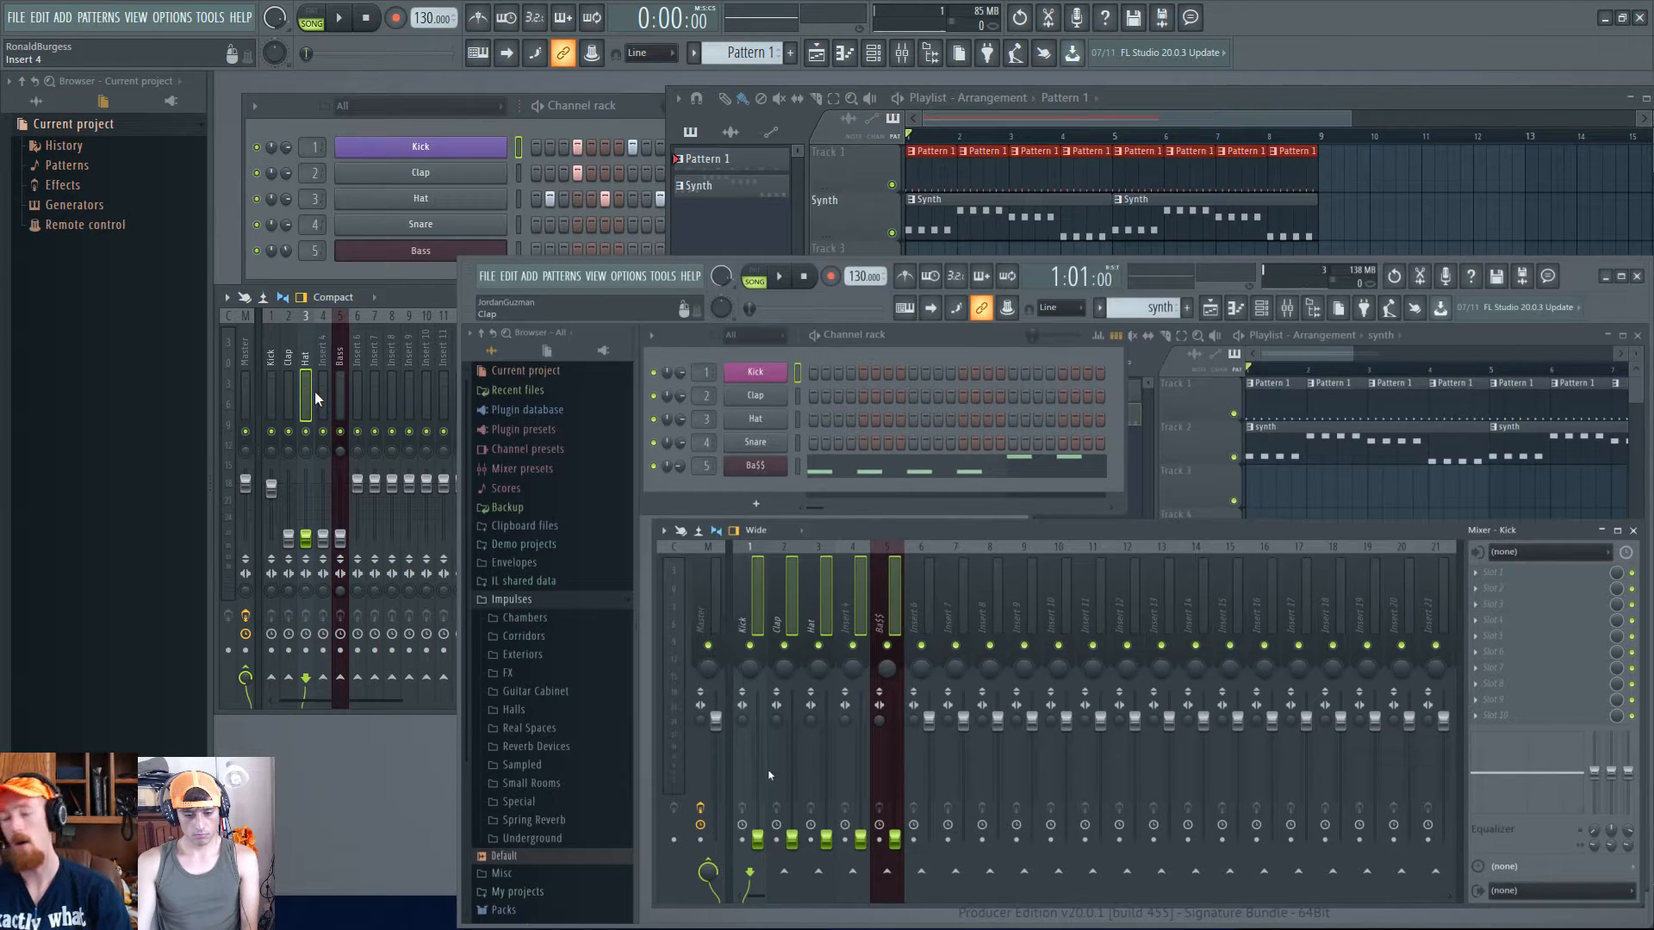
{"action": "left_click", "coordinate": [375, 387]}
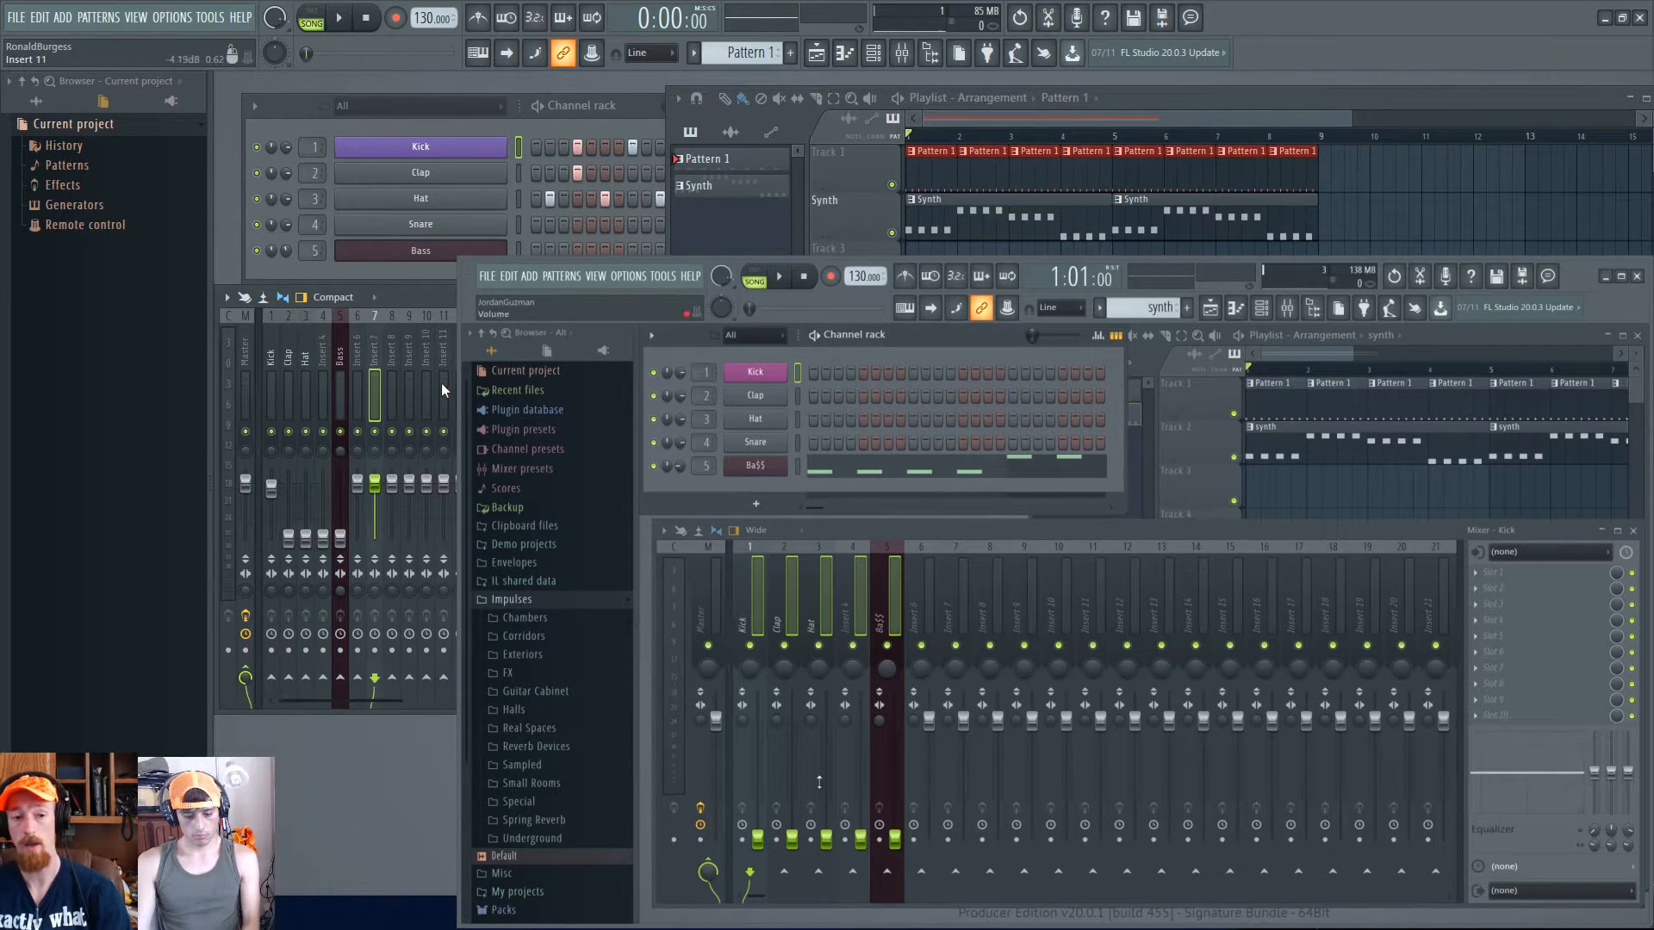
{"action": "left_click", "coordinate": [441, 382]}
{"action": "left_click", "coordinate": [327, 384]}
{"action": "left_click", "coordinate": [429, 381]}
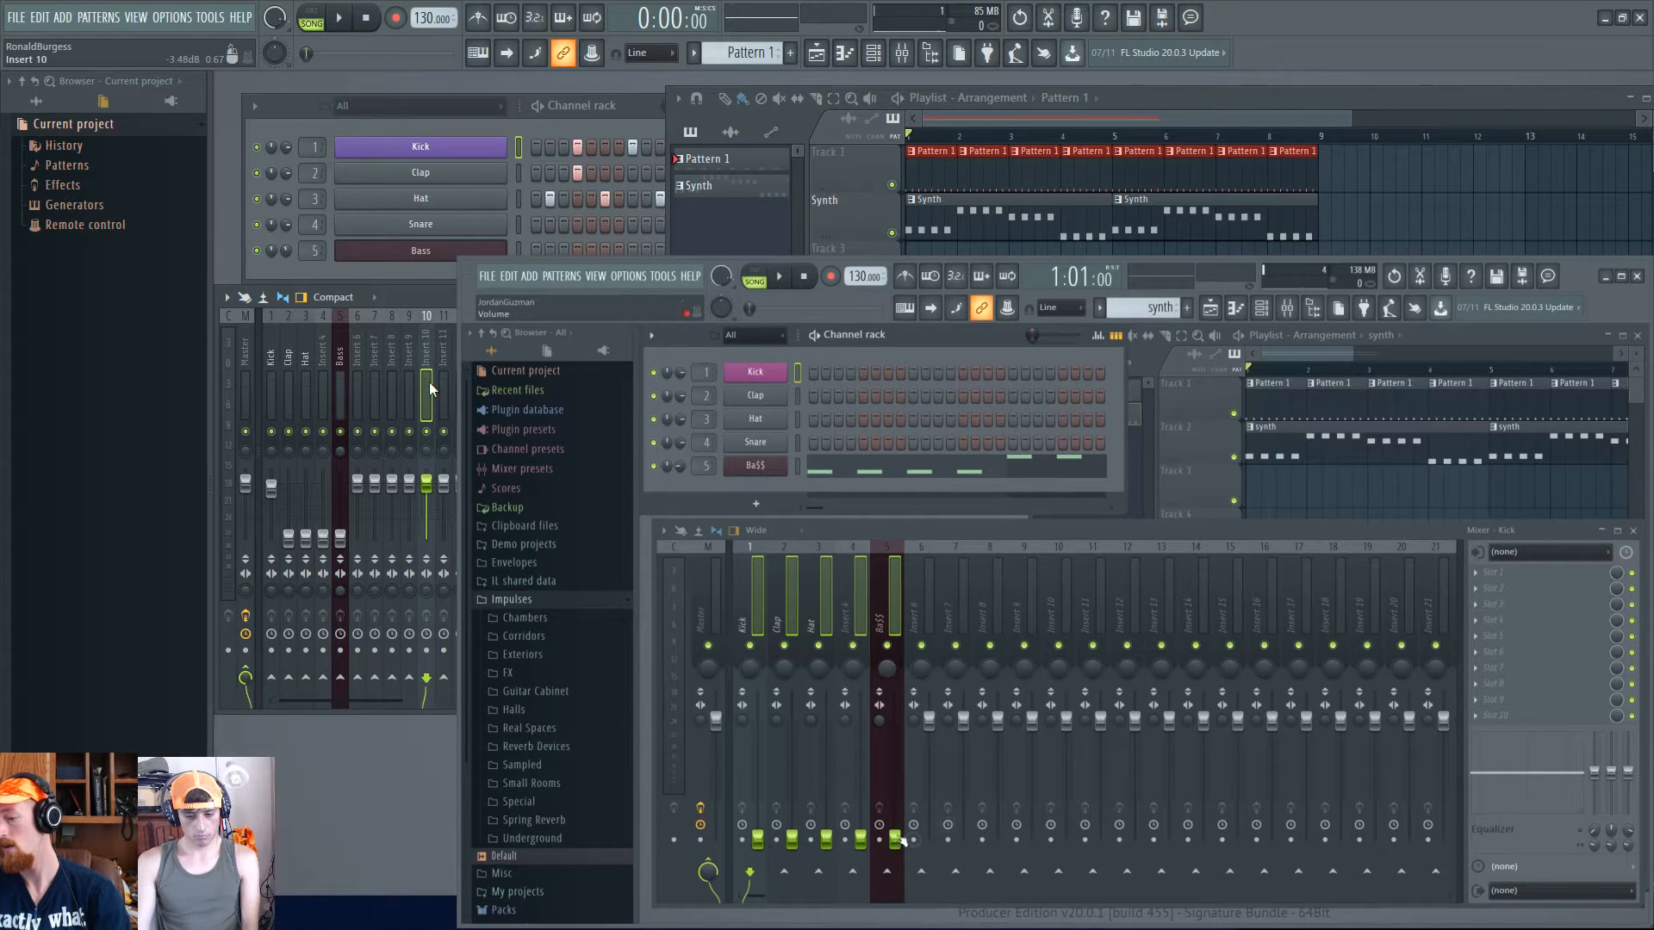
{"action": "left_click", "coordinate": [366, 374]}
{"action": "left_click", "coordinate": [323, 379]}
{"action": "left_click", "coordinate": [288, 387]}
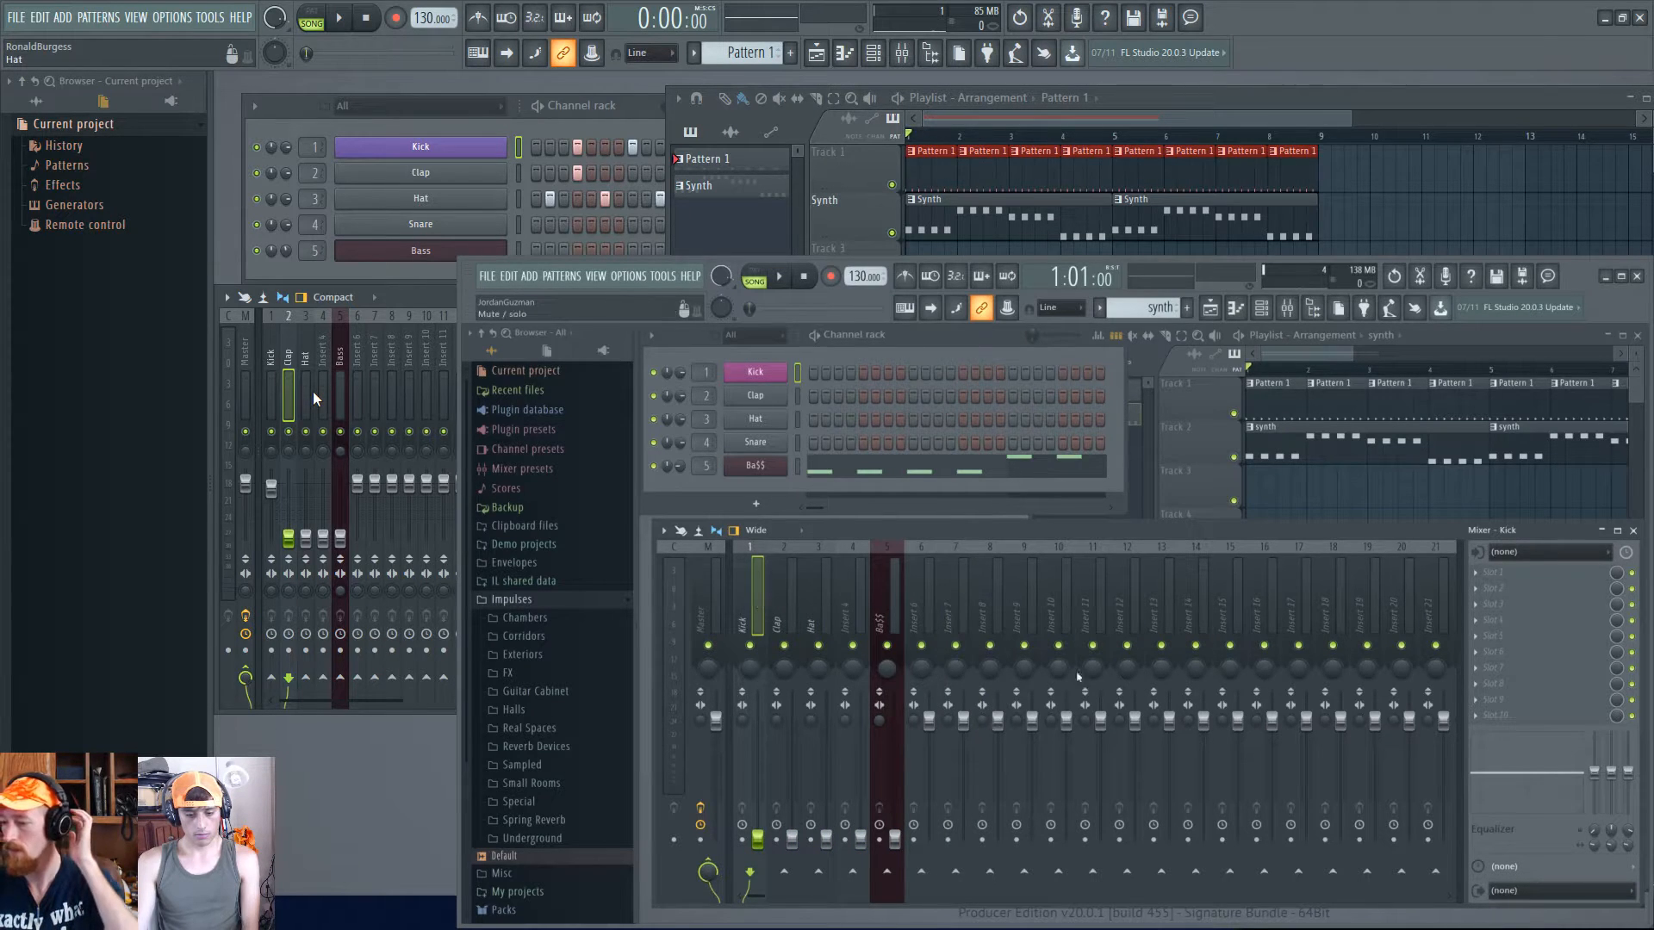
- Select the Kick track in the main mixer and try several fader levels, including about -9.4 dB (62%), with the arrangement playing
{"action": "left_click", "coordinate": [268, 390]}
{"action": "left_click_drag", "start_coordinate": [272, 489], "coordinate": [276, 509]}
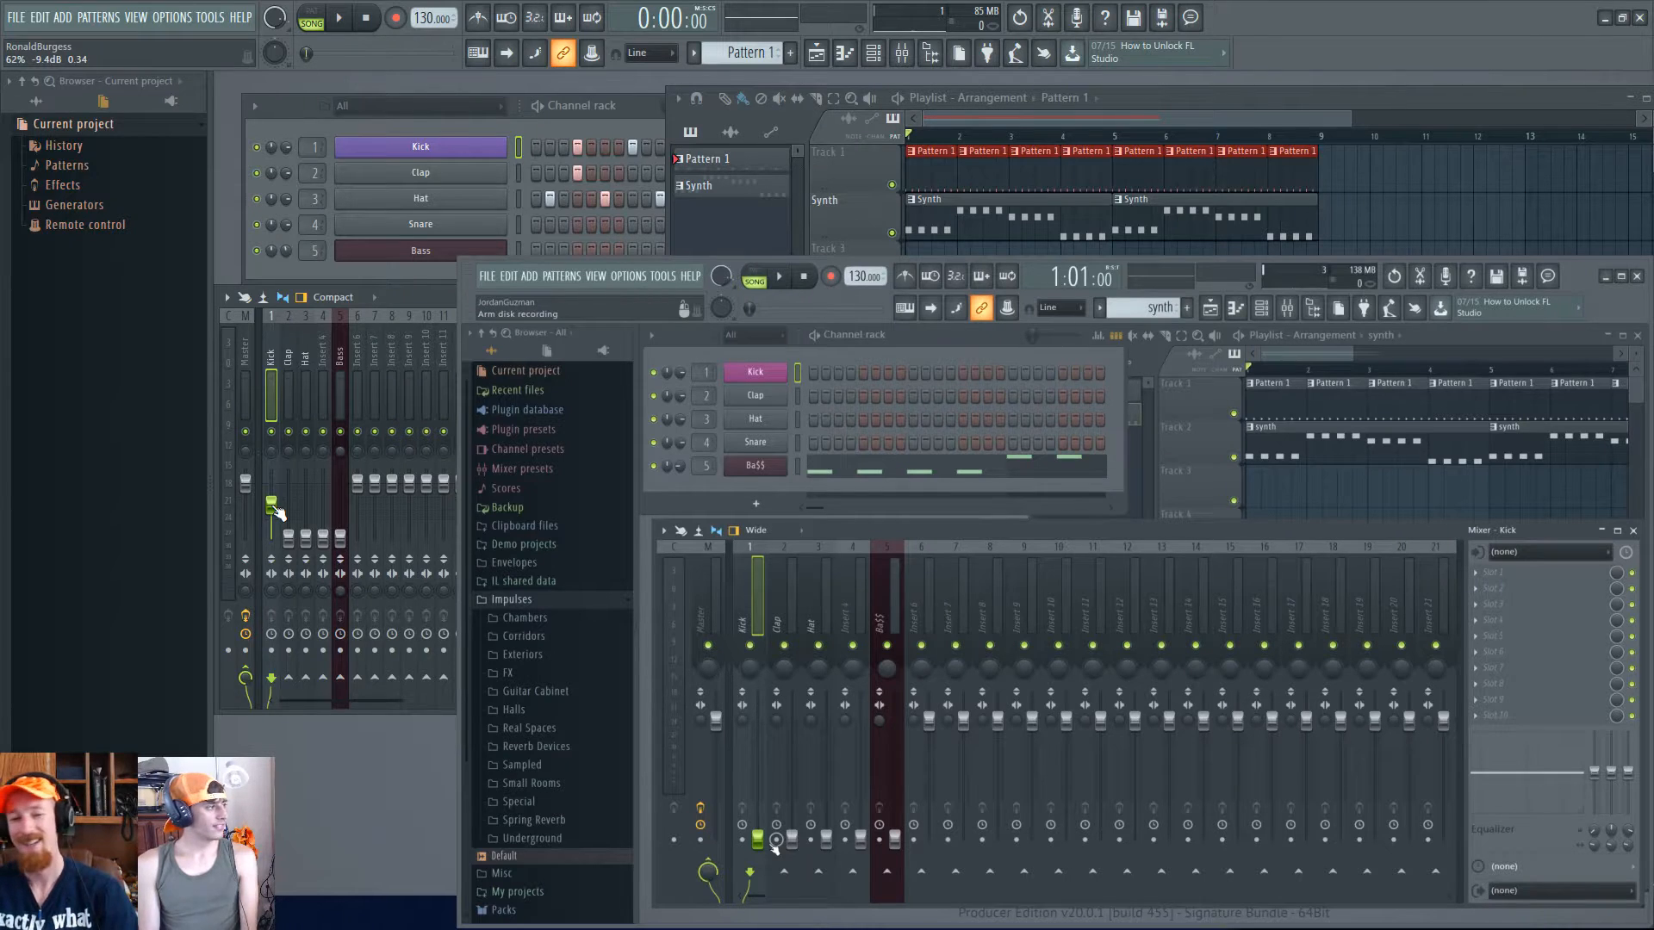
{"action": "left_click_drag", "start_coordinate": [272, 508], "coordinate": [272, 503]}
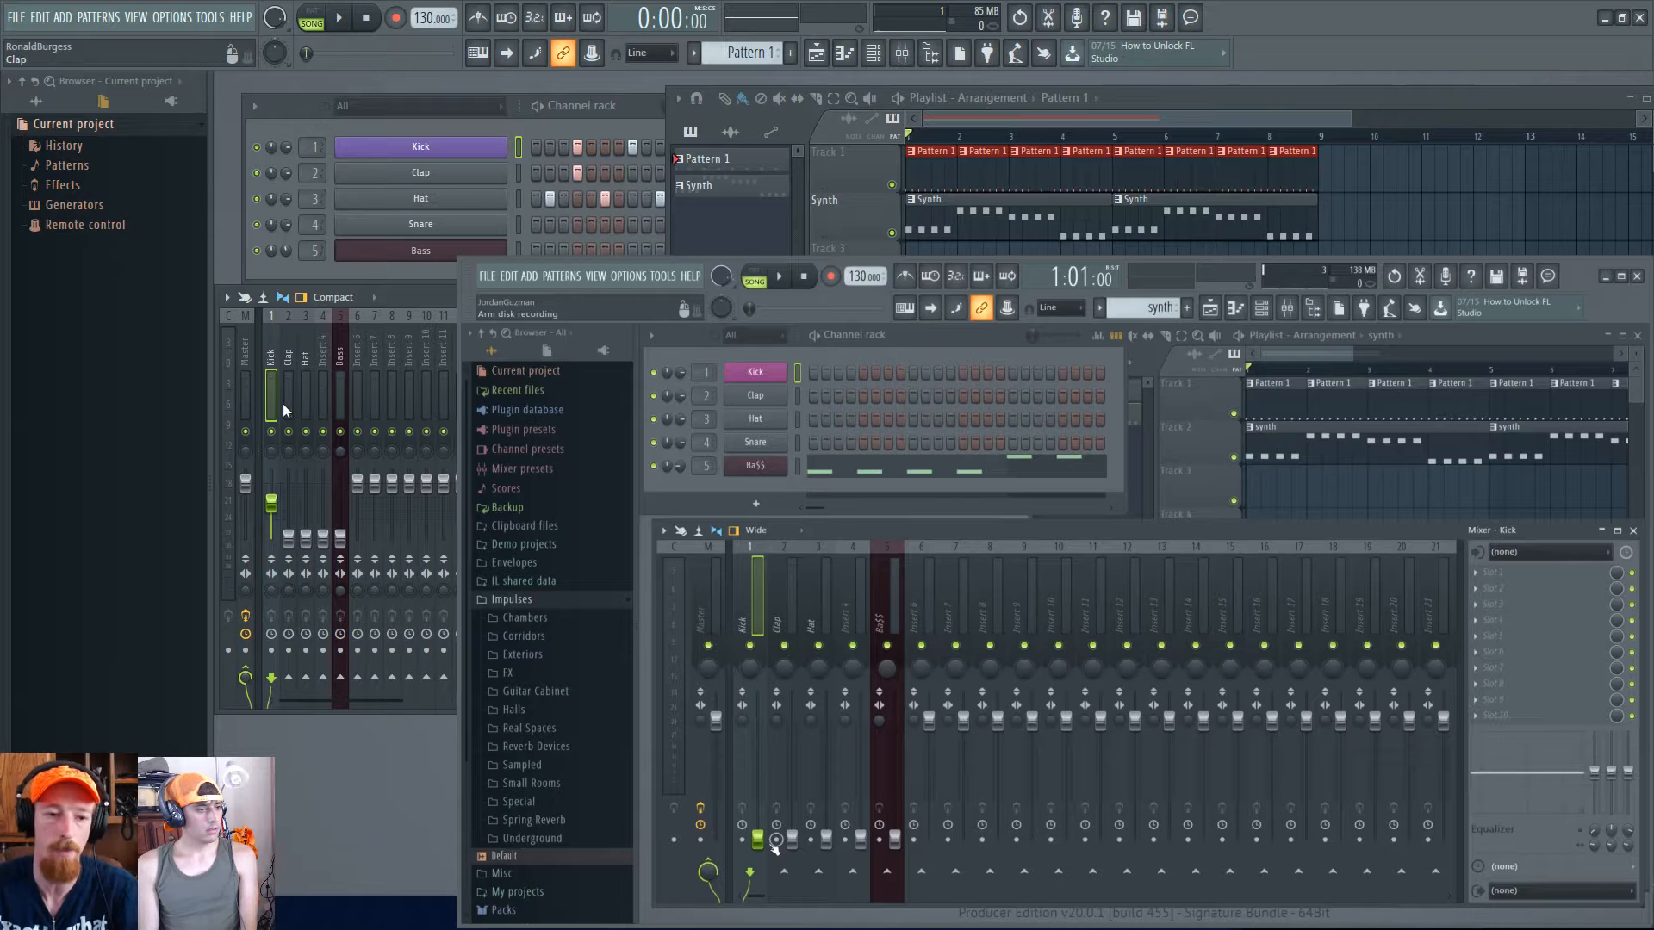
{"action": "key", "text": "space"}
{"action": "left_click_drag", "start_coordinate": [274, 509], "coordinate": [273, 494]}
{"action": "key", "text": "space"}
{"action": "left_click_drag", "start_coordinate": [273, 493], "coordinate": [273, 498]}
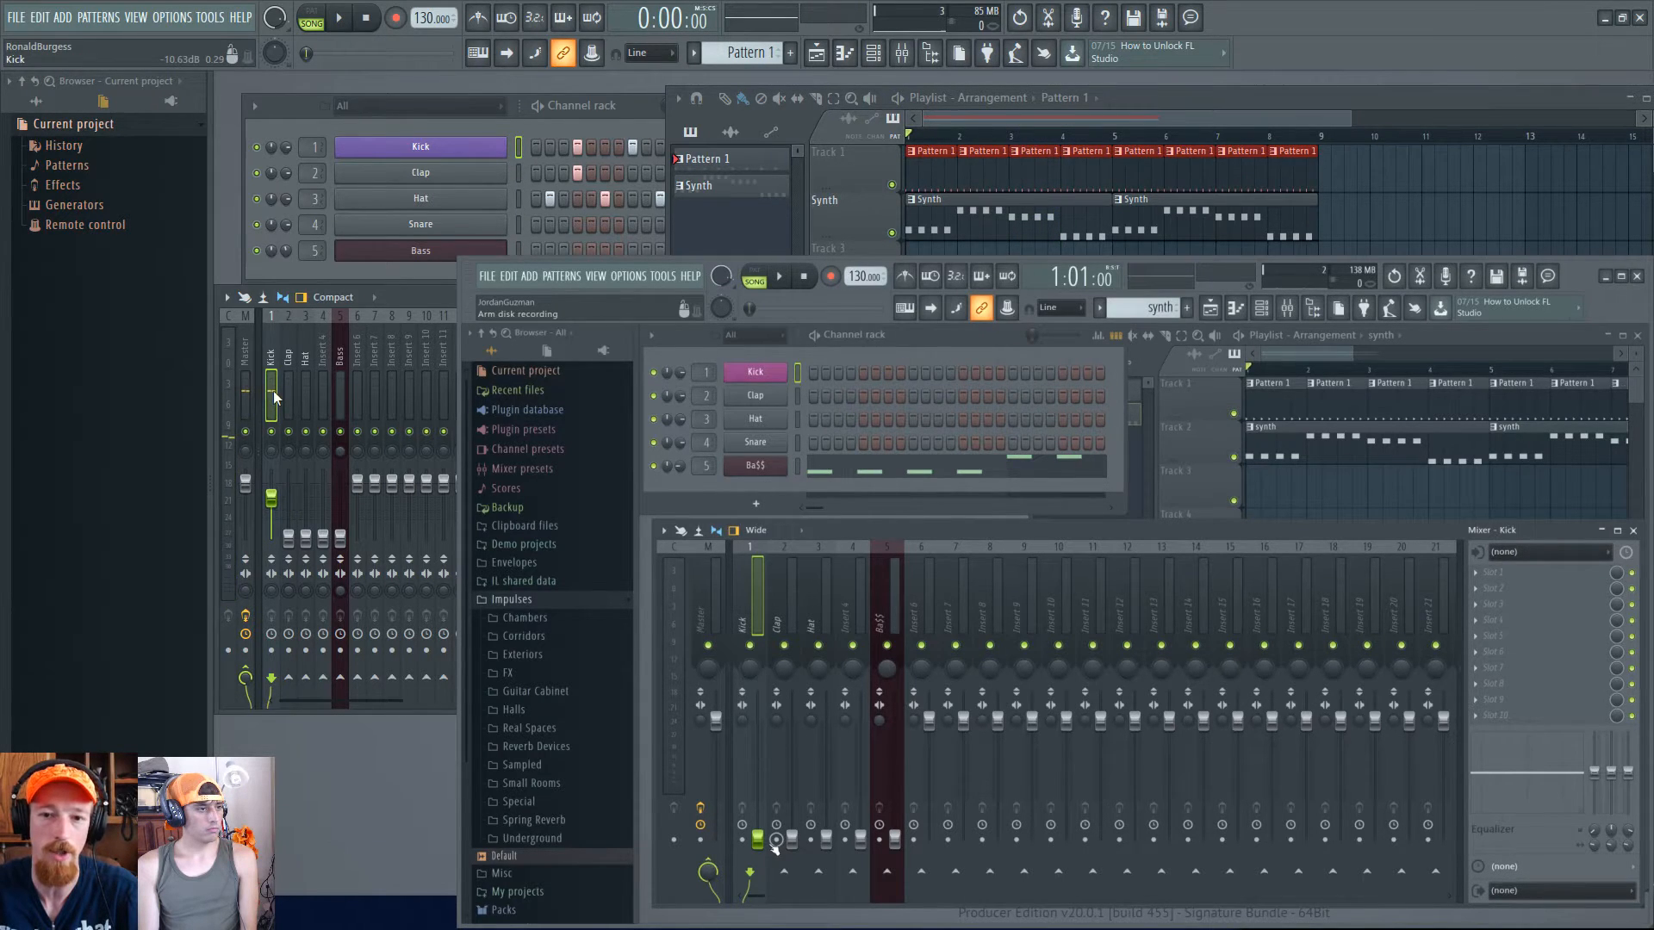
- Reset the main mixer's Kick fader to its default volume, and play the arrangement to check the Kick level
{"action": "left_click", "coordinate": [271, 498], "text": "alt"}
{"action": "key", "text": "space"}
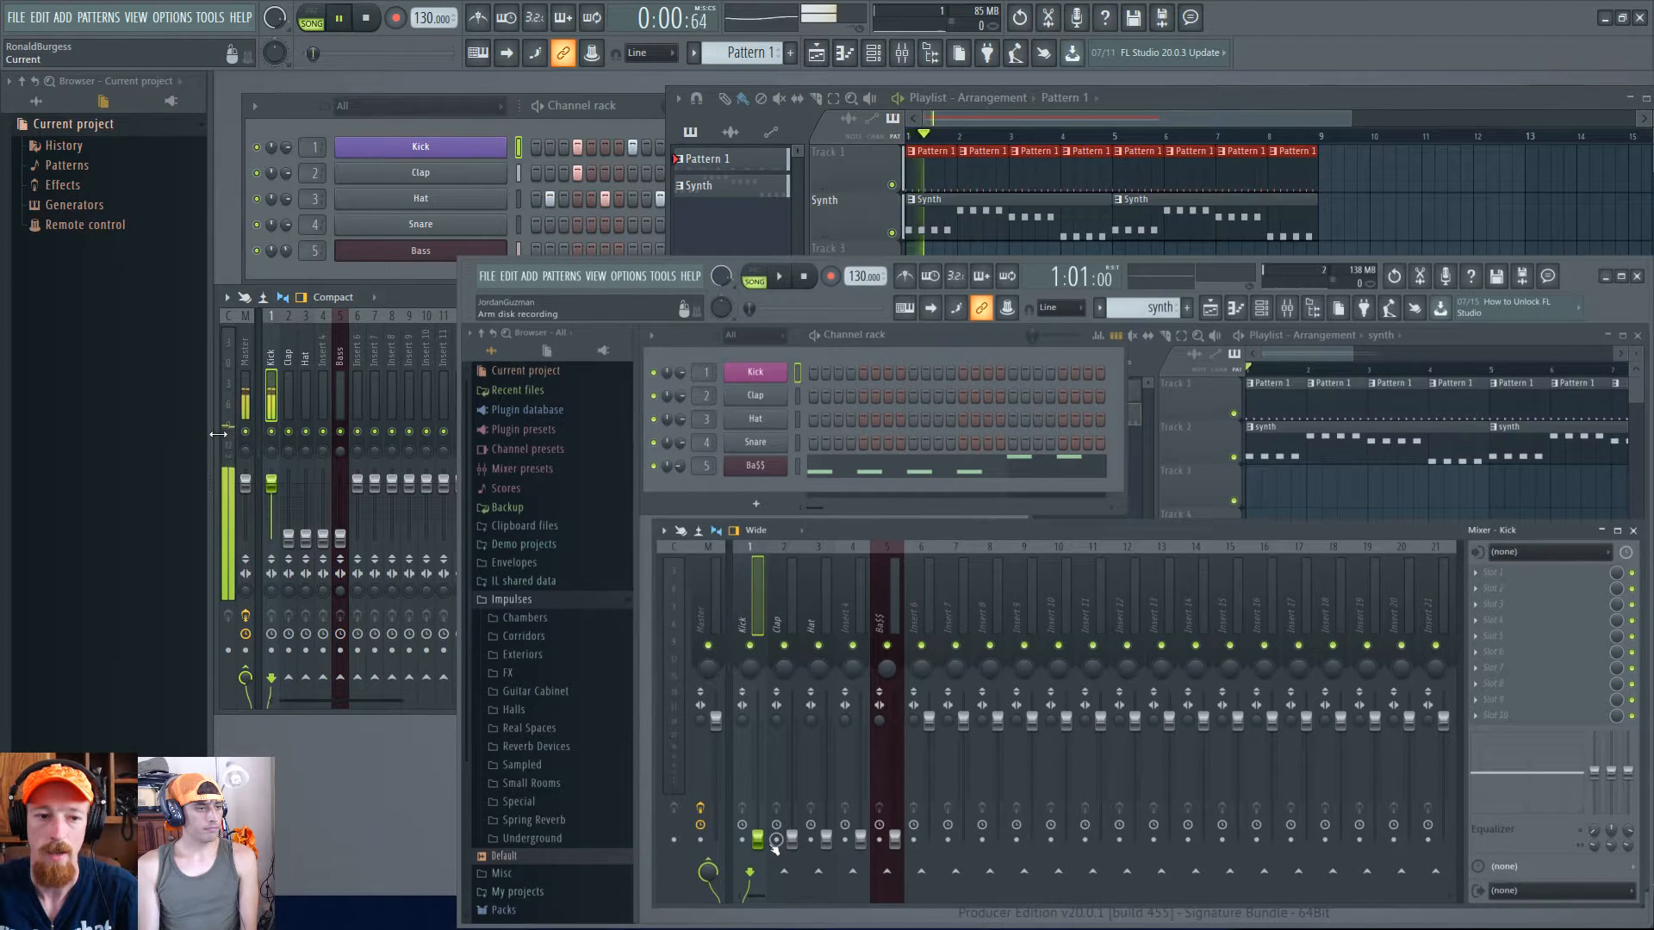
{"action": "key", "text": "space"}
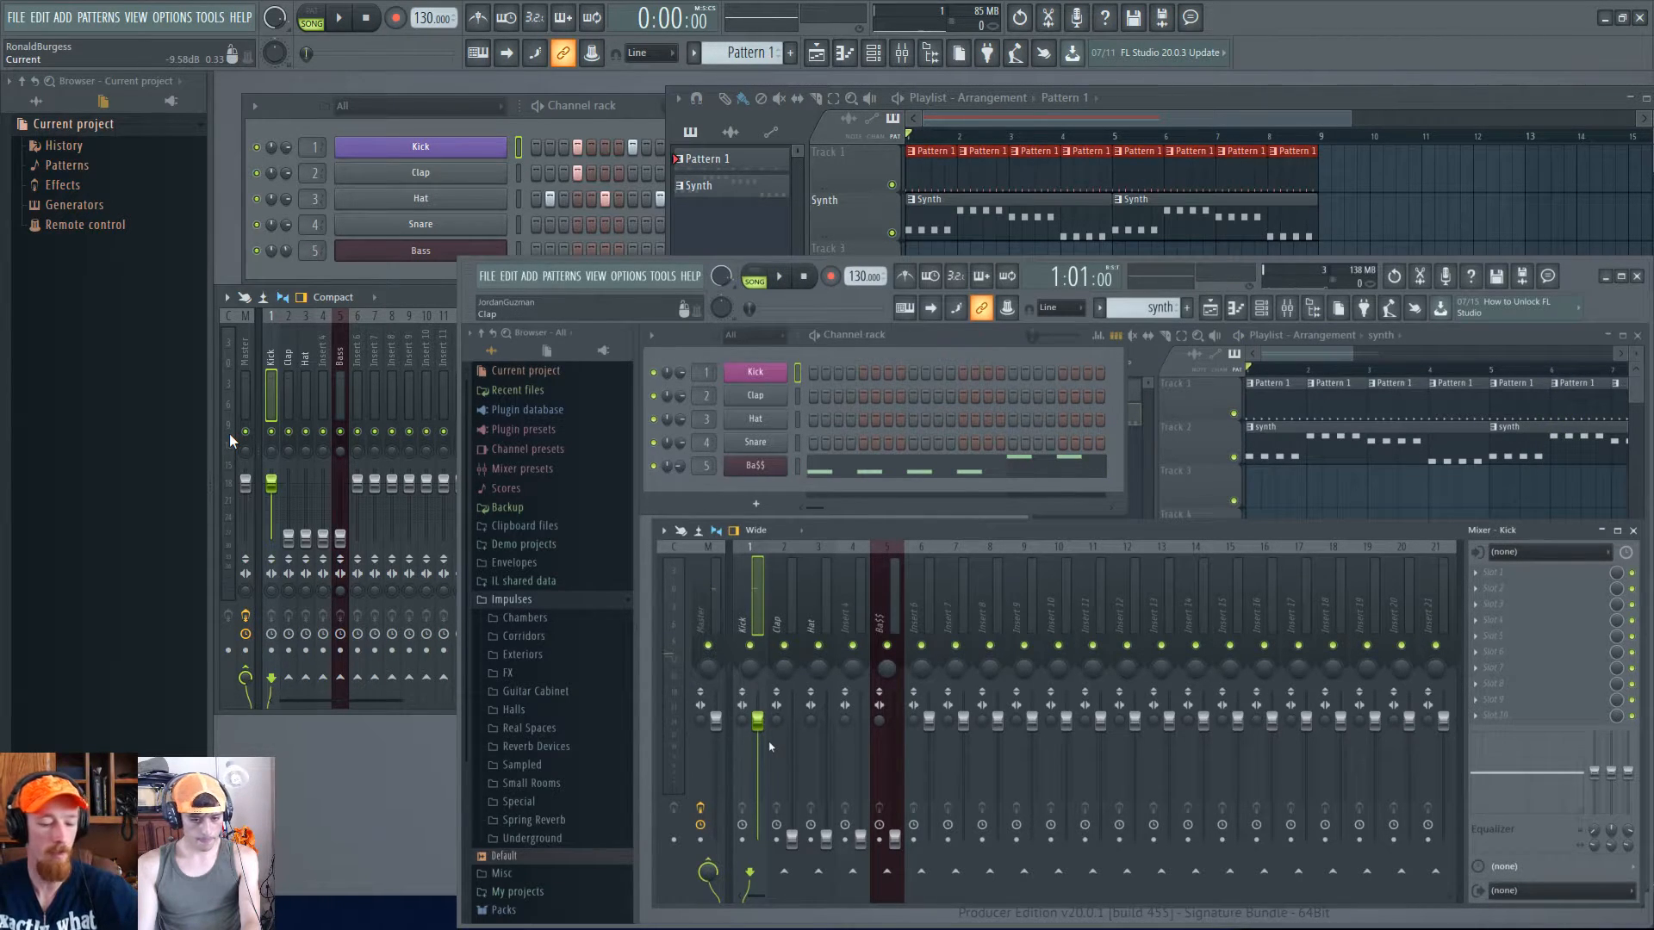
{"action": "key", "text": "space"}
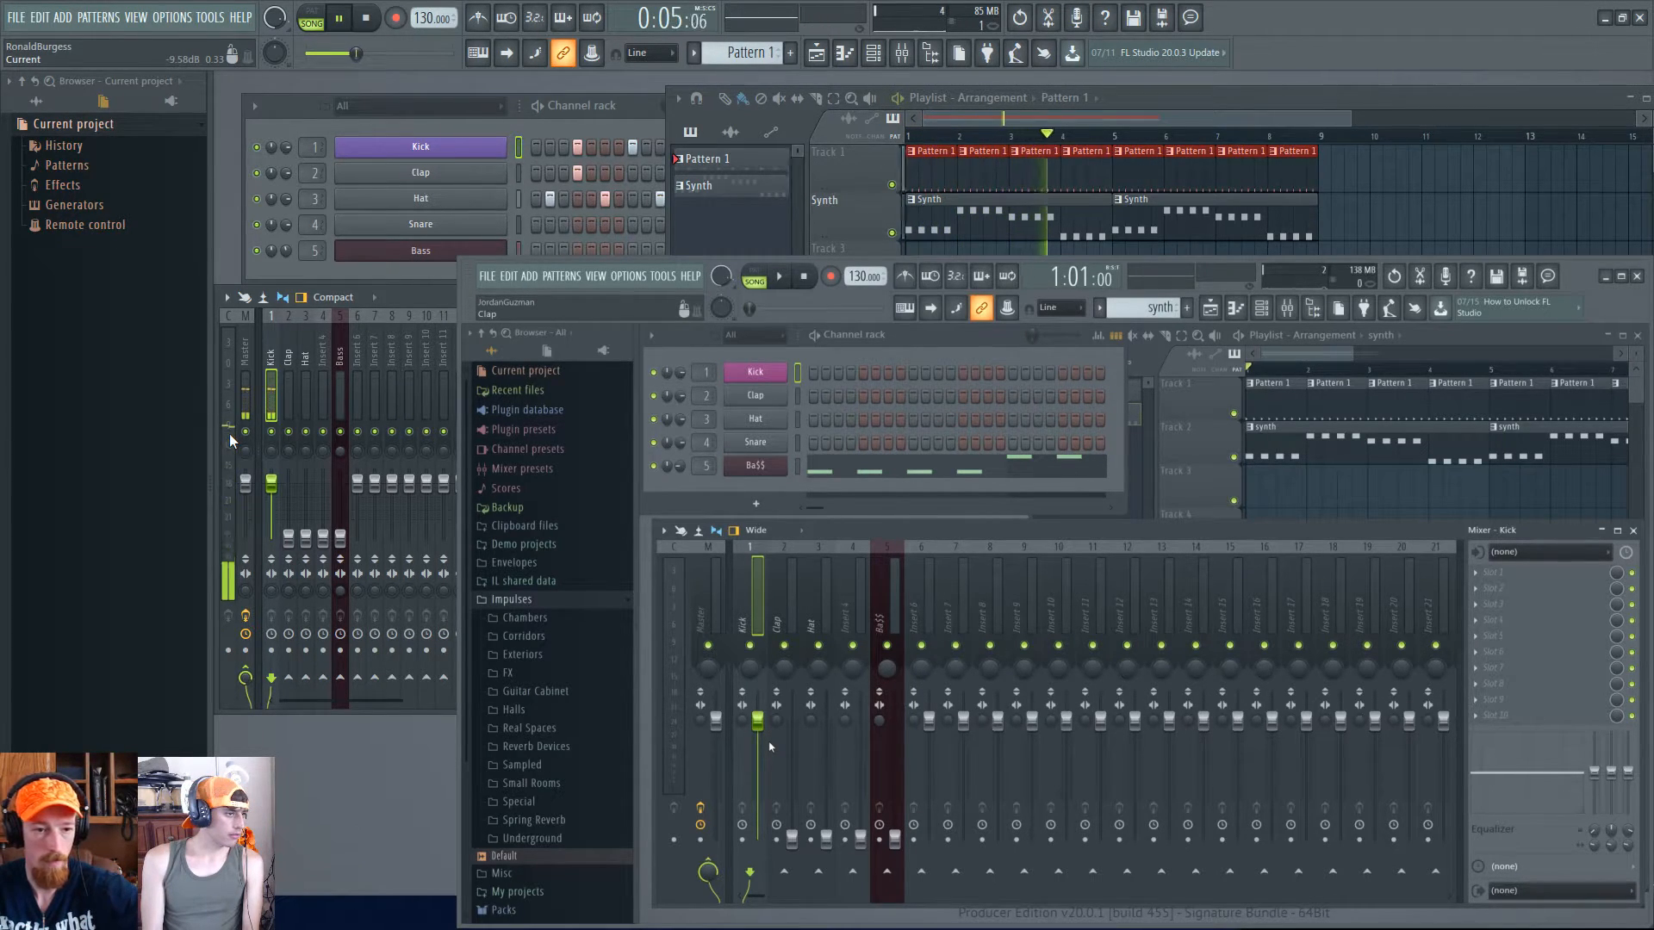
{"action": "key", "text": "space"}
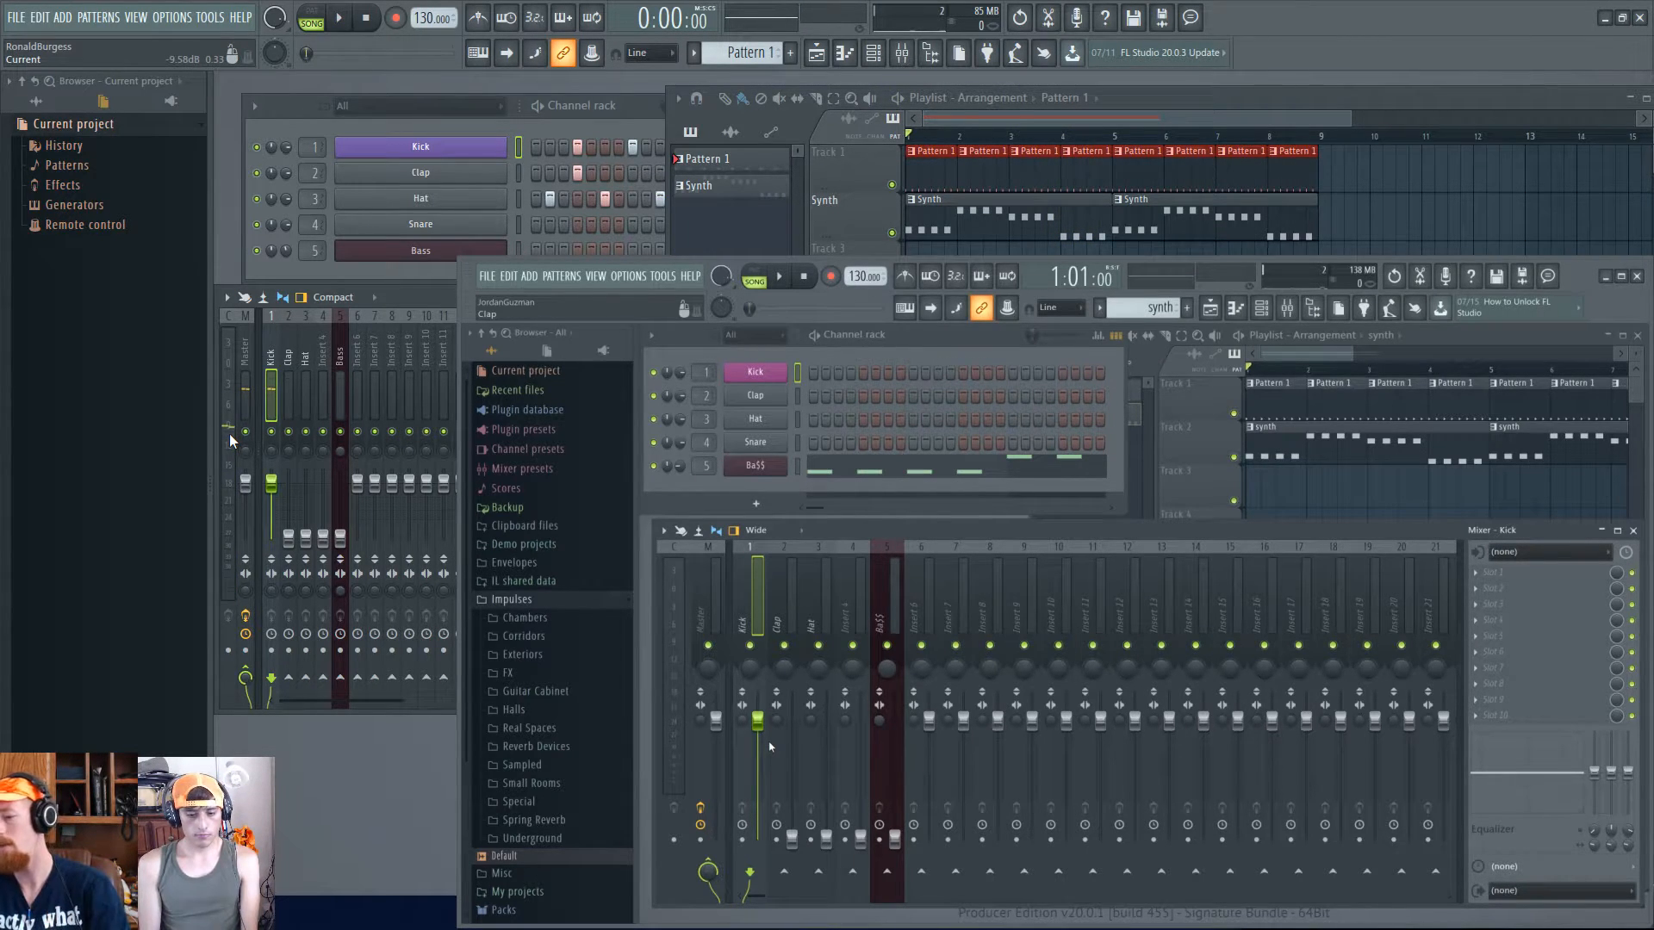
- Nudge the Kick fader down slightly and select the Master track in the main mixer
{"action": "left_click_drag", "start_coordinate": [270, 483], "coordinate": [271, 487]}
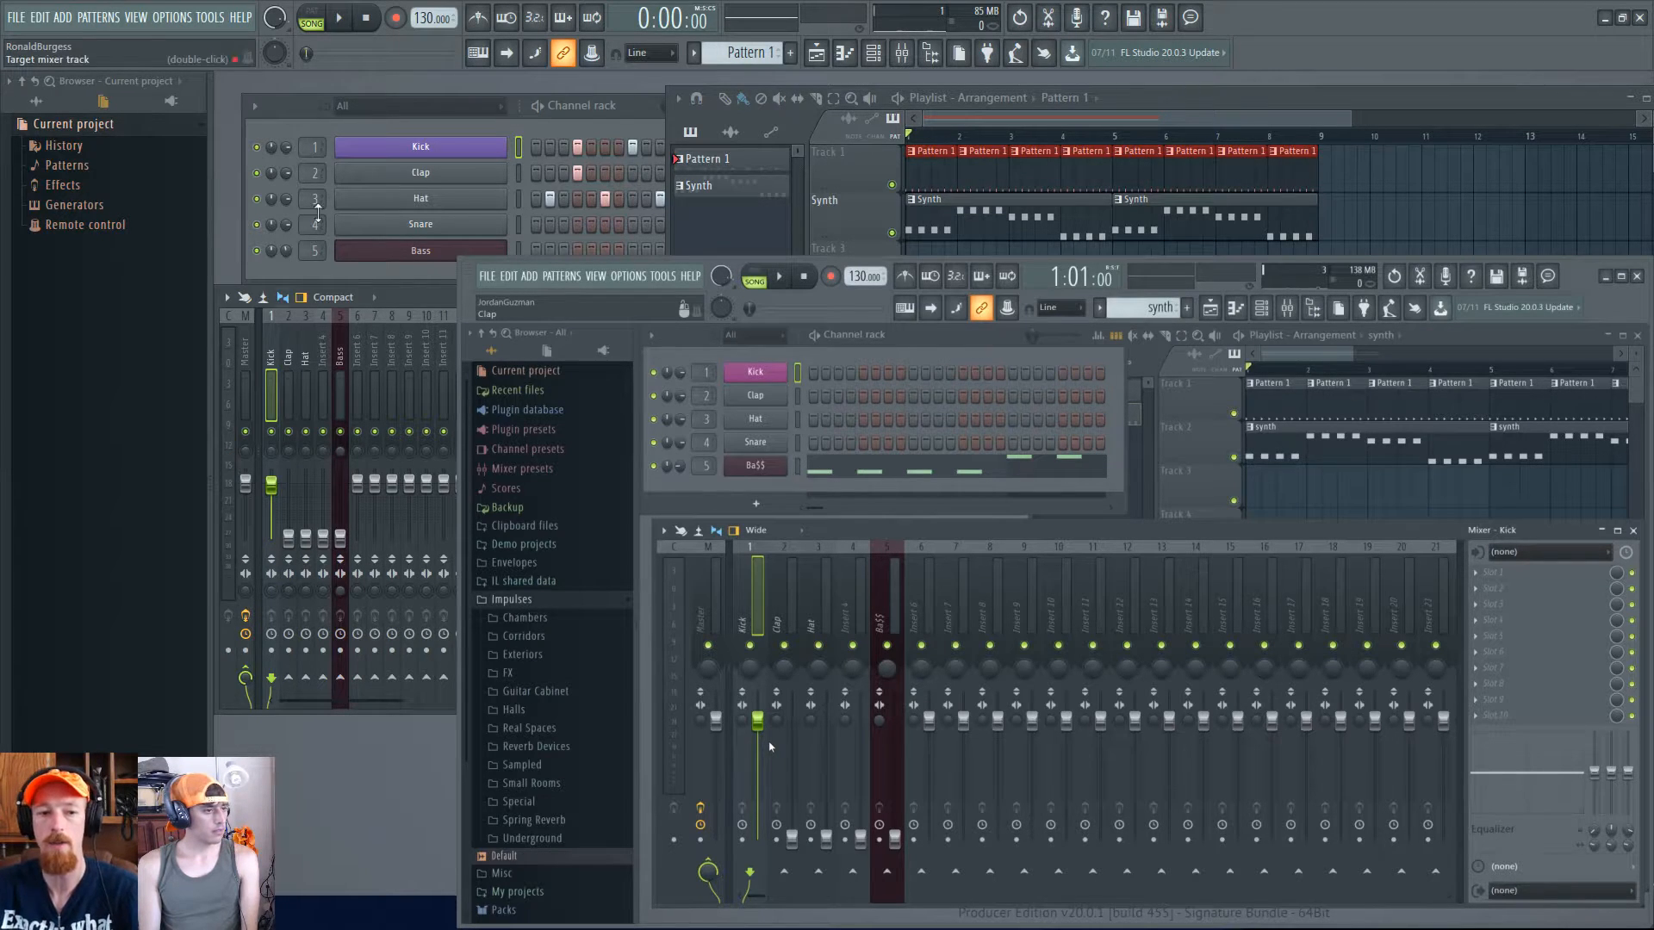
{"action": "left_click", "coordinate": [243, 369]}
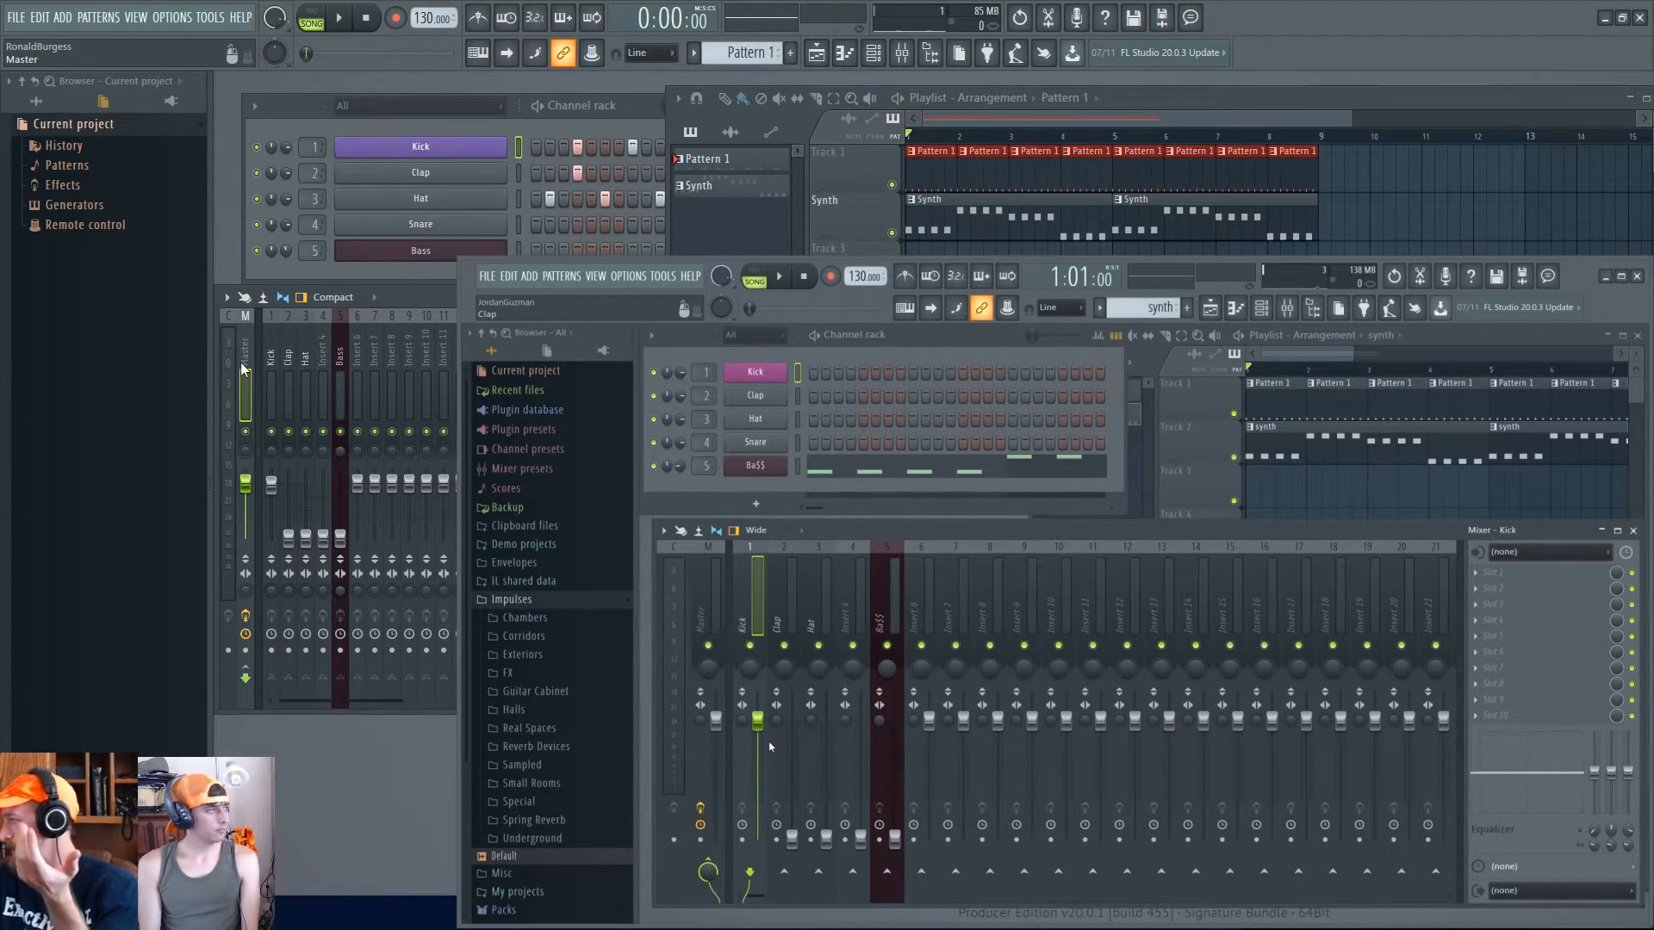
- Fine-tune the Kick fader in the main mixer near -2.5 dB (89%), and play the arrangement to check it
{"action": "left_click", "coordinate": [227, 411]}
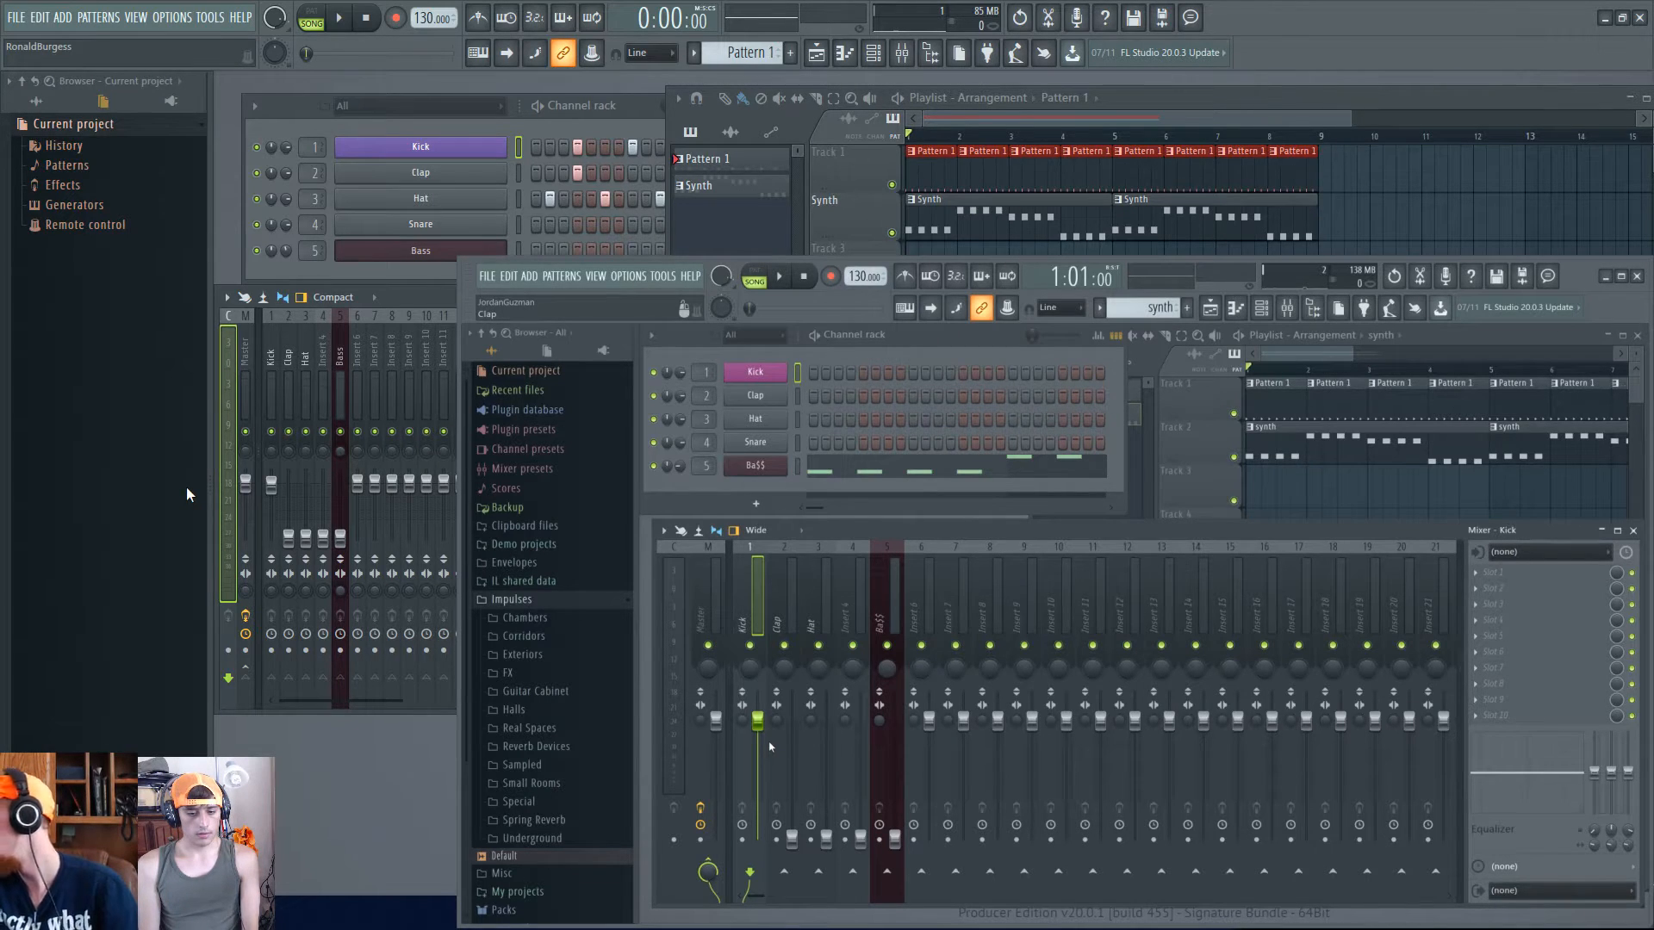
{"action": "left_click", "coordinate": [272, 486]}
{"action": "left_click_drag", "start_coordinate": [271, 488], "coordinate": [271, 484]}
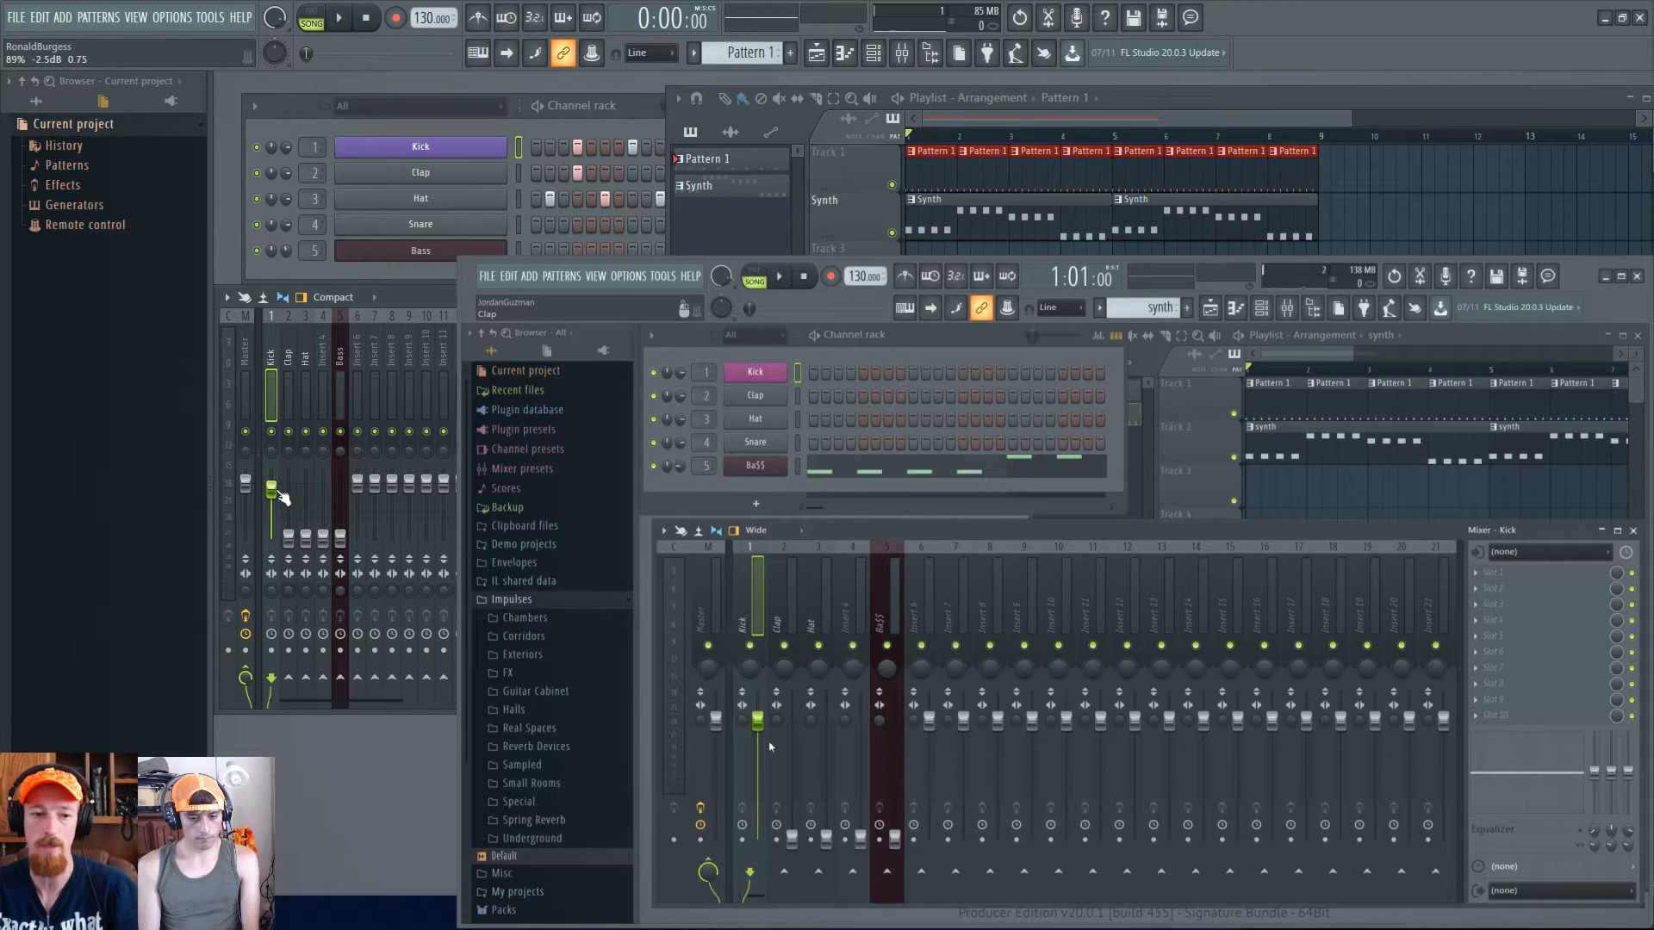
{"action": "key", "text": "space"}
{"action": "key", "text": "space"}
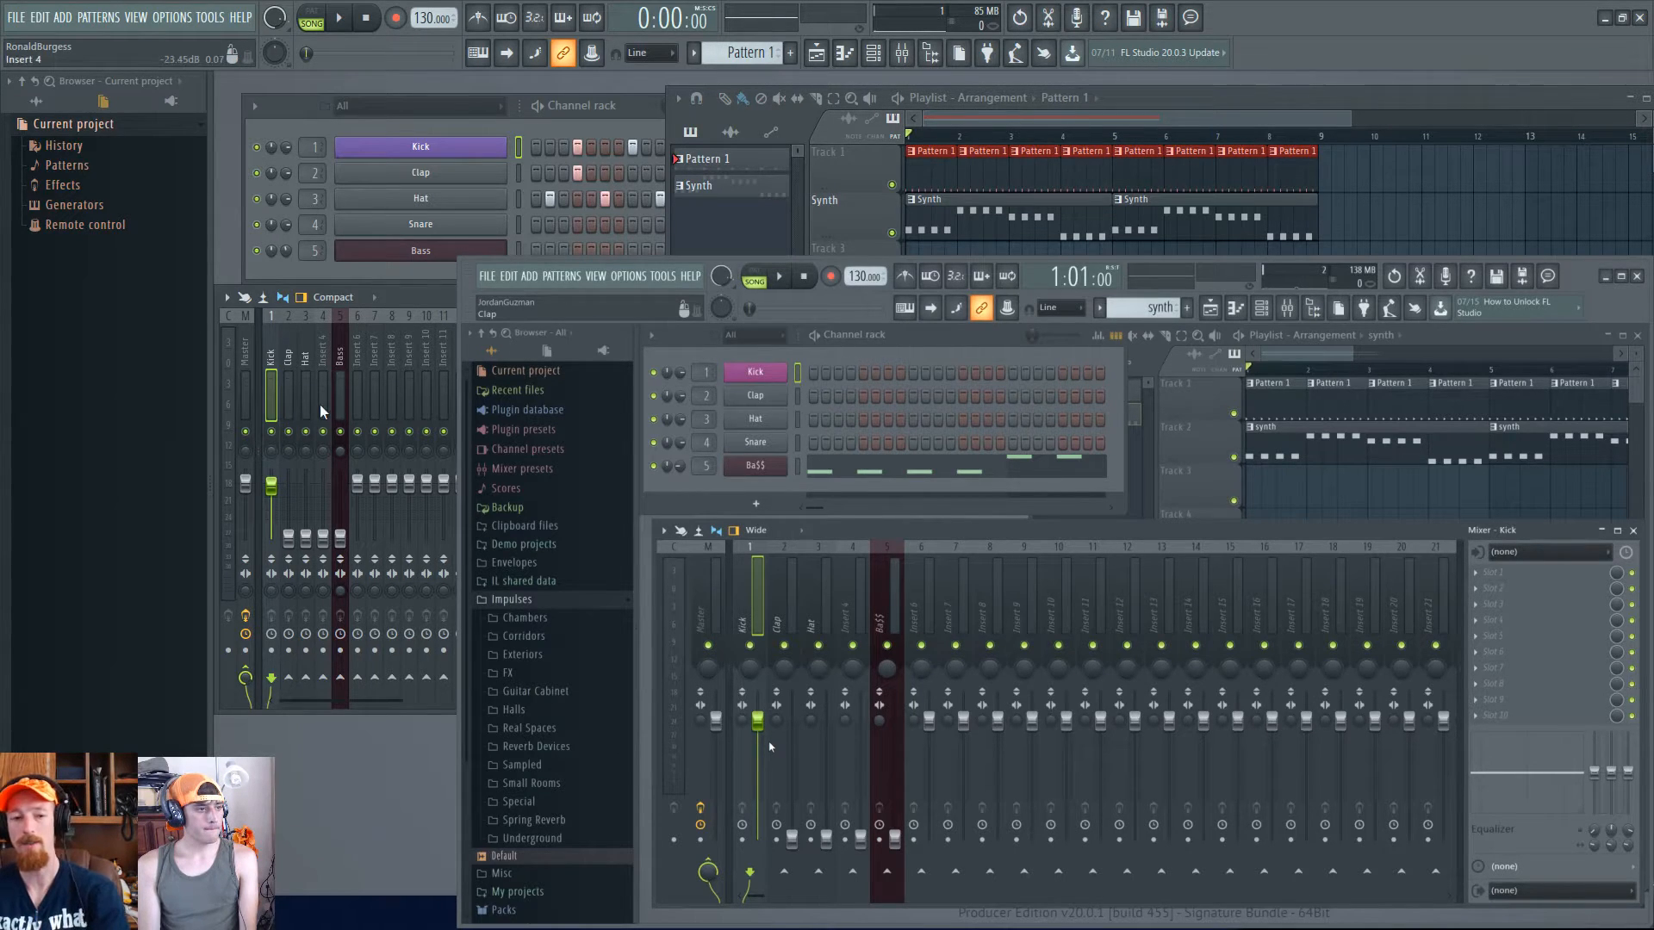
- Raise the Clap track's fader in the main mixer to about -5.6 dB (77%) with the arrangement playing
{"action": "left_click", "coordinate": [291, 426]}
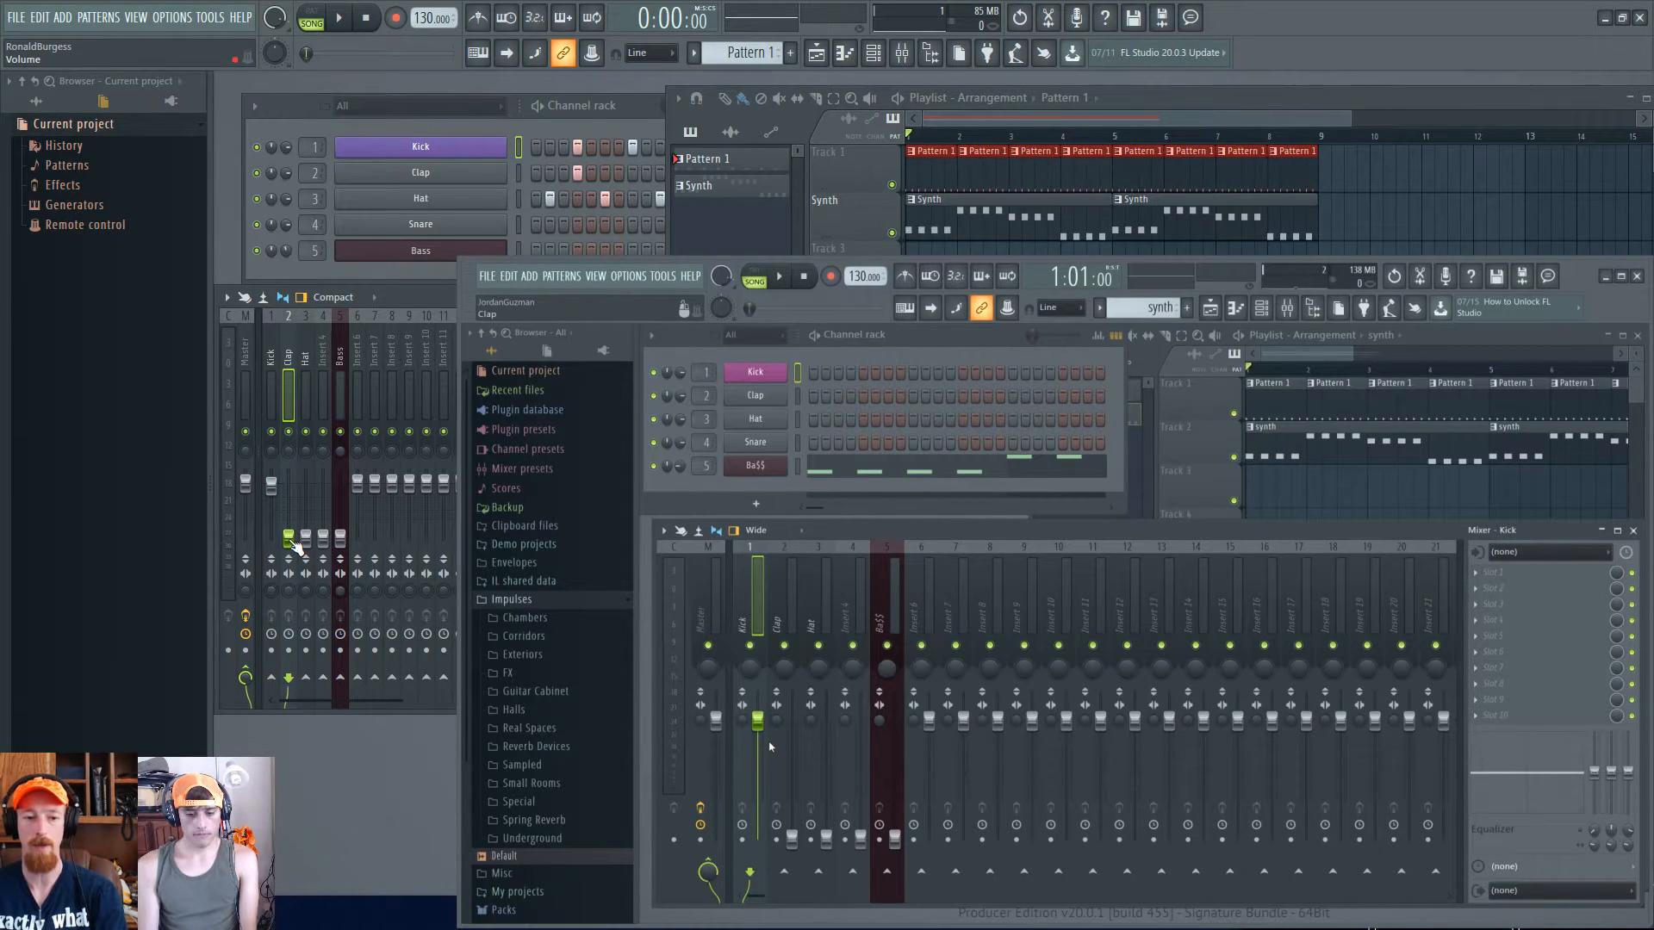
{"action": "key", "text": "space"}
{"action": "left_click_drag", "start_coordinate": [293, 541], "coordinate": [288, 495]}
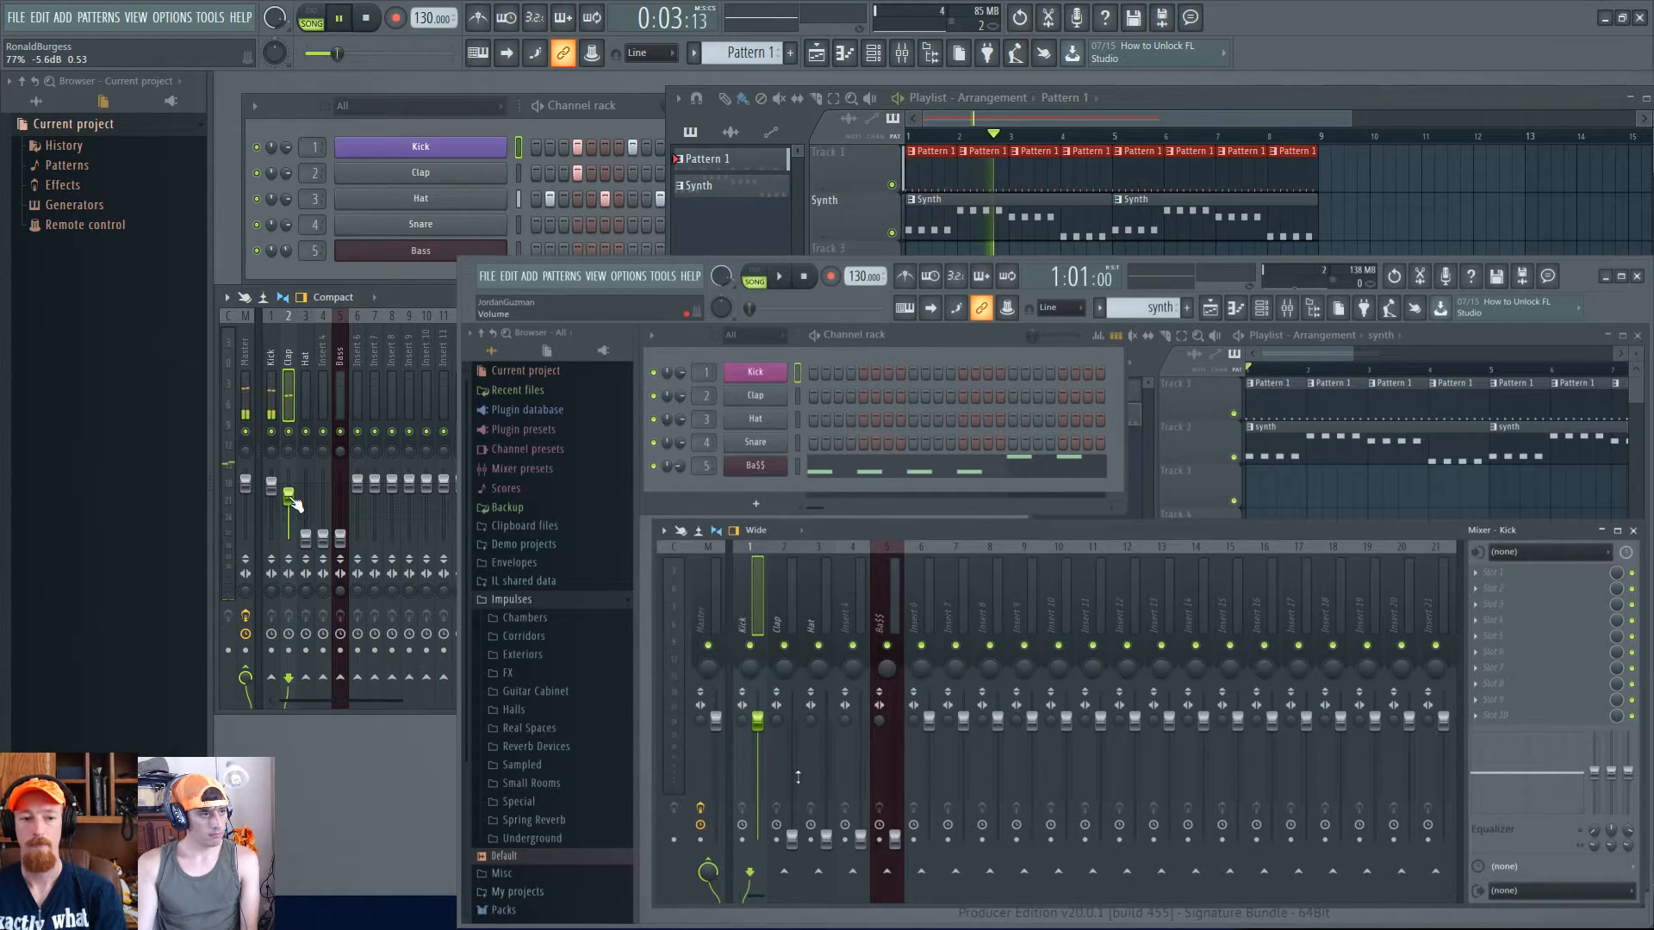
{"action": "key", "text": "space"}
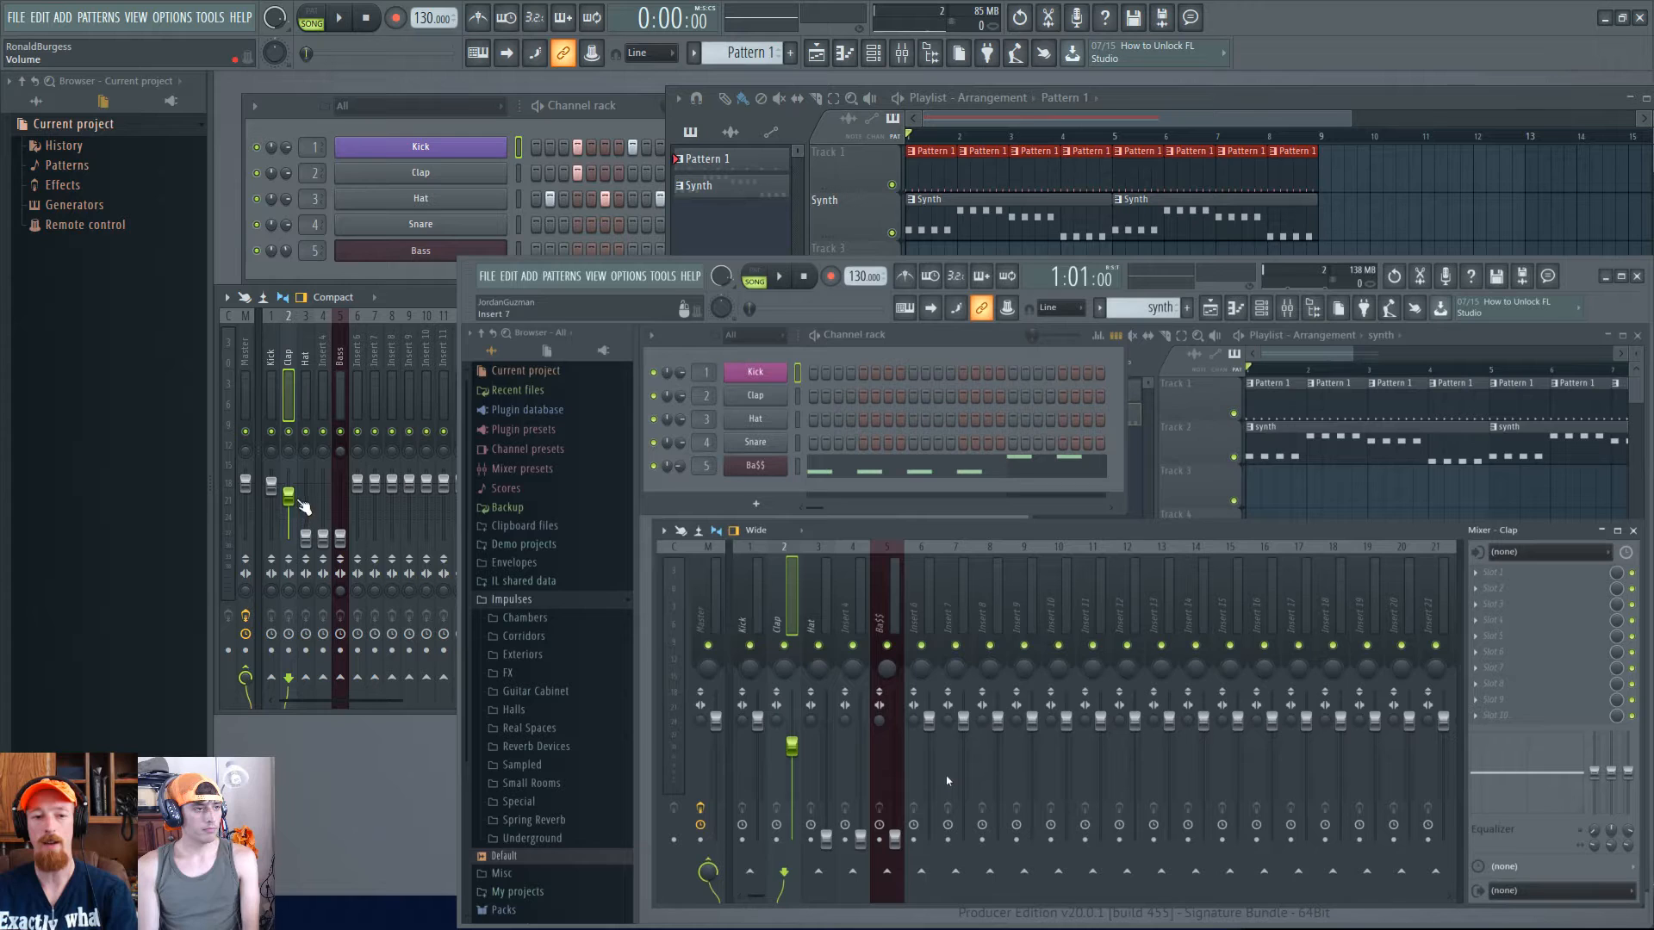
- Pan the Clap track off-centre in the main mixer and play the arrangement to check its placement
{"action": "left_click", "coordinate": [312, 370]}
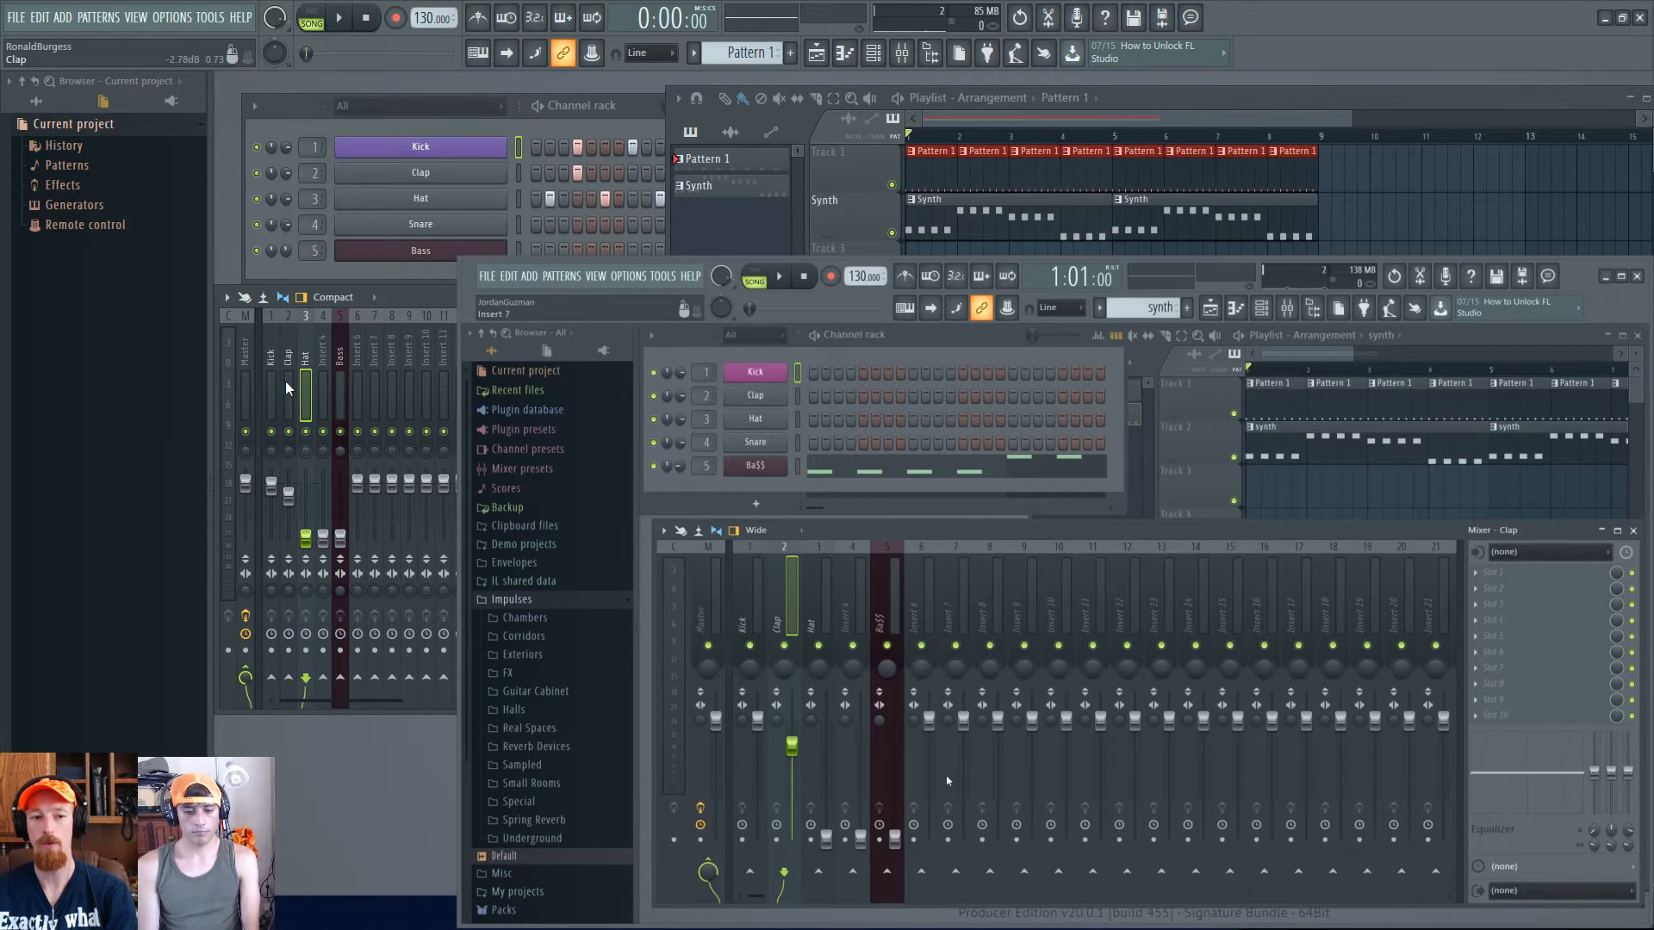
{"action": "left_click", "coordinate": [287, 384]}
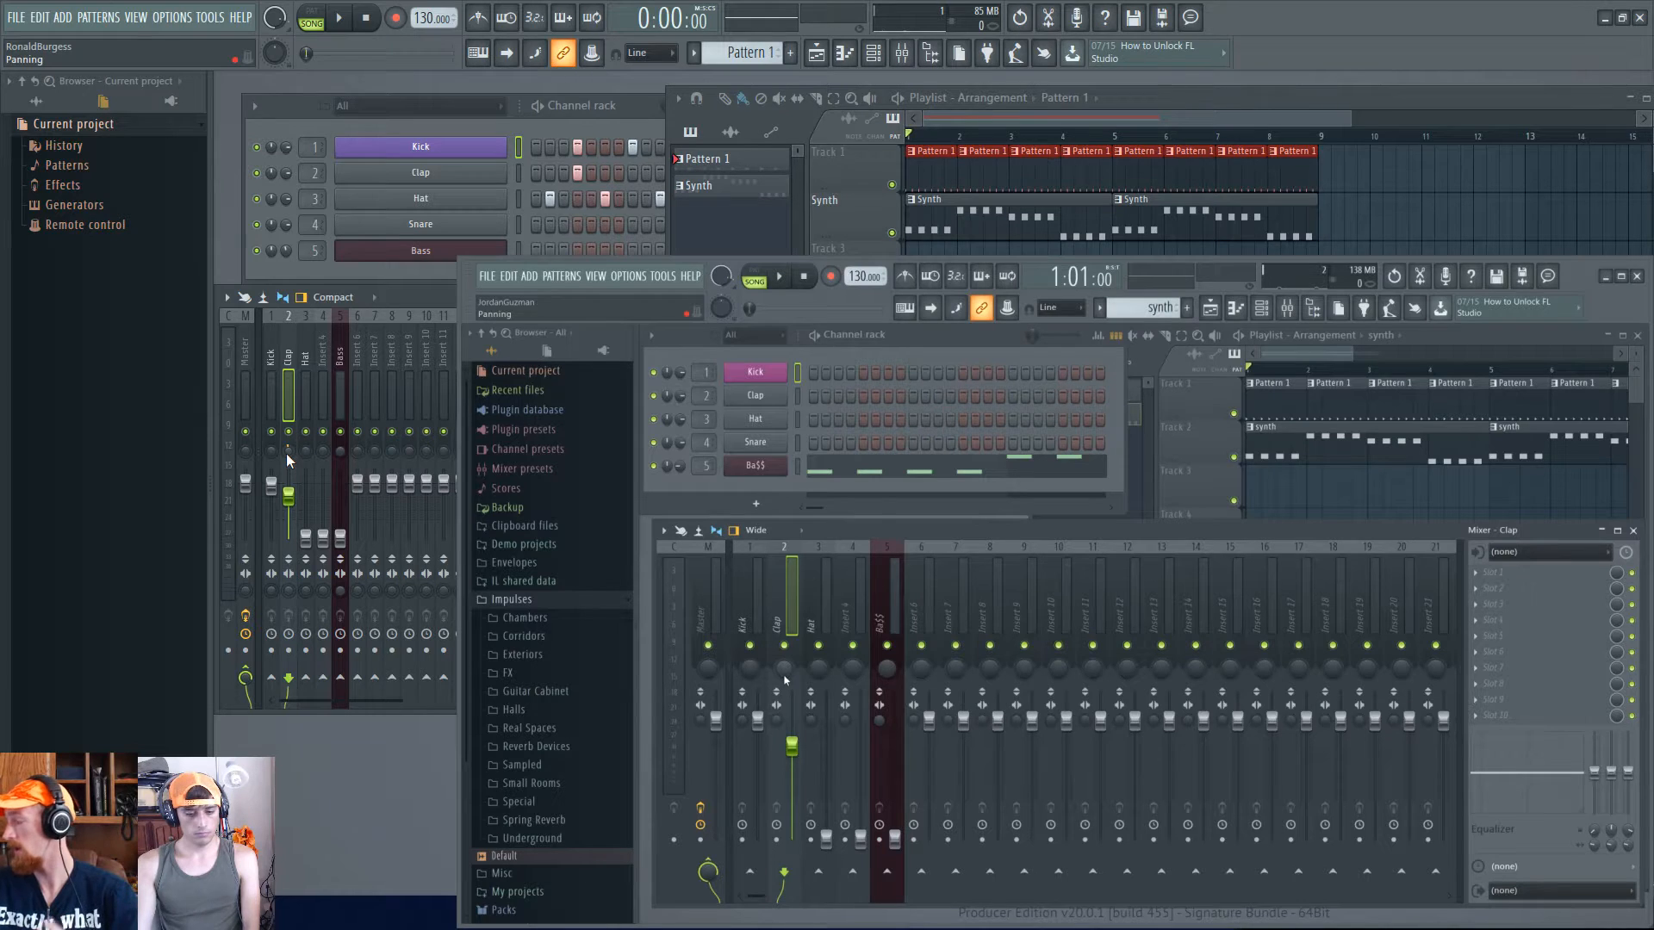
{"action": "key", "text": "space"}
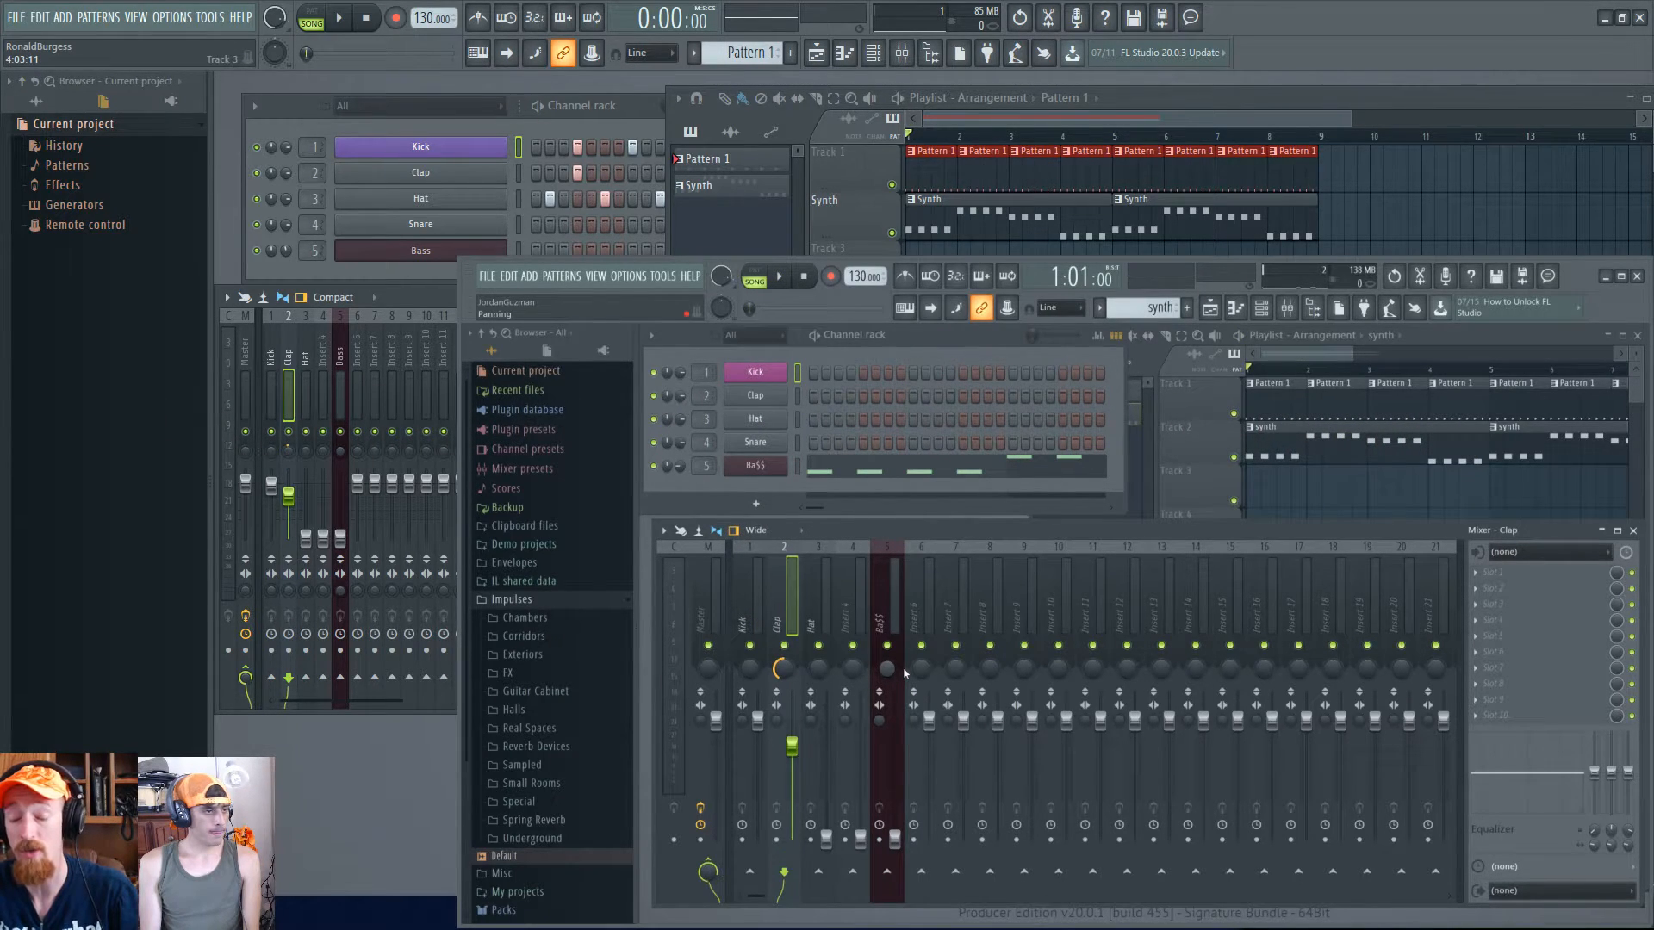
{"action": "key", "text": "space"}
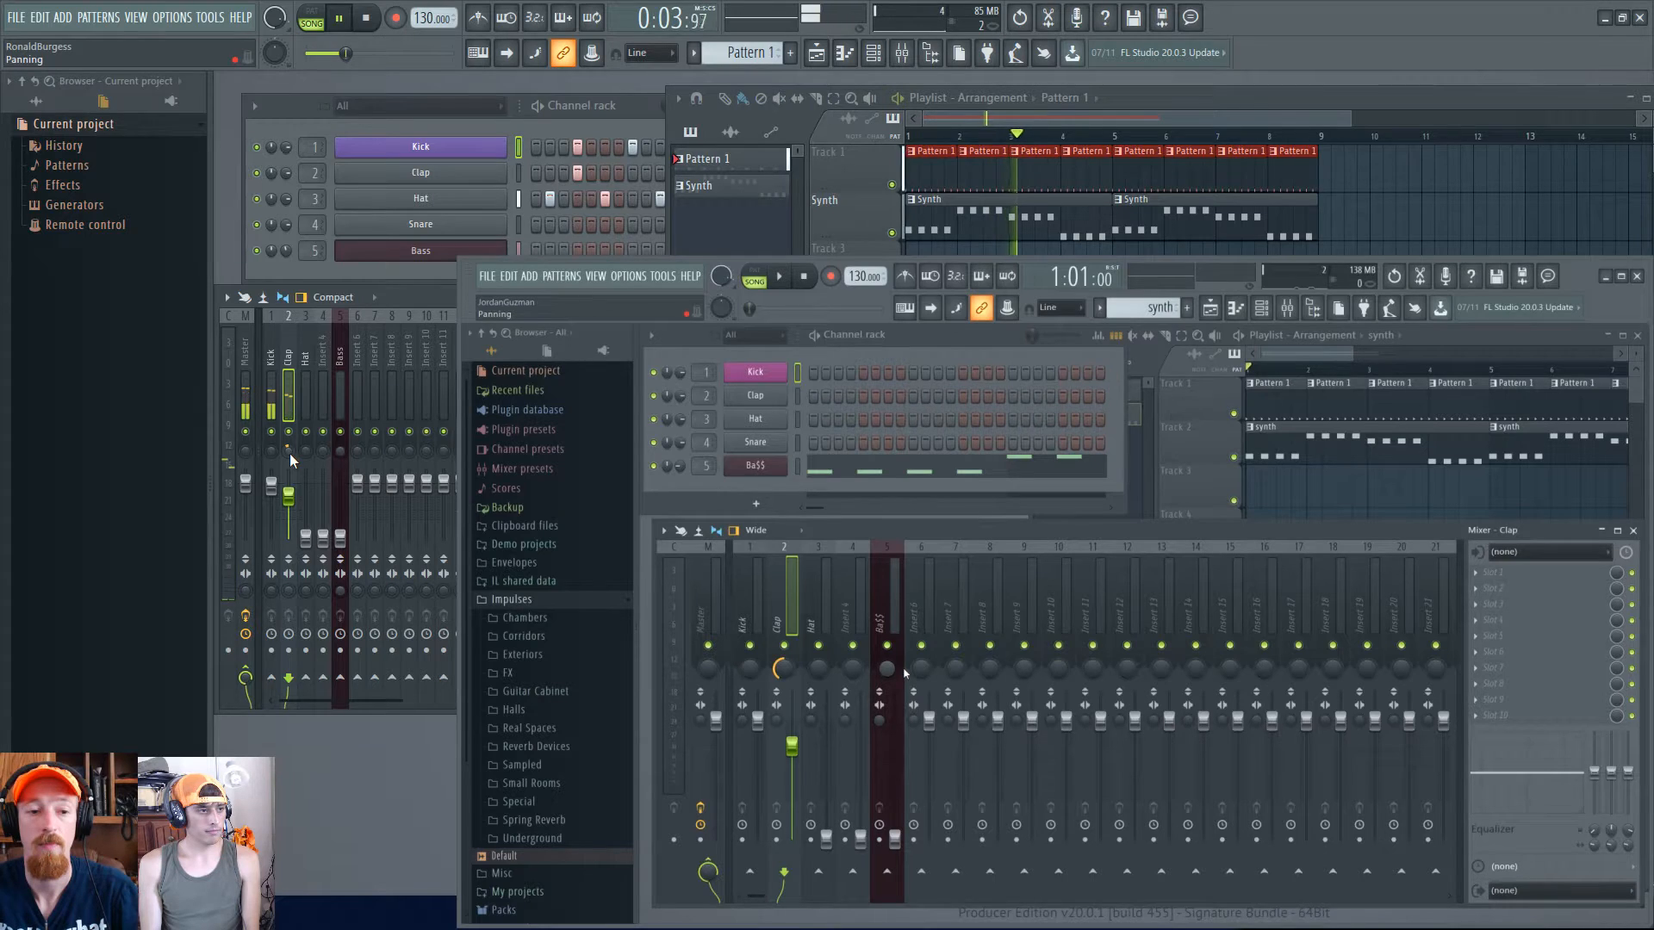
{"action": "key", "text": "space"}
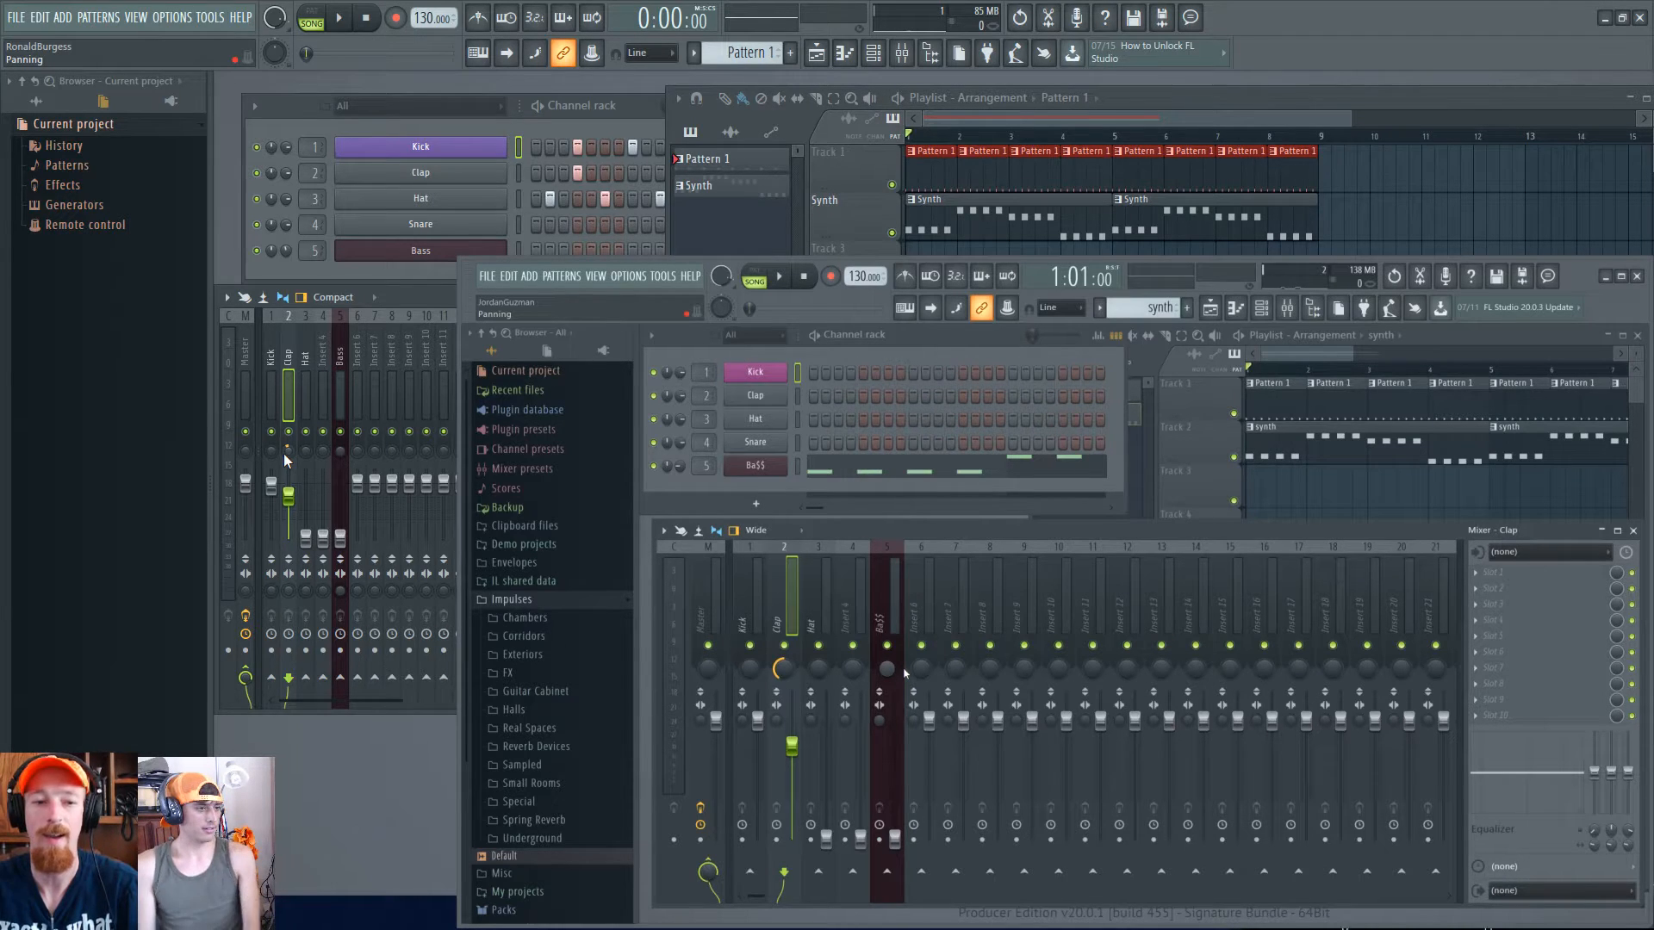
- Raise the Hat track's fader in the main mixer to roughly the Clap's level with the arrangement playing
{"action": "left_click", "coordinate": [307, 538]}
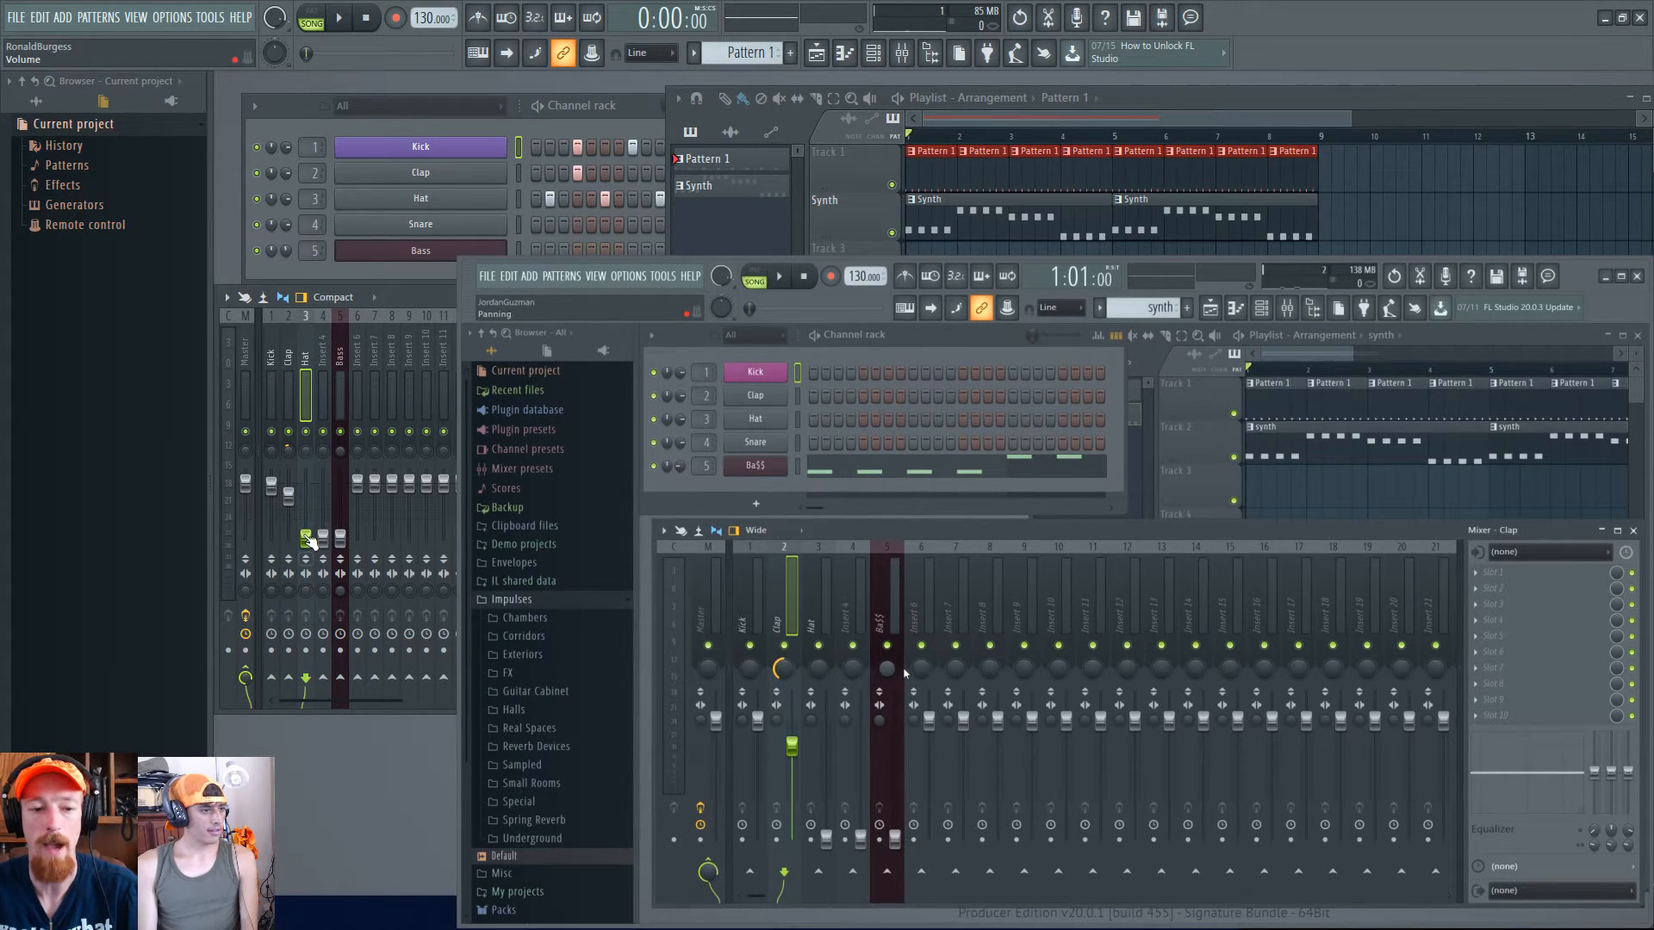
{"action": "key", "text": "space"}
{"action": "left_click_drag", "start_coordinate": [305, 540], "coordinate": [305, 499]}
{"action": "key", "text": "space"}
- Select Clap, Kick and Hat in turn in the main mixer, and select Hat in the second project's mixer
{"action": "left_click", "coordinate": [286, 411]}
{"action": "left_click", "coordinate": [277, 414]}
{"action": "left_click", "coordinate": [287, 412]}
{"action": "left_click", "coordinate": [306, 412]}
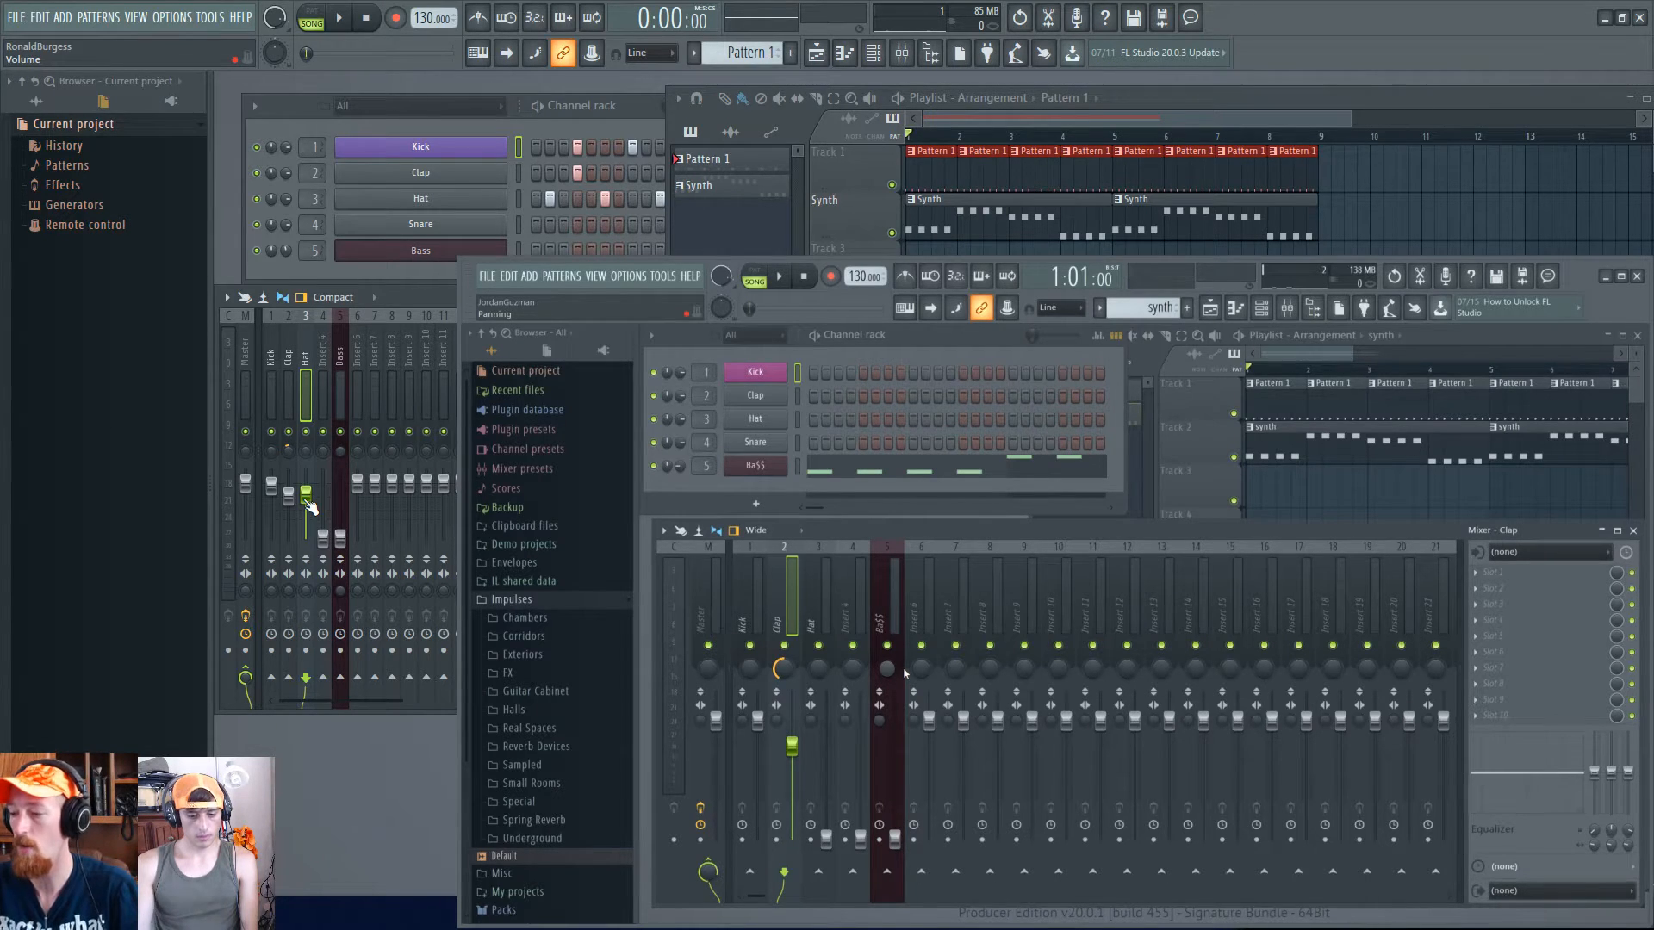
{"action": "left_click", "coordinate": [819, 810]}
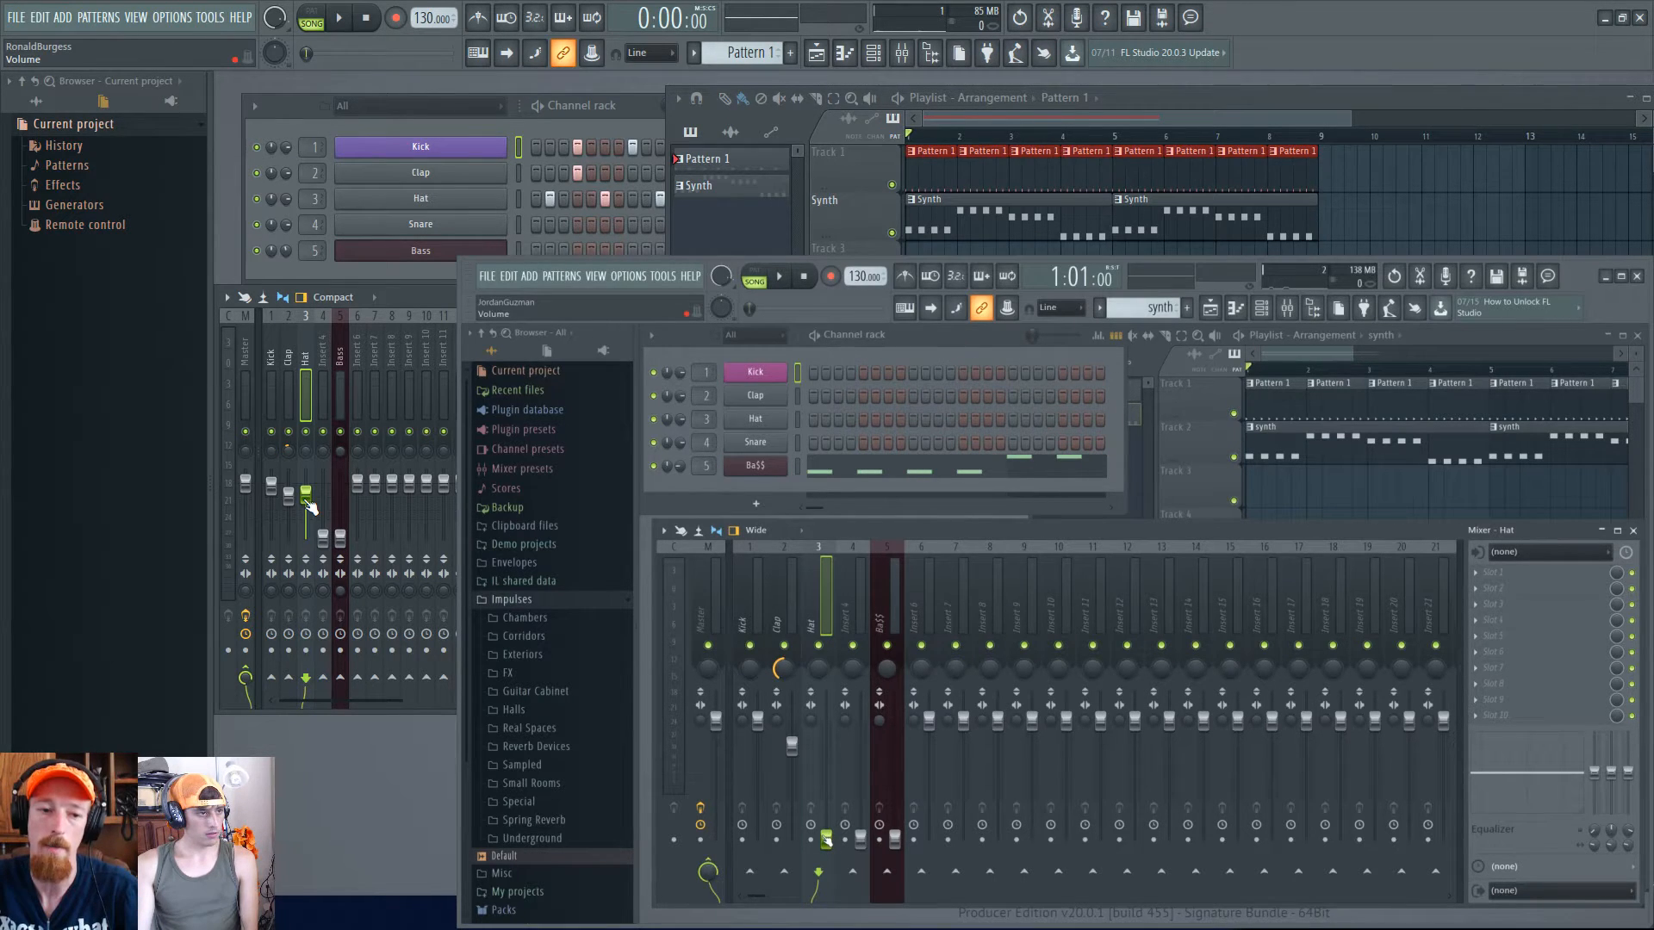
- Nudge the main mixer's Hat fader up and pan the Hat slightly to the right, playing the arrangement to check both
{"action": "left_click_drag", "start_coordinate": [308, 500], "coordinate": [312, 496]}
{"action": "key", "text": "space"}
{"action": "key", "text": "space"}
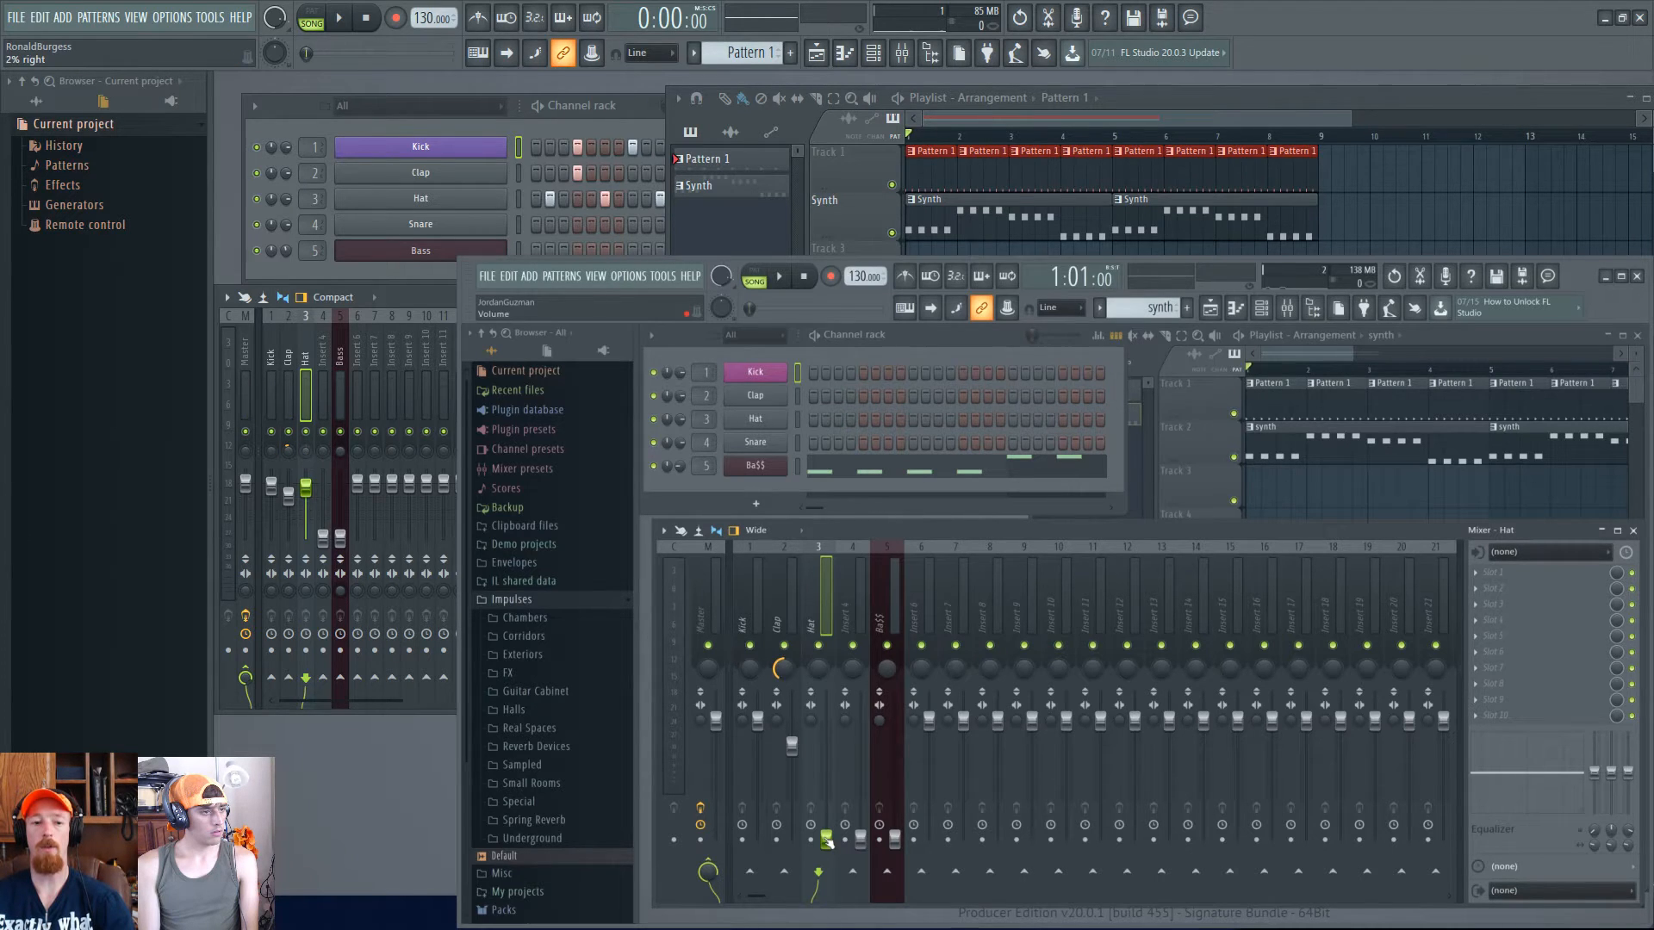
{"action": "key", "text": "space"}
{"action": "left_click_drag", "start_coordinate": [305, 453], "coordinate": [305, 445]}
{"action": "key", "text": "space"}
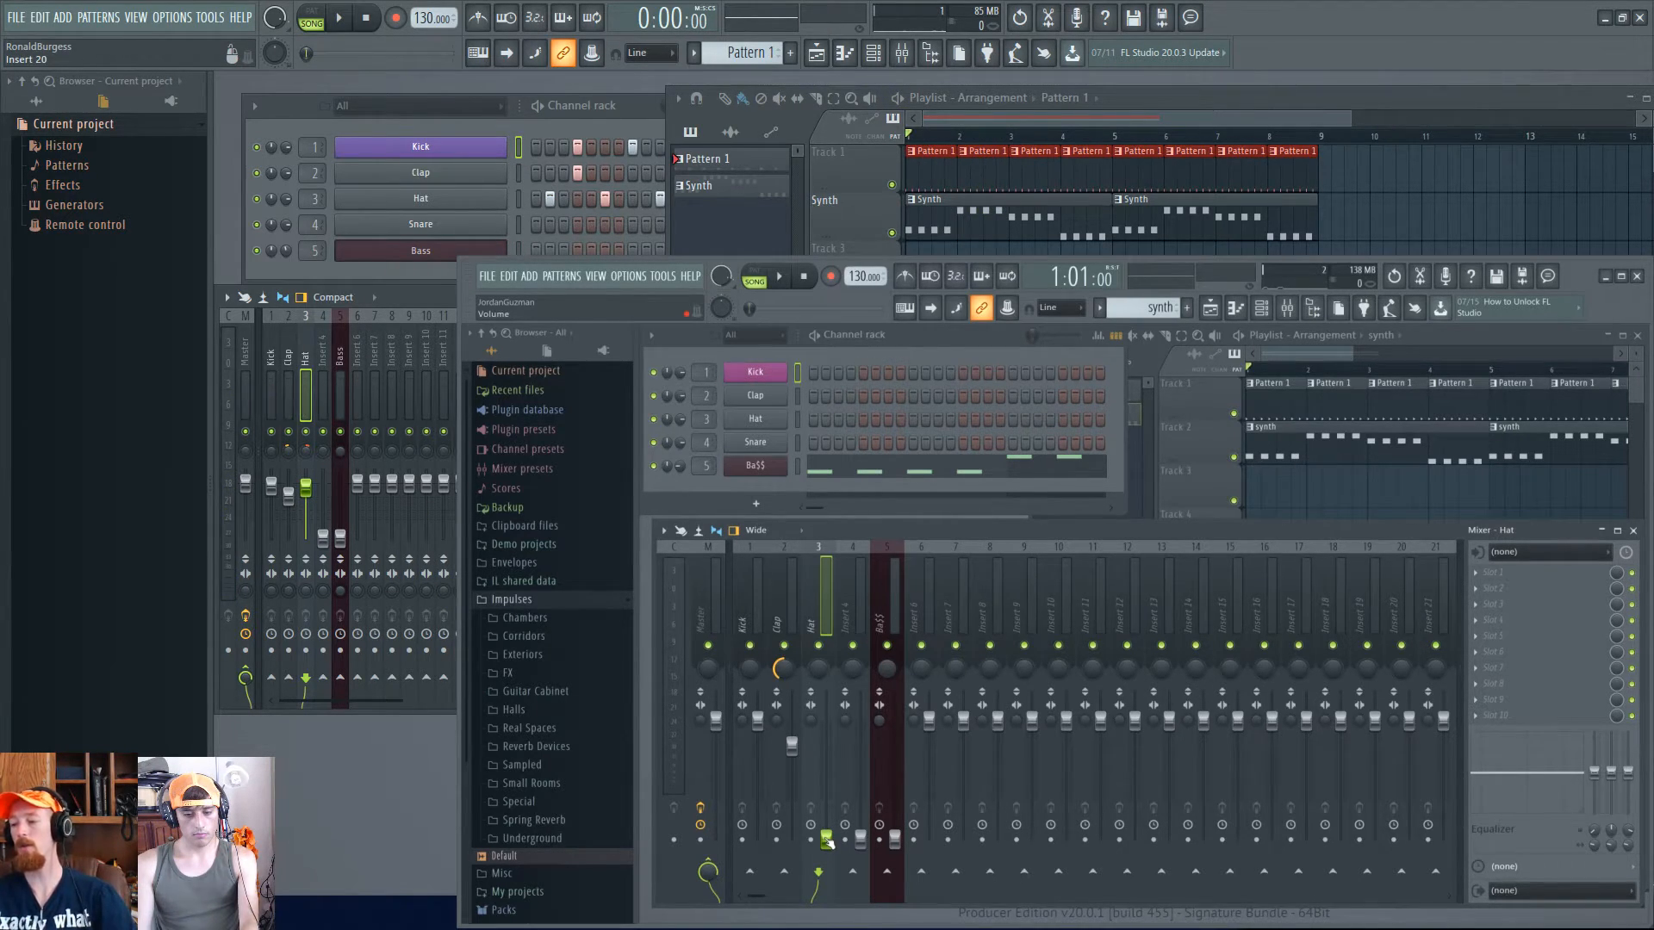
- In the second project's mixer, raise the Hat fader slightly above the Kick's and pan it right with the arrangement playing
{"action": "key", "text": "space"}
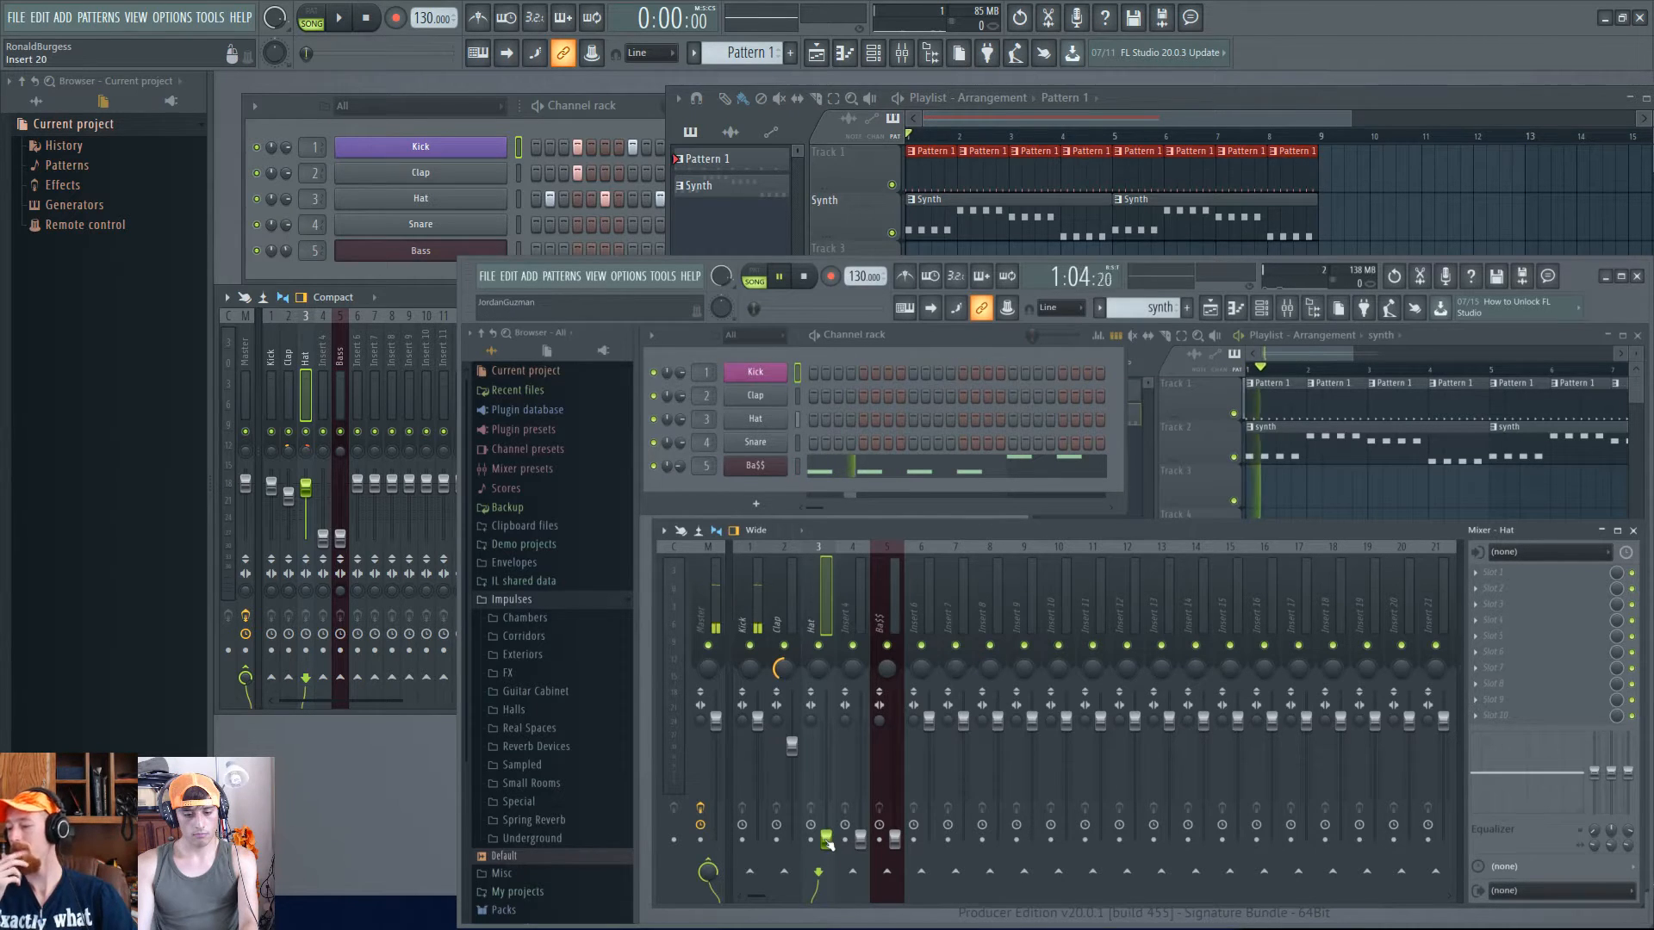
{"action": "left_click_drag", "start_coordinate": [827, 839], "coordinate": [818, 662]}
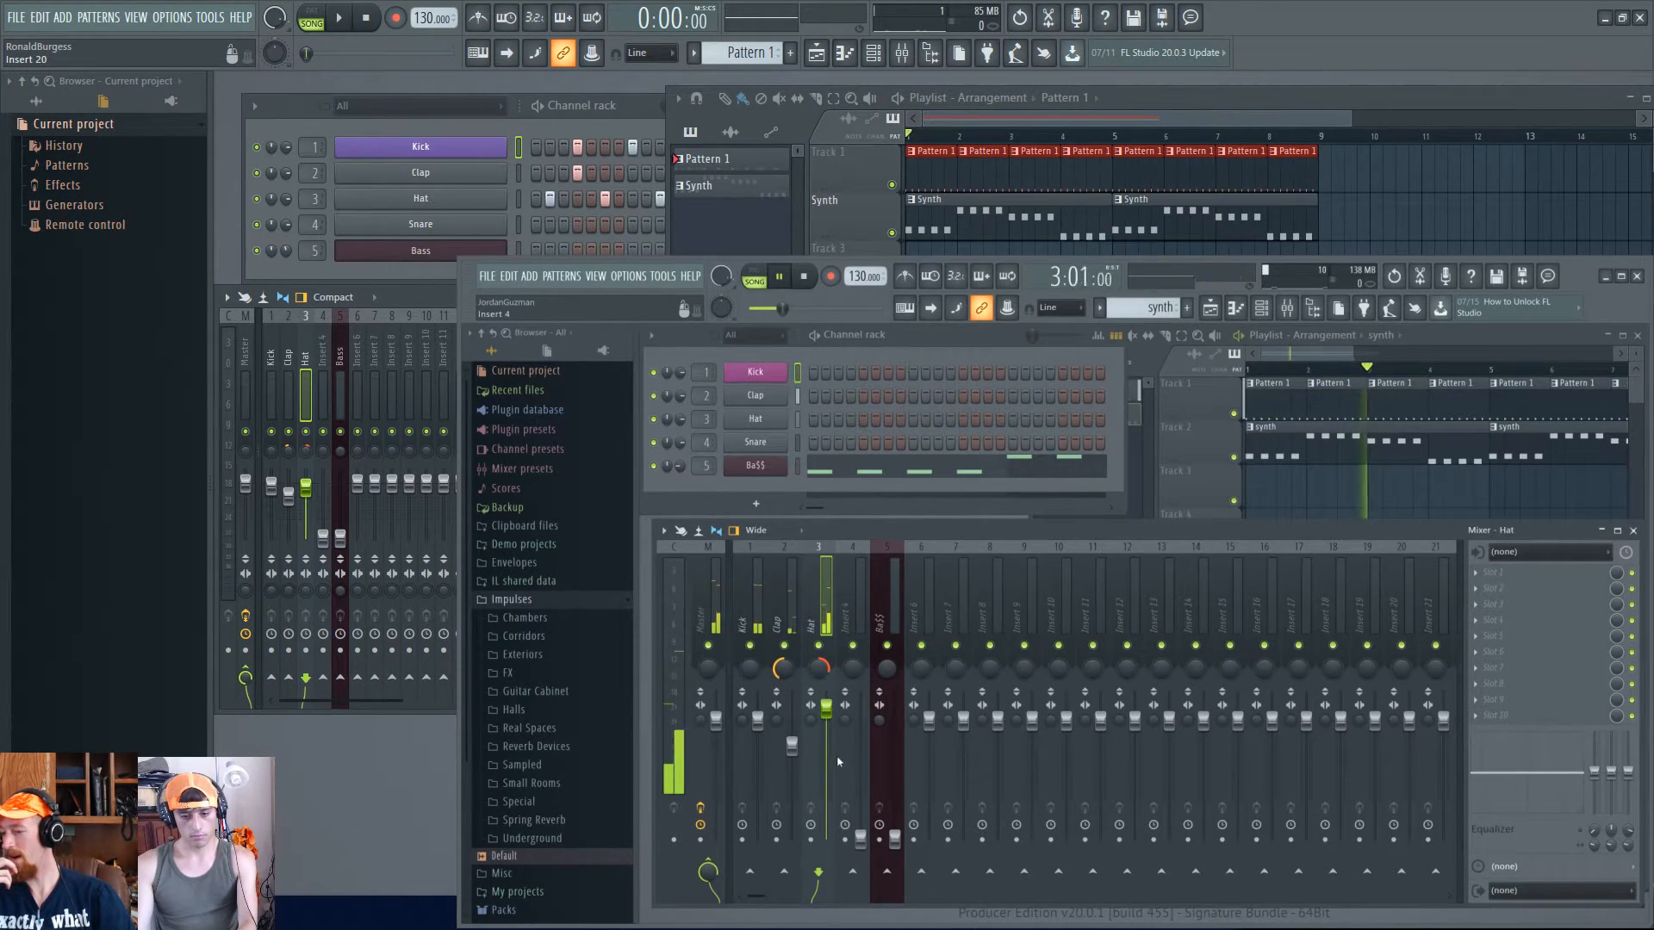
{"action": "key", "text": "space"}
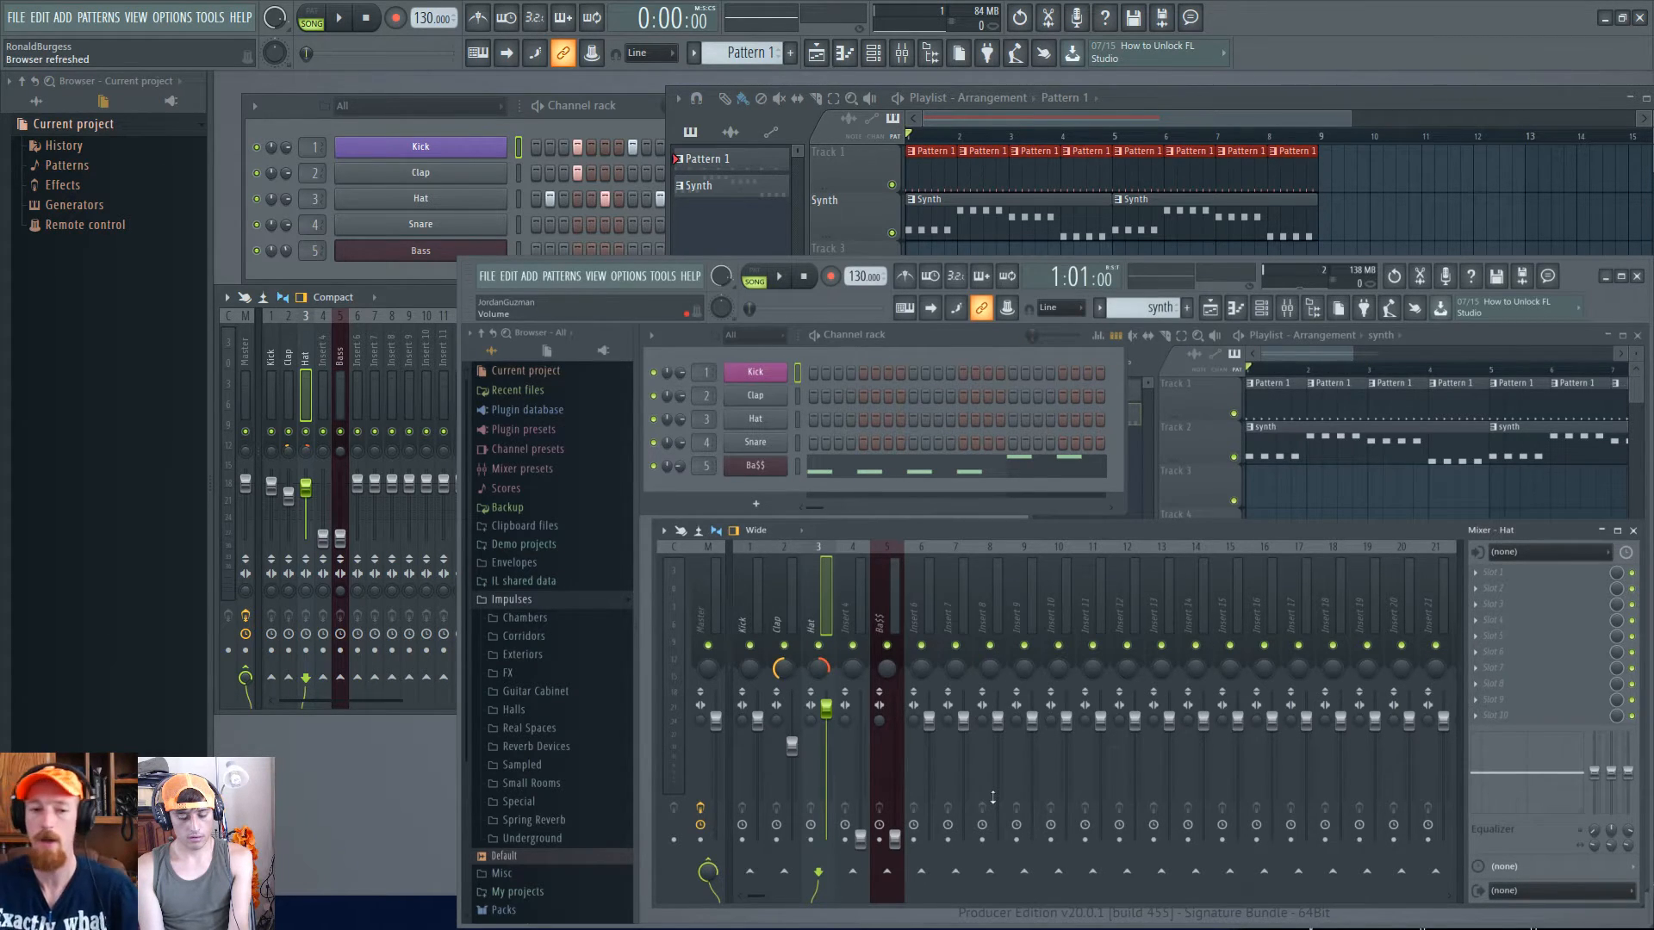
- Raise the Bass track's fader in the main mixer to slightly below the Clap's level, fine-tuning it with the arrangement playing
{"action": "left_click", "coordinate": [339, 379]}
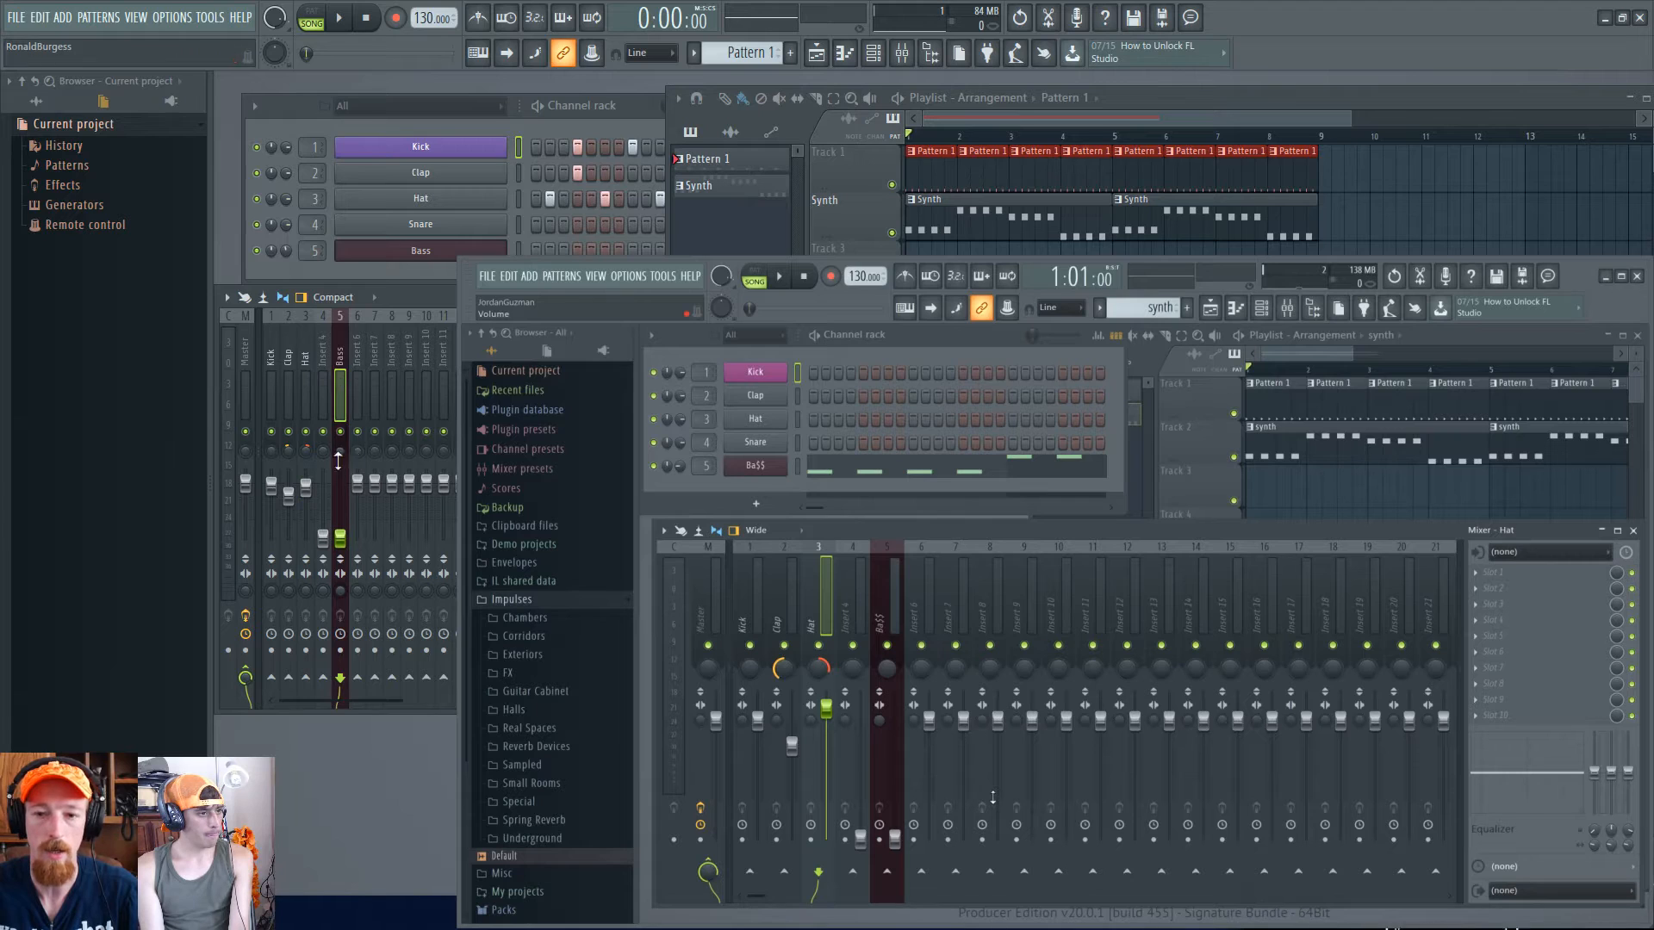
{"action": "key", "text": "space"}
{"action": "left_click_drag", "start_coordinate": [341, 539], "coordinate": [343, 507]}
{"action": "key", "text": "space"}
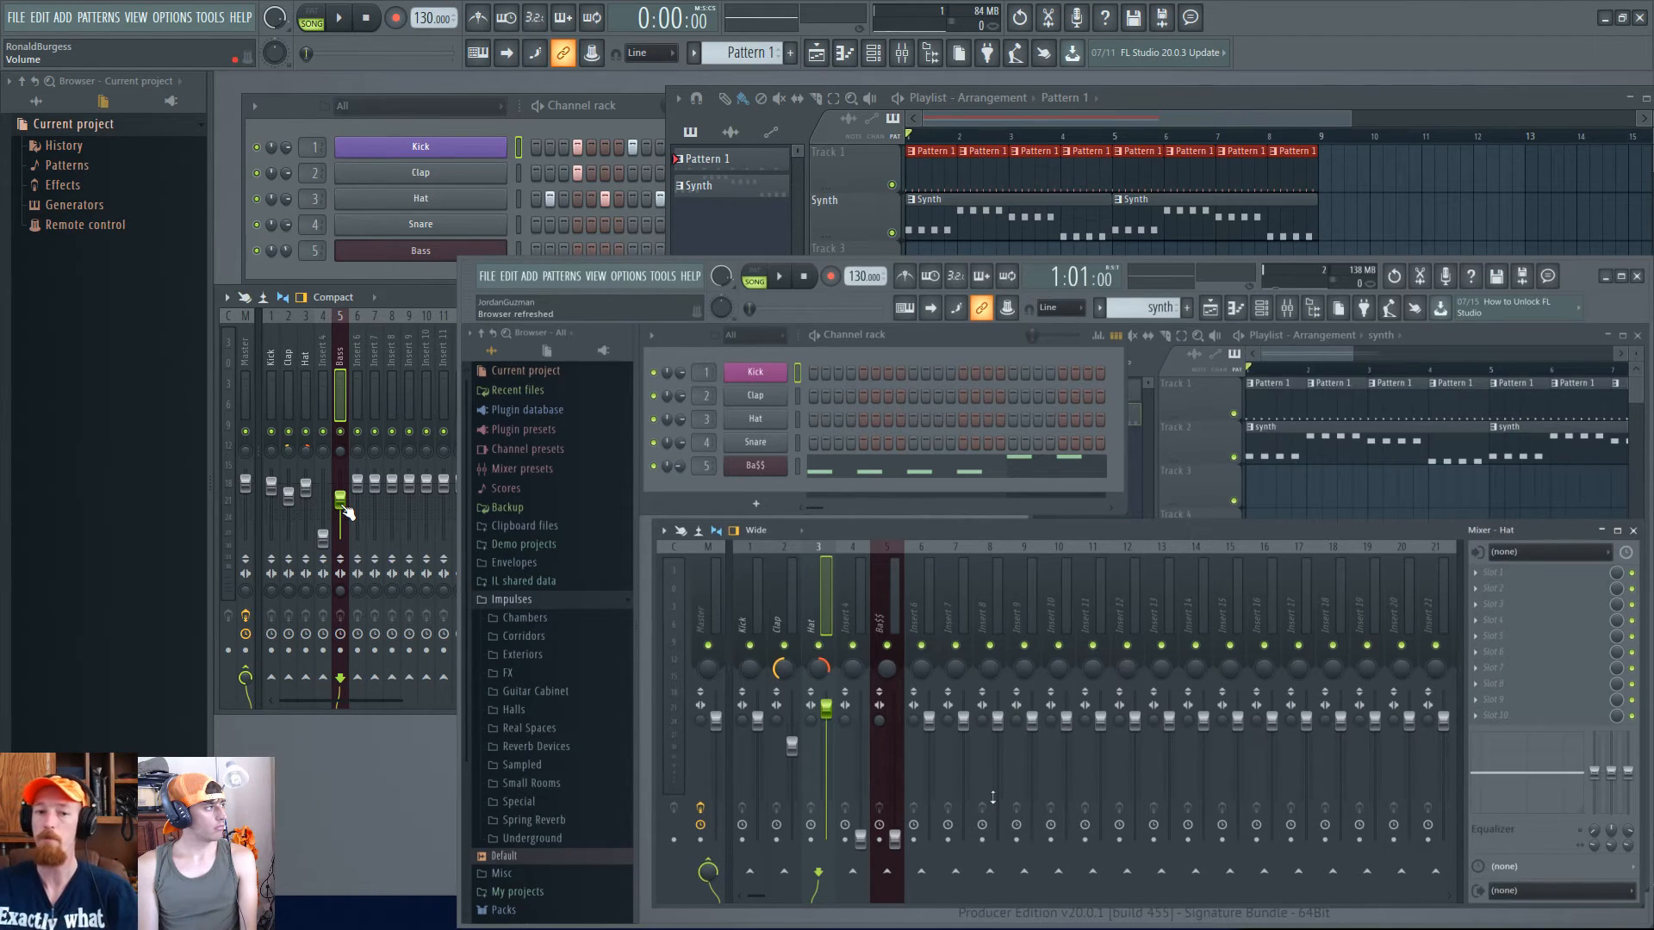
{"action": "key", "text": "space"}
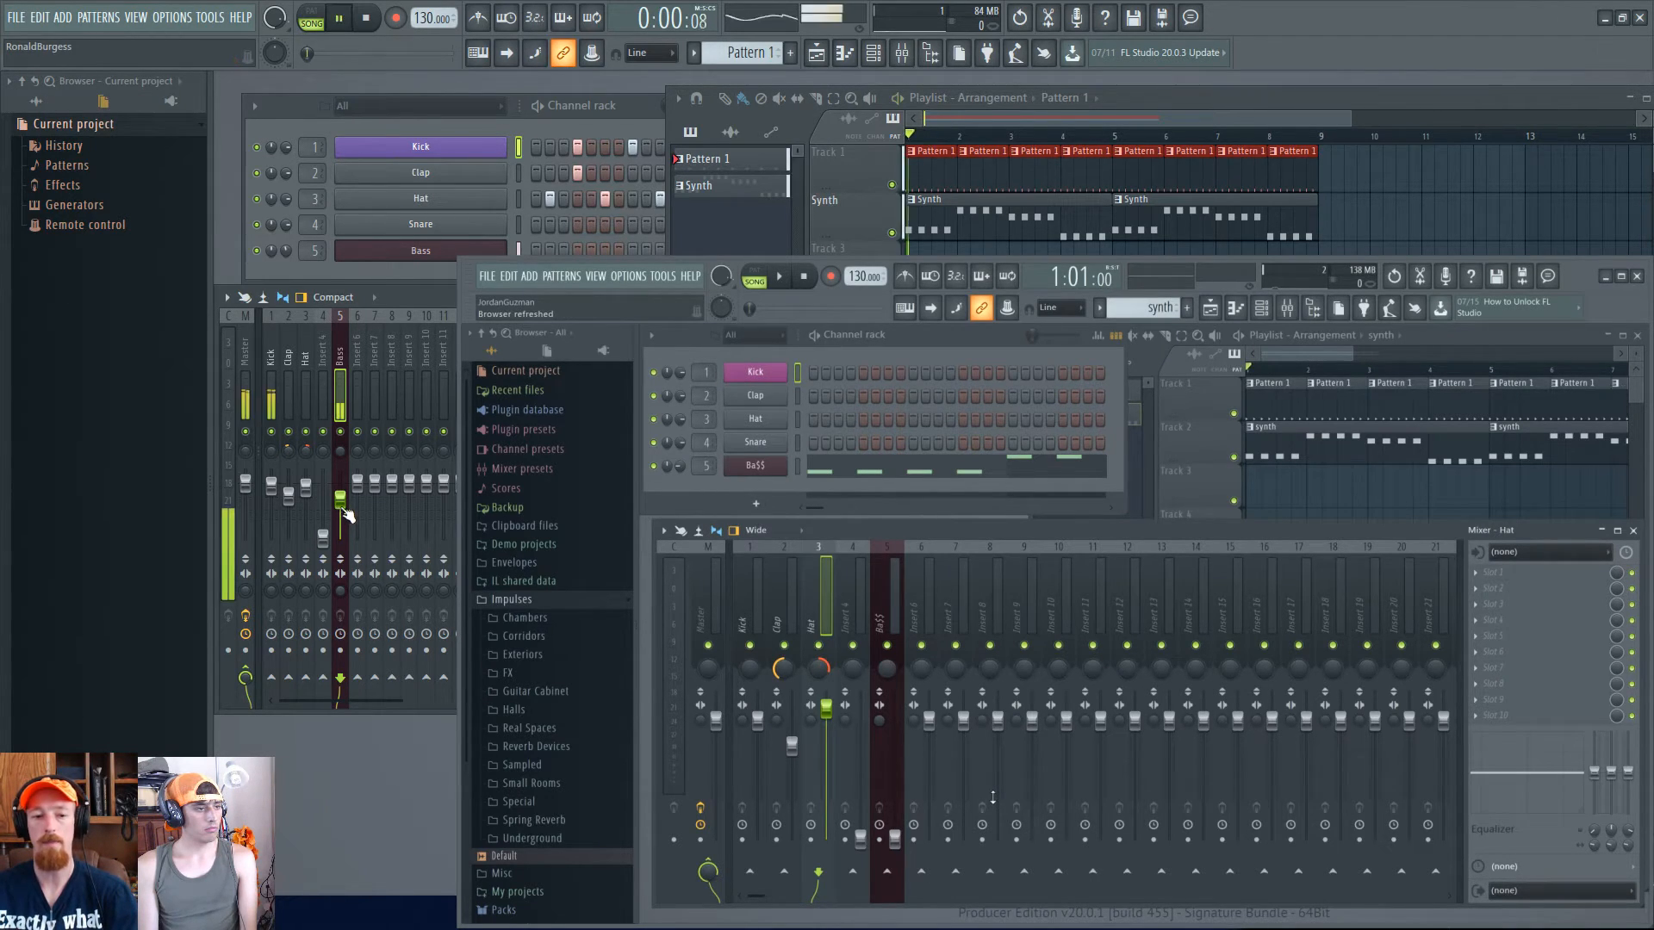
{"action": "left_click_drag", "start_coordinate": [343, 501], "coordinate": [345, 509]}
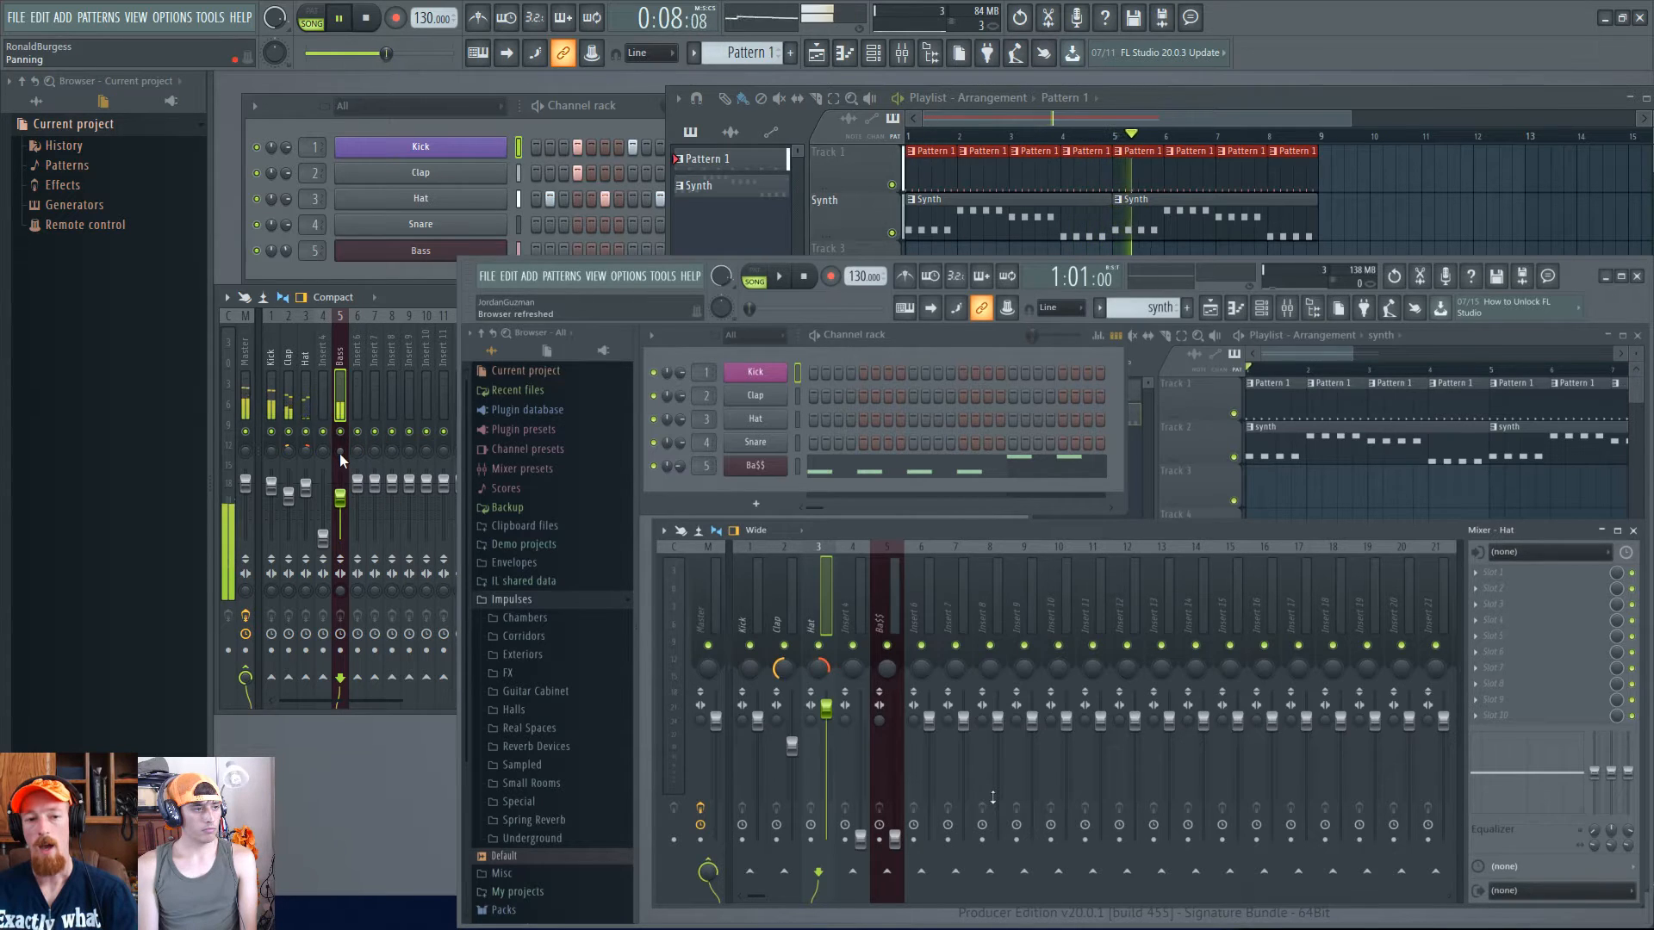
{"action": "key", "text": "space"}
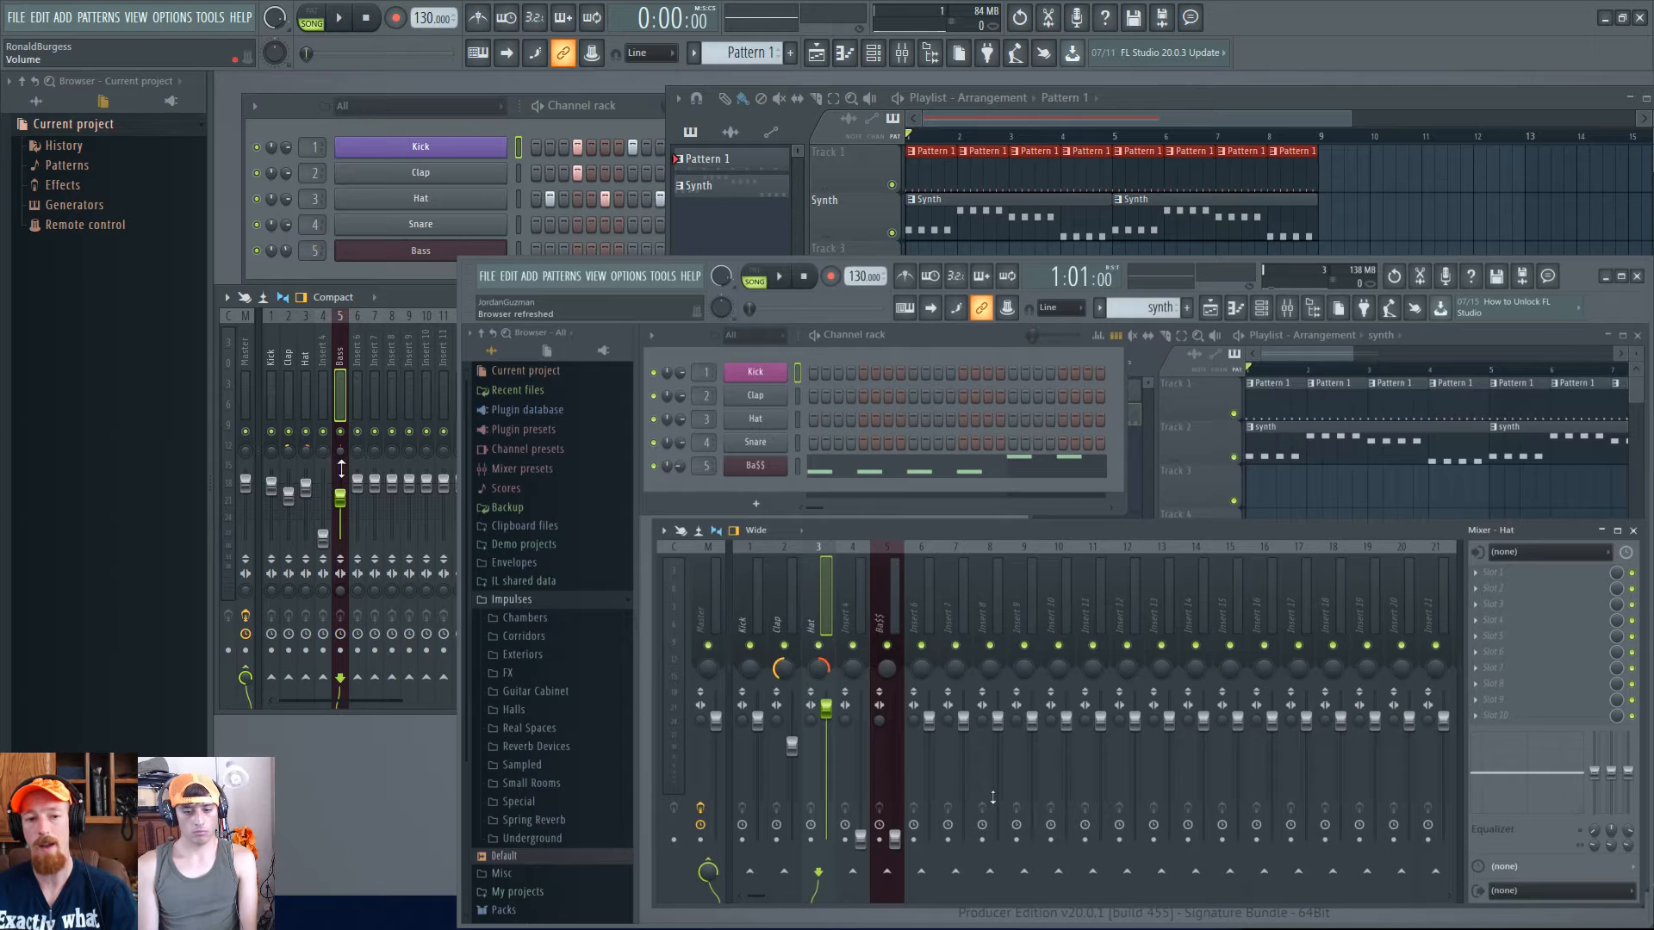
- Select the Kick track in the main mixer, and try small Bass panning adjustments with the arrangement playing
{"action": "left_click", "coordinate": [272, 381]}
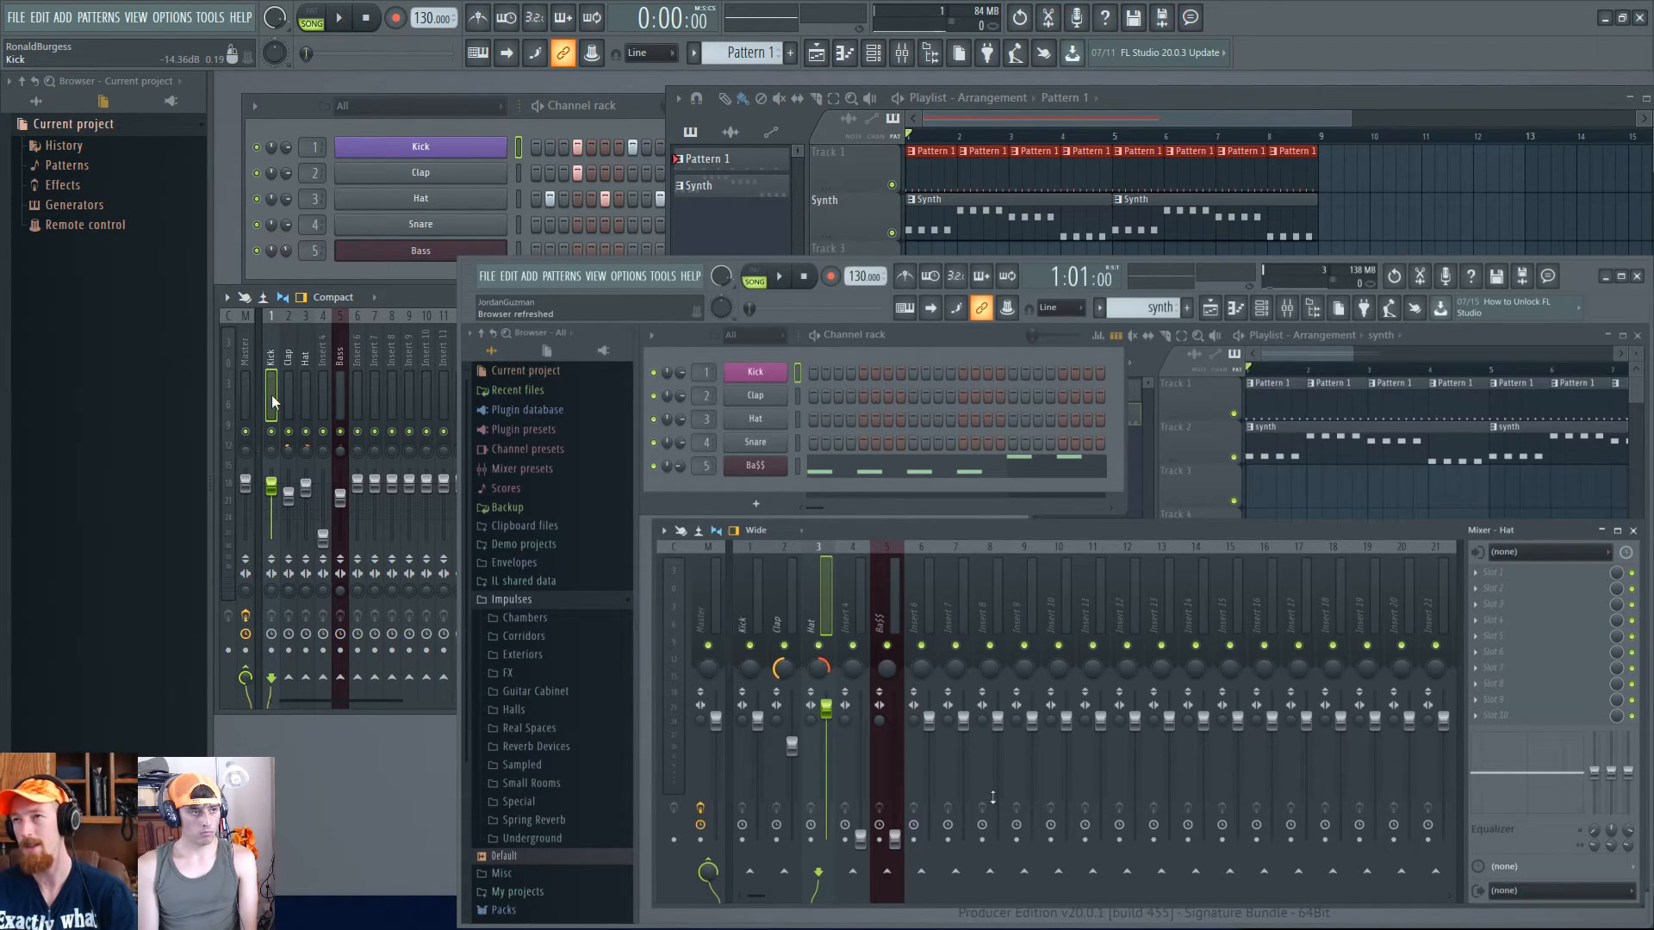
{"action": "key", "text": "space"}
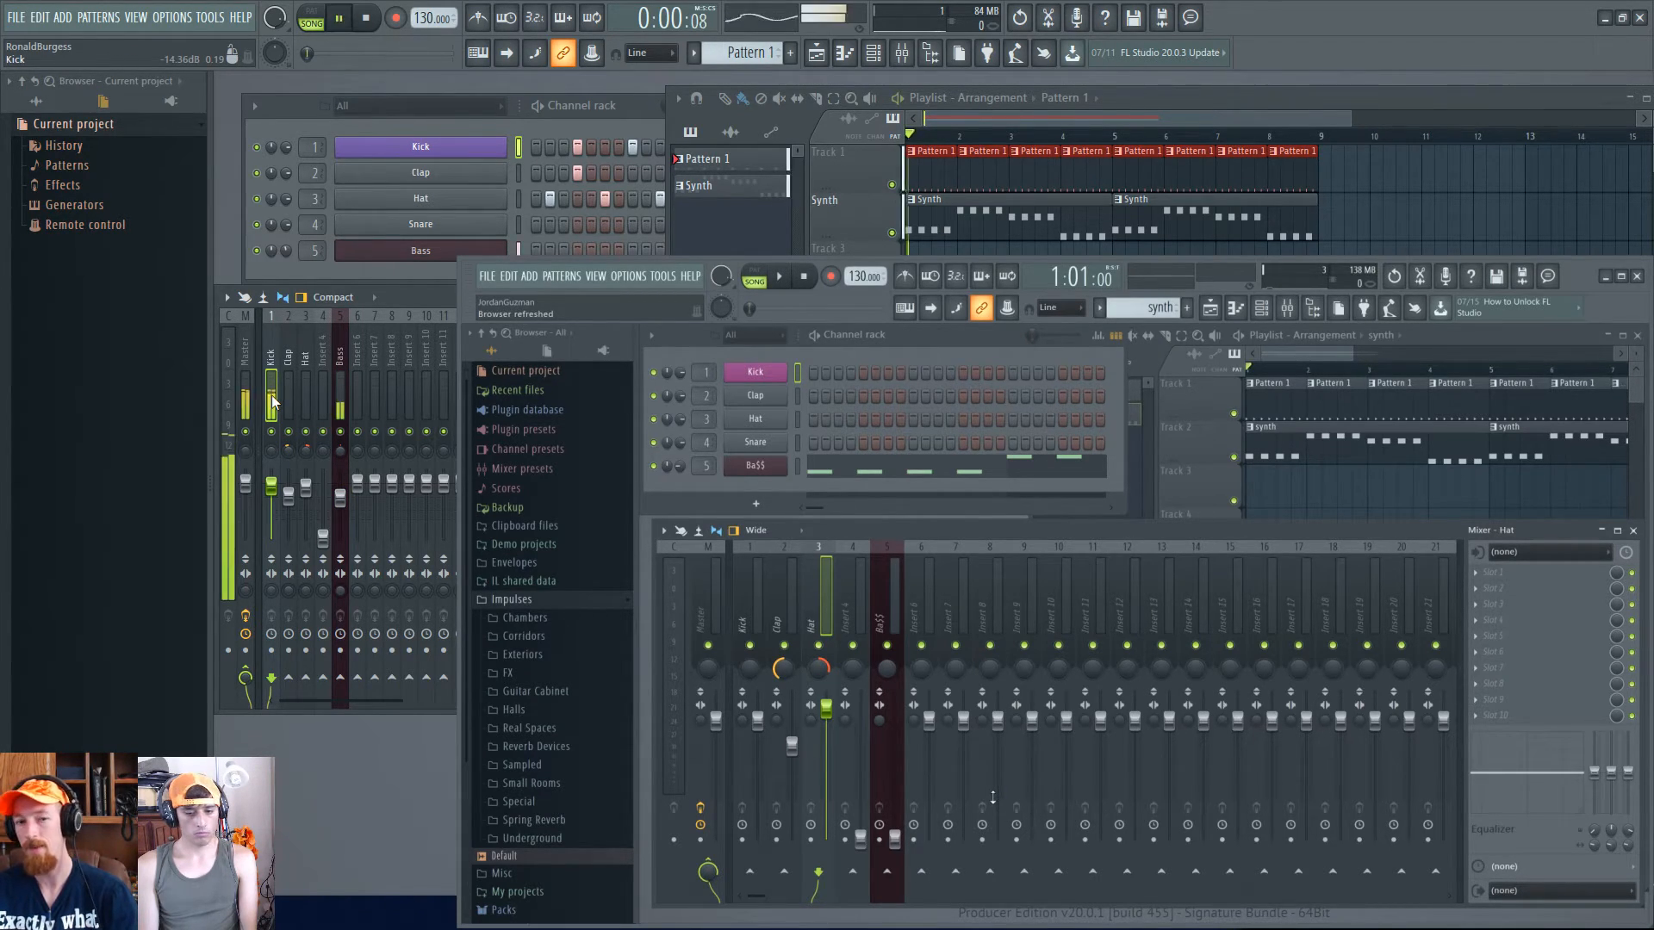
{"action": "left_click", "coordinate": [338, 451]}
{"action": "left_click_drag", "start_coordinate": [338, 451], "coordinate": [338, 459]}
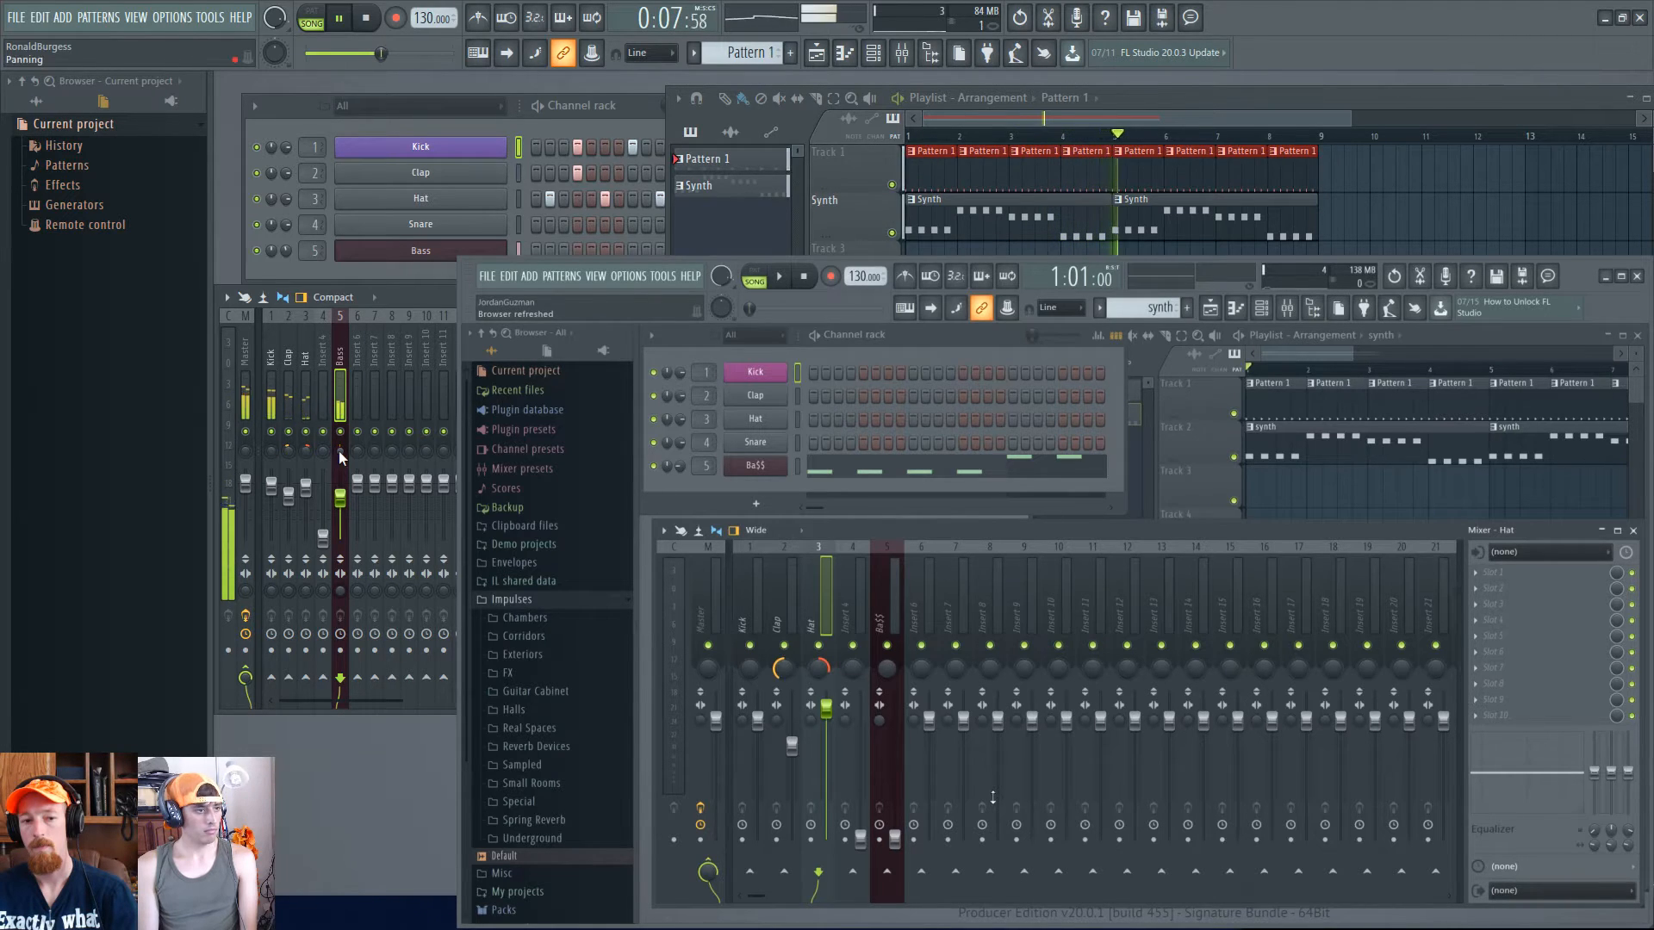
{"action": "left_click_drag", "start_coordinate": [339, 451], "coordinate": [339, 455]}
{"action": "key", "text": "space"}
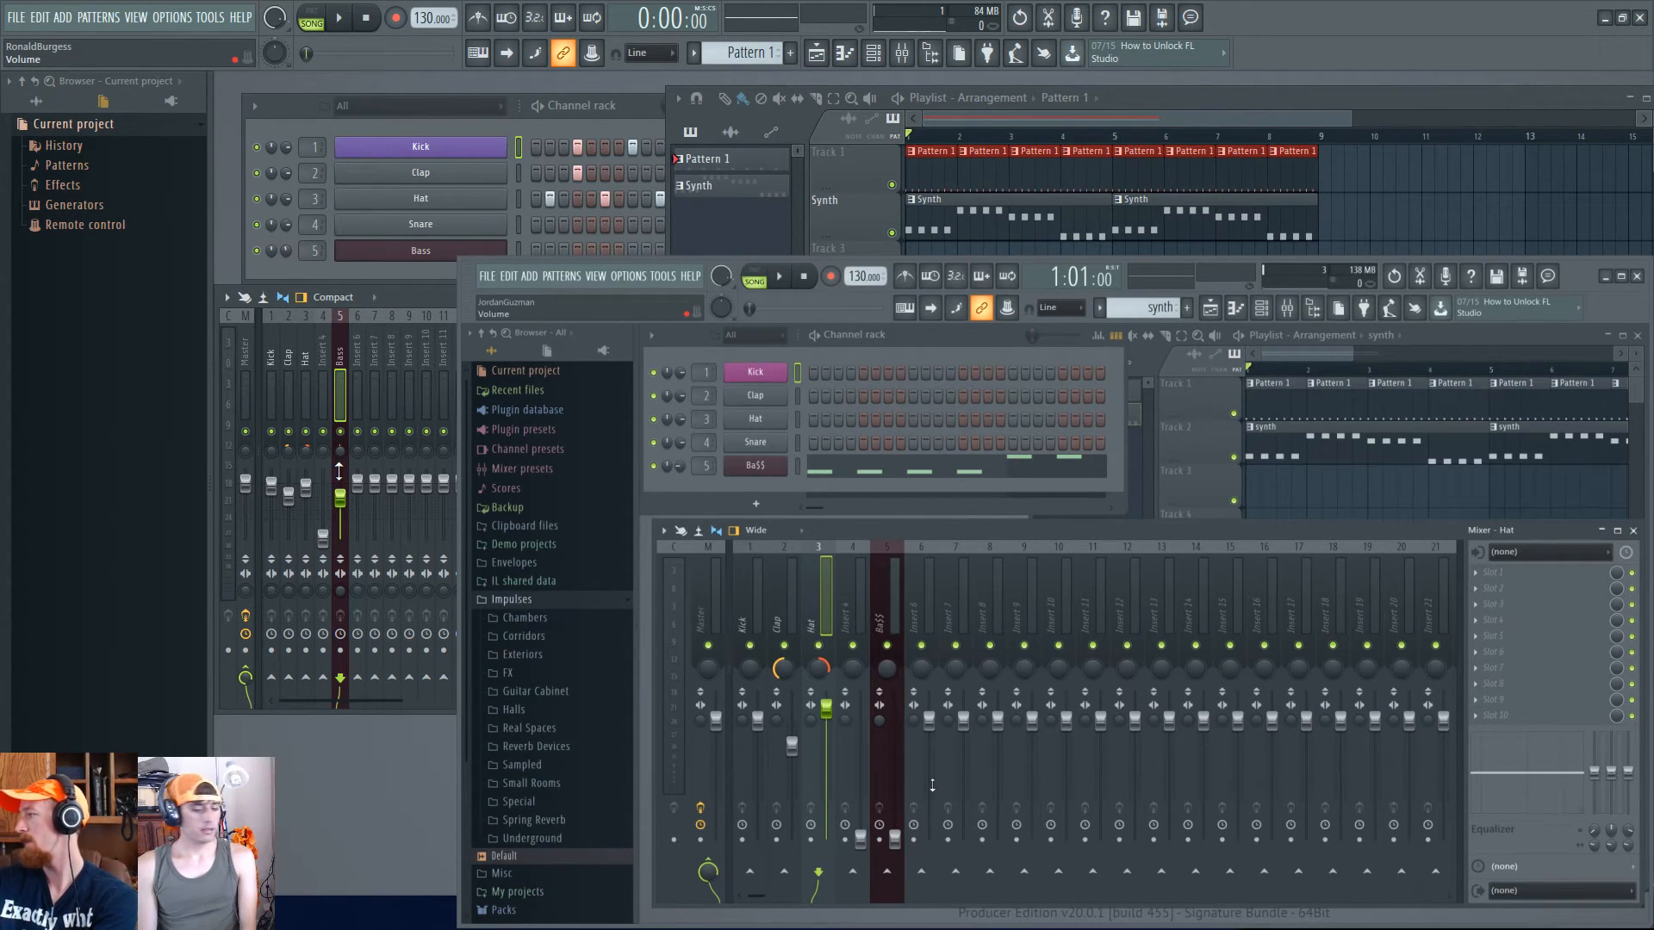
- In the second project's mixer, raise the Ba$$ fader and pan the track about 35% right with the arrangement playing
{"action": "key", "text": "space"}
{"action": "left_click_drag", "start_coordinate": [896, 840], "coordinate": [895, 733]}
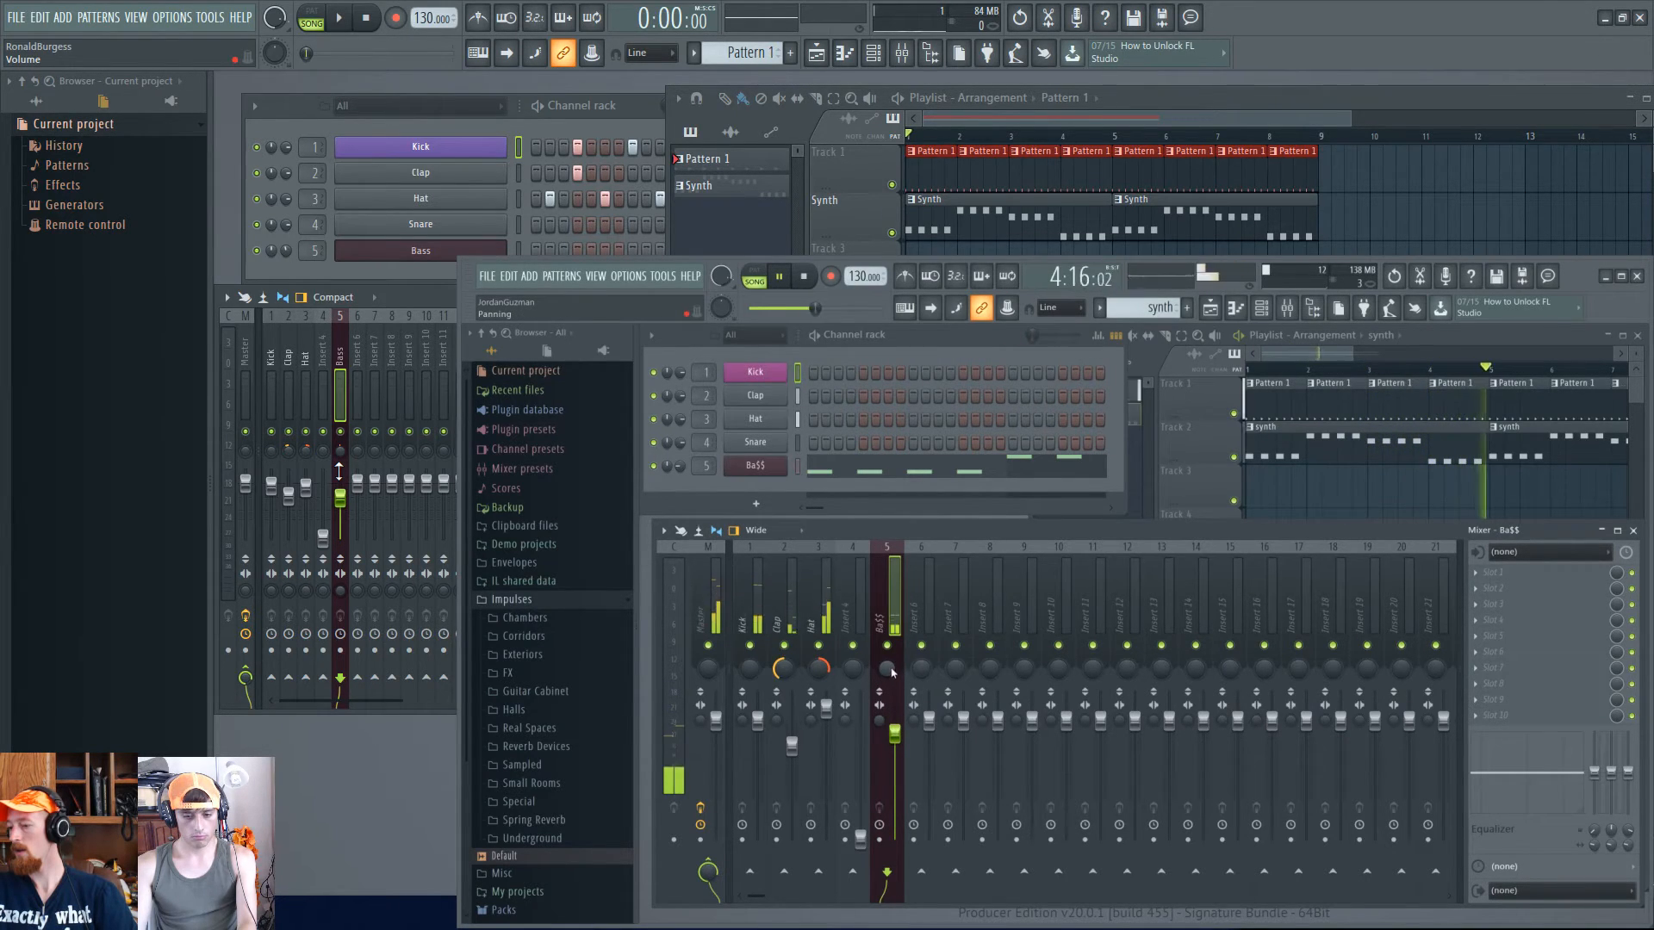
{"action": "left_click_drag", "start_coordinate": [887, 669], "coordinate": [886, 644]}
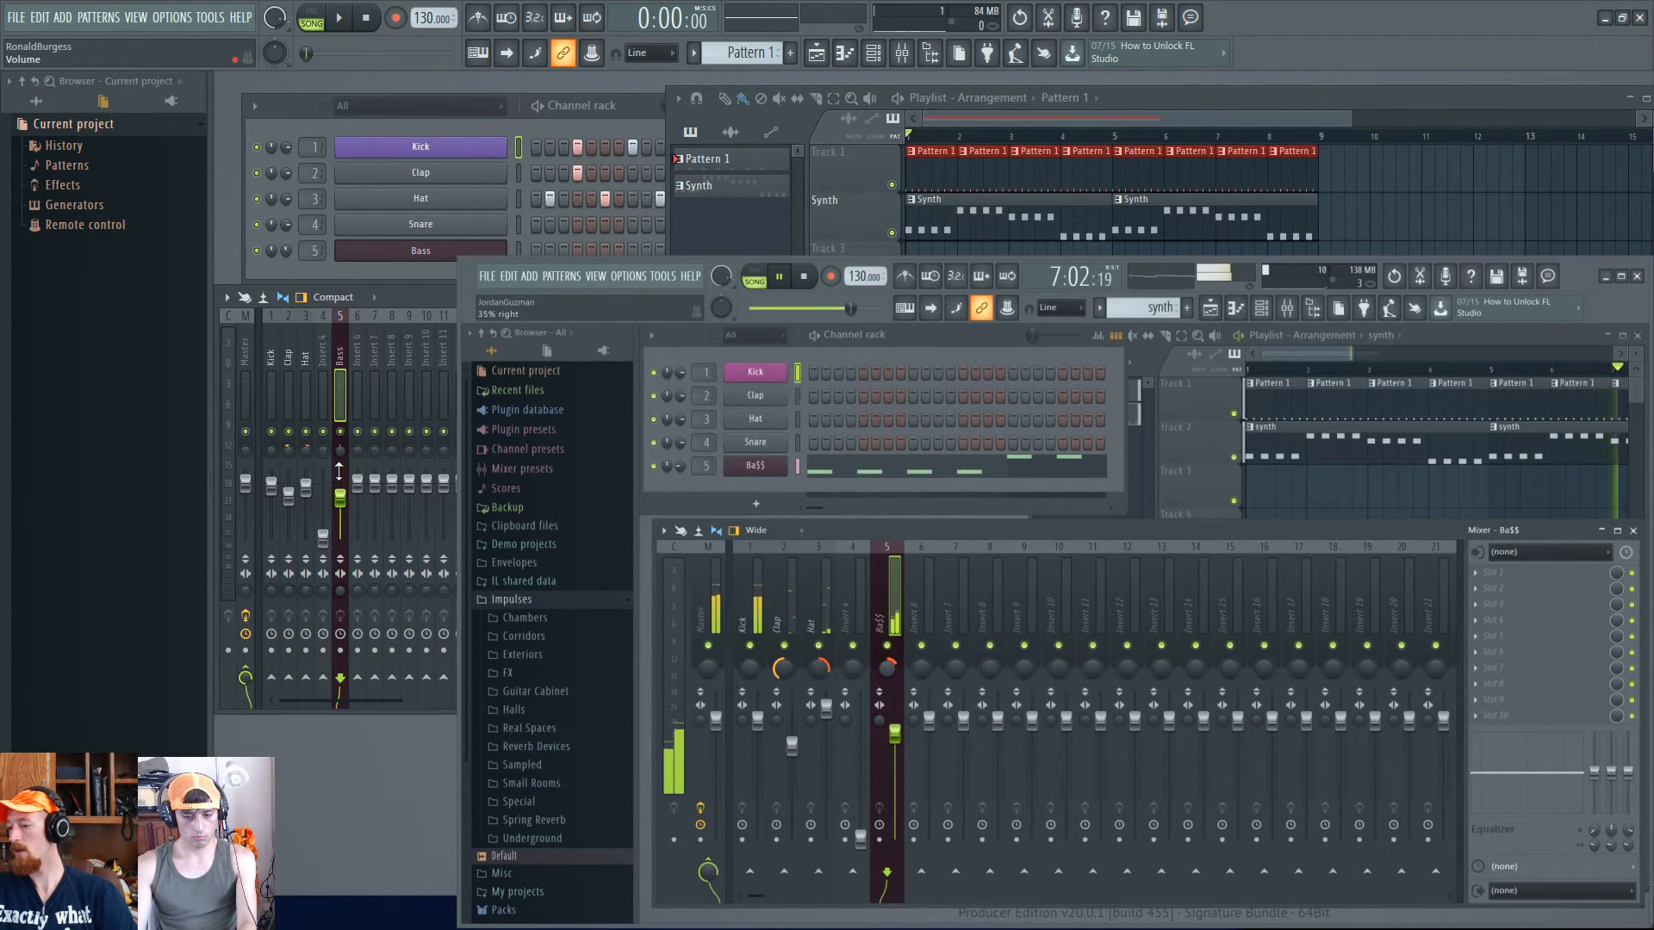
{"action": "left_click_drag", "start_coordinate": [886, 645], "coordinate": [887, 634]}
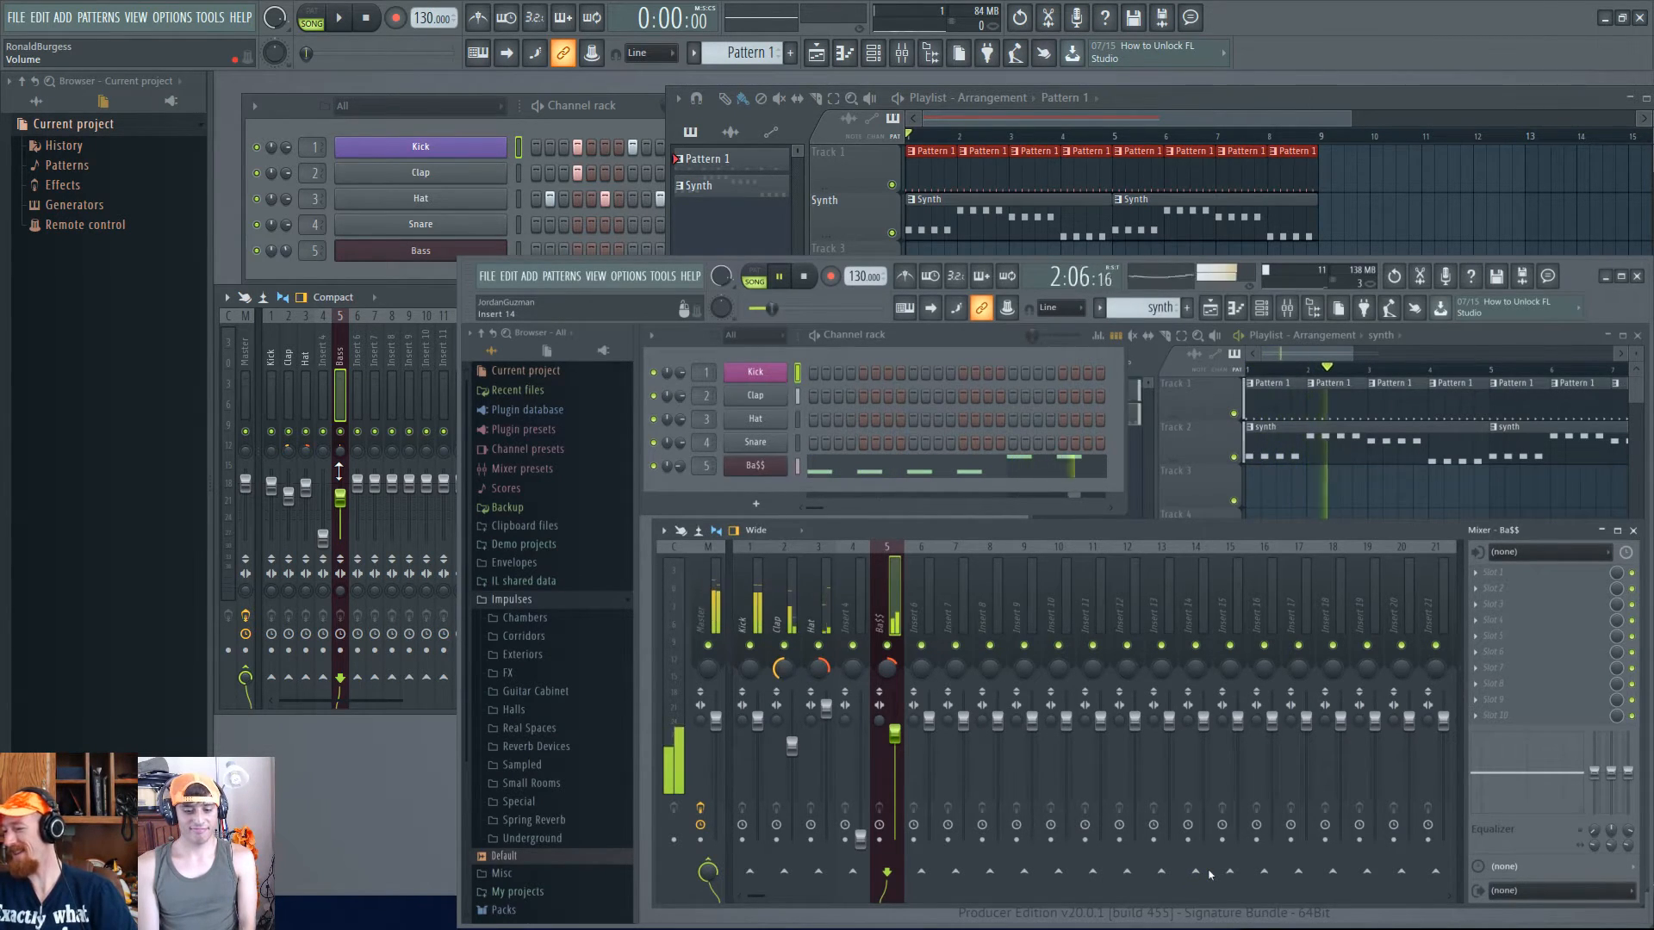
{"action": "key", "text": "space"}
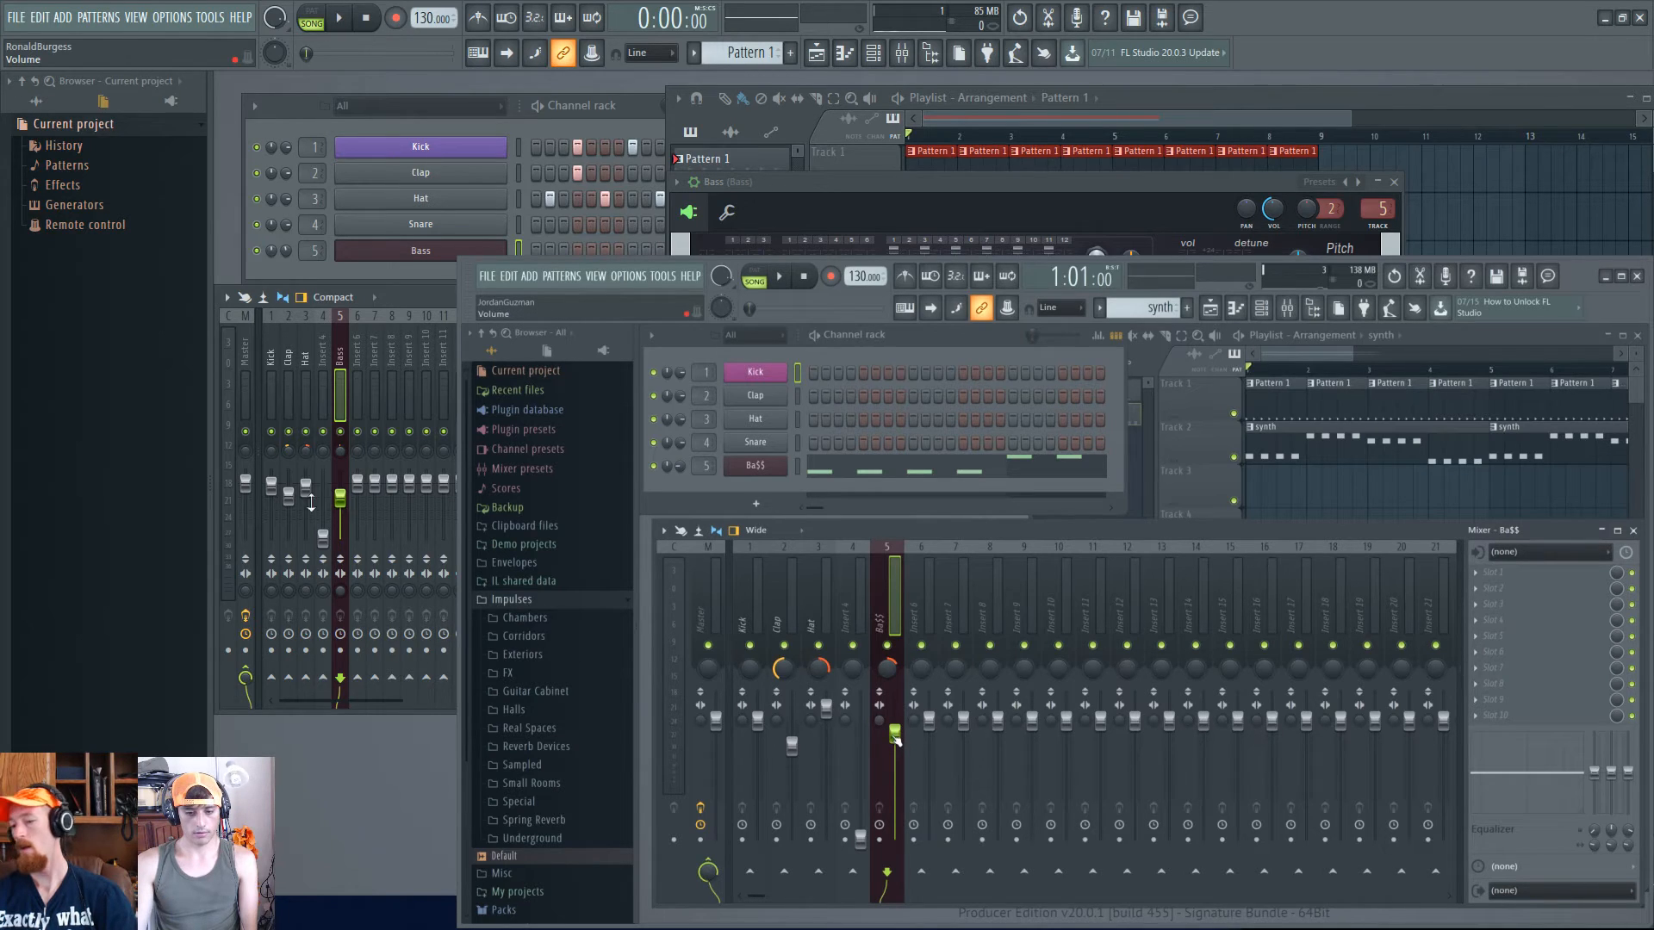
- Nudge the second mixer's Ba$$ fader up, open the Ba$$ channel's plugin and set its channel volume to about 59% (-10.2 dB)
{"action": "left_click_drag", "start_coordinate": [894, 736], "coordinate": [894, 730]}
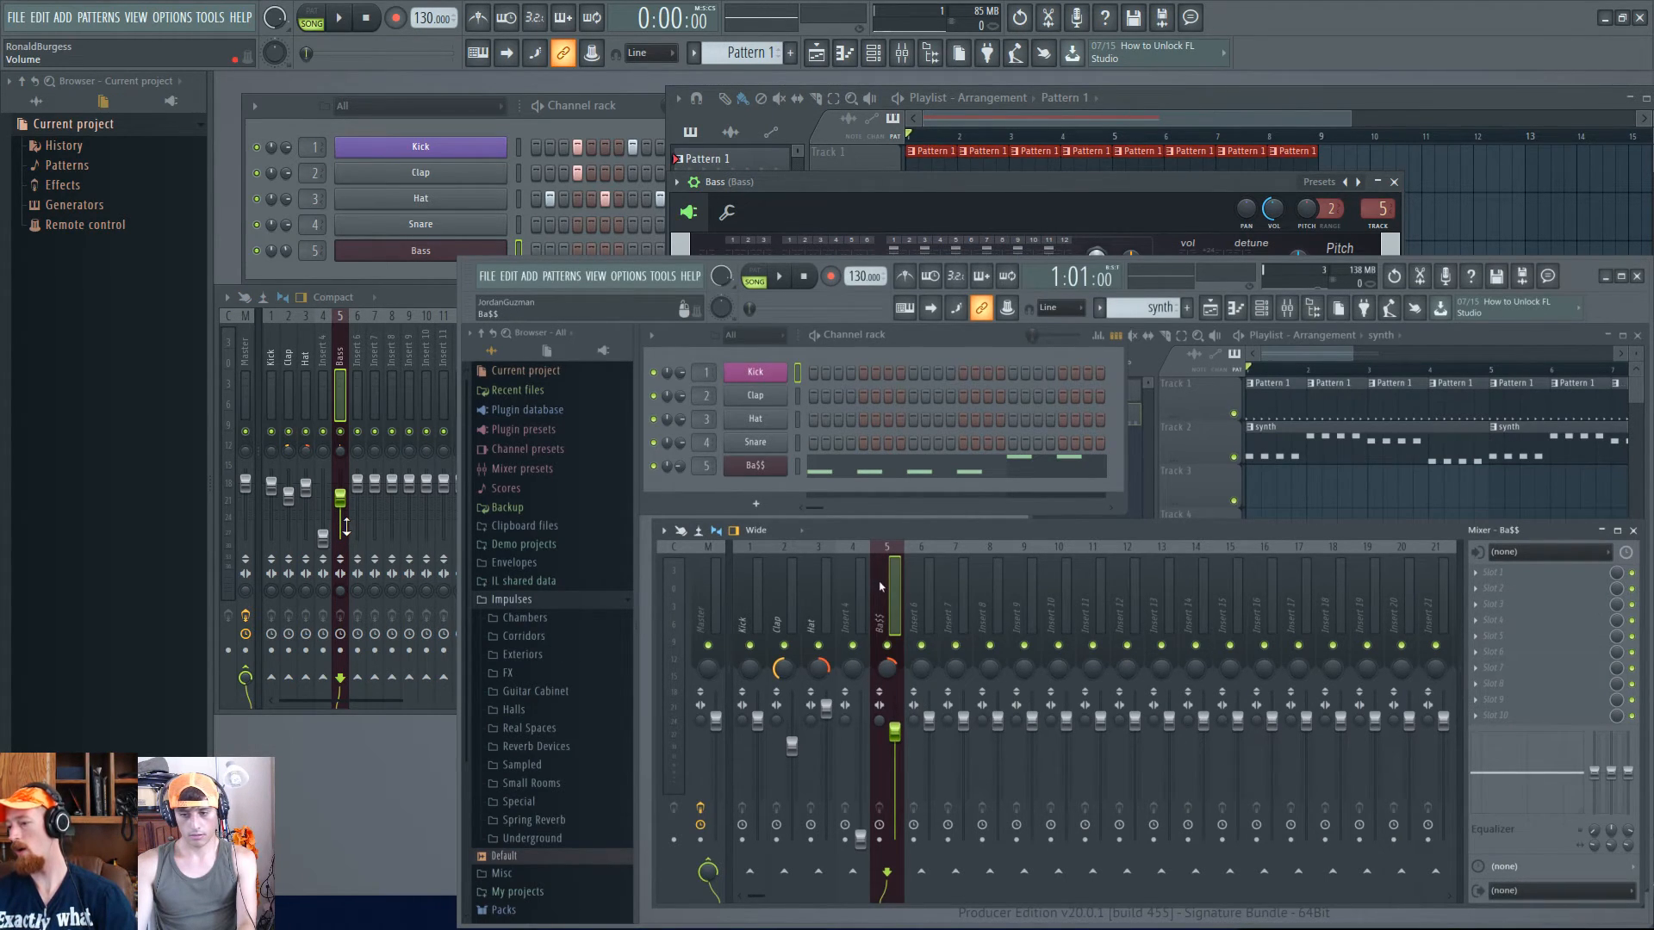
{"action": "left_click", "coordinate": [756, 466]}
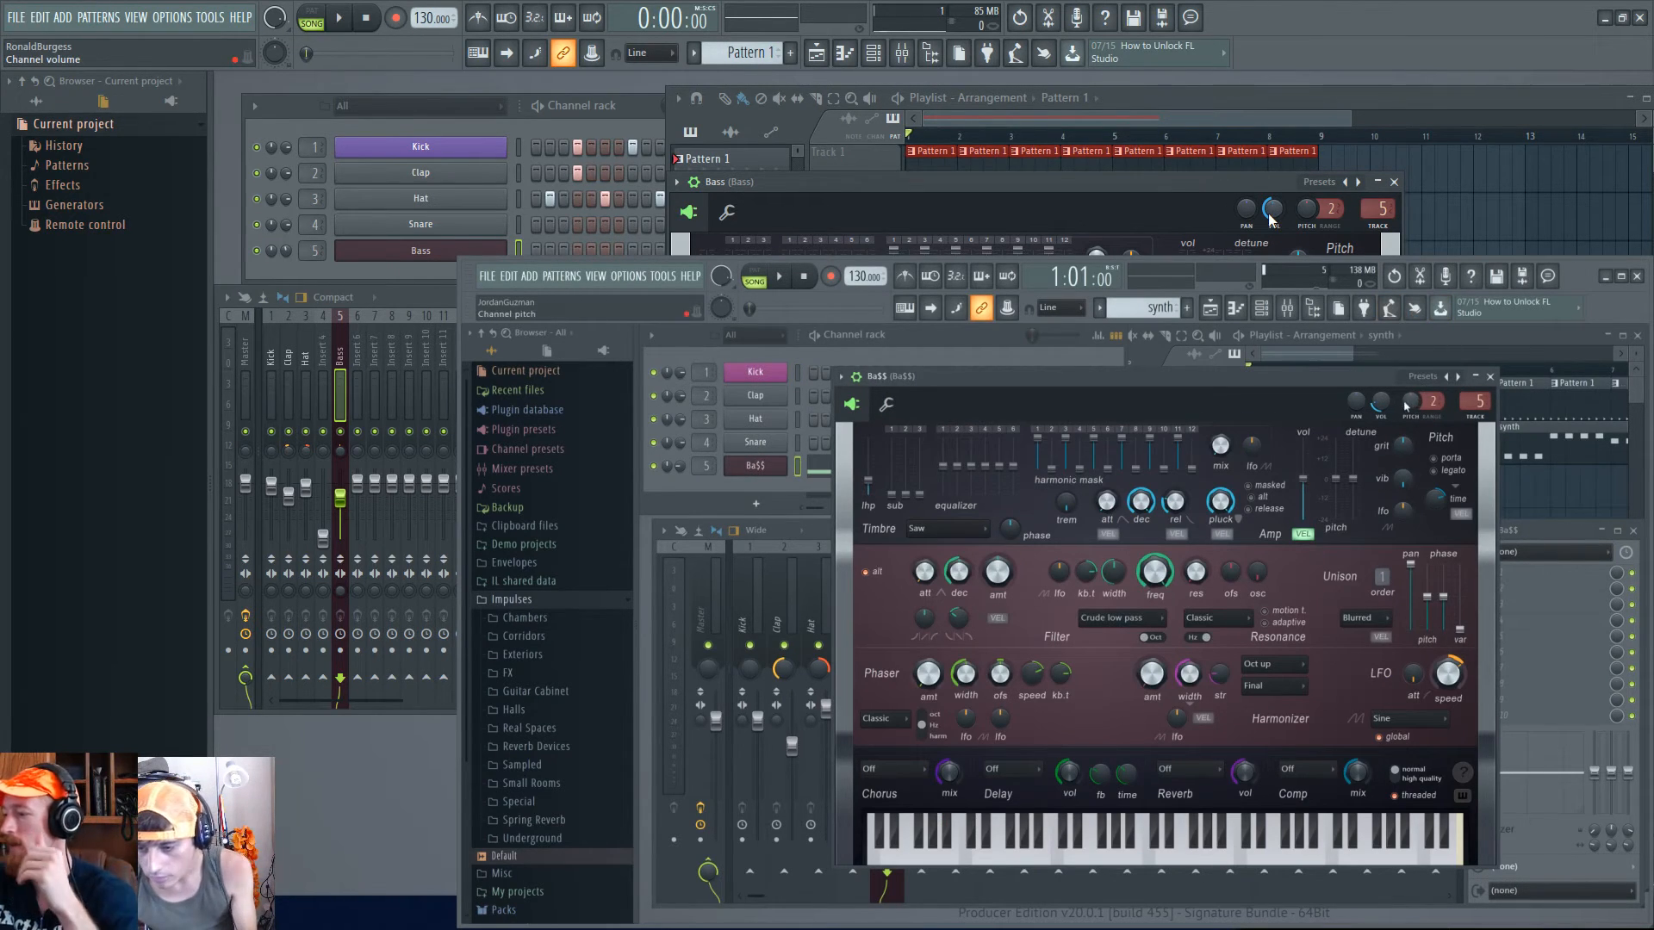
{"action": "left_click_drag", "start_coordinate": [1384, 403], "coordinate": [1383, 407]}
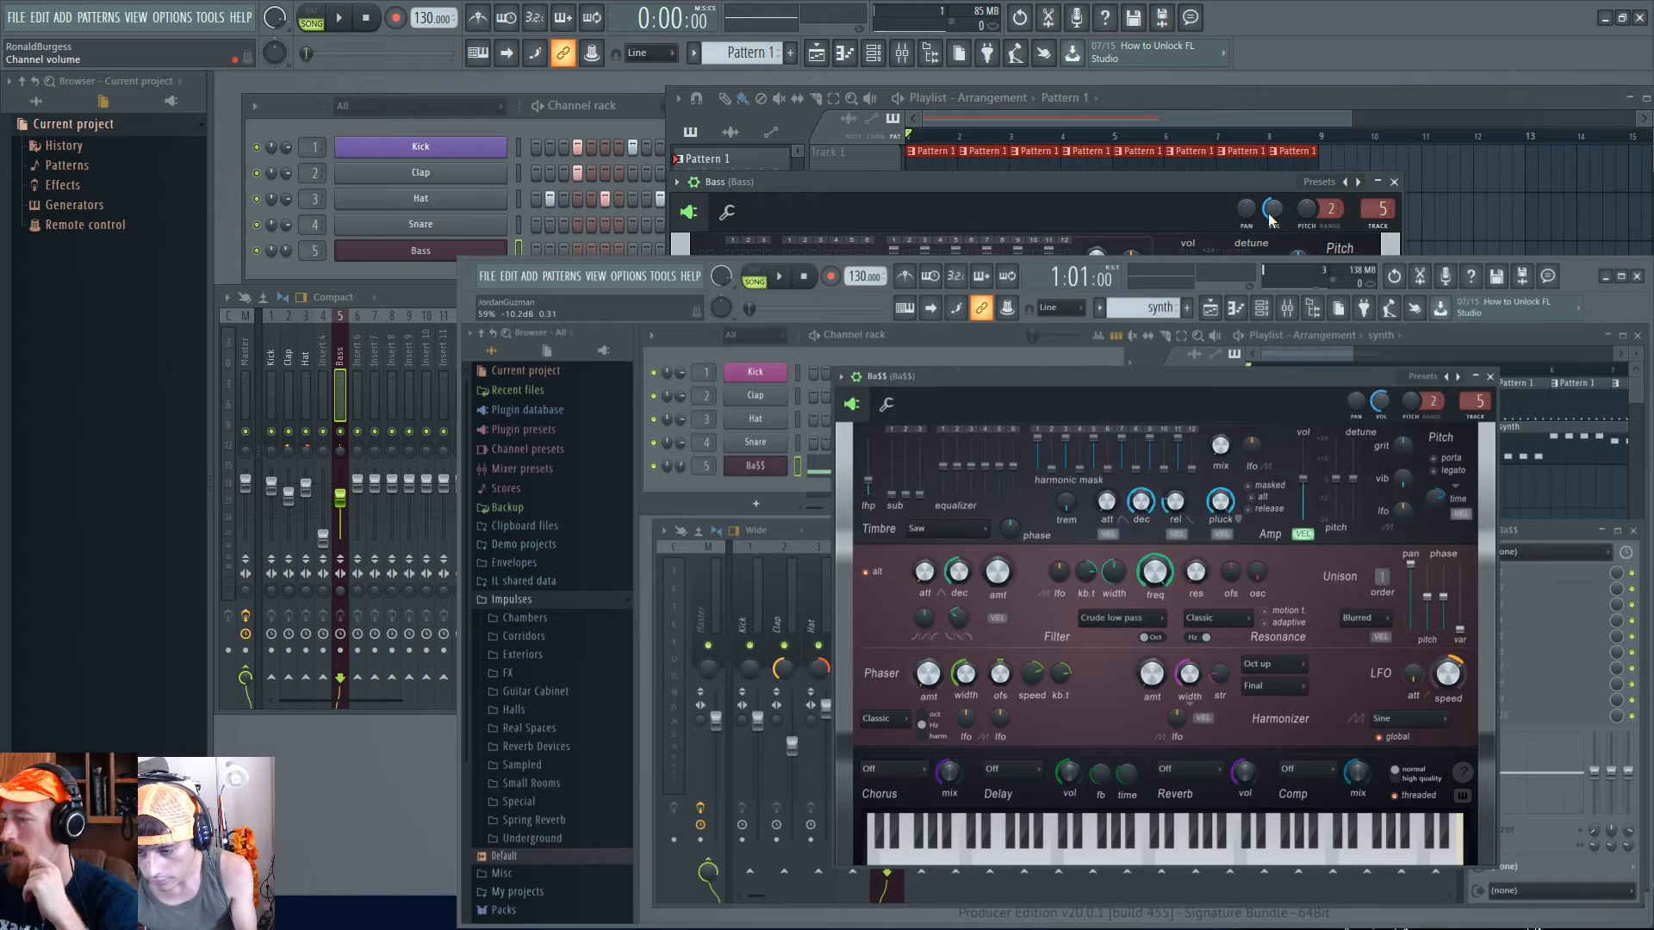
- Nudge the Ba$$ plugin's channel volume up slightly, and select the Kick track in the main project's mixer
{"action": "left_click_drag", "start_coordinate": [1383, 408], "coordinate": [1379, 398]}
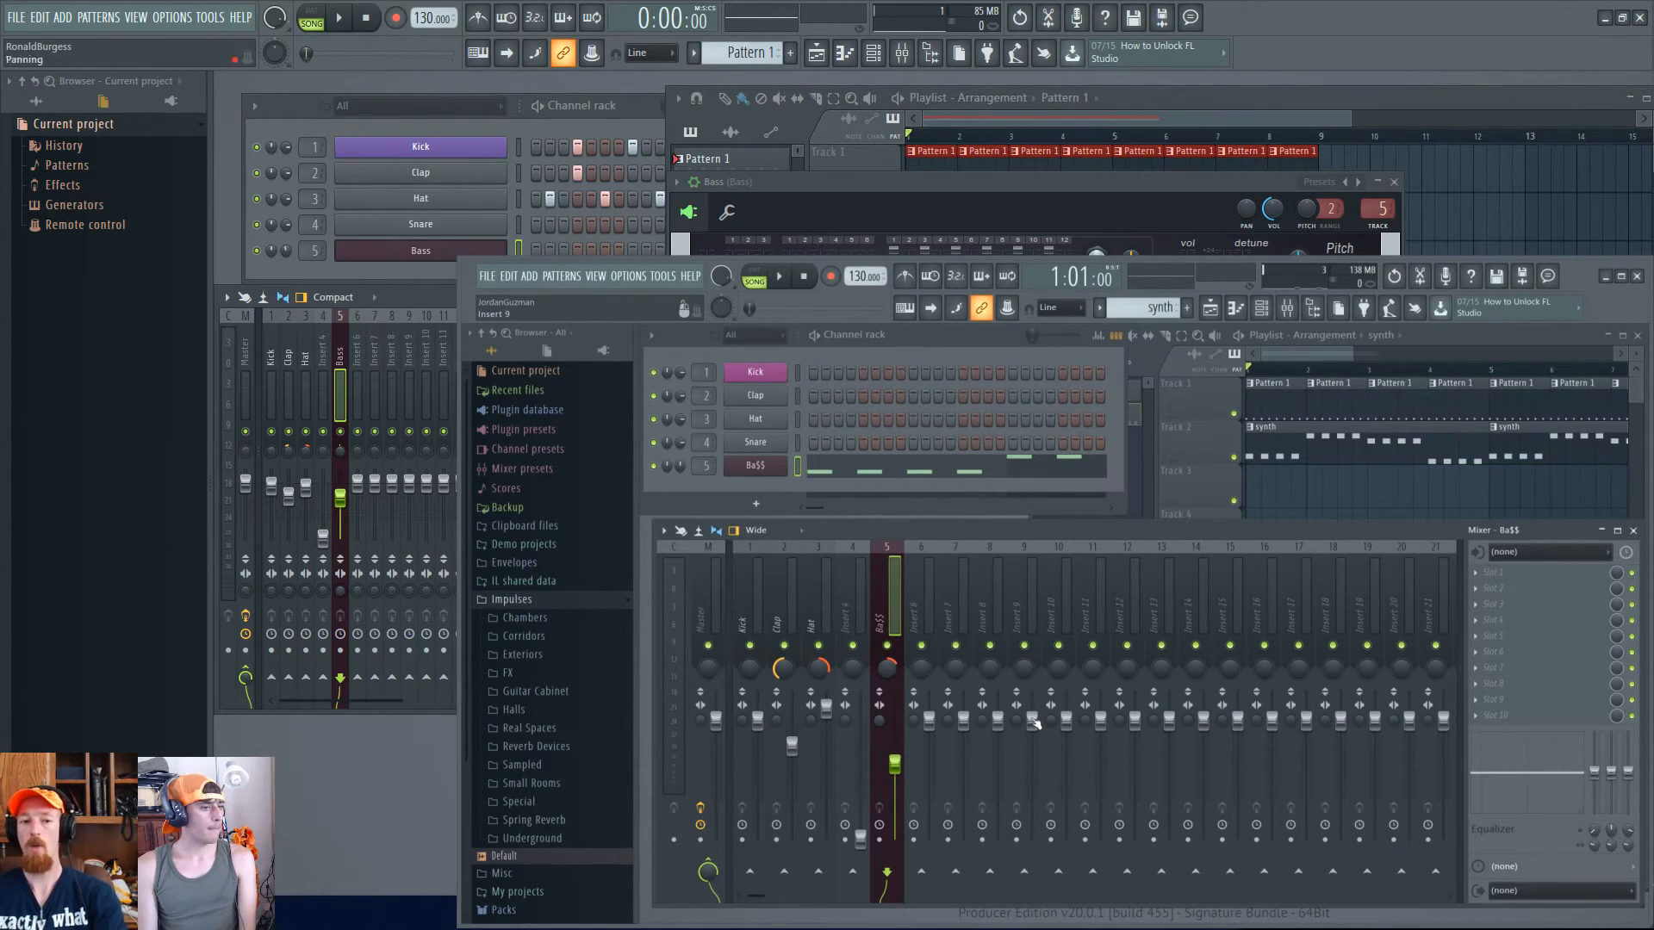
{"action": "left_click", "coordinate": [276, 397]}
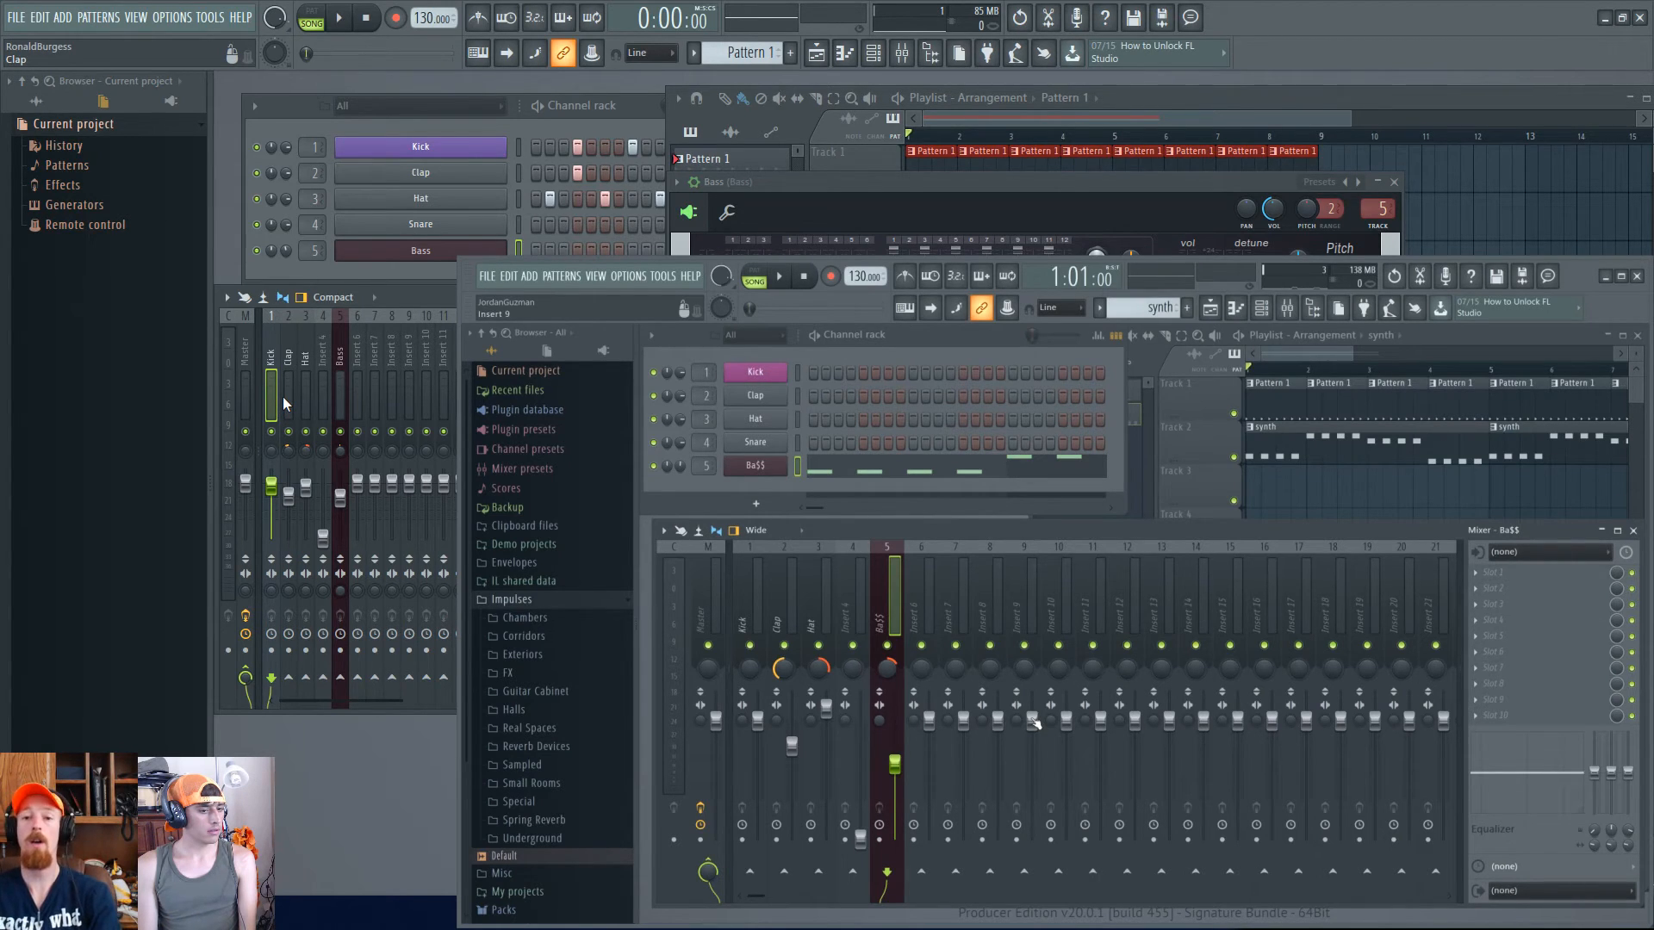
- Play the main project's arrangement from the start, then the second project's arrangement, to compare how the two mixes sound
{"action": "left_click", "coordinate": [909, 136]}
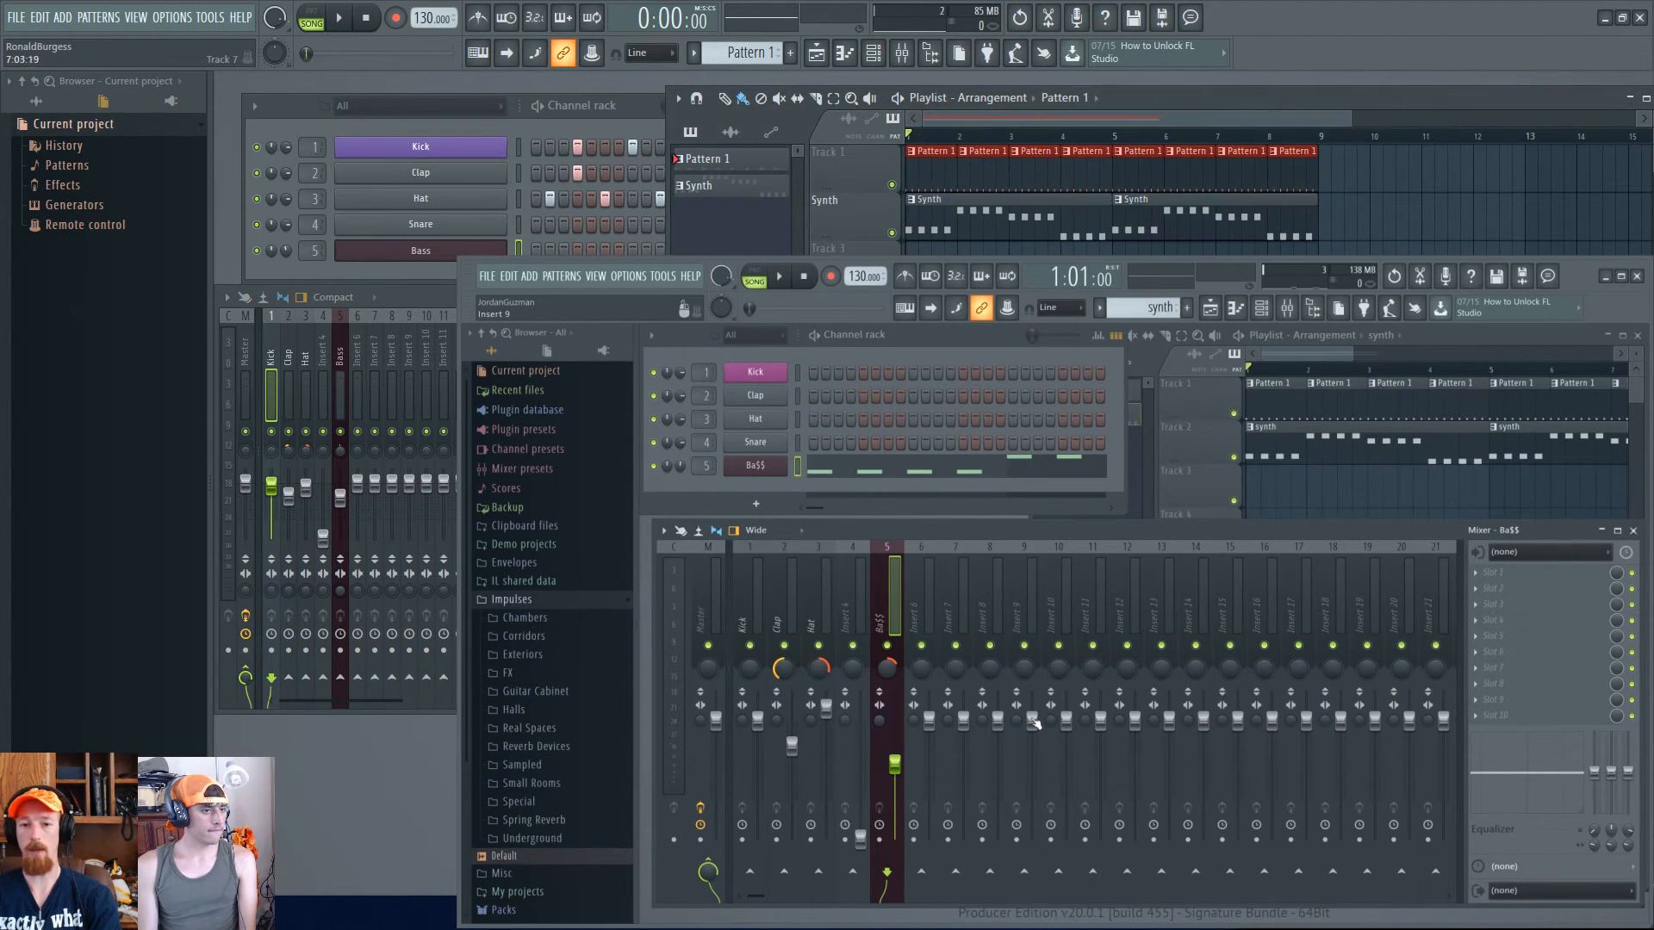
{"action": "key", "text": "space"}
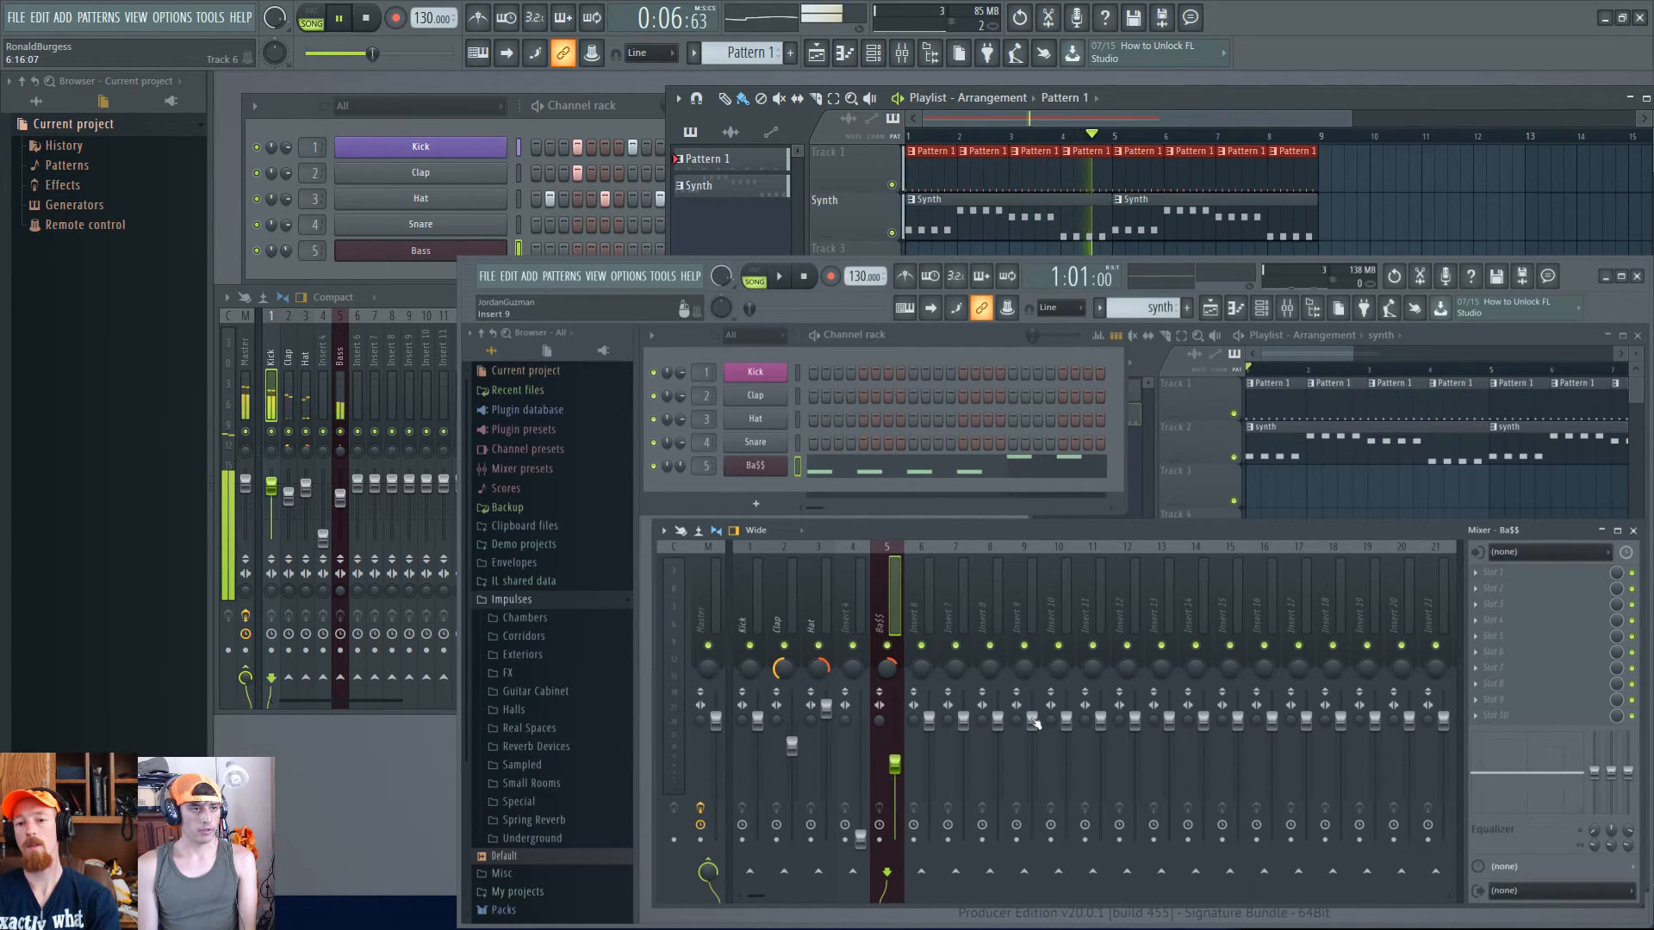
{"action": "key", "text": "space"}
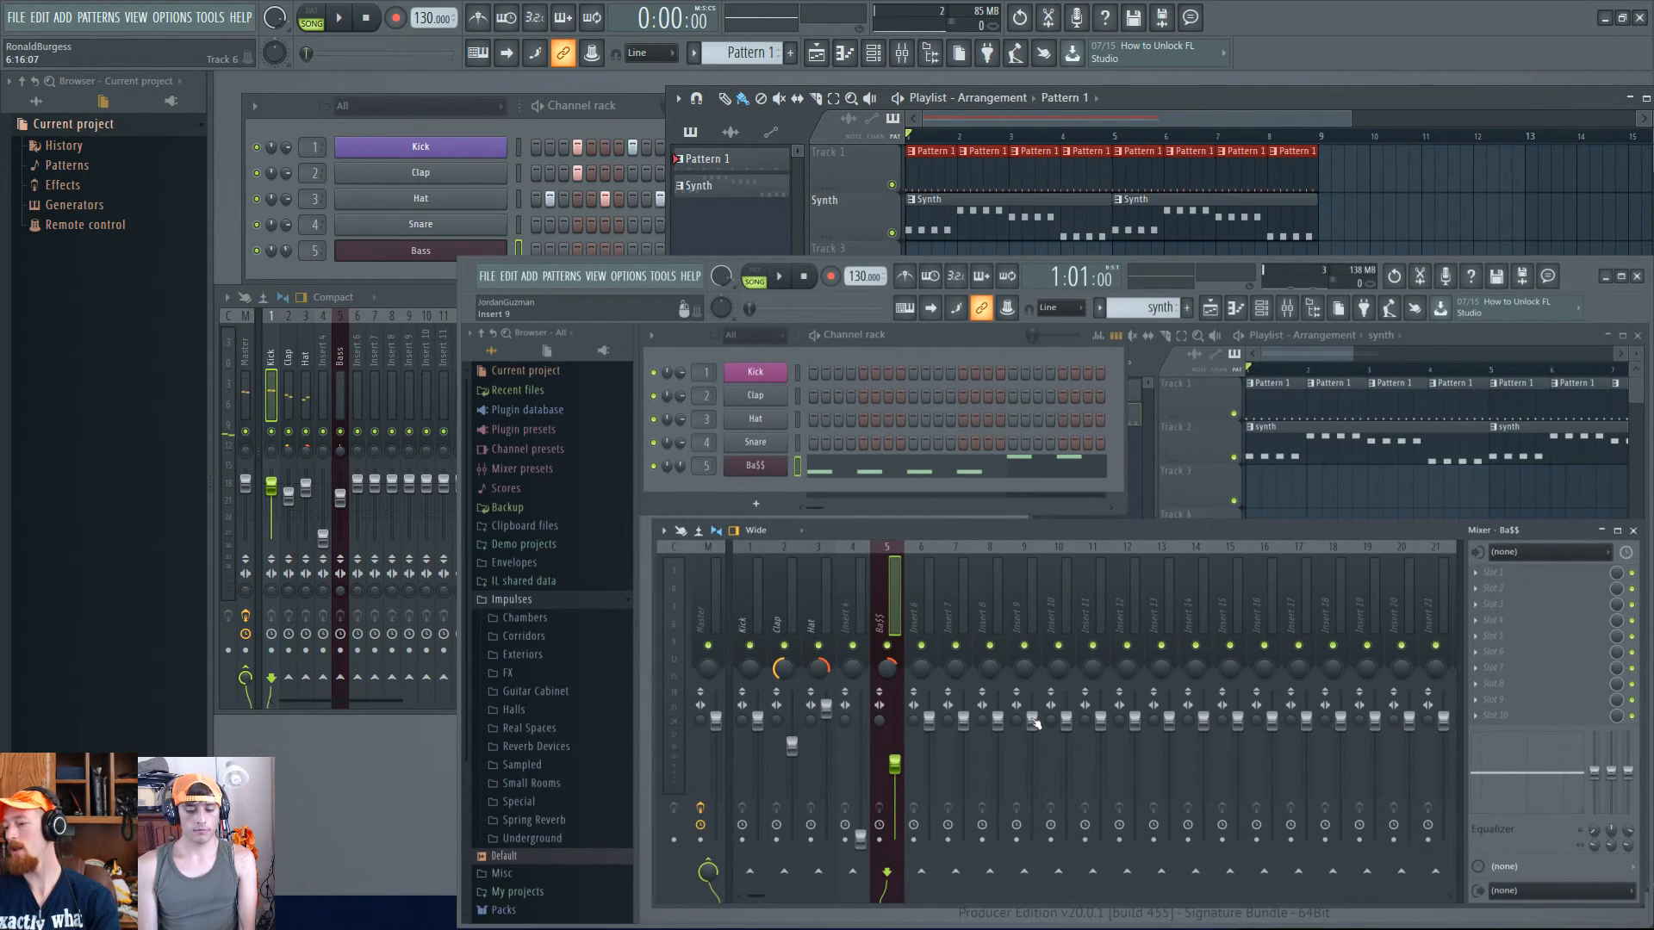
{"action": "key", "text": "space"}
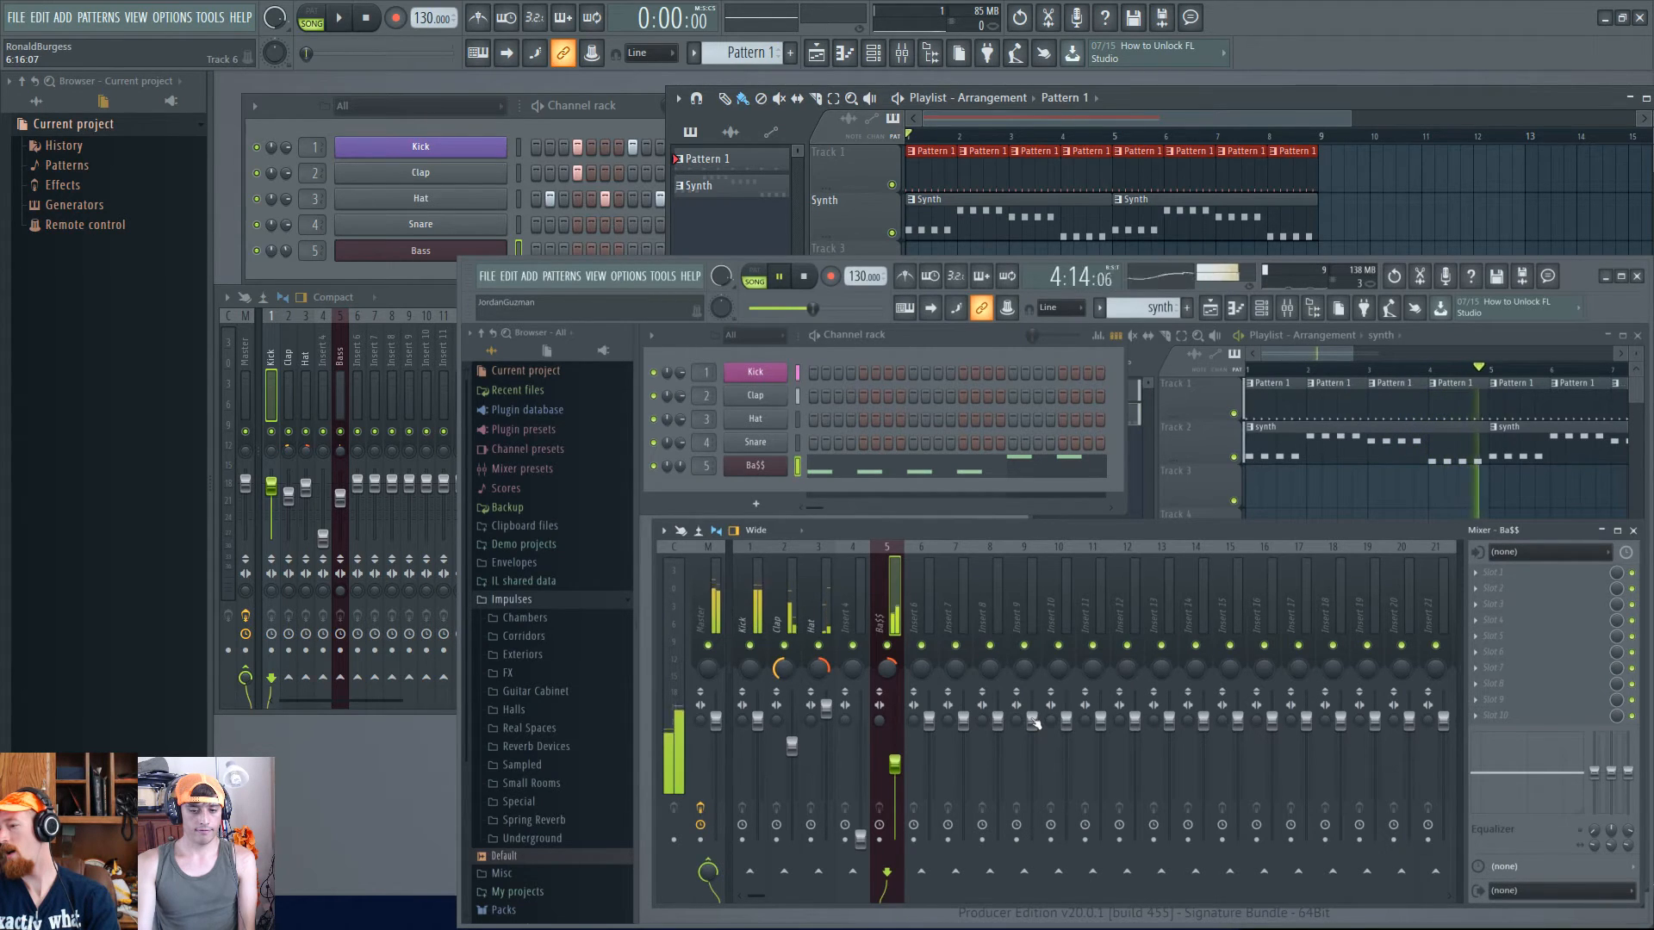
{"action": "key", "text": "space"}
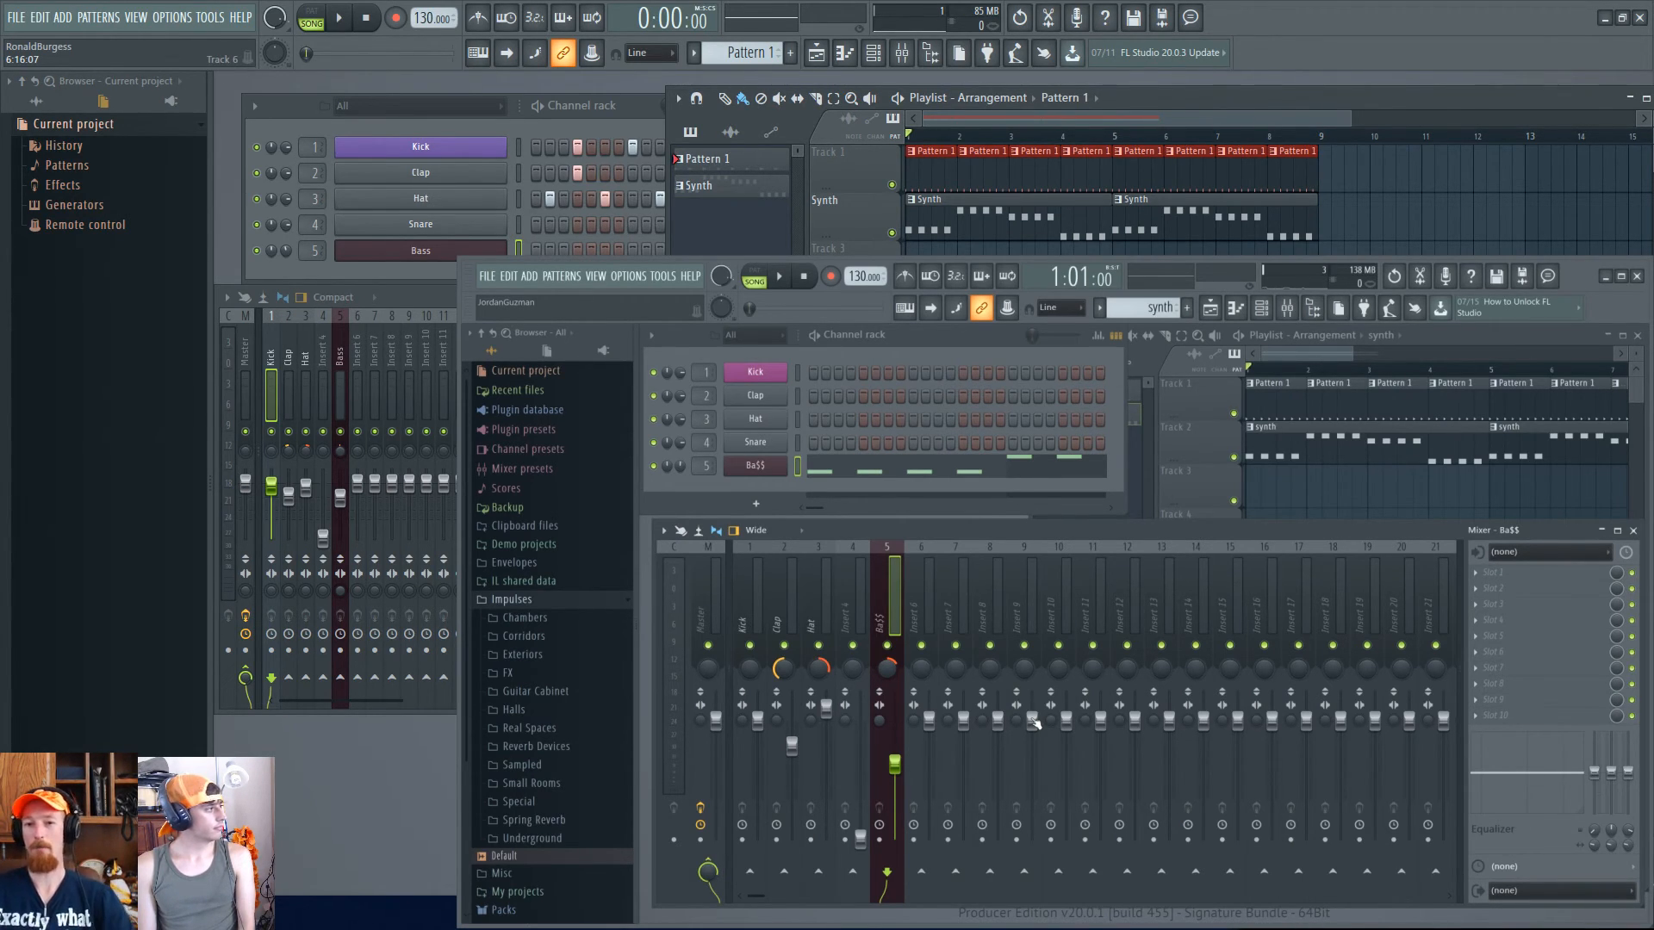
- Clear the clip selection in the main playlist, and select all Pattern 1 and Synth clips together
{"action": "left_click_drag", "start_coordinate": [939, 176], "coordinate": [1454, 196]}
{"action": "left_click", "coordinate": [1425, 210], "text": "ctrl"}
{"action": "left_click_drag", "start_coordinate": [1349, 150], "coordinate": [887, 249]}
{"action": "key", "text": "ctrl+d"}
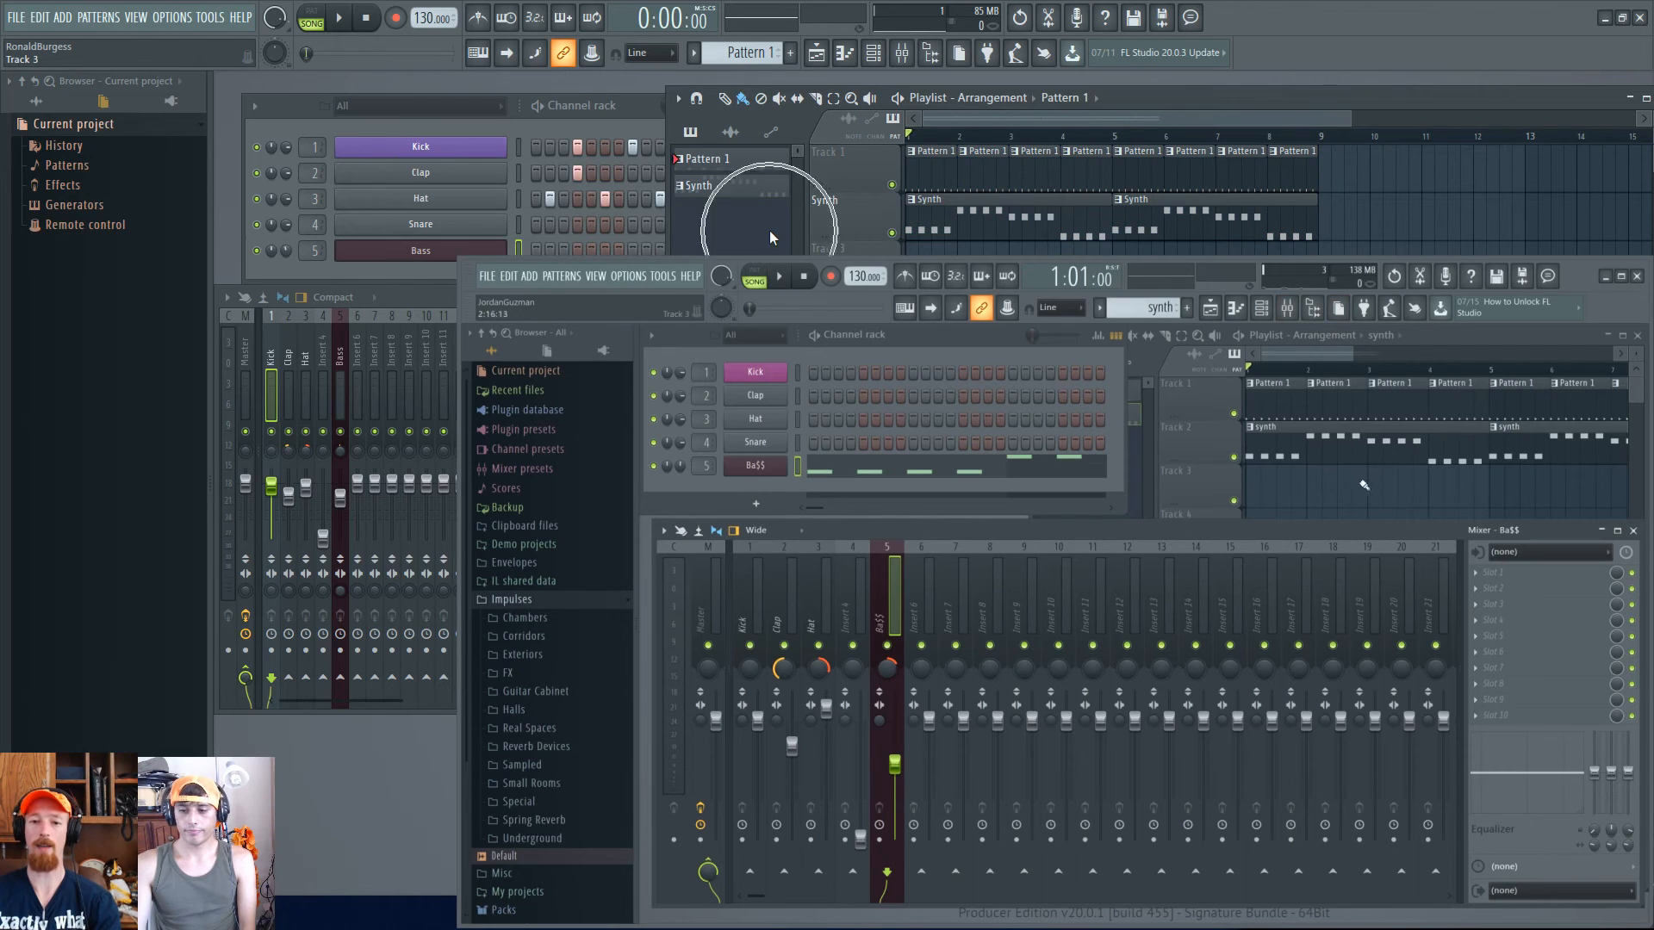
{"action": "left_click_drag", "start_coordinate": [917, 165], "coordinate": [1386, 253]}
{"action": "left_click", "coordinate": [1462, 355]}
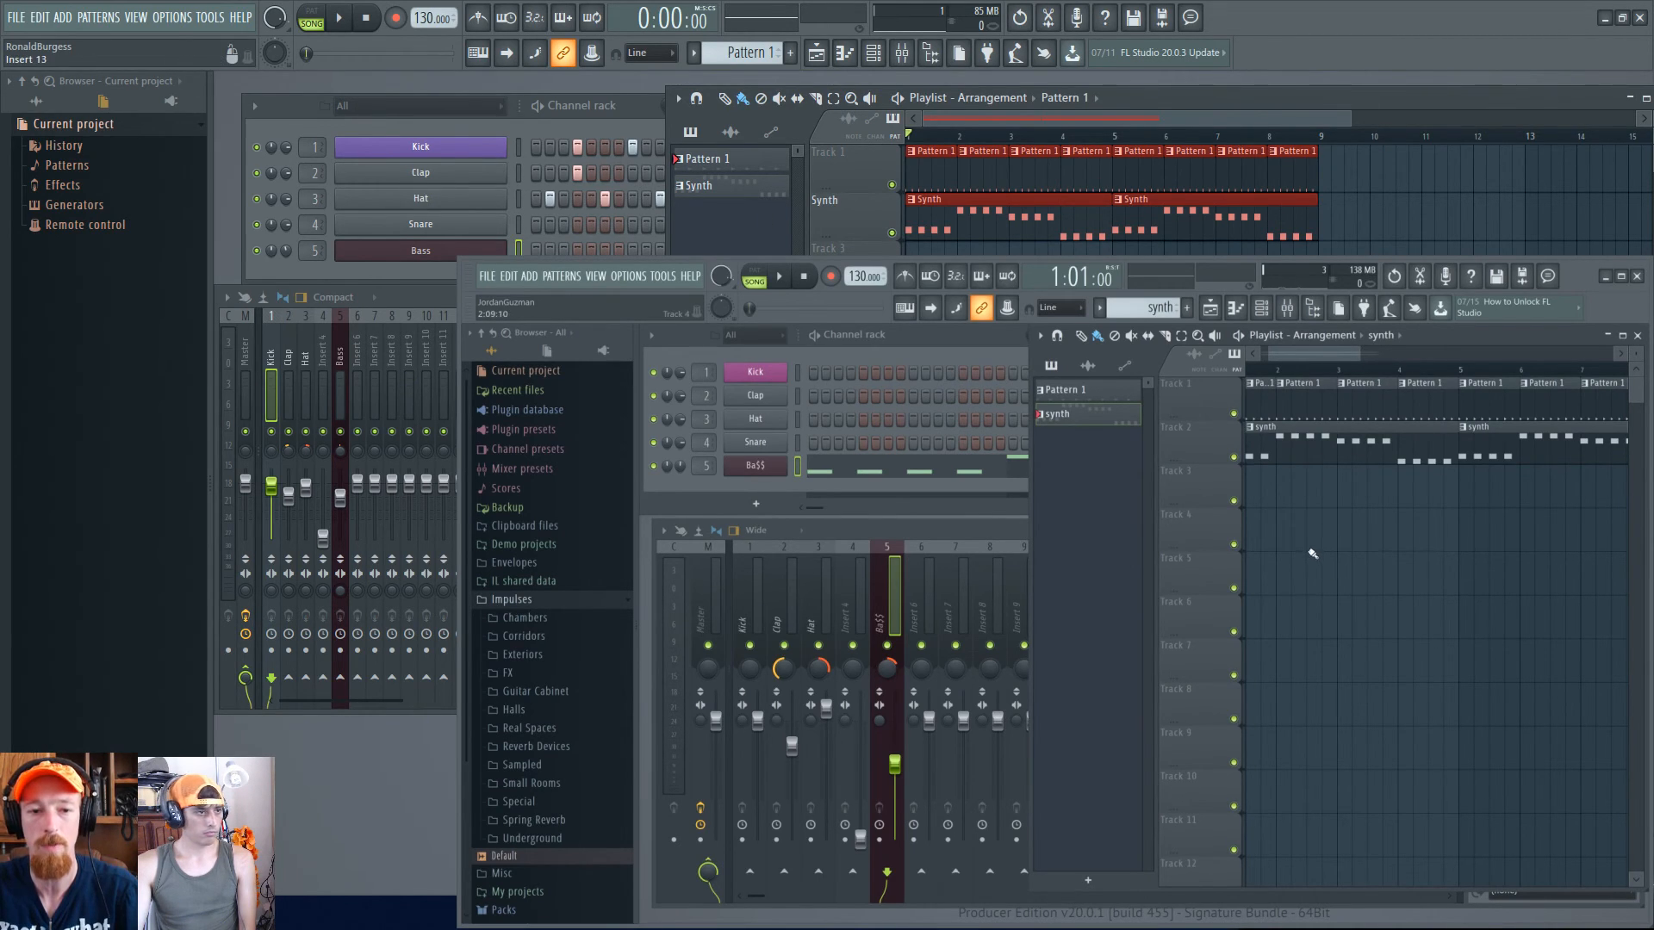
- Select the Kick track in the main mixer, and bring the second project's mixer back in front of its playlist
{"action": "left_click", "coordinate": [297, 381]}
{"action": "left_click", "coordinate": [271, 381]}
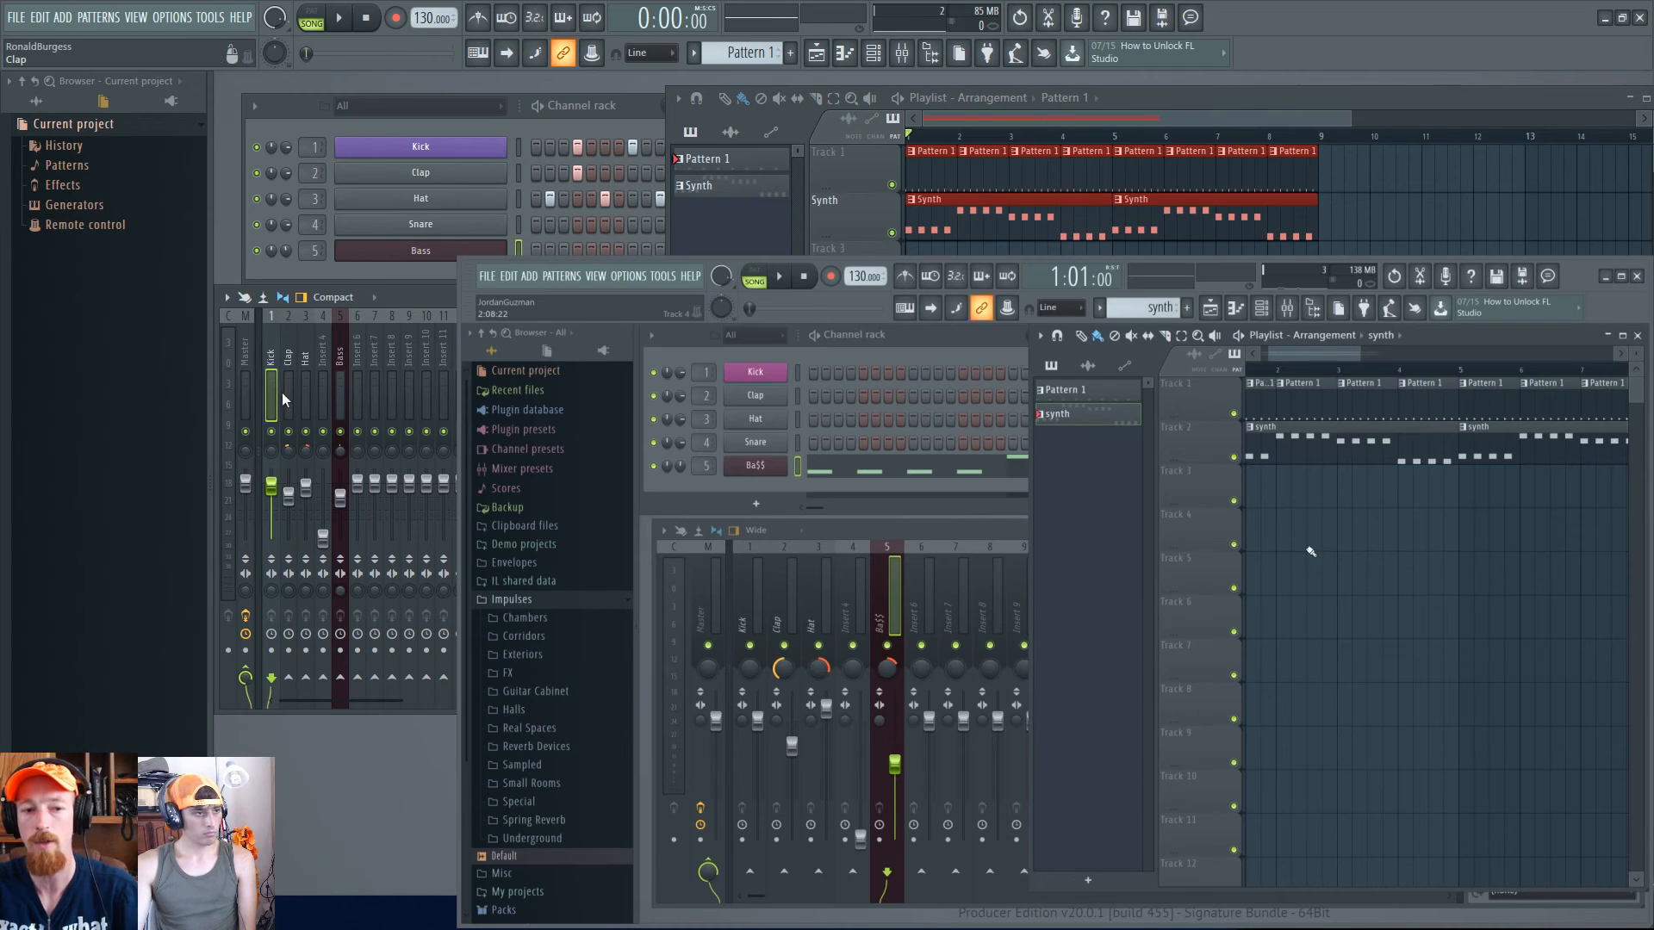
{"action": "left_click", "coordinate": [889, 508]}
{"action": "left_click", "coordinate": [896, 535]}
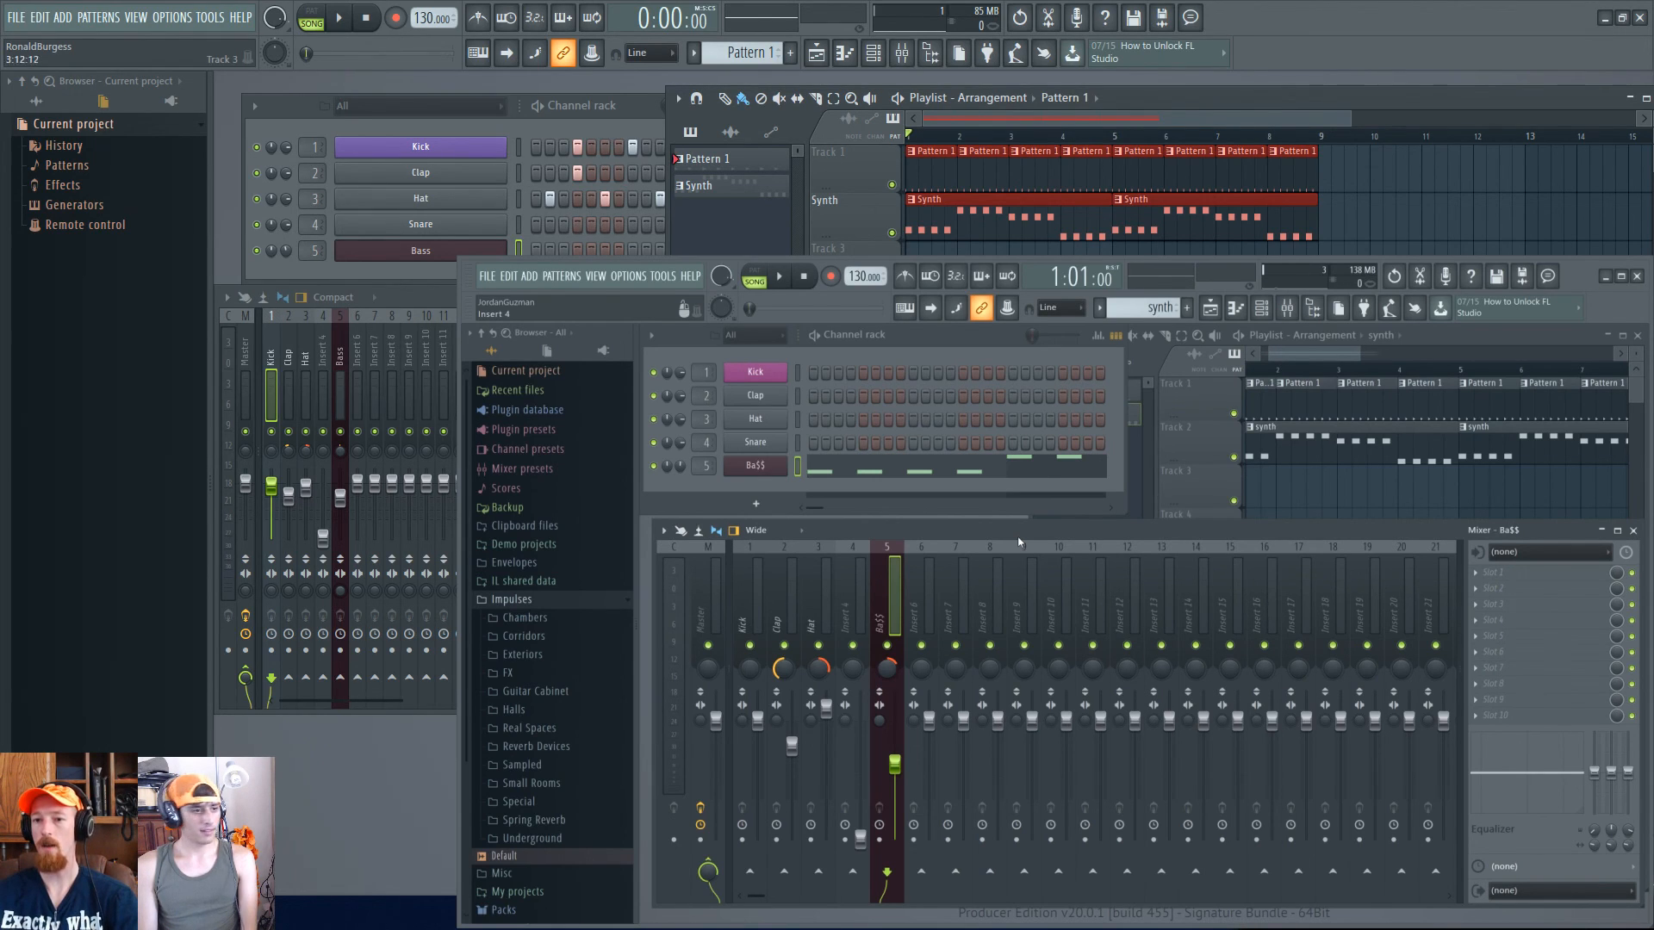
- Move the main playlist's playhead to 0:03:23 and clear the time and clip selections
{"action": "left_click_drag", "start_coordinate": [1317, 141], "coordinate": [890, 145]}
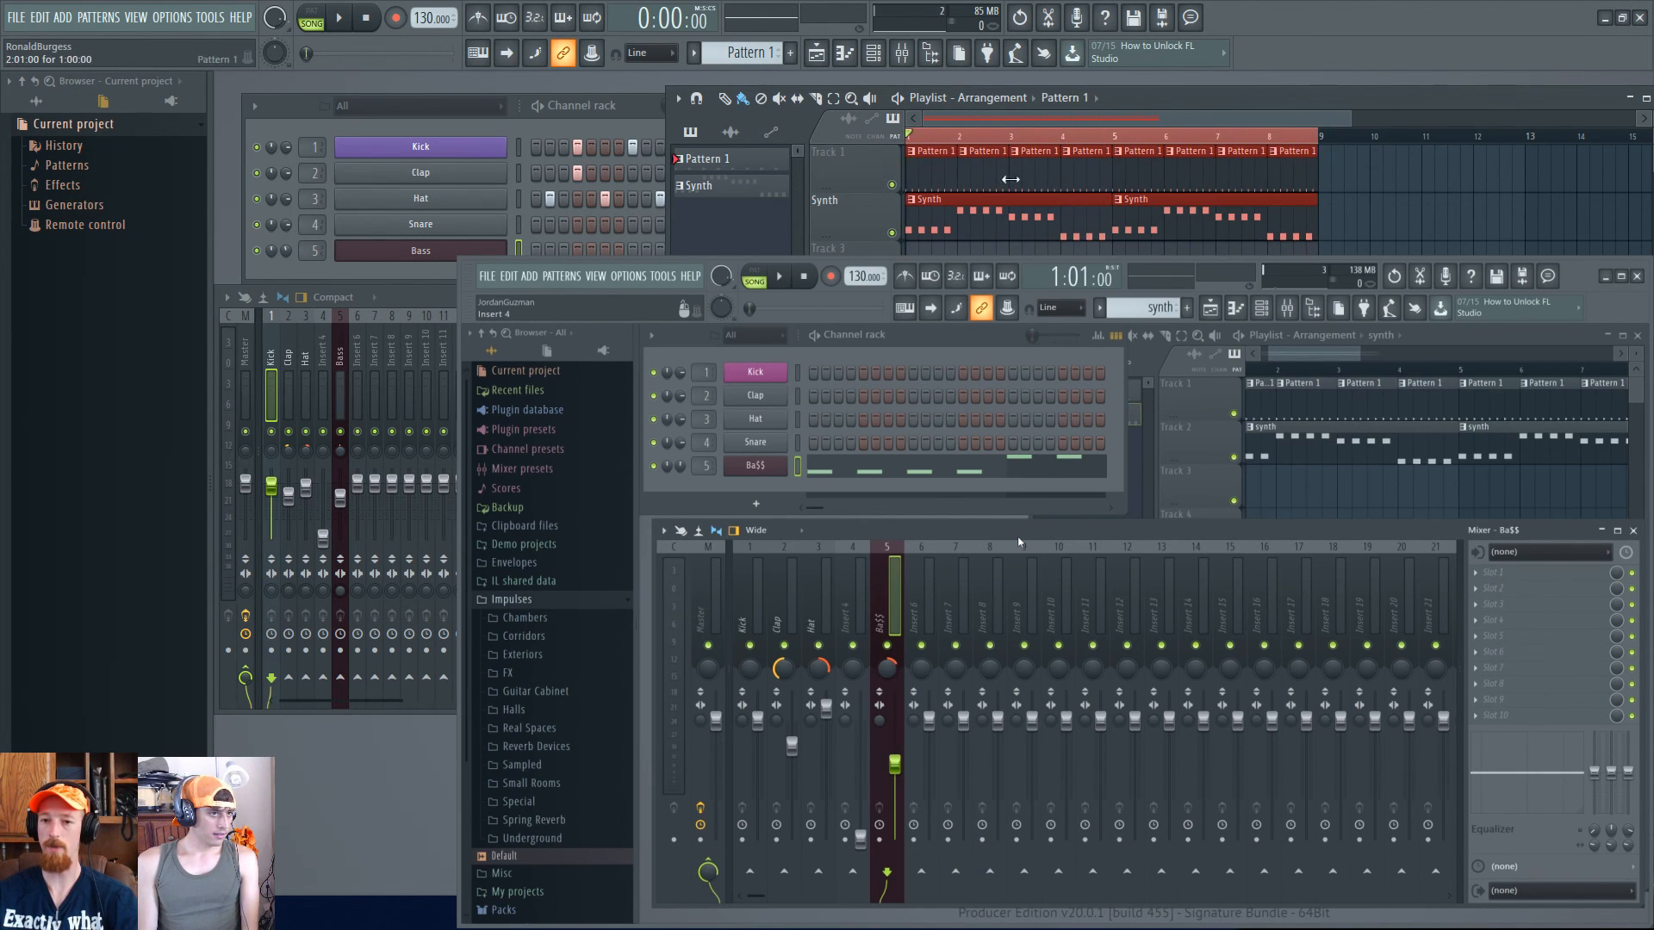
{"action": "left_click_drag", "start_coordinate": [1073, 137], "coordinate": [997, 138]}
{"action": "key", "text": "ctrl+d"}
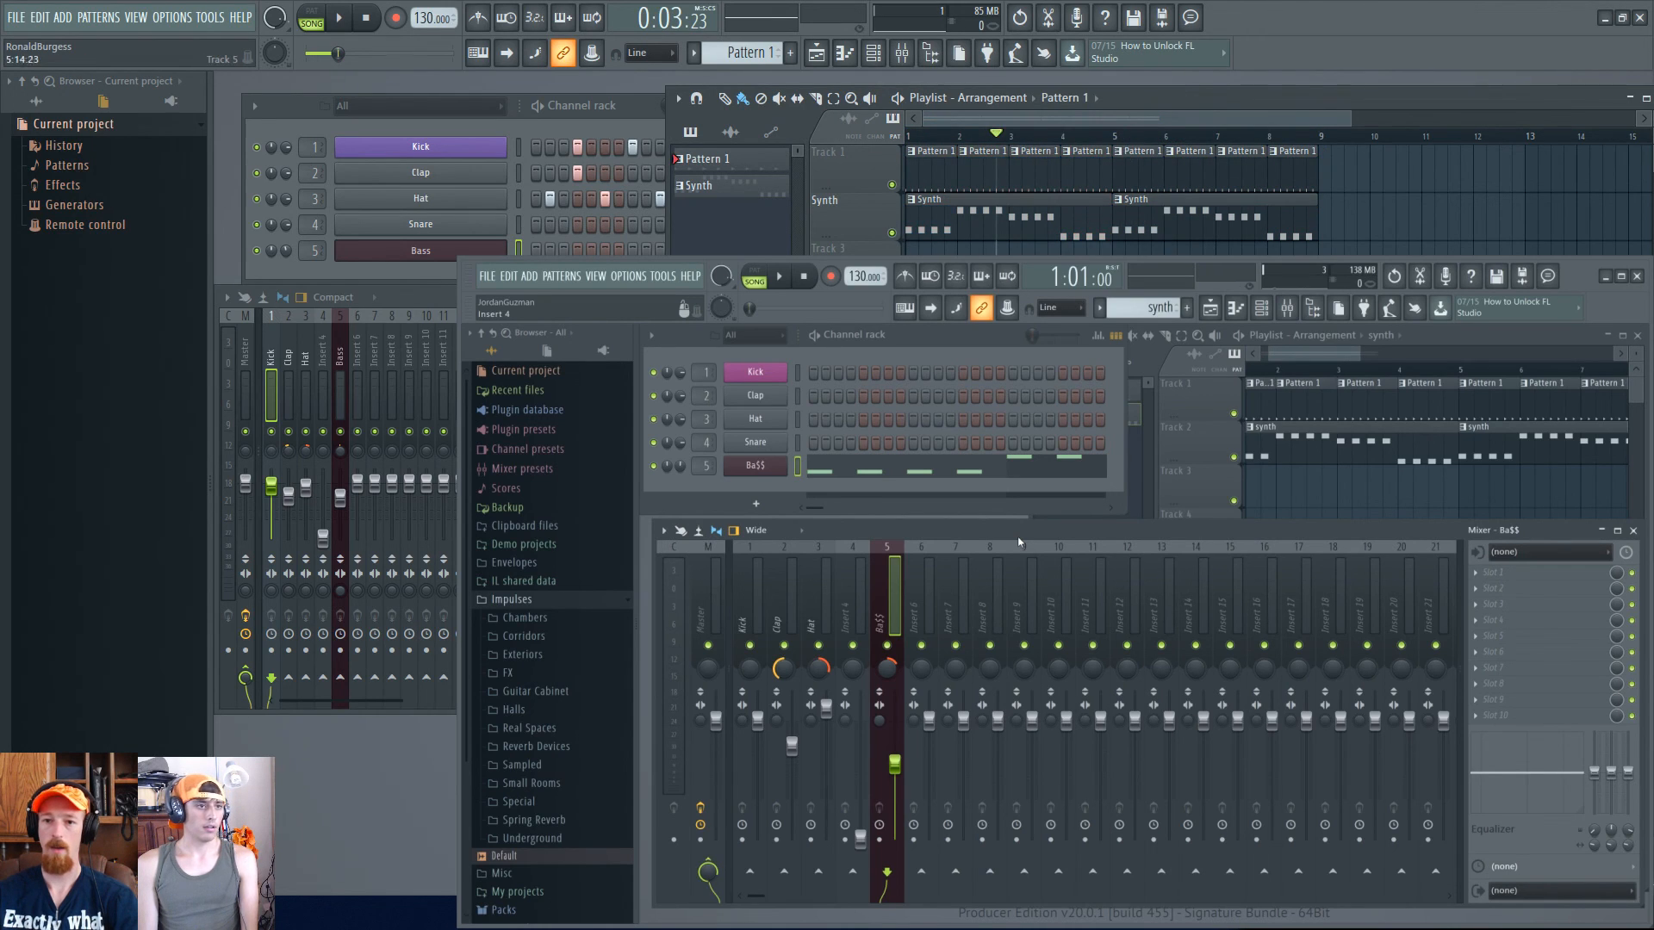
{"action": "scroll", "coordinate": [1120, 198], "scroll_direction": "down", "scroll_amount": 2}
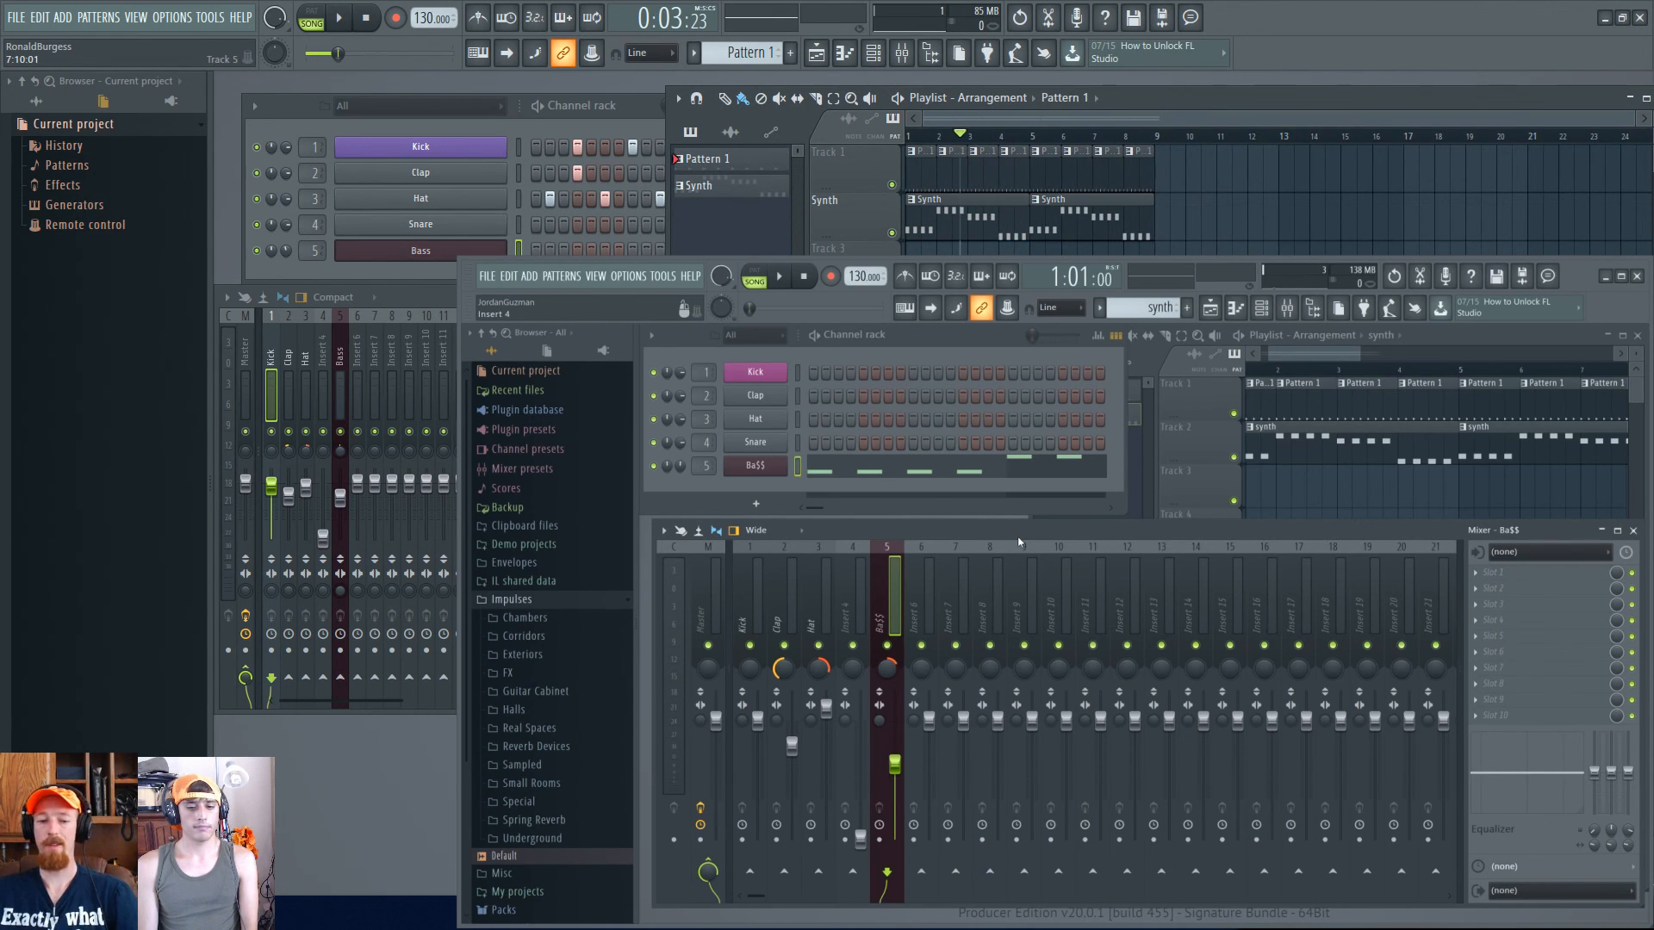